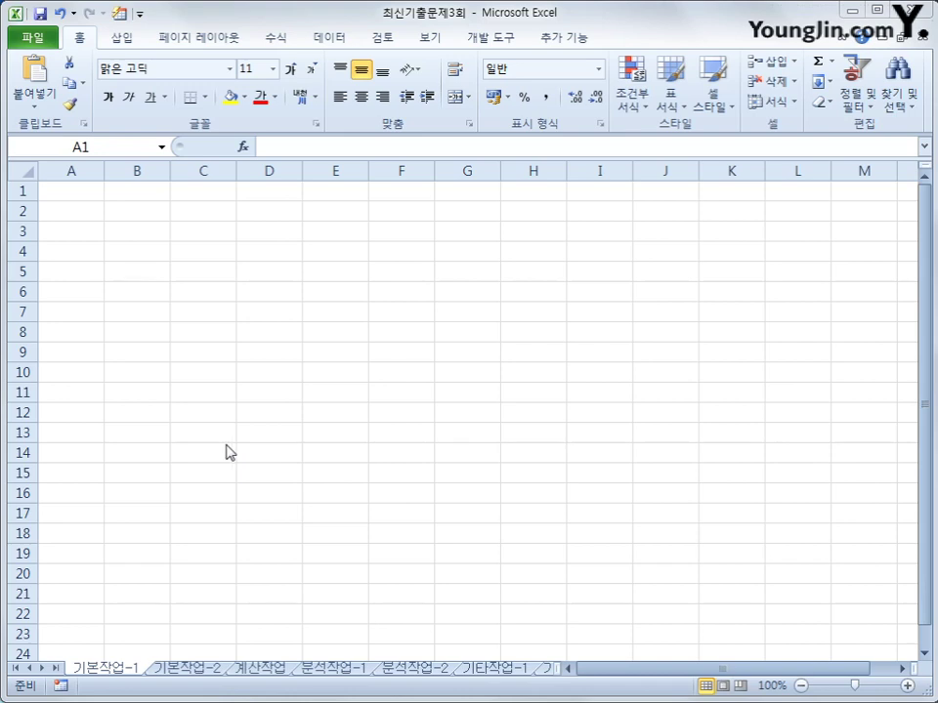
- Start a Microsoft Query import at cell A2 of the 기본작업-1 sheet, using MS Access Database as the data source
click(110, 669)
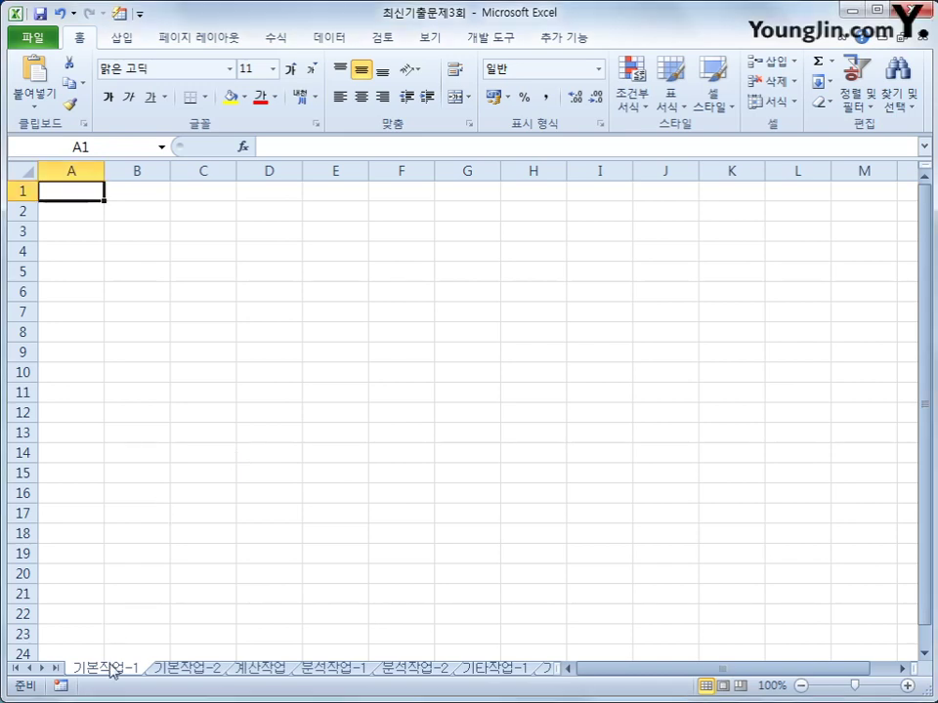
click(92, 217)
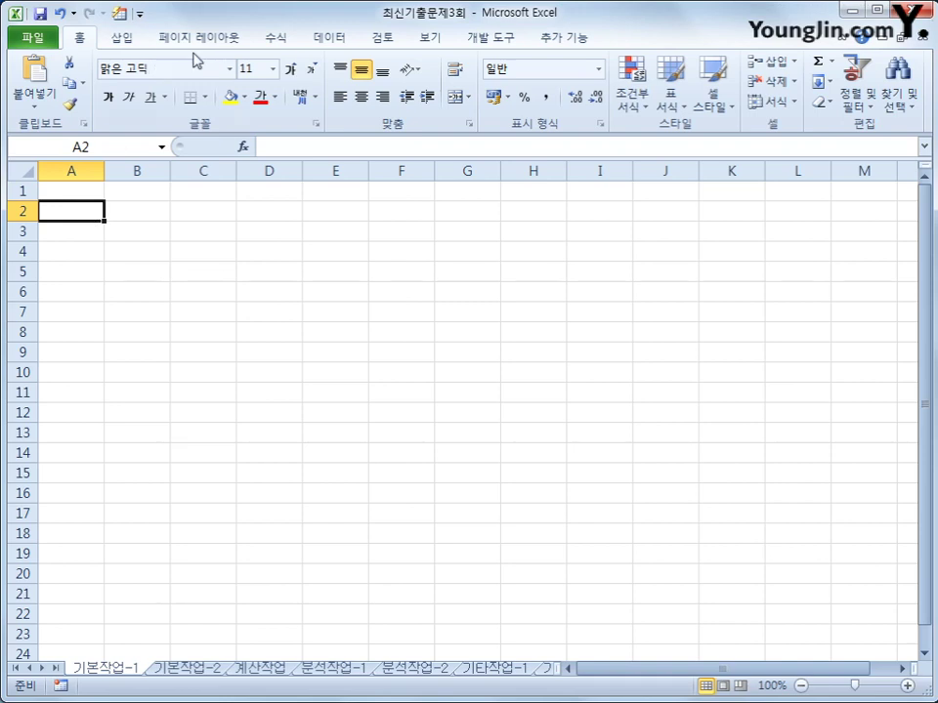
click(345, 40)
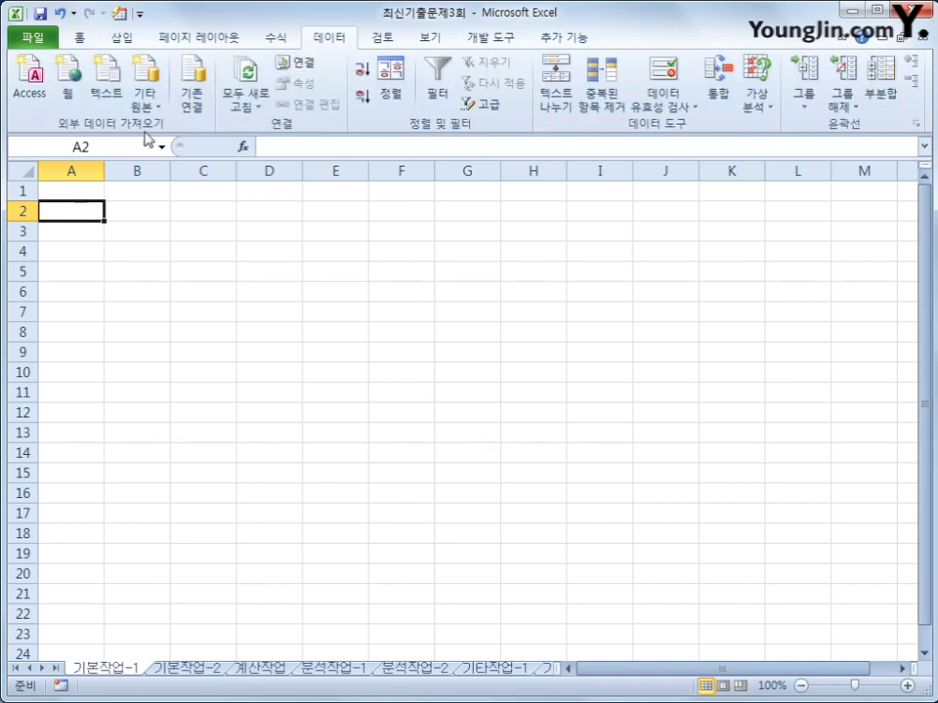
click(145, 101)
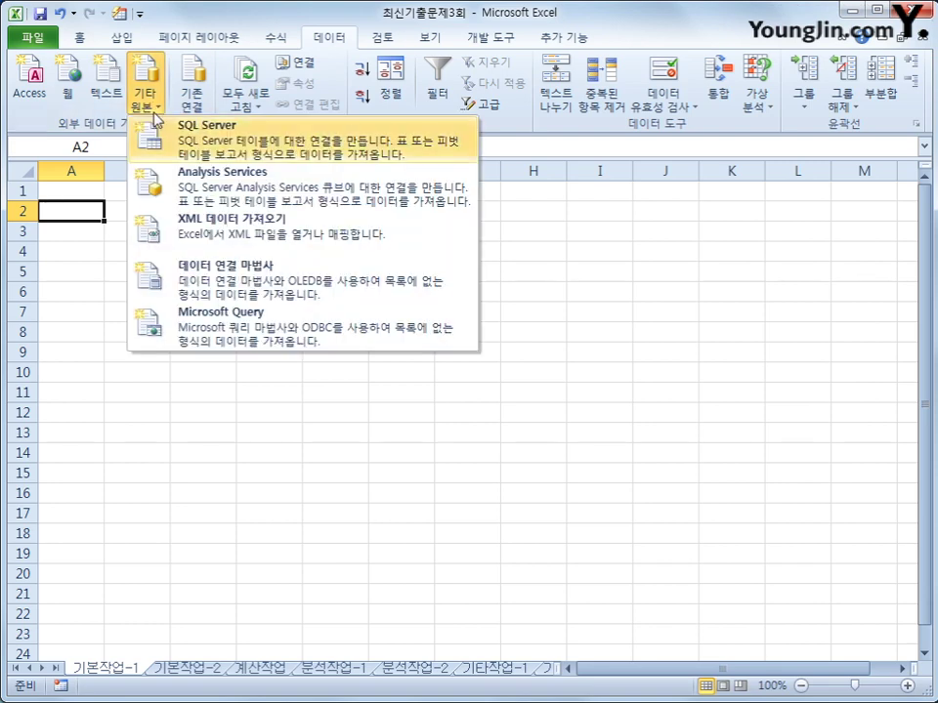
click(226, 348)
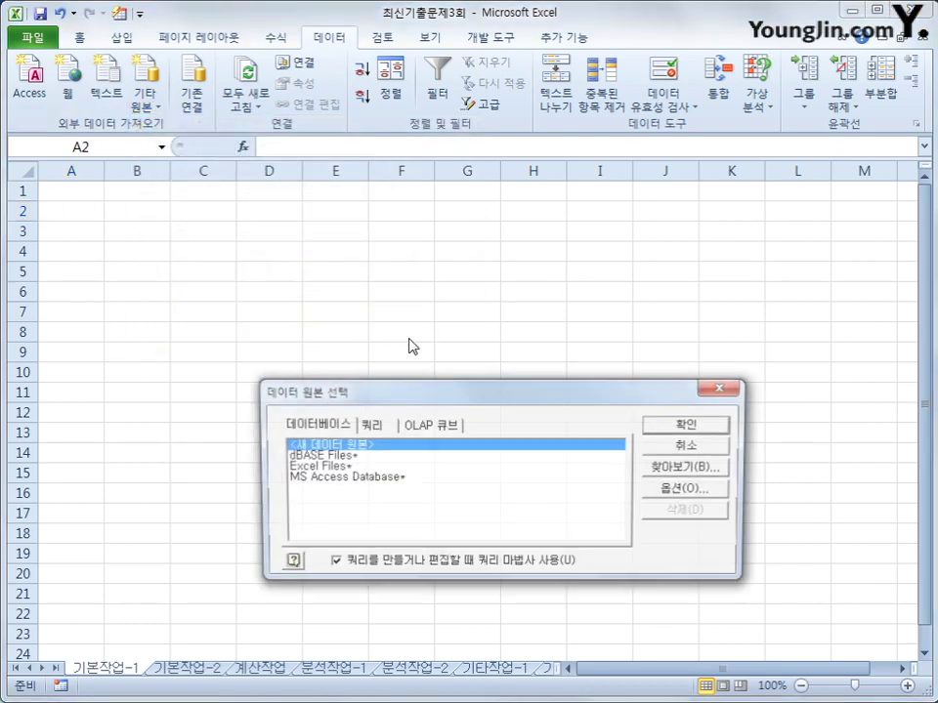
drag(407, 403, 422, 294)
click(398, 372)
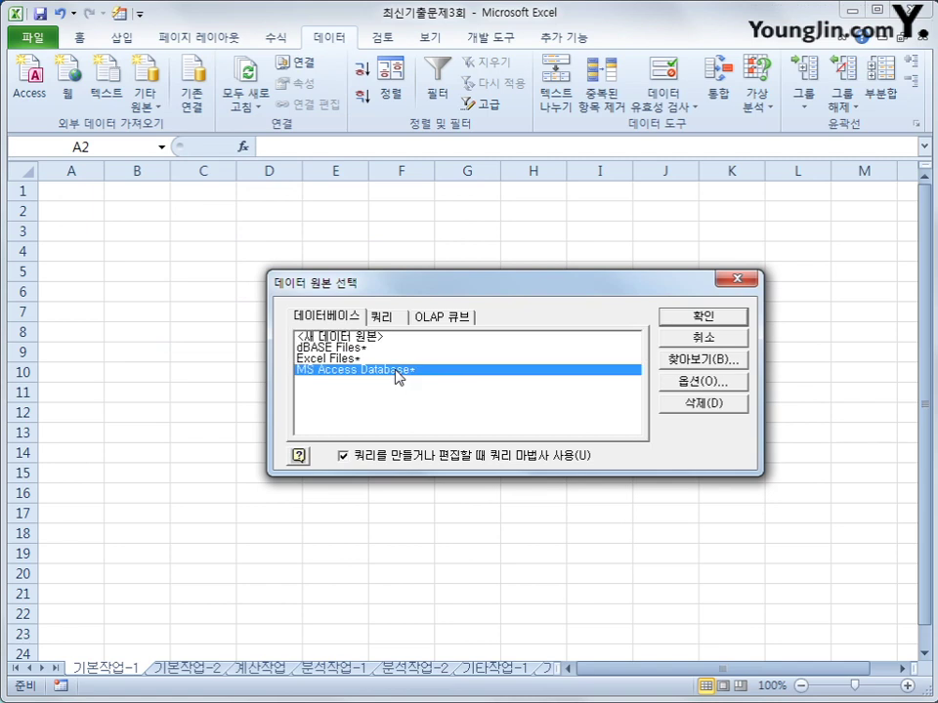
click(700, 322)
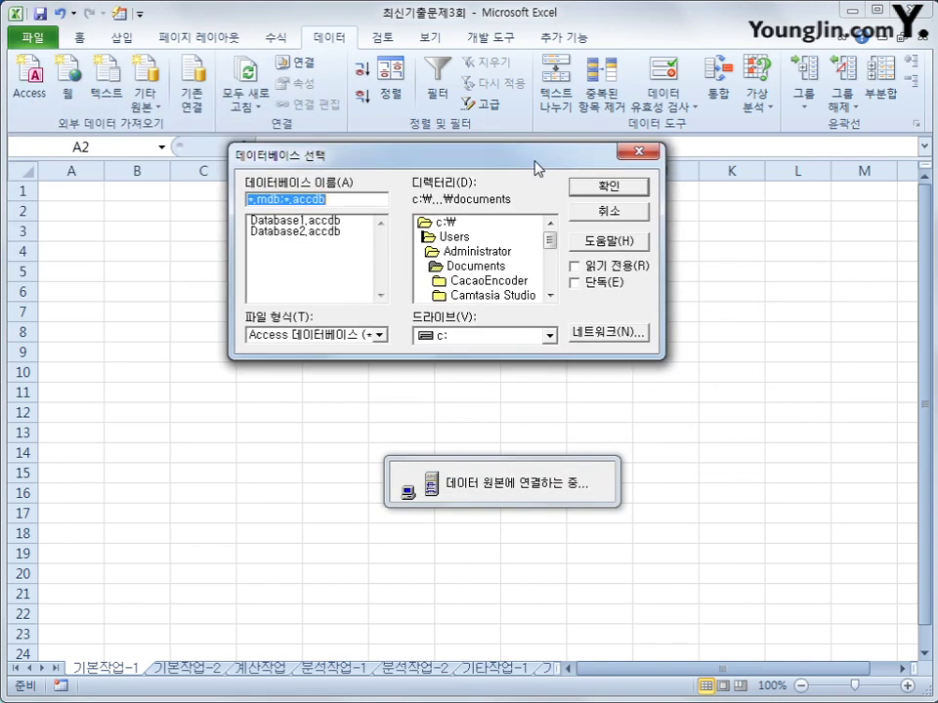
- Choose 선물세트판매.accdb from the c:\컴활1급\스프레드시트\기출문제 folder as the query's database
double_click(507, 224)
drag(553, 241, 555, 289)
double_click(539, 296)
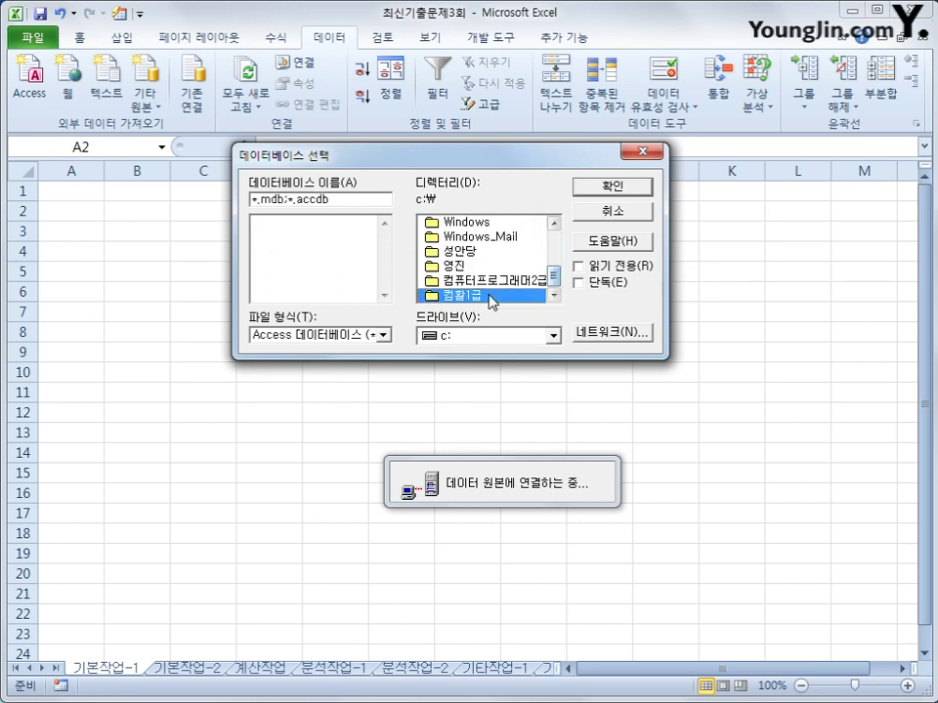
double_click(486, 269)
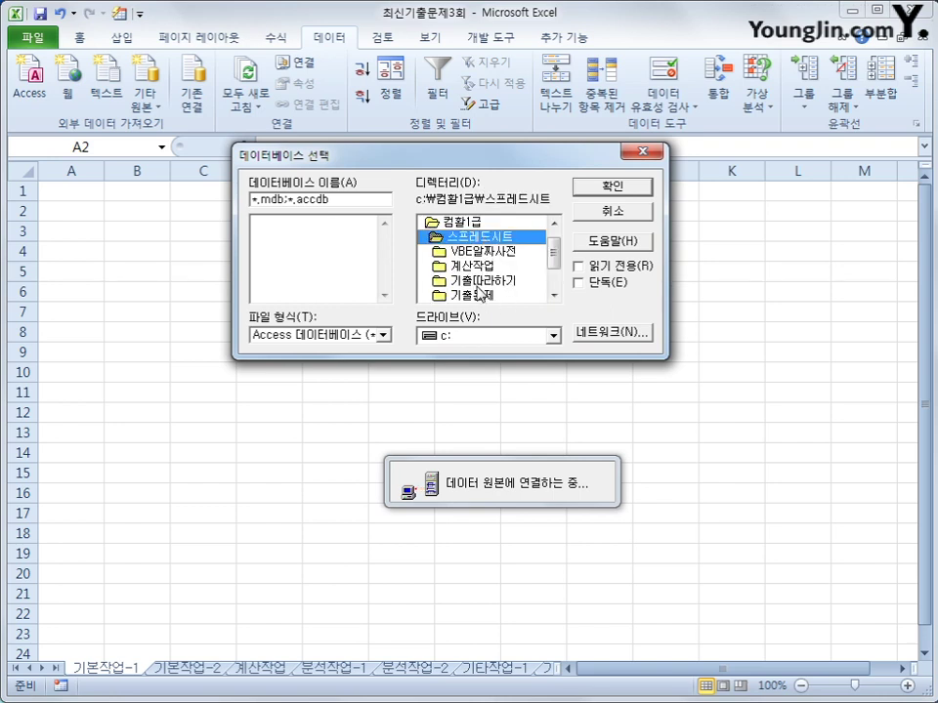
double_click(484, 295)
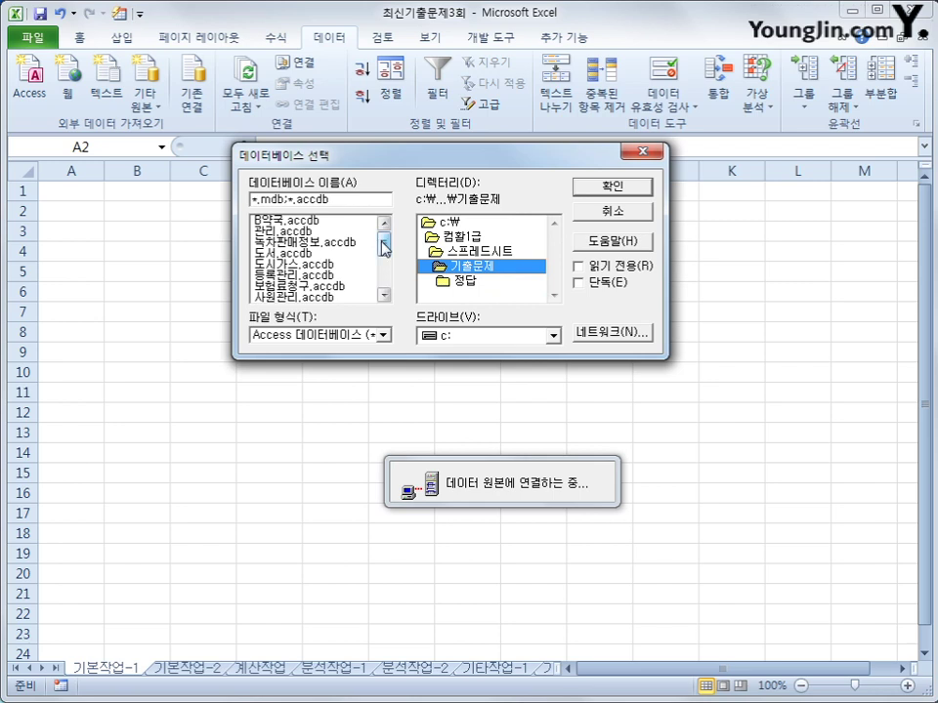
drag(382, 241, 383, 260)
click(347, 278)
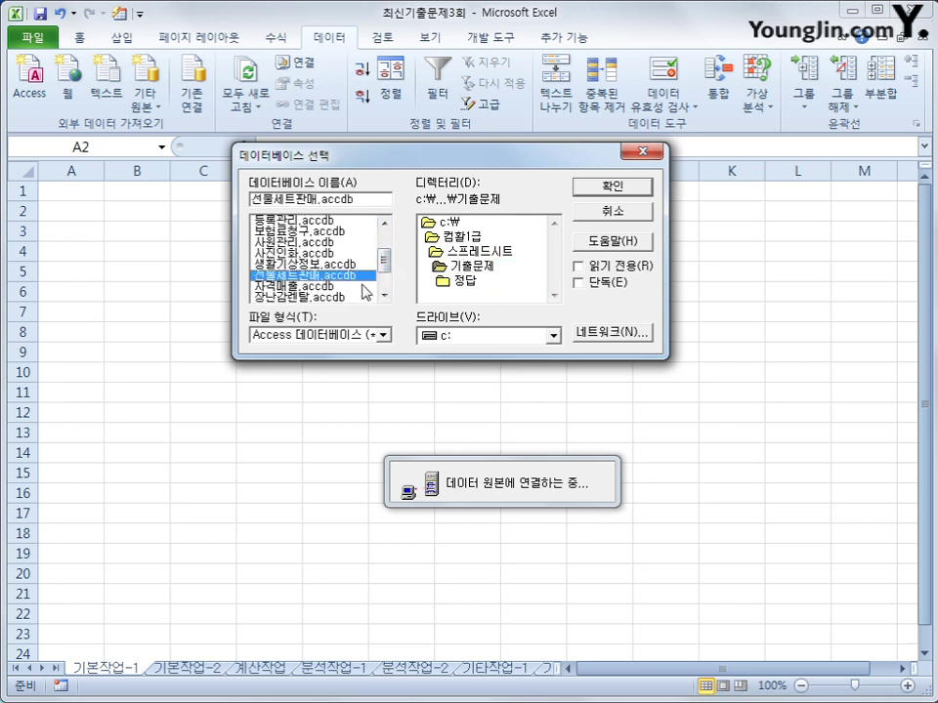
click(612, 187)
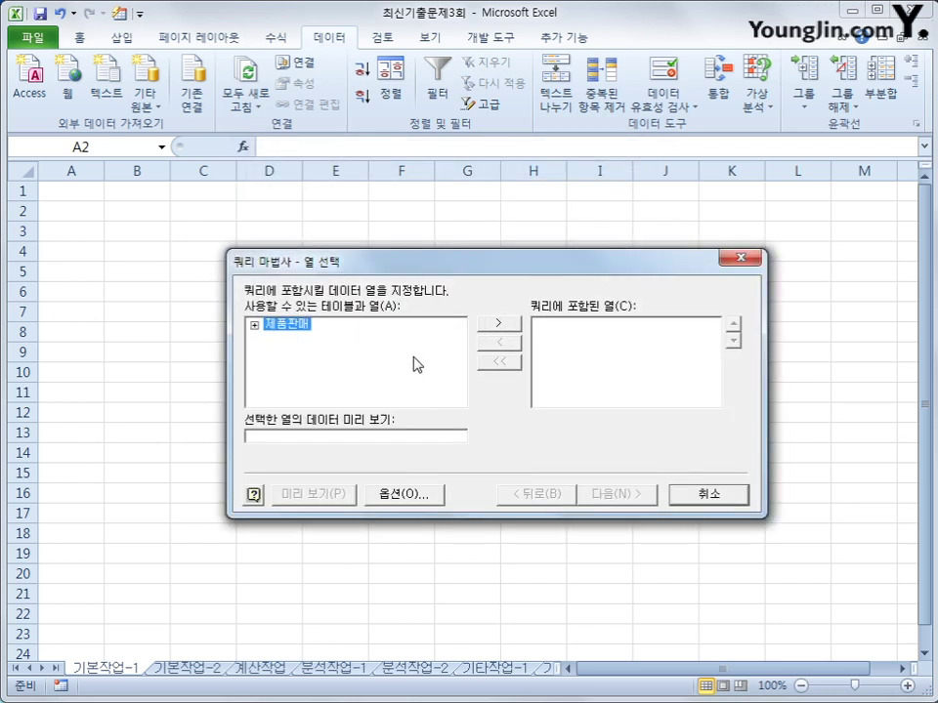
- Include the 제품명, 구분, 브랜드이름, 권장소비자가격, 제조일자 and 판매수량 columns of the 제품판매 table in the query
double_click(280, 331)
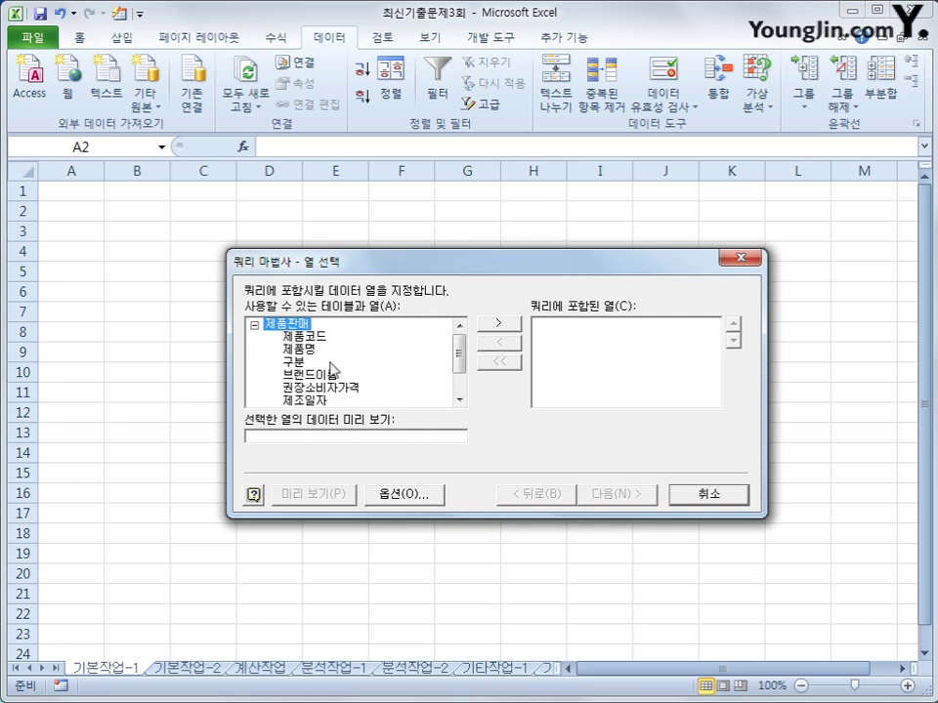
click(299, 349)
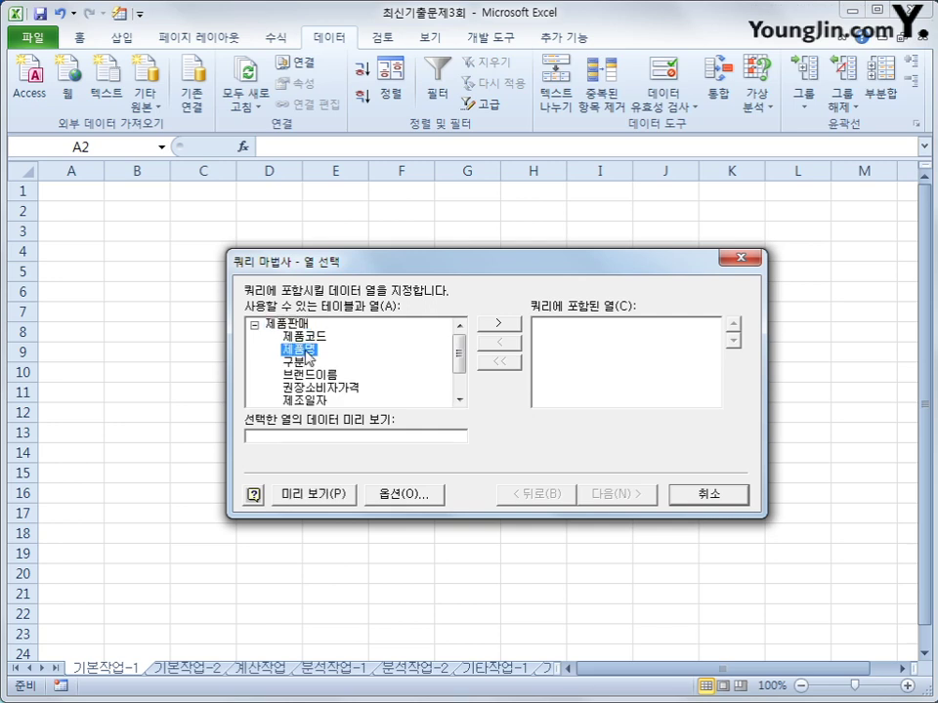
double_click(306, 352)
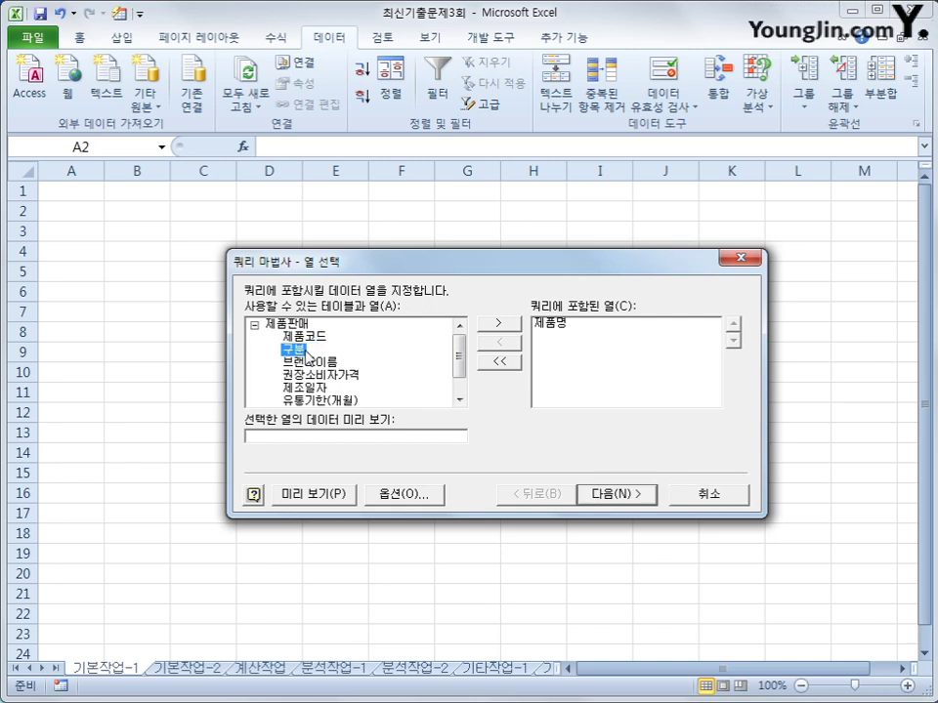
double_click(306, 351)
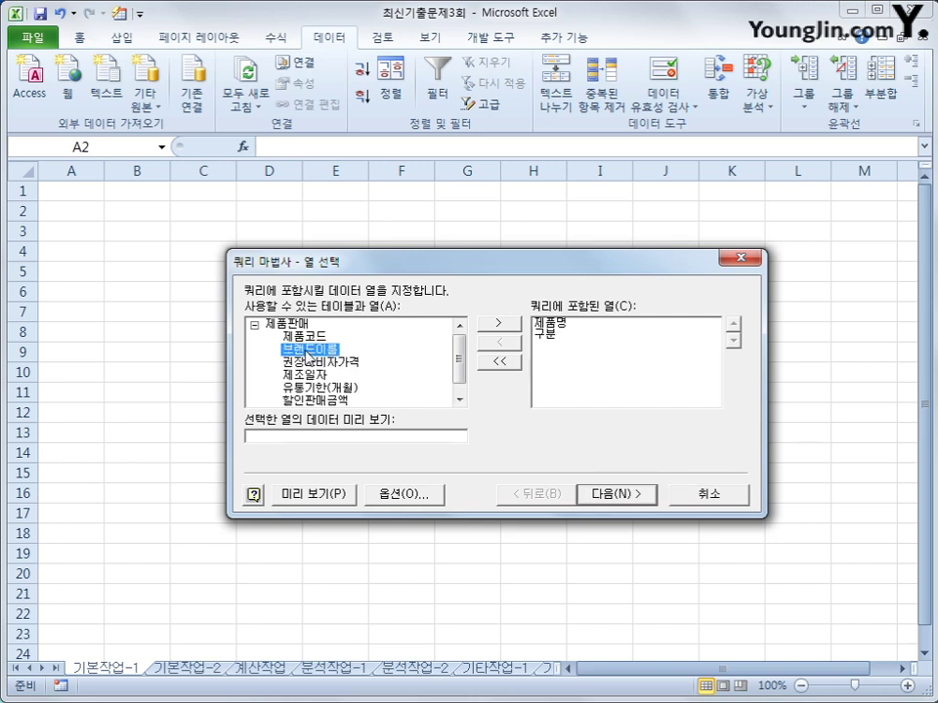
double_click(306, 351)
double_click(309, 354)
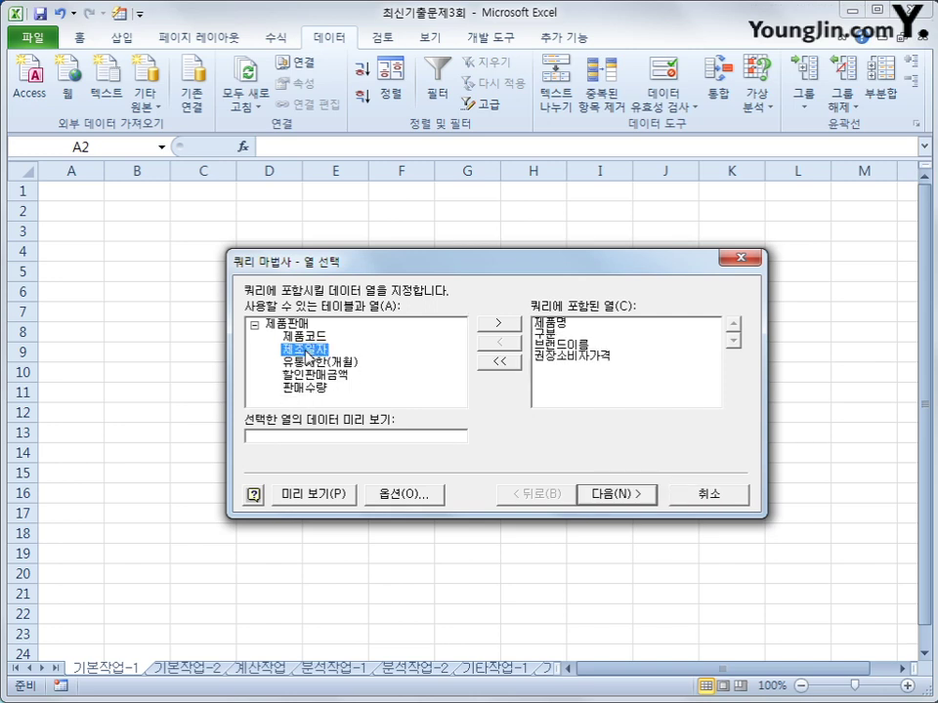
double_click(309, 353)
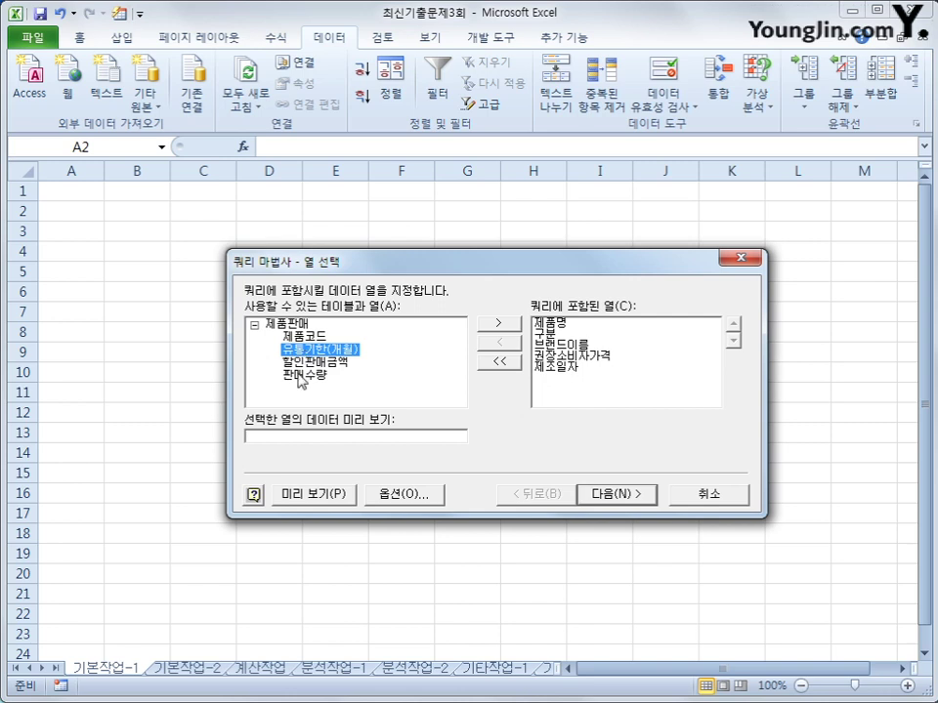
double_click(305, 375)
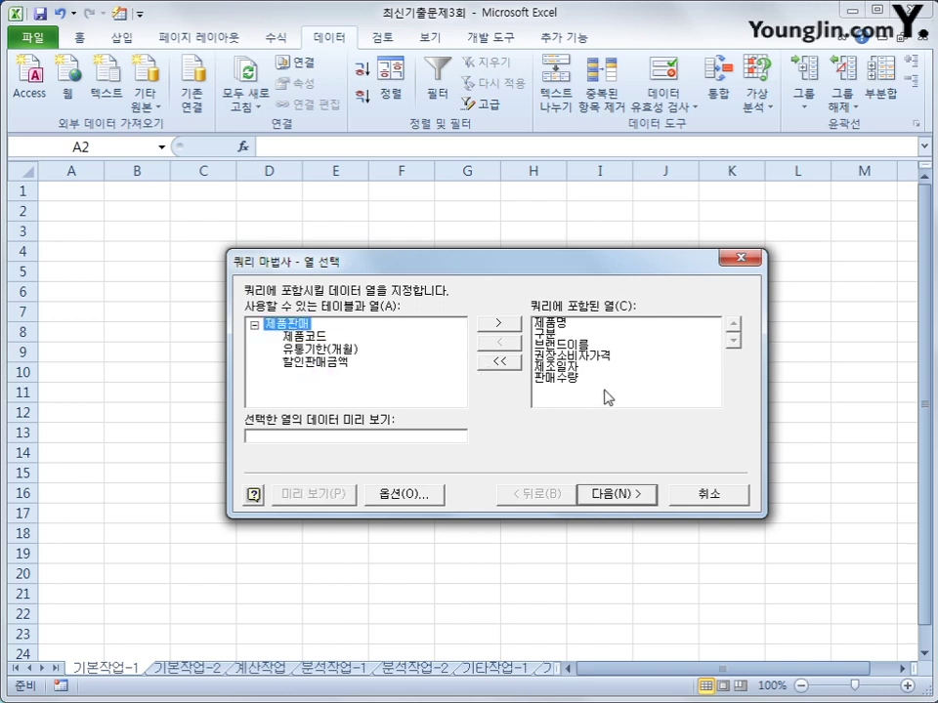
click(620, 494)
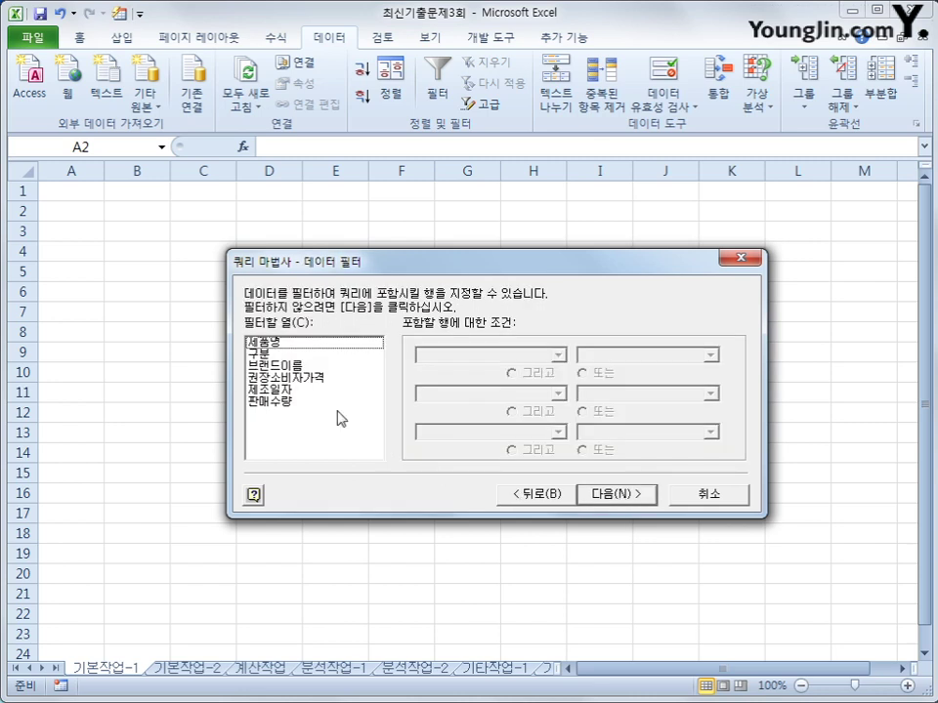
- Filter the query to rows whose 권장소비자가격 is greater than or equal to 80000
click(313, 378)
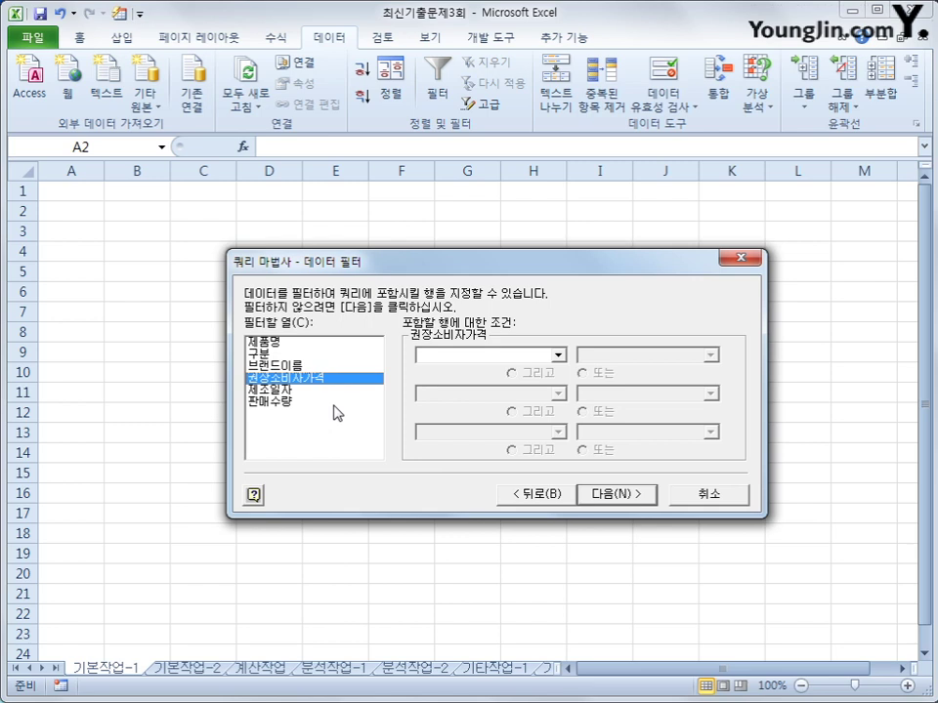
click(558, 356)
click(479, 416)
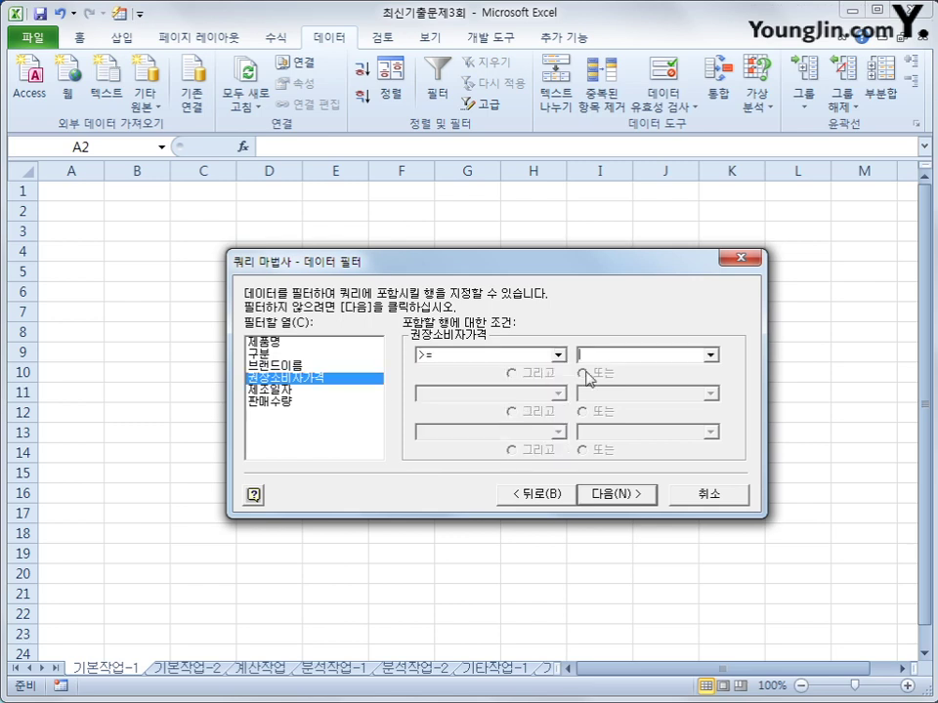
click(659, 358)
text(80000)
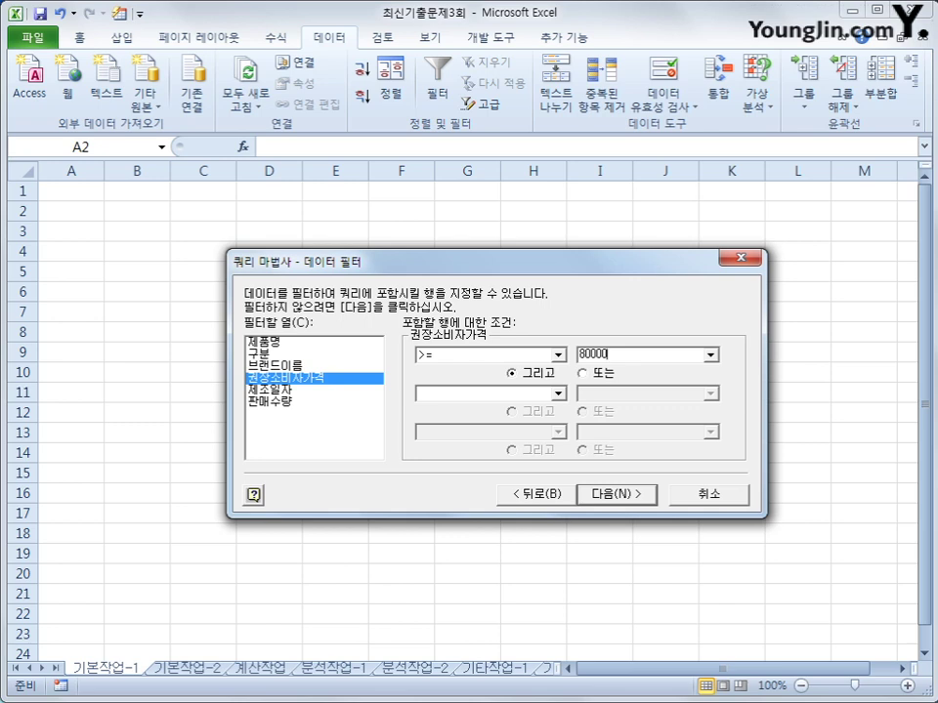
- Add a filter requiring 제조일자 to be greater than or equal to 2016-03-01 and proceed to the sort order
click(341, 391)
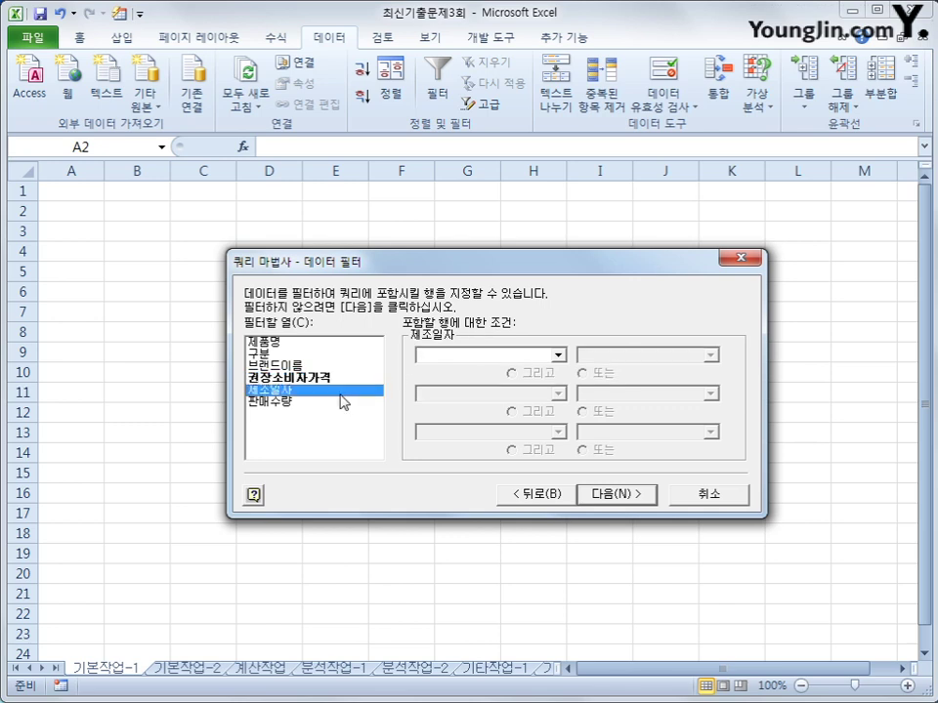
click(516, 356)
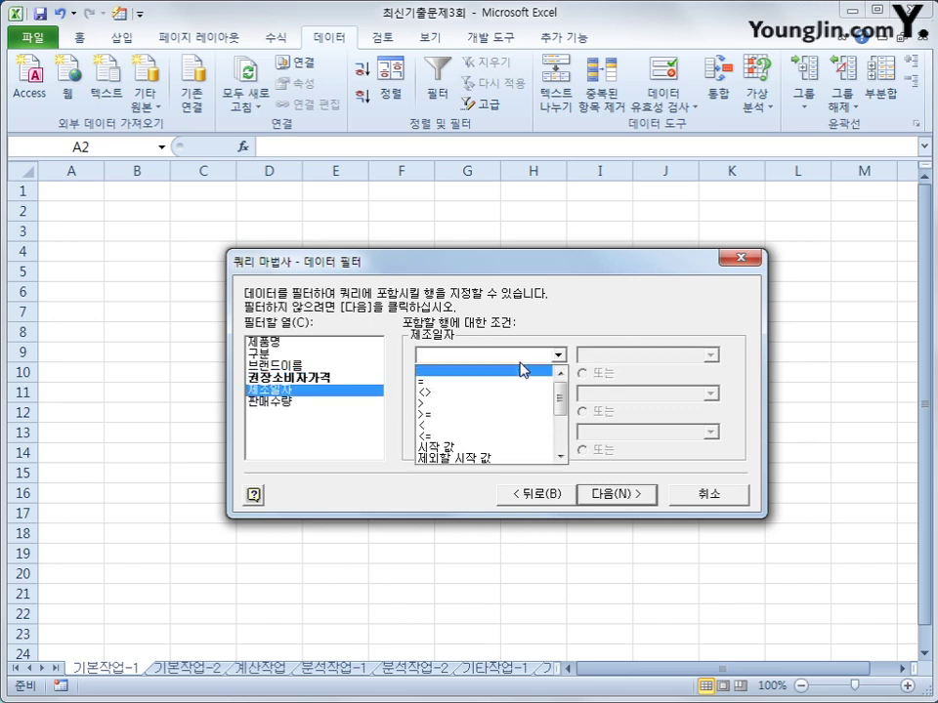
click(510, 416)
click(641, 356)
text(201)
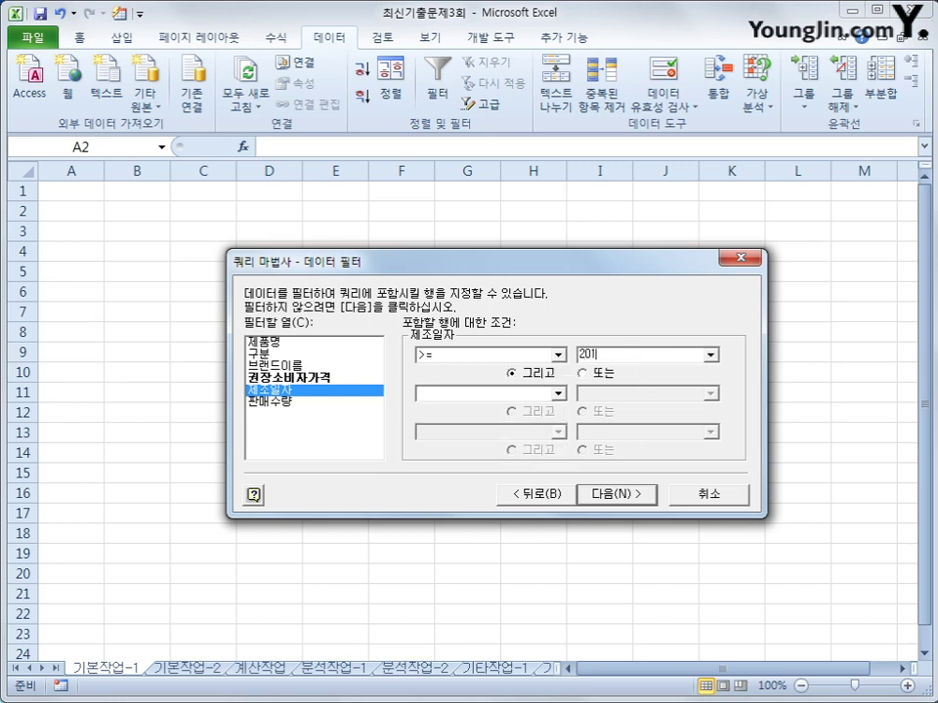
text(6-03-01)
click(607, 496)
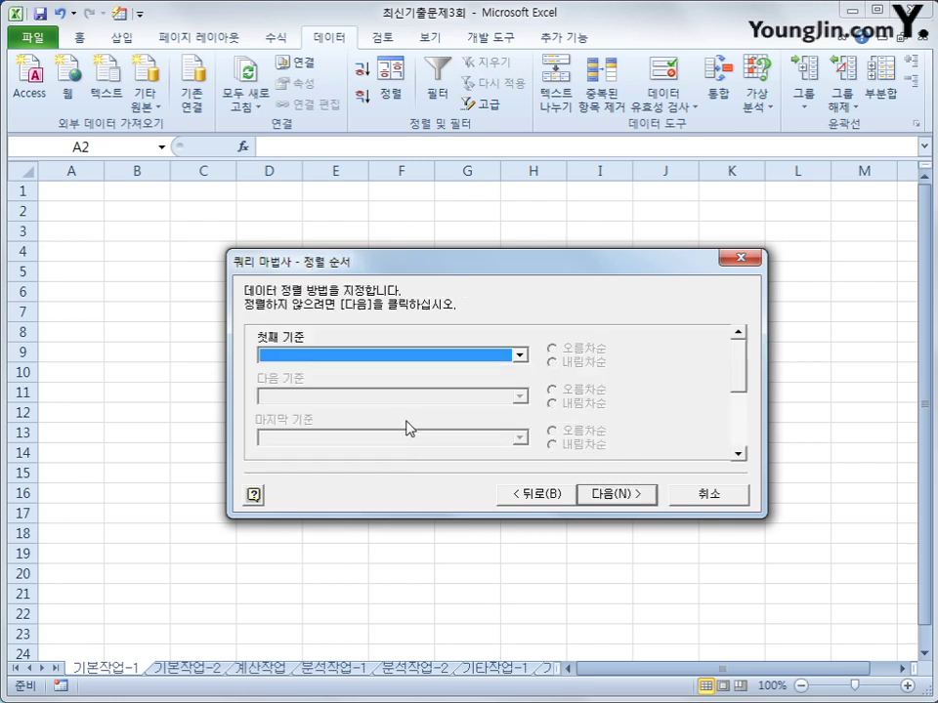
- Sort the query by 권장소비자가격 in descending order, then by 제조일자 in ascending order
click(432, 355)
click(433, 416)
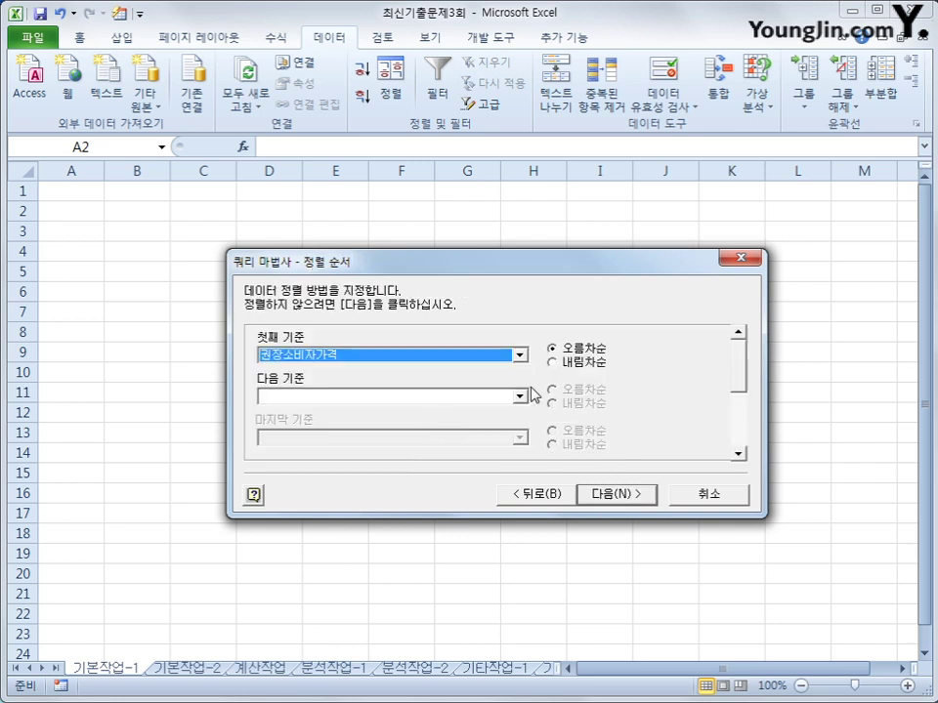
click(579, 369)
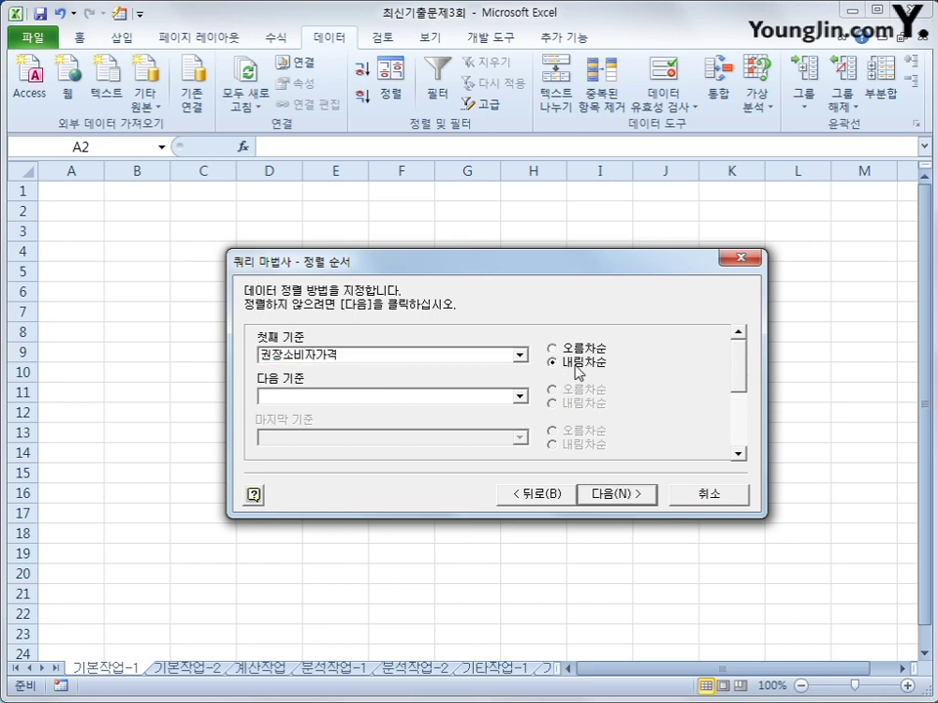
click(510, 399)
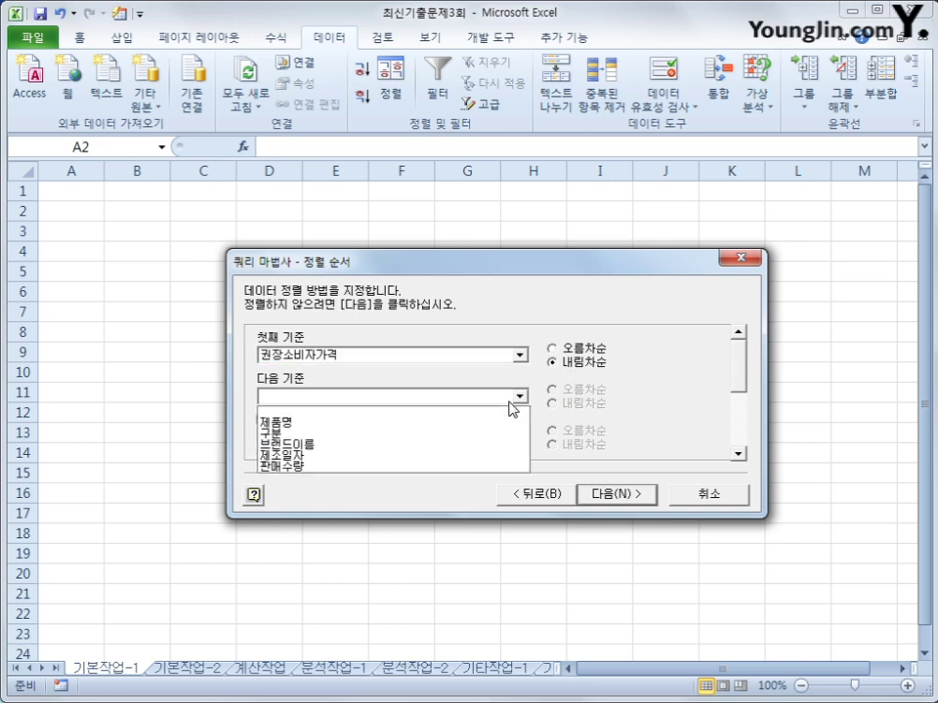
click(496, 455)
click(575, 394)
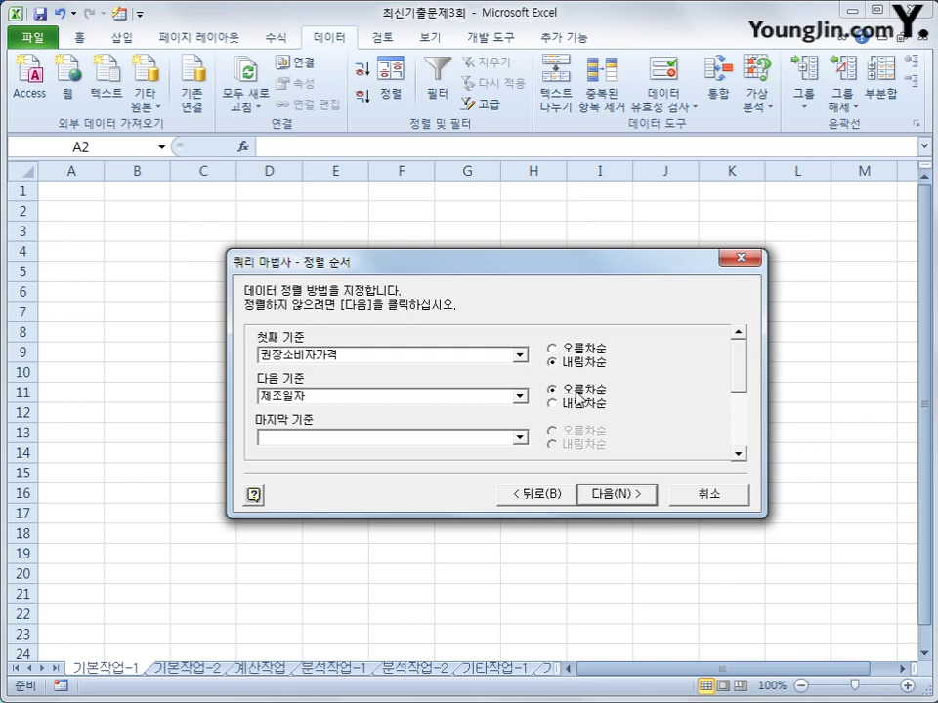
click(628, 496)
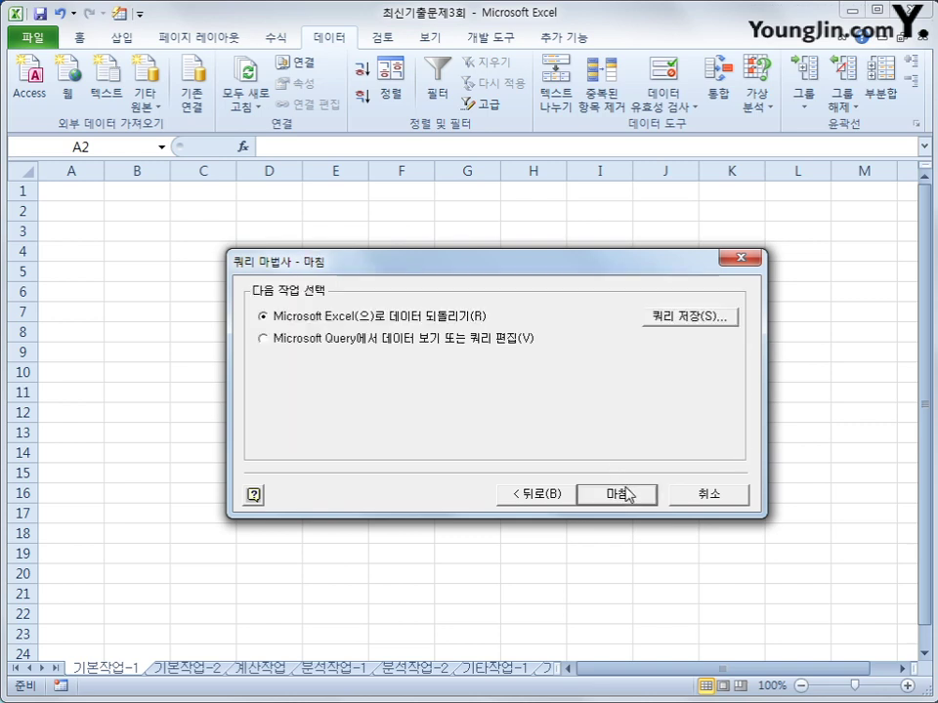
- Return the query data to Excel as a table at cell A2 of the existing worksheet, and open the 기본작업-2 sheet
click(617, 494)
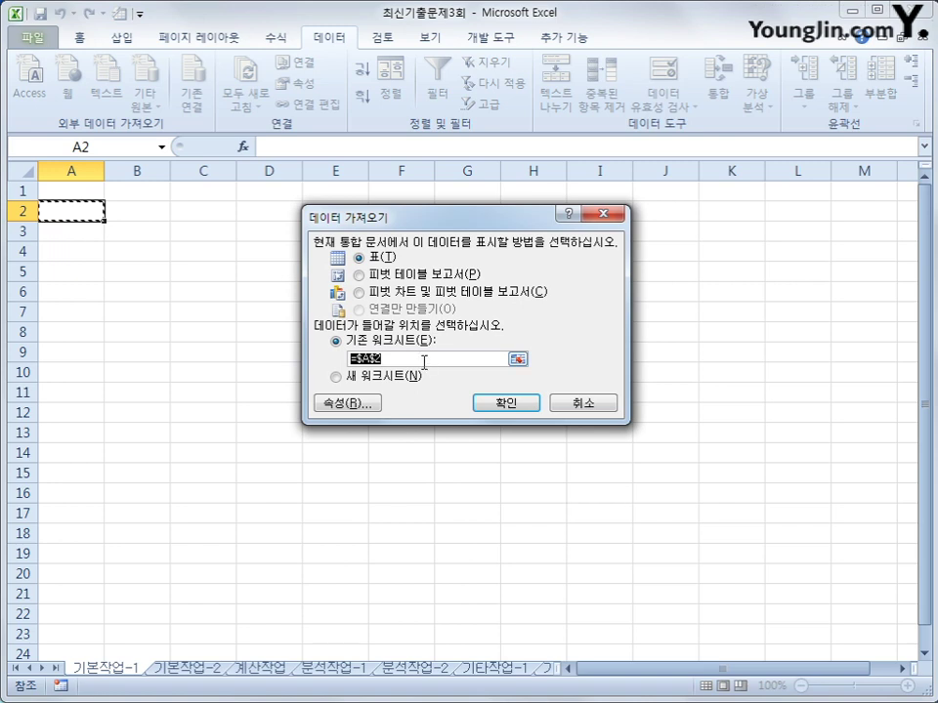
click(515, 403)
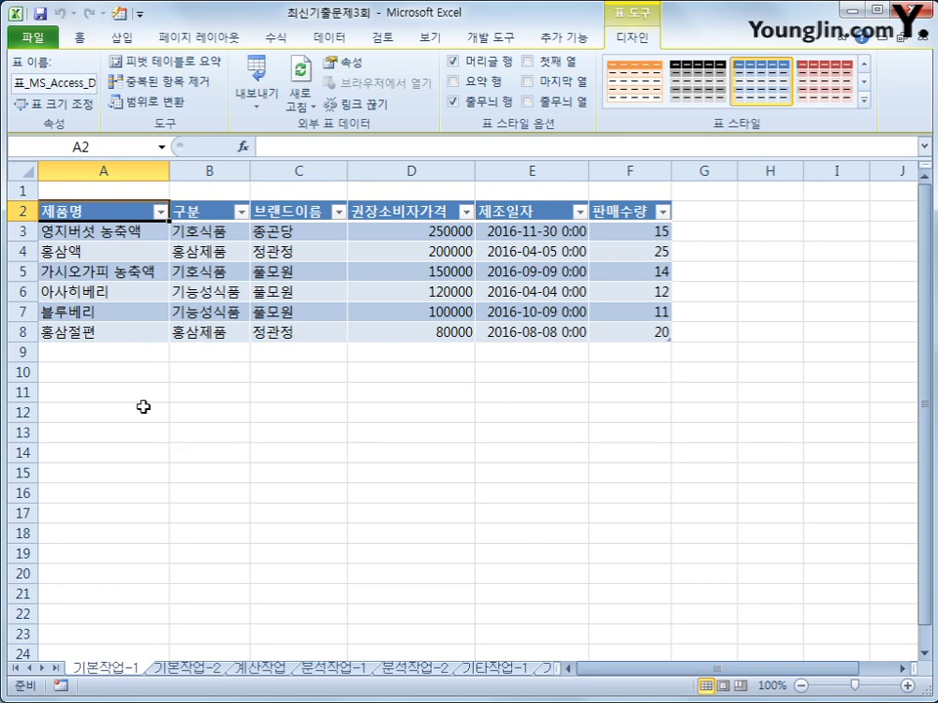
click(168, 668)
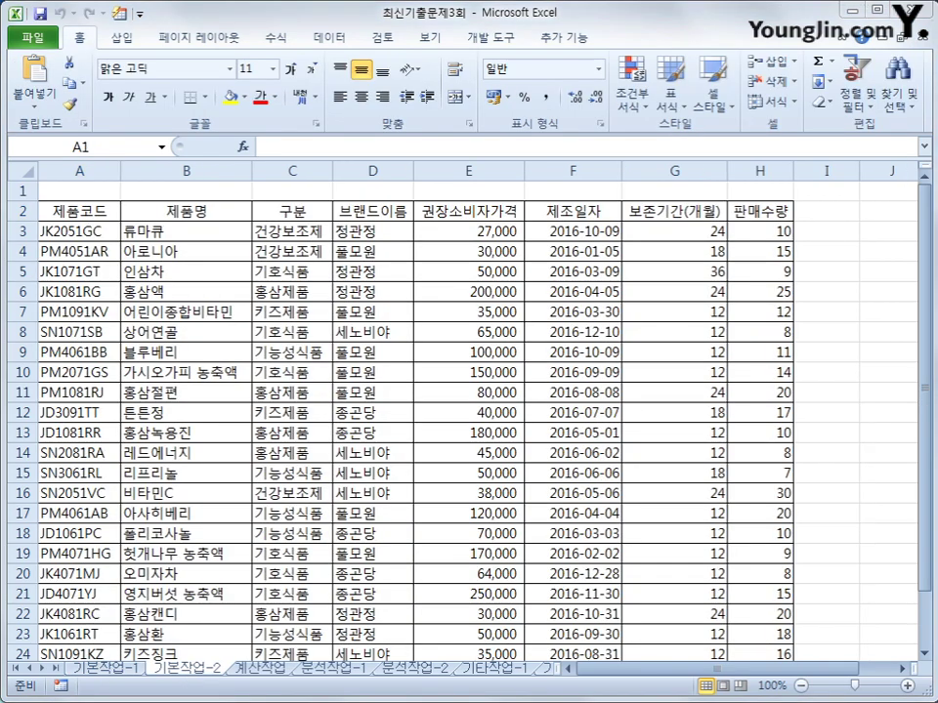
- Examine the product table A2:H26 and the empty cells A28:A29 below it as the list and criteria ranges for an advanced filter
scroll(273, 537, down, 3)
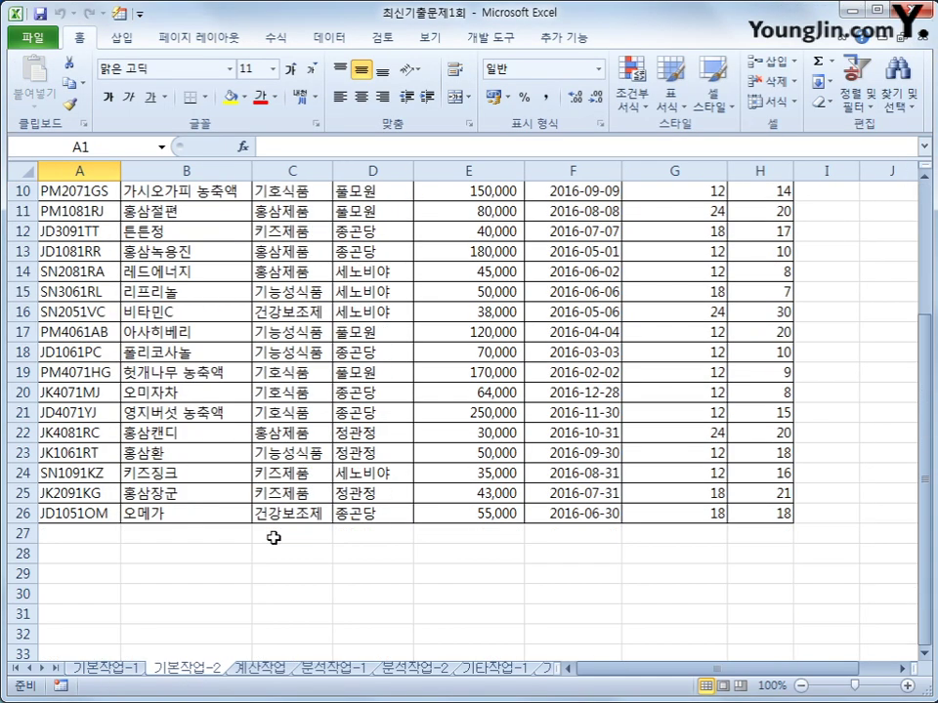
click(68, 551)
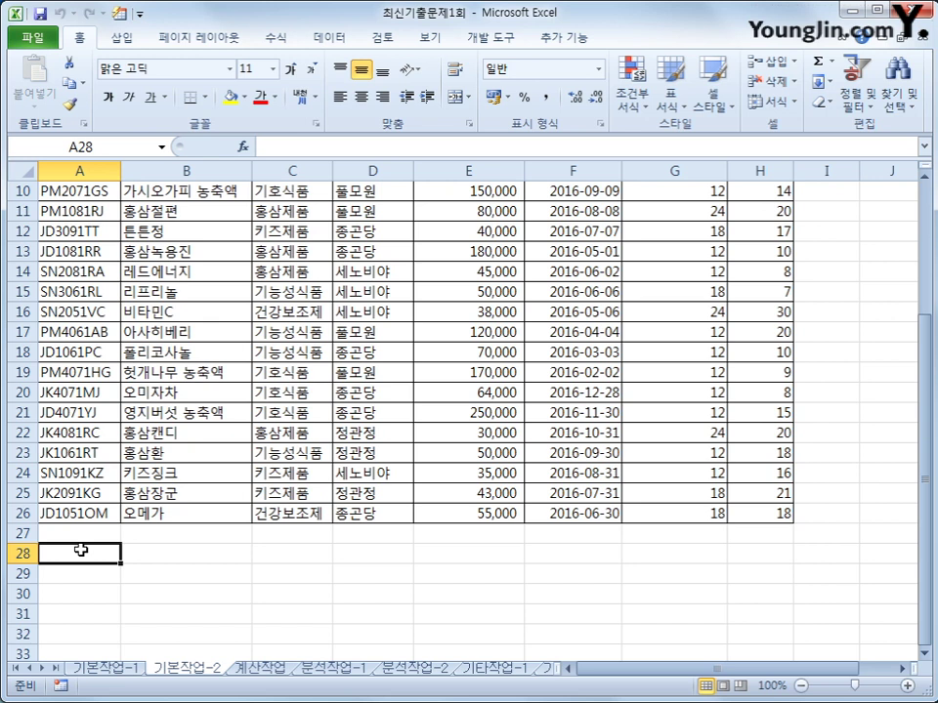
scroll(80, 551, up, 3)
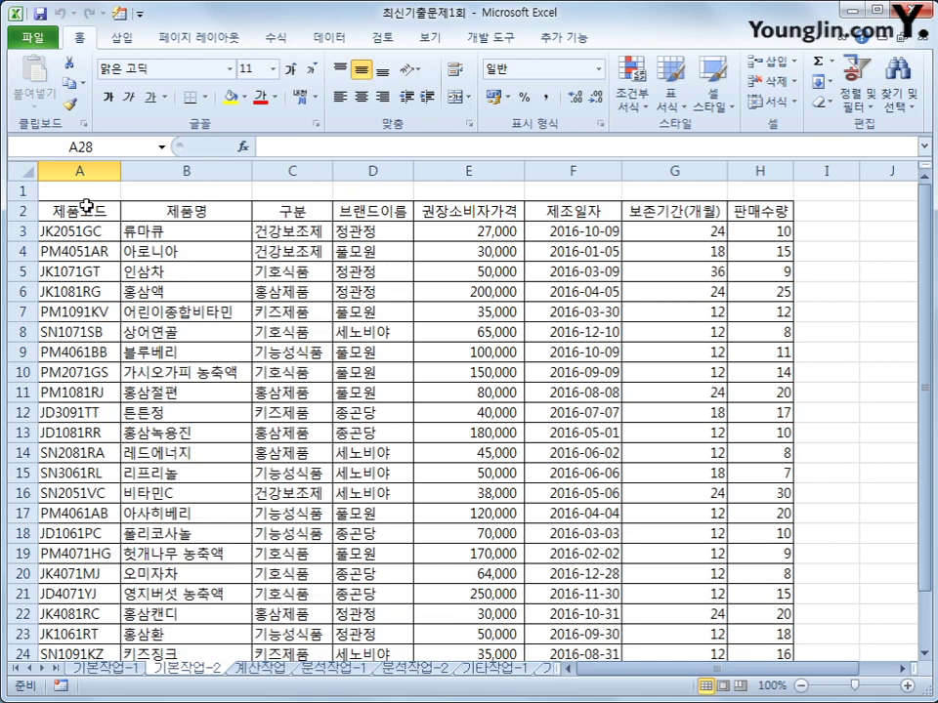
drag(58, 211, 775, 617)
scroll(775, 617, up, 2)
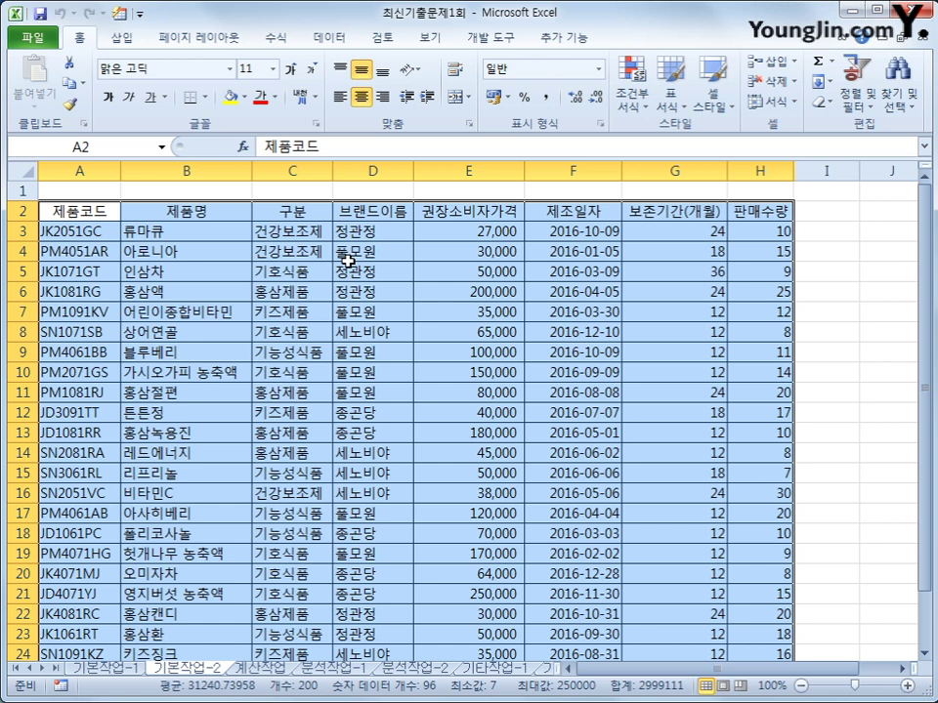
scroll(349, 260, down, 4)
click(70, 496)
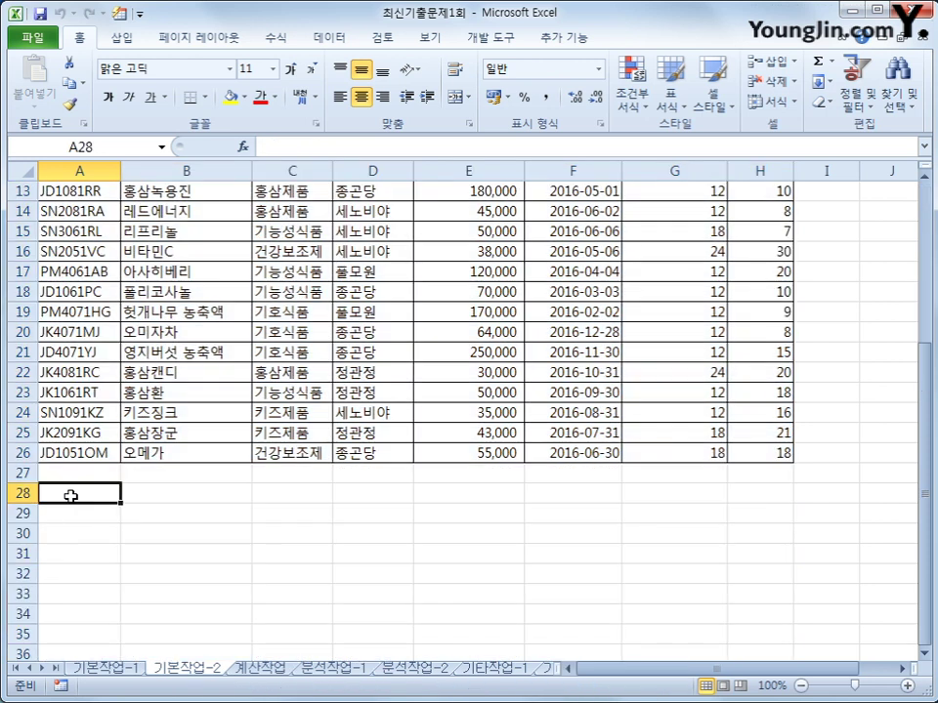
drag(70, 496, 72, 513)
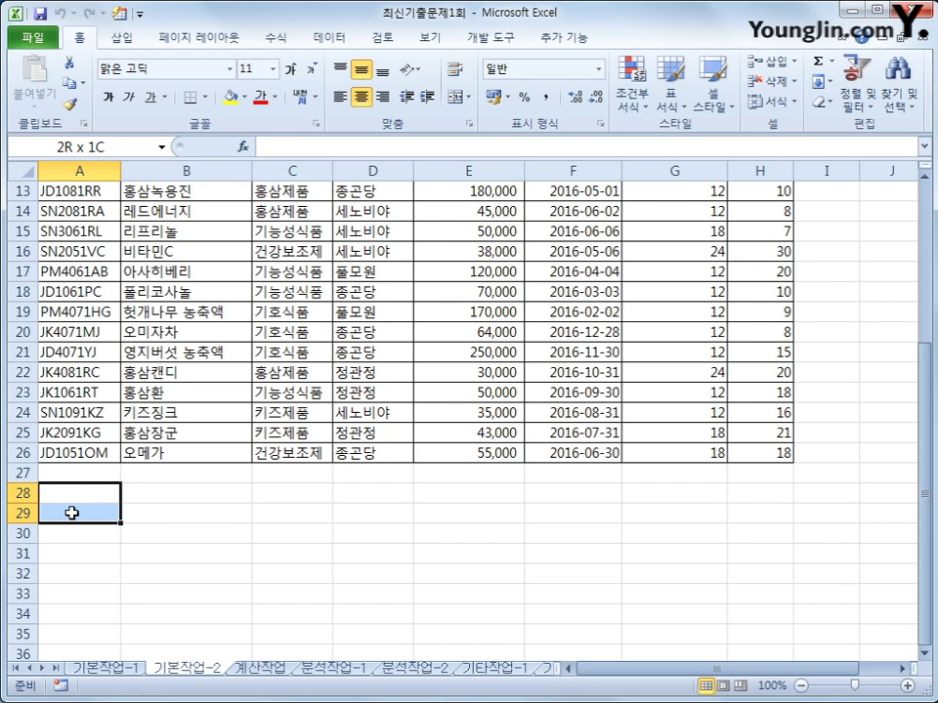
click(84, 500)
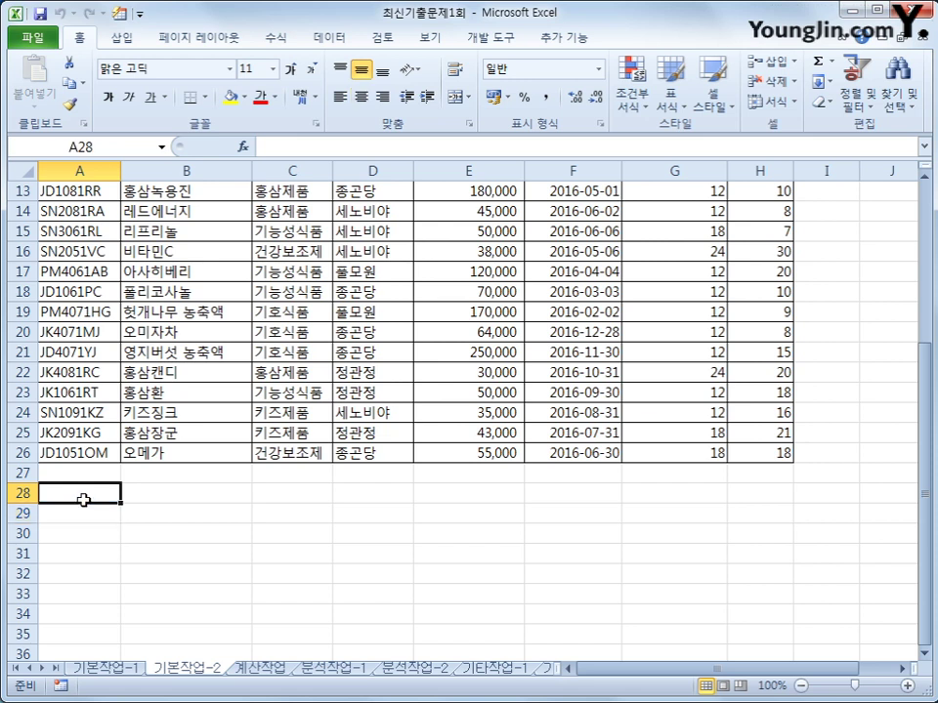
drag(84, 500, 84, 515)
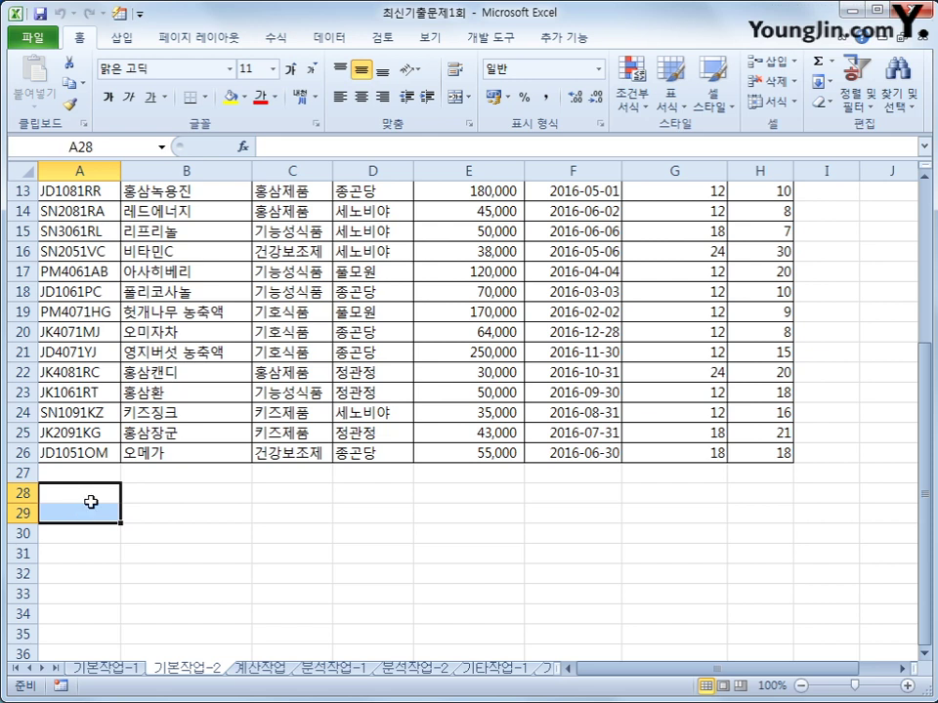
click(86, 496)
click(89, 513)
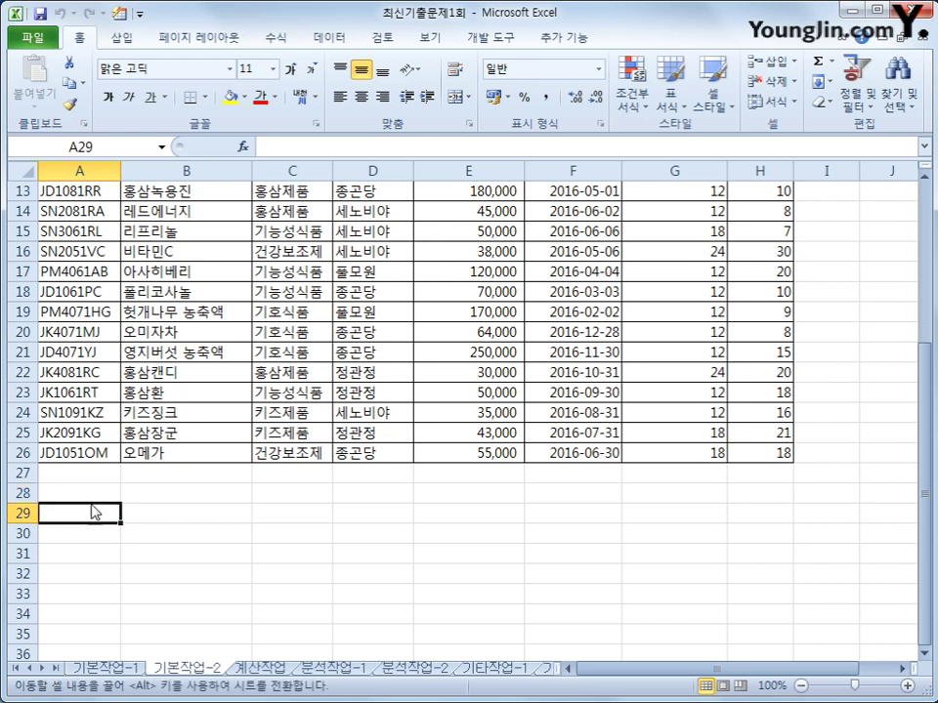
- Enter the criteria heading 조건 in cell A28
click(95, 493)
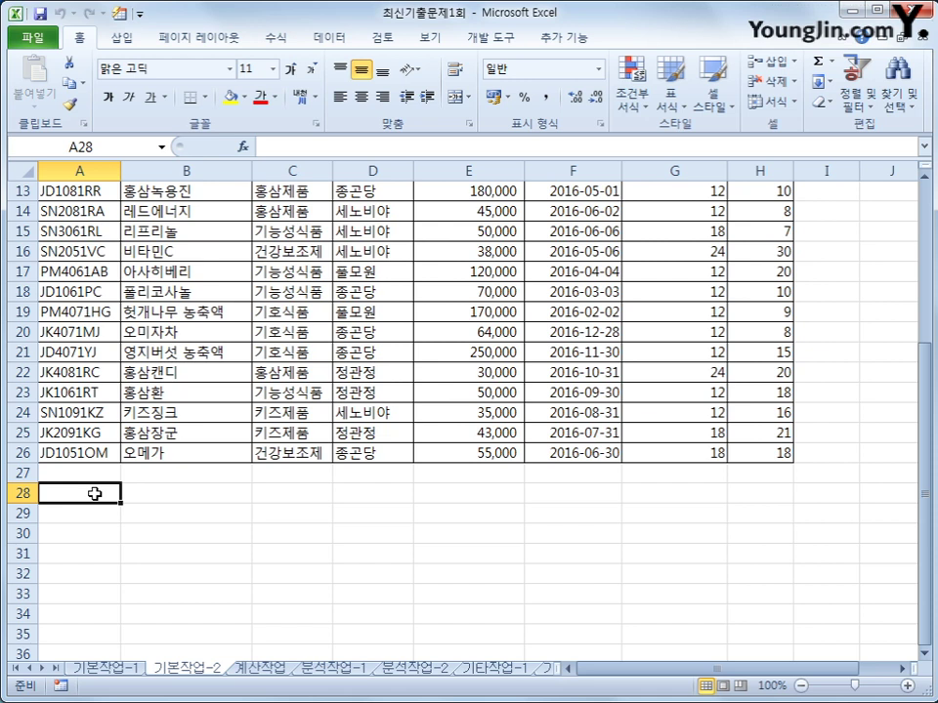
text(wh)
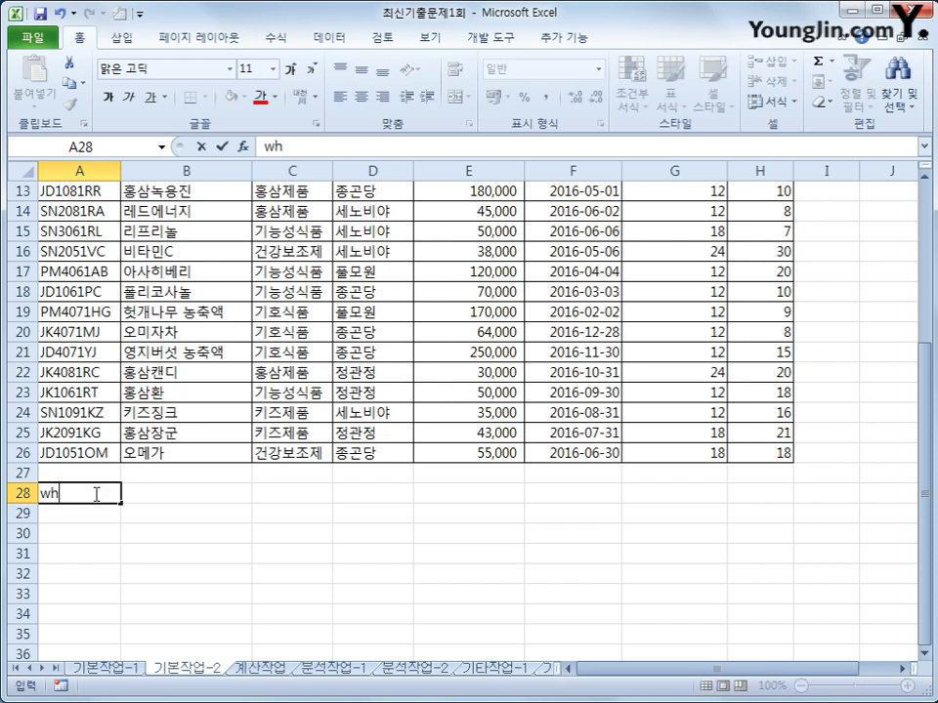
key(BackSpace)
key(BackSpace)
text(조건)
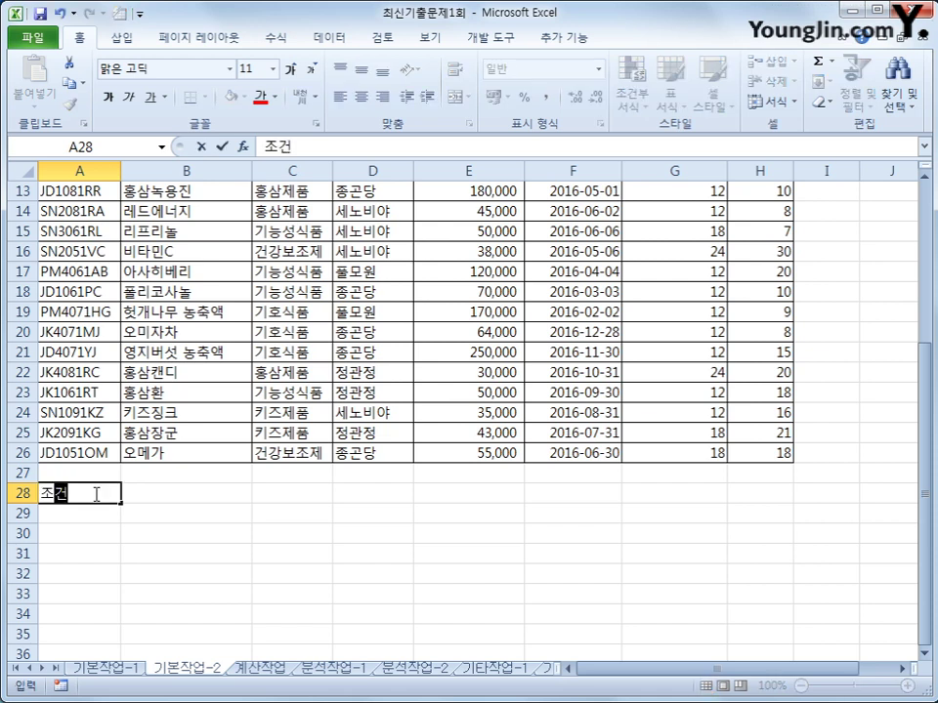
key(Return)
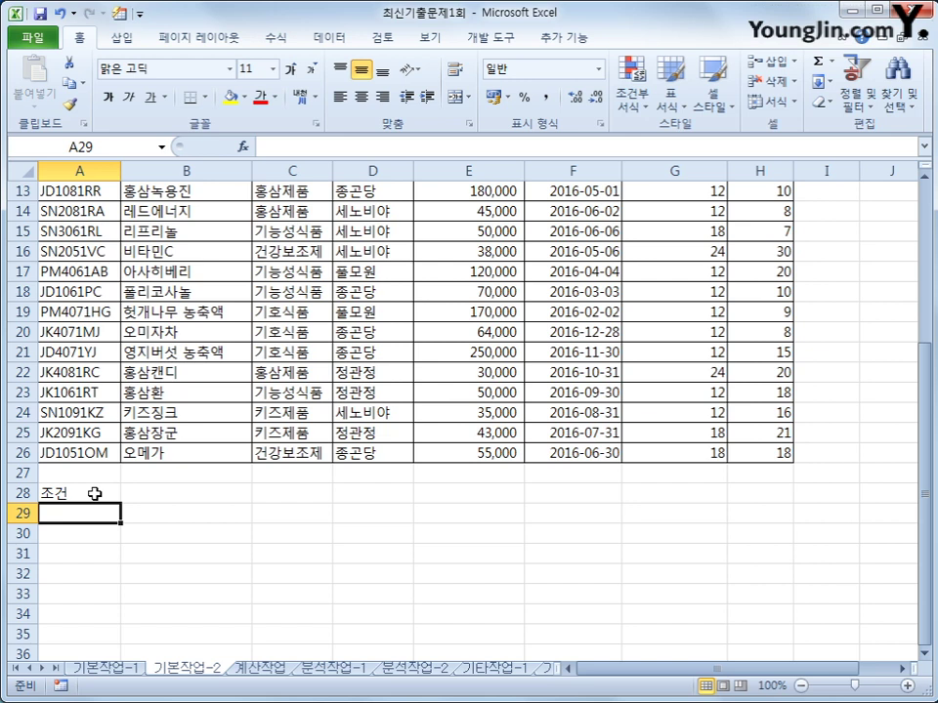
- Start an OR formula in A29 whose first condition is C3="건강보조제"
text(=)
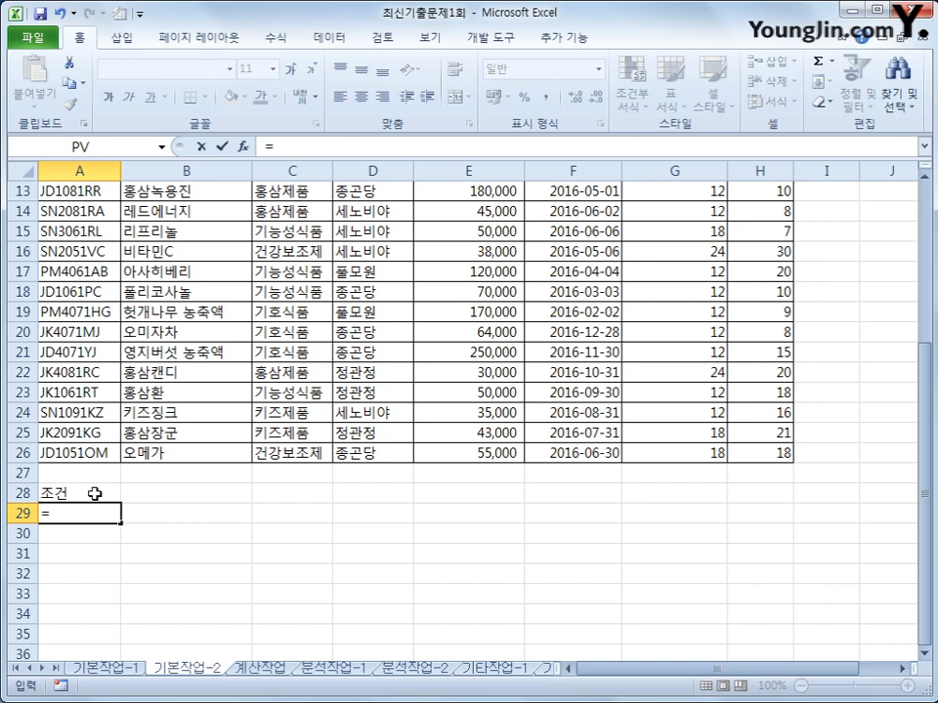
text(or()
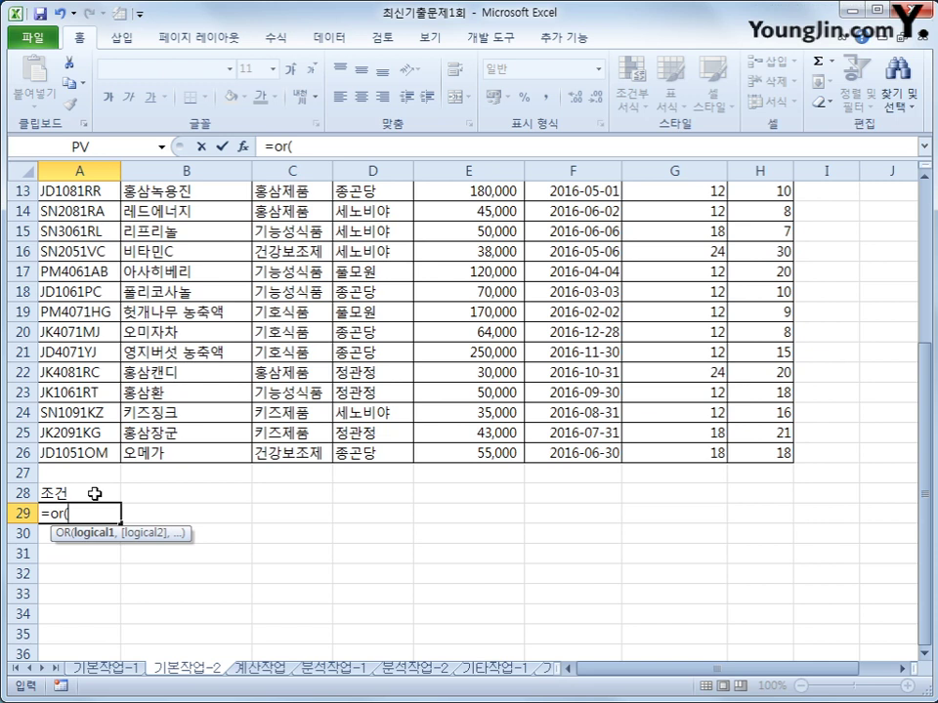
scroll(94, 493, up, 4)
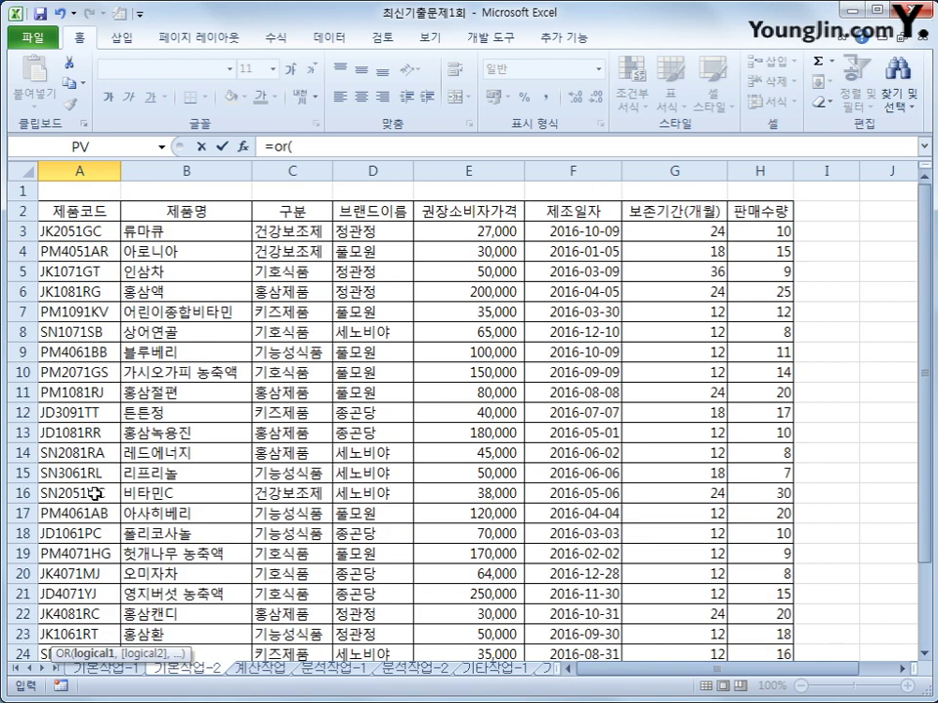
click(300, 233)
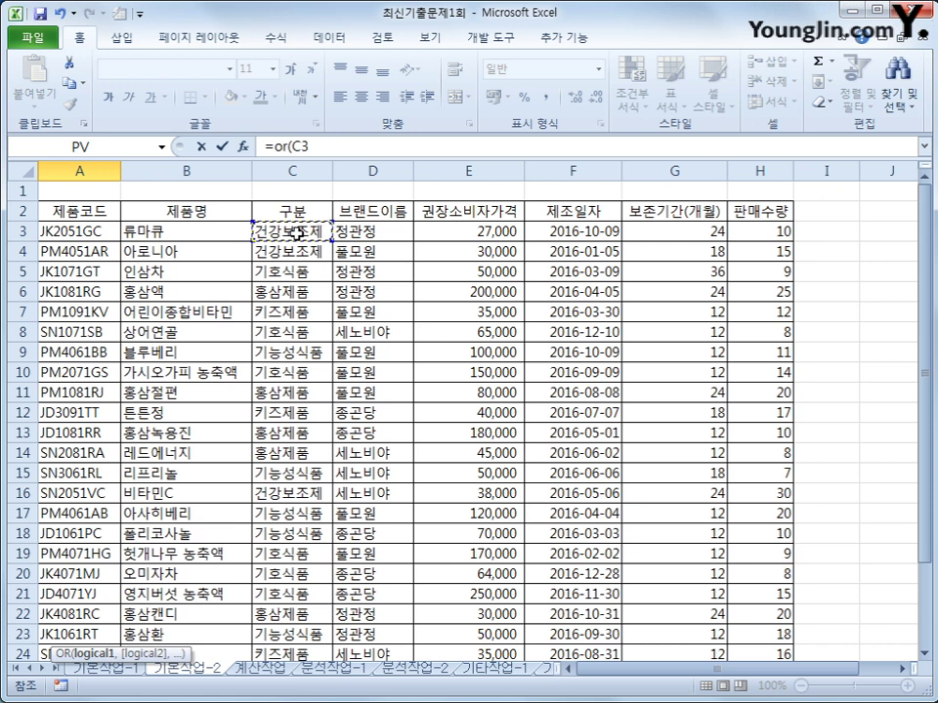
text(="ㄱ)
text(건강)
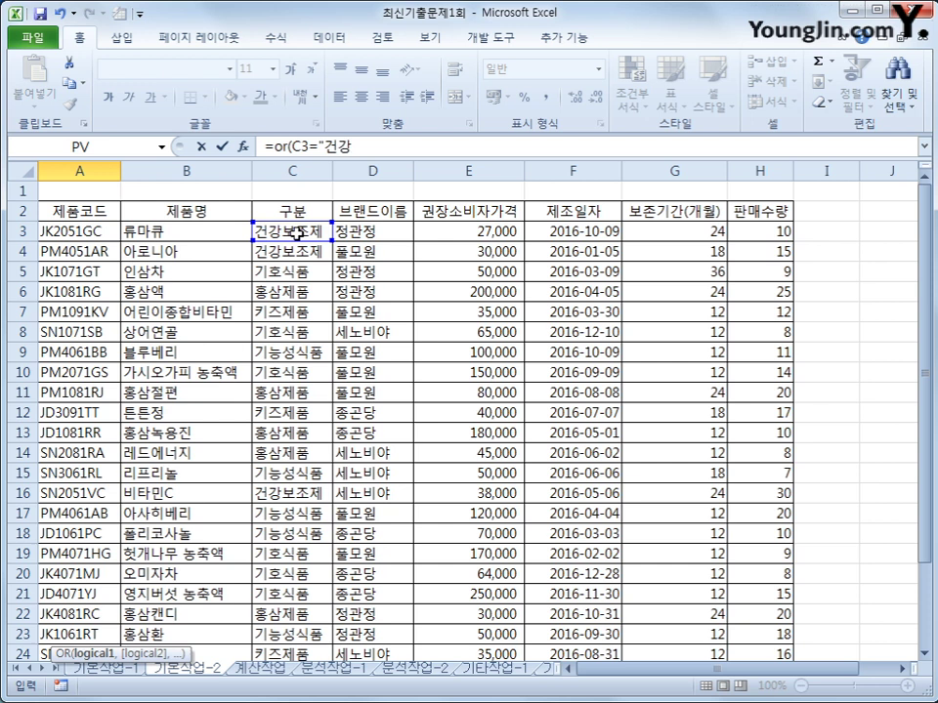
text(보조제",)
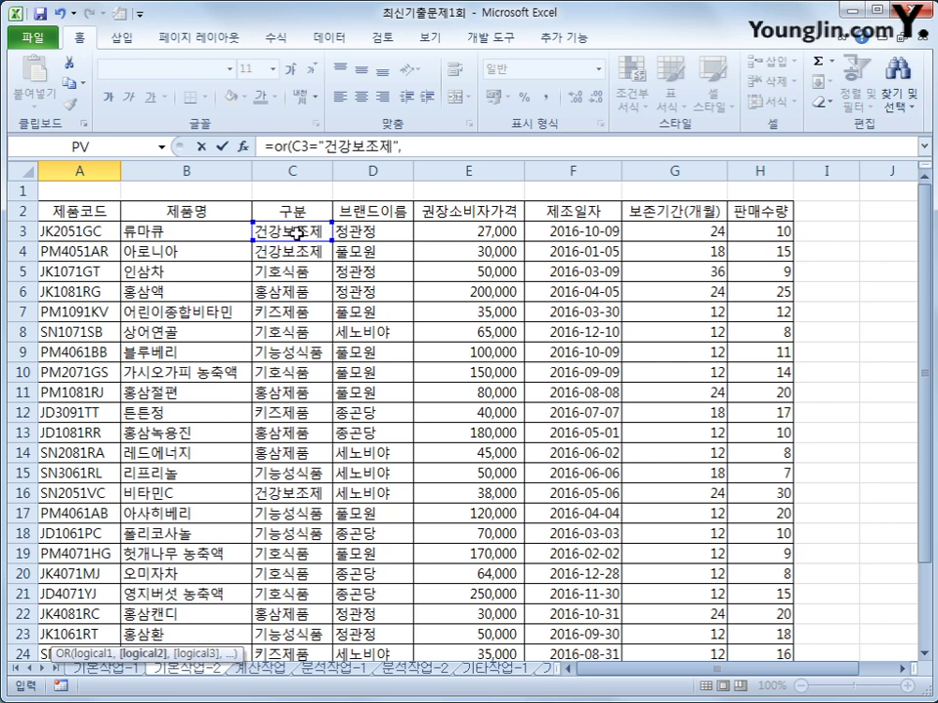
- Complete the OR formula in A29 with the second condition C3="홍삼제품"
click(296, 233)
text(="gh)
text(홍삼)
text(제품)
text("))
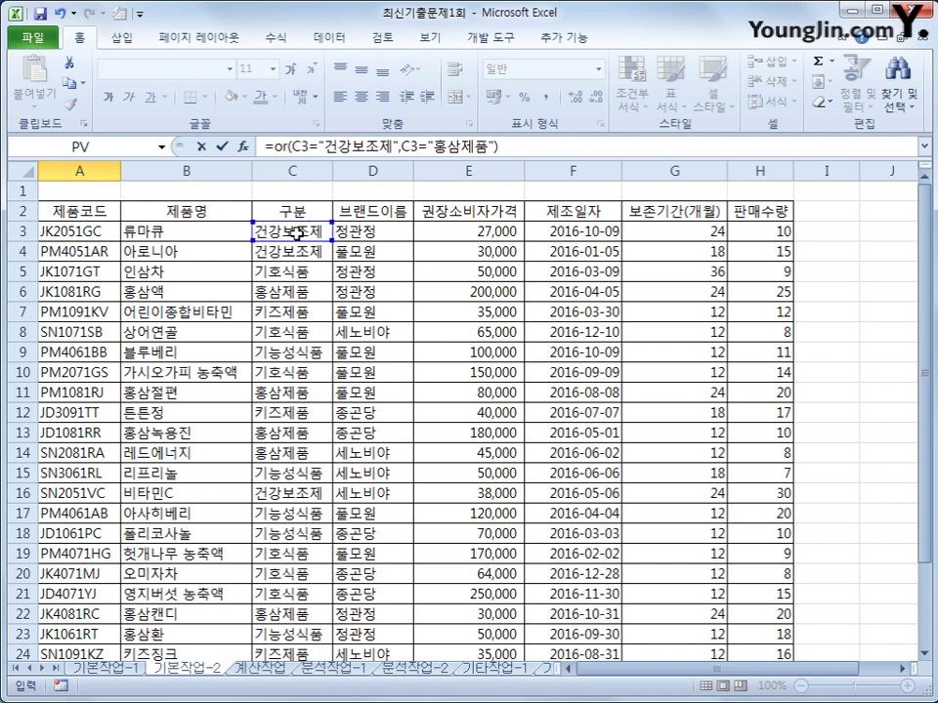
key(Return)
- Wrap the OR formula in A29 in an AND function, leaving it open for a second condition
key(Up)
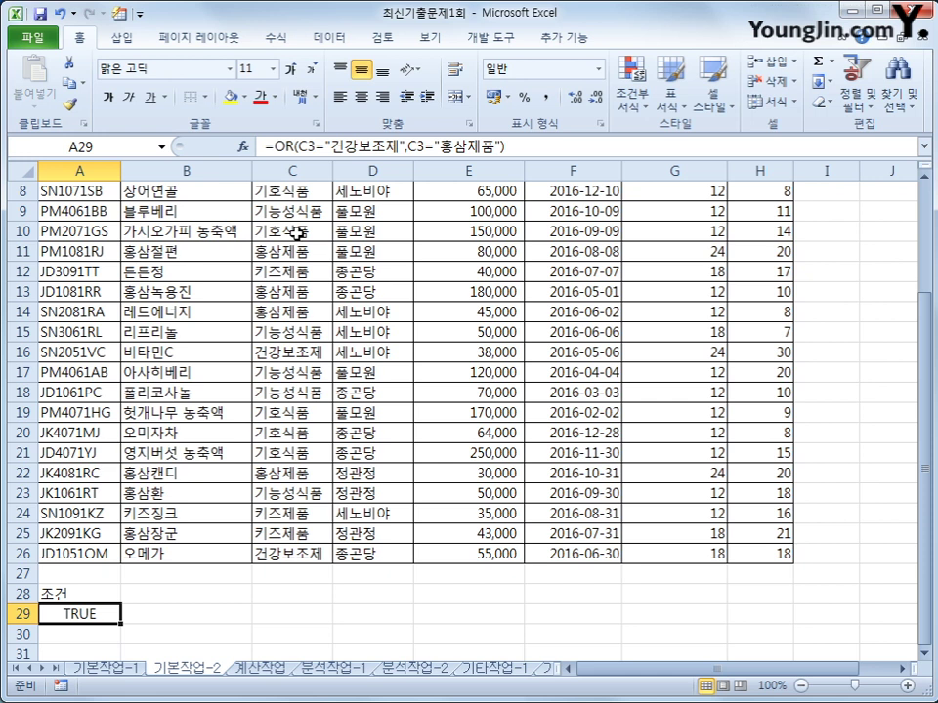
key(F2)
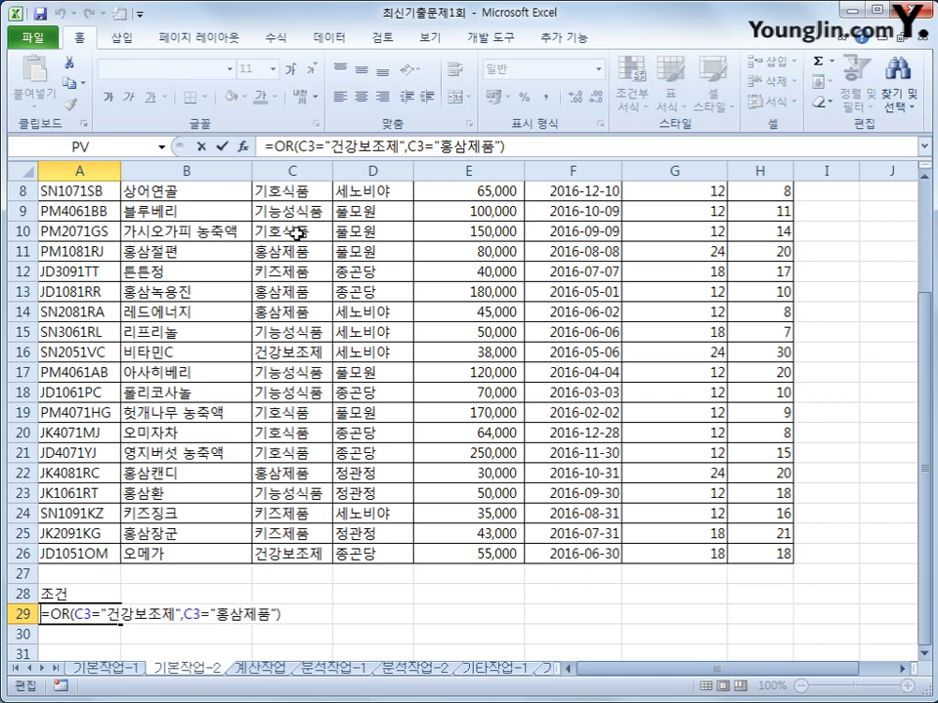
text(ㅁ)
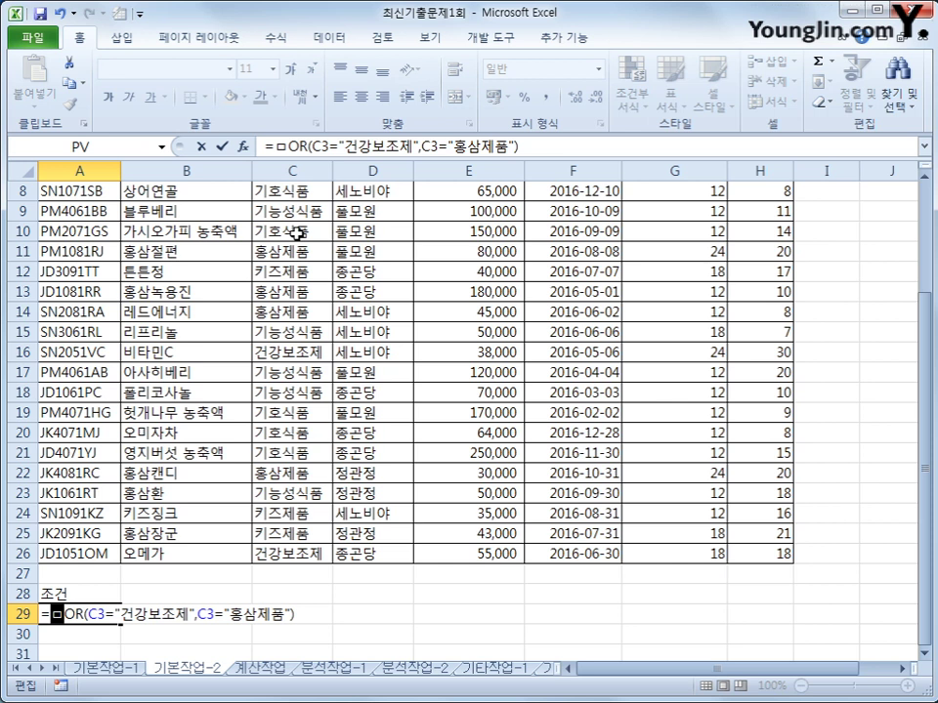
key(BackSpace)
text(and()
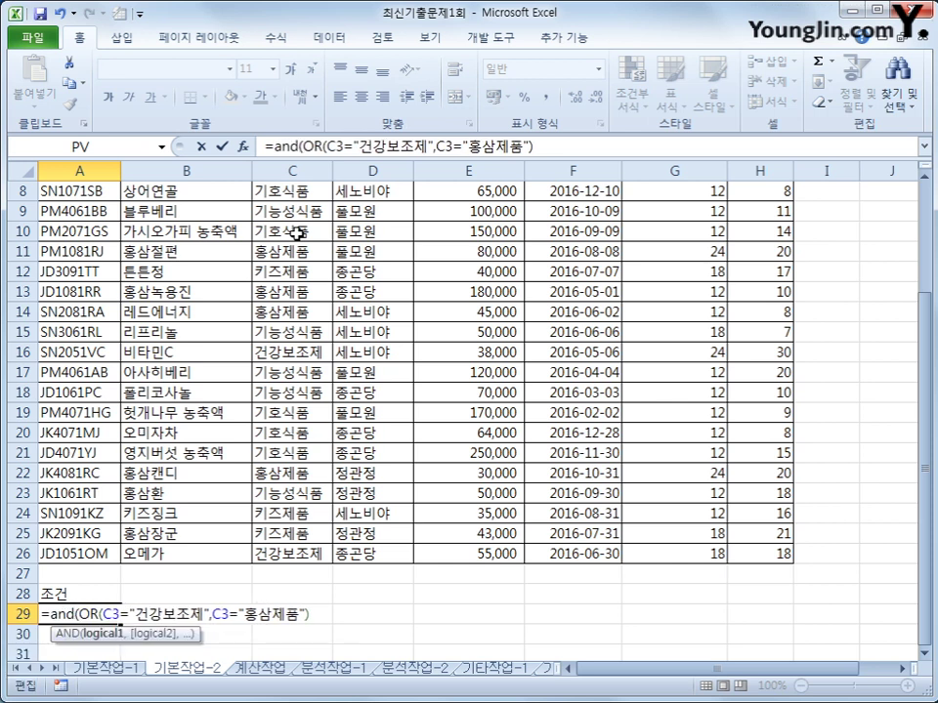
click(556, 148)
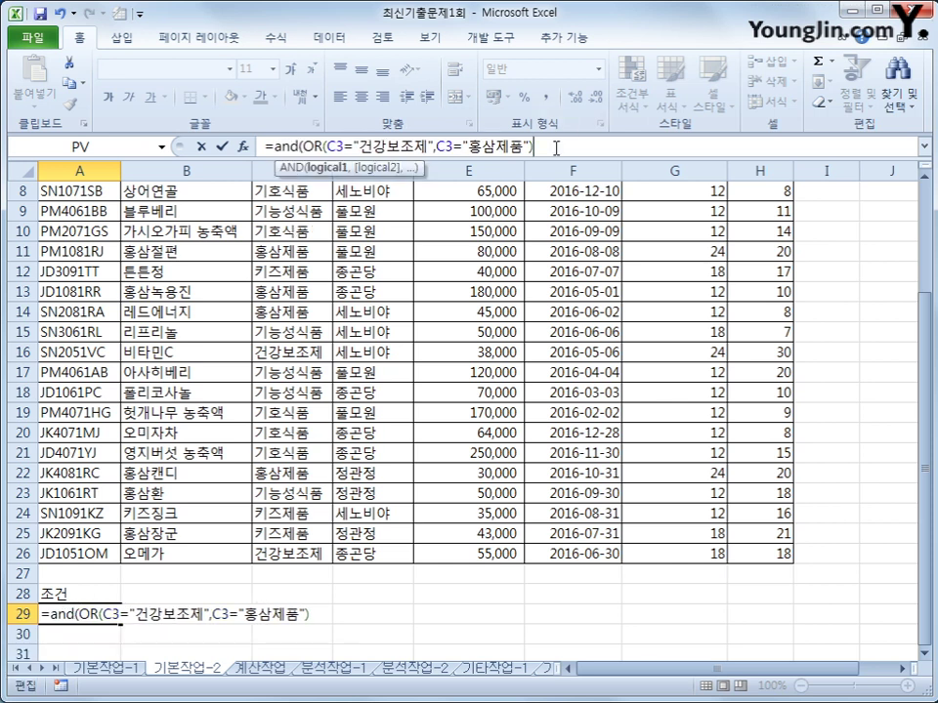
text(,)
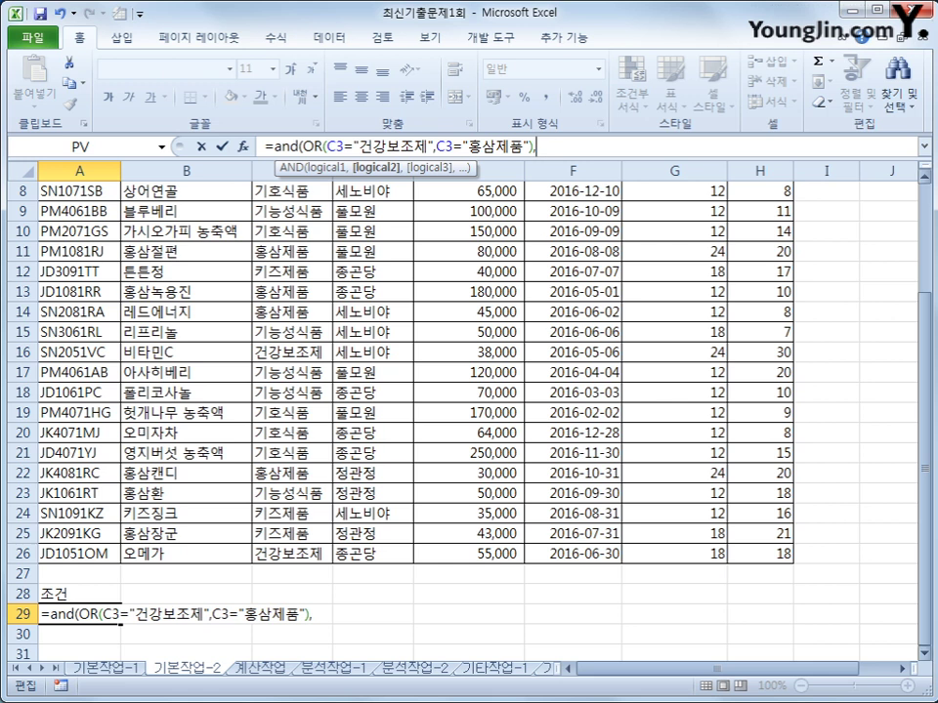
- Finish the AND formula in A29 with the condition H3>AVERAGE($H$3:$H$26), using an absolute range for the 판매수량 average
drag(925, 460, 925, 293)
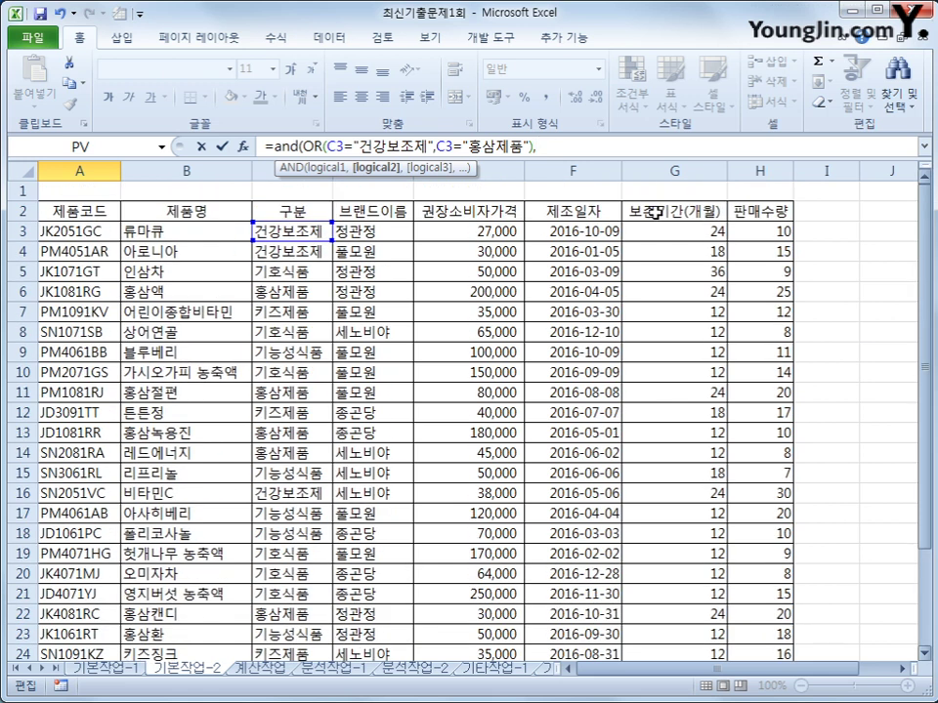
click(748, 235)
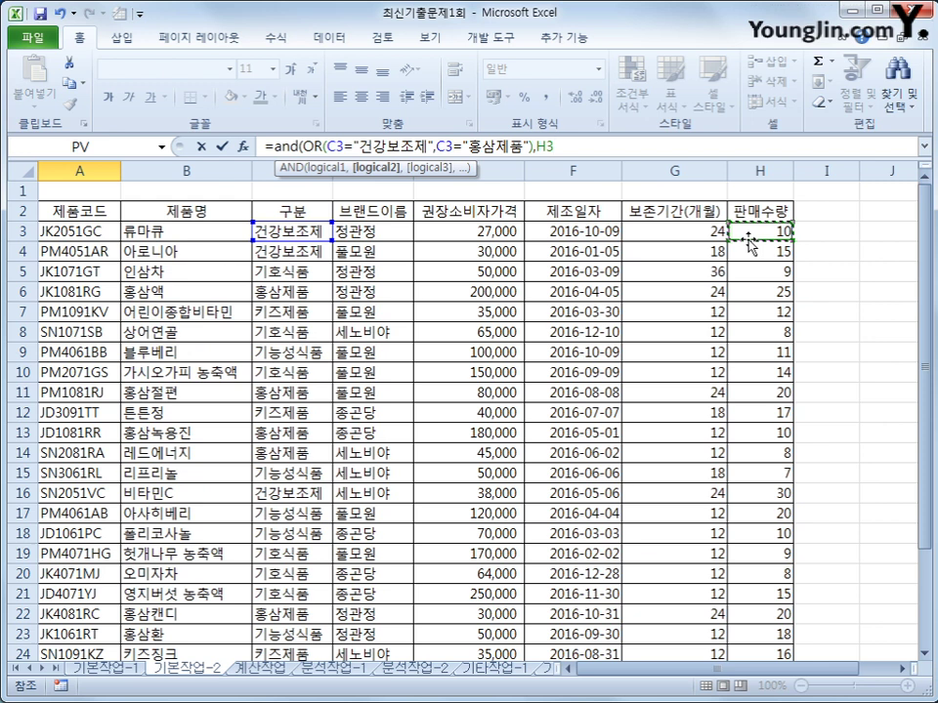
text(>ave)
key(Down)
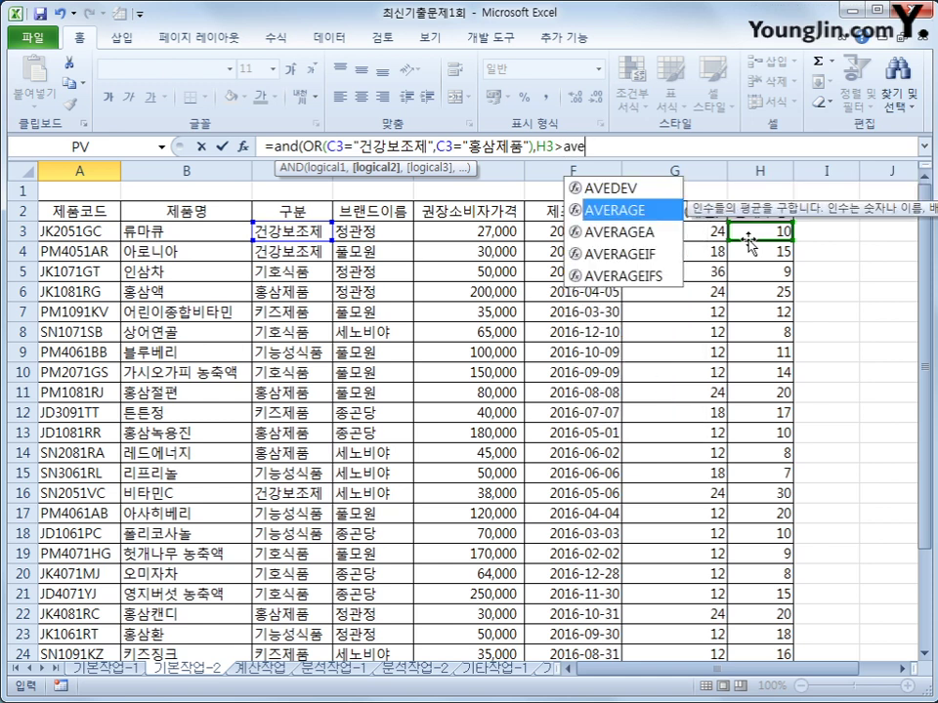
key(Tab)
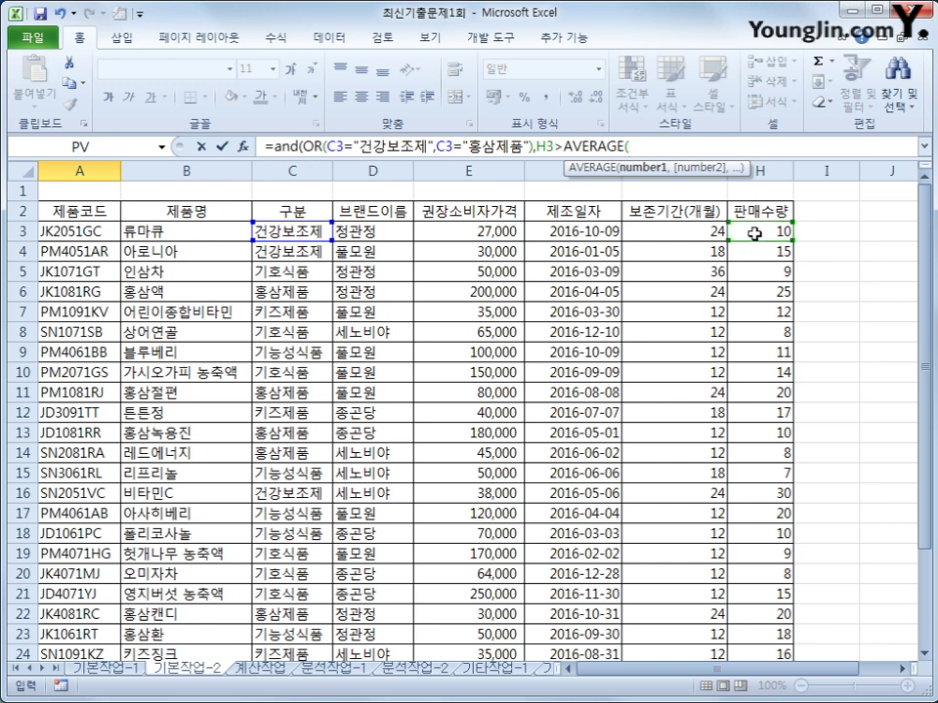
drag(754, 232, 771, 616)
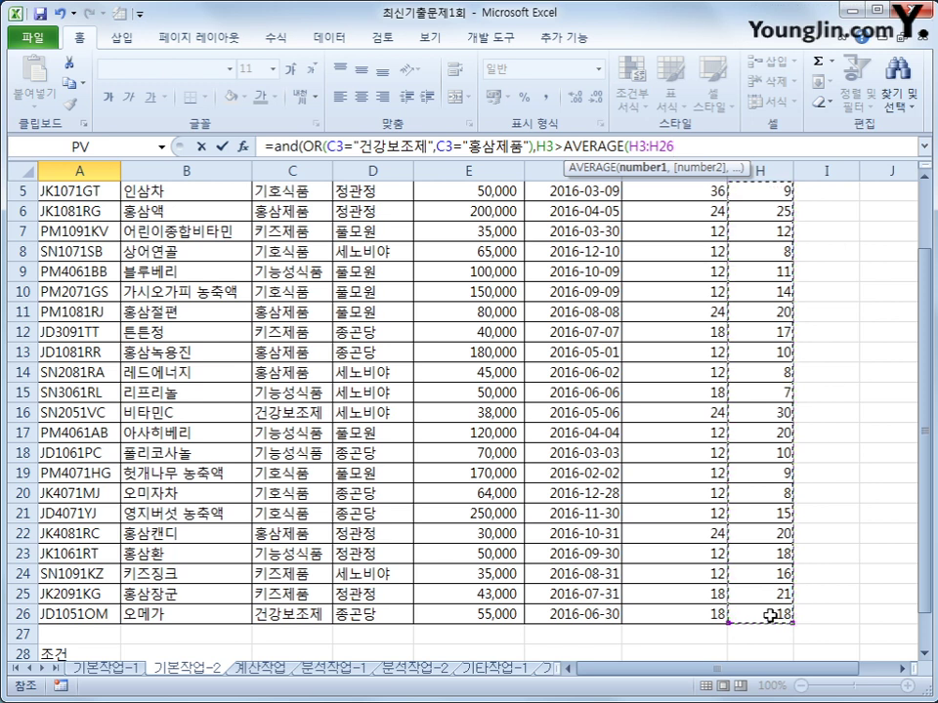
key(F4)
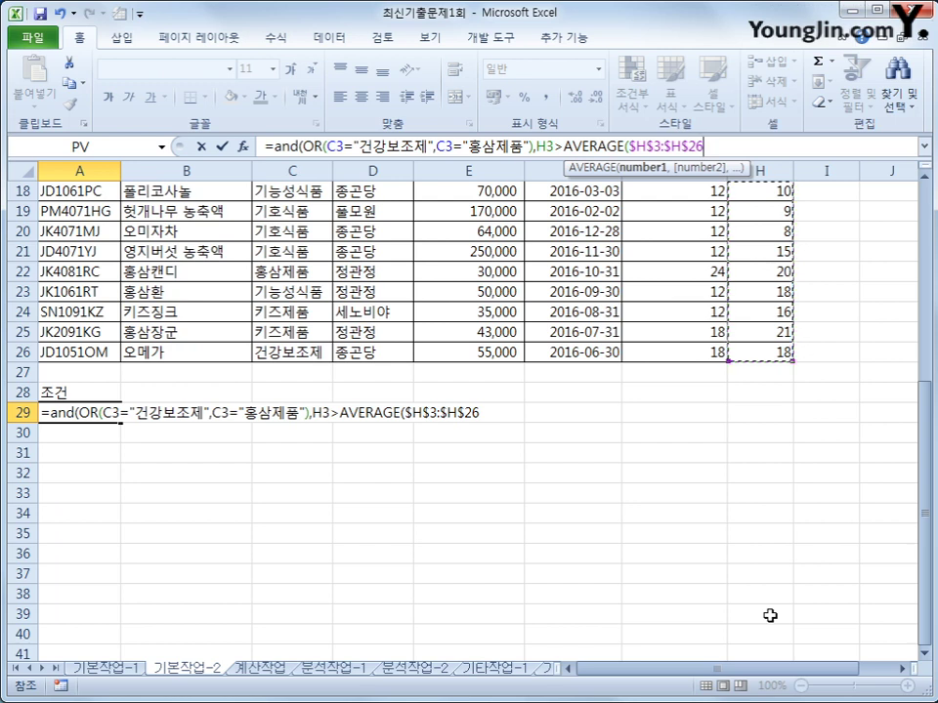
text())
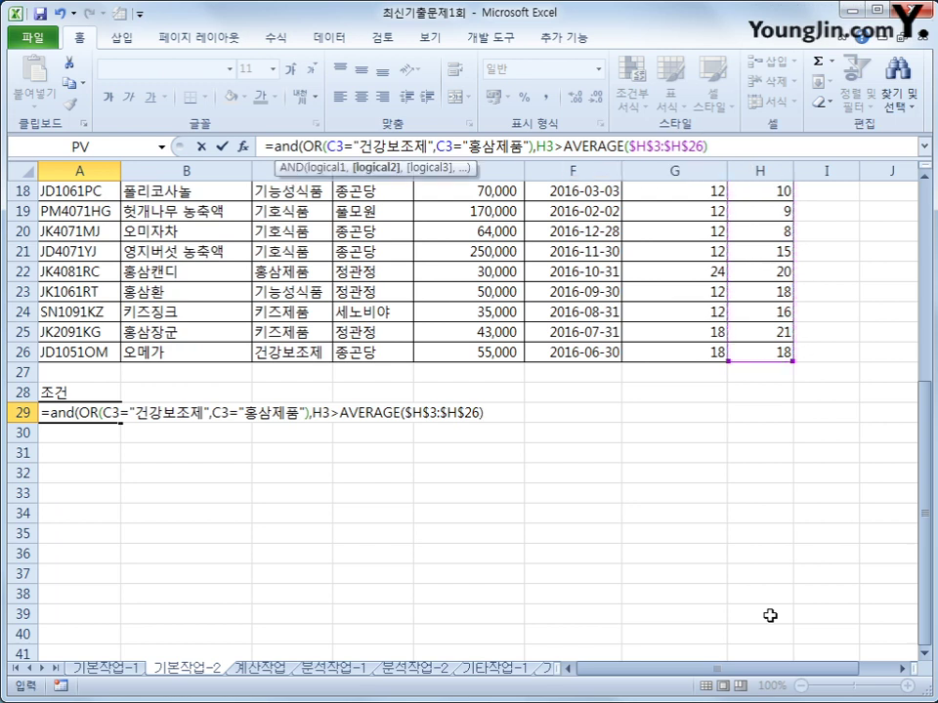
text())
key(Return)
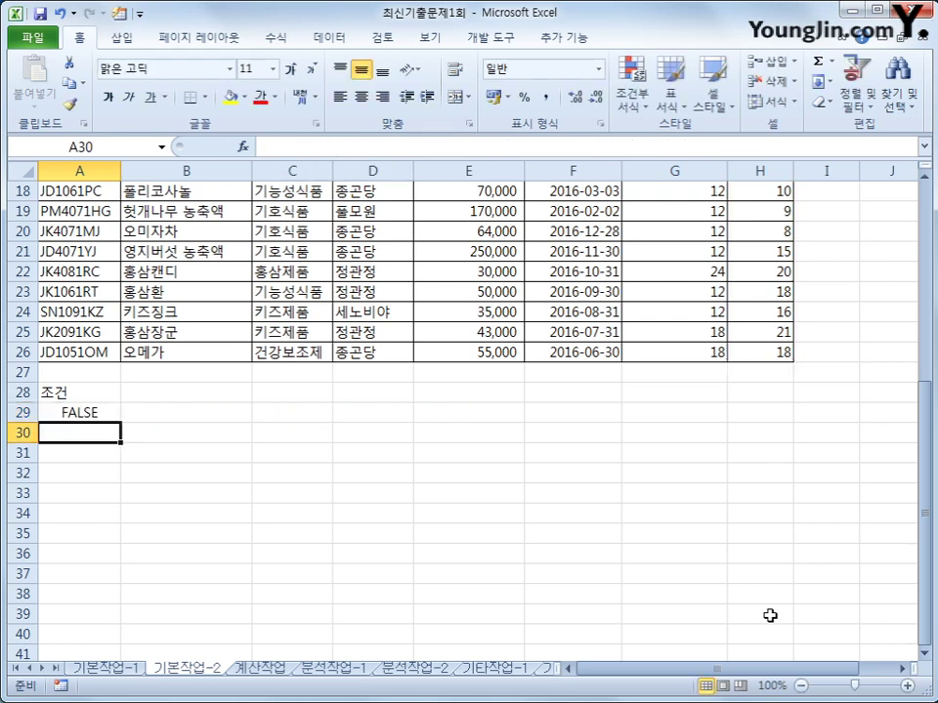
scroll(426, 501, up, 4)
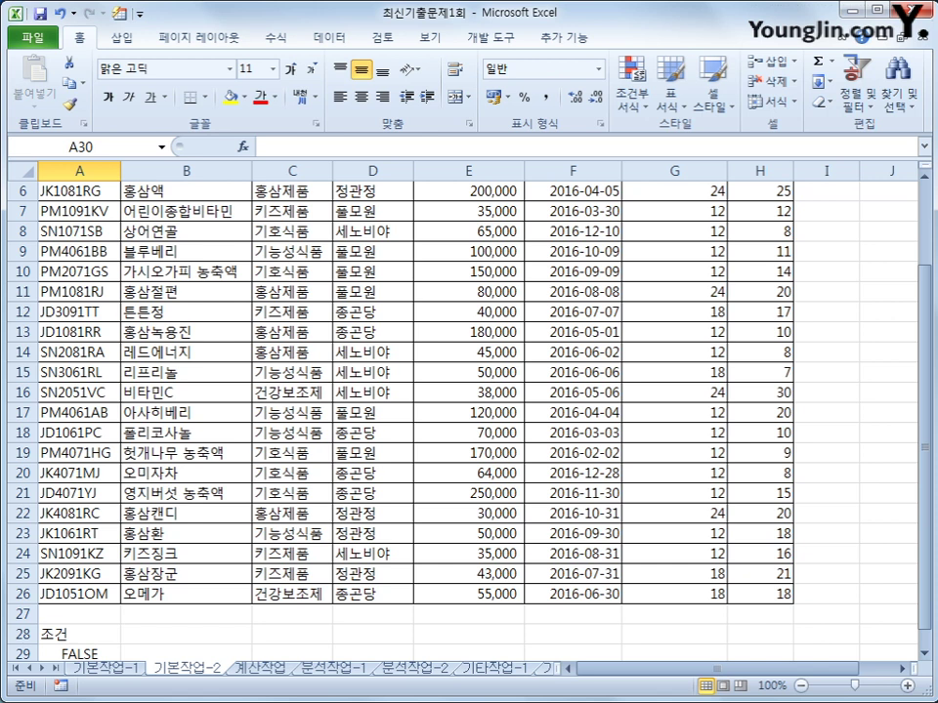
- Start an advanced filter on the product table $A$2:$H$26 with $A$28:$A$29 as the criteria range
click(293, 353)
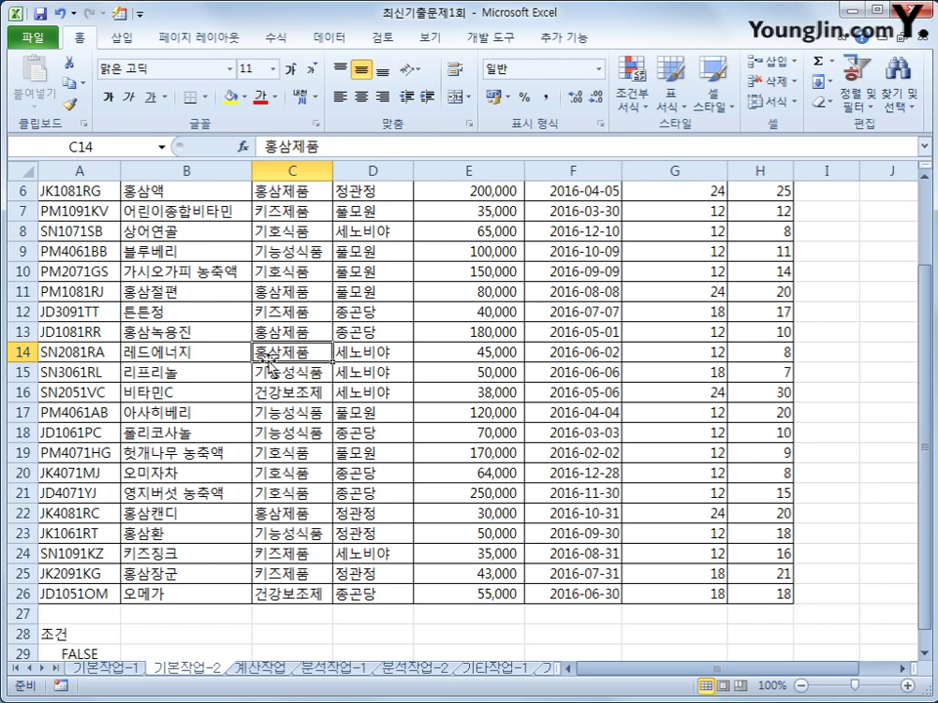
click(328, 38)
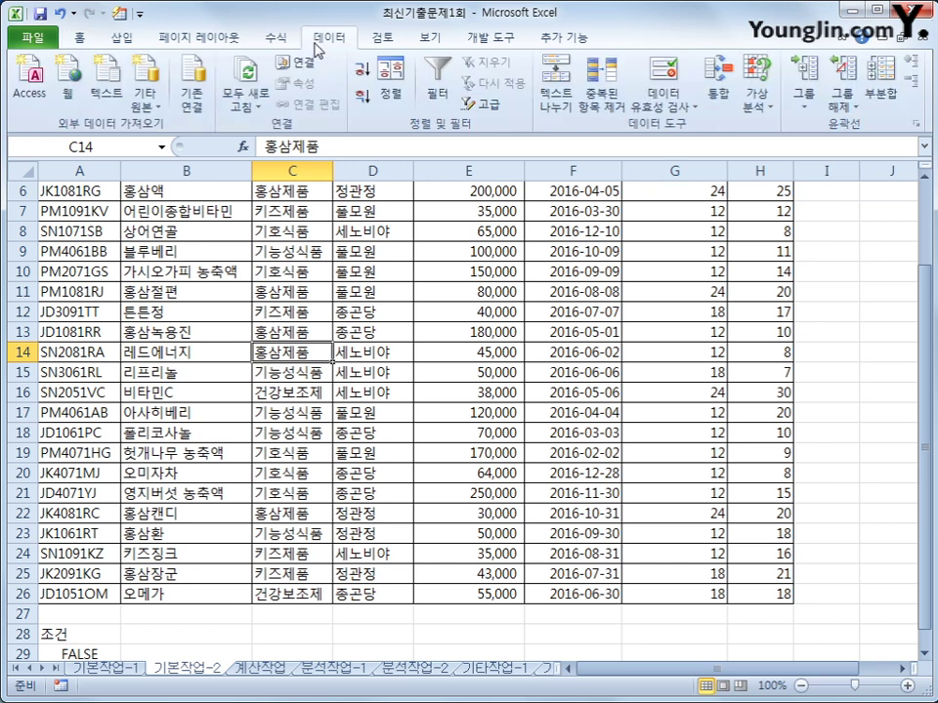
click(475, 103)
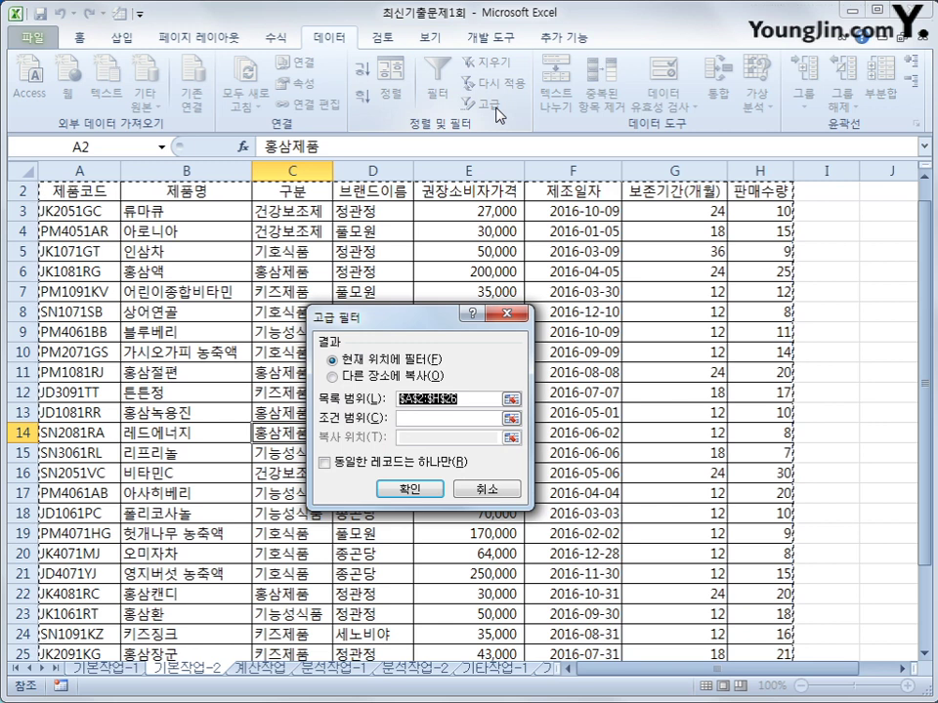
click(449, 415)
scroll(240, 517, down, 3)
drag(59, 534, 88, 552)
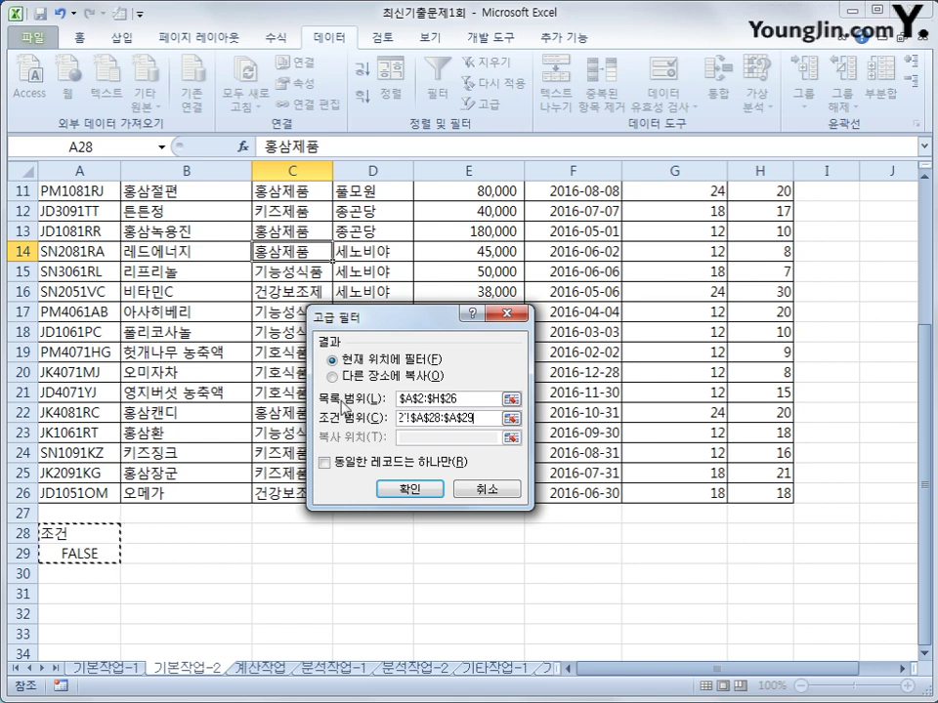
- Set the advanced filter to copy its results to another location starting at A31, and apply it
click(332, 376)
click(410, 441)
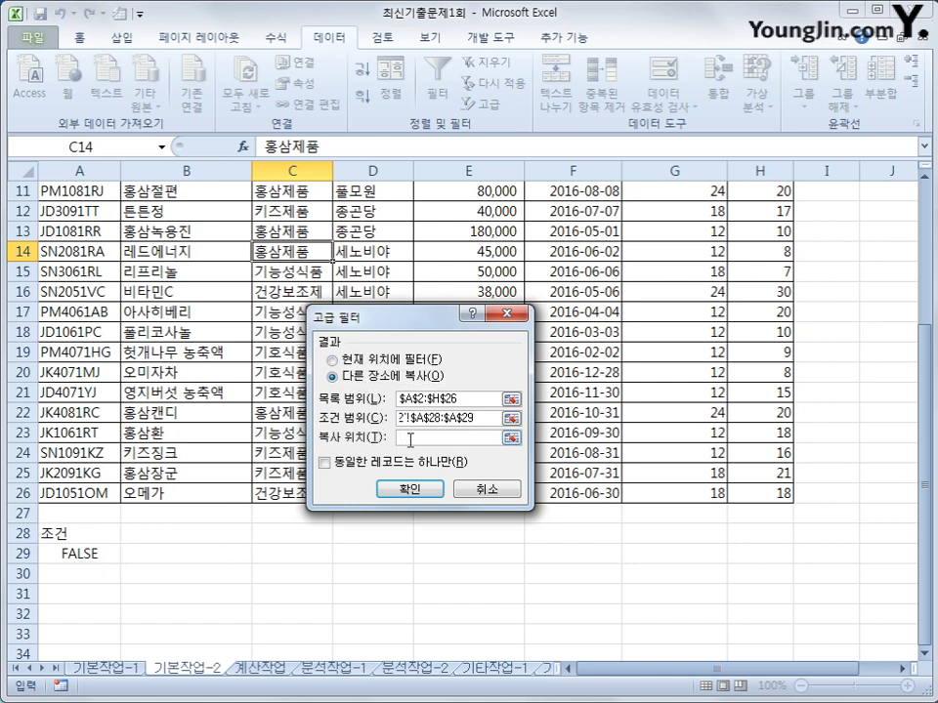
click(89, 601)
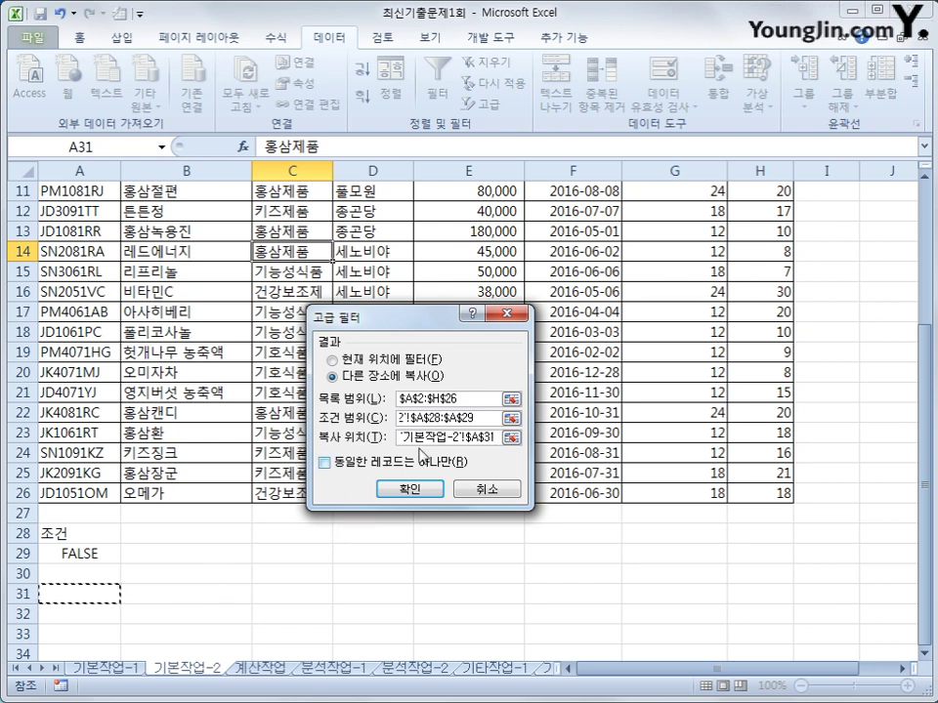
click(420, 490)
scroll(419, 490, down, 5)
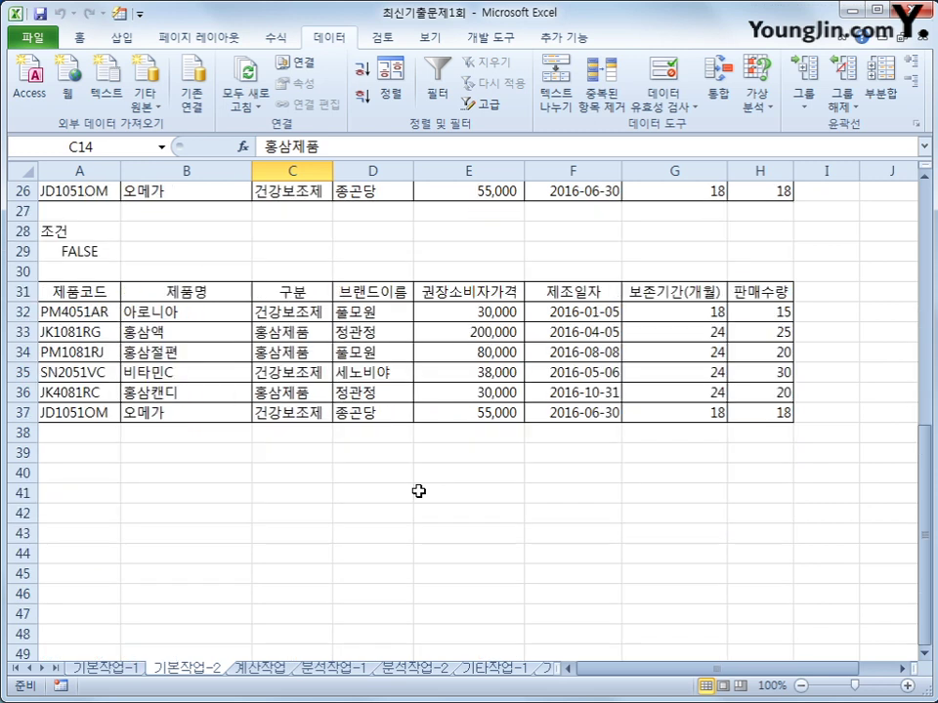
scroll(419, 489, up, 3)
click(95, 433)
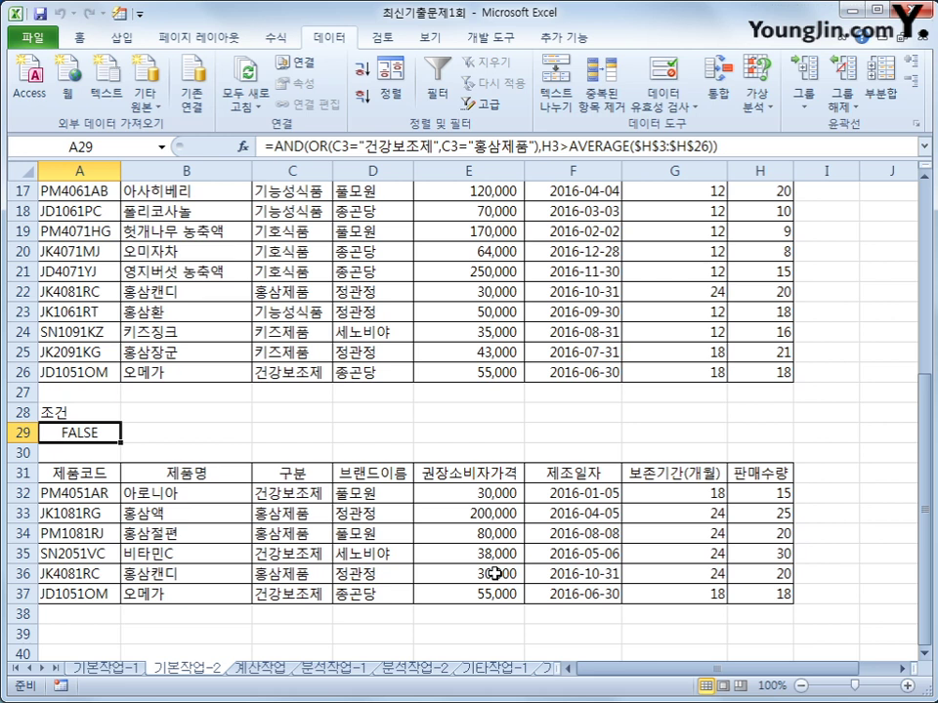
- Select the data rows A3:H26 without the header and start a new conditional formatting rule based on a formula
scroll(496, 574, up, 5)
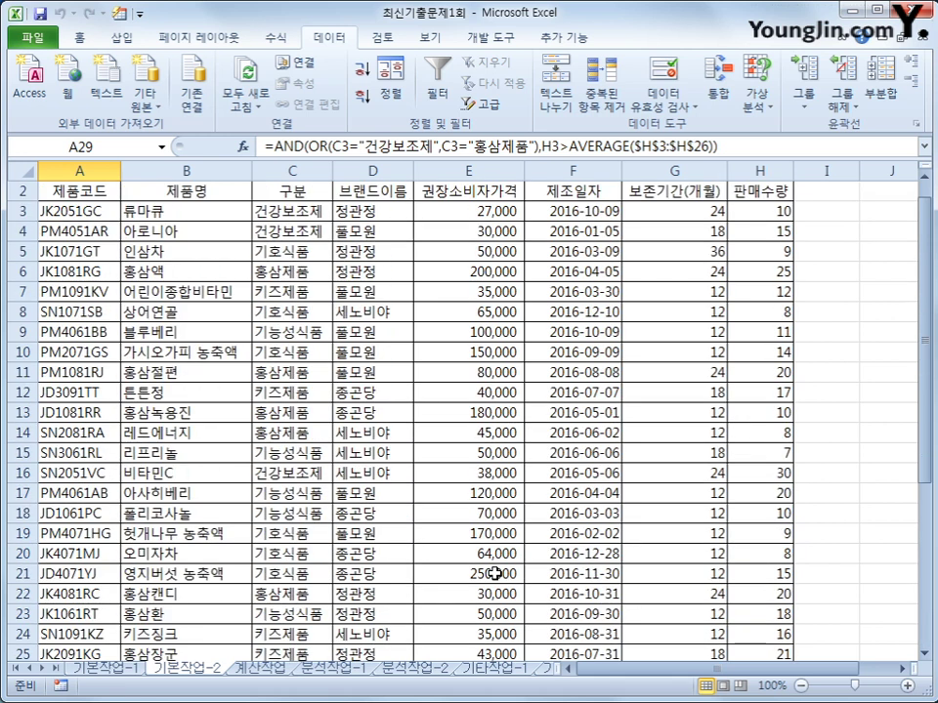
scroll(495, 574, up, 1)
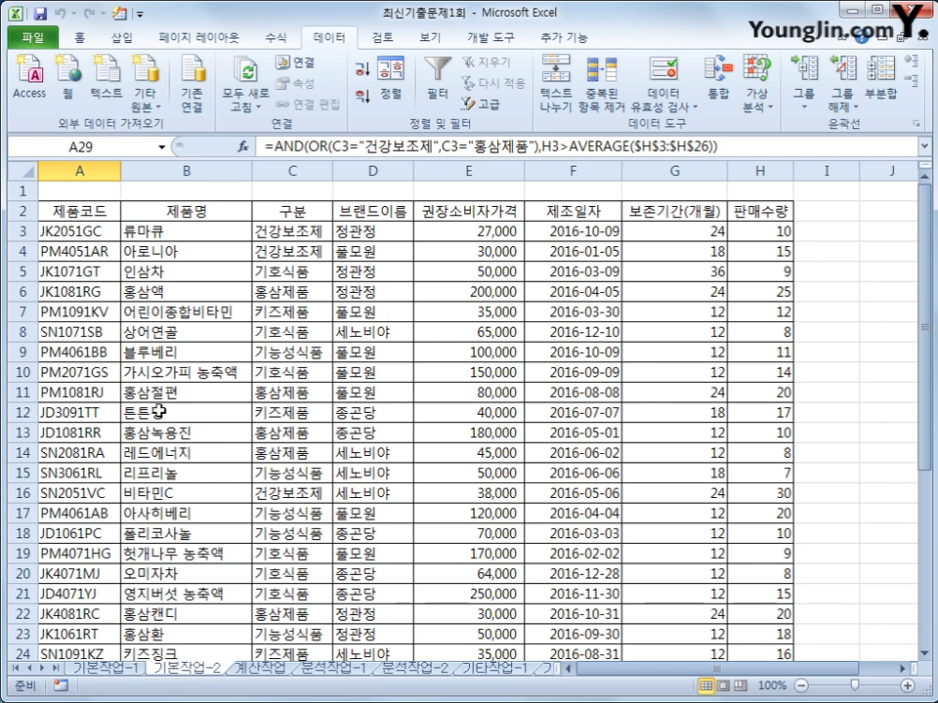
drag(107, 211, 772, 210)
click(88, 231)
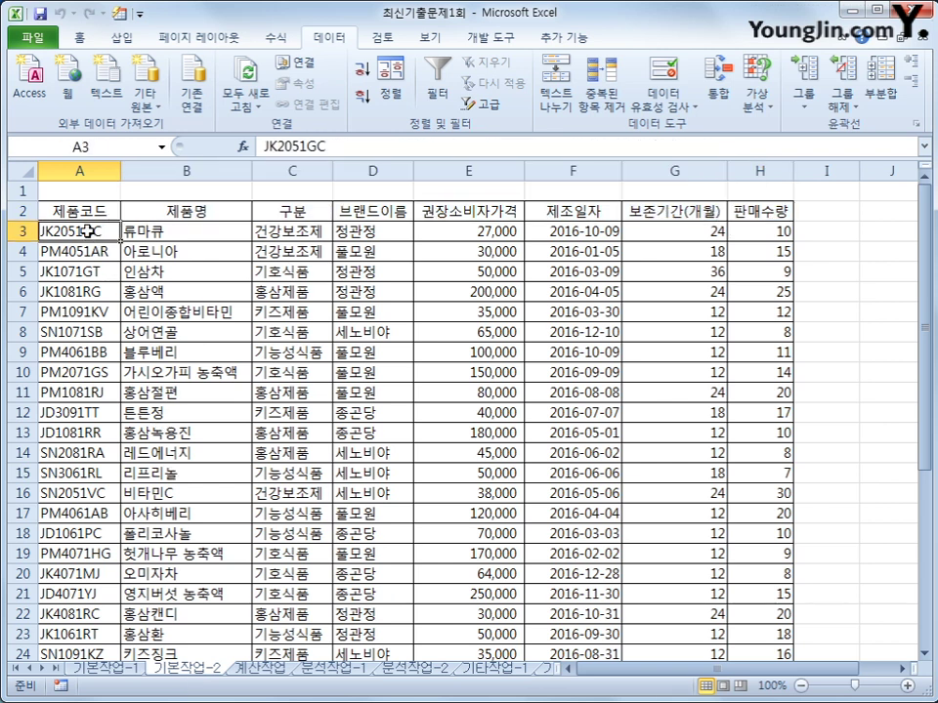
drag(88, 232, 778, 603)
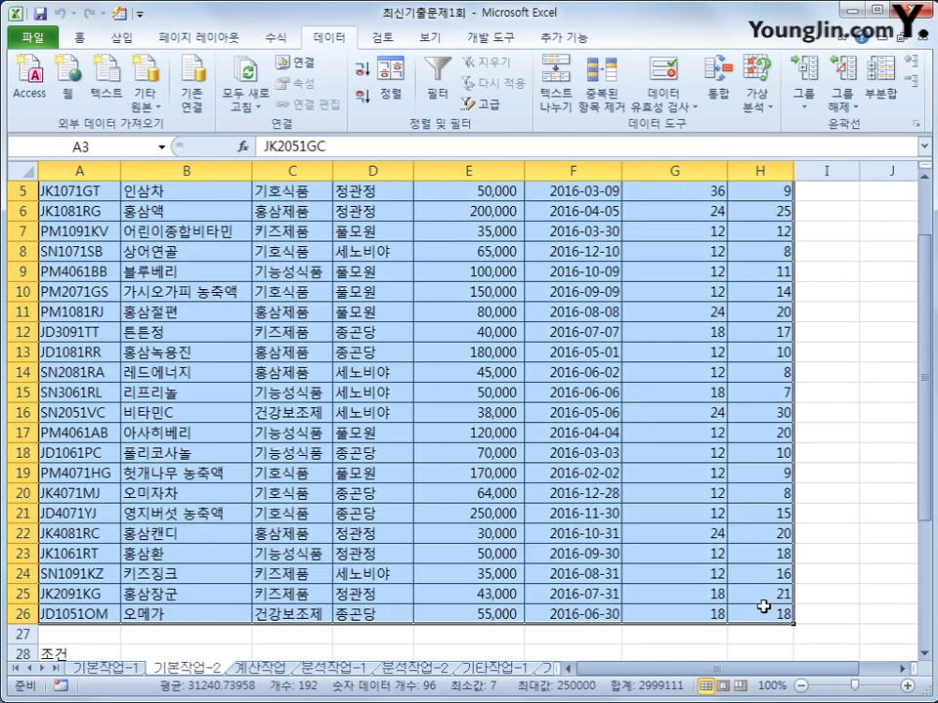
scroll(766, 606, up, 1)
click(65, 37)
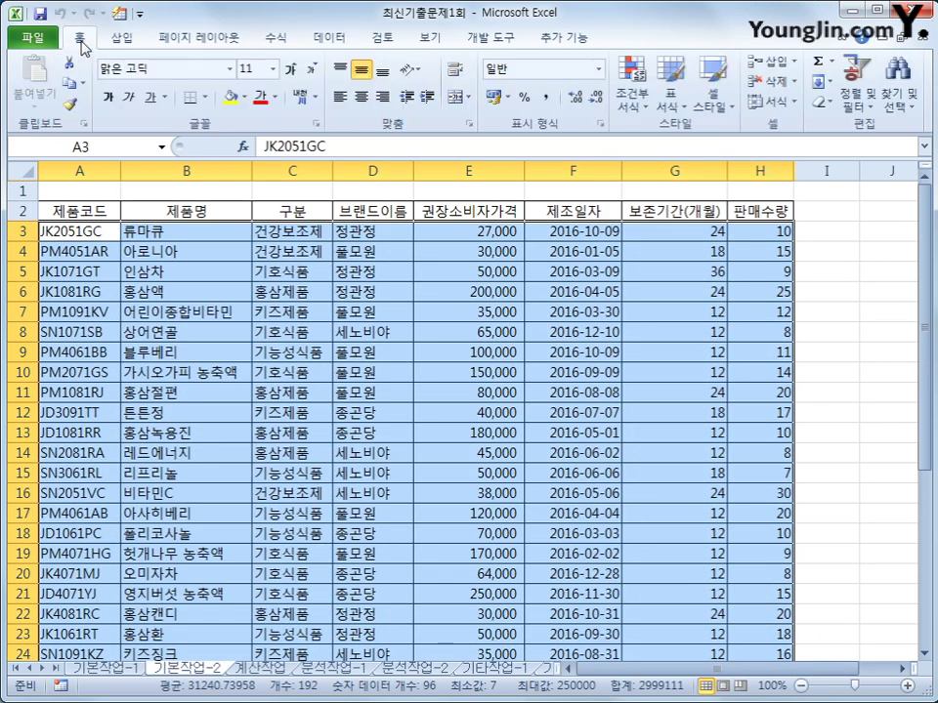
click(633, 114)
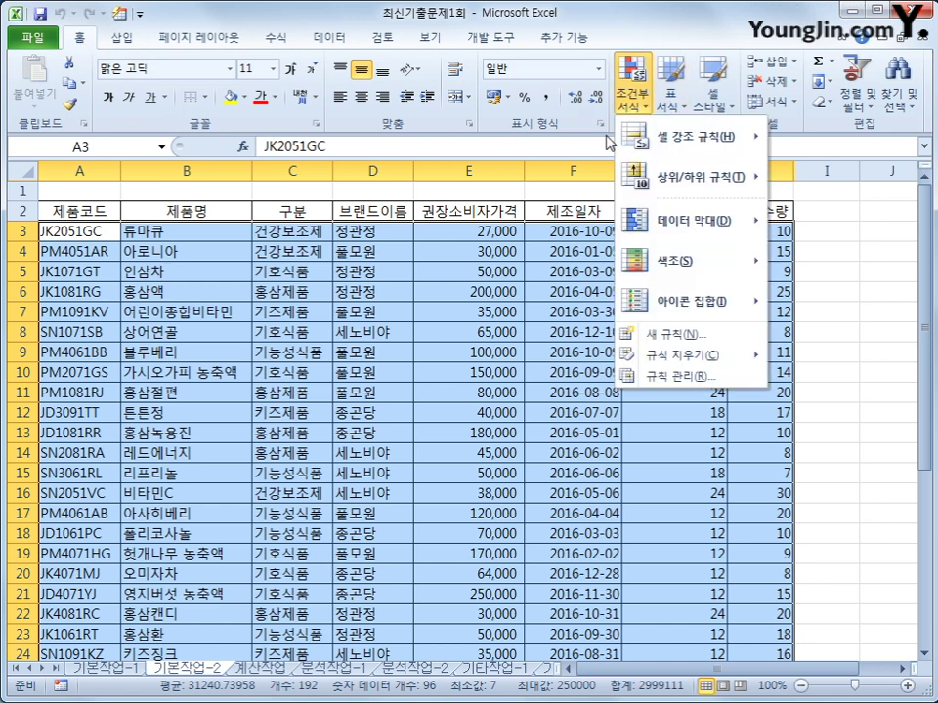
click(684, 344)
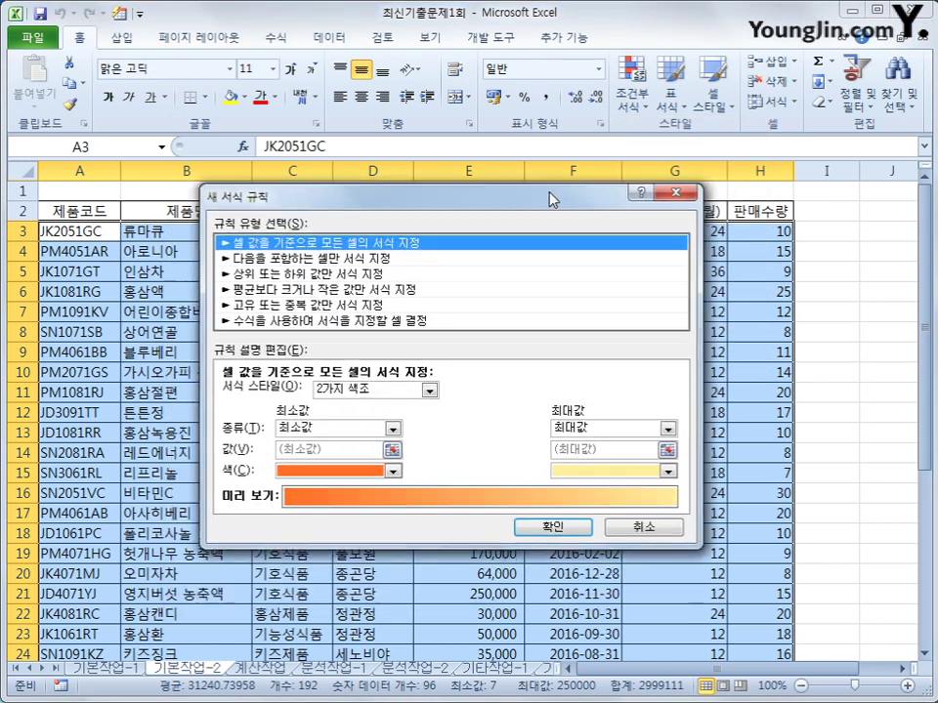
click(485, 314)
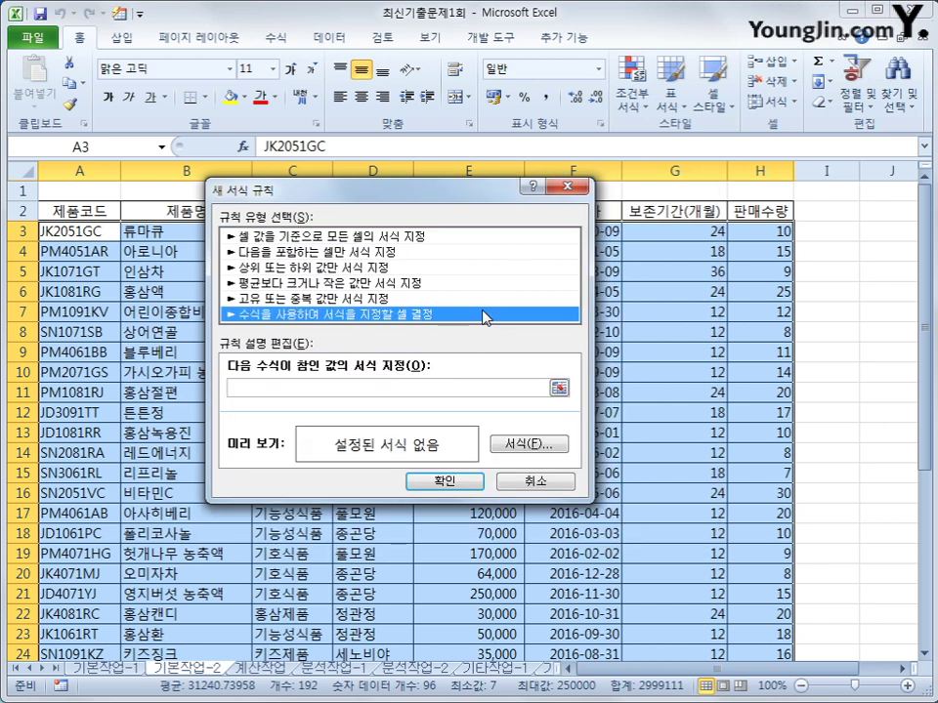
- Begin the rule's formula with an open AND function and move the rule dialog clear of row 3
click(449, 392)
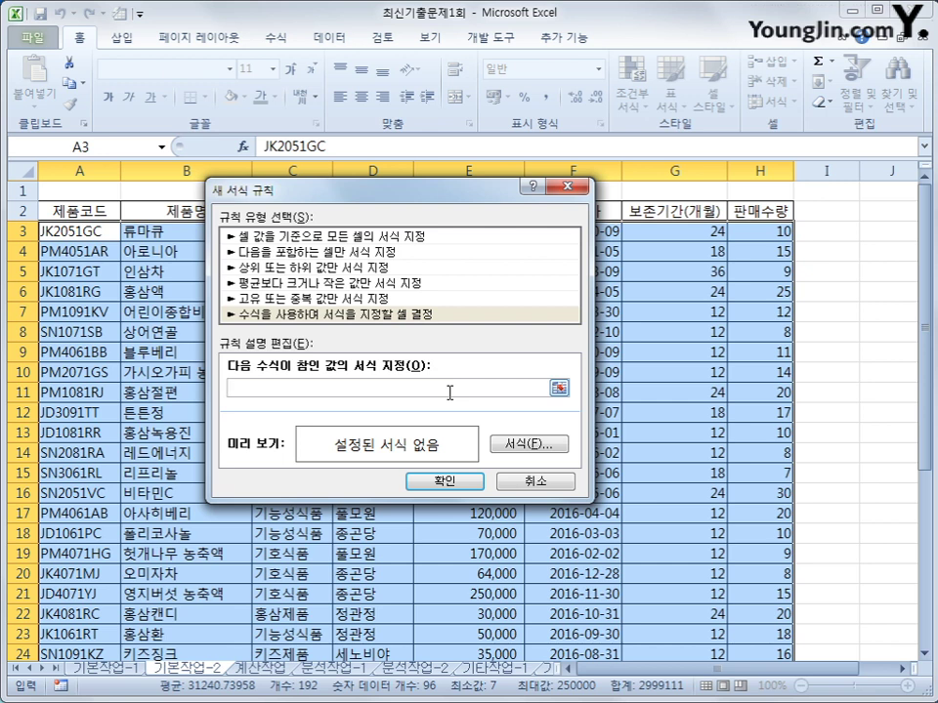
text(=ㅁ)
key(BackSpace)
key(Hangul)
text(and()
drag(426, 200, 584, 278)
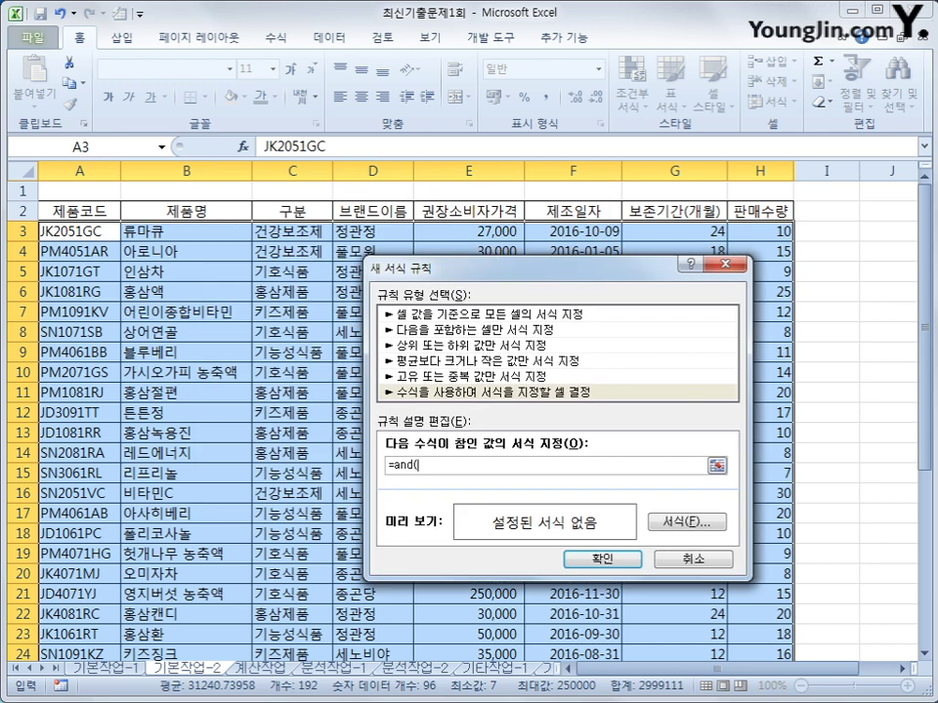
- Enter the first AND condition $C3="건강보조제" with only the column fixed, followed by a comma
click(311, 231)
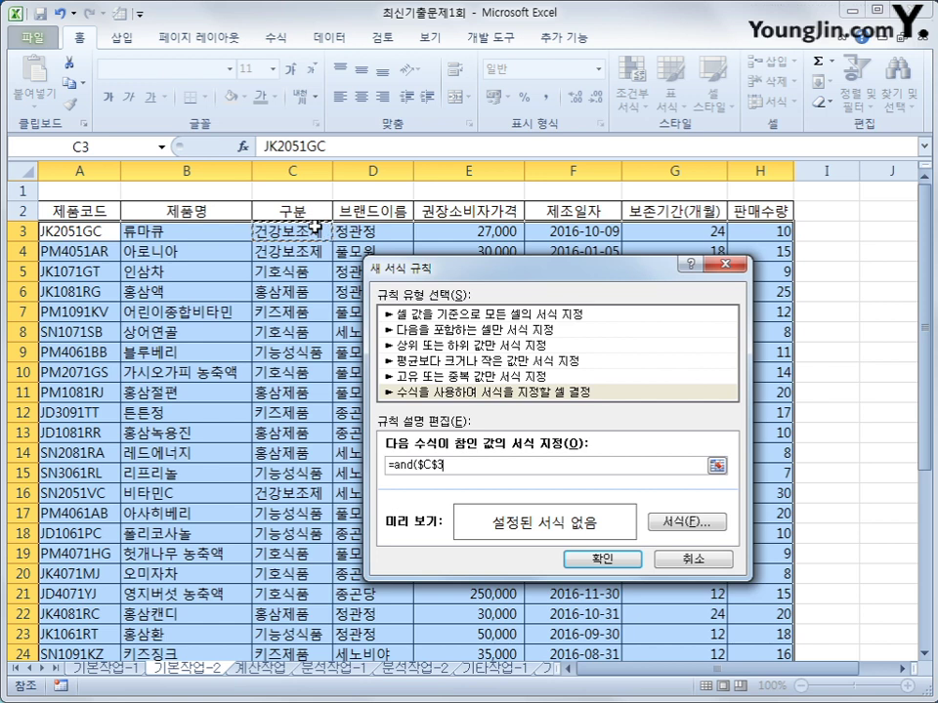
key(F4)
key(F4)
text(=)
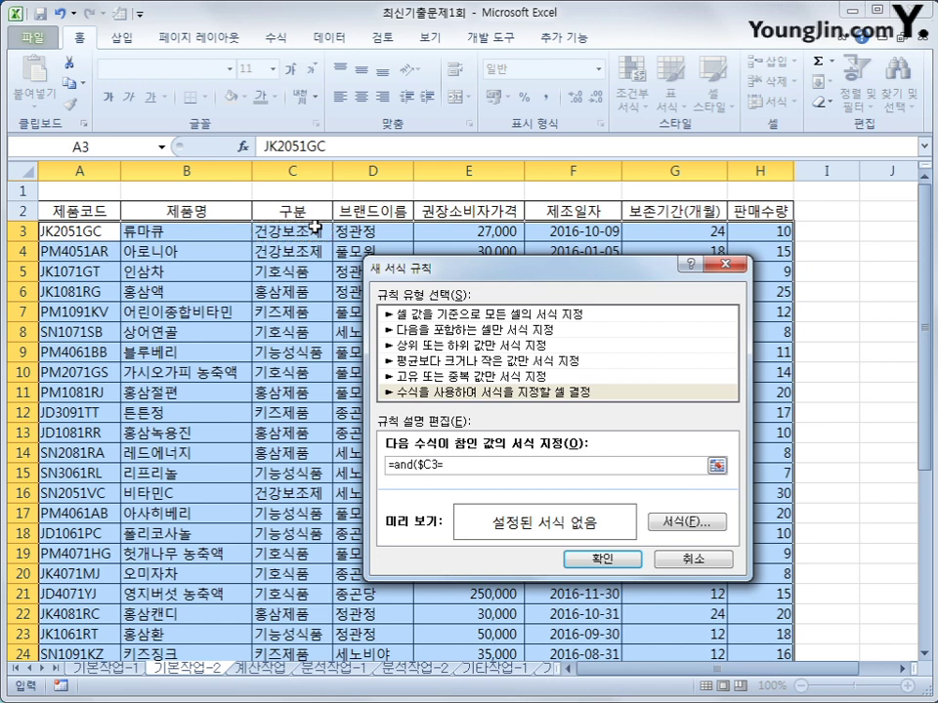
text("건ㄱ)
text(강보조제")
text(,)
- Add the second AND condition $H3>=LARGE($H$3:$H$26,12), fixing only the column of H3
click(758, 228)
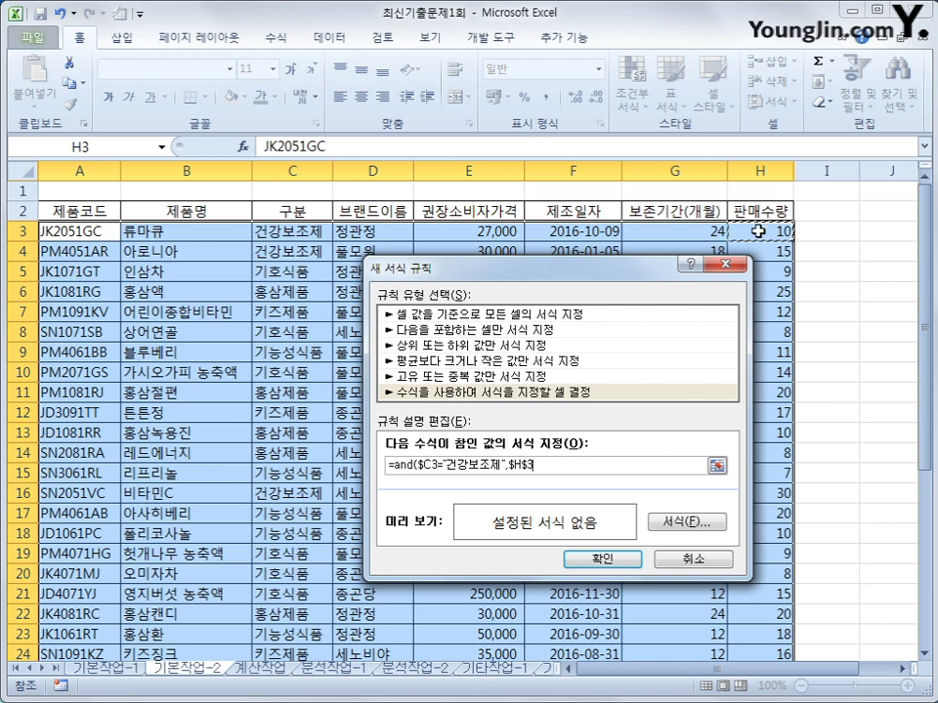
key(F4)
key(F4)
text(>)
key(BackSpace)
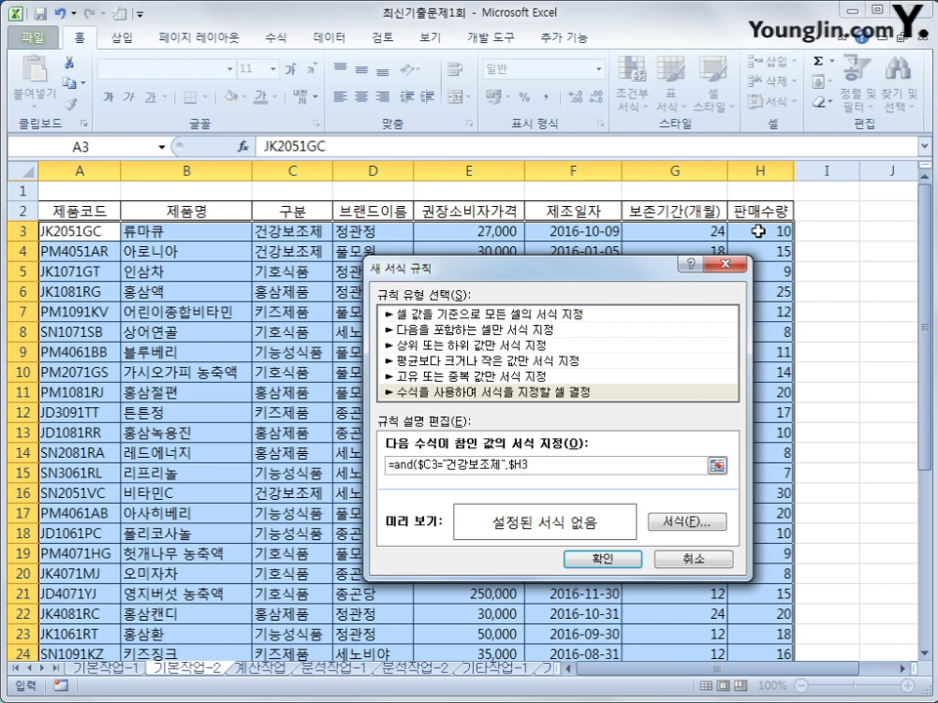
text(>=large()
drag(747, 233, 756, 623)
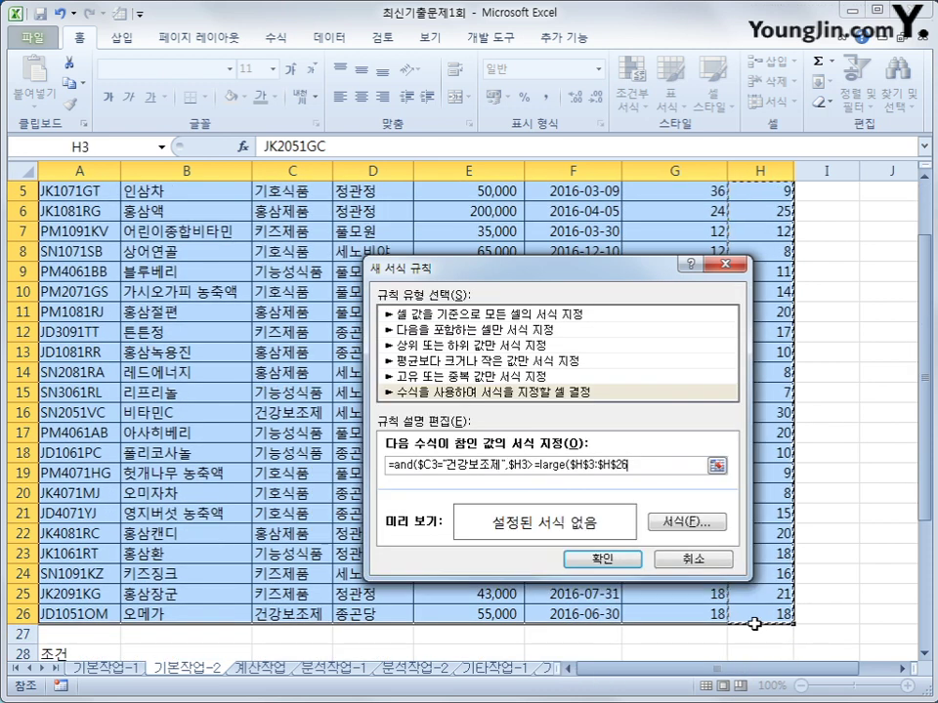
text(,12)
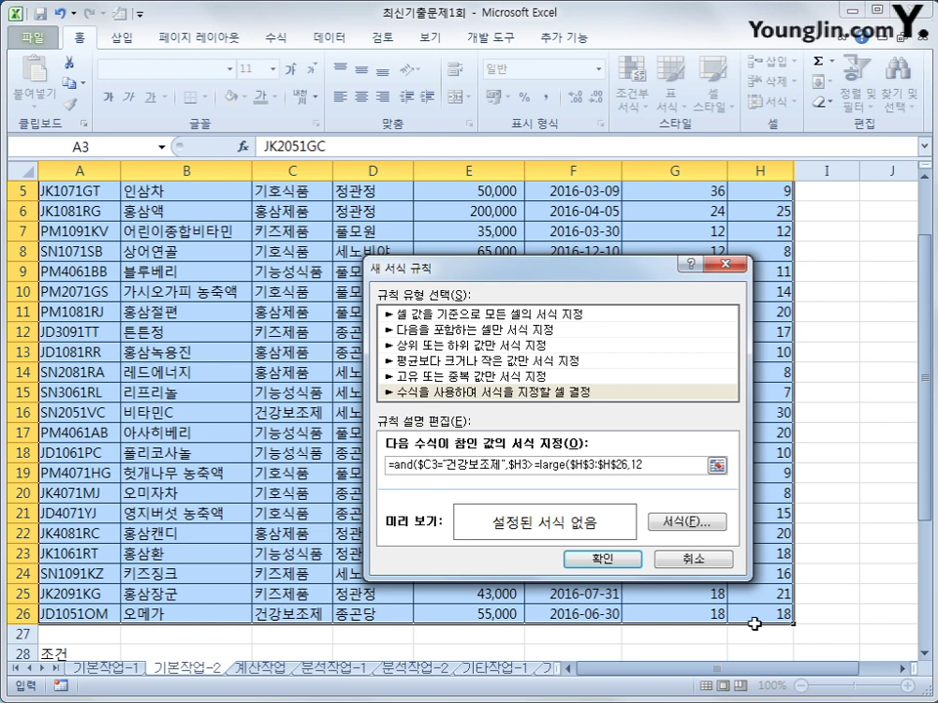
text())
- Recheck the LARGE part and the $H3 reference in the rule's formula, then close the AND function with a final parenthesis
drag(539, 466, 651, 465)
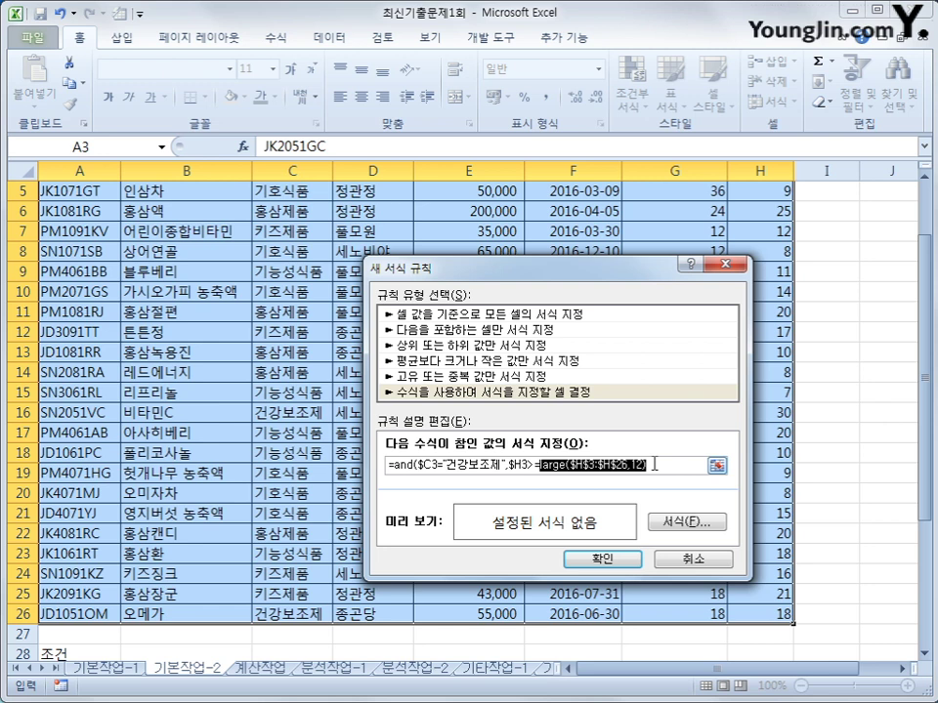
double_click(517, 465)
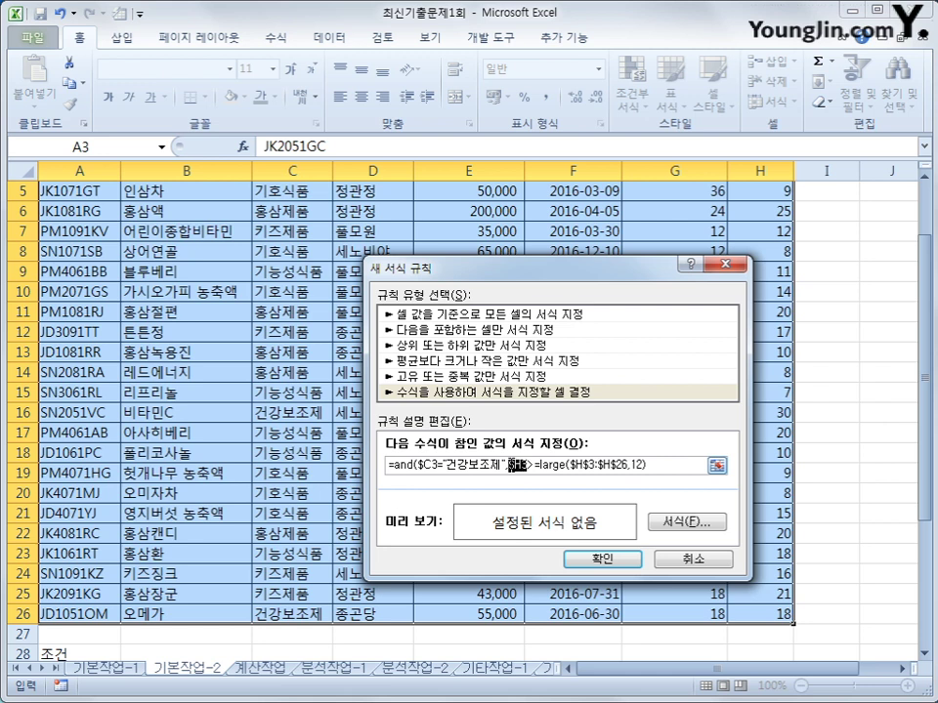
click(533, 465)
text(=)
drag(526, 466, 508, 466)
key(F4)
key(F4)
key(F4)
key(F4)
text())
click(523, 392)
- Format the rule with the 굵은 기울임꼴 font style and the standard green font color, and apply it to A3:H26
click(700, 530)
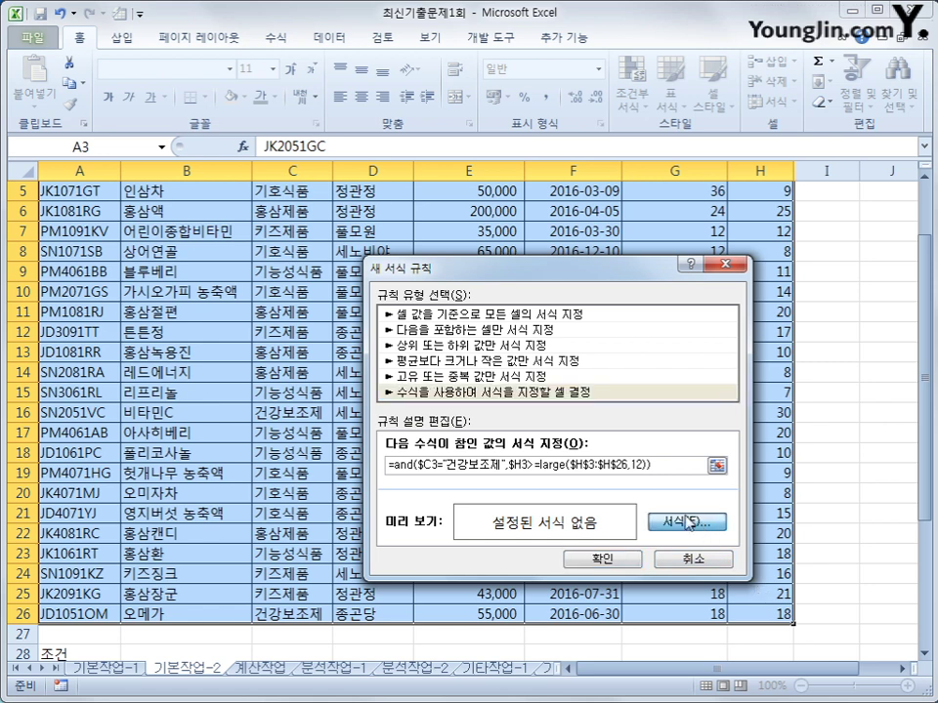
click(483, 322)
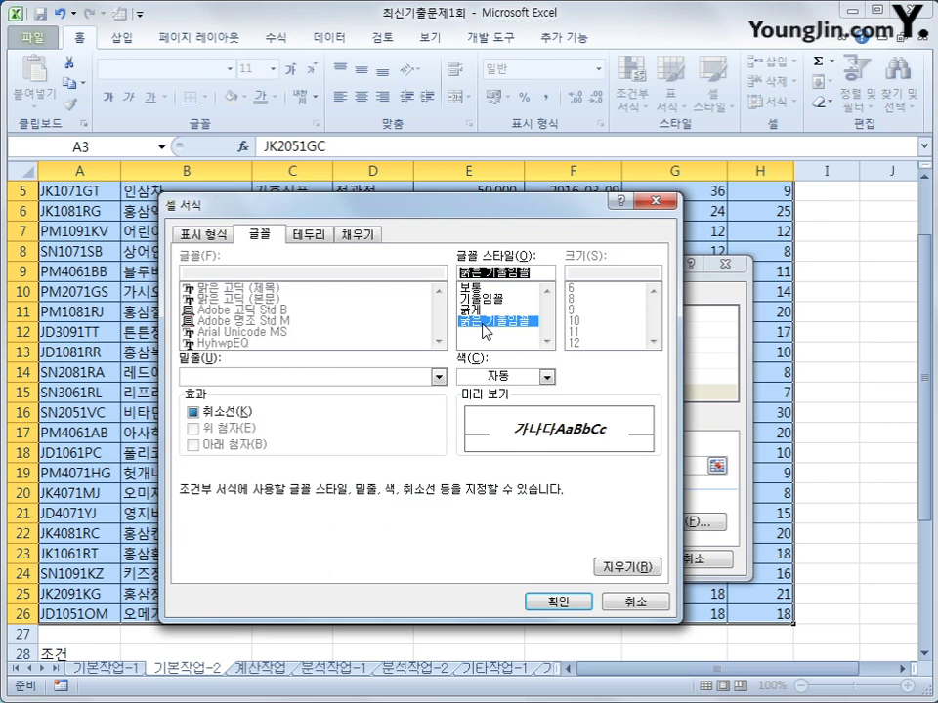
click(546, 376)
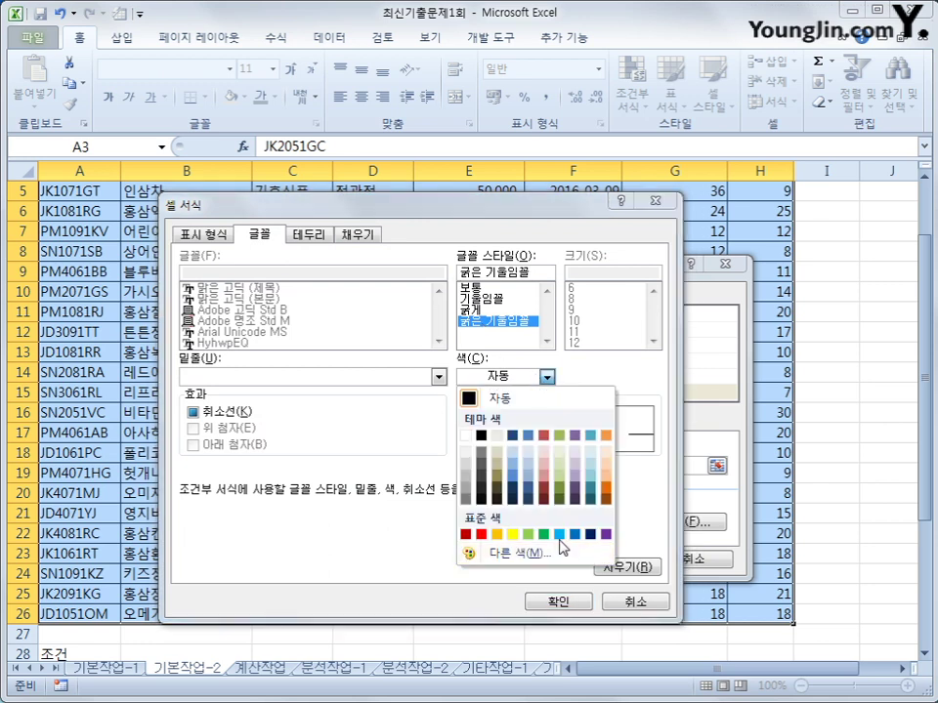
click(544, 536)
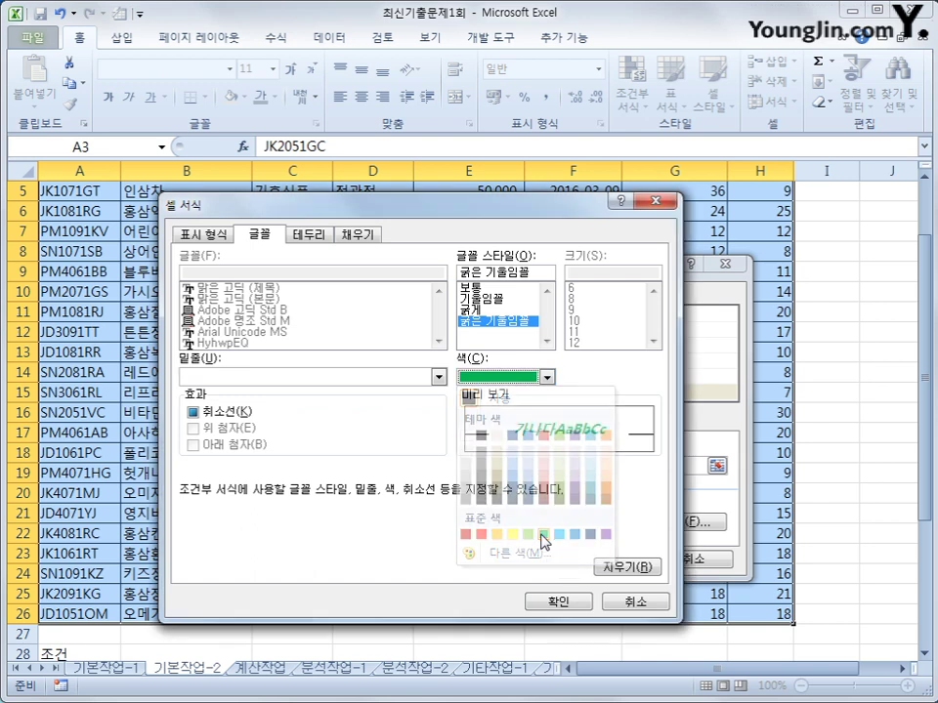
click(550, 602)
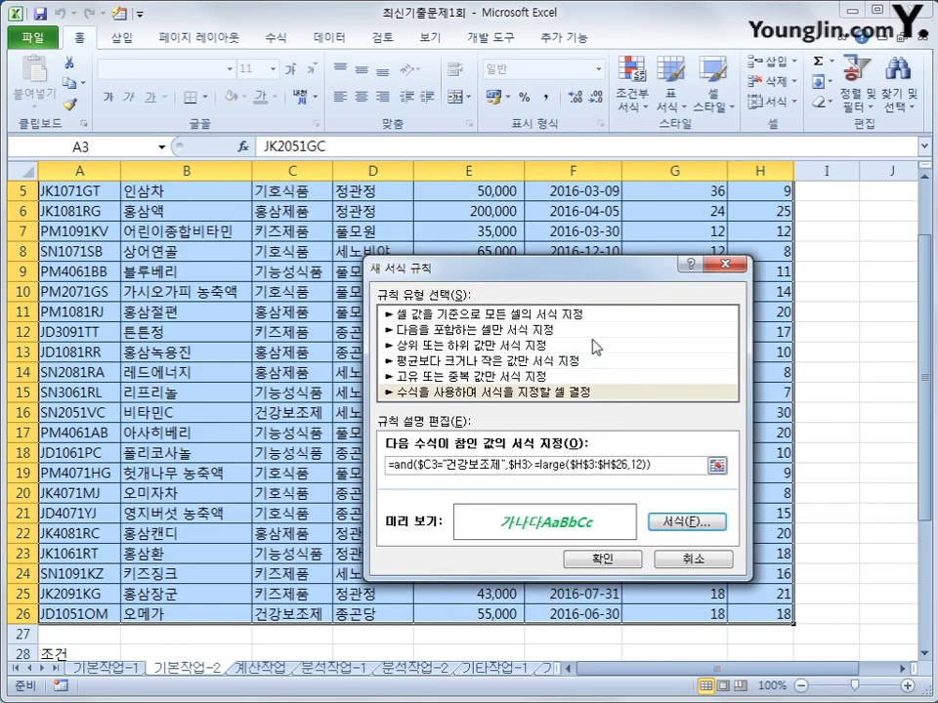
click(625, 570)
- Examine the conditionally formatted rows of the product table, checking their 구분 values against the rule
scroll(622, 564, up, 2)
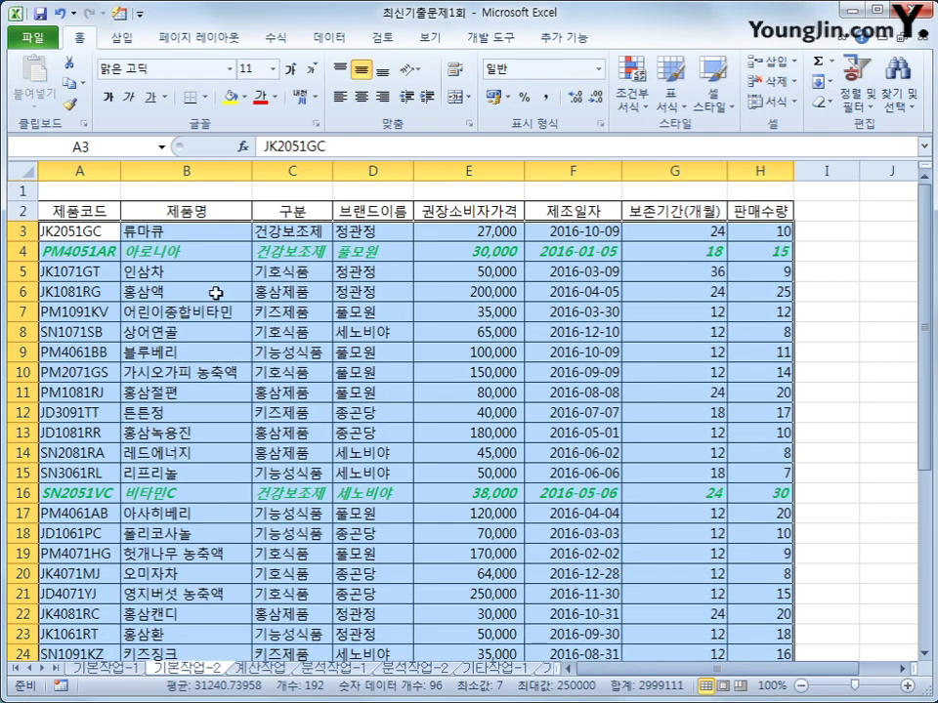
click(298, 251)
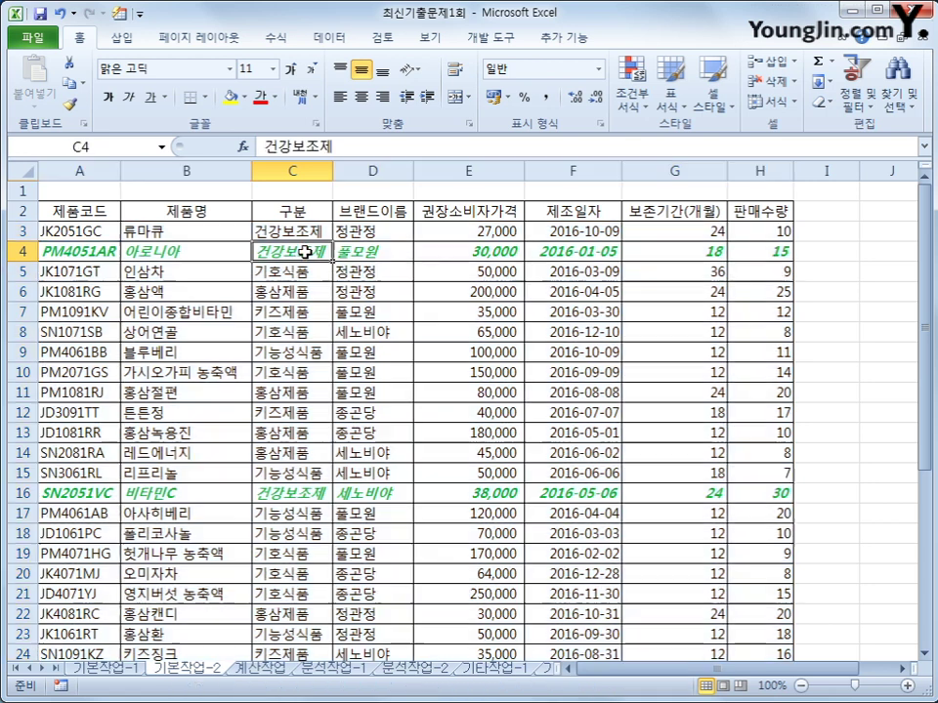
click(322, 496)
scroll(323, 508, down, 3)
click(320, 512)
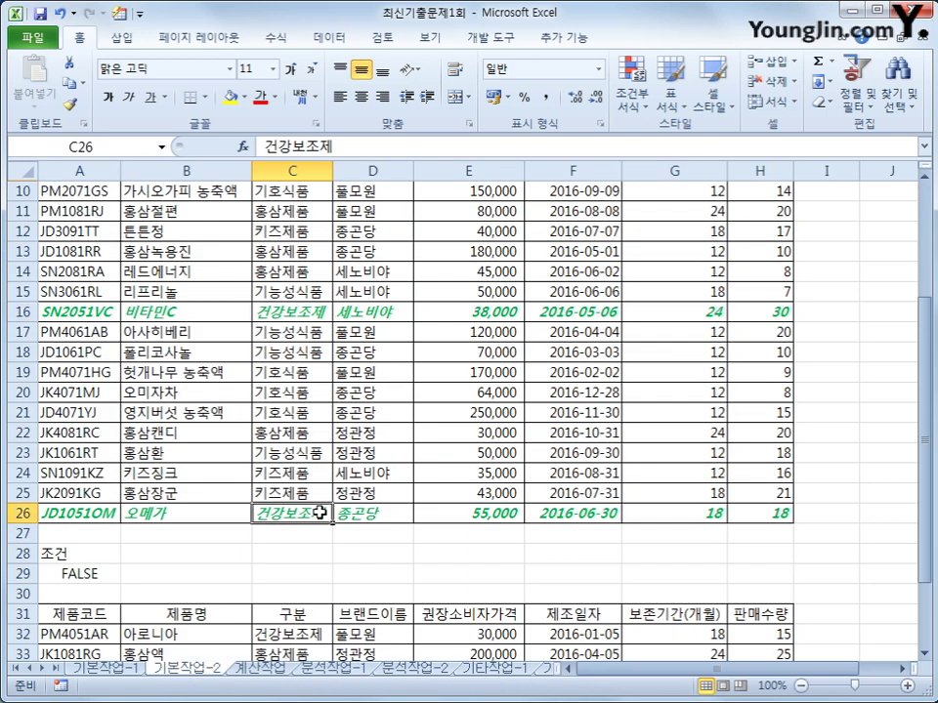
scroll(320, 512, up, 3)
scroll(850, 372, down, 4)
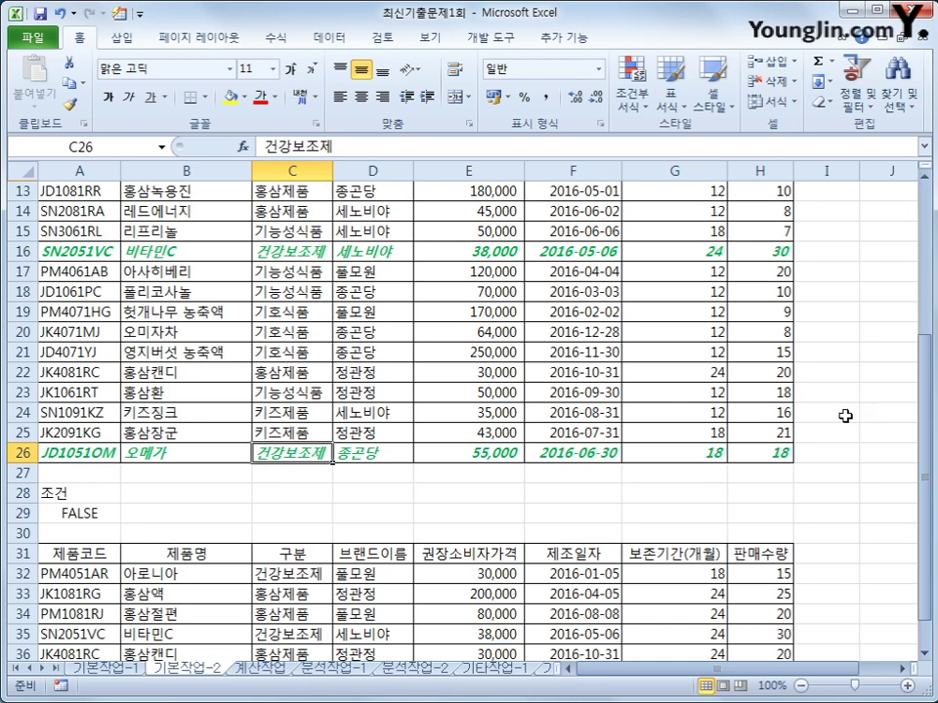
- Calculate the 12th largest 판매수량 value in I3 with the formula =LARGE(H3:H26,12)
scroll(820, 459, up, 3)
scroll(809, 476, up, 1)
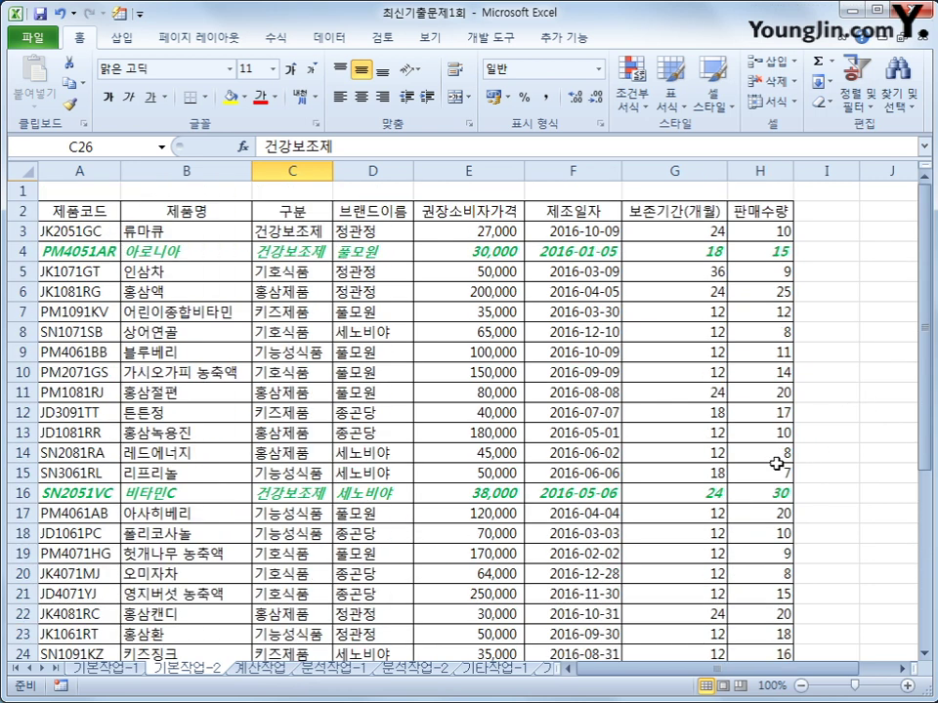
click(844, 236)
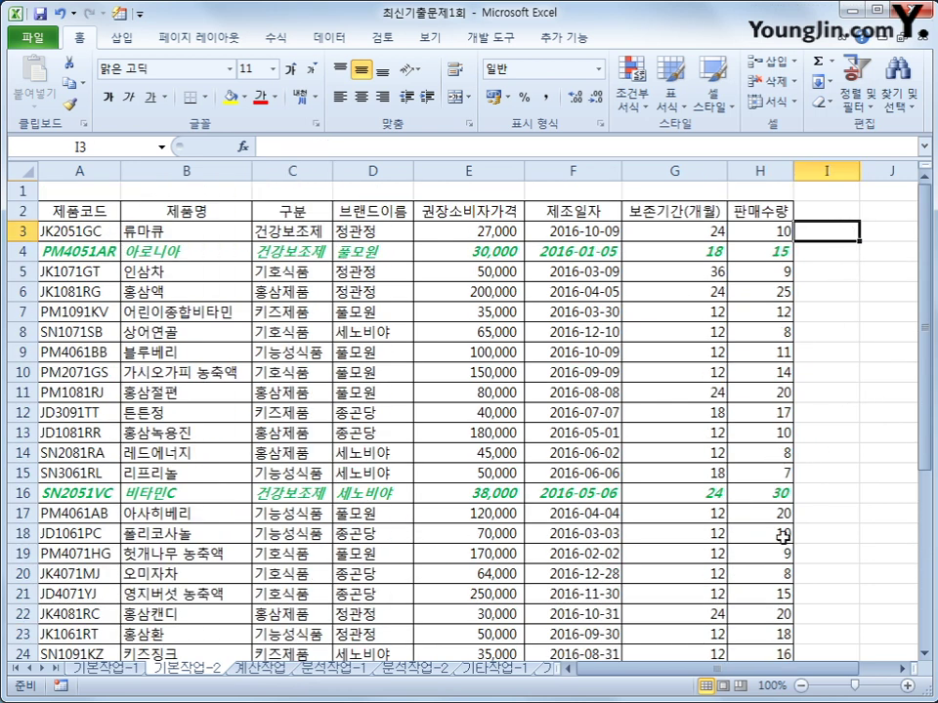
text(=la)
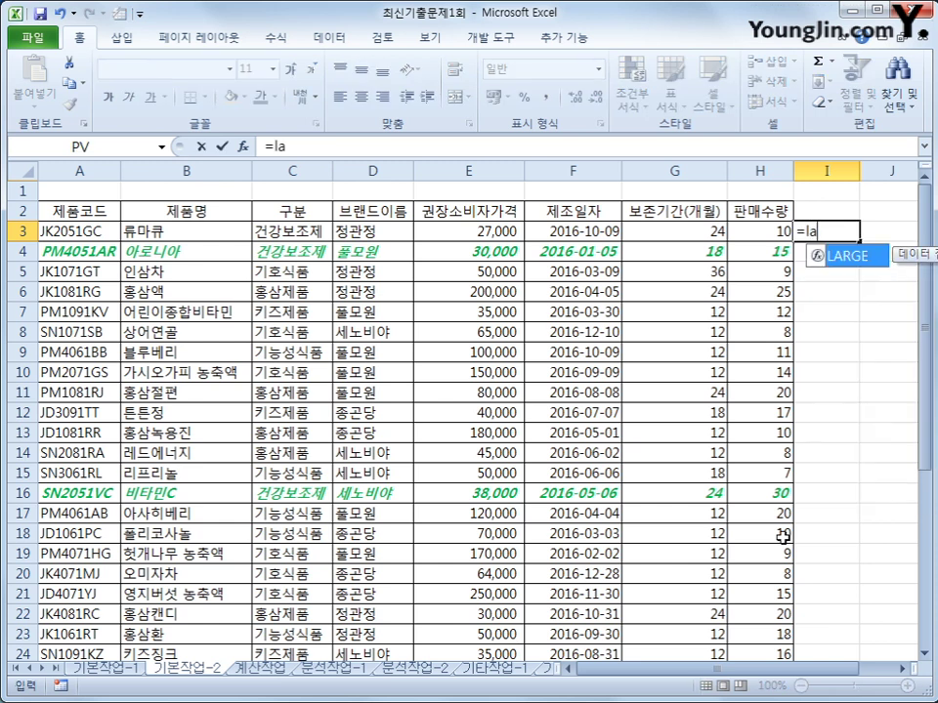
key(Tab)
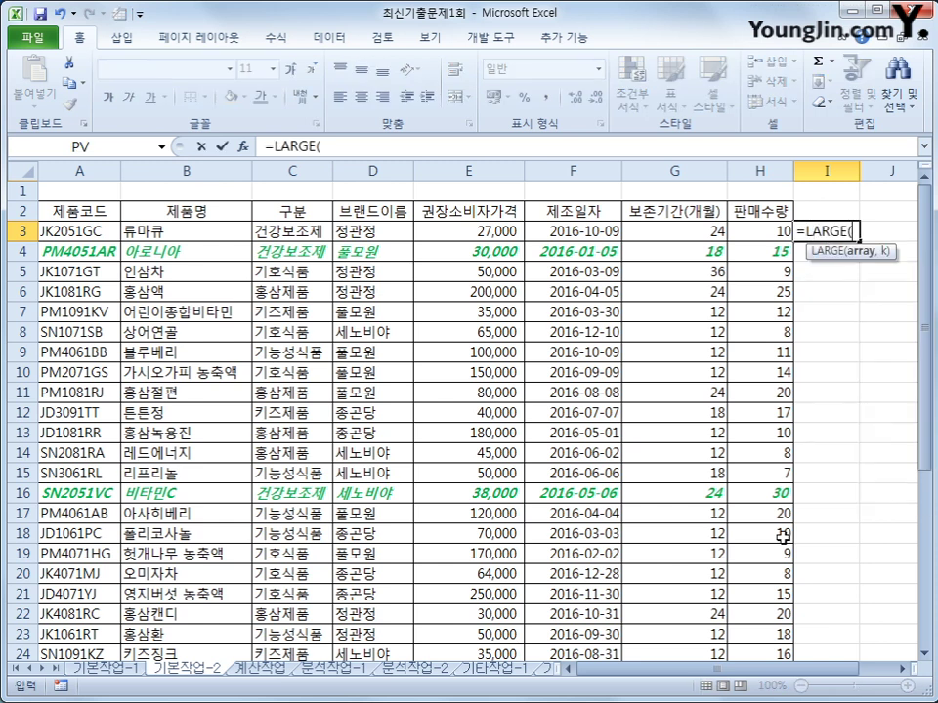
drag(777, 233, 776, 635)
text(,)
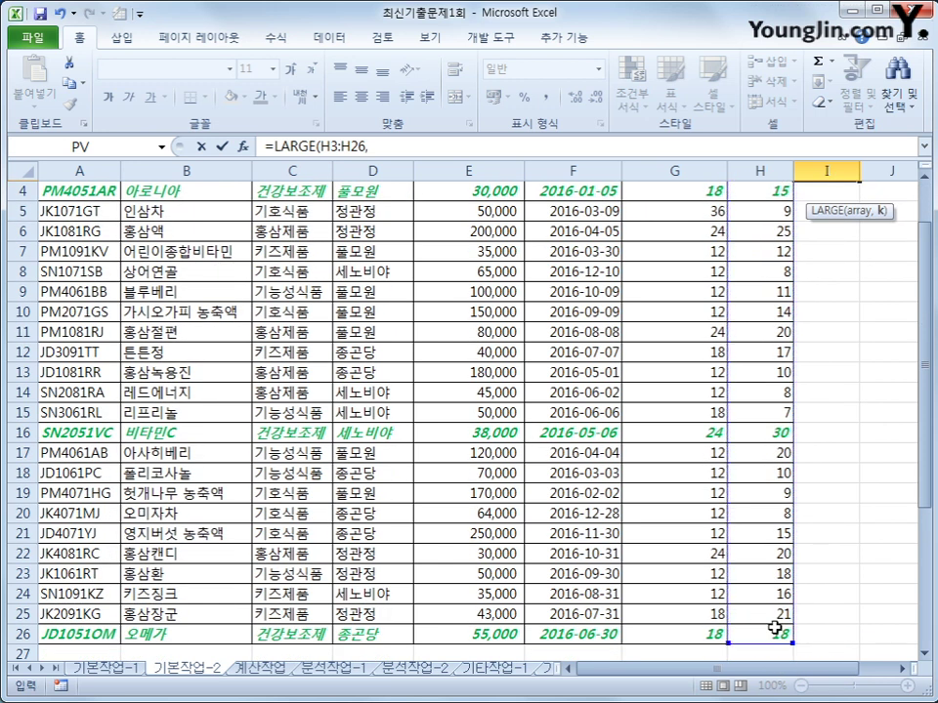
text(12)
key(Return)
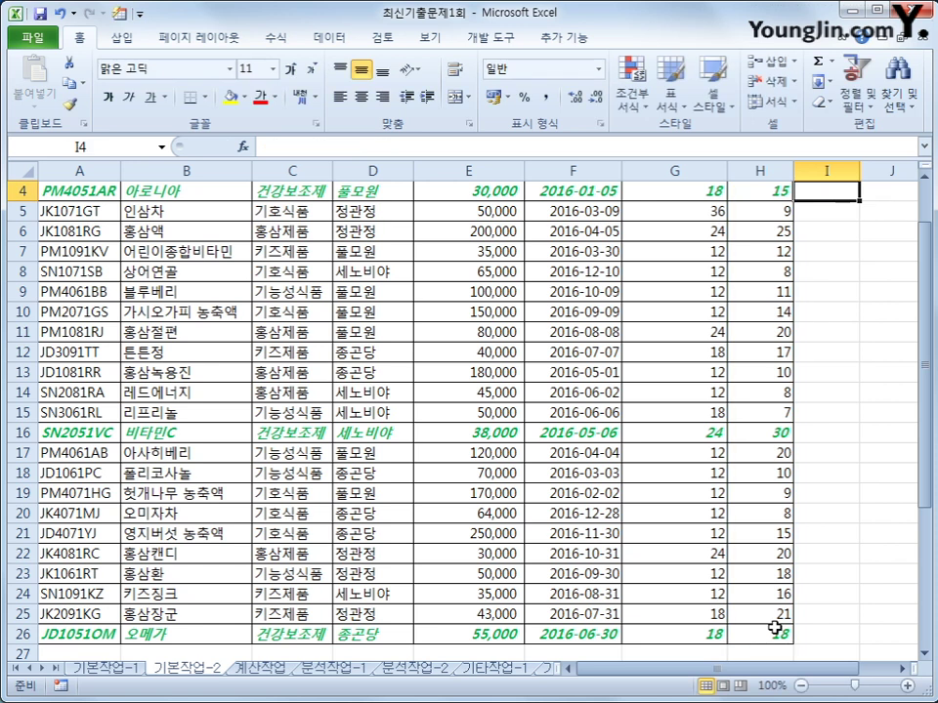
key(Up)
key(Up)
key(Down)
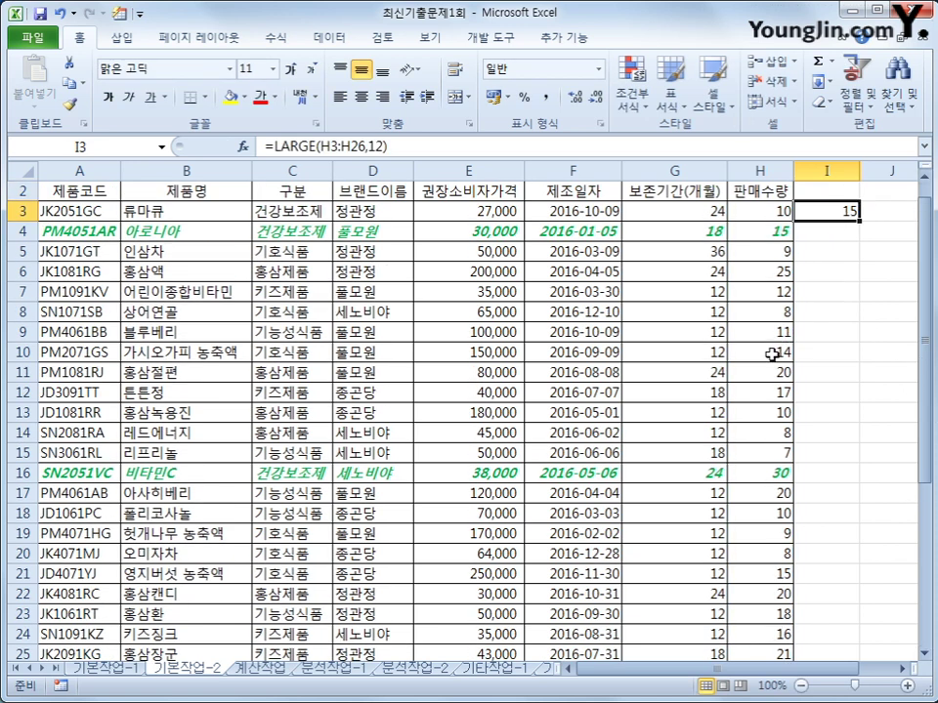
- Compare the 판매수량 values of the green rows with the LARGE result, and clear the temporary formula from I3
click(768, 232)
click(767, 475)
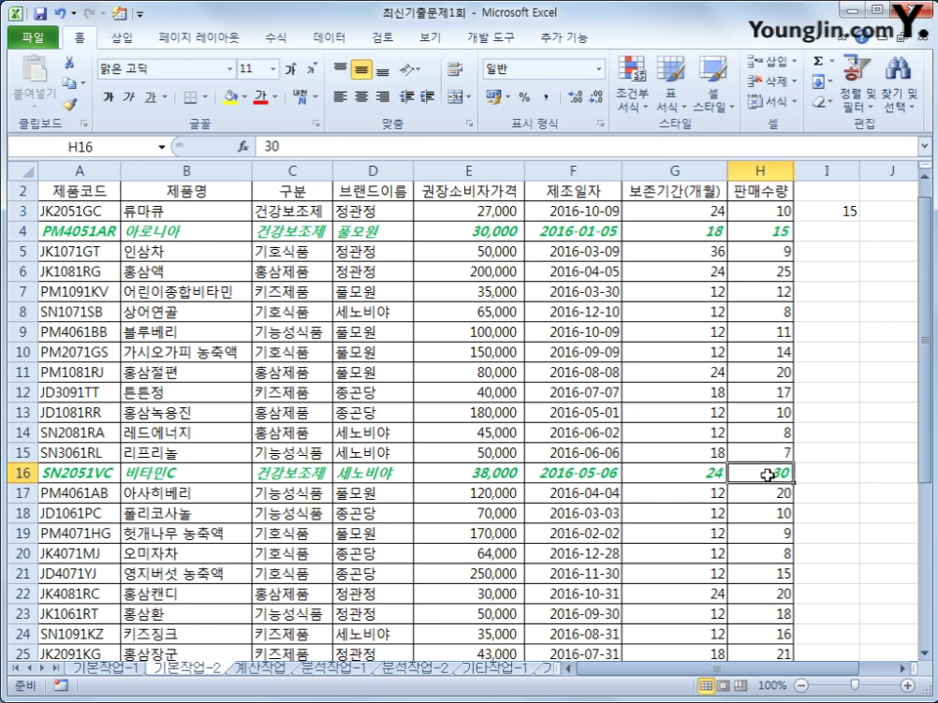
scroll(772, 489, down, 2)
click(787, 555)
scroll(787, 555, up, 3)
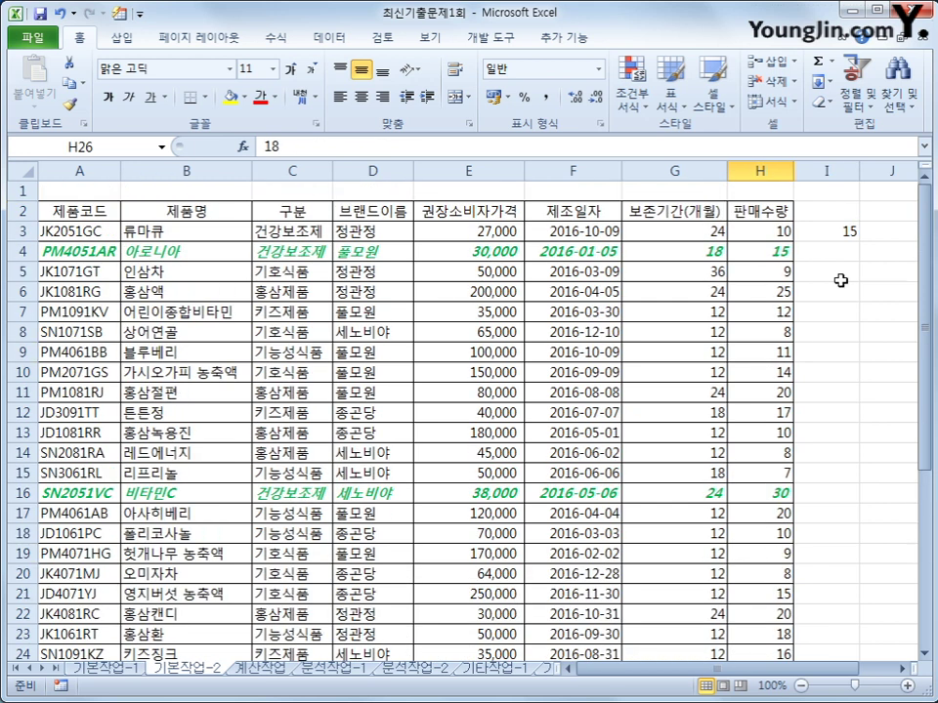
click(846, 233)
key(Delete)
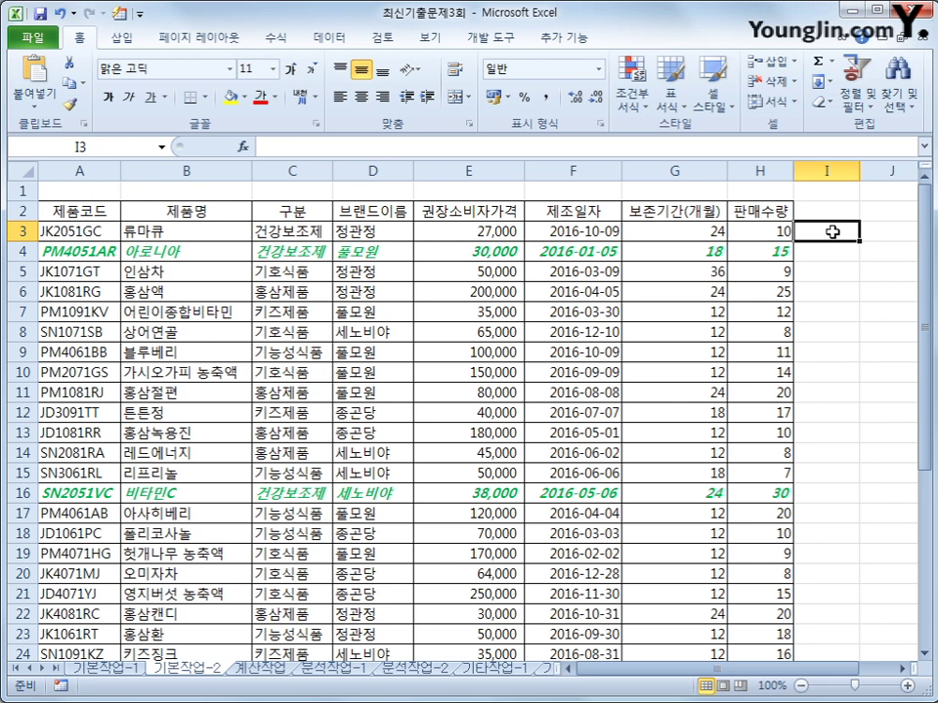
- Set the product table A2:H26 as the print area
drag(98, 213, 723, 615)
scroll(724, 614, up, 1)
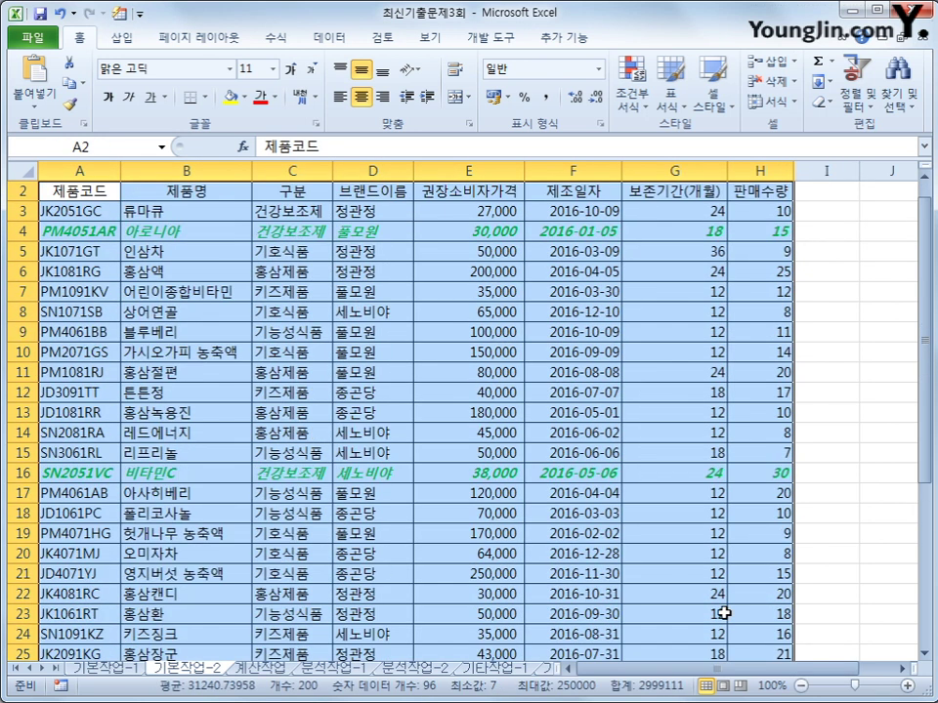
click(213, 39)
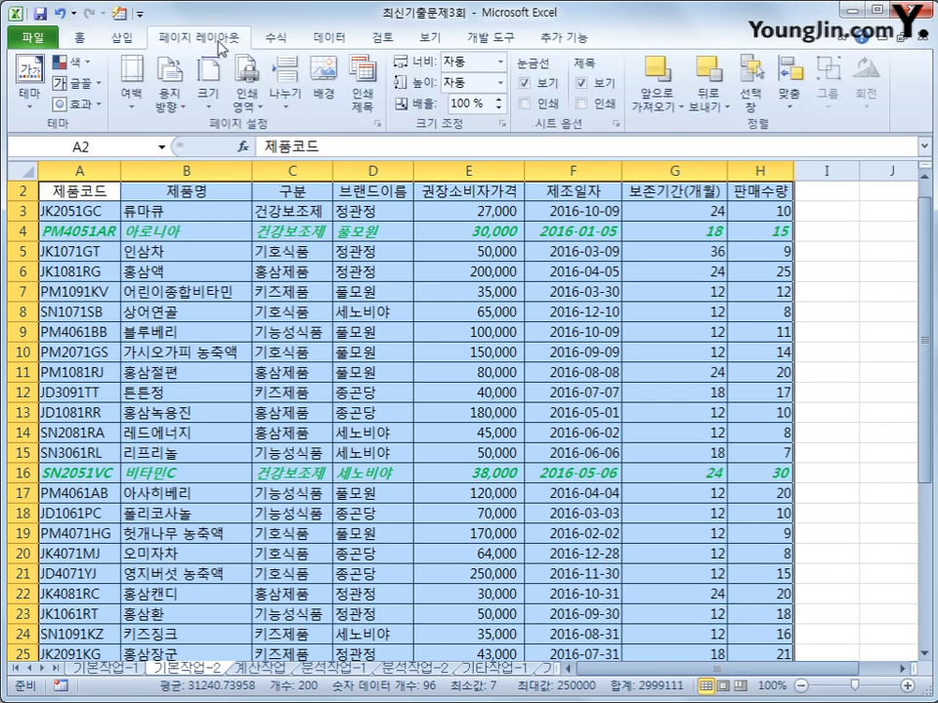
click(246, 108)
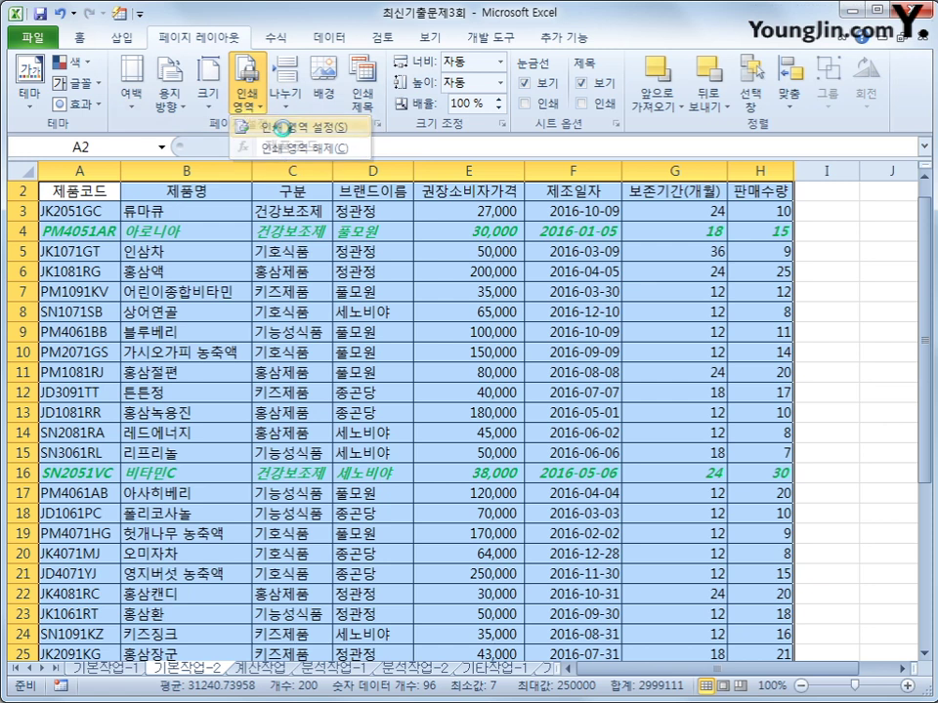
click(284, 127)
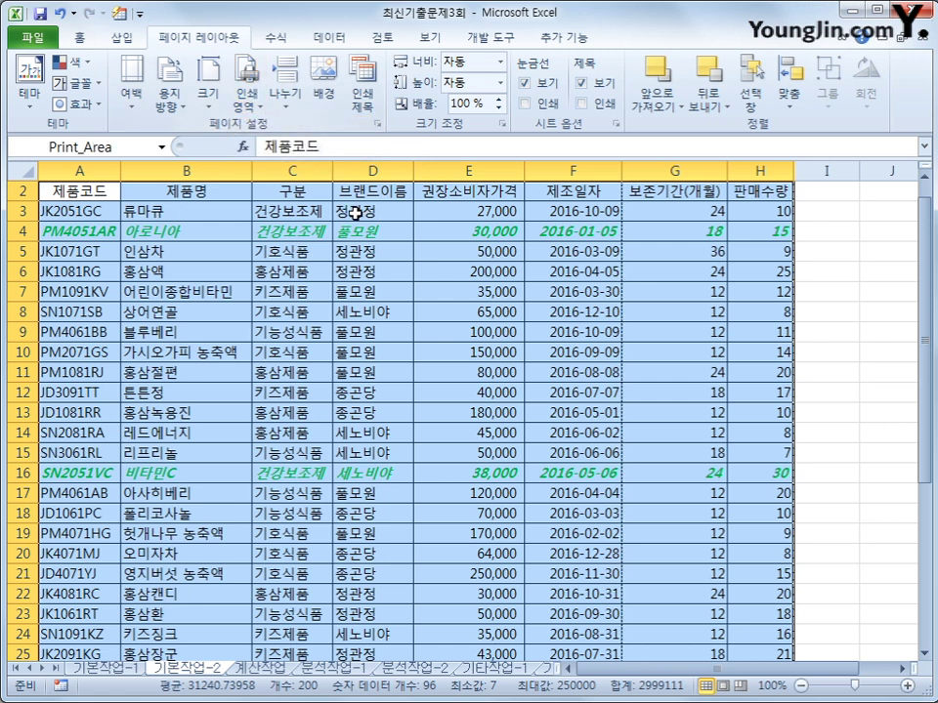
- In the page setup, center the printout horizontally and vertically on the page and set the paper orientation to 가로
click(378, 124)
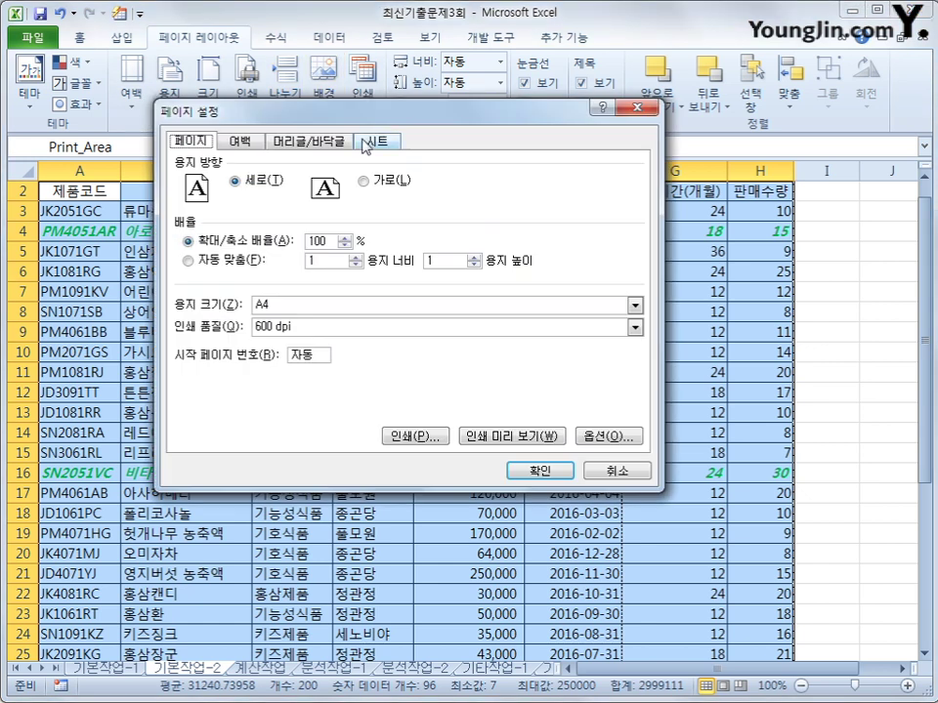
click(238, 144)
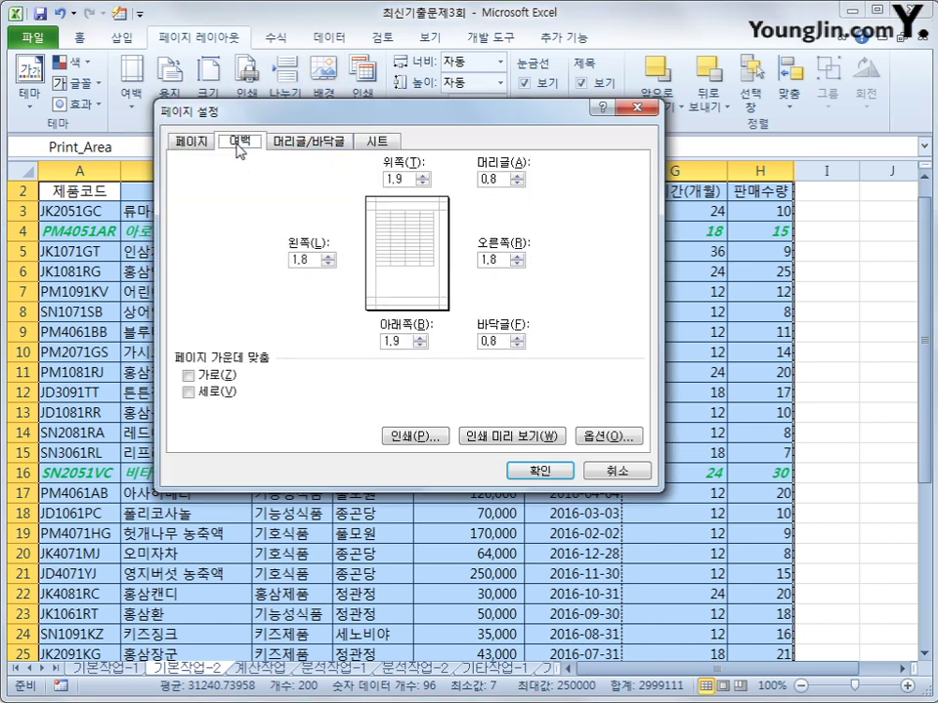
click(225, 379)
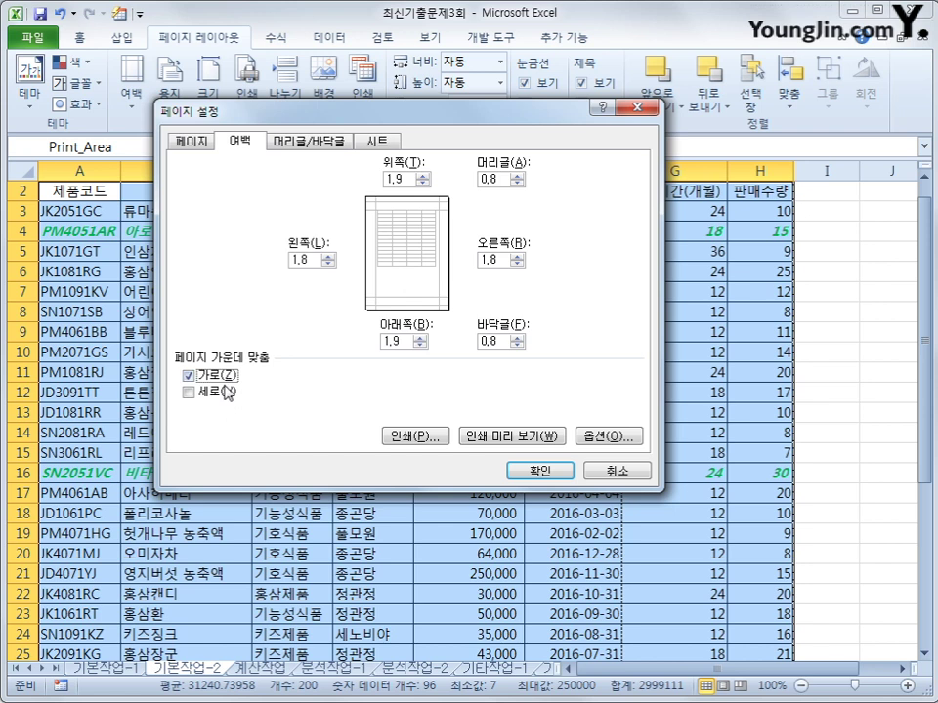
click(231, 394)
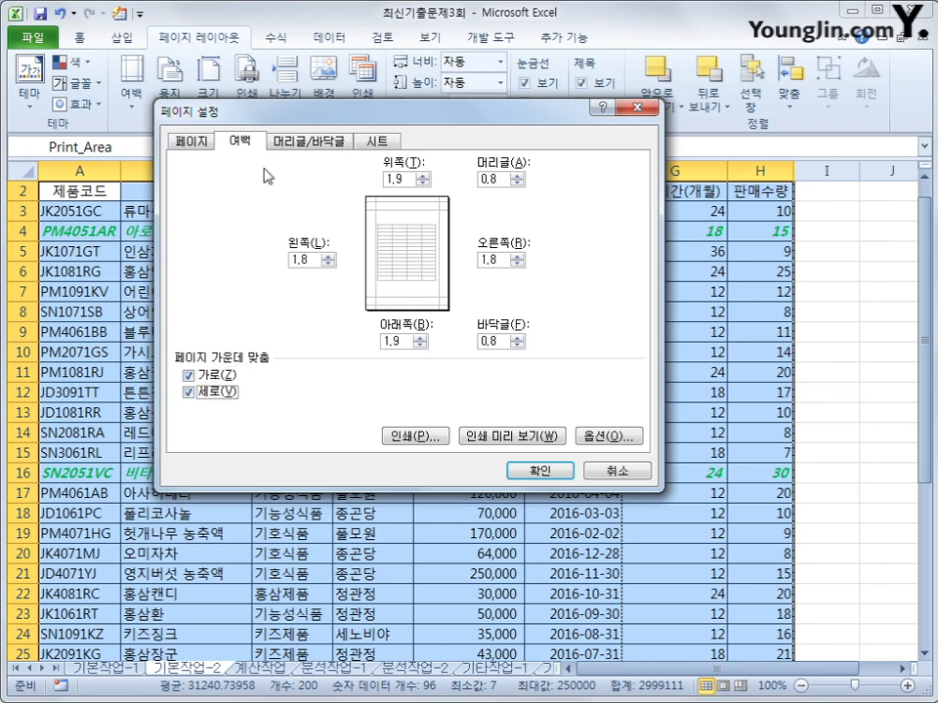
click(193, 140)
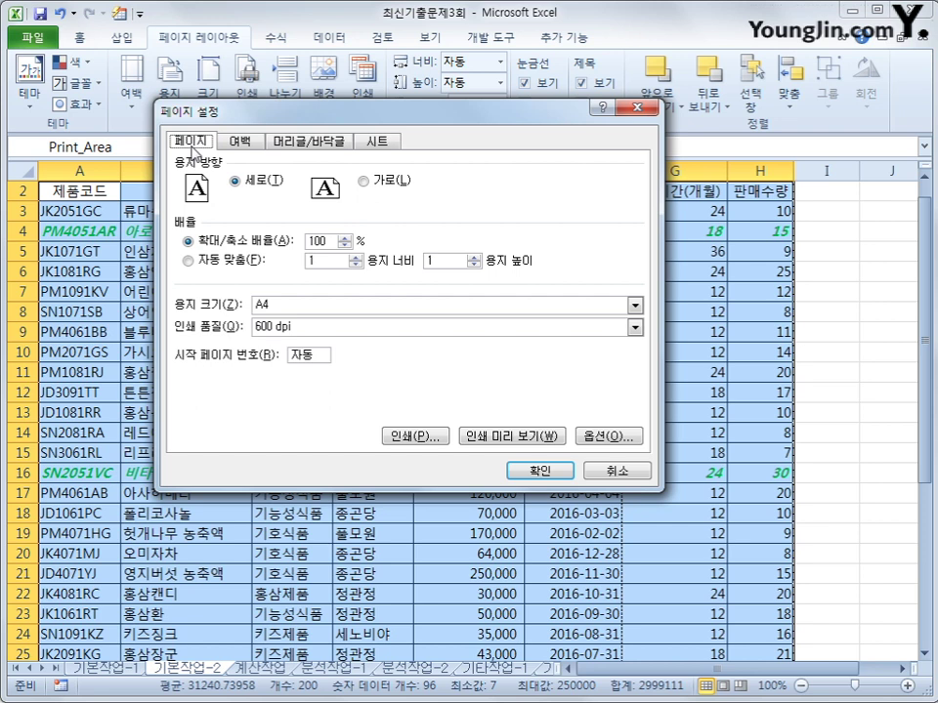
click(387, 180)
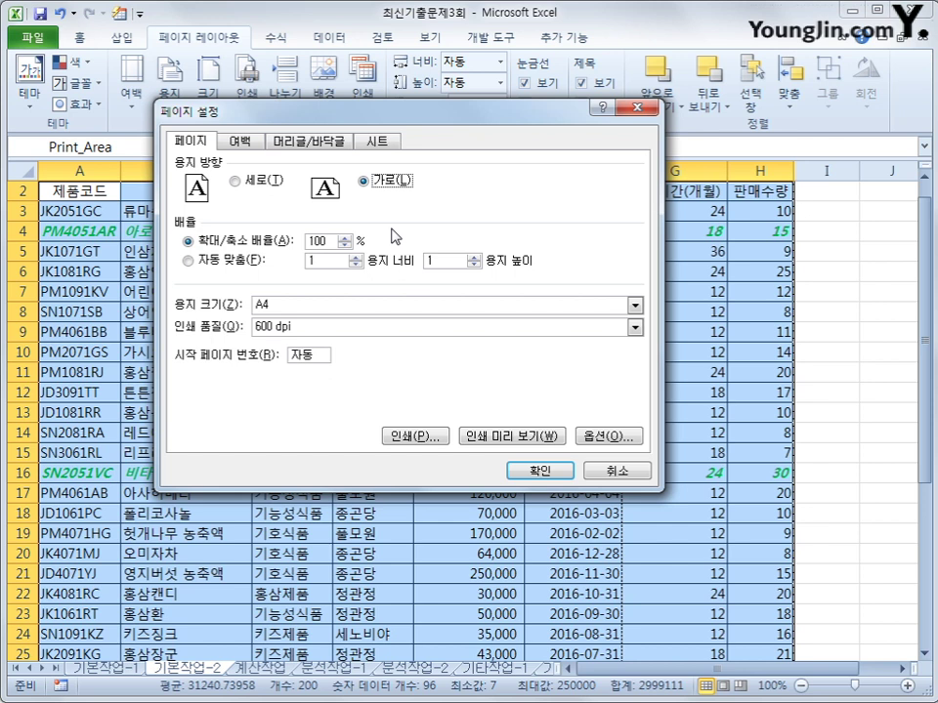
click(240, 141)
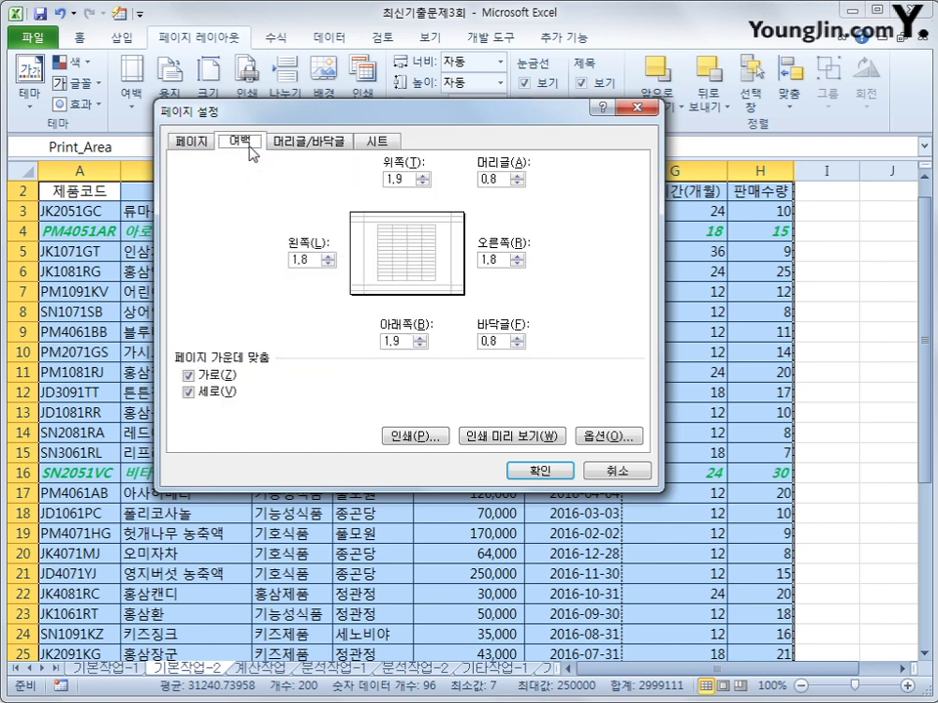
- Add a custom footer reading "페이지 번호 : &[페이지 번호]" in the 오른쪽 구역 section and apply the page setup
click(320, 142)
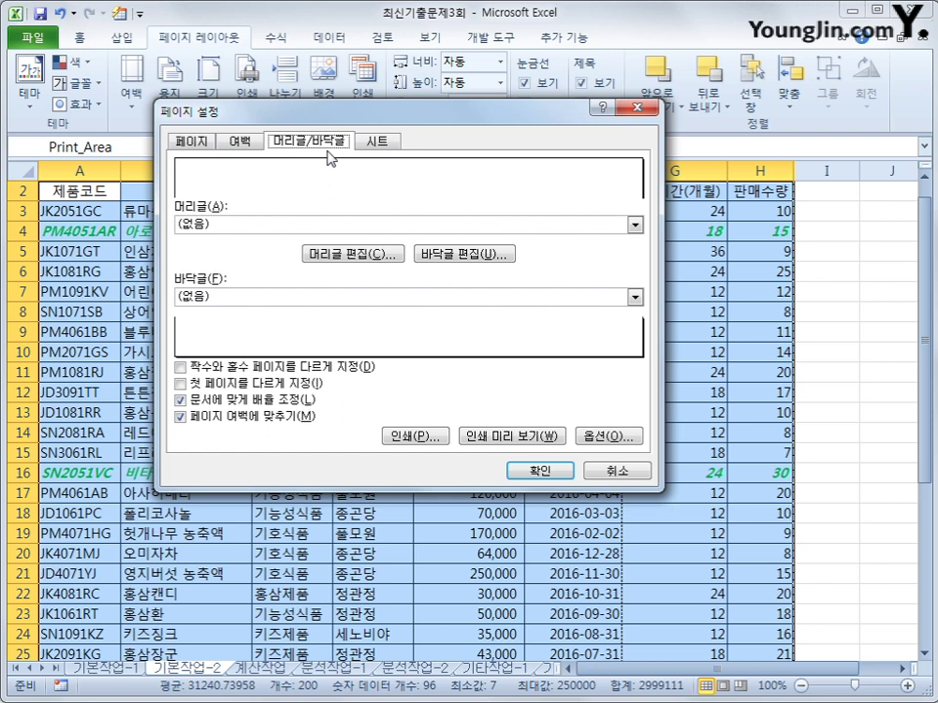
click(498, 256)
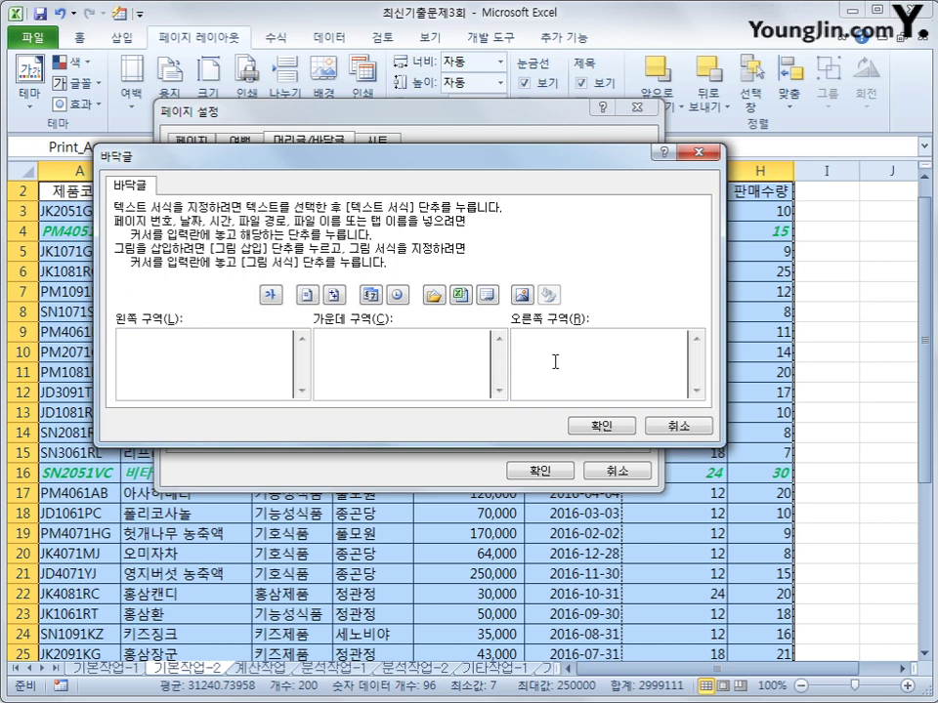
text(vpdl)
key(BackSpace)
key(BackSpace)
key(BackSpace)
text(페이지 번호)
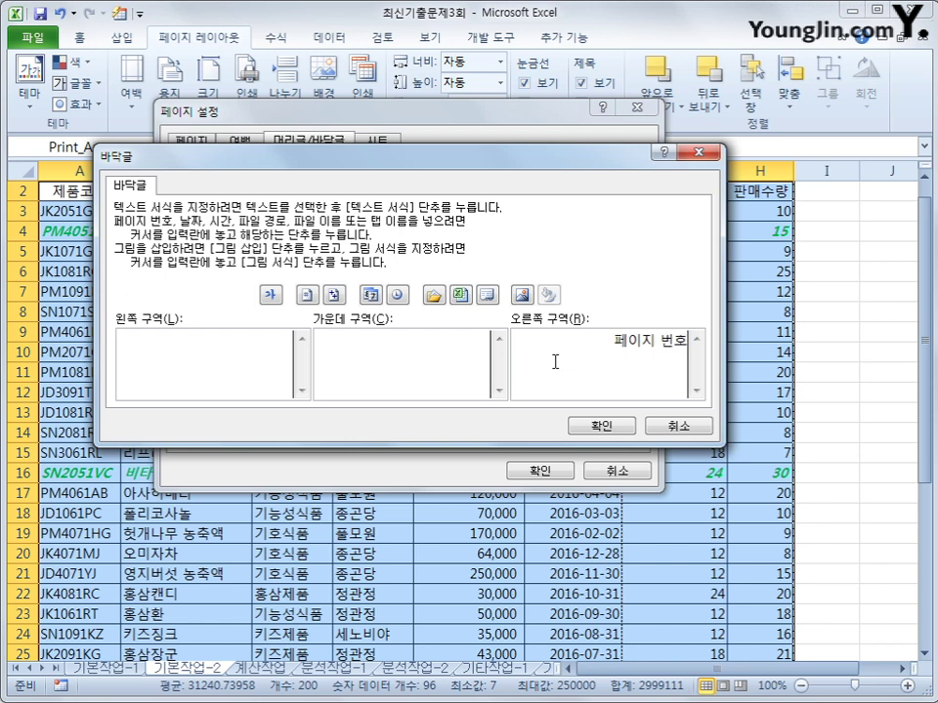
text( :)
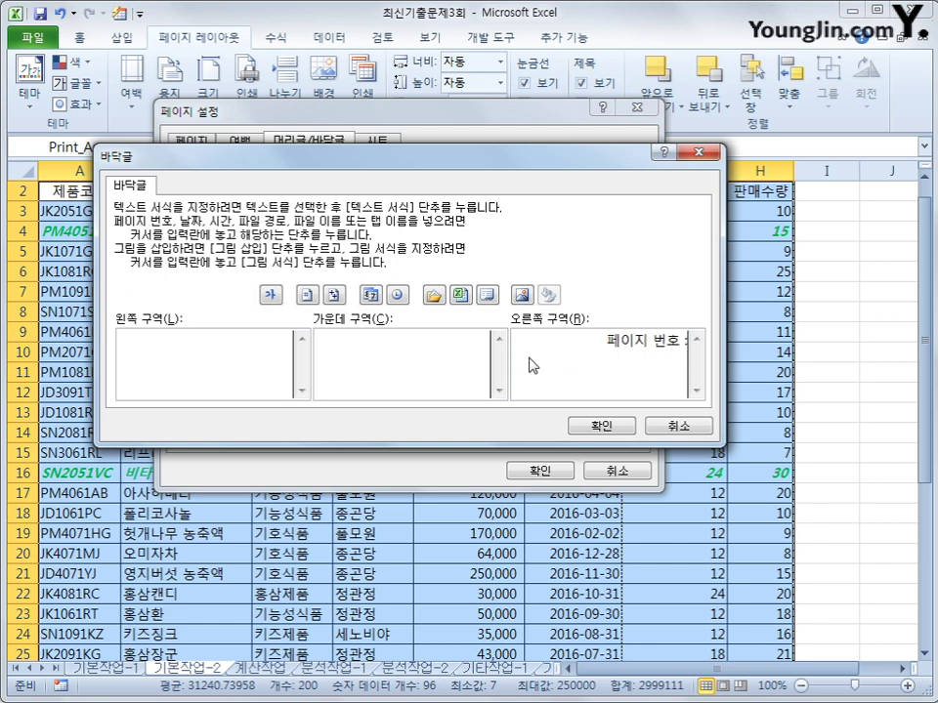
click(307, 296)
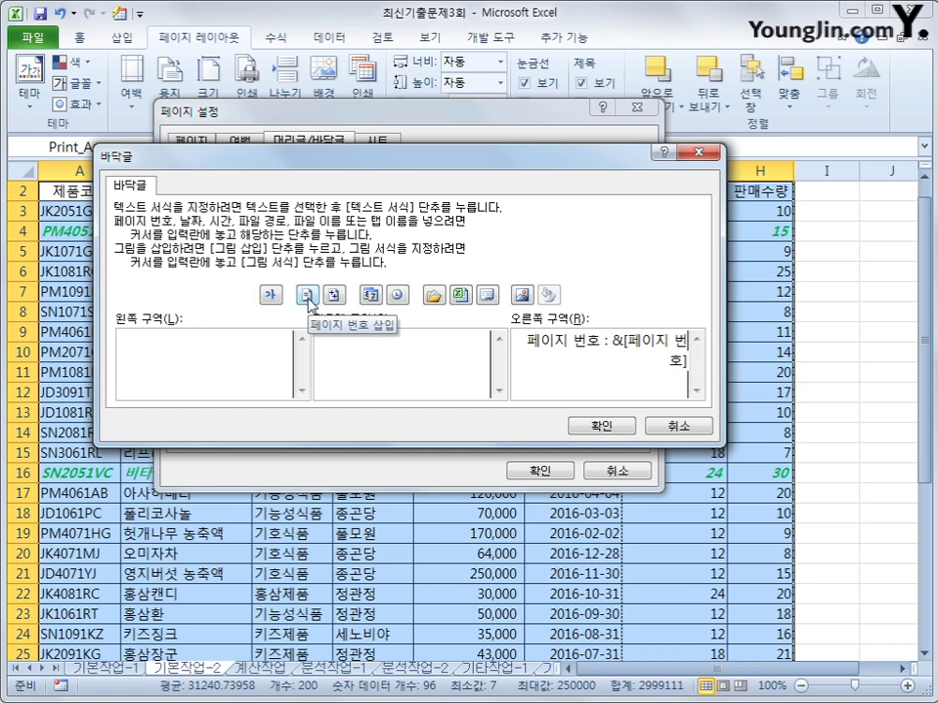
click(603, 430)
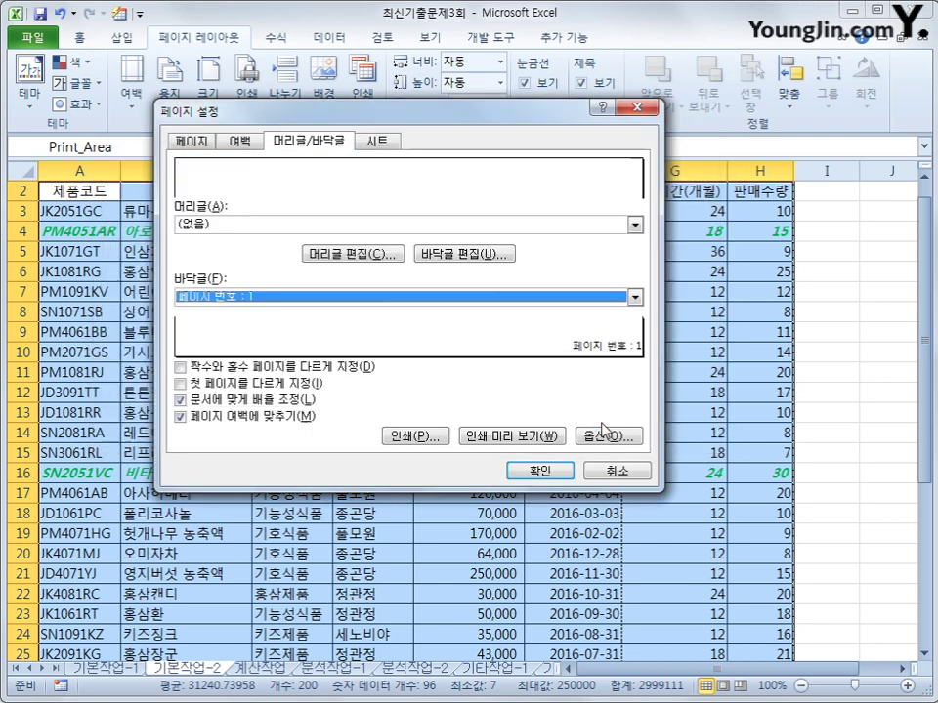
click(545, 476)
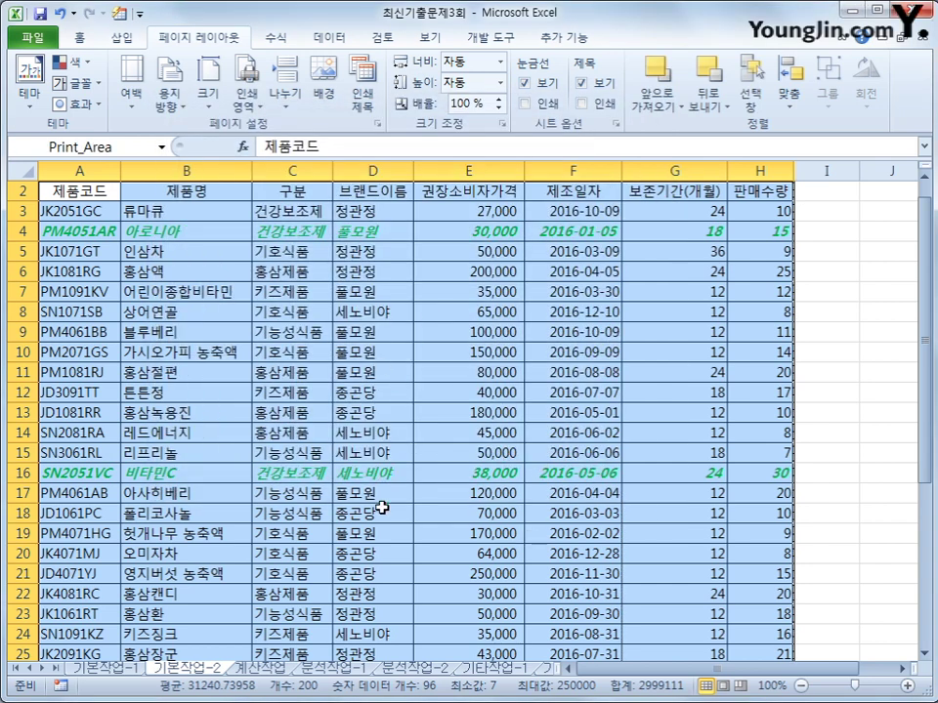
- Check the orientation, centering and page-number footer in the print preview, and return to the worksheet
click(32, 38)
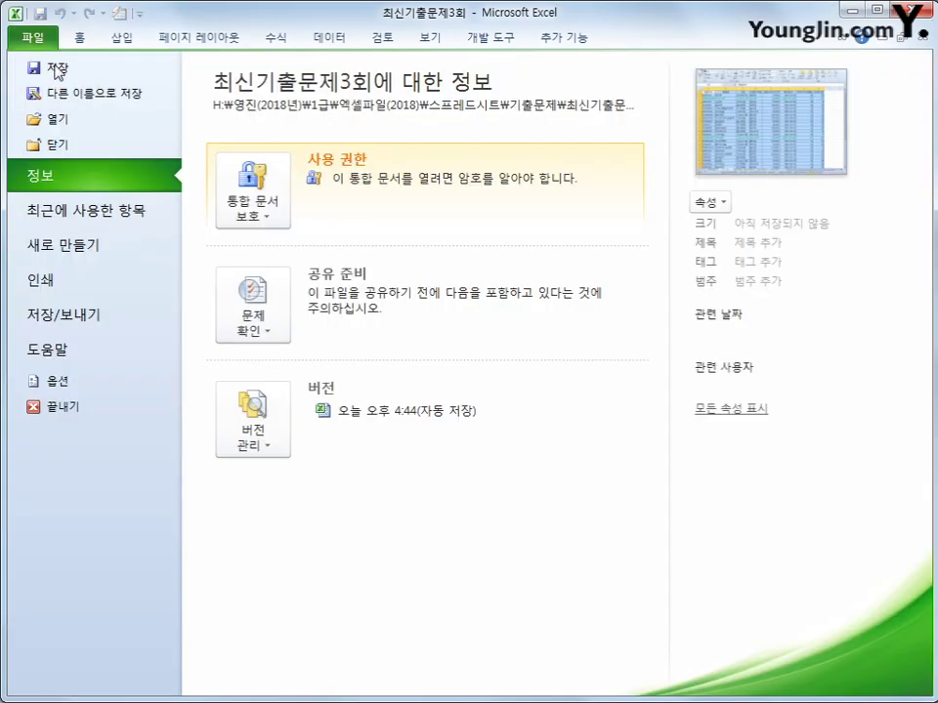
click(124, 285)
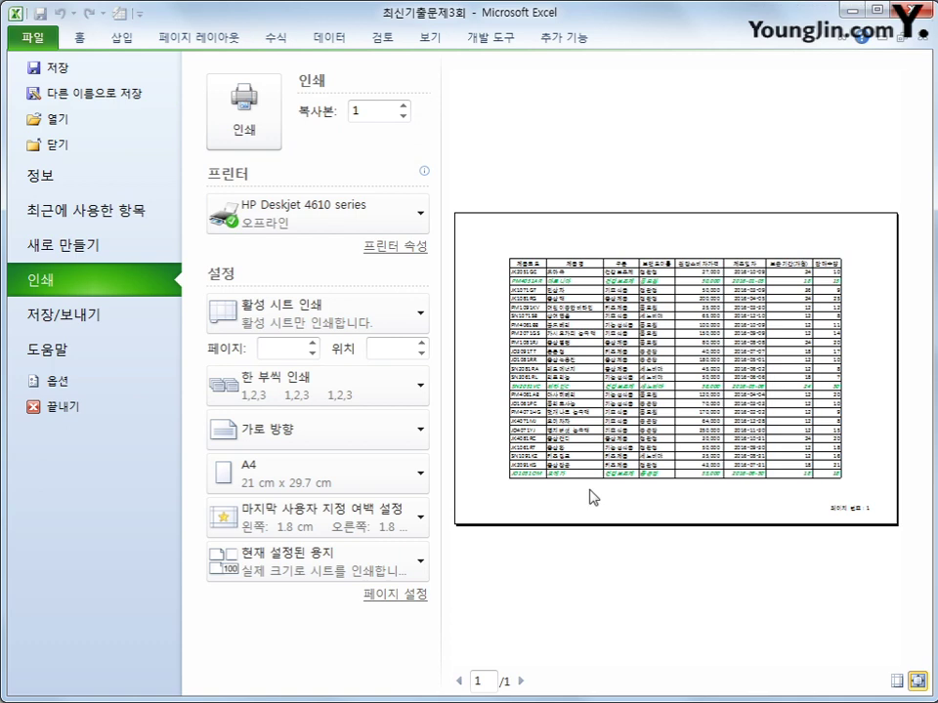
click(95, 40)
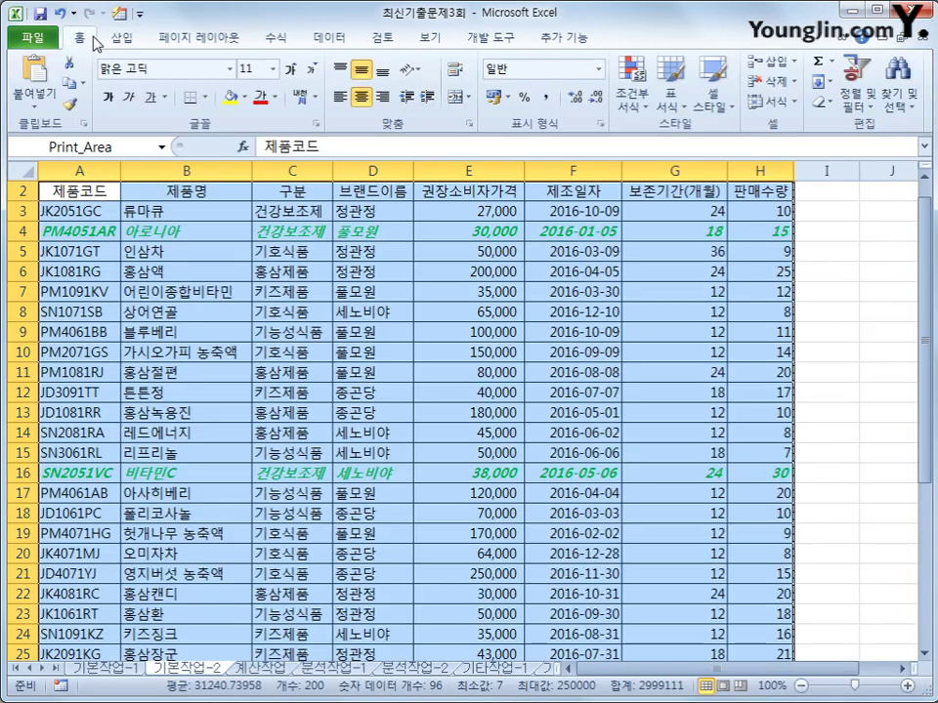
- On the 계산작업 sheet, examine the 할인판매금액, price, 제조일자 and 보존기간 columns and the [표2] 할인율 table
click(262, 670)
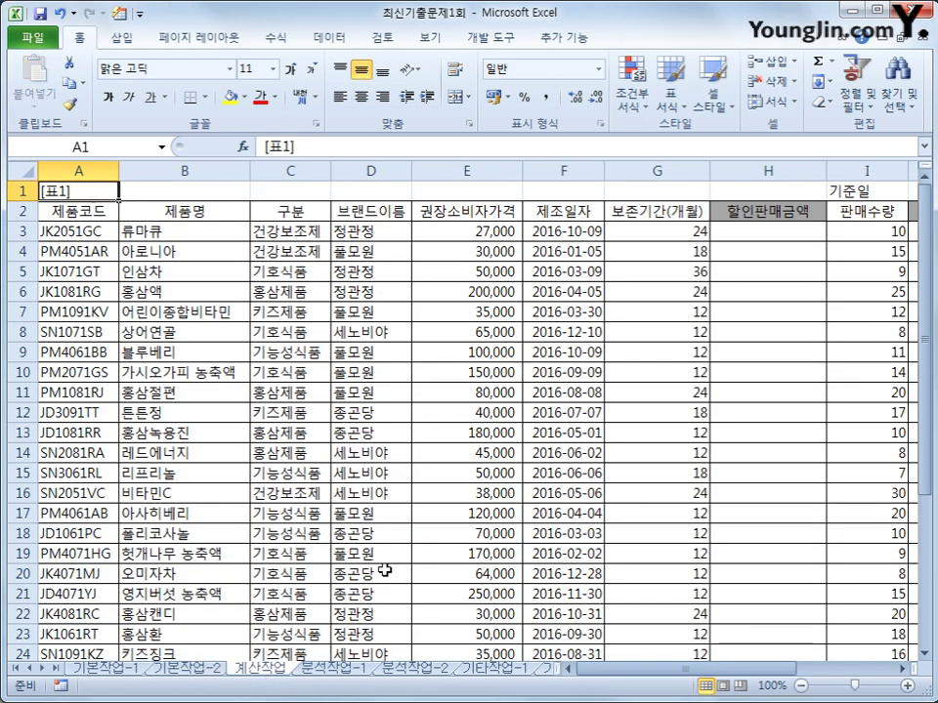
click(779, 225)
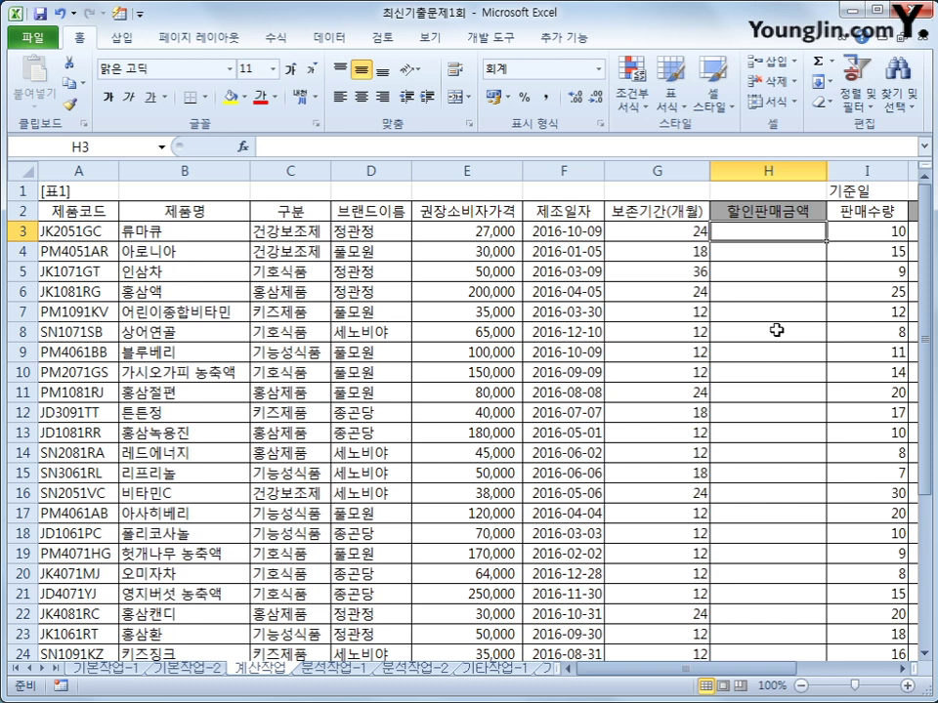
click(495, 229)
click(598, 234)
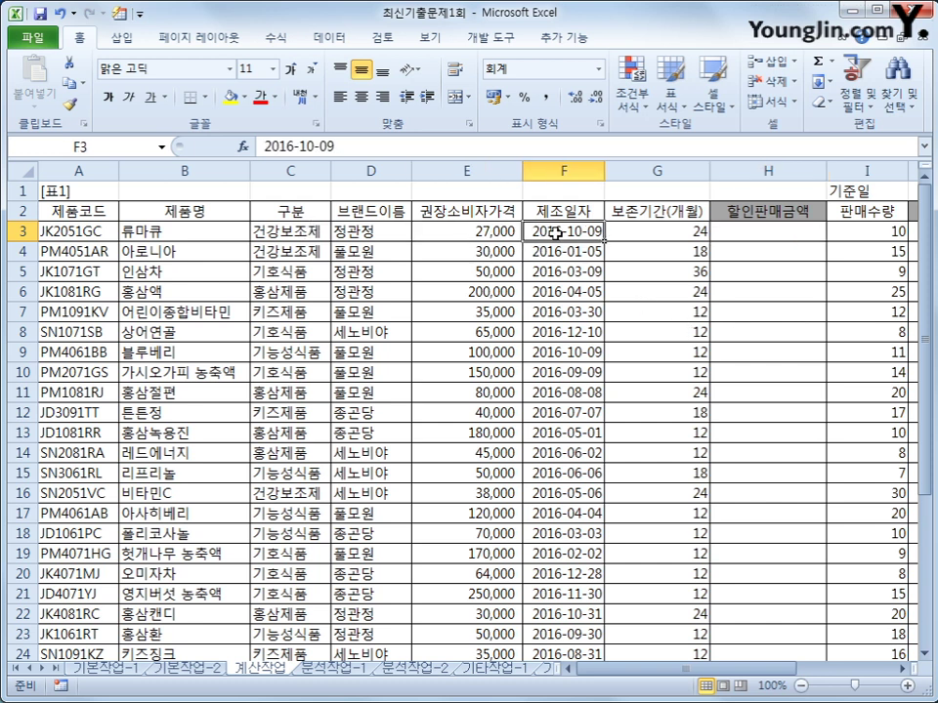
click(623, 234)
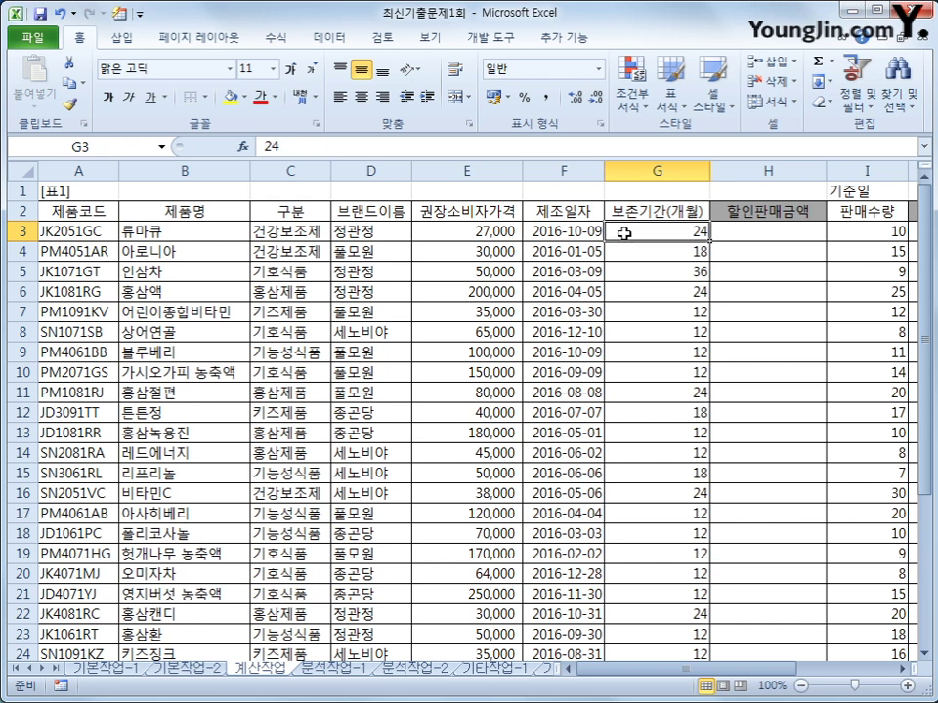
scroll(623, 233, down, 4)
scroll(643, 573, up, 3)
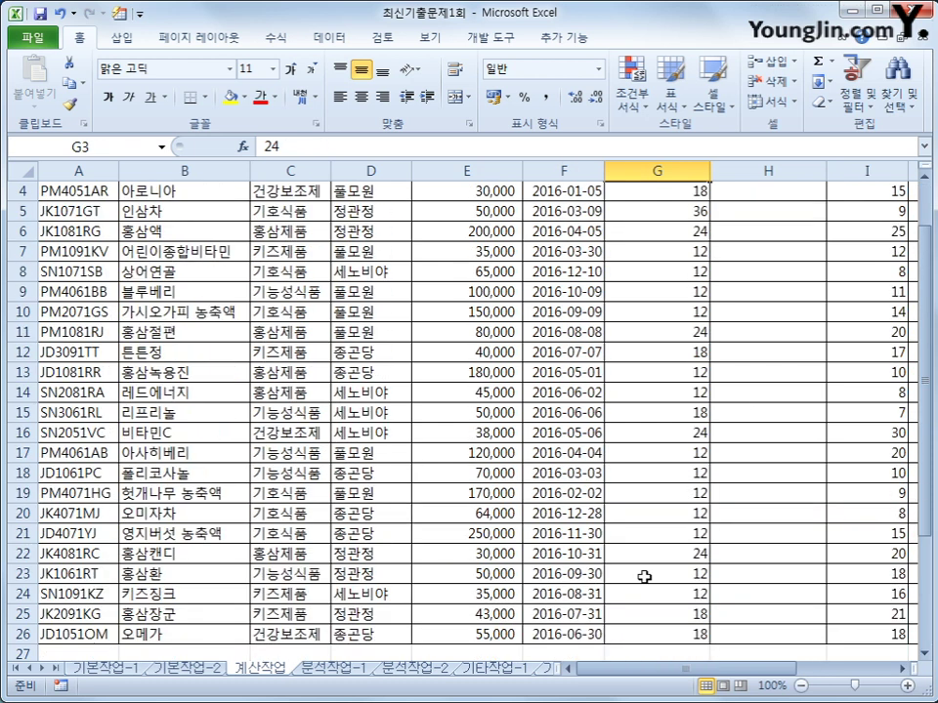
drag(765, 674, 848, 673)
scroll(806, 477, up, 1)
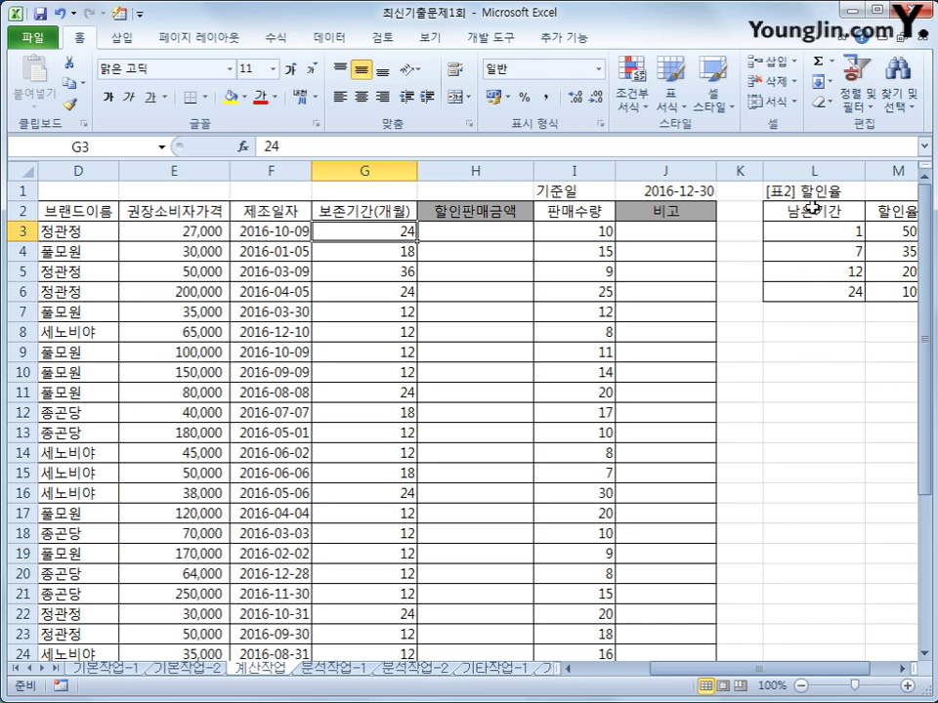
drag(756, 209, 888, 292)
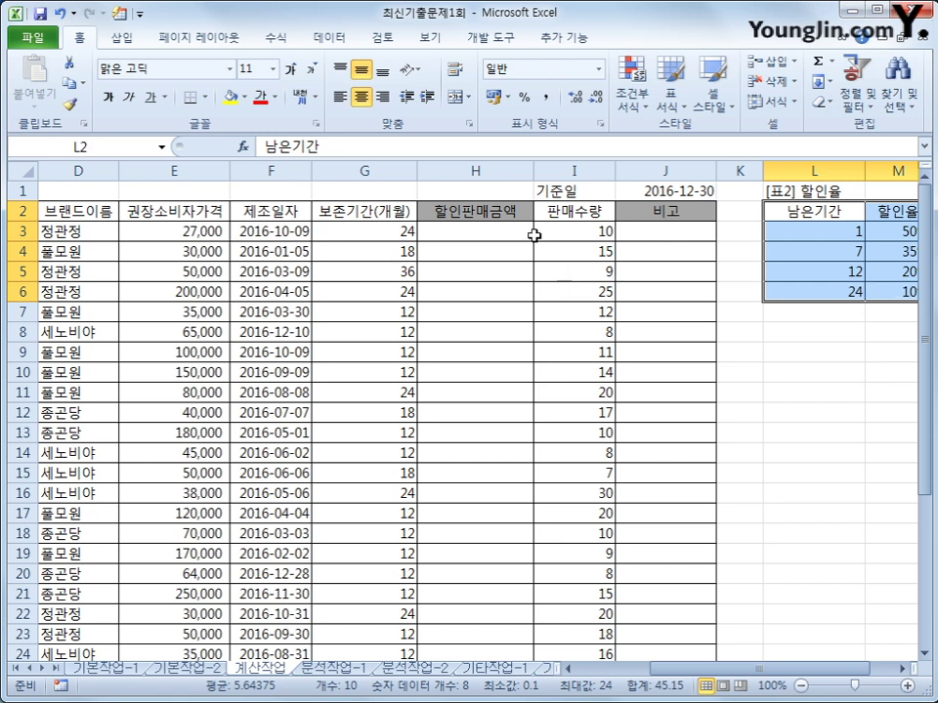
- In cell H3, begin the 할인판매금액 formula as =E3*(1-VLOOKUP(
click(501, 226)
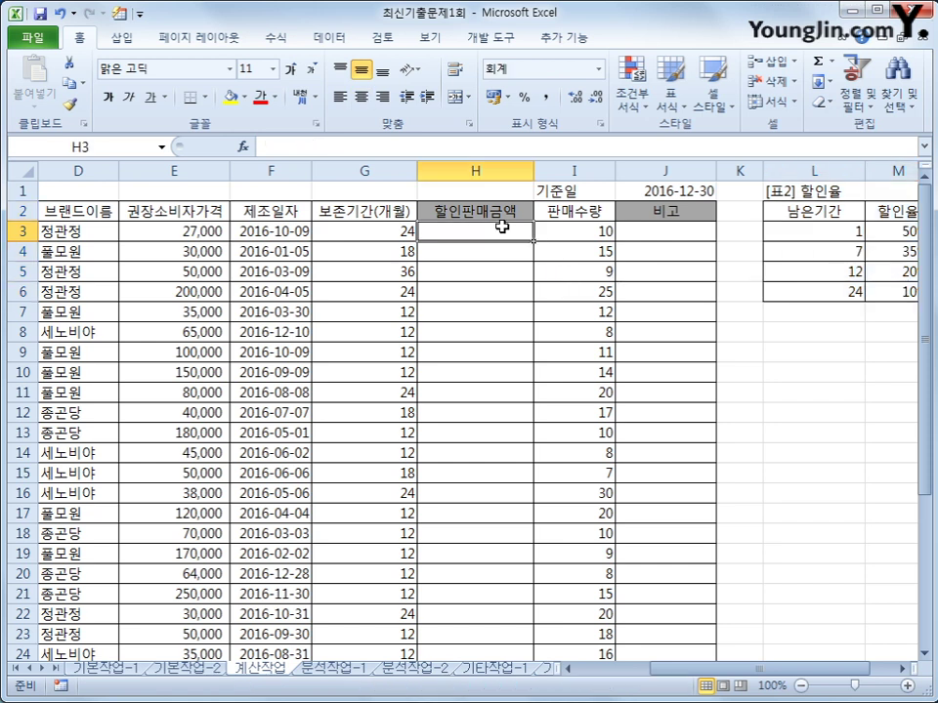
text(=)
key(Left)
key(Left)
key(Left)
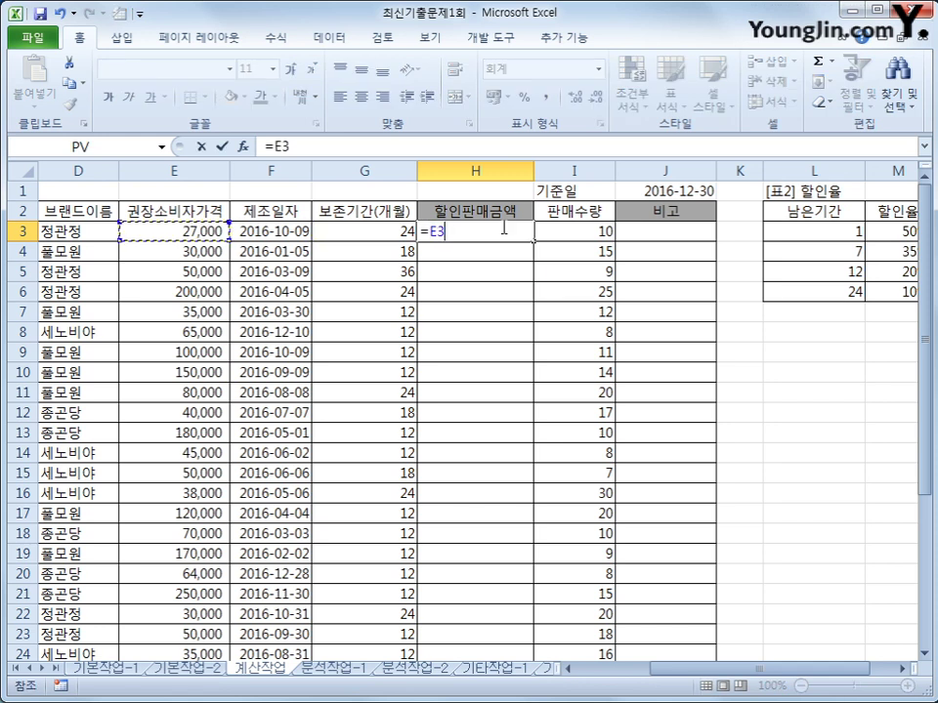
text(*()
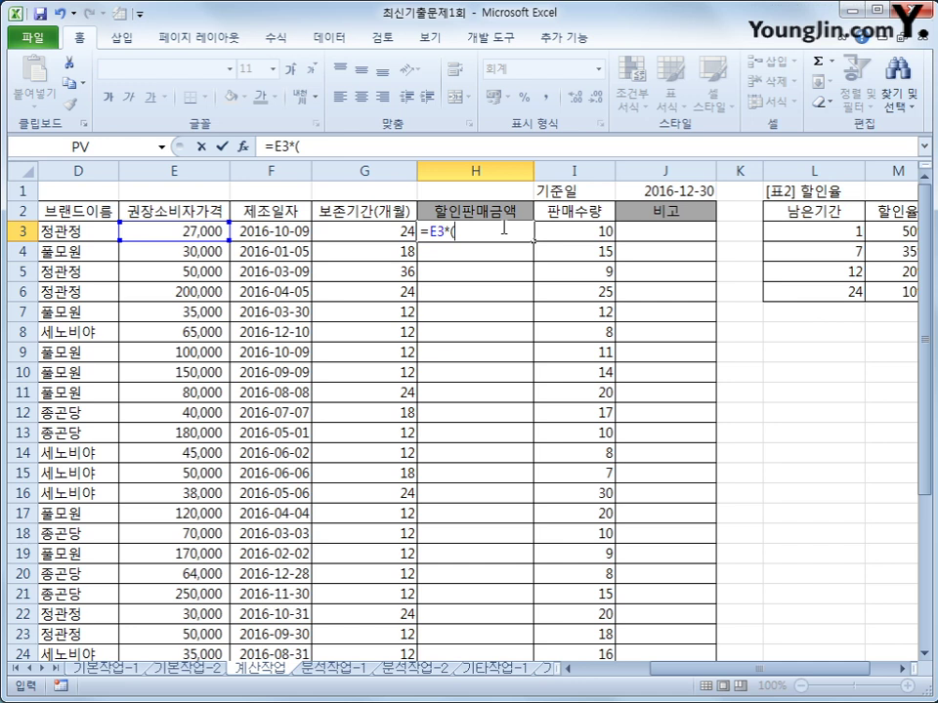
text(1-)
text(vl)
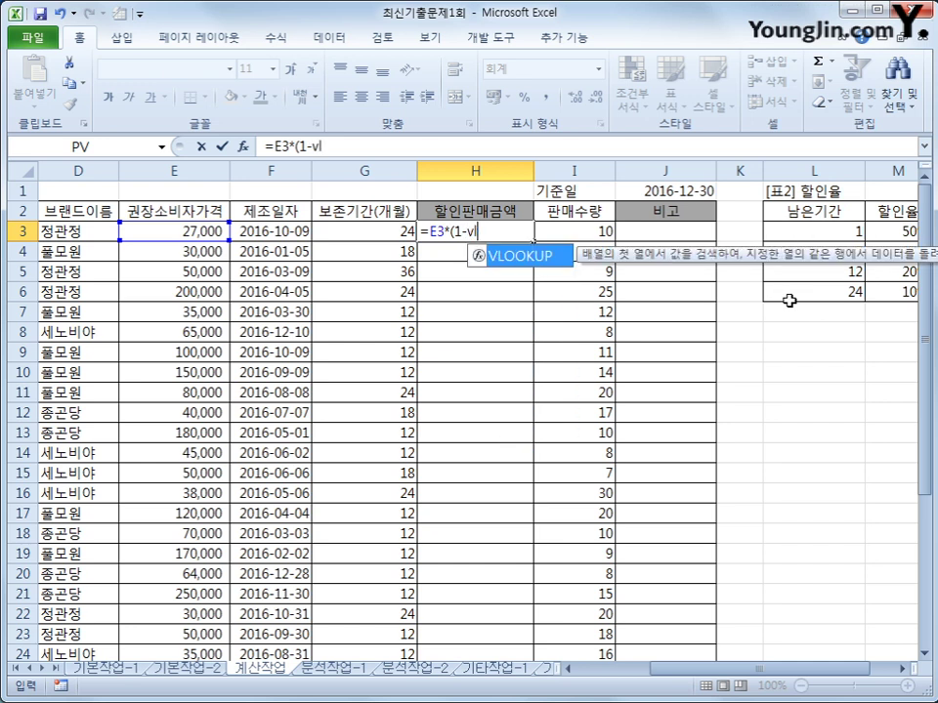
key(Tab)
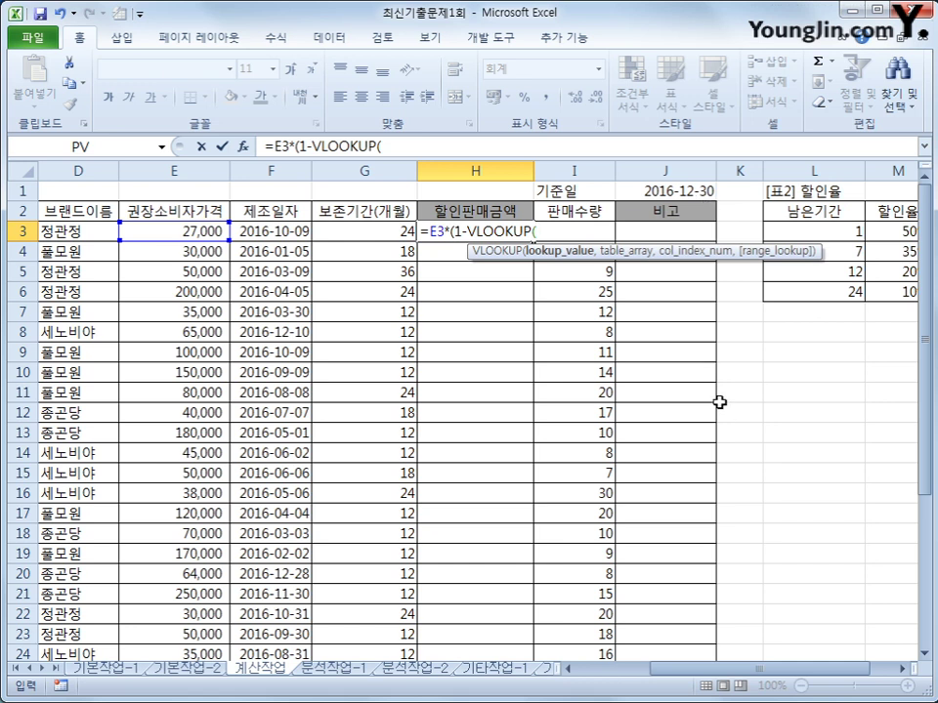
- Enter EDATE(F3,G3) as the start of the VLOOKUP lookup value to compute the expiry date
text(()
mouse_move(697, 673)
mouse_down()
mouse_move(690, 677)
mouse_move(712, 680)
mouse_up()
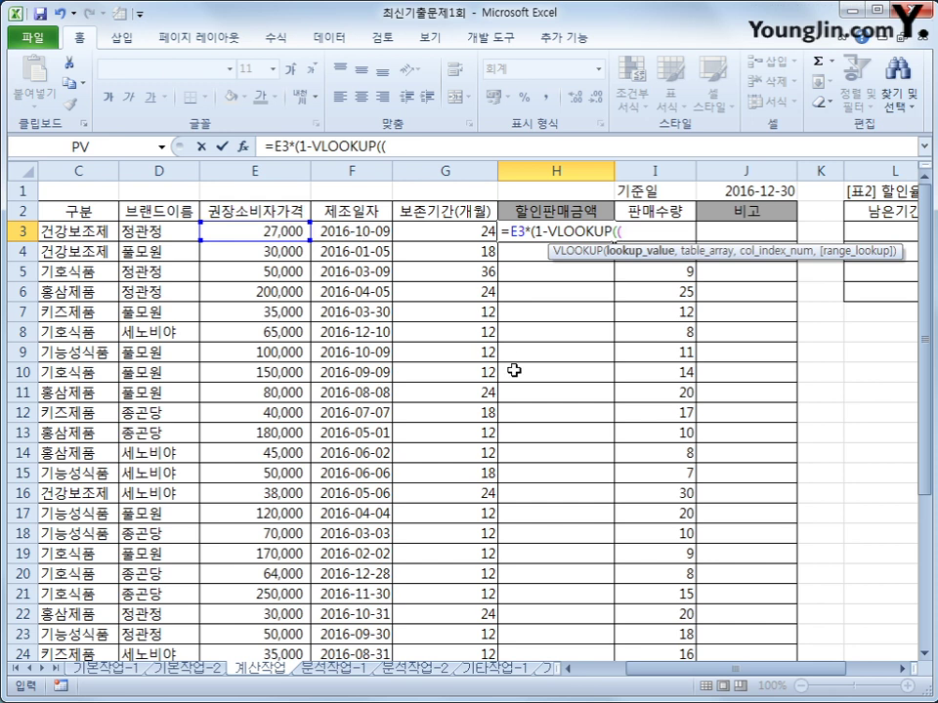
key(BackSpace)
text(e)
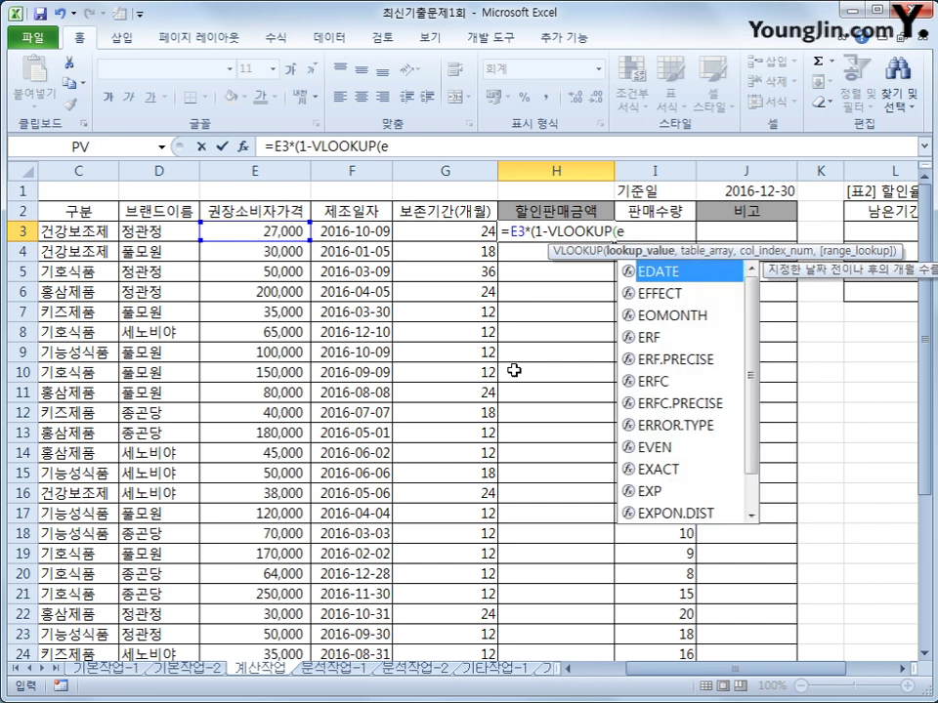
text(d)
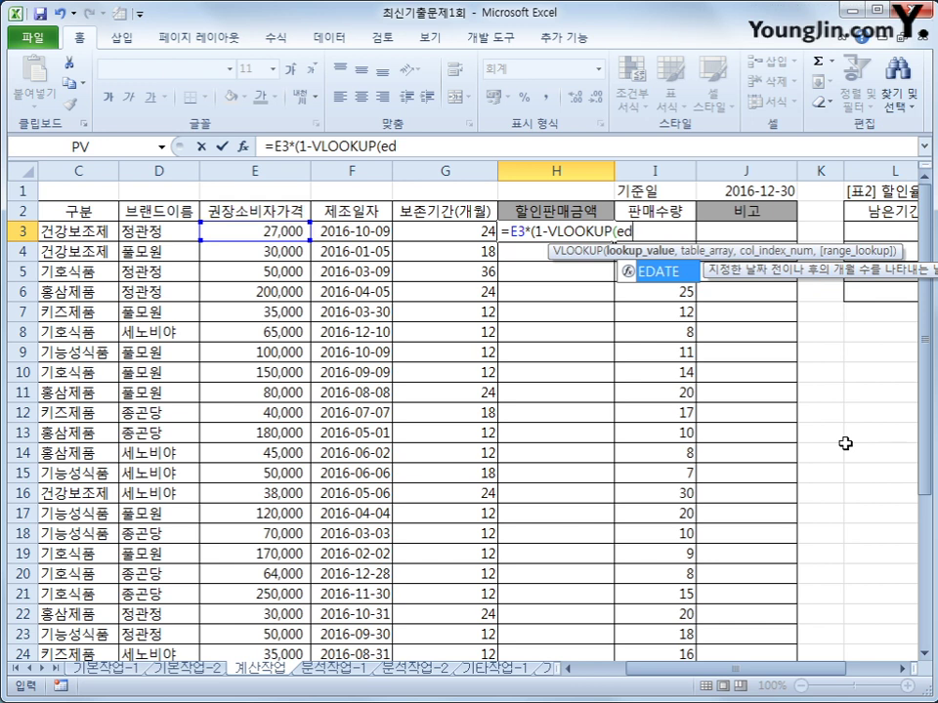
key(Tab)
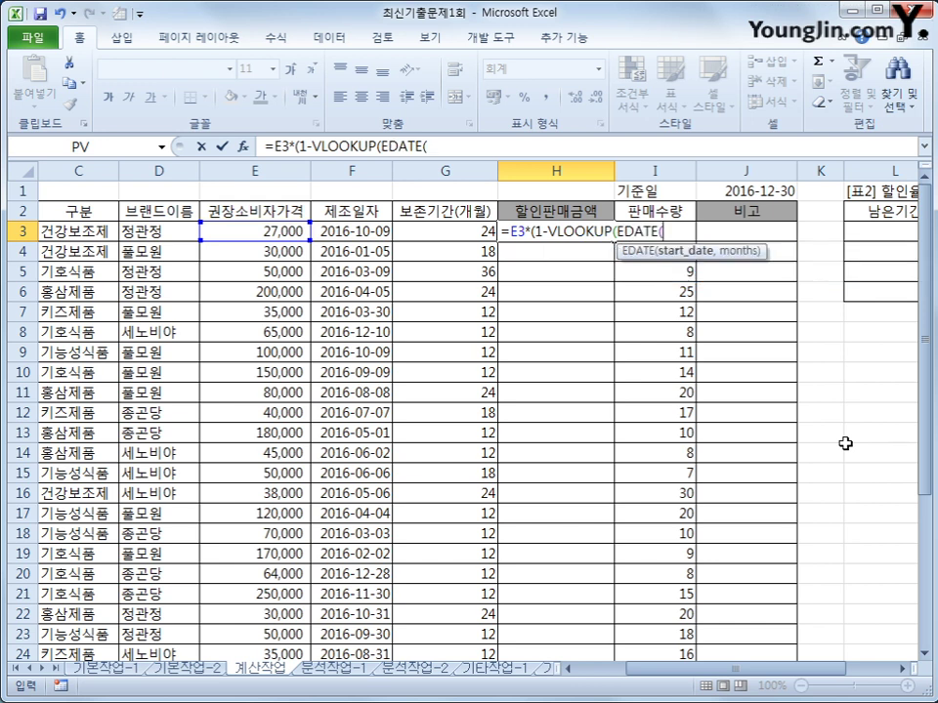
click(369, 231)
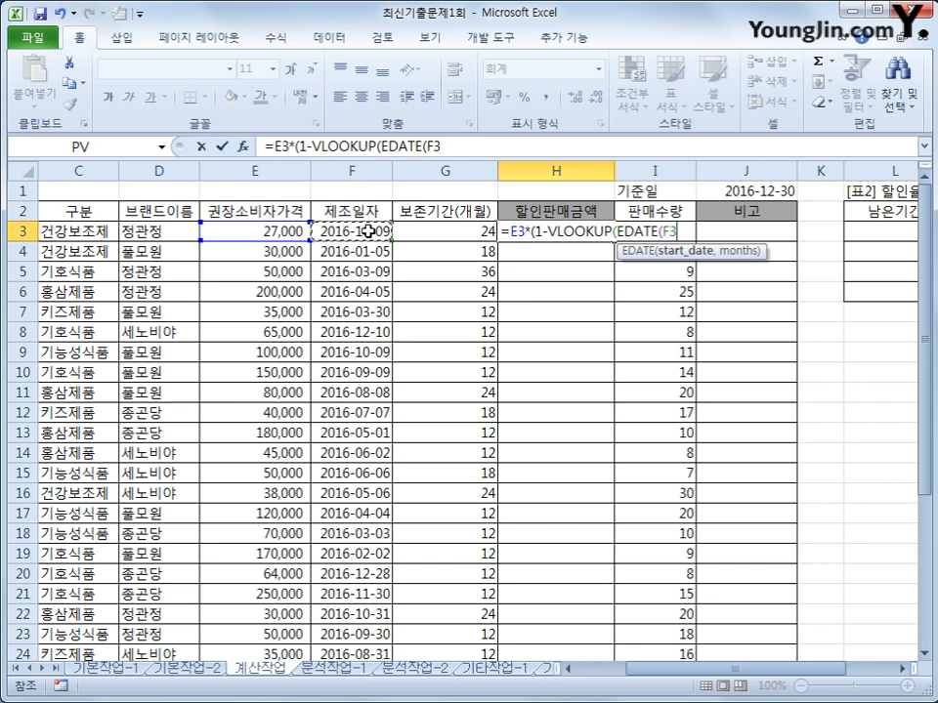
text(,)
click(465, 231)
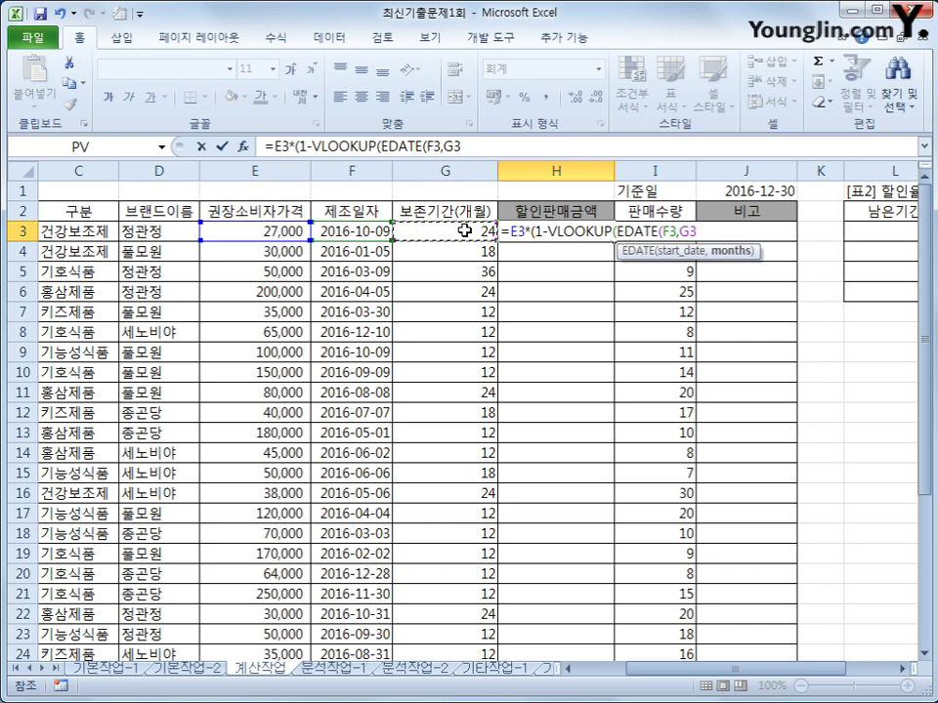
text())
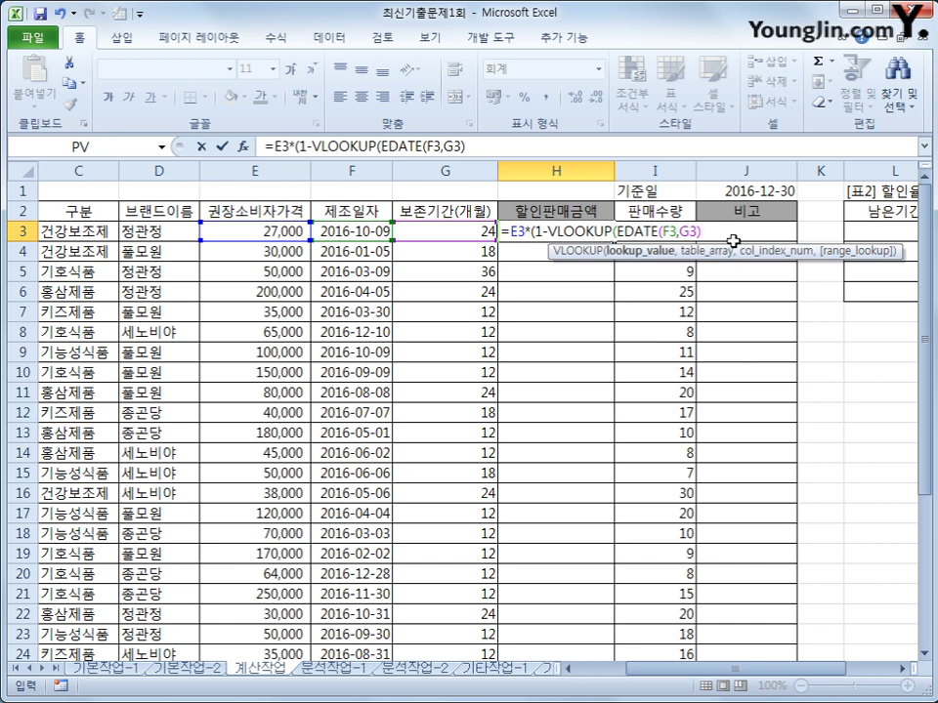
- Subtract the 기준일 date from the EDATE result using the absolute reference $J$1
text(-)
click(748, 191)
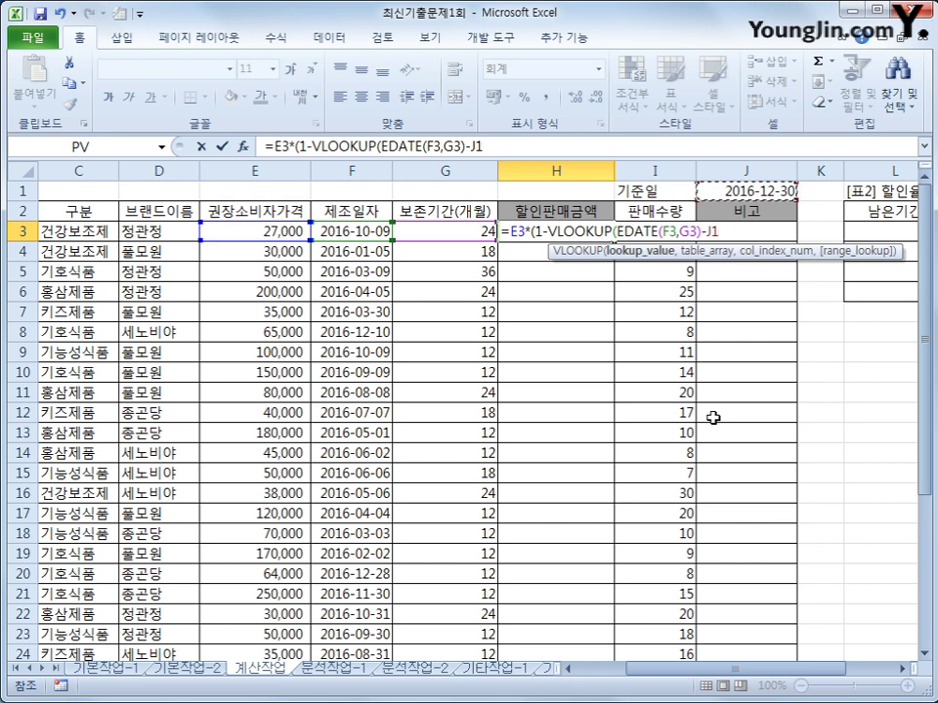
key(F4)
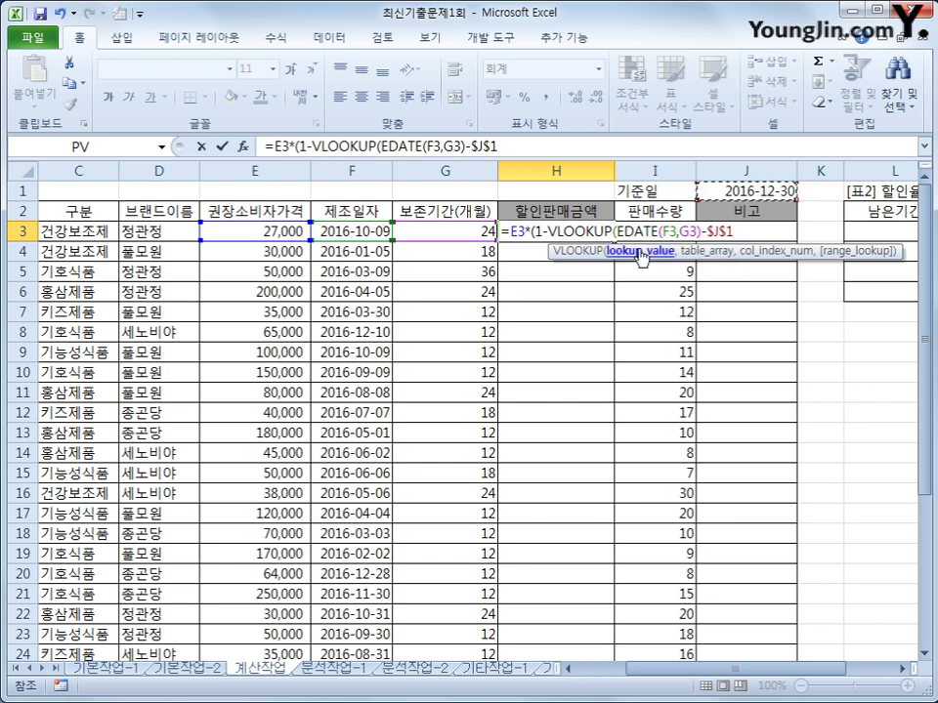
- Wrap the date difference EDATE(F3,G3)-$J$1 in QUOTIENT with a divisor of 30
click(614, 232)
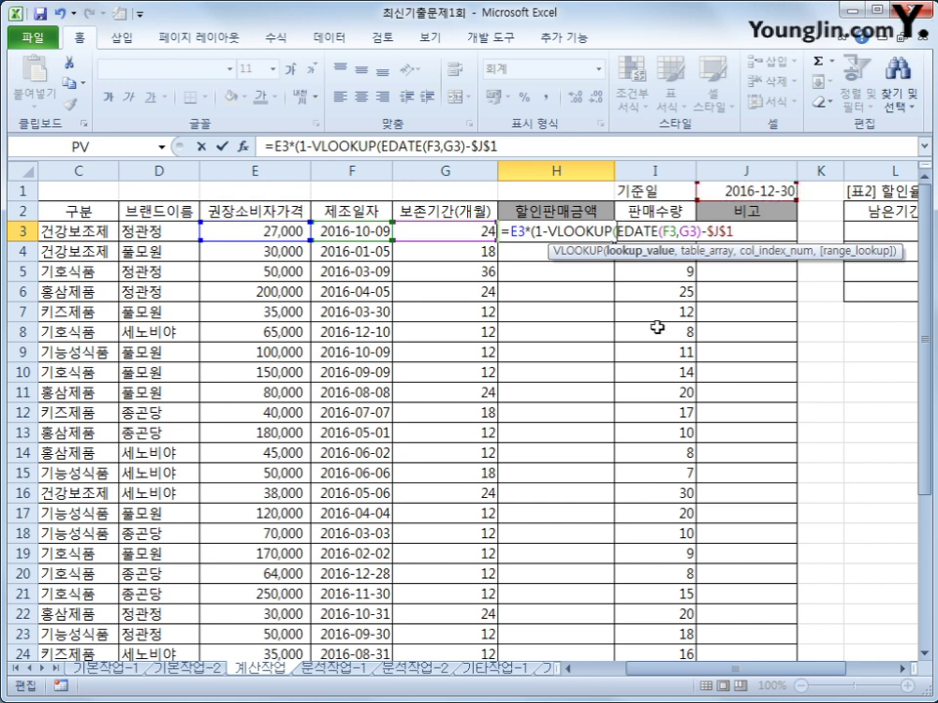
text(quo)
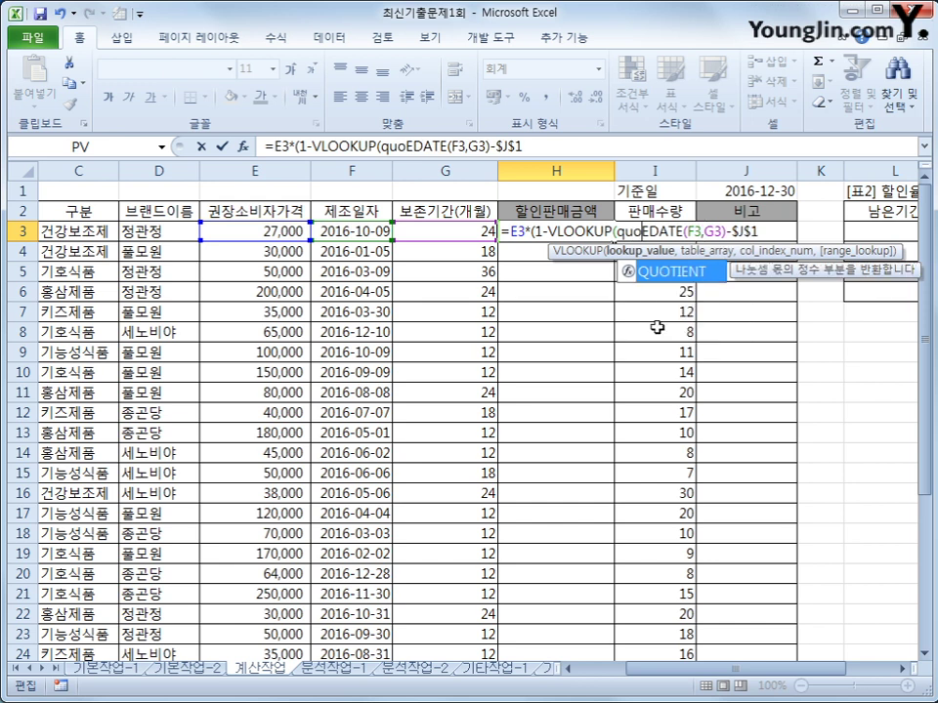
text(tient)
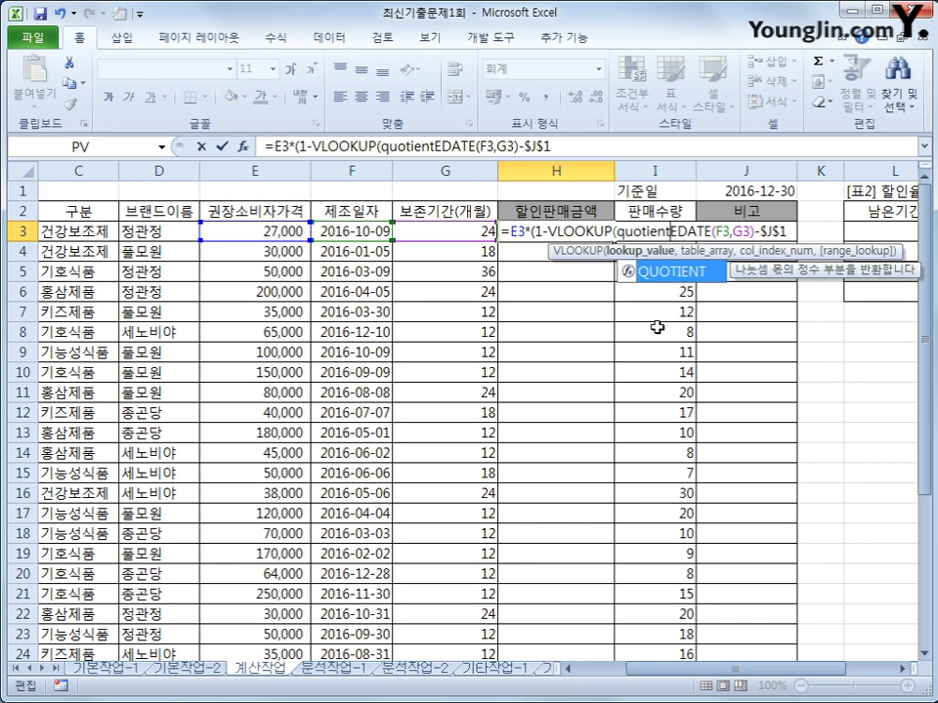
text(()
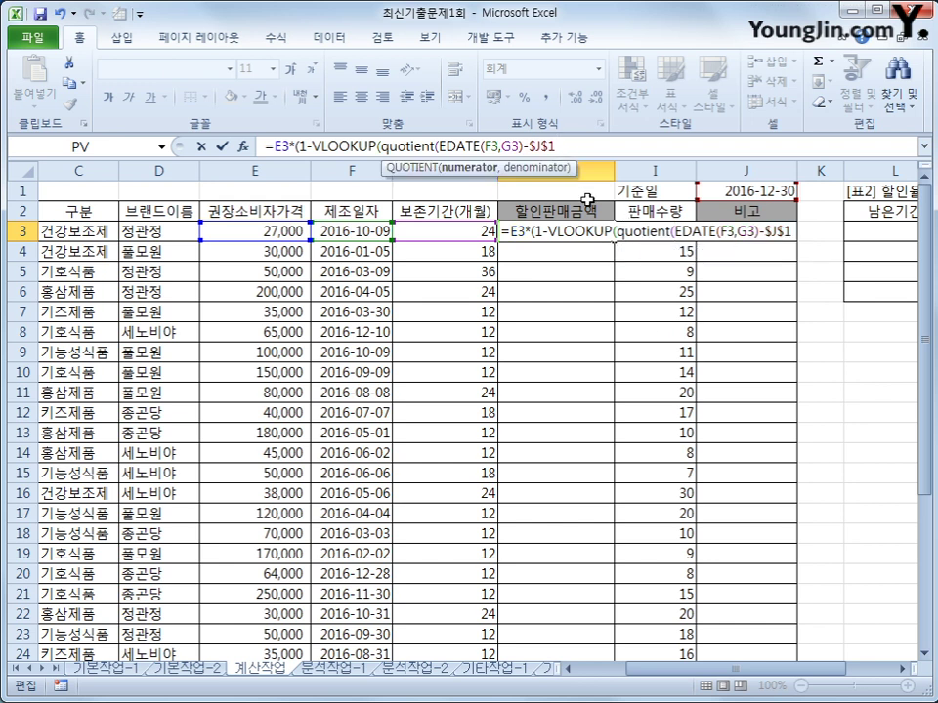
text(,)
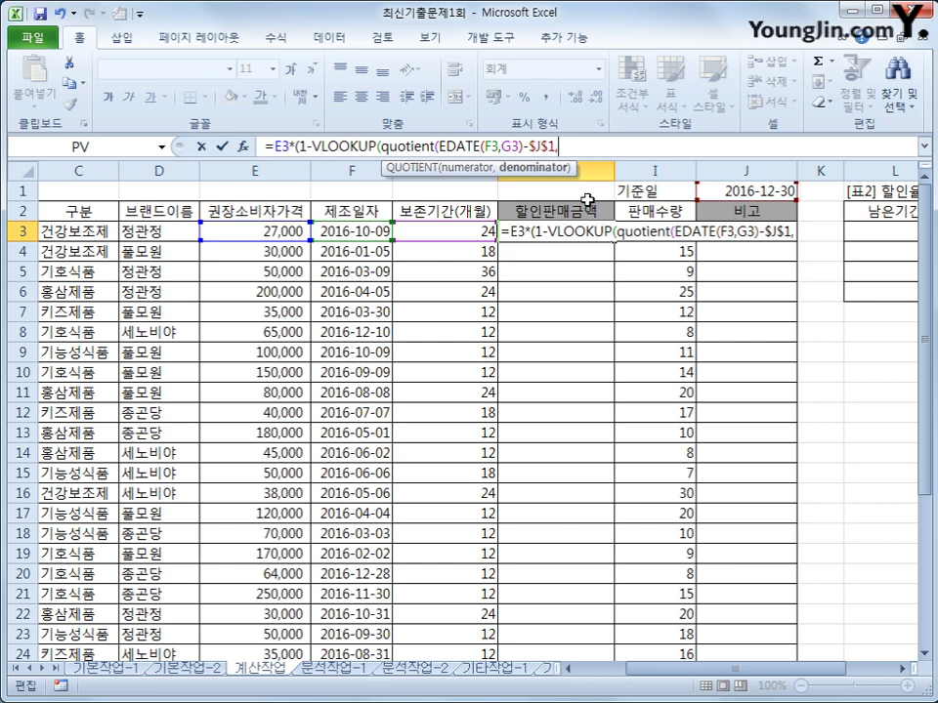
text(30))
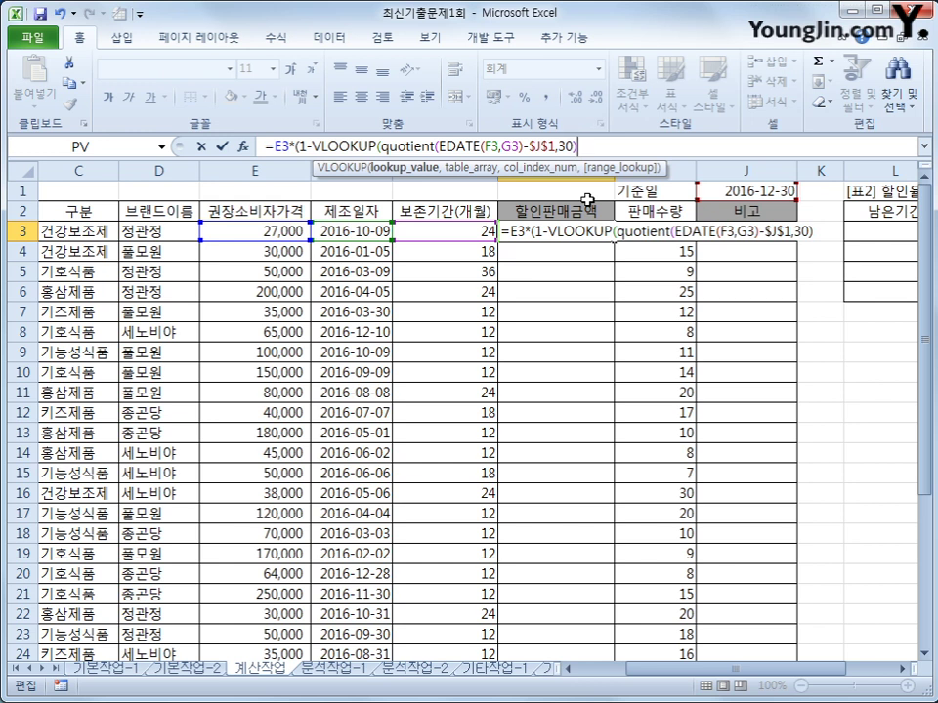
- Set the VLOOKUP table to the absolute range $L$3:$M$6 and the column index to 2
text(,)
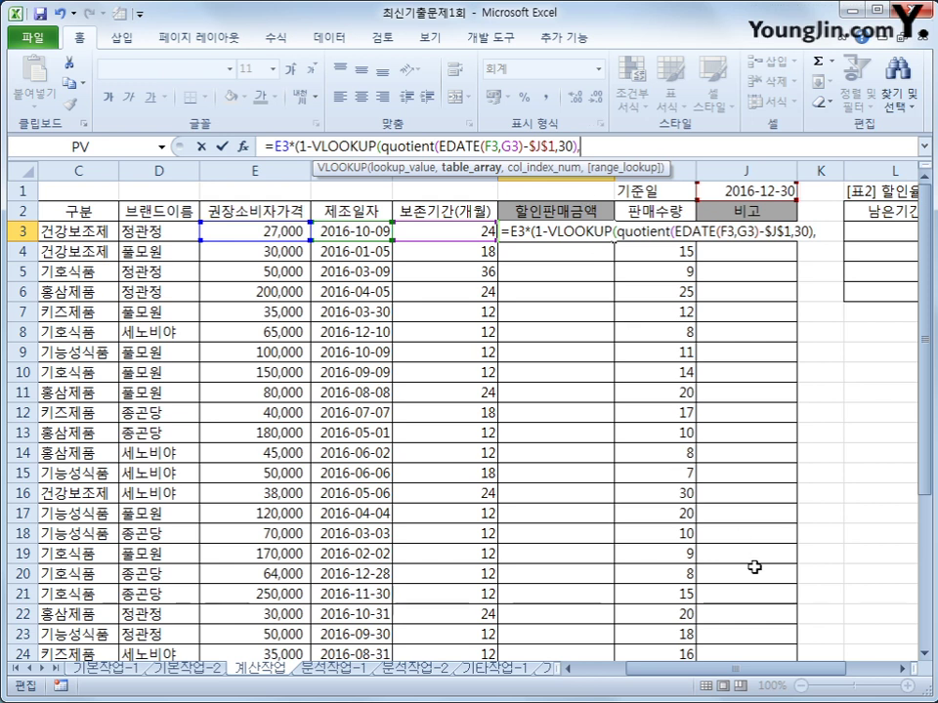
drag(779, 678, 811, 678)
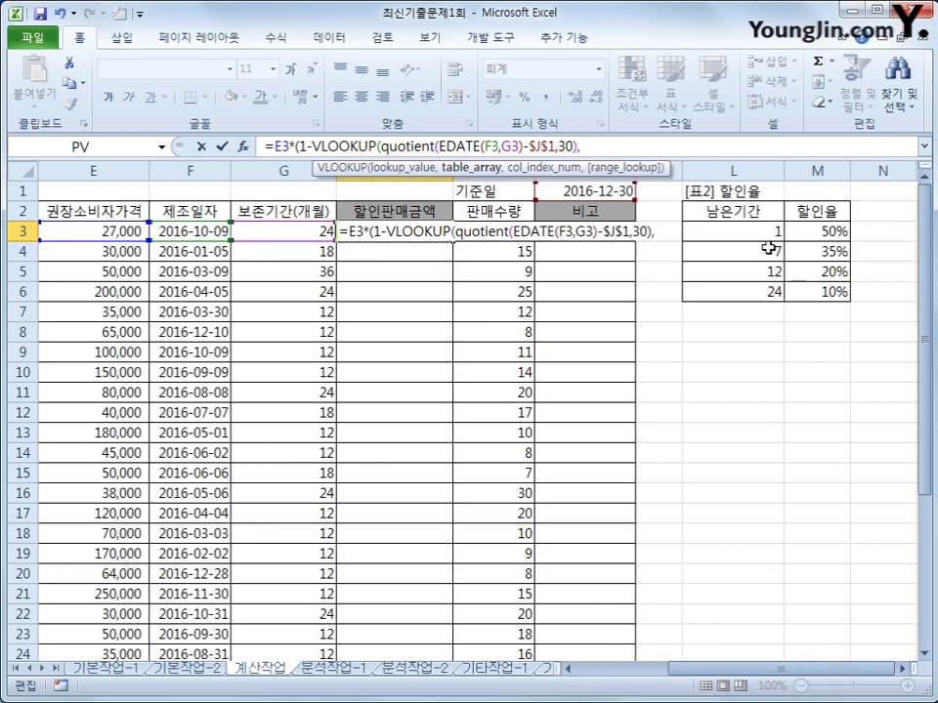
drag(733, 233, 817, 293)
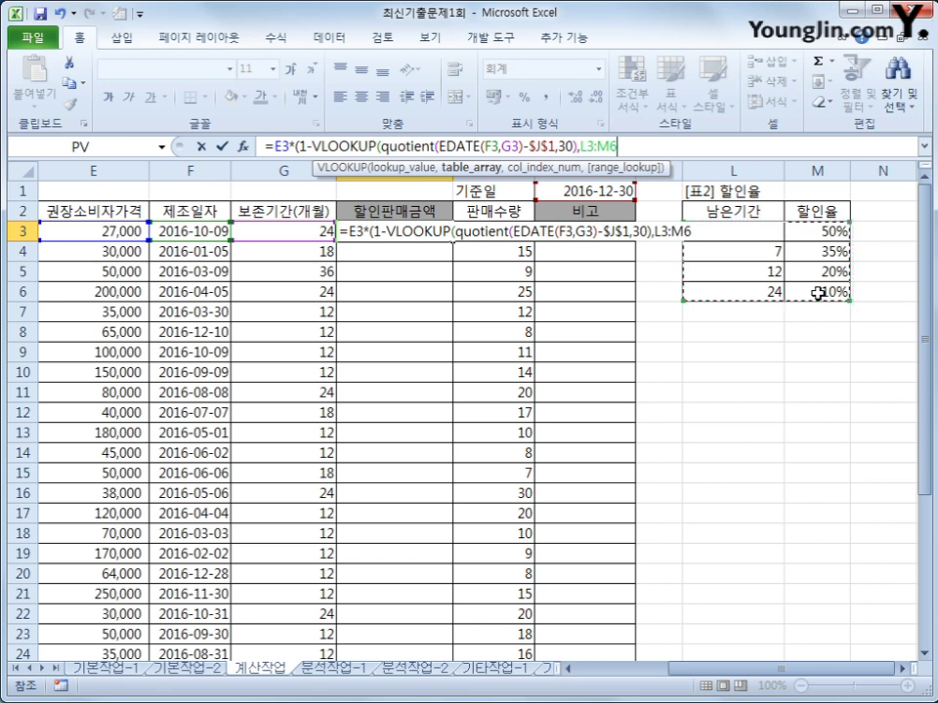
key(F4)
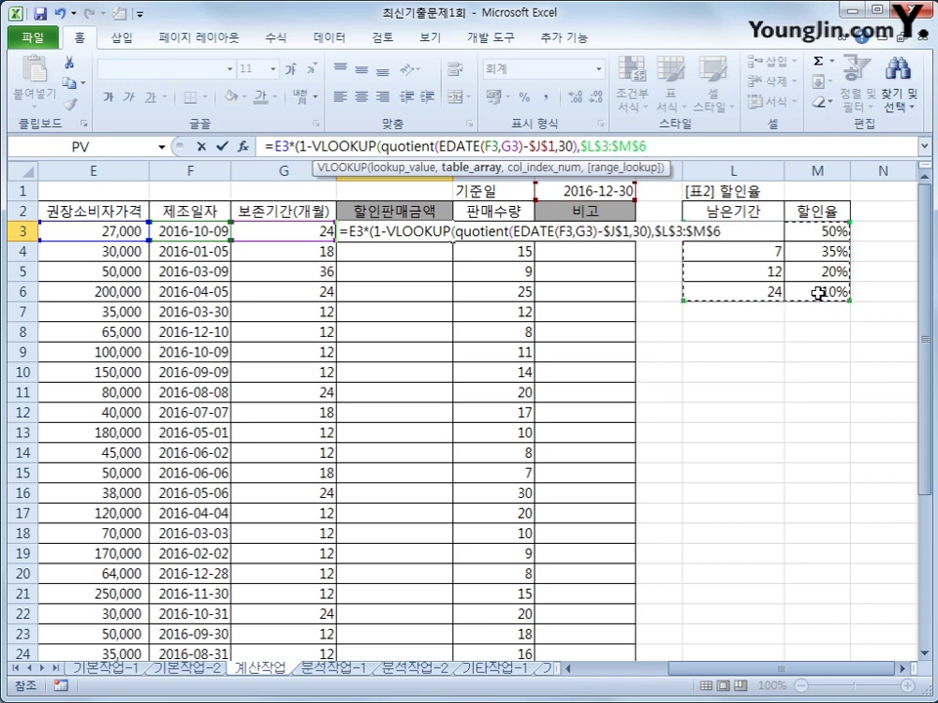
text(,)
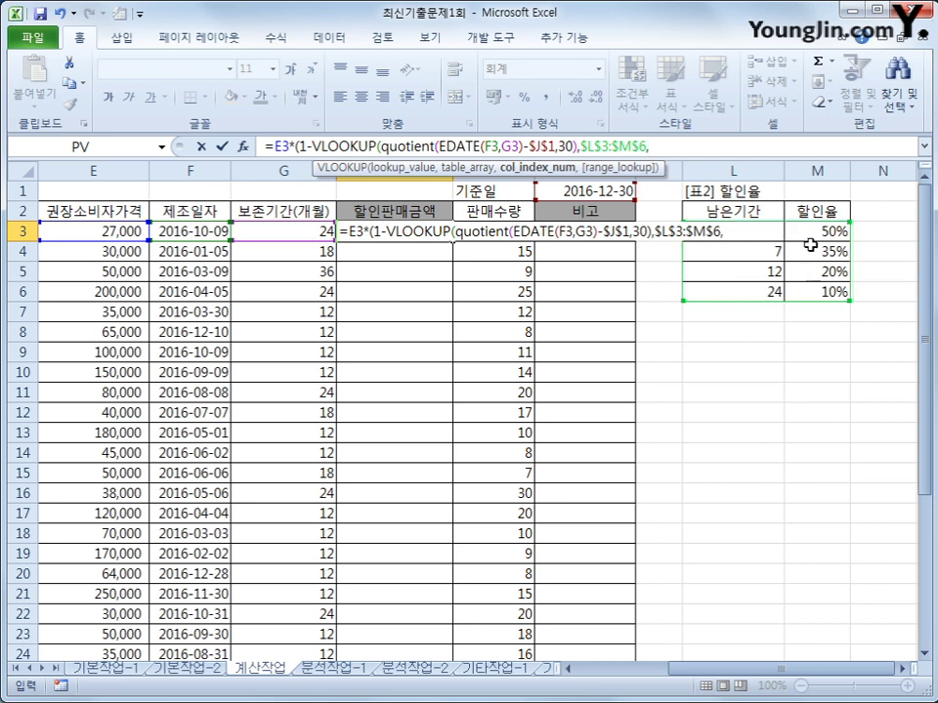
text(2))
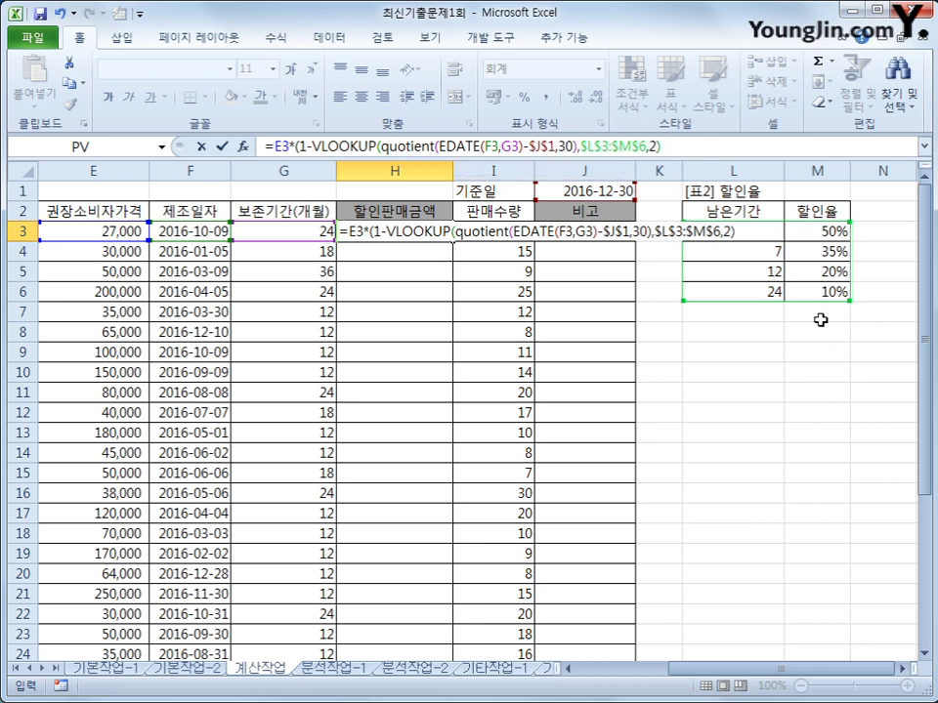
- Close and enter the H3 formula, and fill it down the 할인판매금액 column to H26
text())
key(Return)
key(Up)
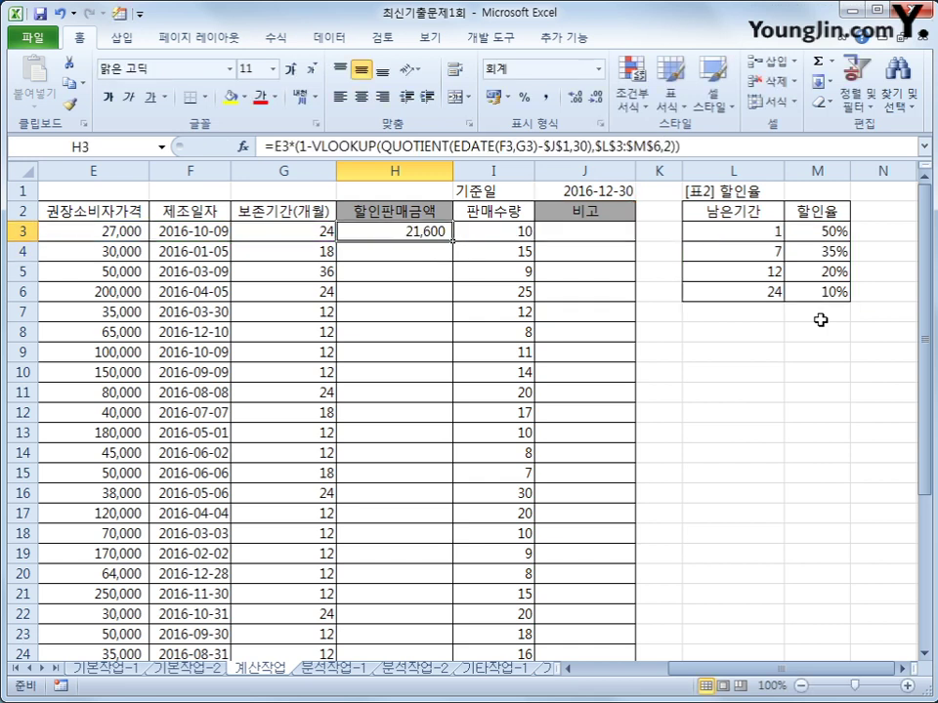
double_click(452, 240)
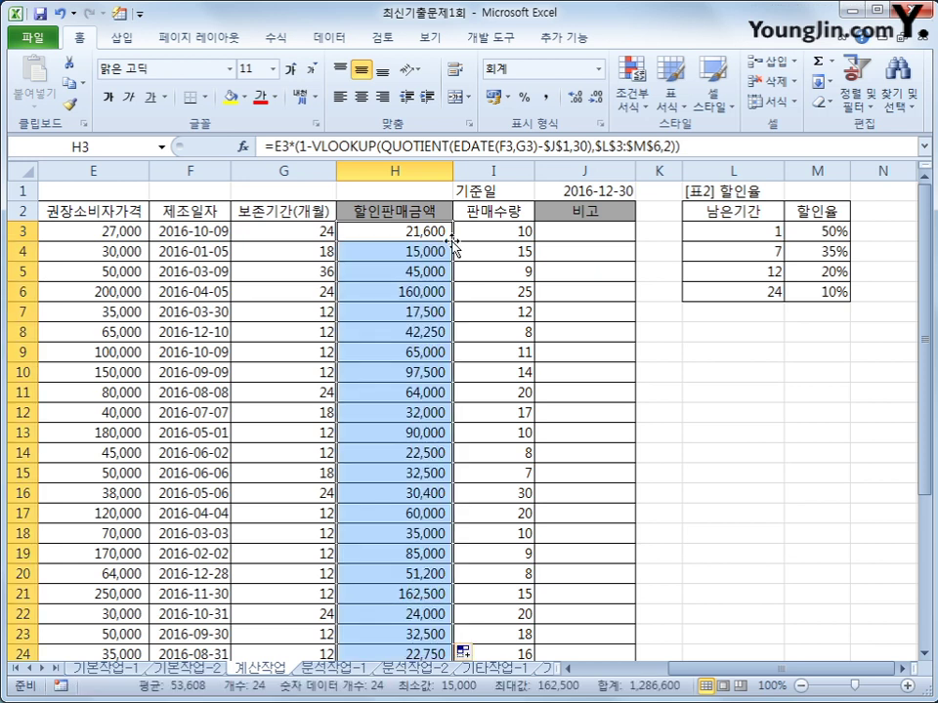
- Review the filled 할인판매금액 column and the QUOTIENT and EDATE parts of the H3 formula
scroll(479, 249, down, 1)
scroll(479, 250, up, 1)
click(433, 232)
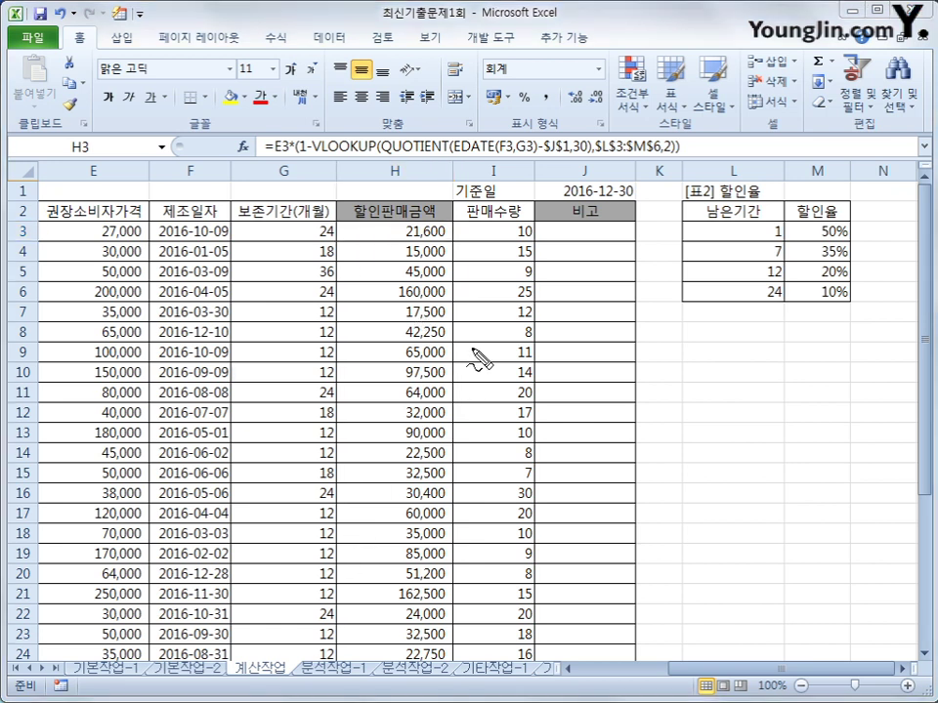
drag(383, 153, 583, 156)
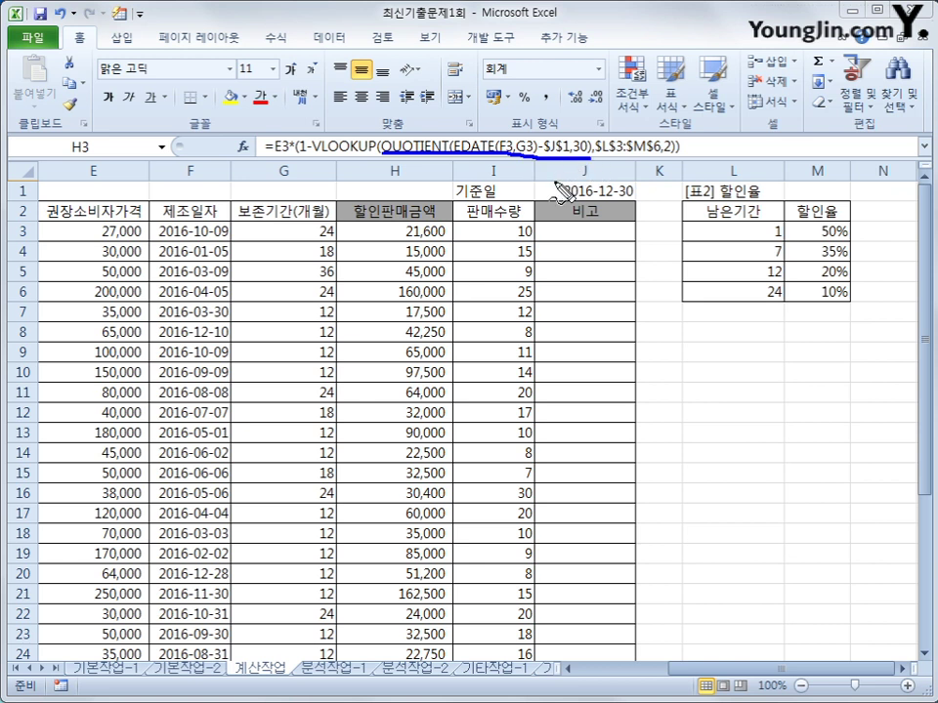
mouse_move(486, 128)
mouse_down()
mouse_move(469, 148)
mouse_move(489, 134)
mouse_move(491, 156)
mouse_move(419, 136)
mouse_move(448, 166)
mouse_up()
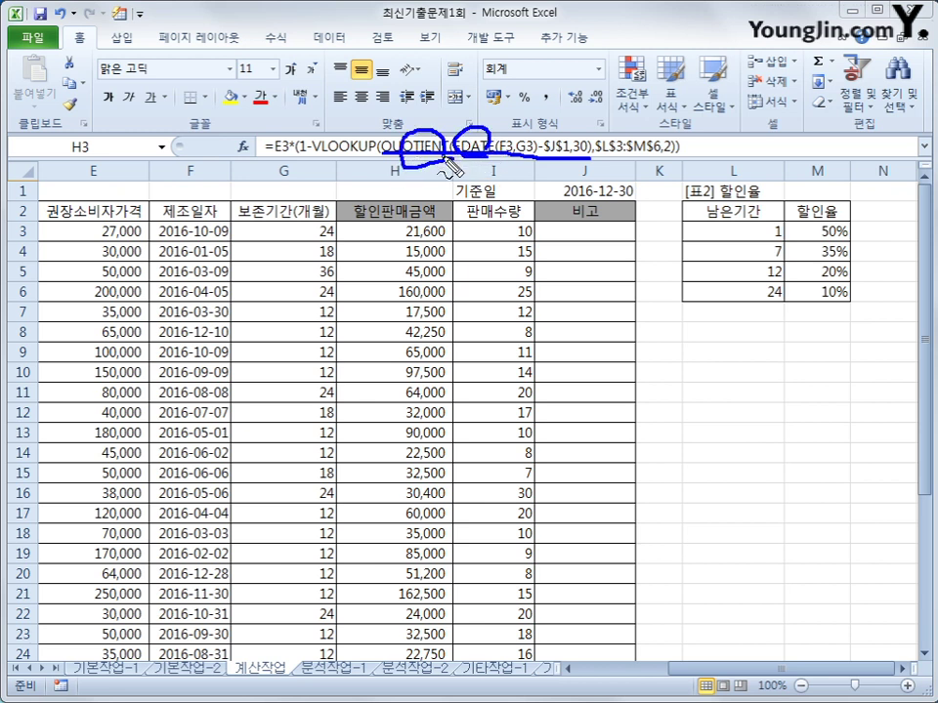
key(Escape)
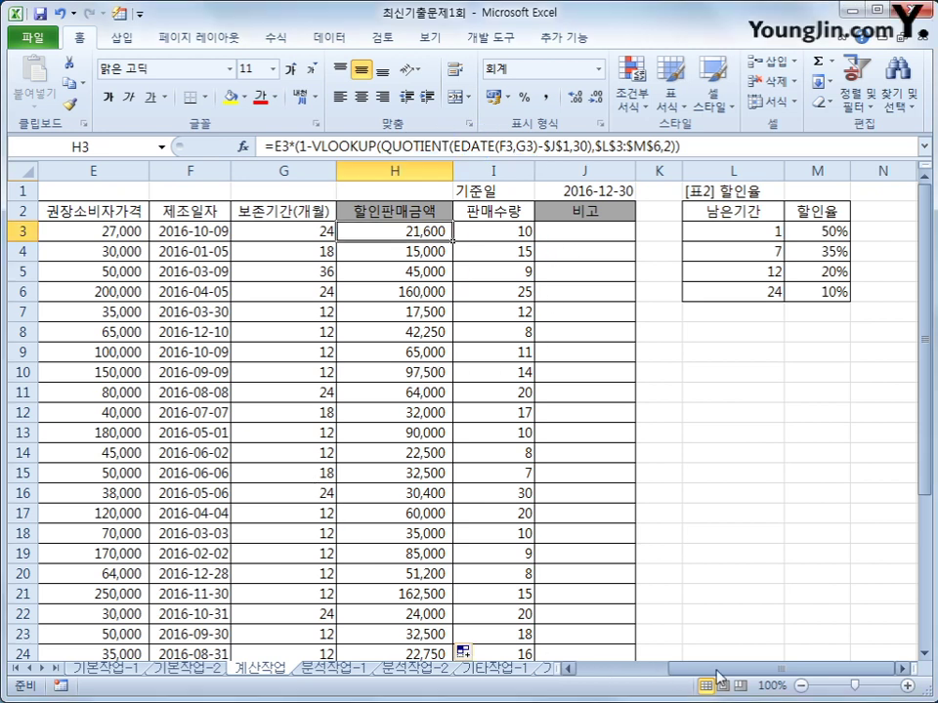
- Start a SUMIFS formula in cell B30 of [표3], where 건강보조제 meets 풀모원
drag(691, 673, 611, 672)
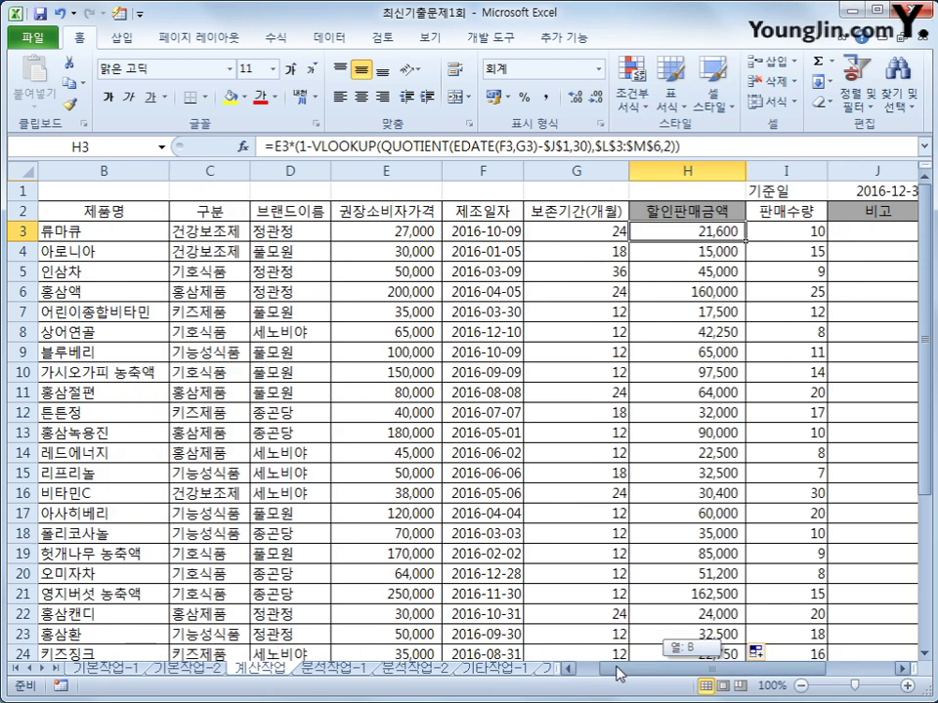
click(270, 221)
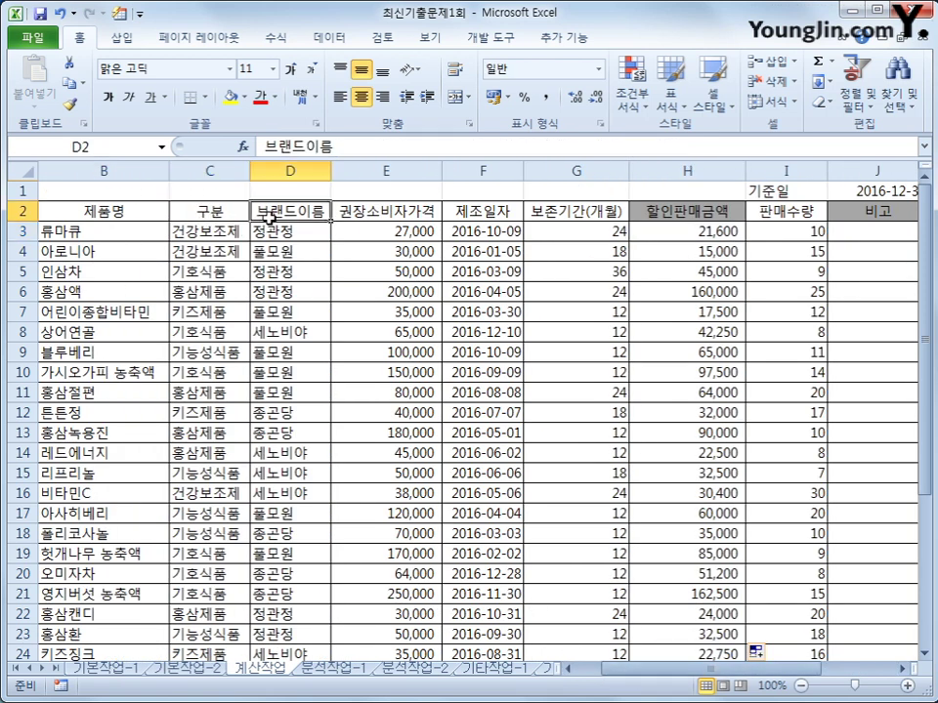
click(796, 213)
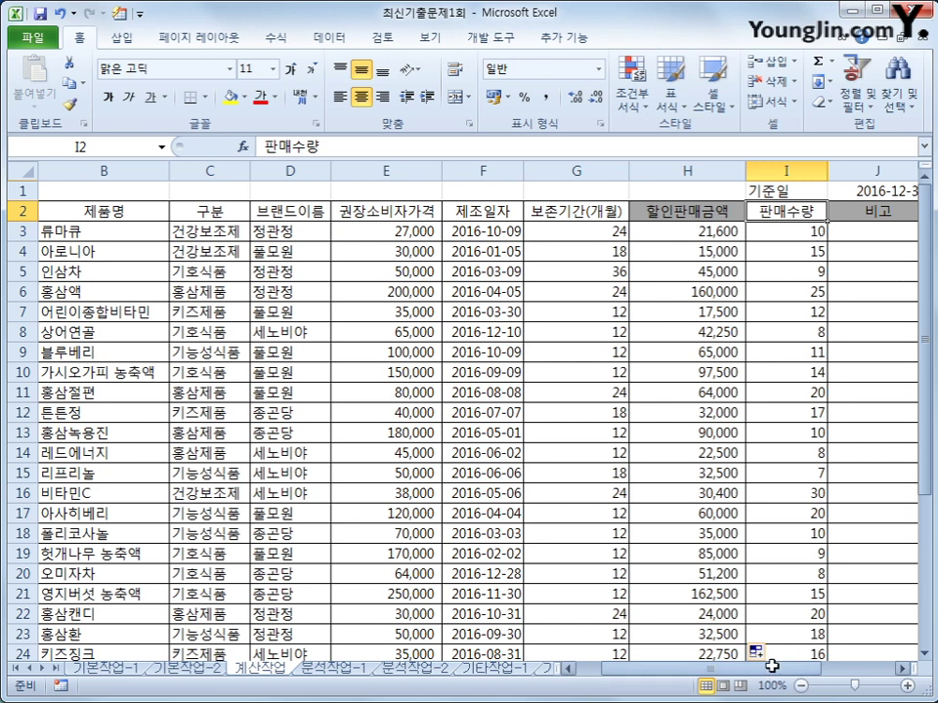
scroll(341, 504, down, 5)
drag(665, 674, 606, 674)
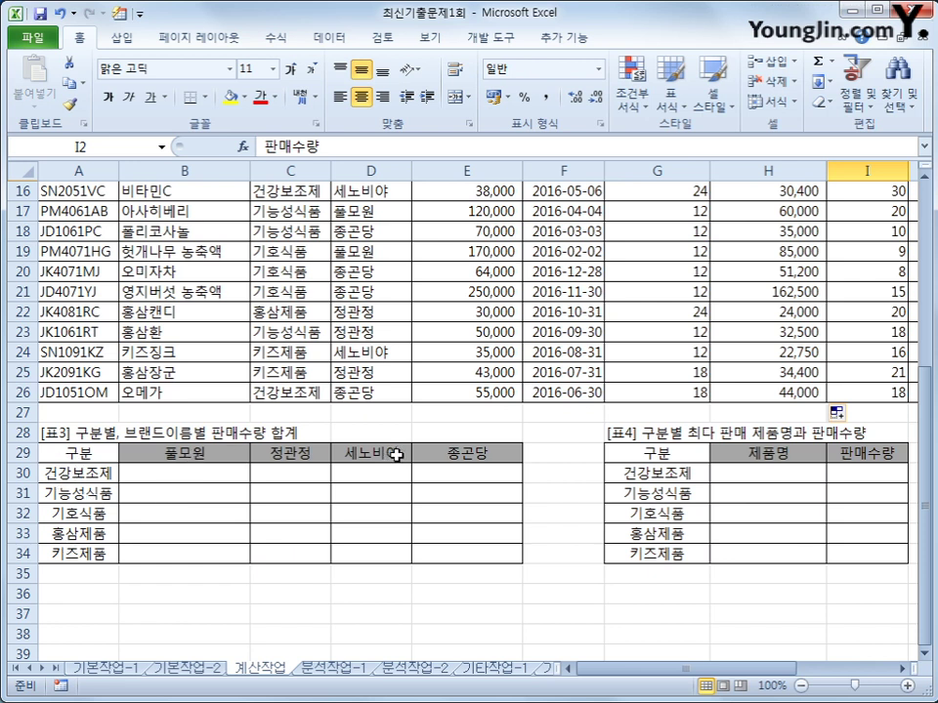
click(227, 472)
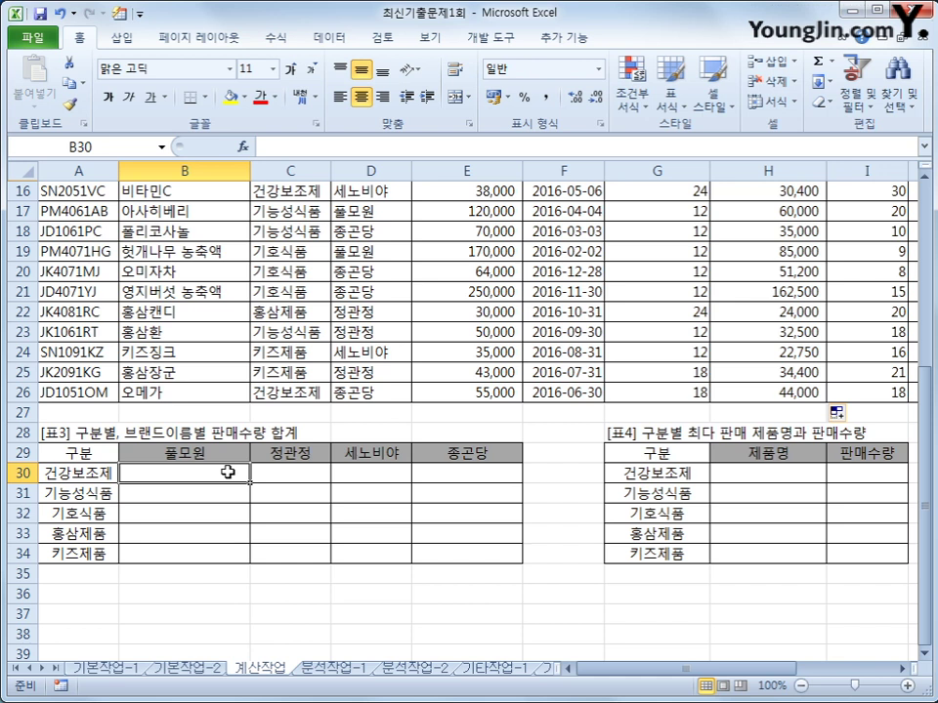
text(=s)
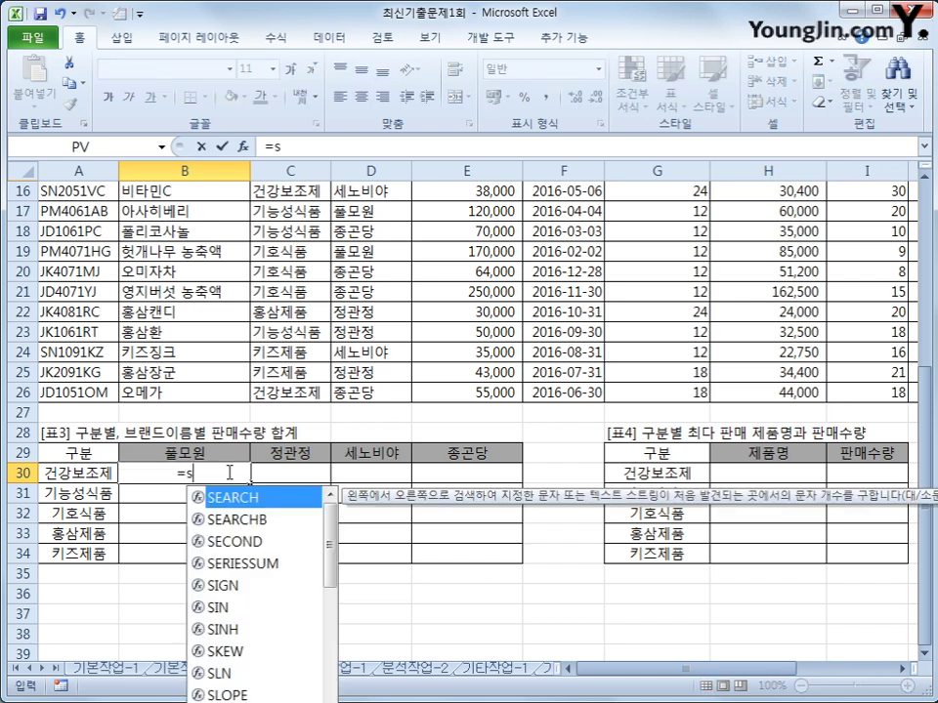
text(umifs)
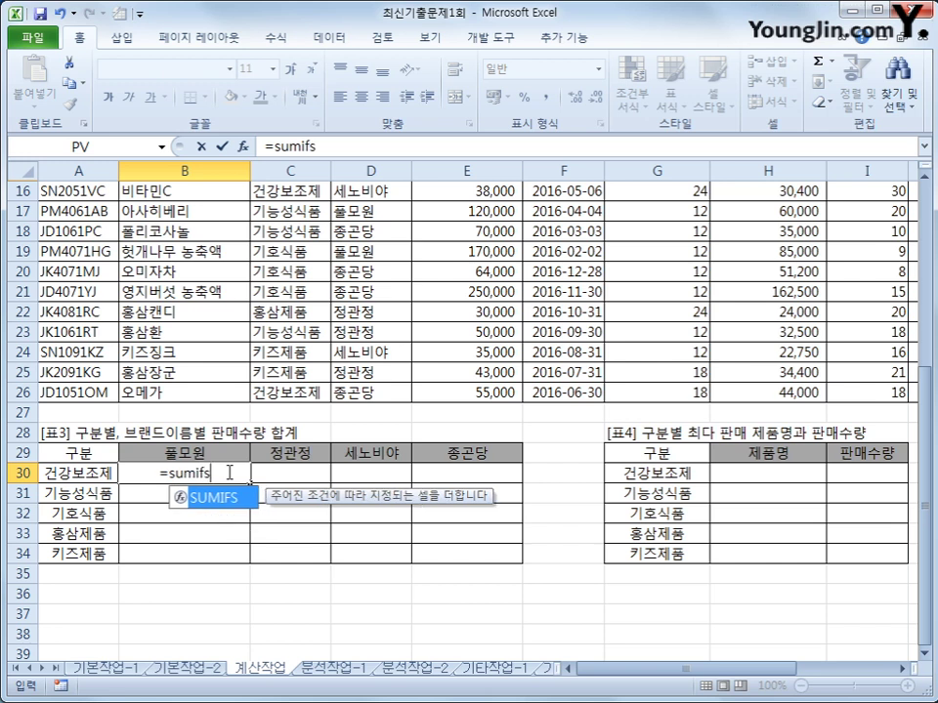
text(()
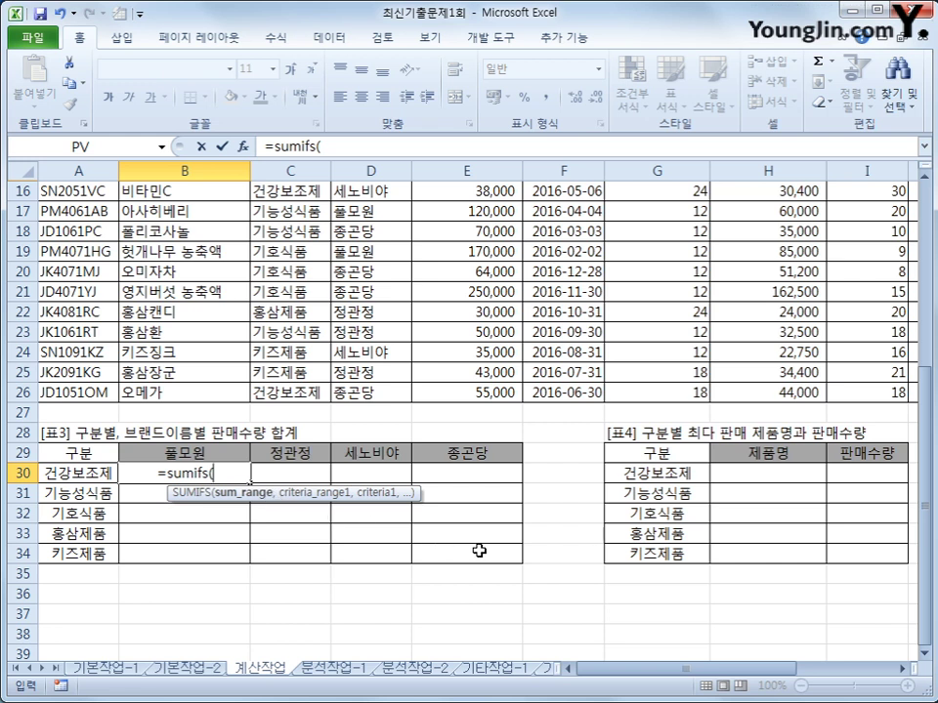
- Set the SUMIFS sum range to the 판매수량 data of [표1] as the absolute range $I$3:$I$26
scroll(609, 541, up, 5)
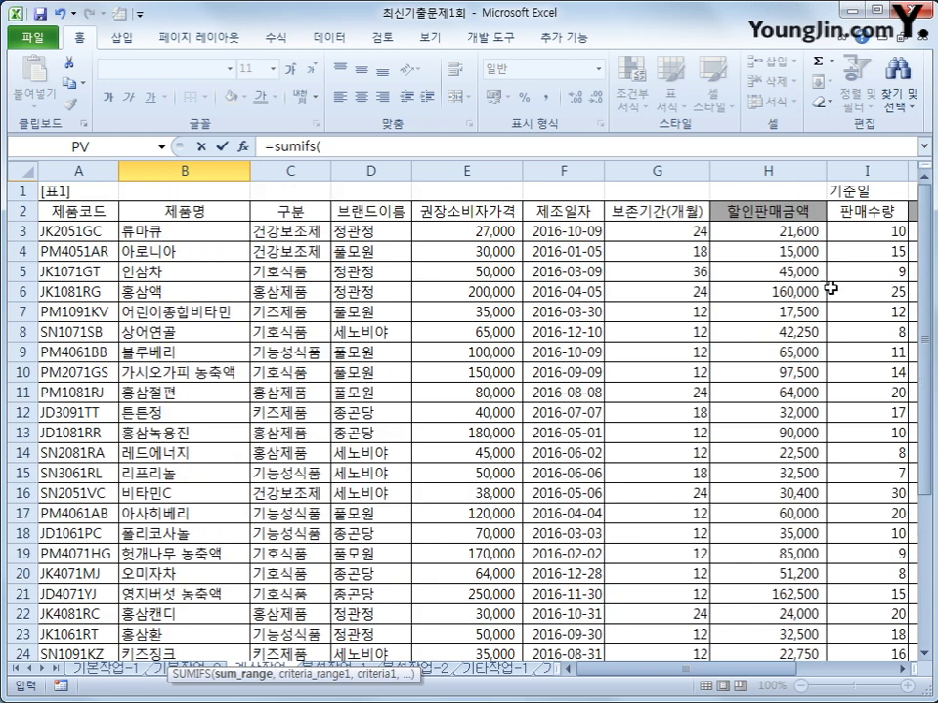
drag(854, 232, 873, 622)
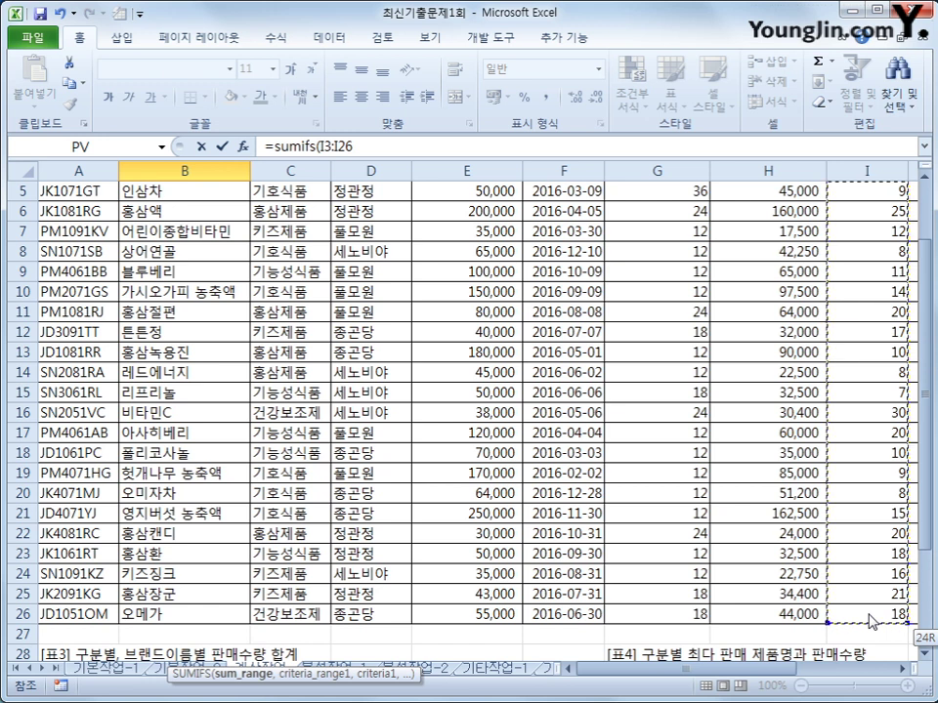
key(F4)
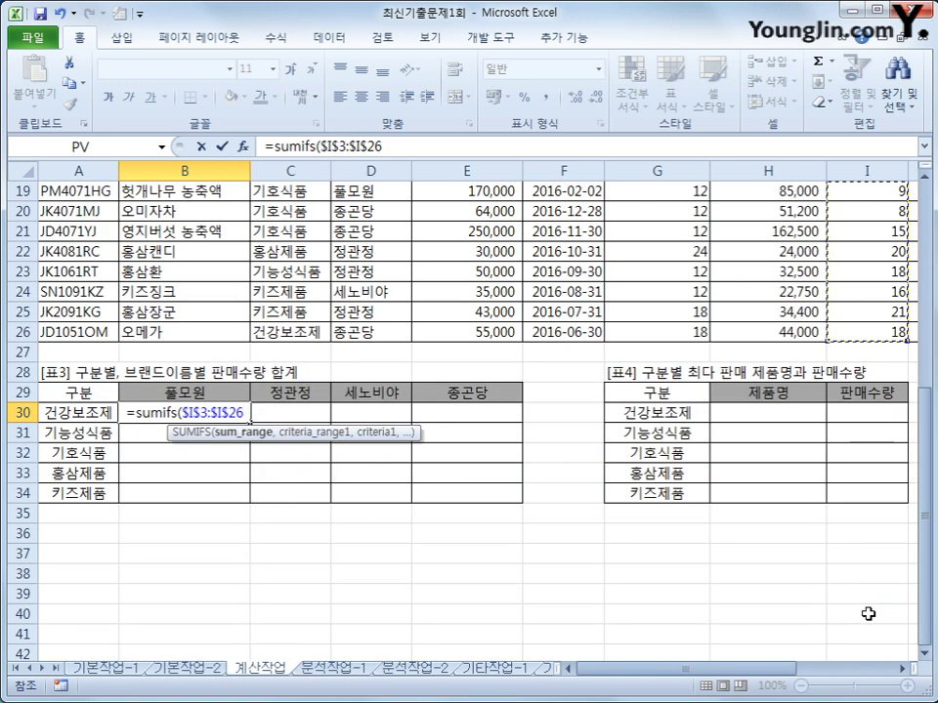
text(,)
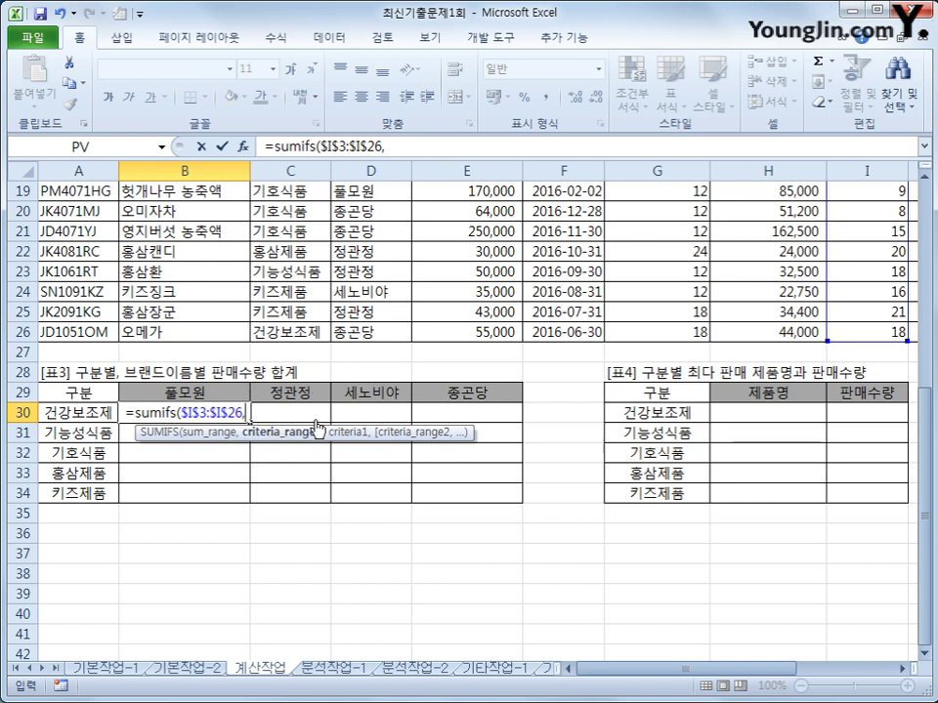
- Set the first criteria range to the 구분 data of [표1] as the absolute range $C$3:$C$26
scroll(169, 411, up, 3)
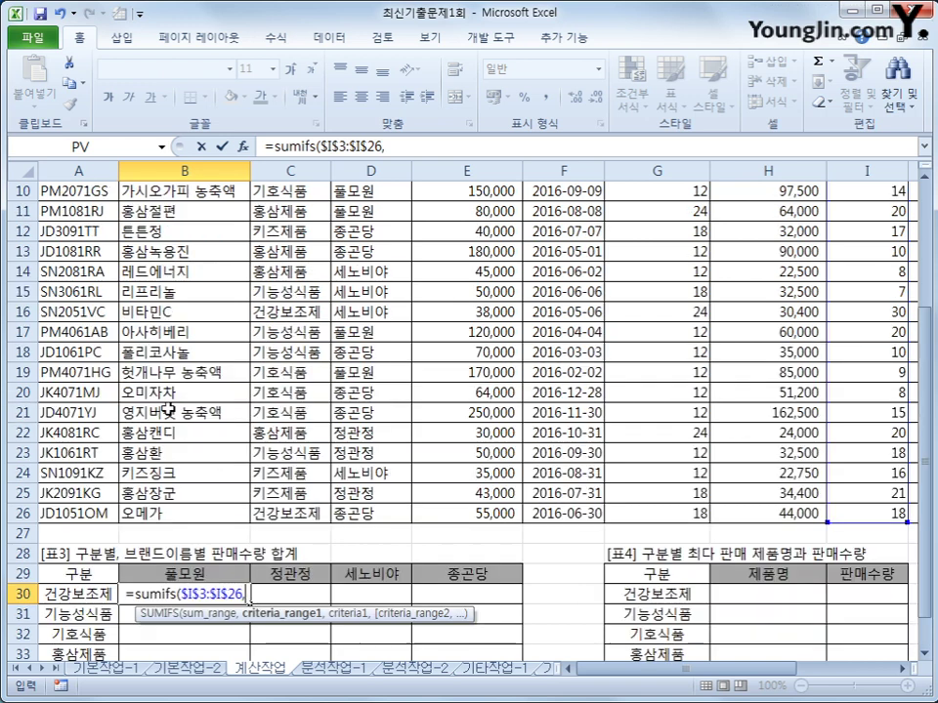
scroll(169, 412, up, 3)
drag(293, 231, 311, 620)
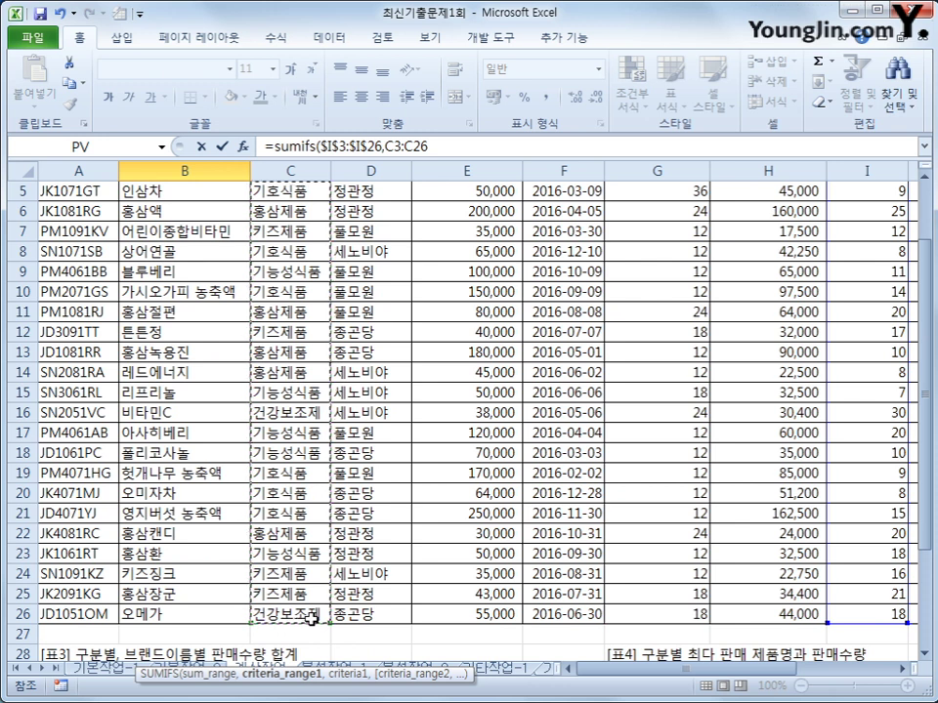
key(F4)
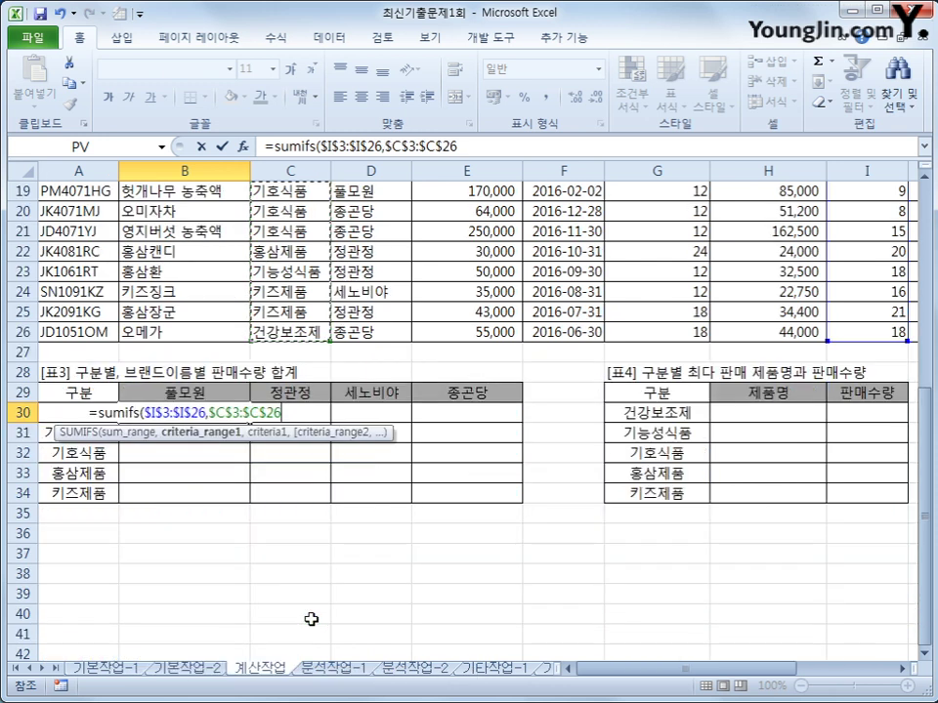
text(,)
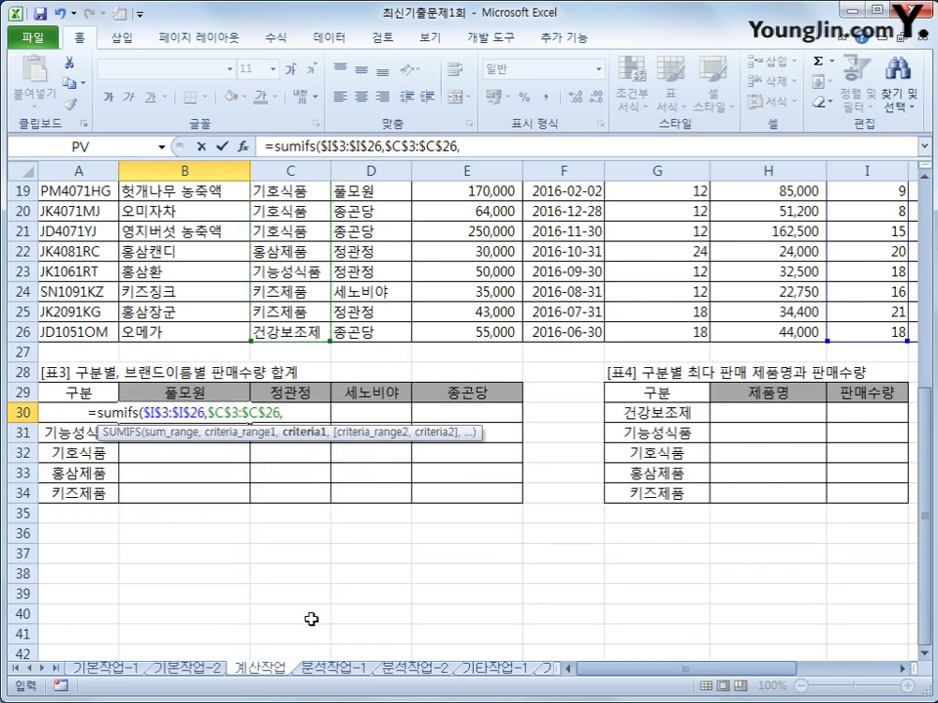
- Set the first criterion to the 건강보조제 label with the column-locked mixed reference $A30
key(Left)
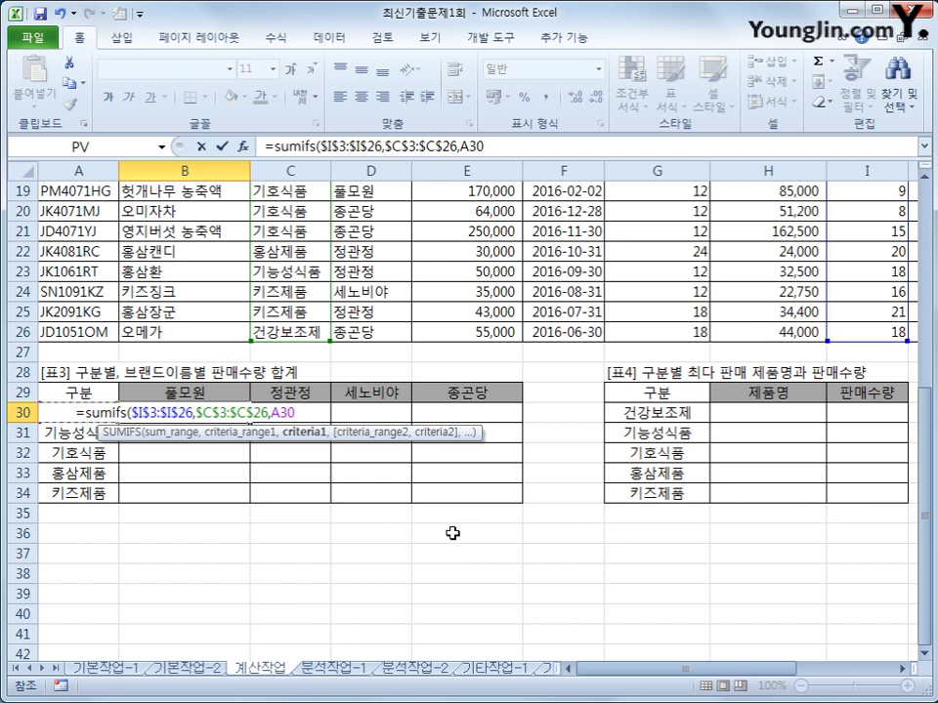
key(F4)
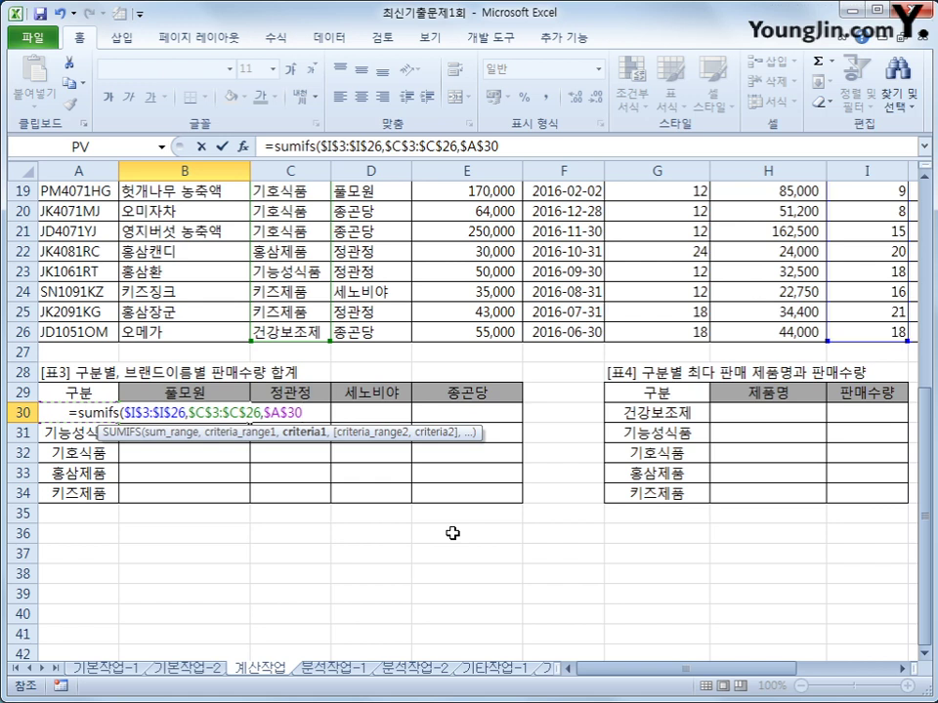
key(F4)
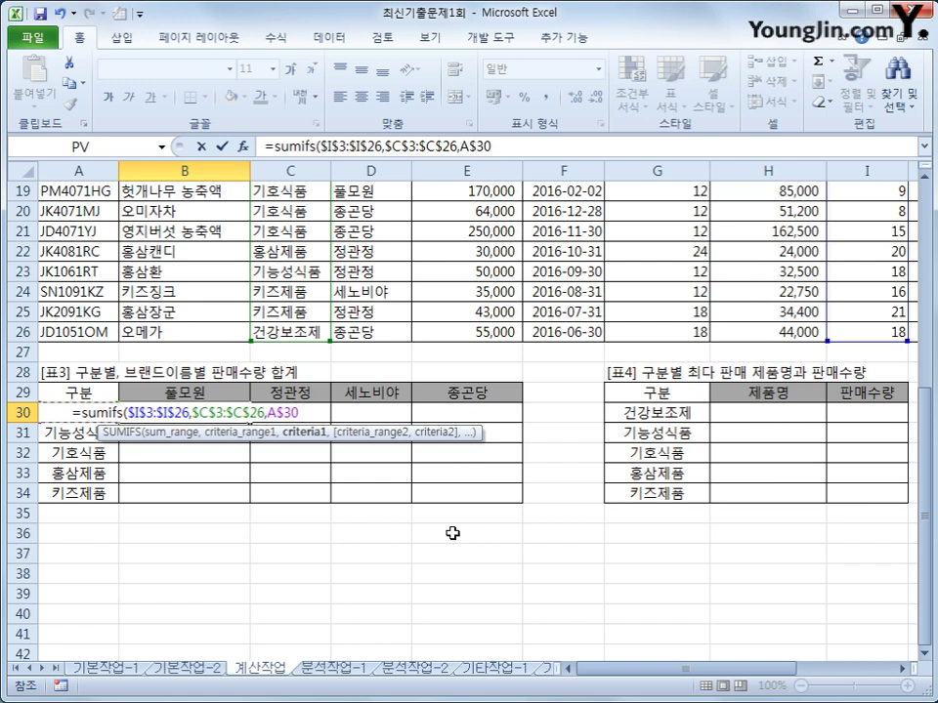
key(F4)
text(,)
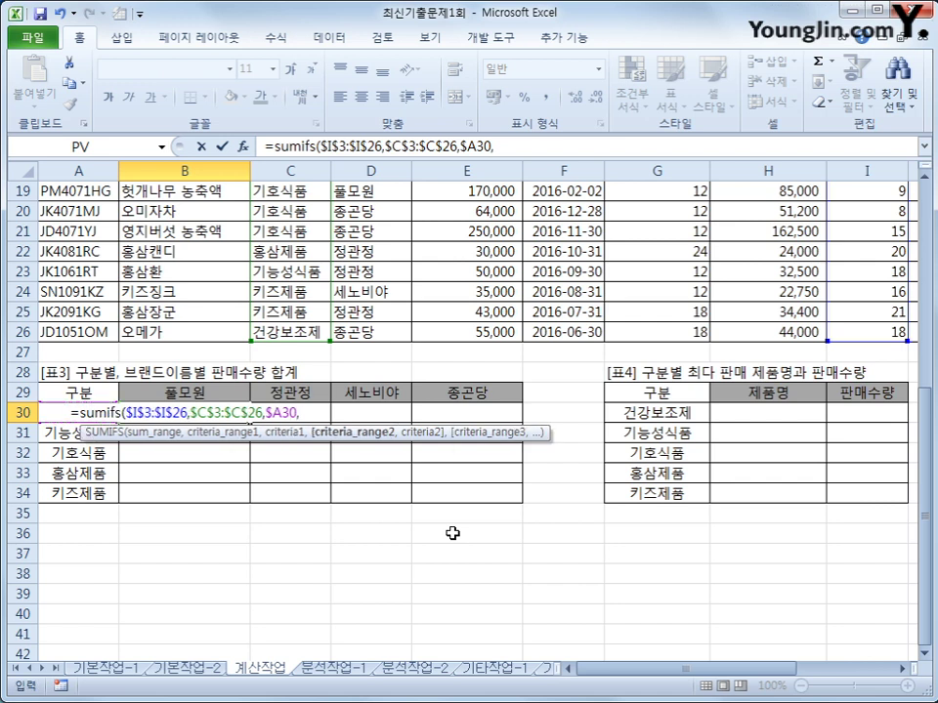
- Add the second SUMIFS condition with the 브랜드이름 range $D$3:$D$26 and the row-locked criterion B$29
scroll(452, 534, up, 6)
drag(341, 231, 347, 617)
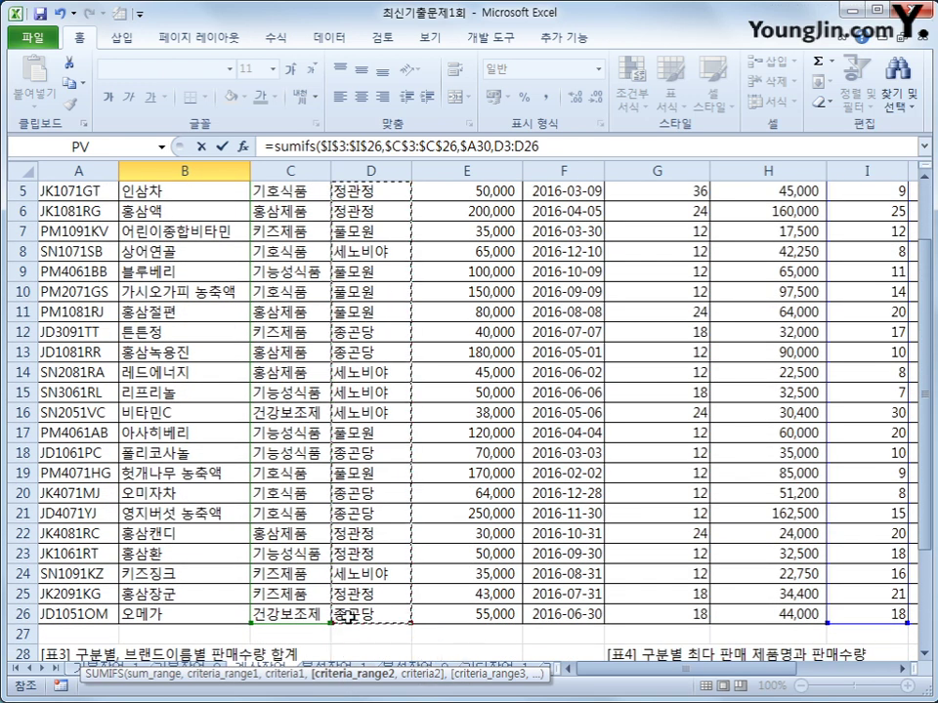
key(F4)
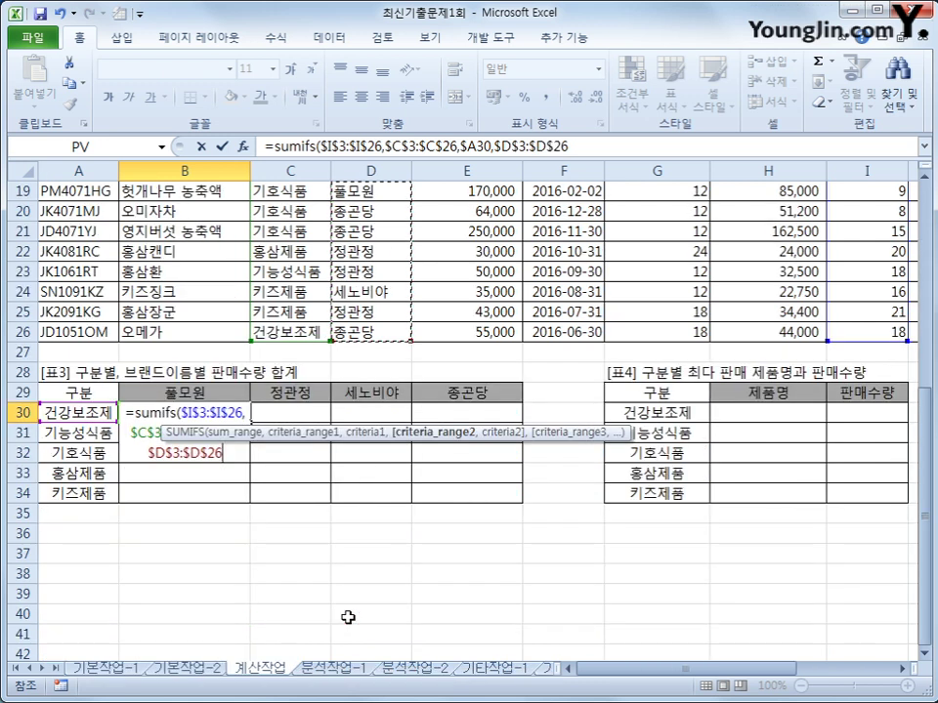
text(,)
click(195, 391)
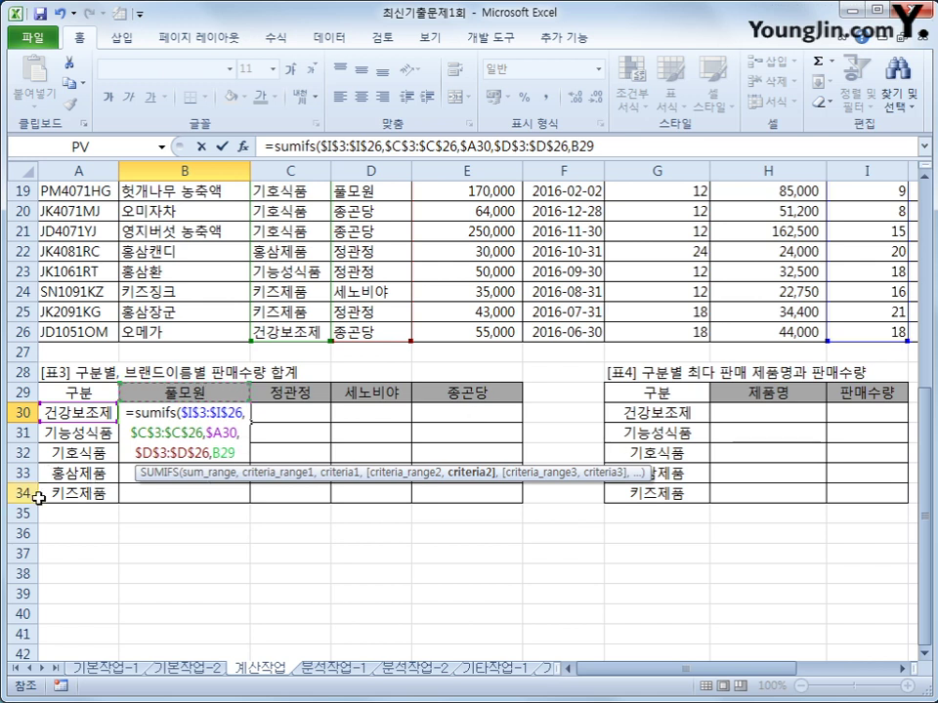
key(F4)
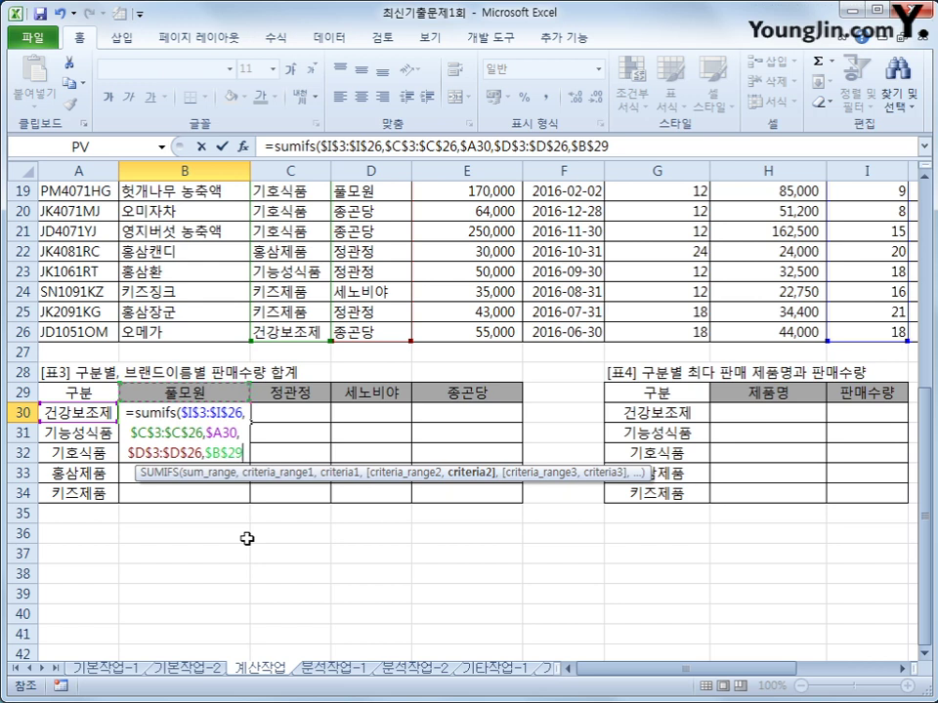
key(F4)
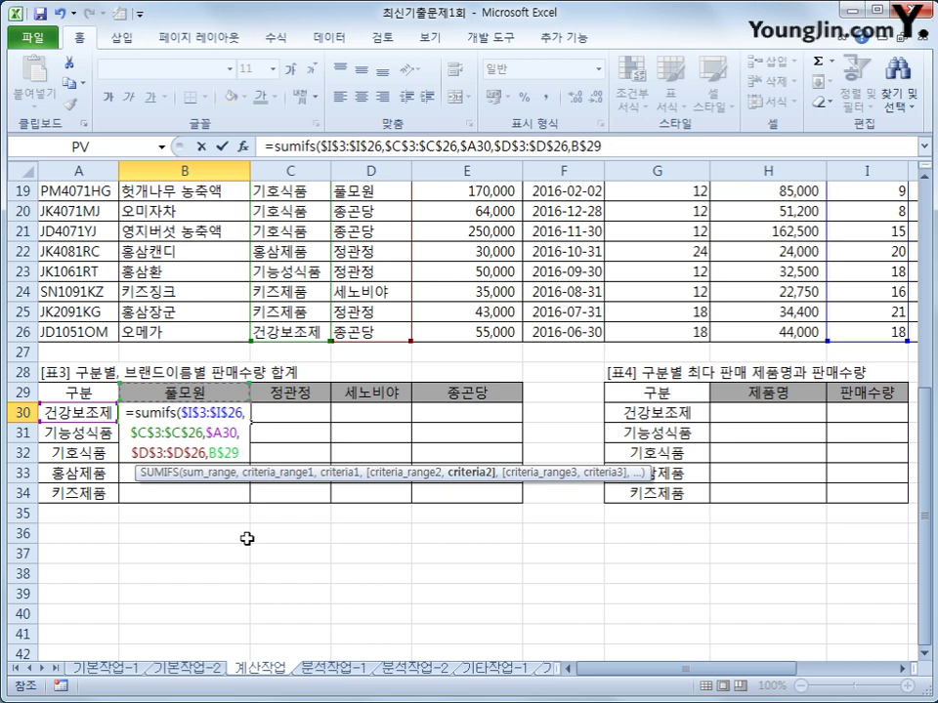
- Close and enter the B30 formula, and fill it across [표3] over B30:E34
text())
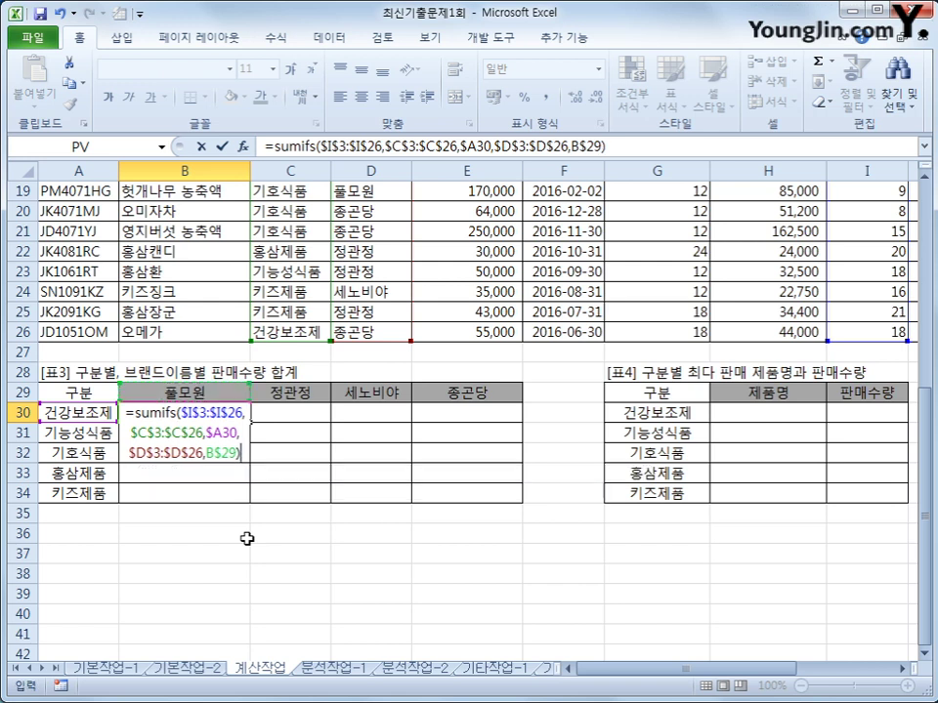
key(Return)
key(Up)
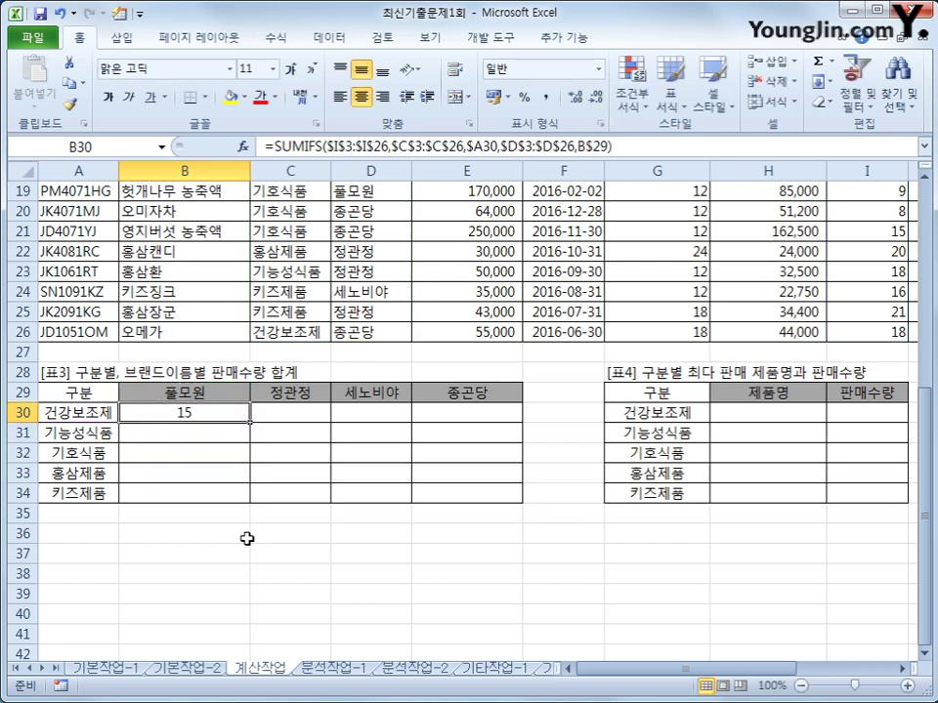
drag(250, 423, 509, 502)
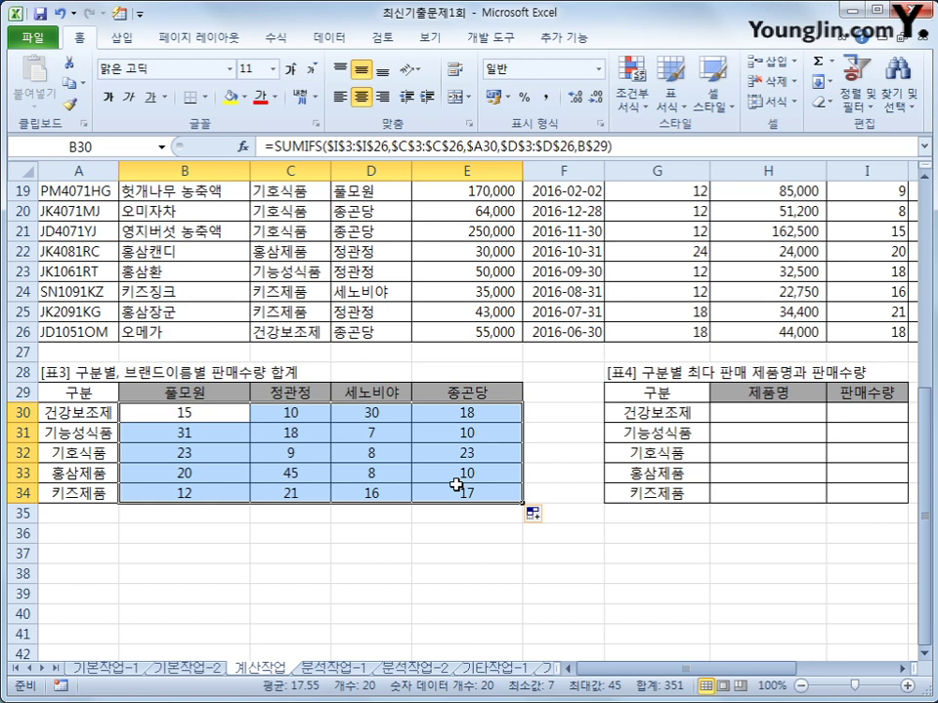
- Start an INDEX formula in cell H30, the 제품명 cell for 건강보조제 in [표4]
click(739, 408)
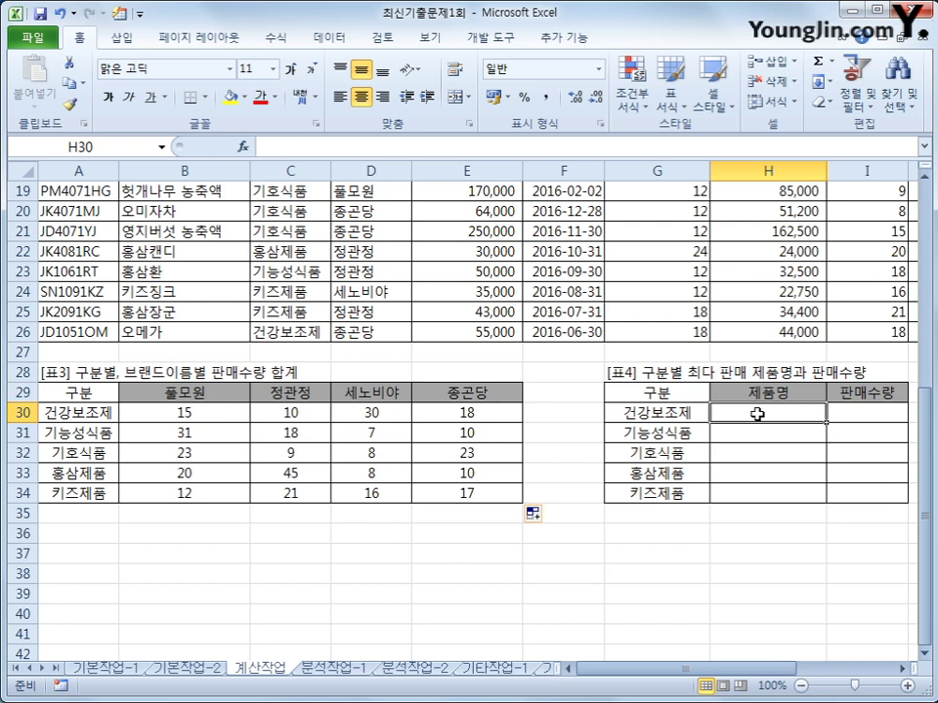
click(843, 418)
click(801, 408)
text(=ind)
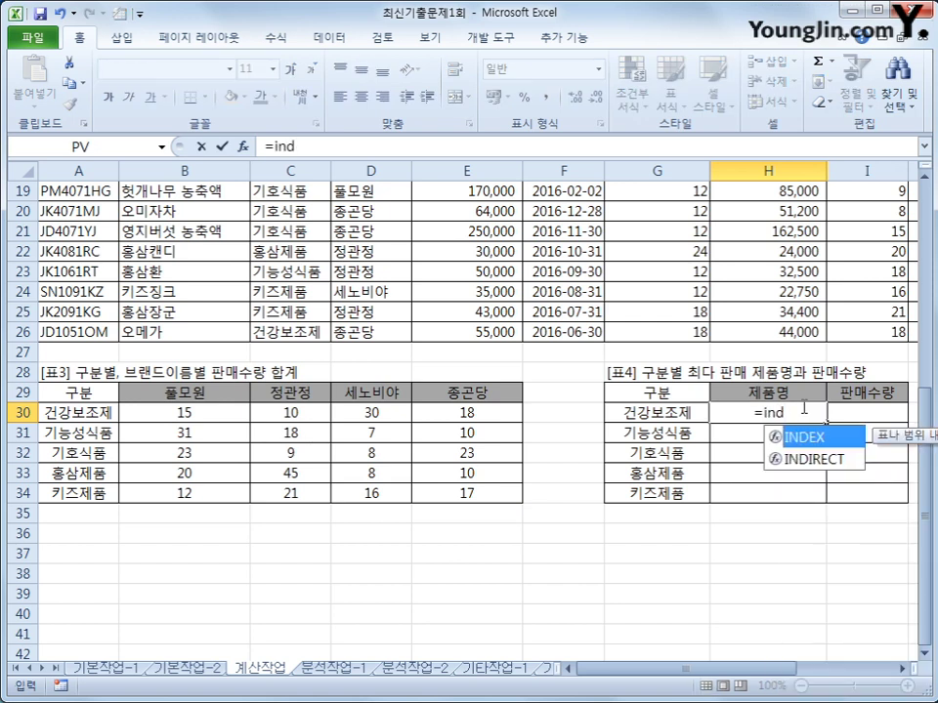
key(Tab)
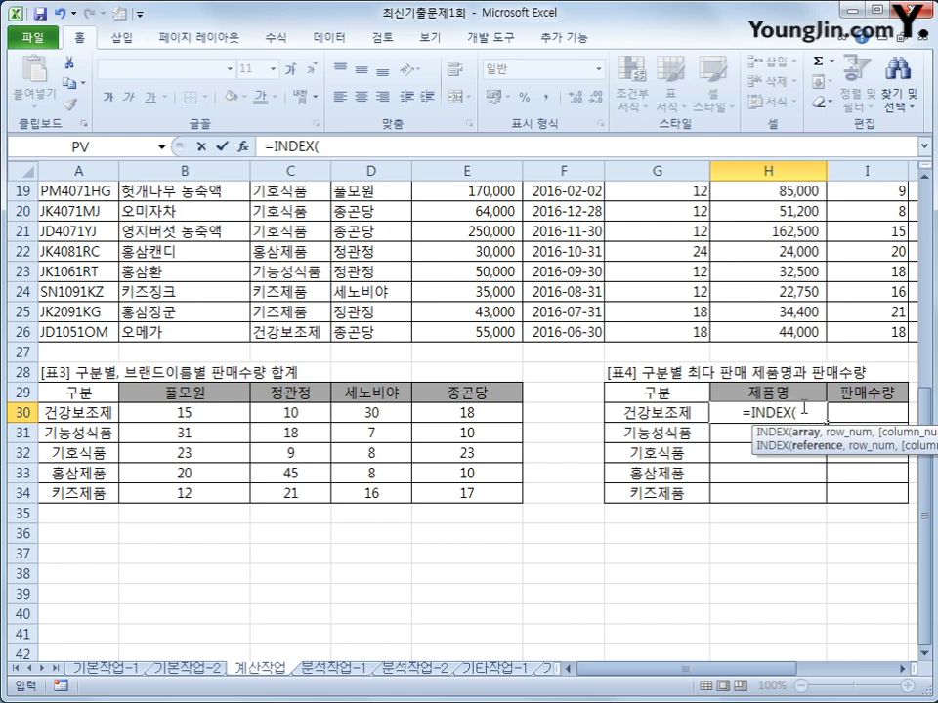
scroll(803, 409, up, 6)
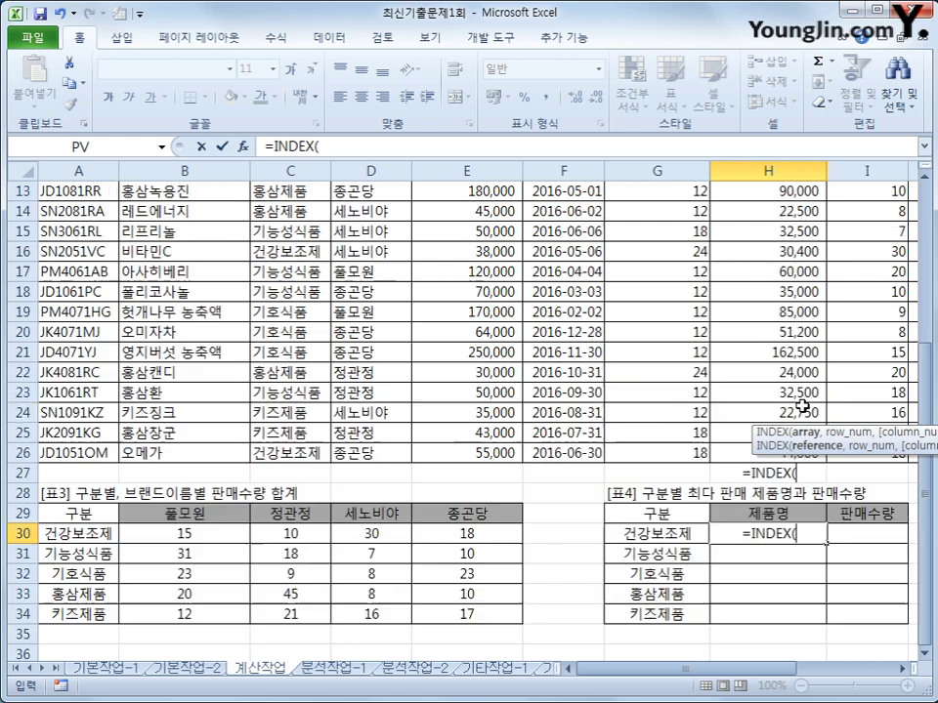
drag(152, 235, 166, 617)
scroll(280, 566, up, 2)
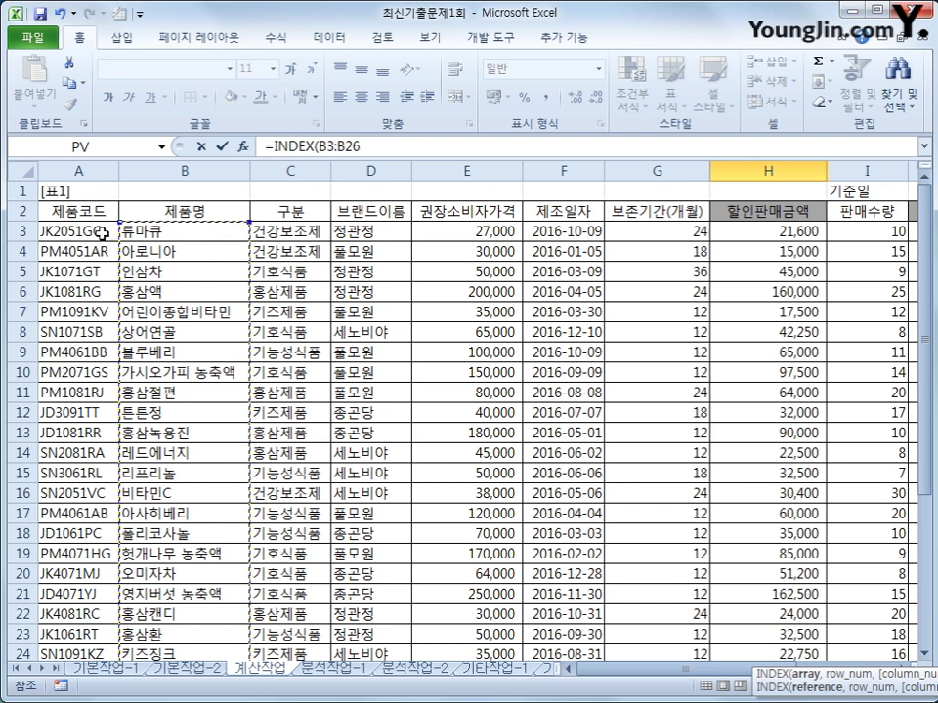
- Set the INDEX array in H30 to the whole [표1] data range as the absolute reference $A$3:$I$26
click(102, 233)
drag(102, 234, 877, 656)
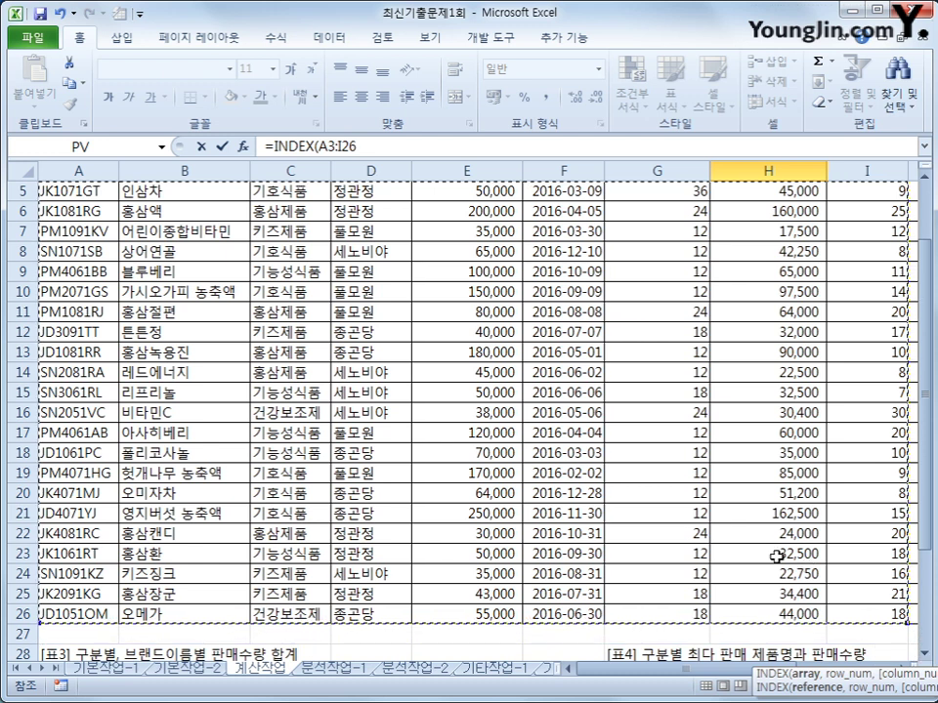
scroll(601, 561, down, 2)
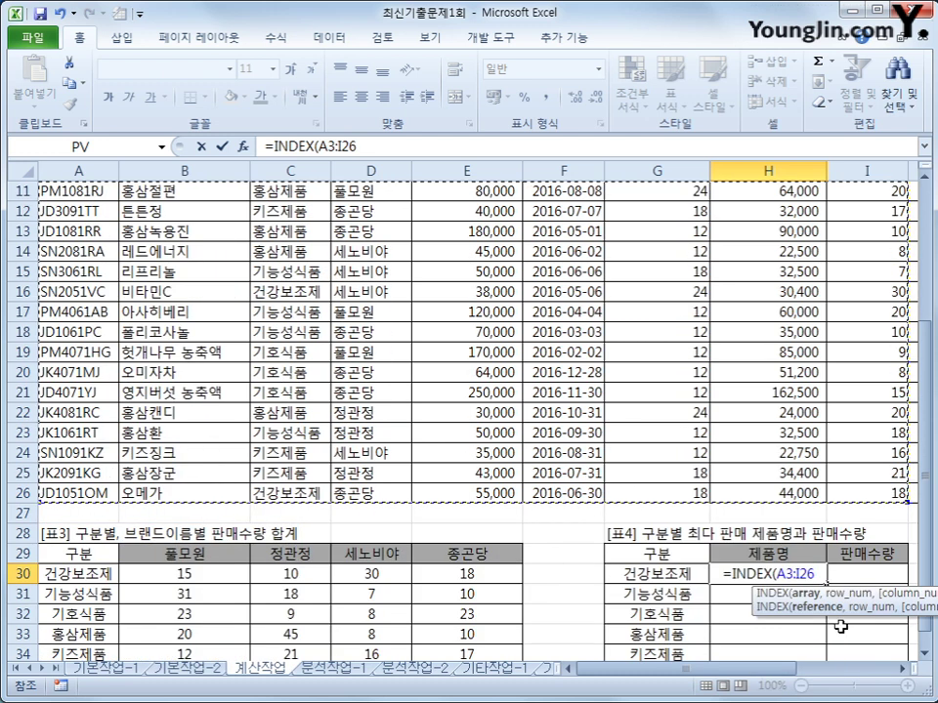
scroll(586, 455, up, 3)
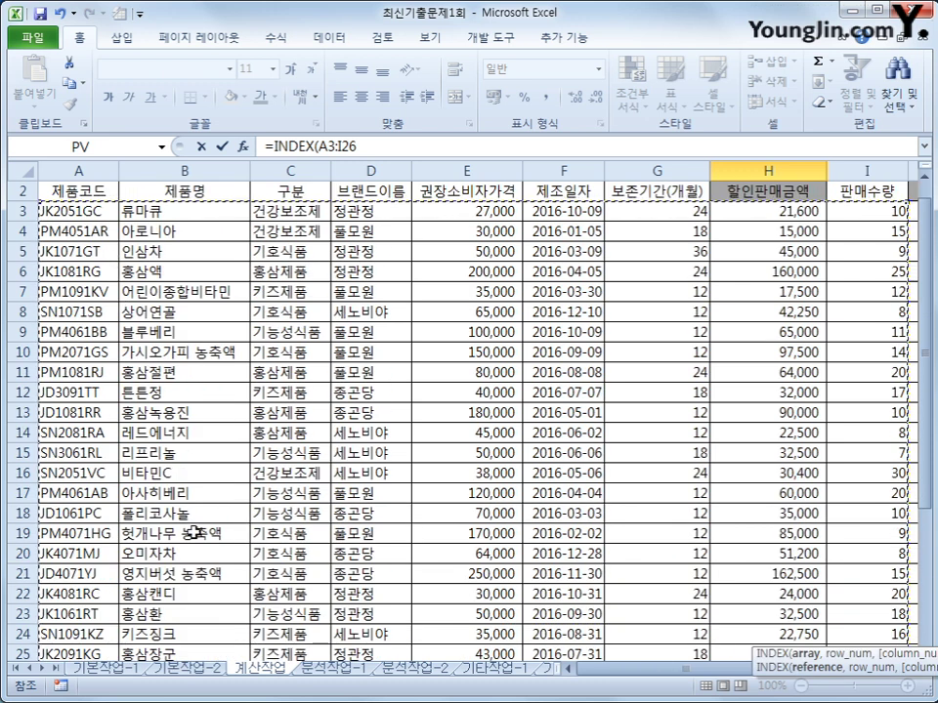
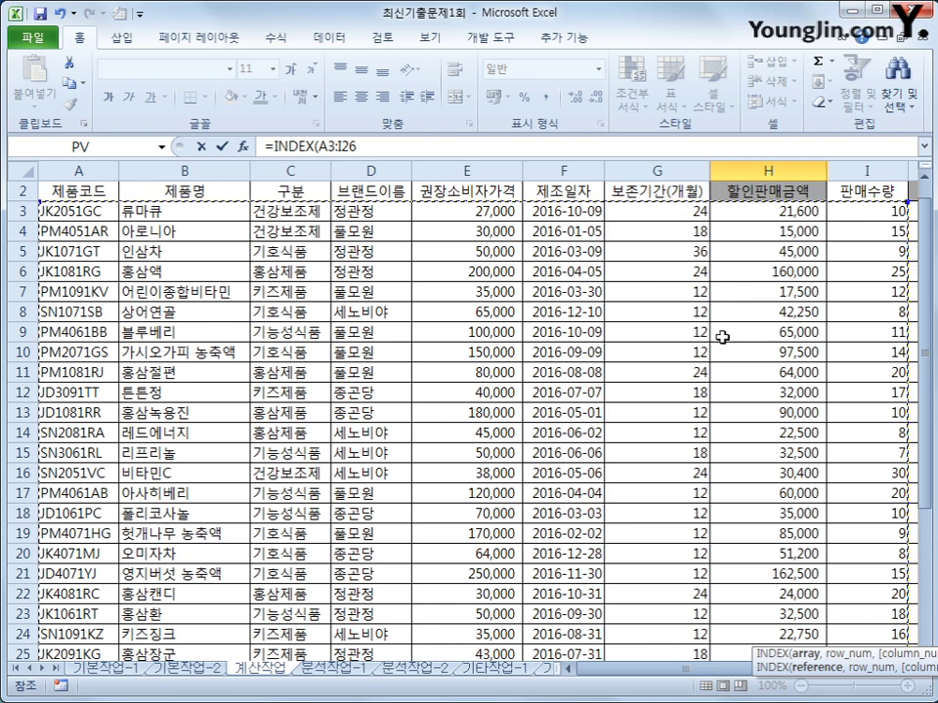
scroll(722, 337, down, 1)
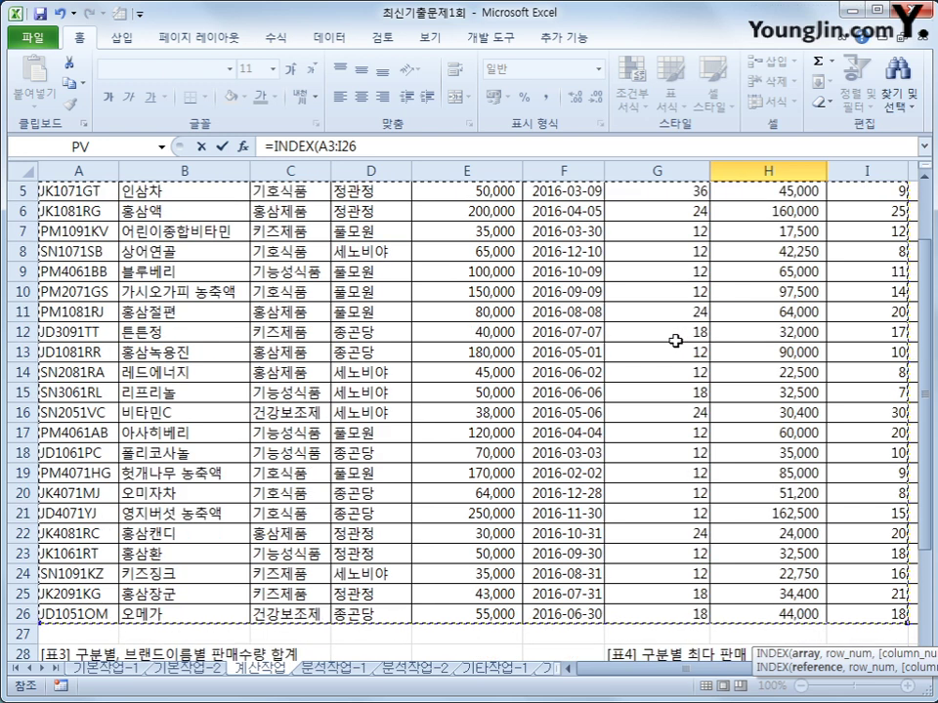
key(F4)
scroll(675, 340, down, 5)
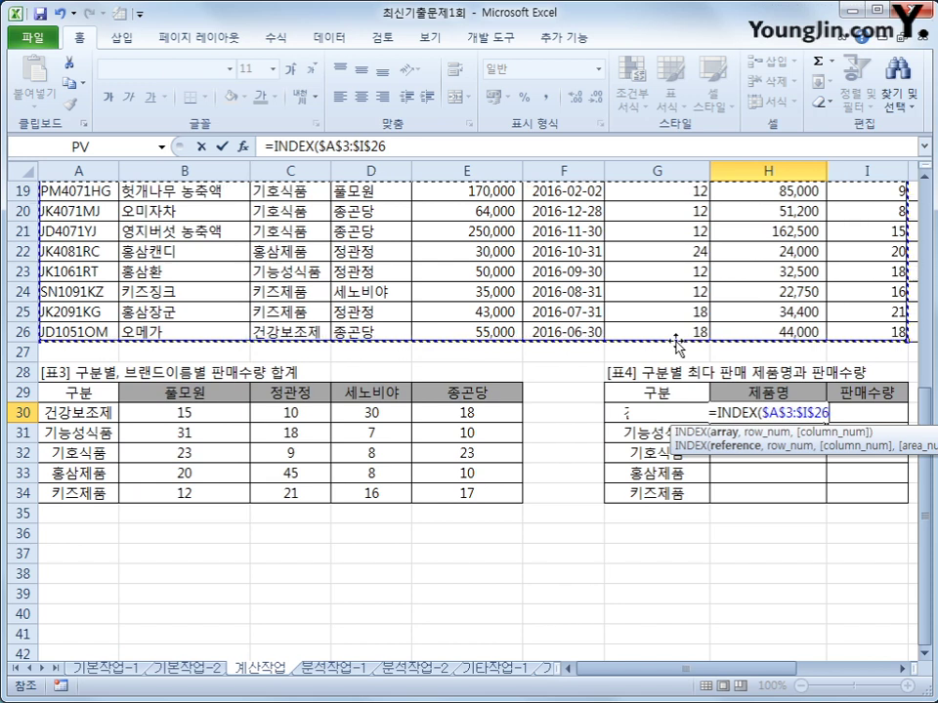
text(,)
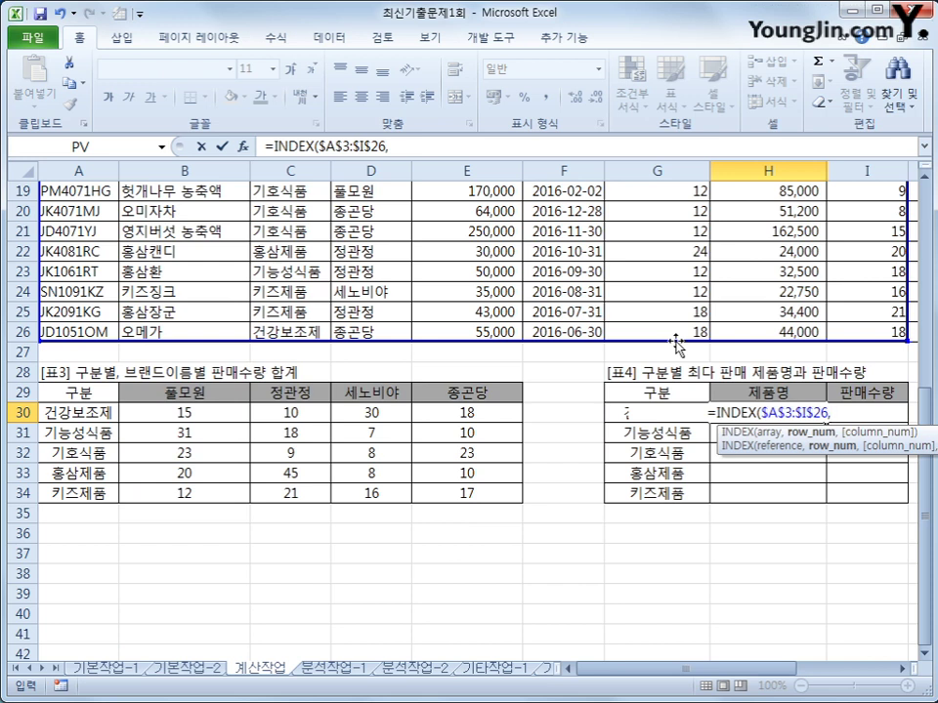
- Start a MATCH function as the INDEX row number, with a nested MAX function as its lookup value
scroll(676, 341, up, 2)
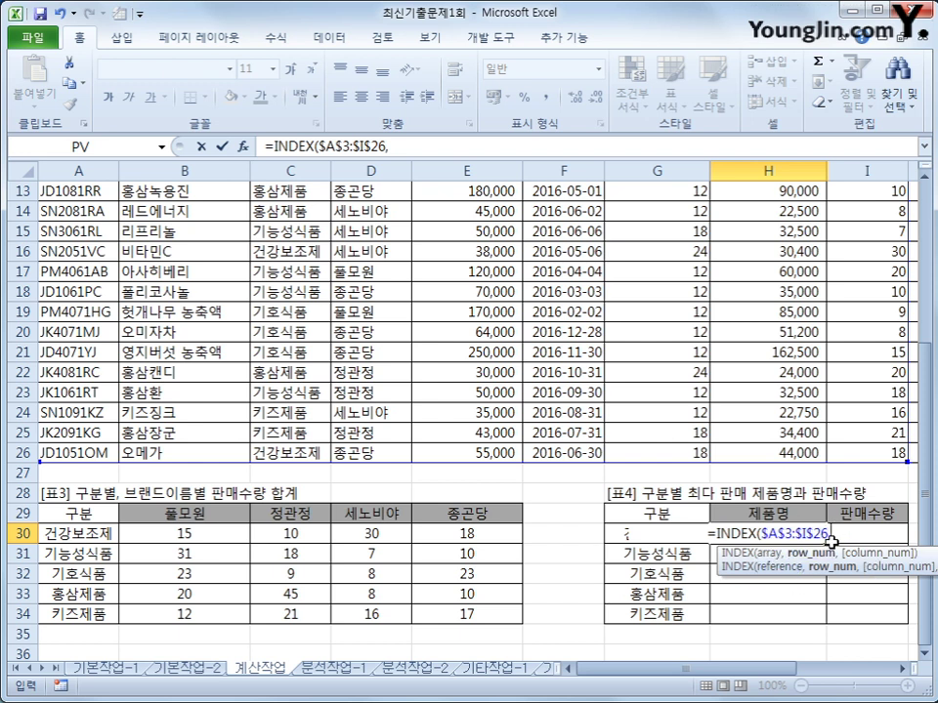
scroll(828, 542, up, 2)
text(match()
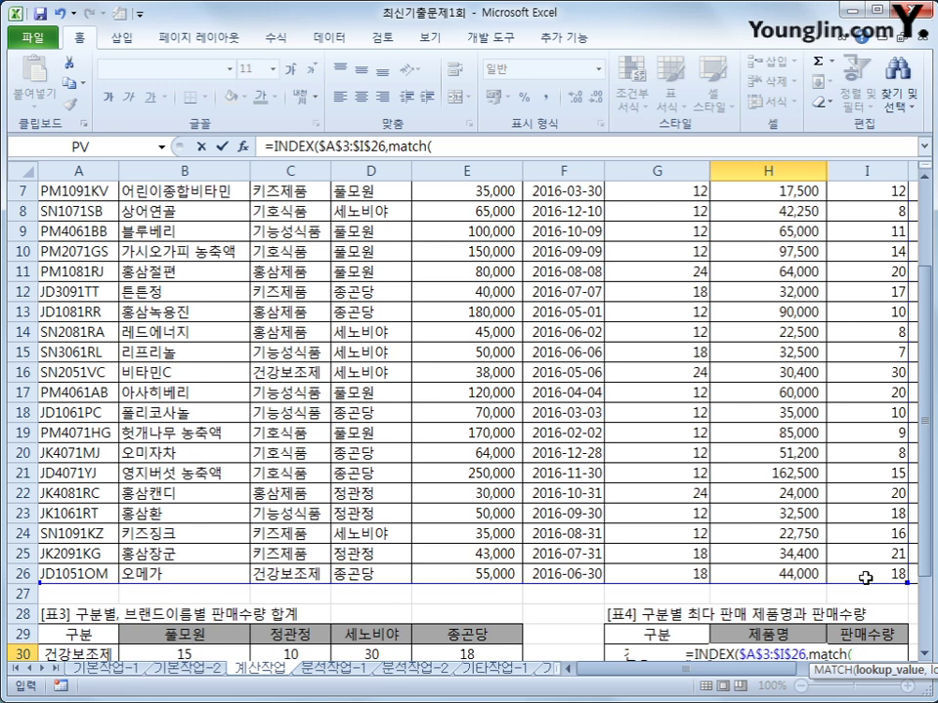
text(max()
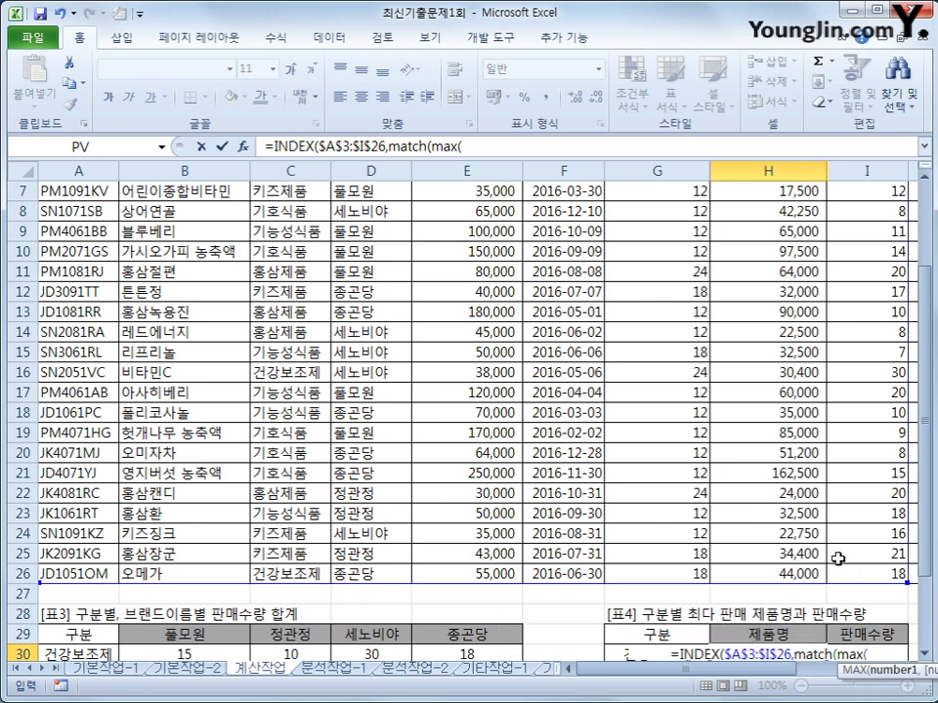
- Begin a parenthesized equality condition inside MAX with the 구분 range as the absolute reference $C$3:$C$26
scroll(535, 494, down, 2)
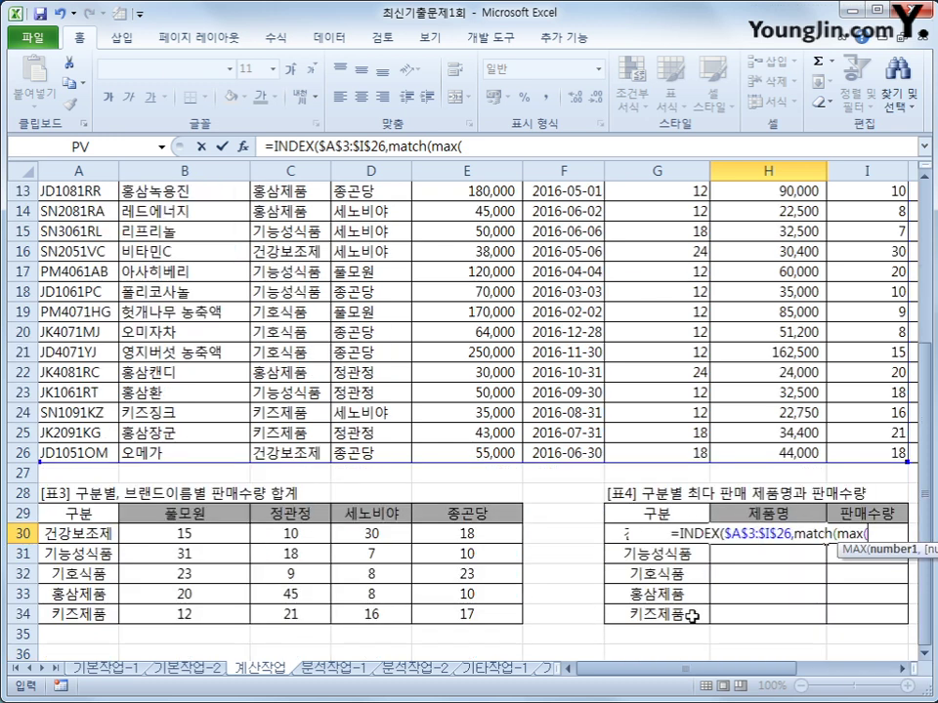
scroll(691, 616, up, 4)
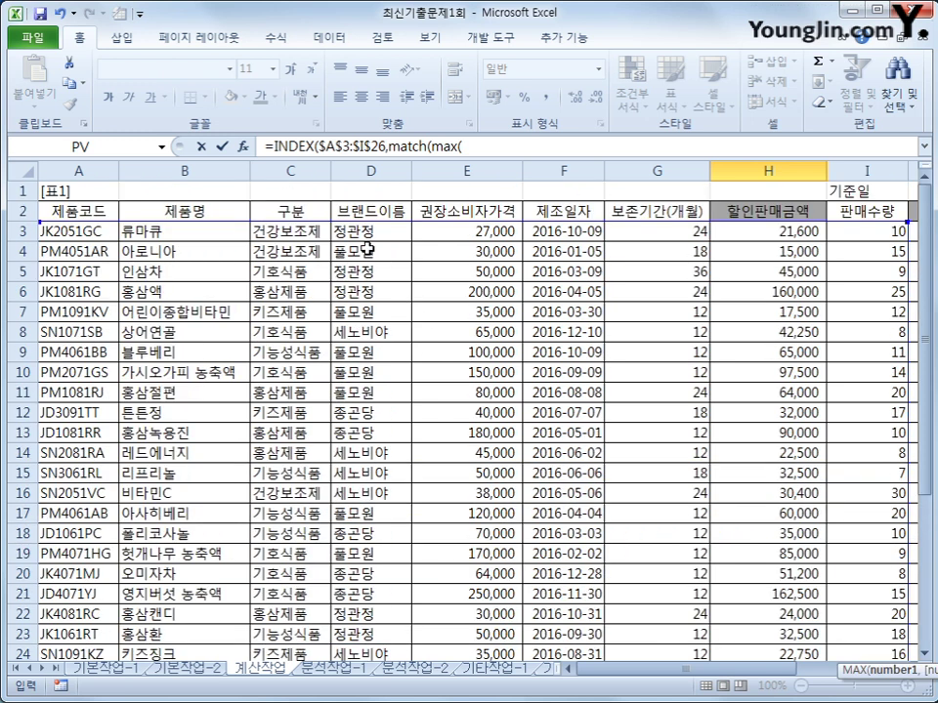
click(468, 144)
click(468, 144)
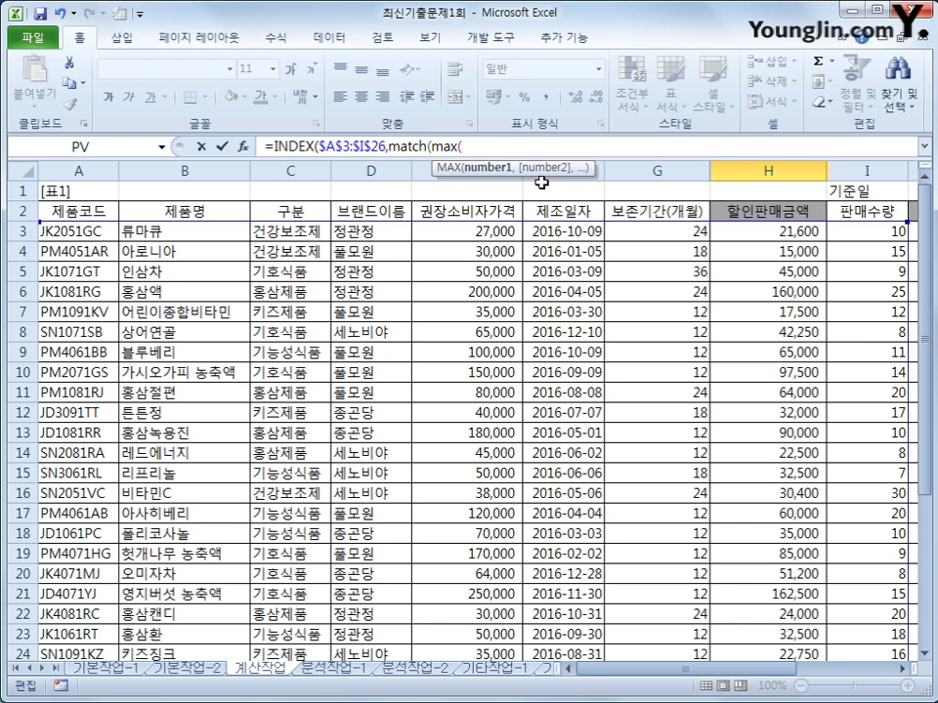
text(()
drag(293, 231, 291, 614)
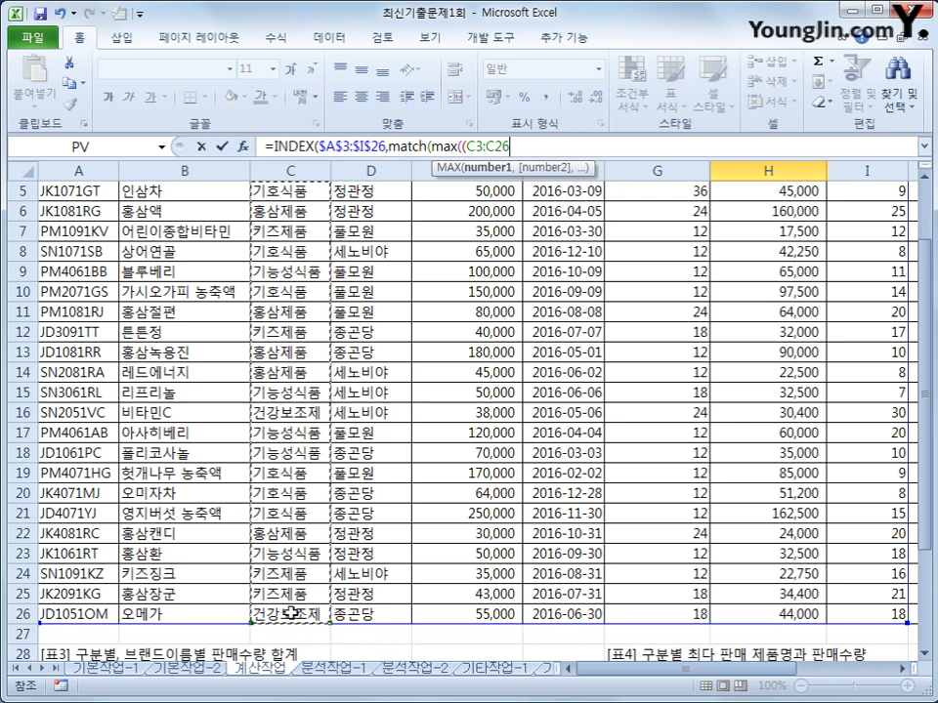
key(F4)
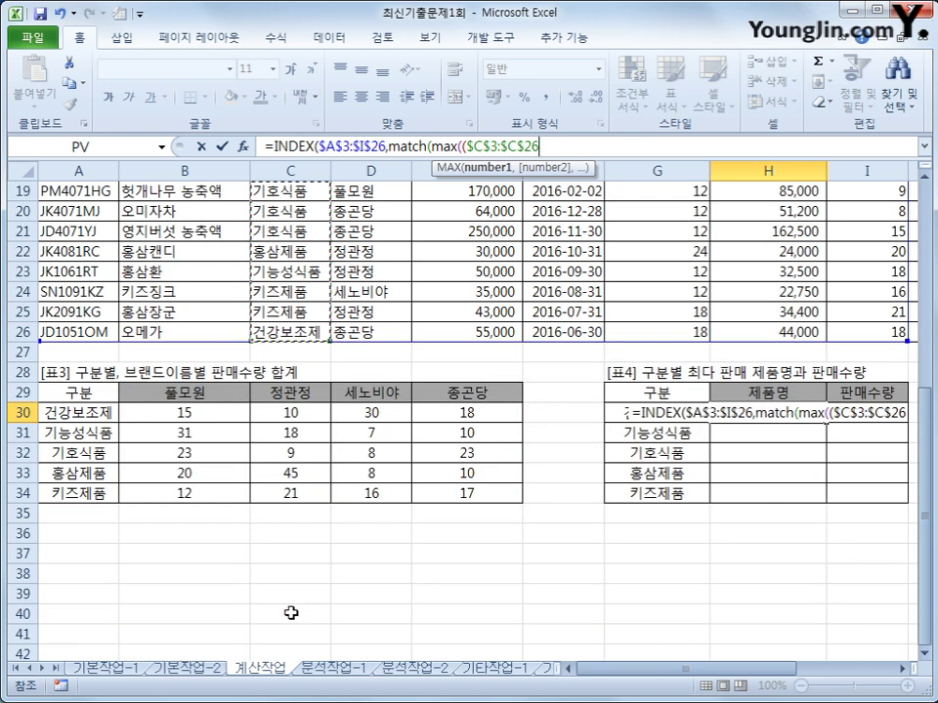
text(=)
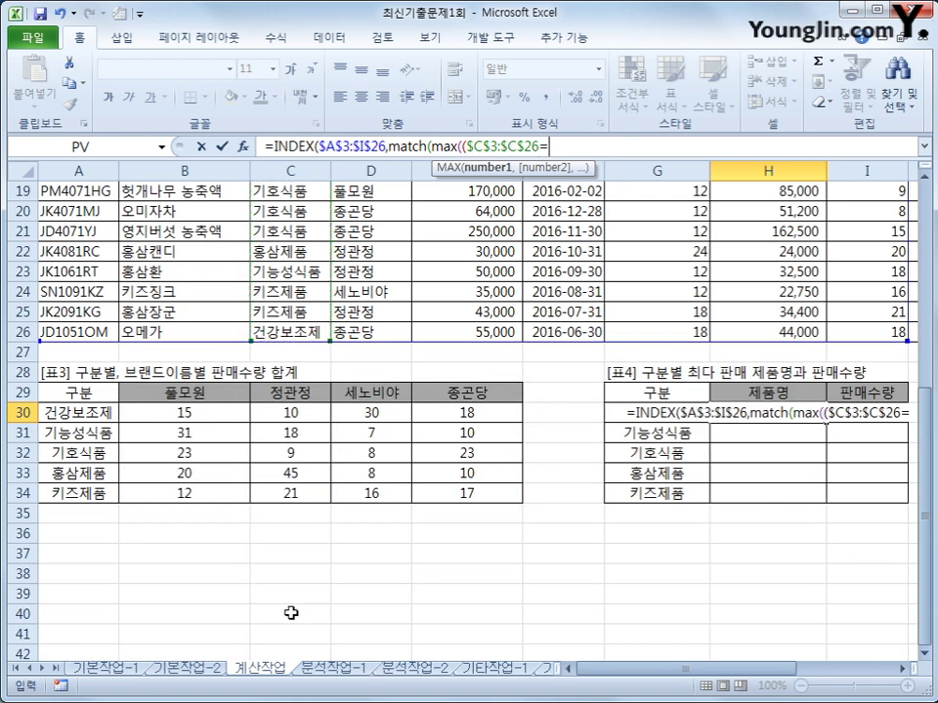
- Compare the range with the 건강보조제 label in [표4] as column-locked $G30, and close the condition with a multiplication sign
key(Left)
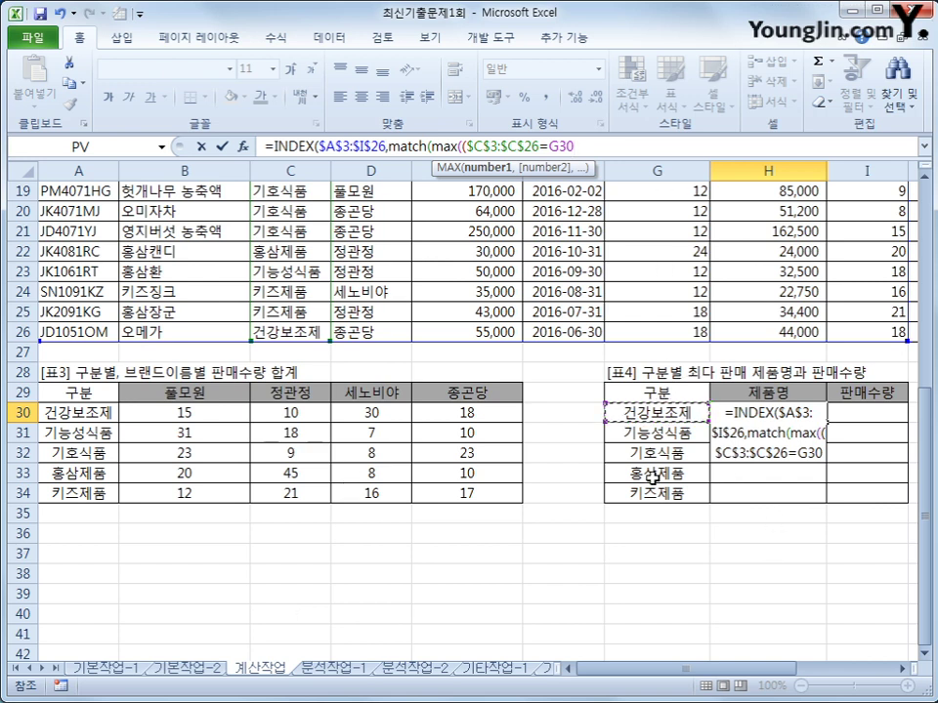
key(F4)
key(F4)
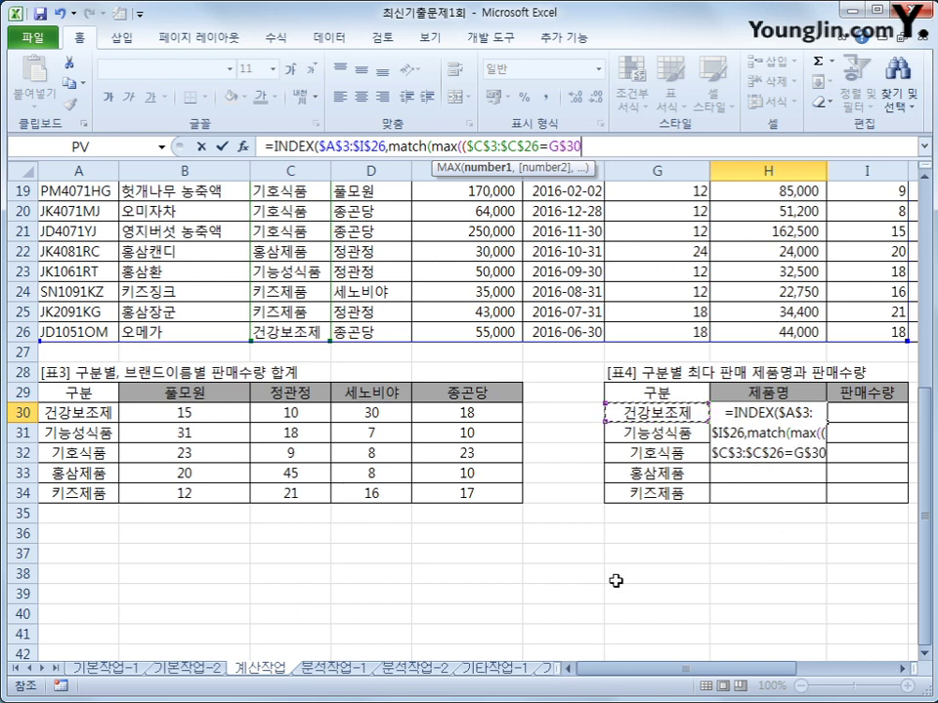
key(F4)
text()*)
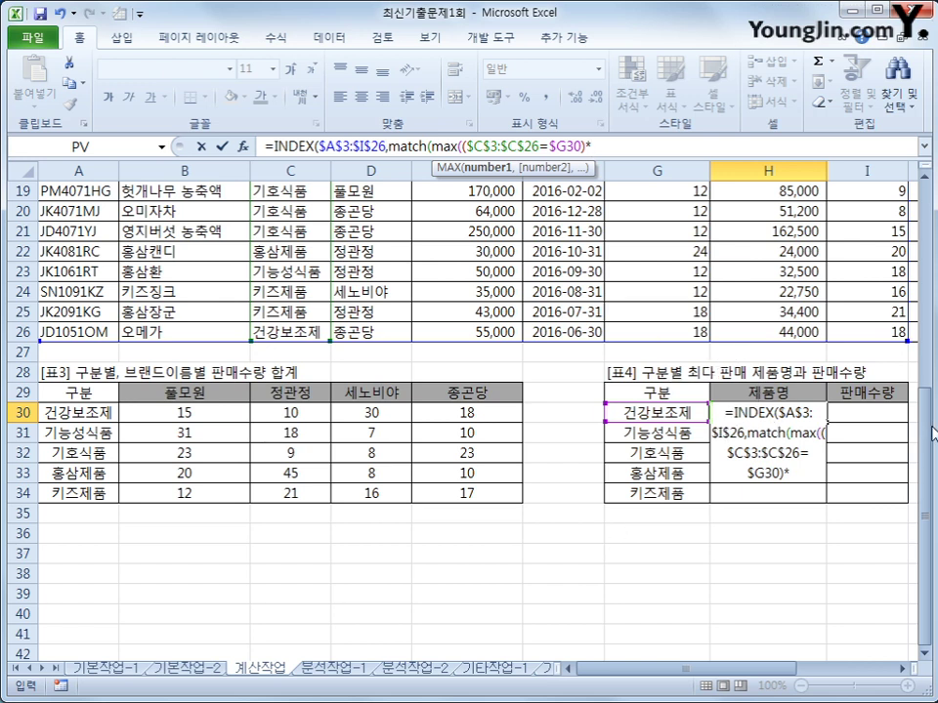
- Multiply the condition by the 판매수량 range $I$3:$I$26 and close the MAX function as the MATCH lookup value
scroll(848, 429, up, 6)
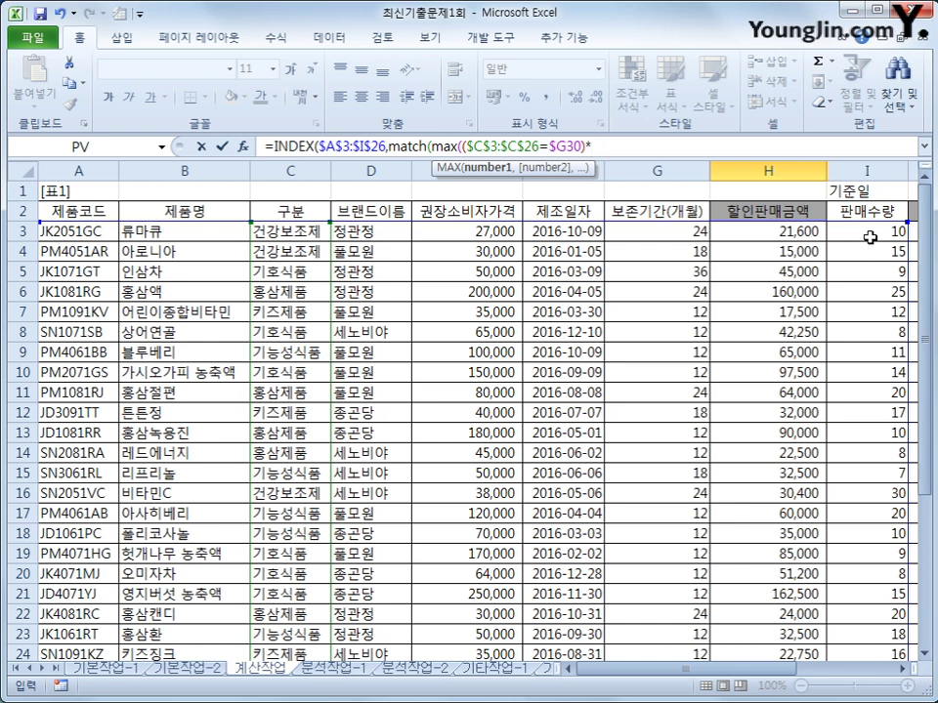
drag(870, 240, 869, 615)
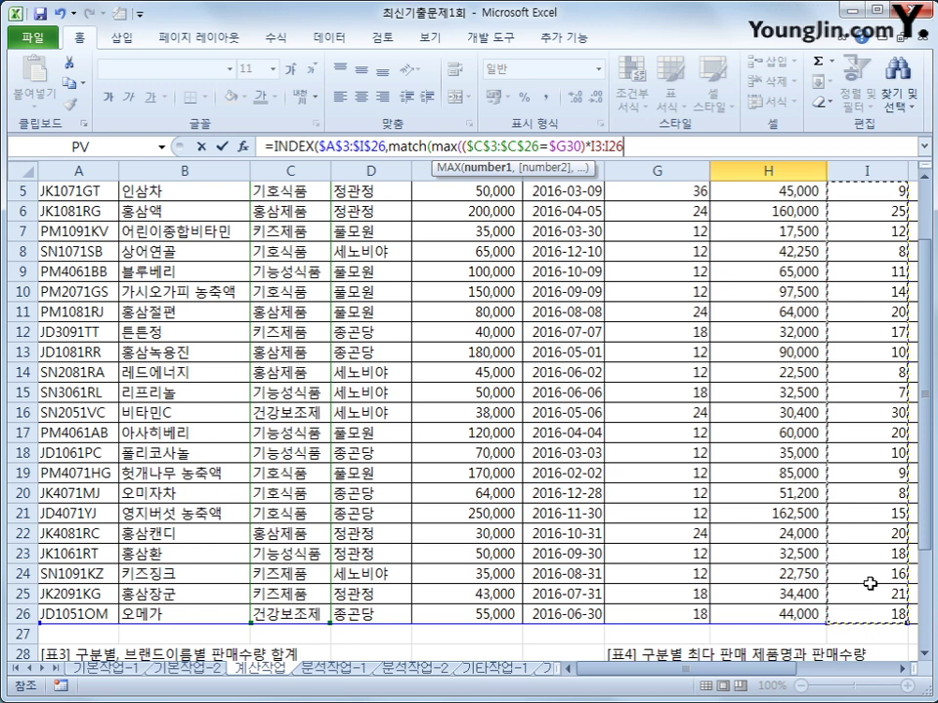
key(F4)
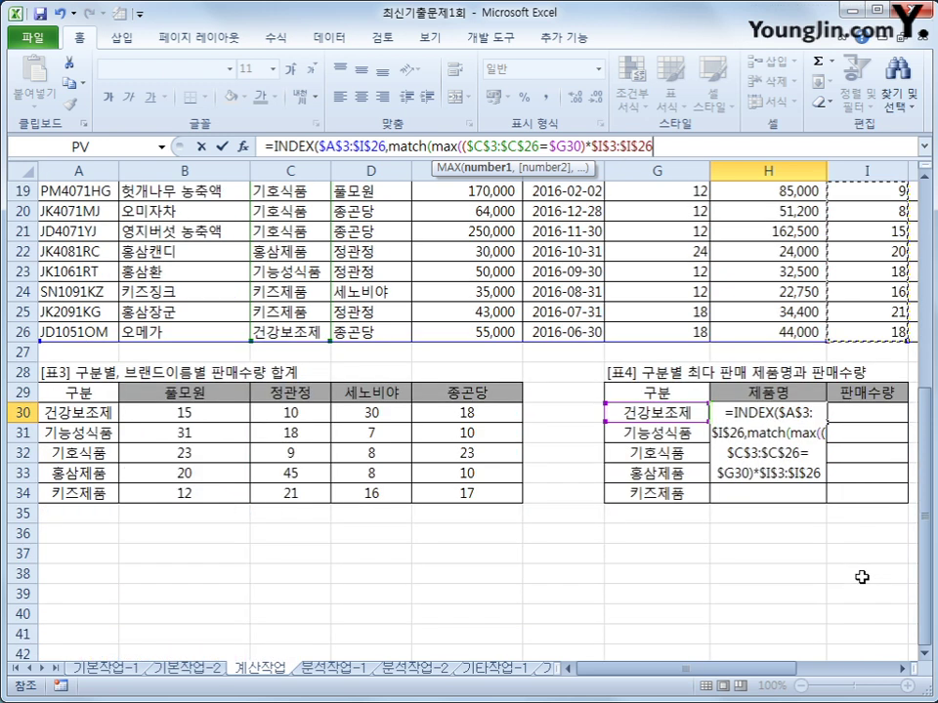
text())
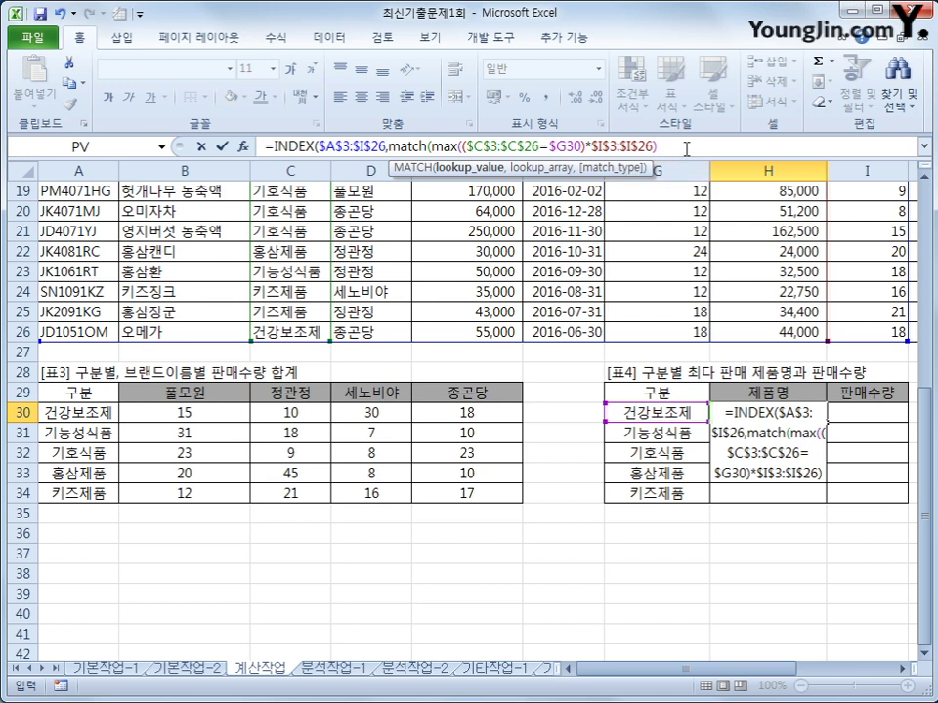
text(,)
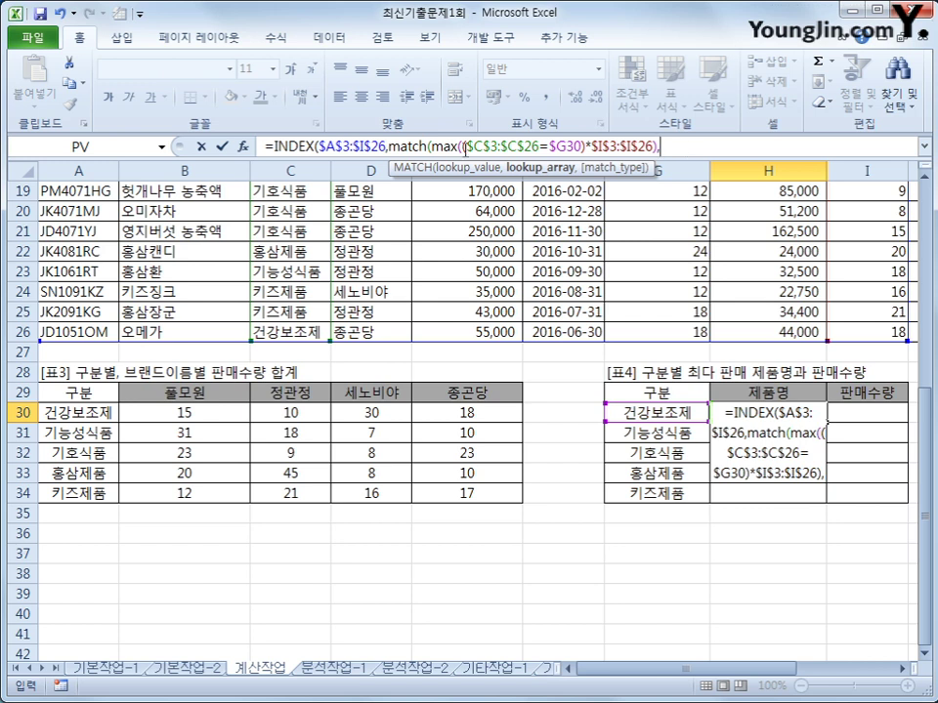
- Copy the expression ($C$3:$C$26=$G30)*$I$3:$I$26 from inside MAX and paste it as the MATCH lookup array
drag(462, 148, 653, 146)
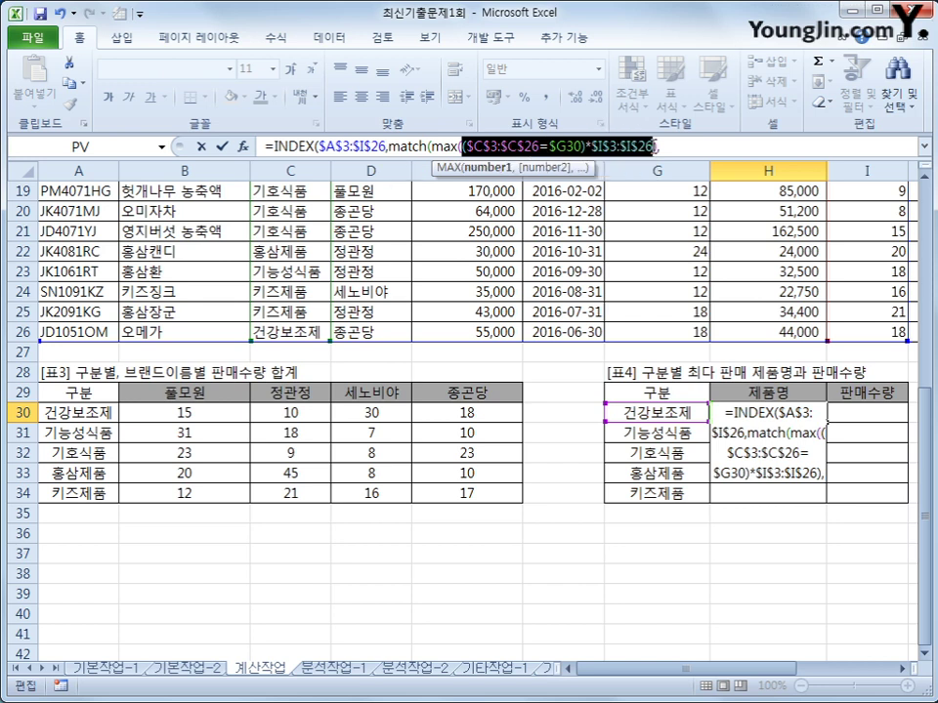
key(ctrl+c)
click(672, 146)
key(ctrl+v)
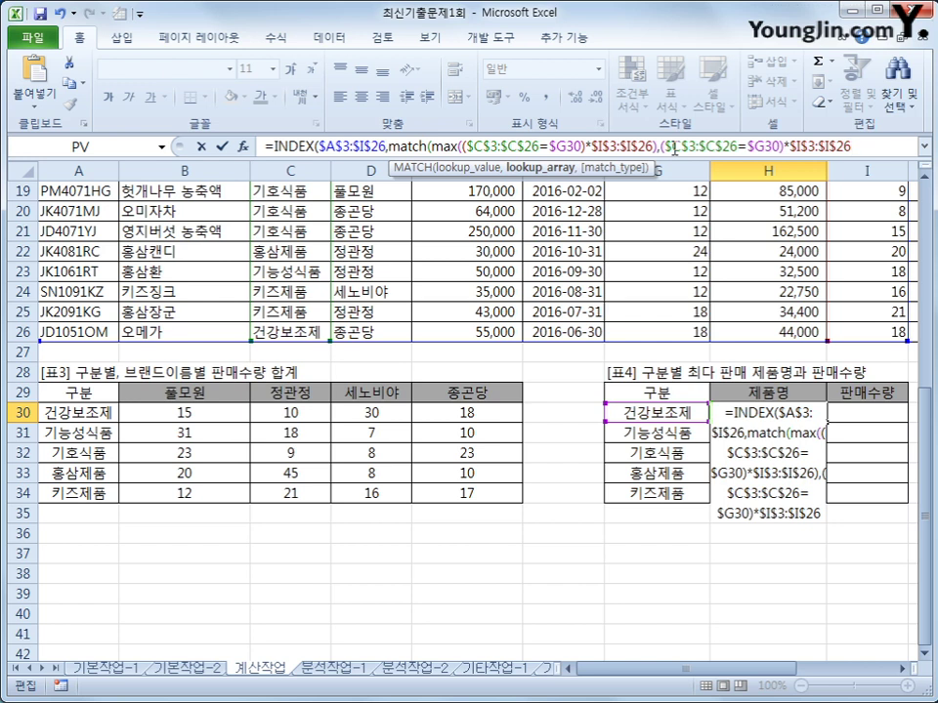
- Complete MATCH with exact match type 0, and close INDEX with column number 2 for 제품명
text(,)
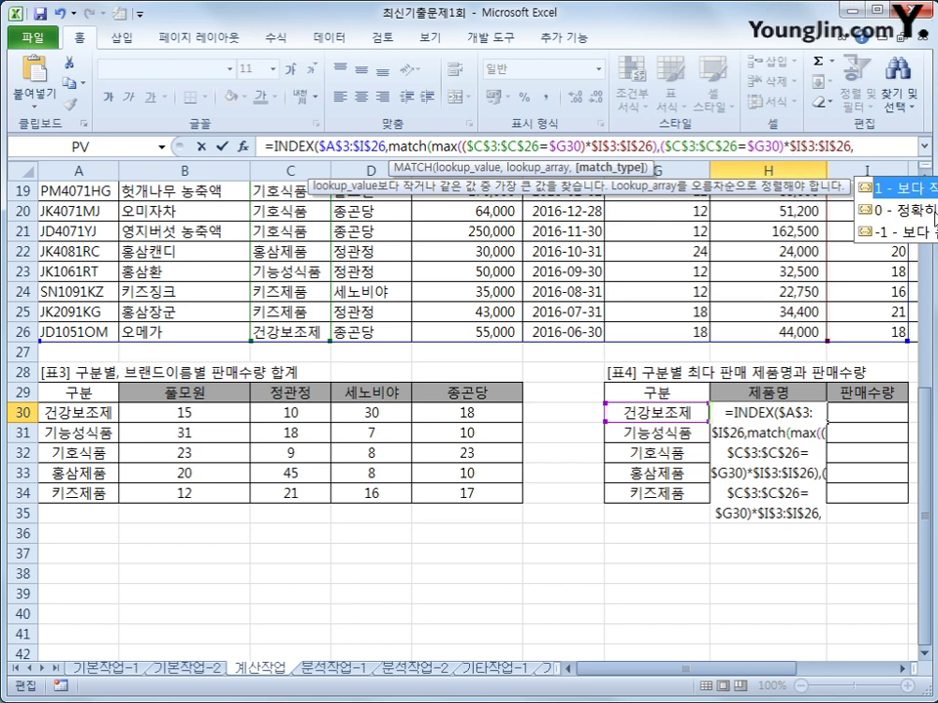
text(0)
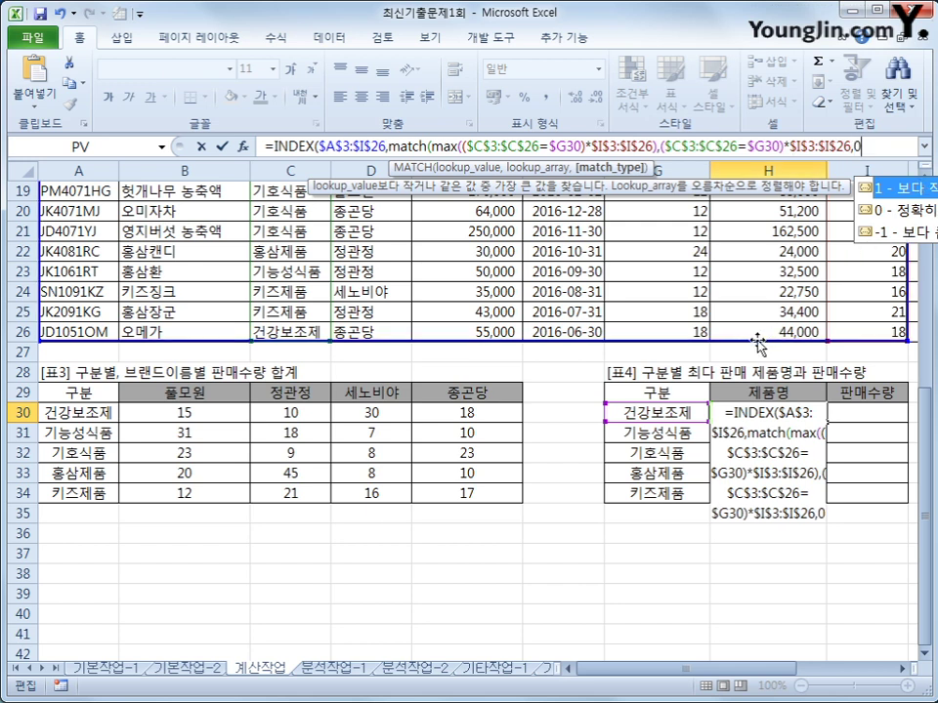
text())
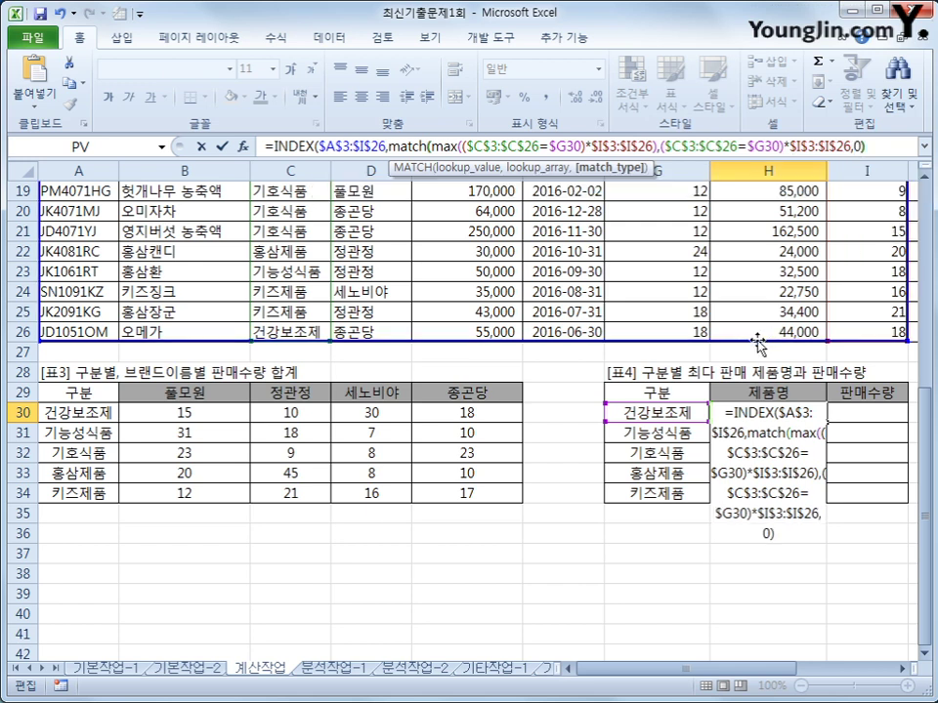
text(,)
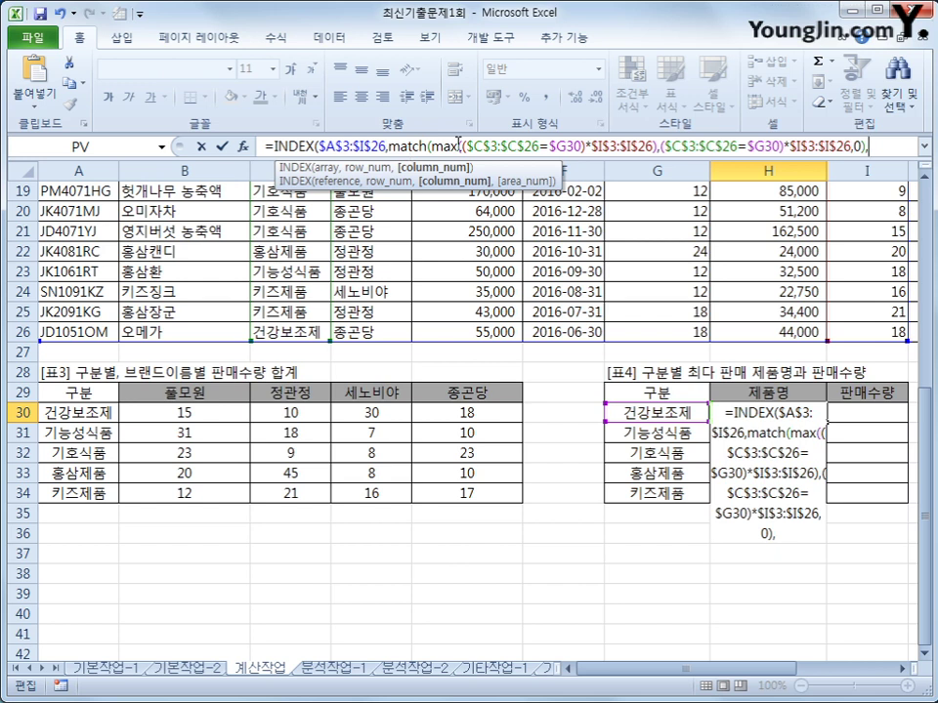
text(2))
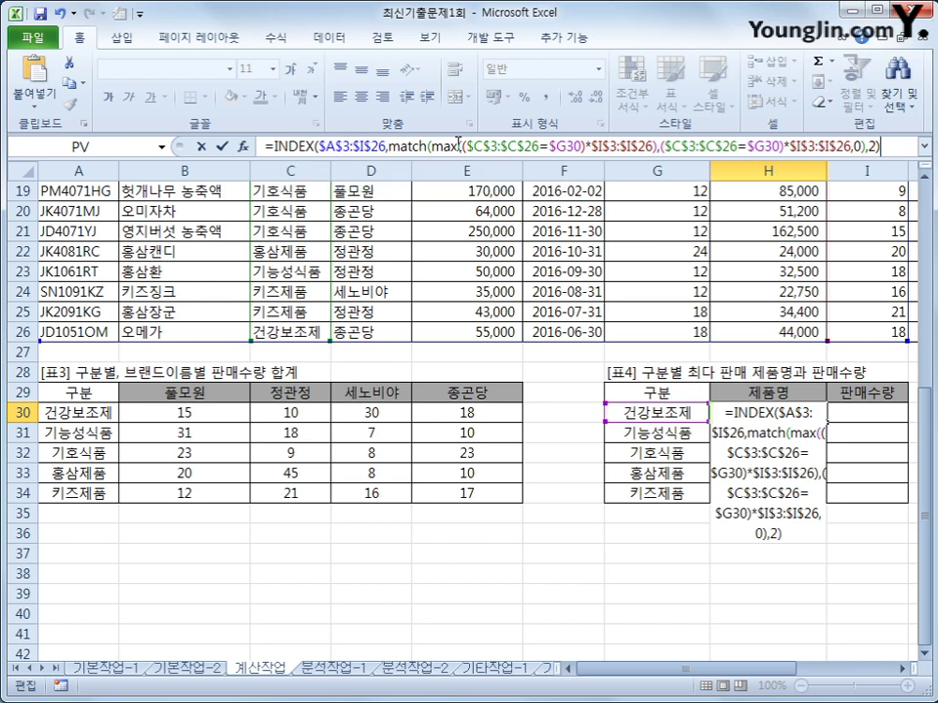
- Enter the H30 formula as an array formula and fill it down the 제품명 column through H34
key(ctrl+shift+Return)
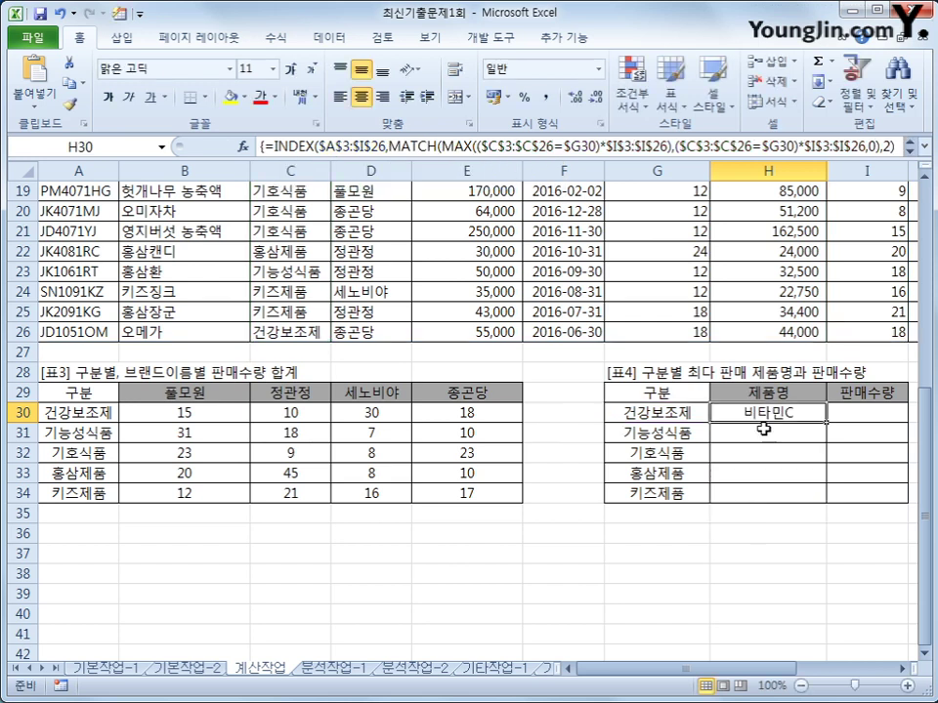
drag(827, 422, 828, 506)
click(782, 495)
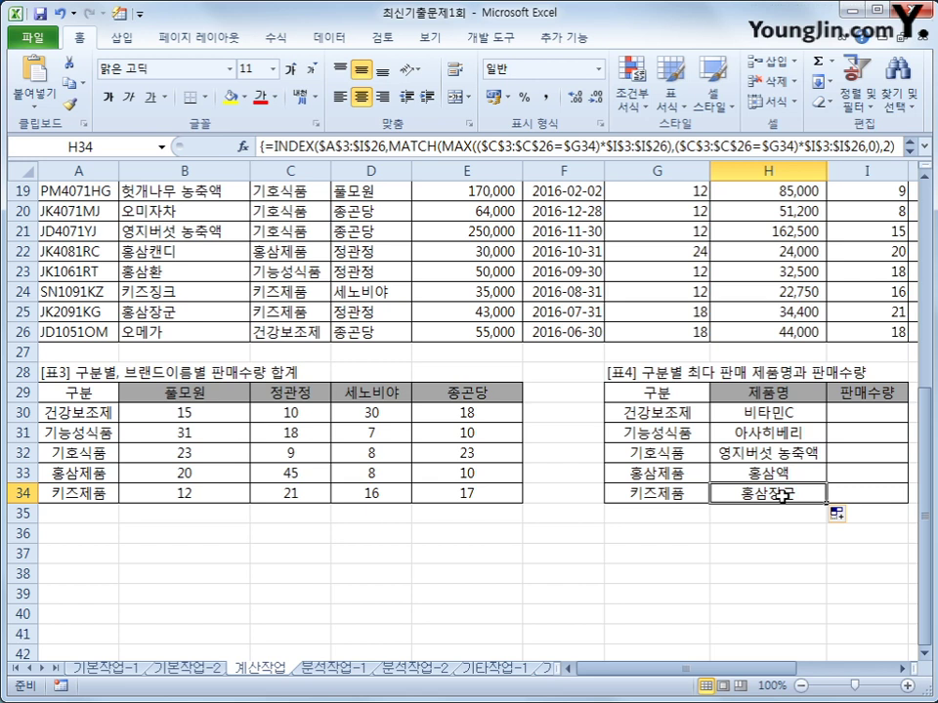
- Copy the 제품명 array formula from H30 across into the 판매수량 cell I30 of [표4]
click(841, 411)
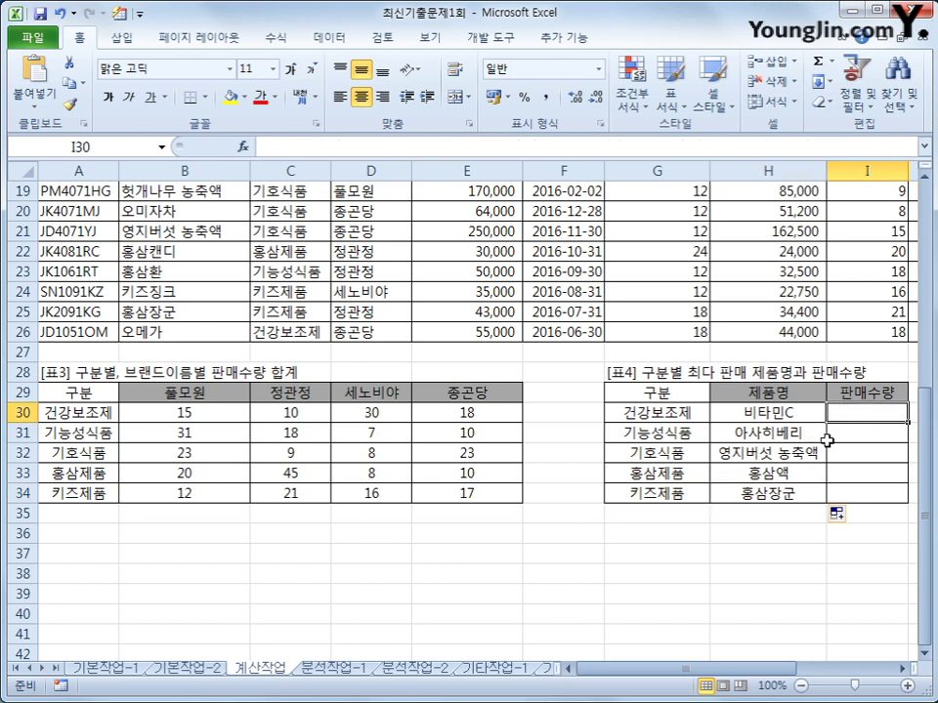
scroll(828, 440, up, 2)
click(785, 535)
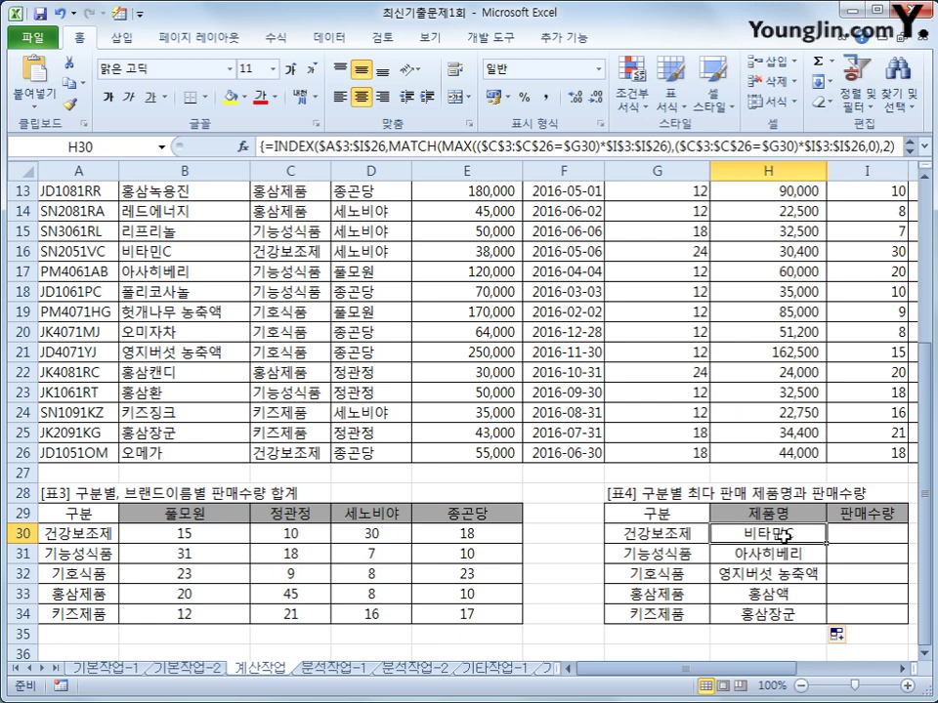
drag(827, 543, 886, 543)
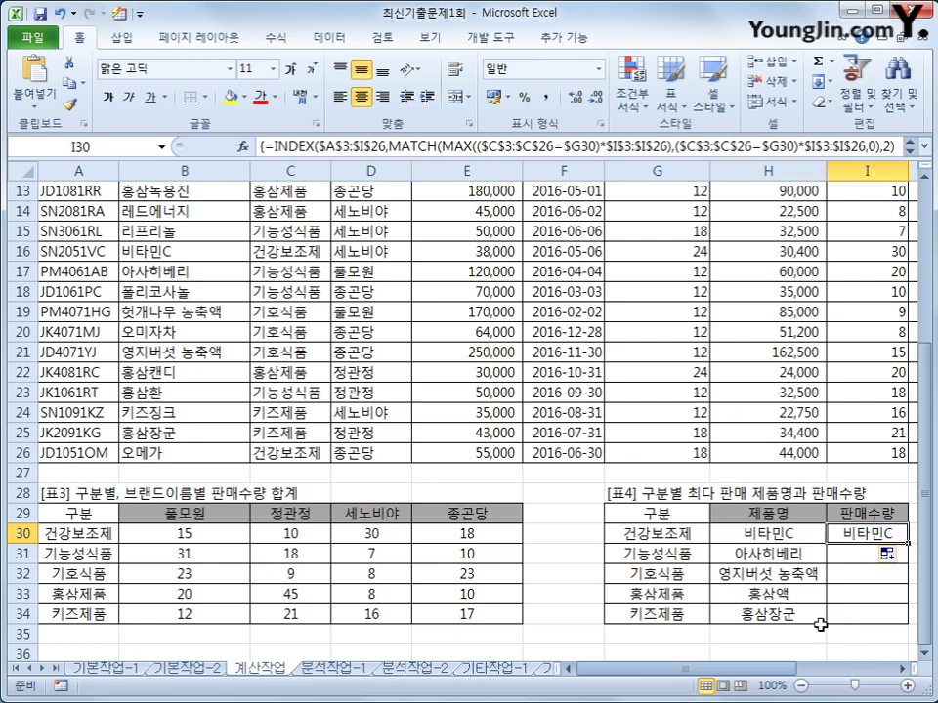
- Change the INDEX column number in I30 to 9, re-enter it as an array formula, and fill it down through I34
scroll(810, 622, up, 2)
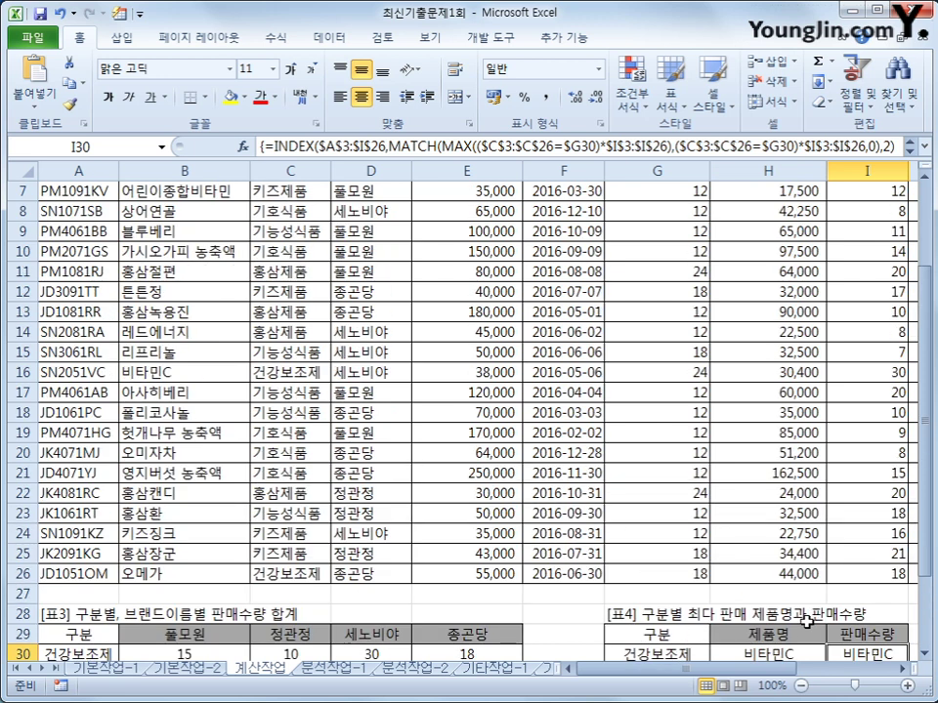
scroll(799, 622, up, 2)
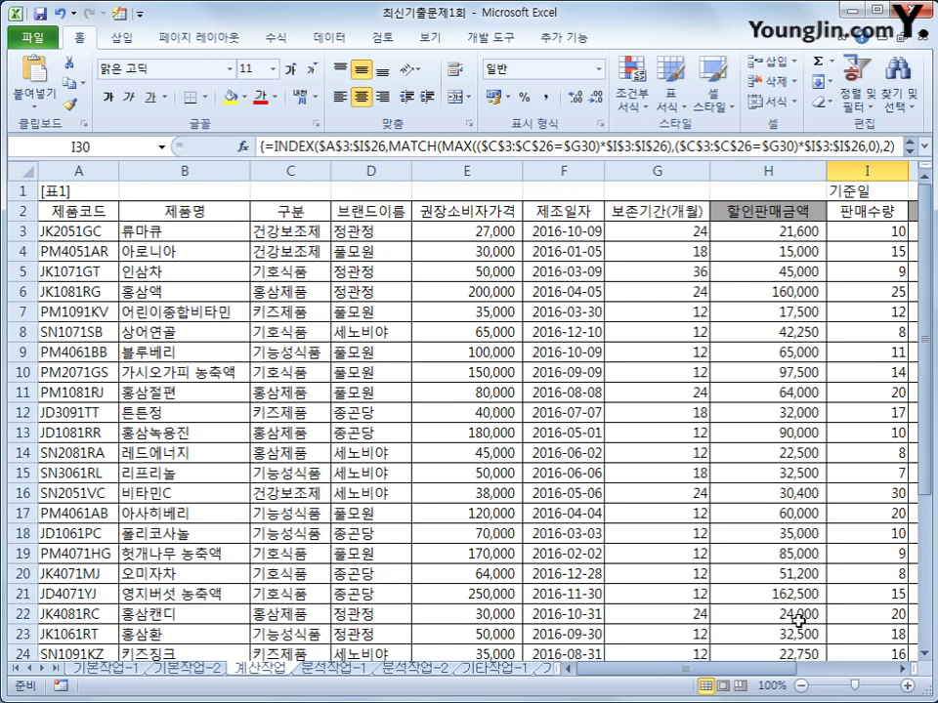
click(888, 147)
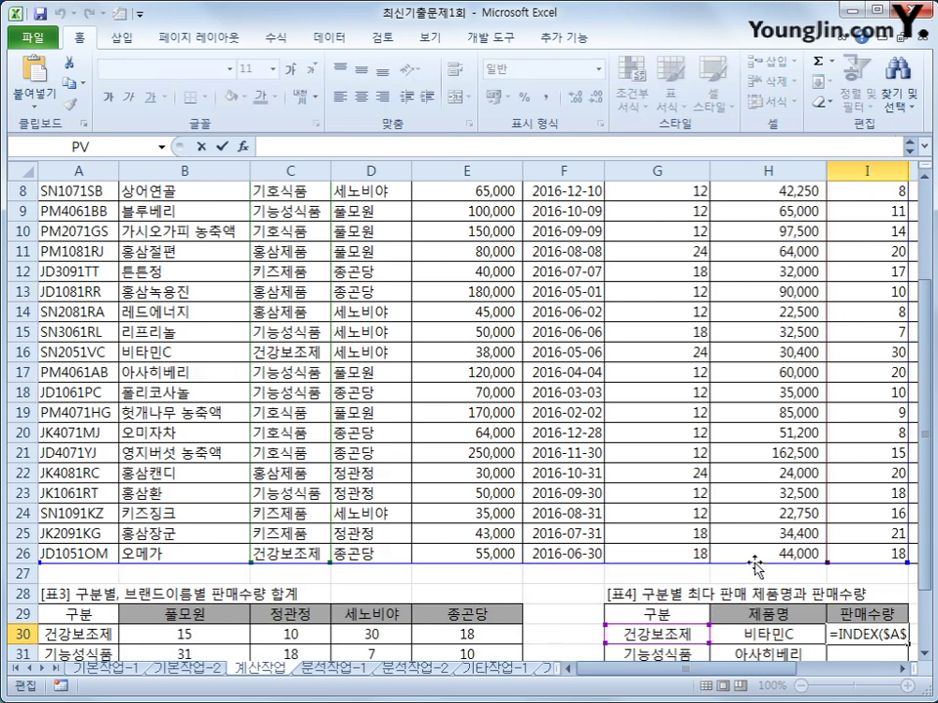
scroll(881, 589, down, 4)
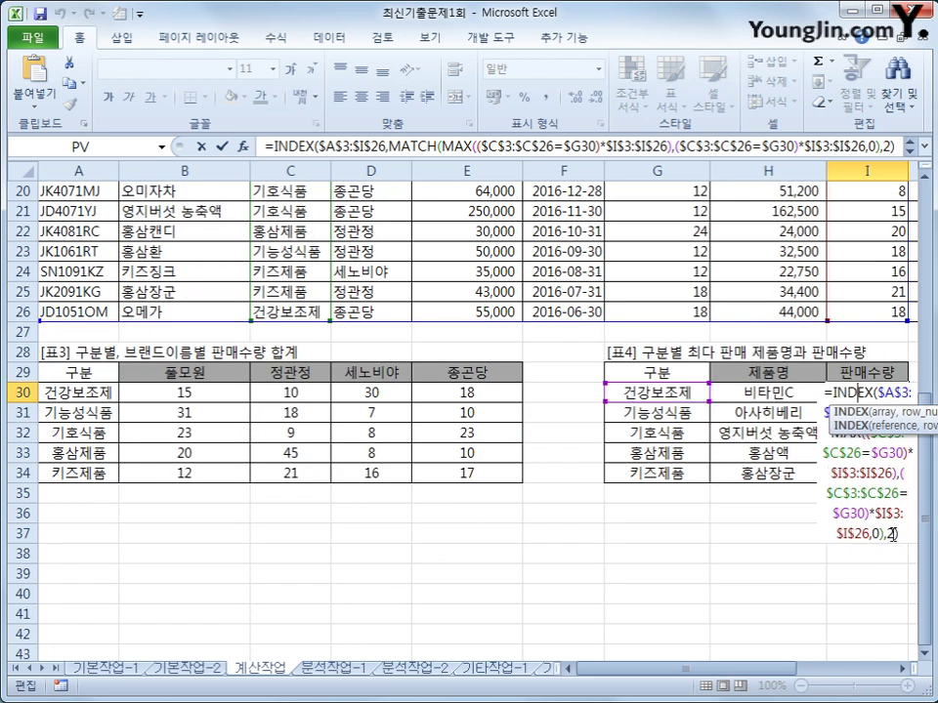
double_click(892, 533)
text(9)
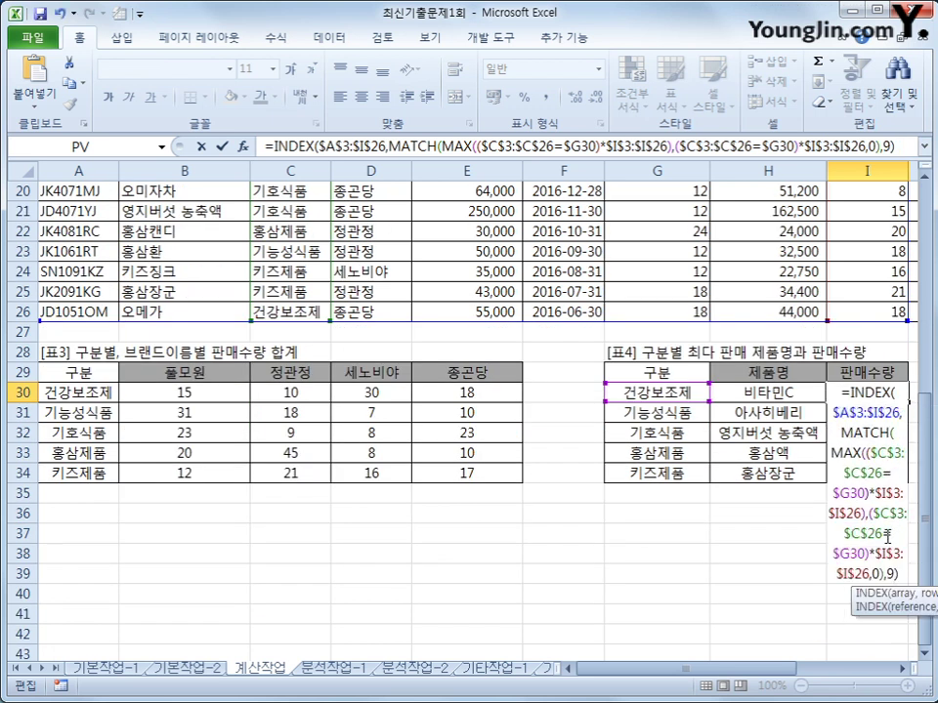
click(913, 153)
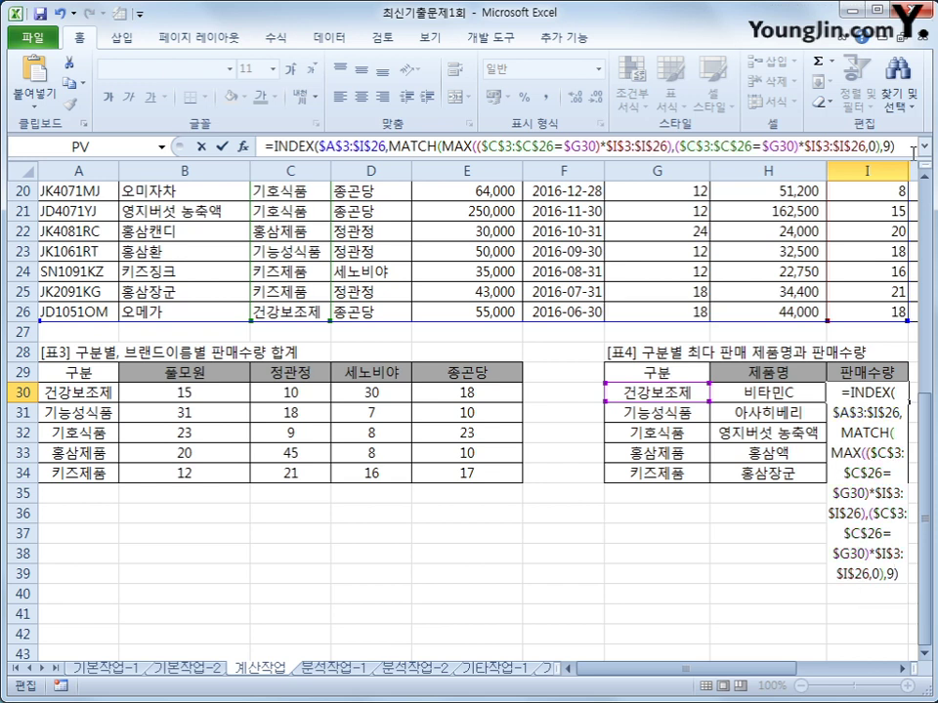
key(ctrl+shift+Return)
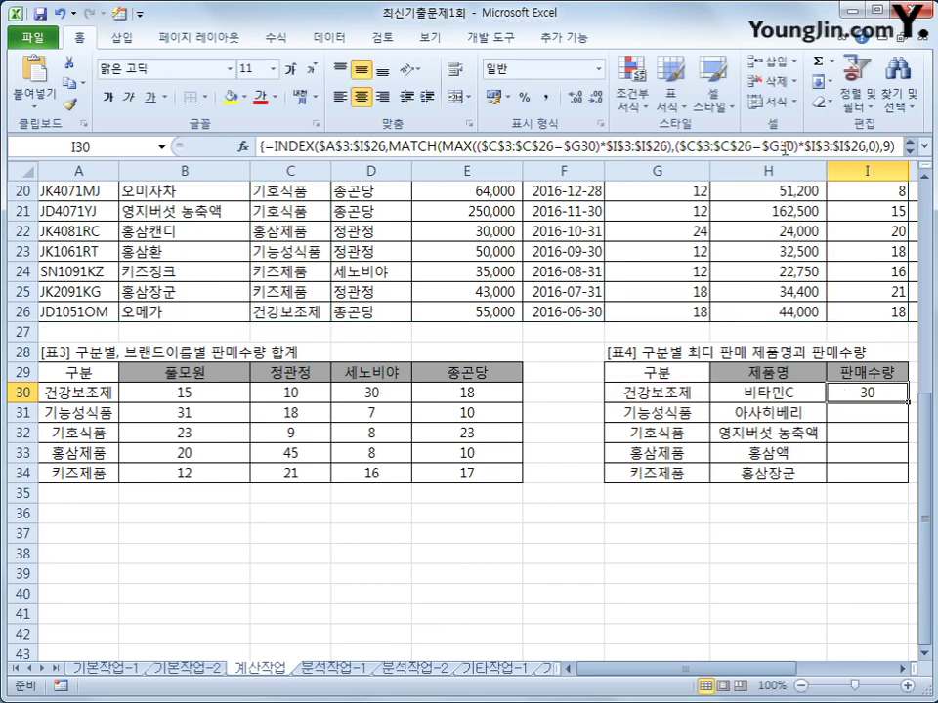
drag(909, 401, 907, 480)
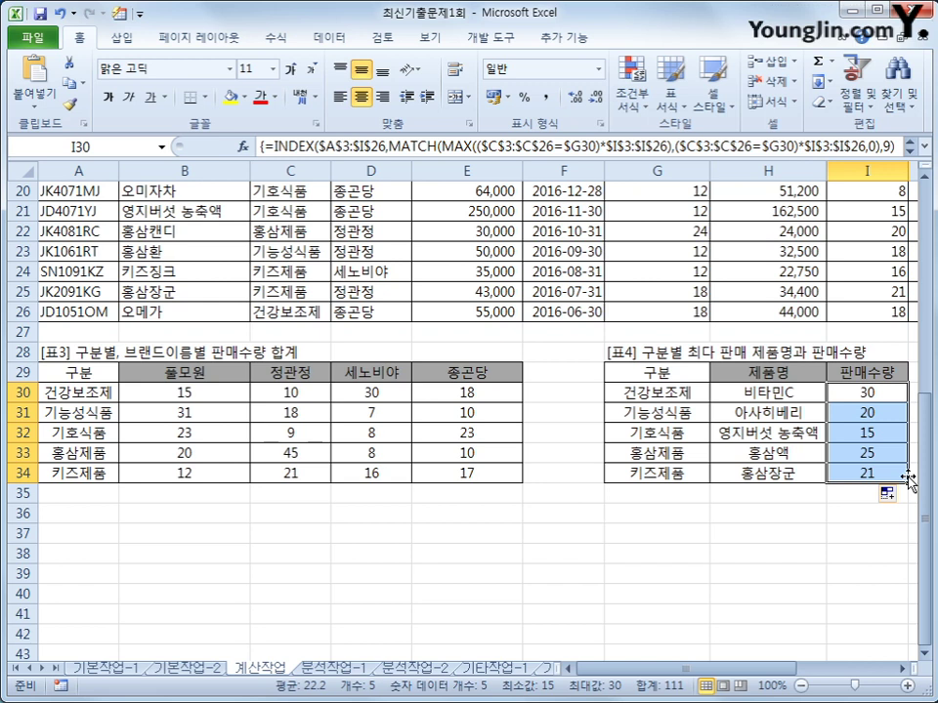
- Check the 건강보조제 results in [표4] against the 비타민C row and its 판매수량 in [표1]
click(695, 393)
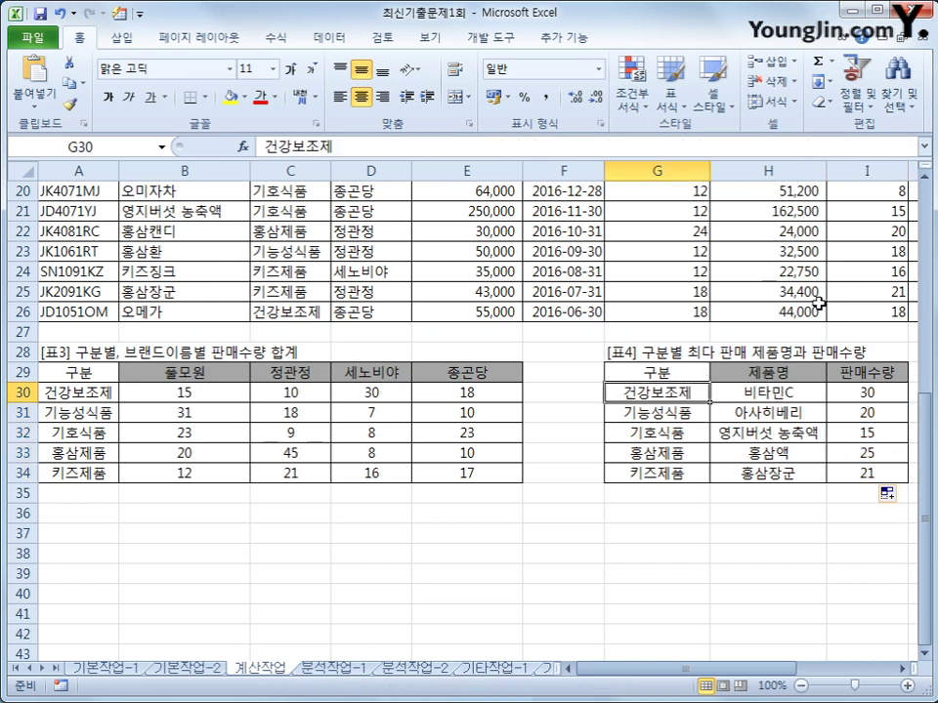
click(731, 392)
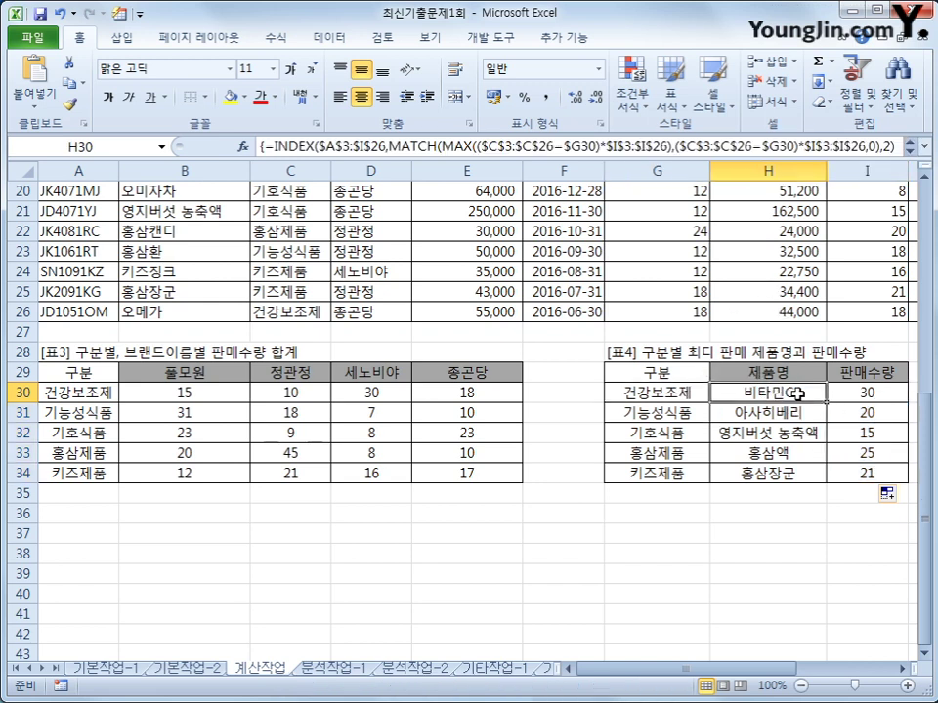
click(860, 393)
scroll(699, 427, up, 6)
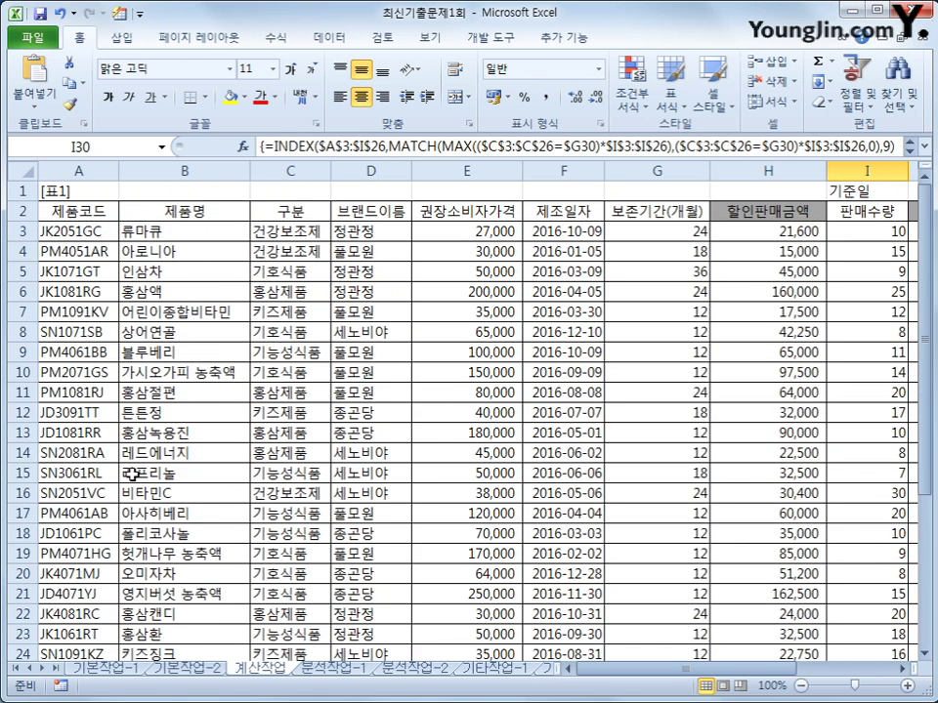
drag(178, 492, 900, 494)
click(884, 494)
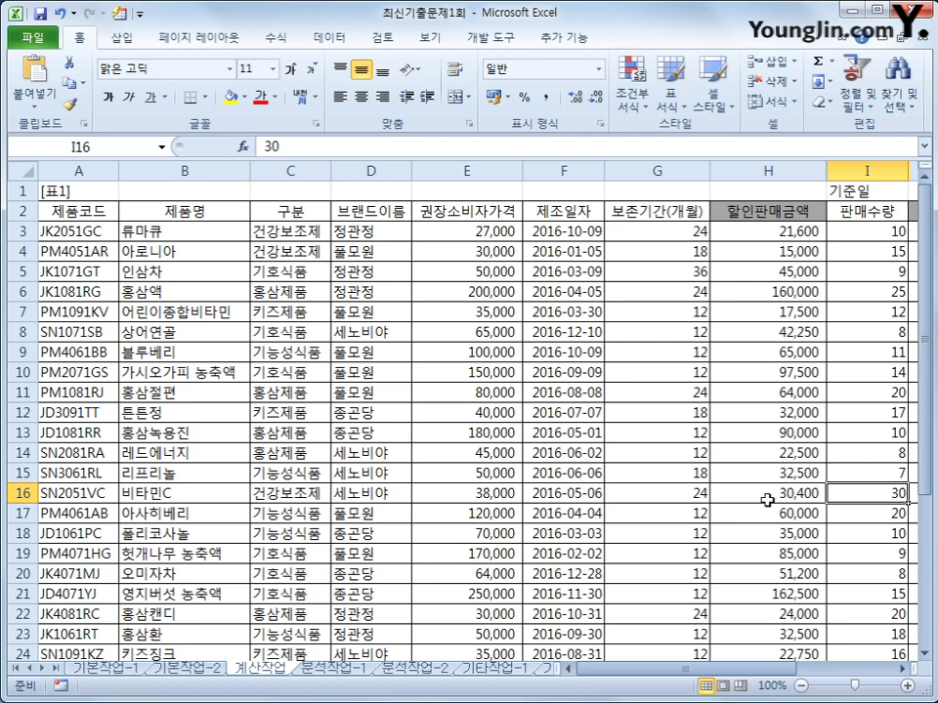
- Compare the 코드 values in K30:K33 of [표5] with the digits inside the 제품코드 entries of [표1]
scroll(767, 500, down, 7)
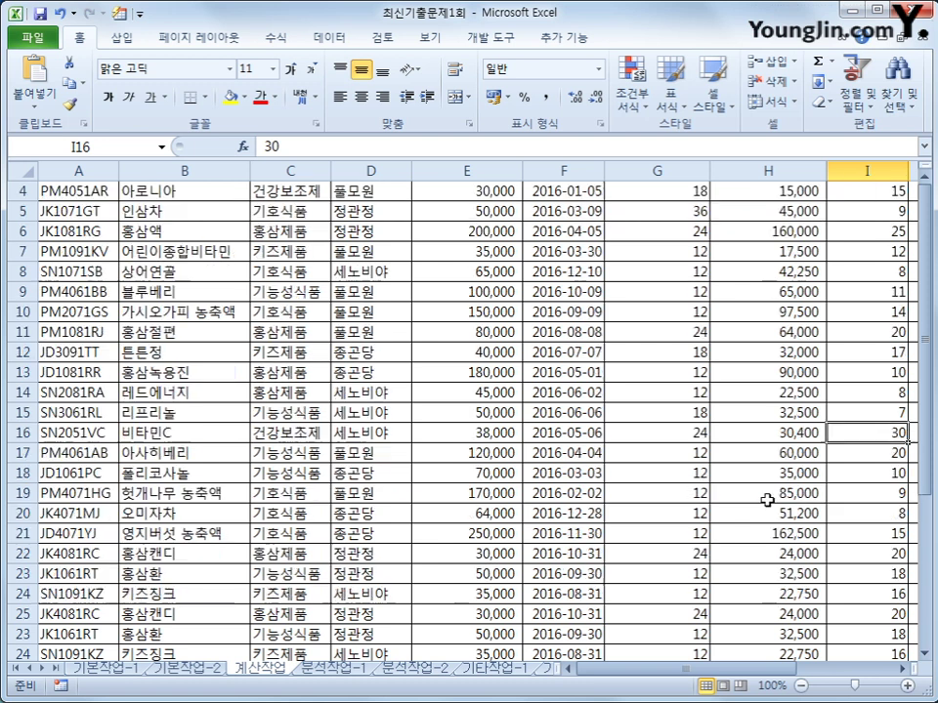
scroll(675, 503, right, 4)
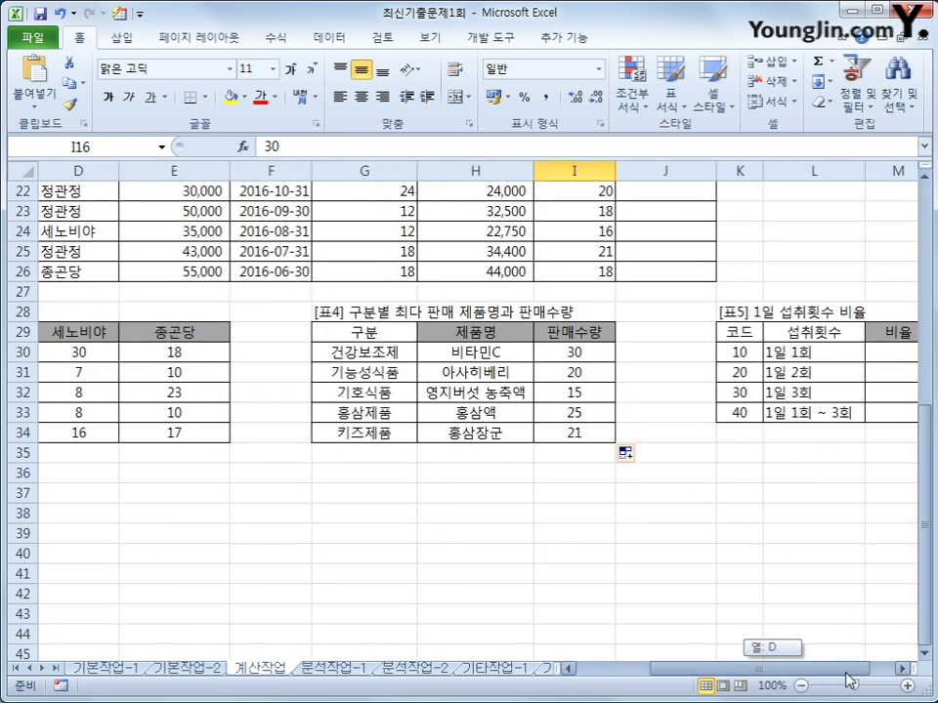
click(807, 358)
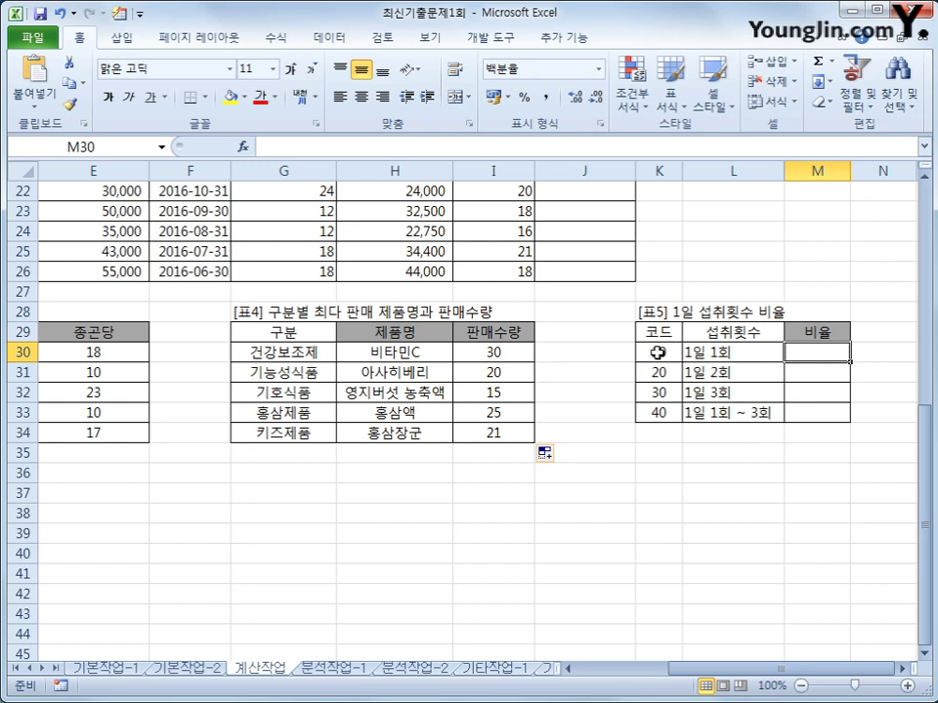
drag(655, 351, 659, 410)
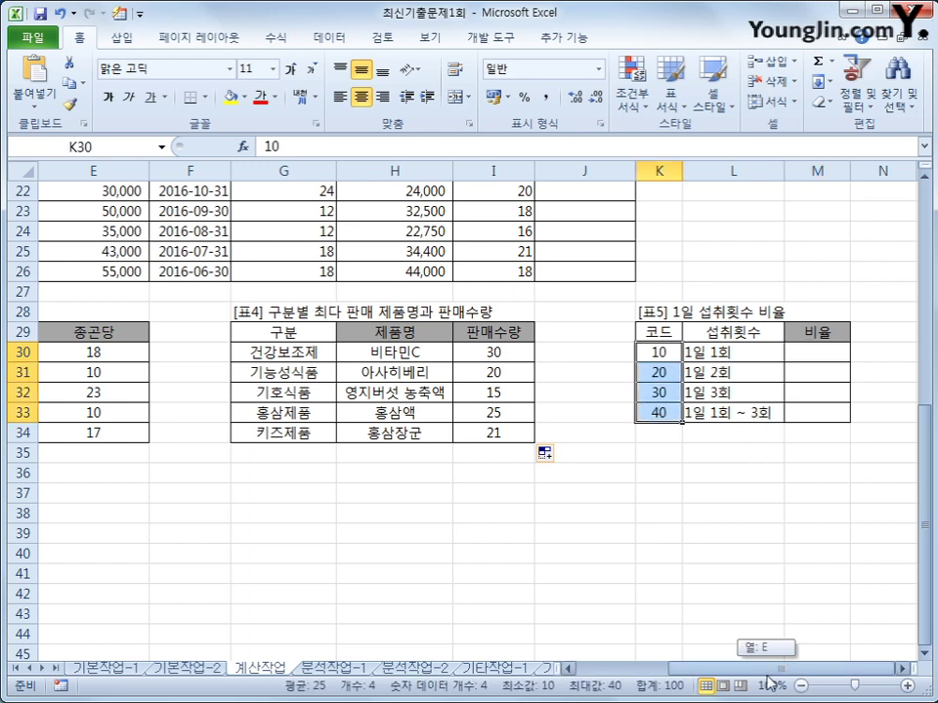
scroll(412, 568, left, 4)
scroll(248, 381, up, 6)
scroll(248, 381, up, 1)
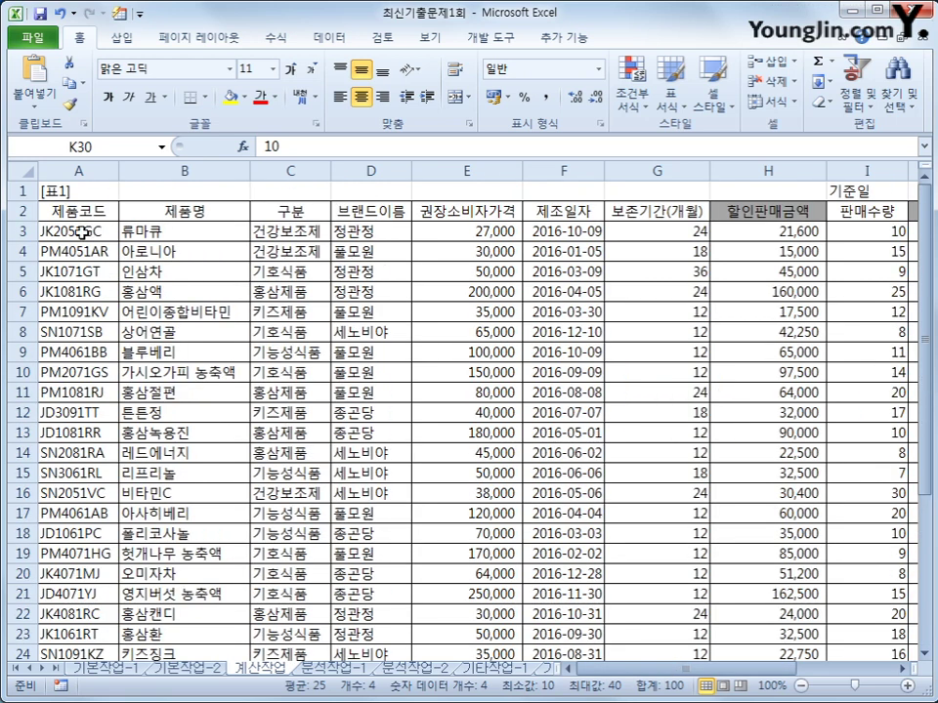
click(49, 232)
click(60, 249)
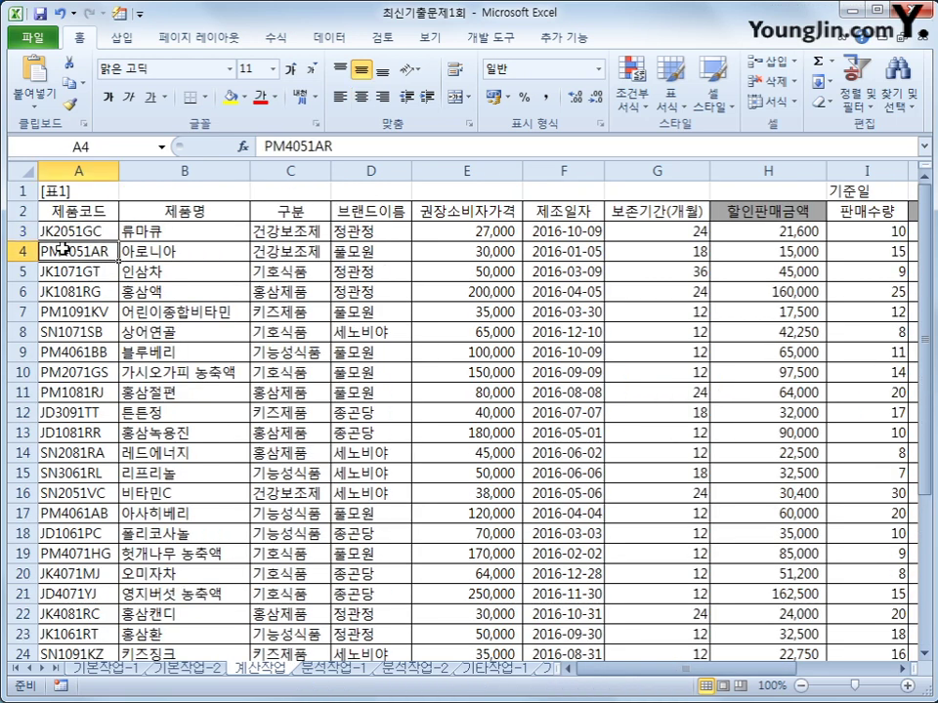
click(51, 266)
click(62, 285)
click(62, 308)
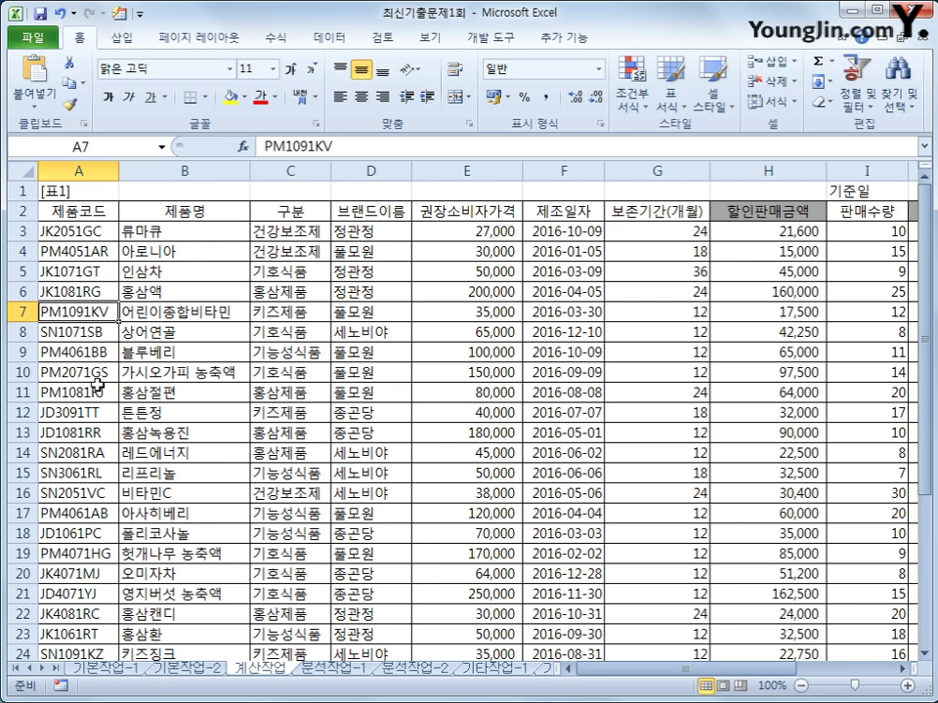
scroll(98, 383, down, 4)
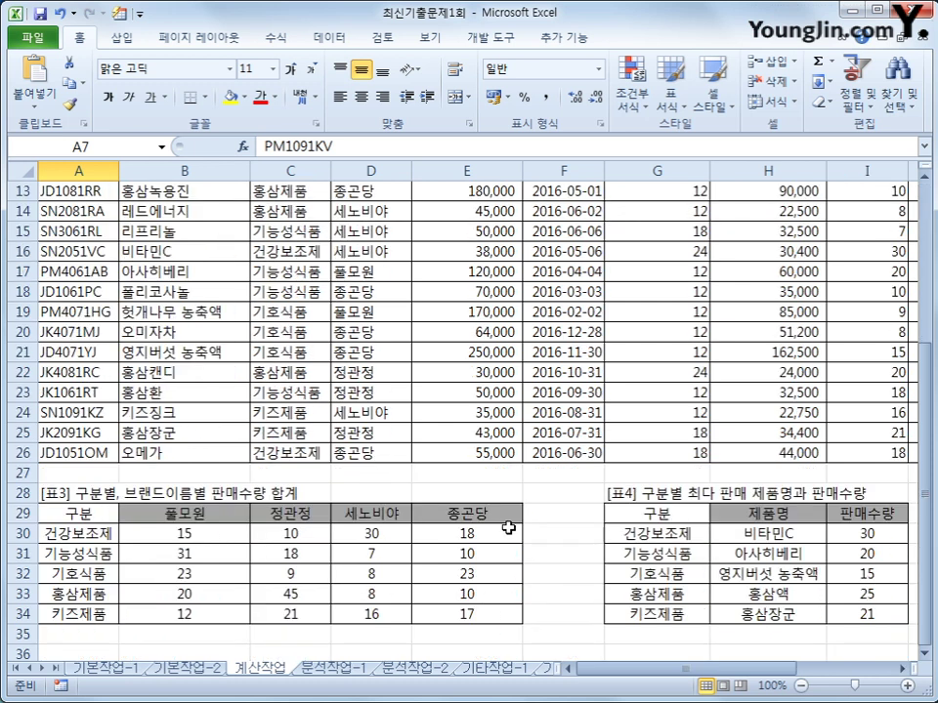
drag(642, 674, 684, 674)
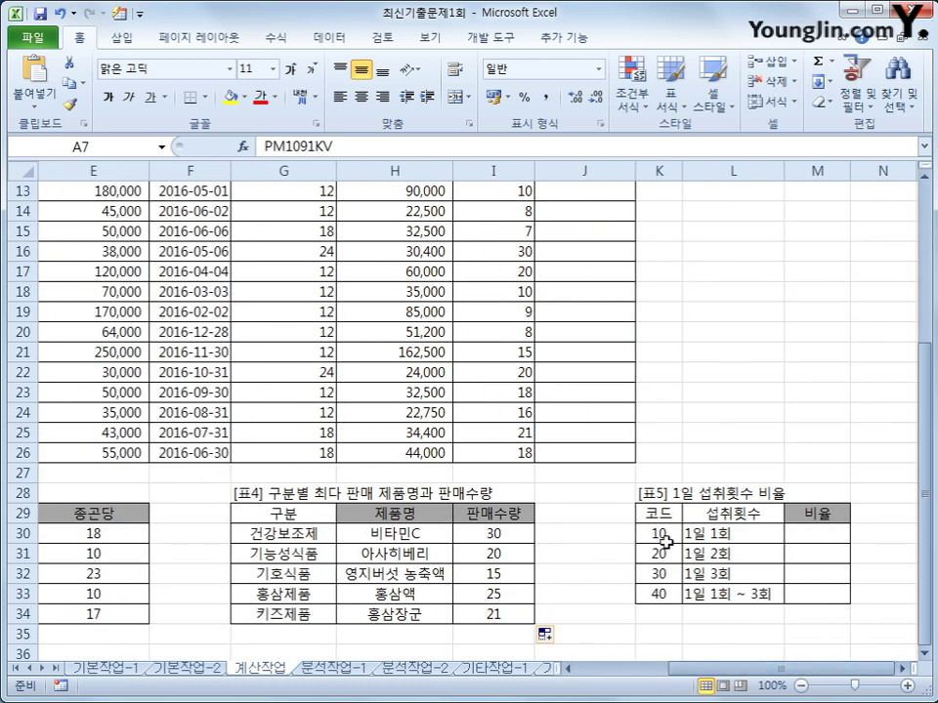
drag(661, 537, 668, 593)
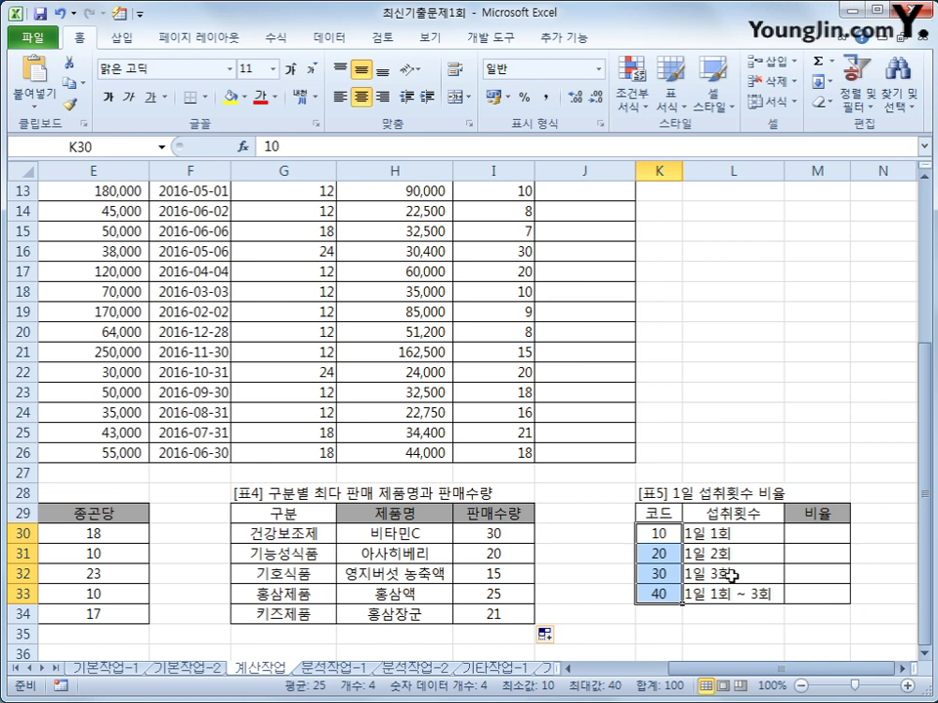
- Begin the 비율 formula in M30 with a SUM function and an opening parenthesis for its condition
click(817, 550)
click(823, 537)
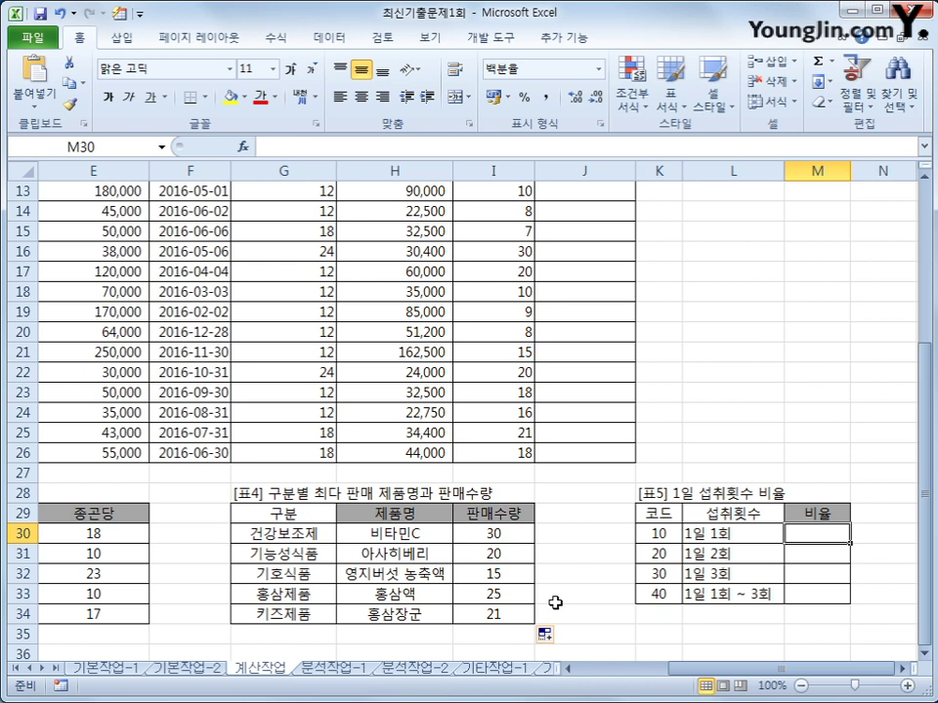
text(=sum()
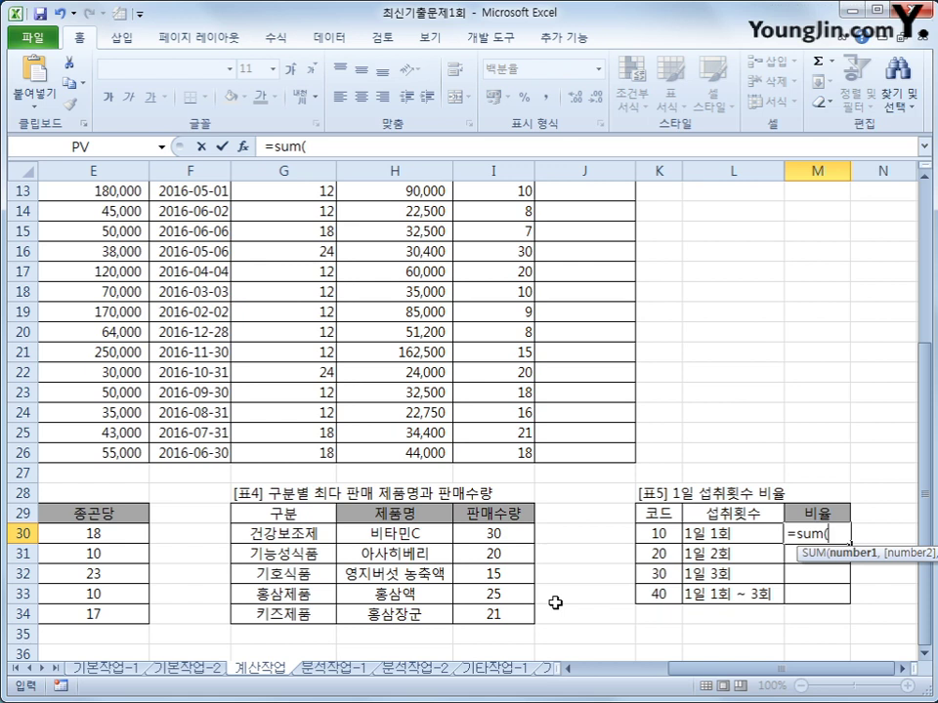
text(()
- Inside the SUM condition, add MID on the absolute 제품코드 range $A$3:$A$26 with start 3 and length 2
drag(707, 670, 554, 670)
scroll(452, 528, up, 4)
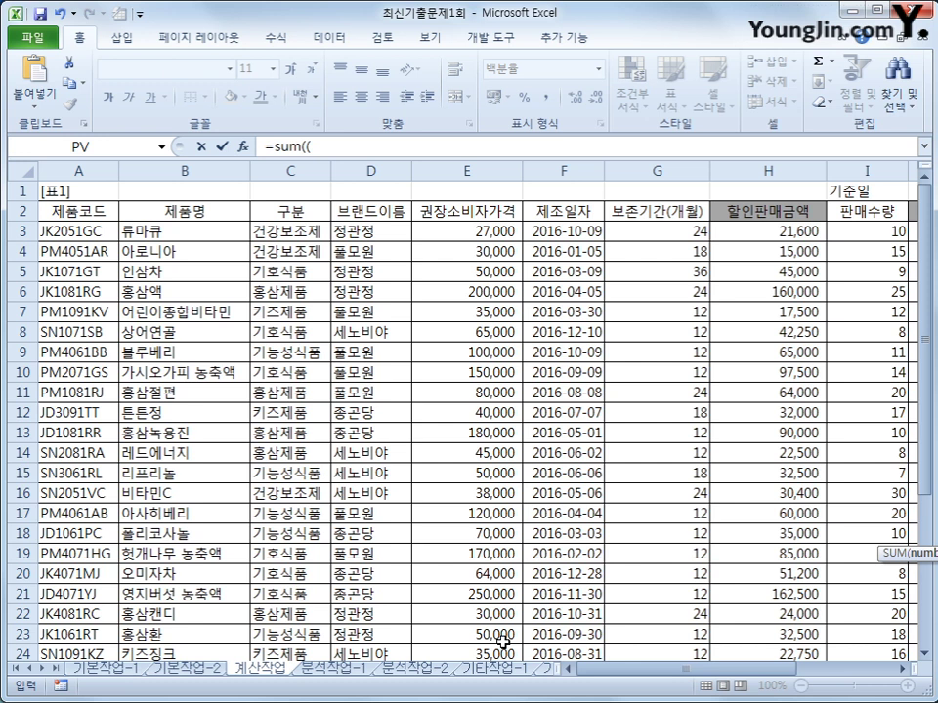
click(309, 146)
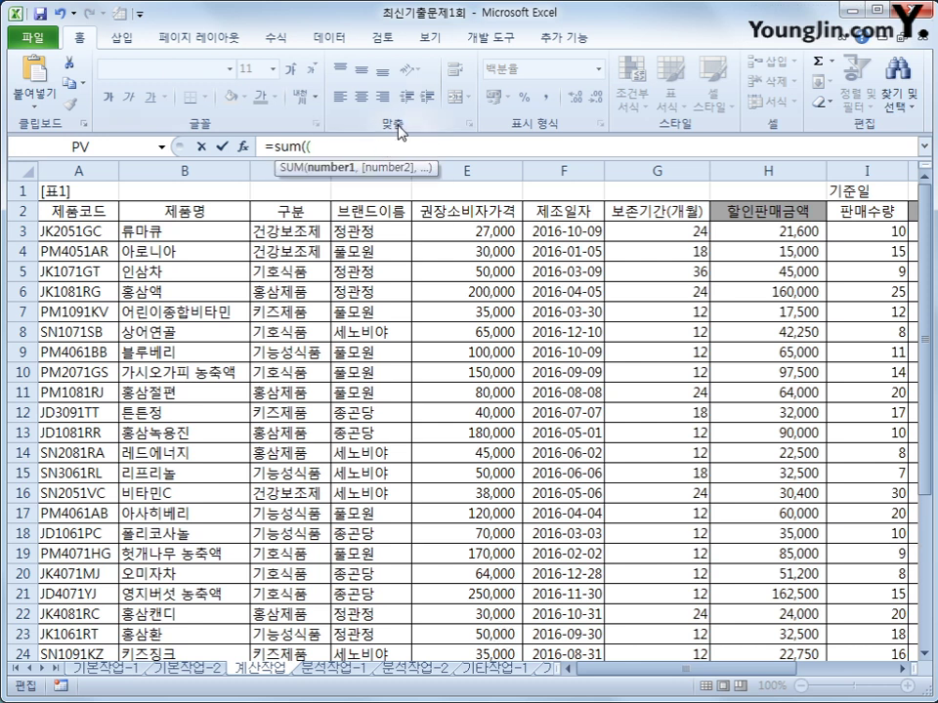
text(mid()
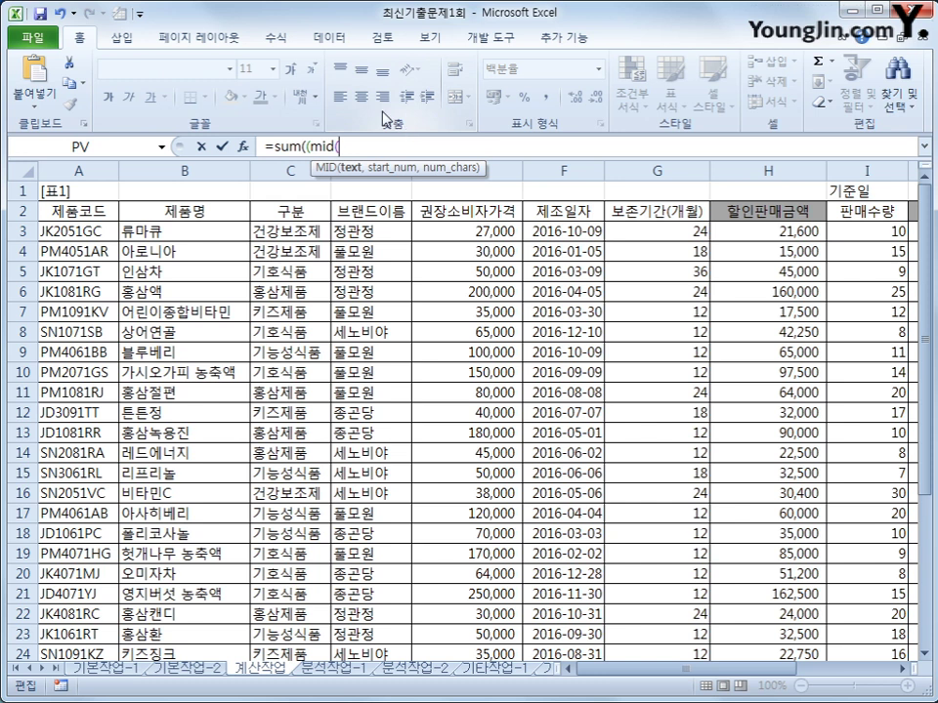
drag(103, 231, 90, 615)
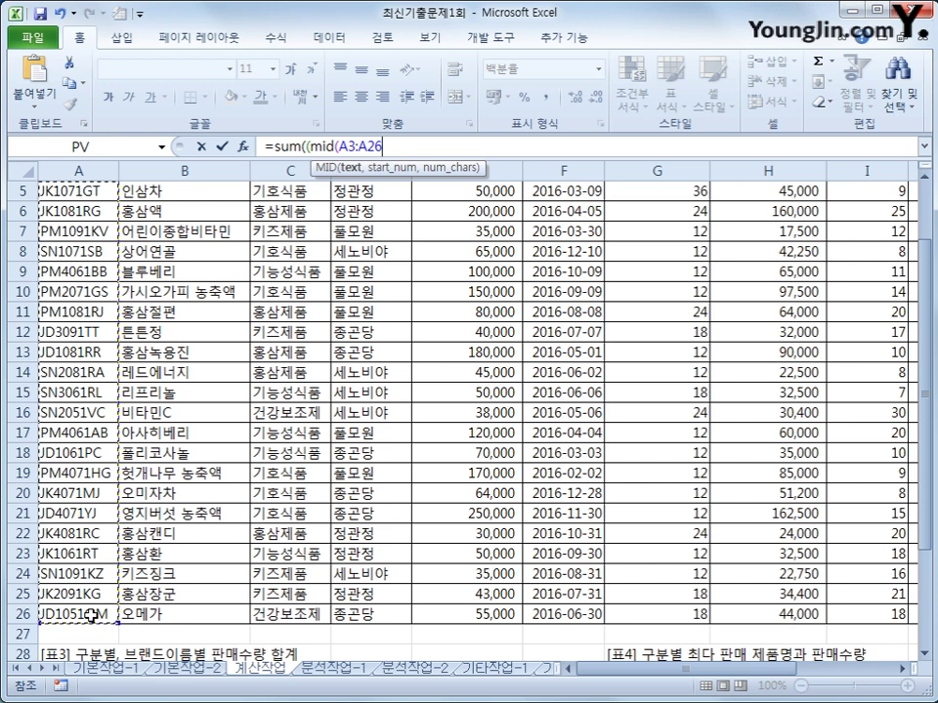
key(F4)
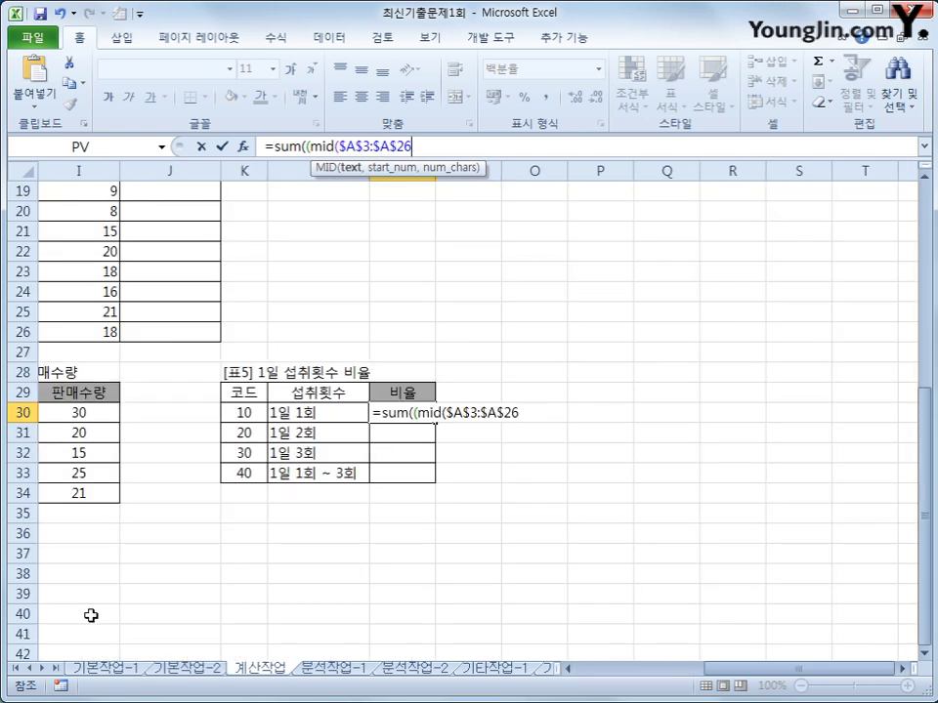
text(,)
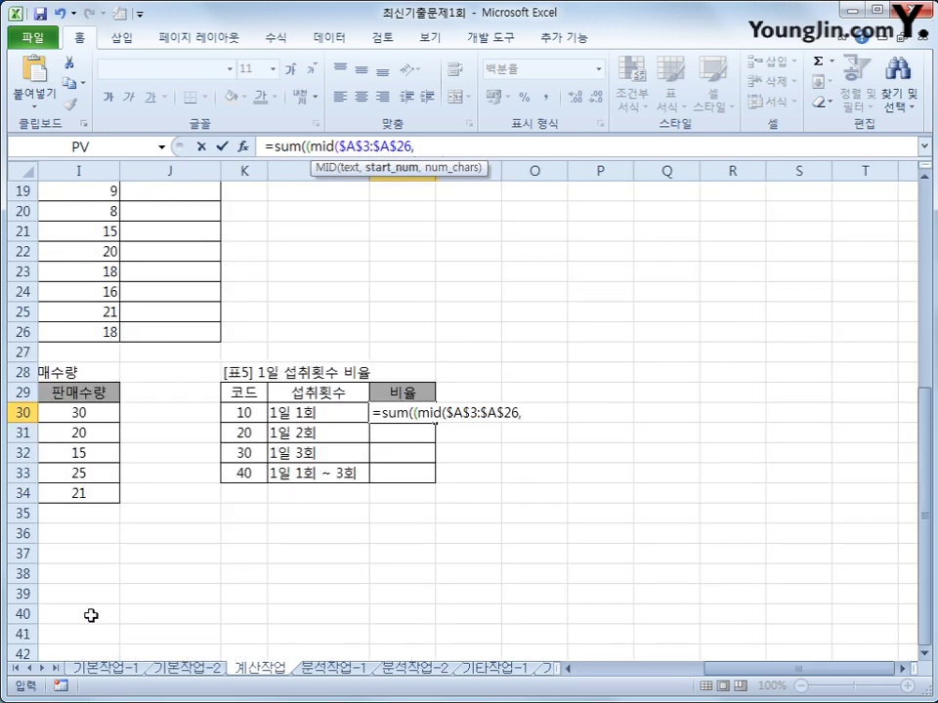
text(3,2)
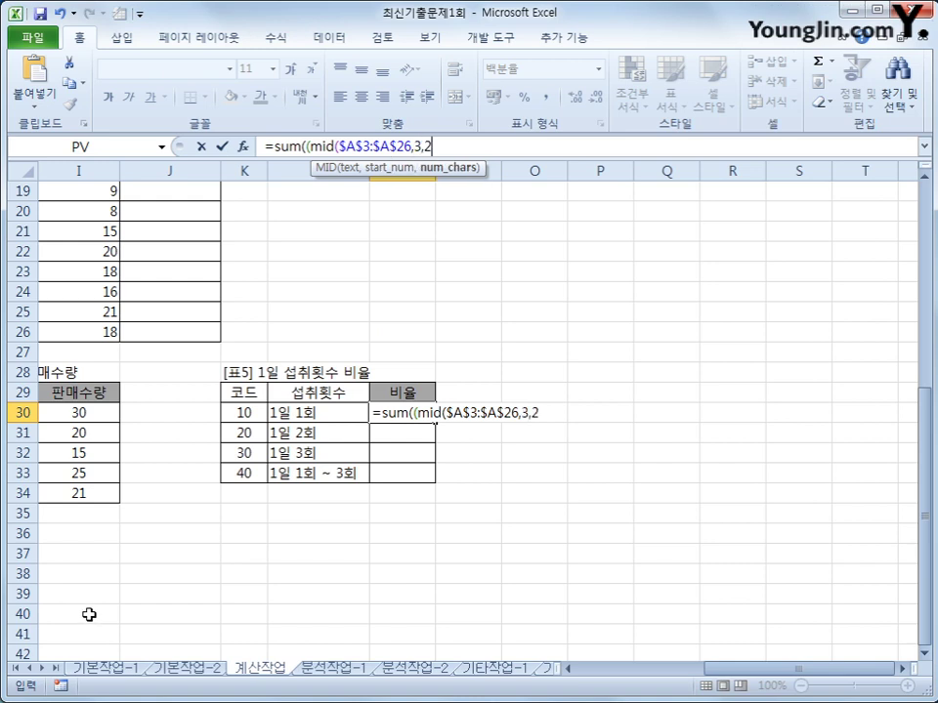
text())
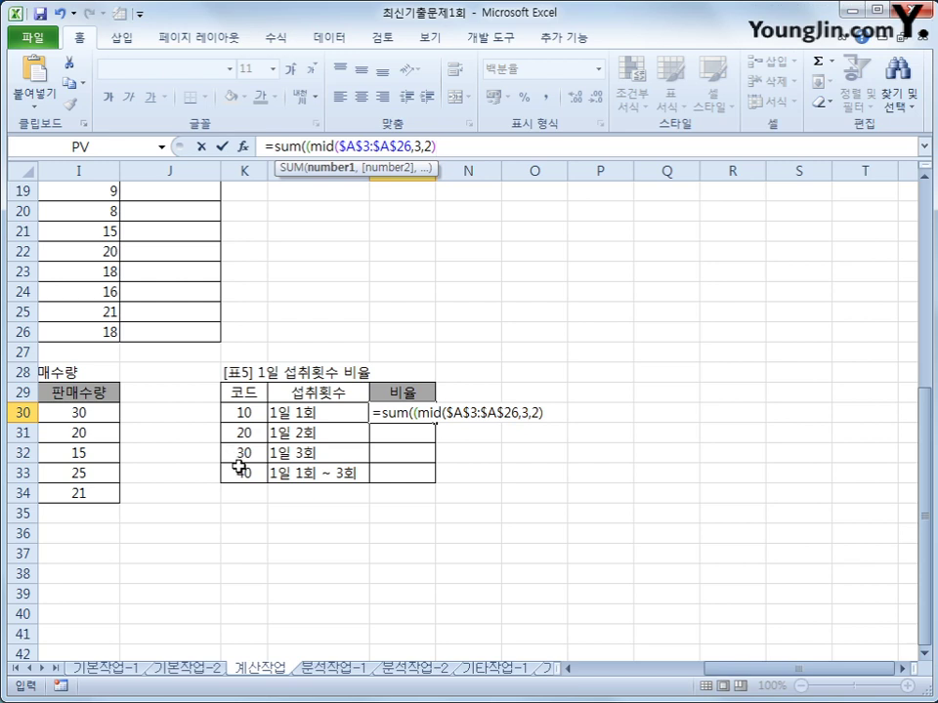
- Complete the SUM condition in M30 by comparing the MID result times 1 with K30, and multiply the condition by 1
text(*1=)
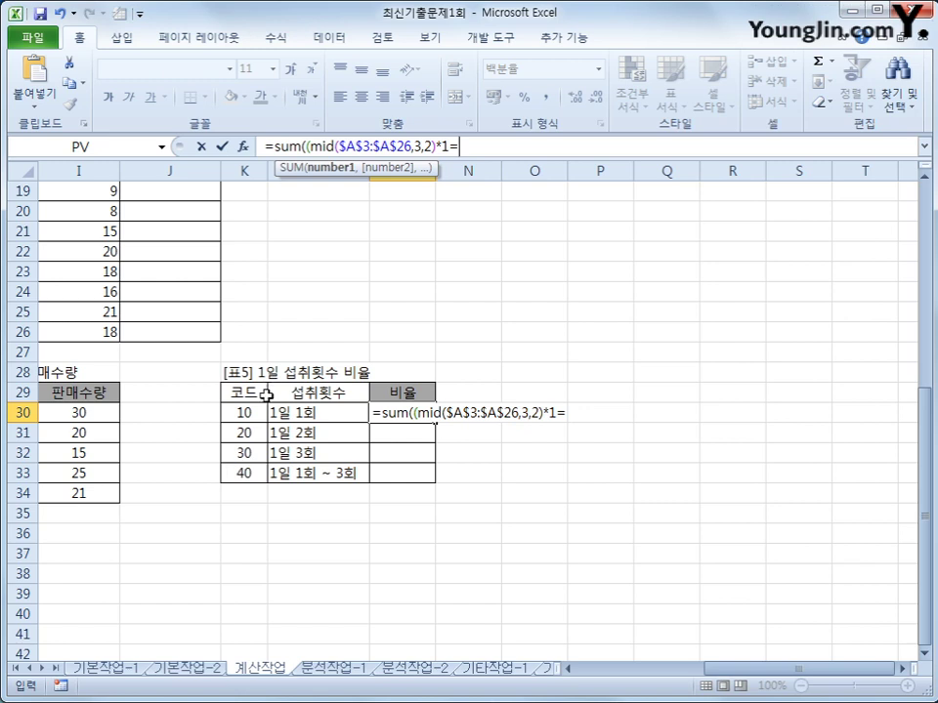
click(248, 413)
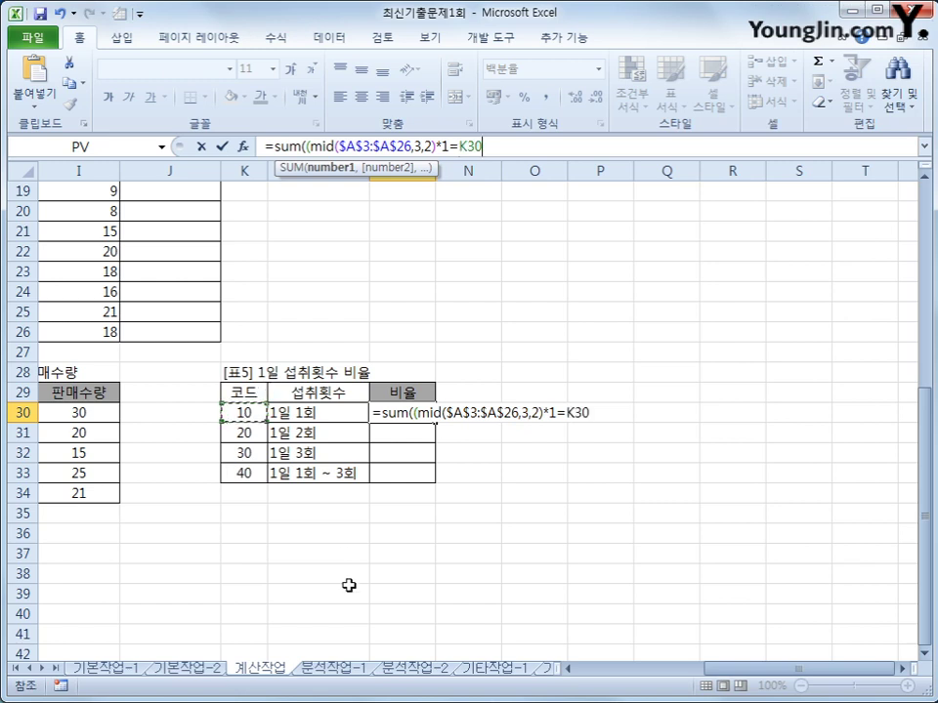
text())
text(*1)
- Close the SUM function in M30 and enter it as an array formula, checking the count in comma style before undoing that format
click(488, 144)
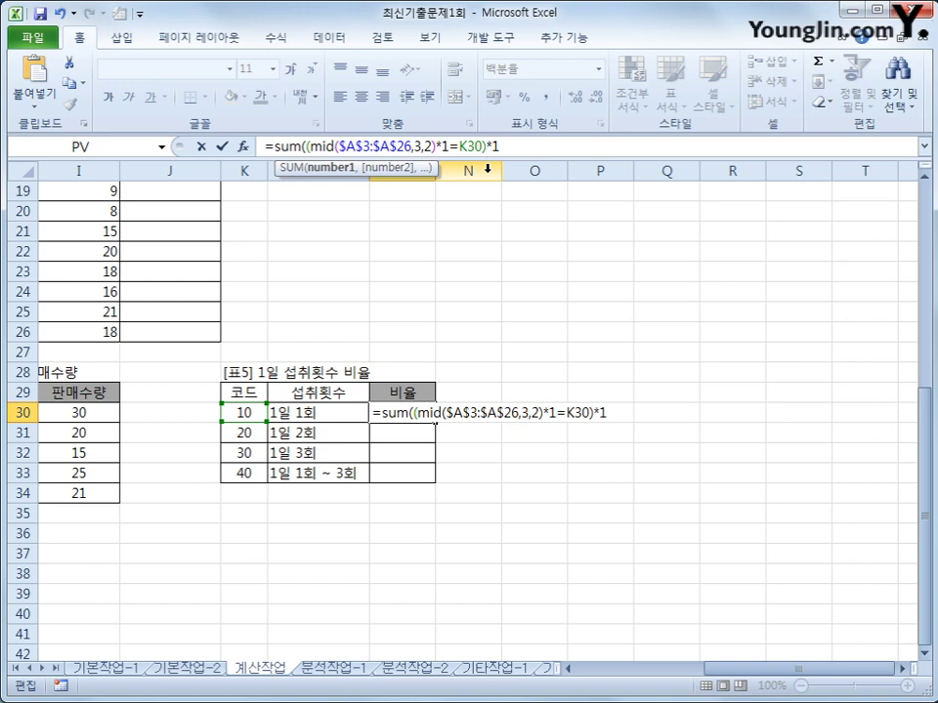
drag(481, 146, 306, 146)
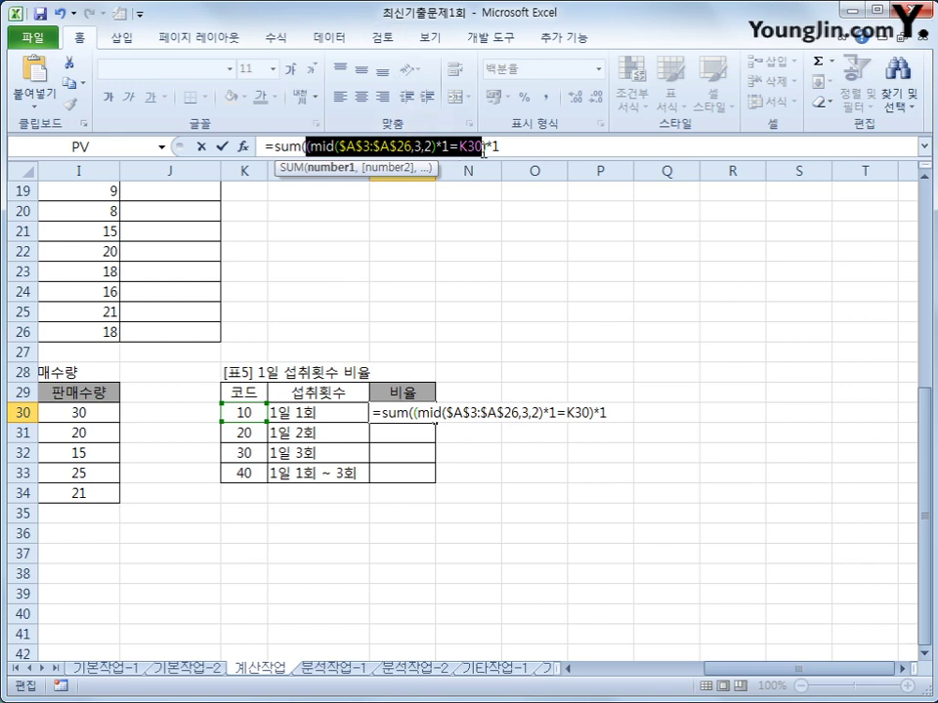
drag(491, 145, 507, 145)
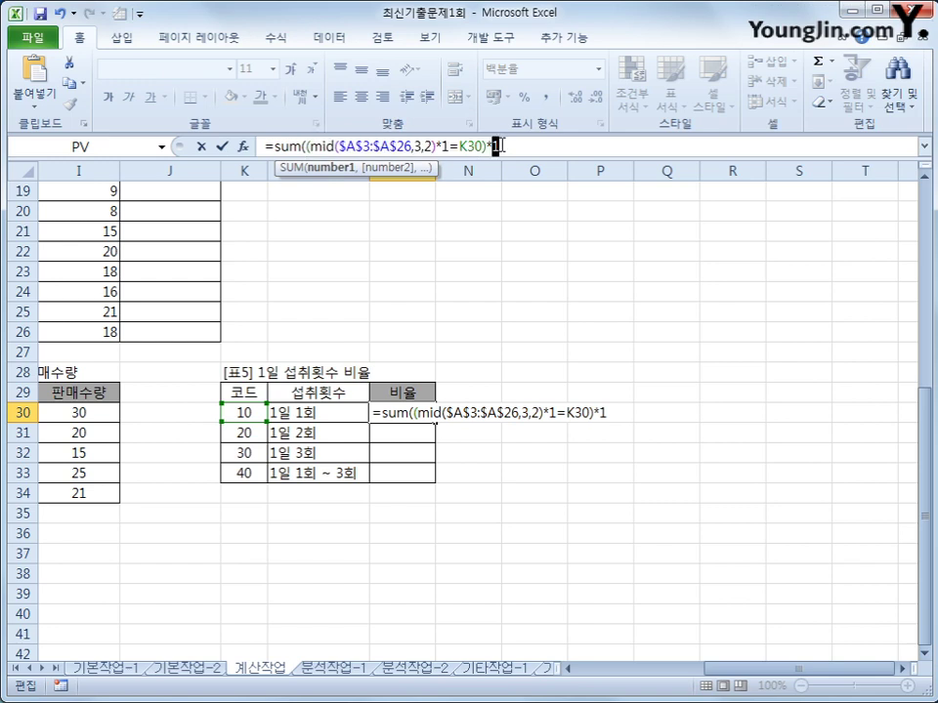
click(306, 146)
text())
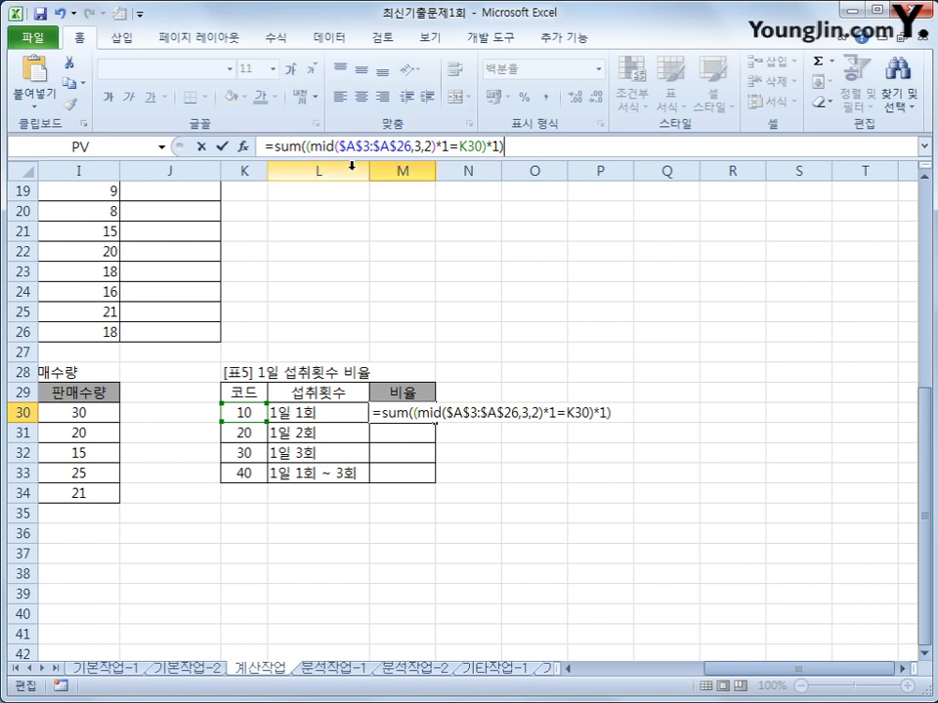
key(ctrl+shift+Return)
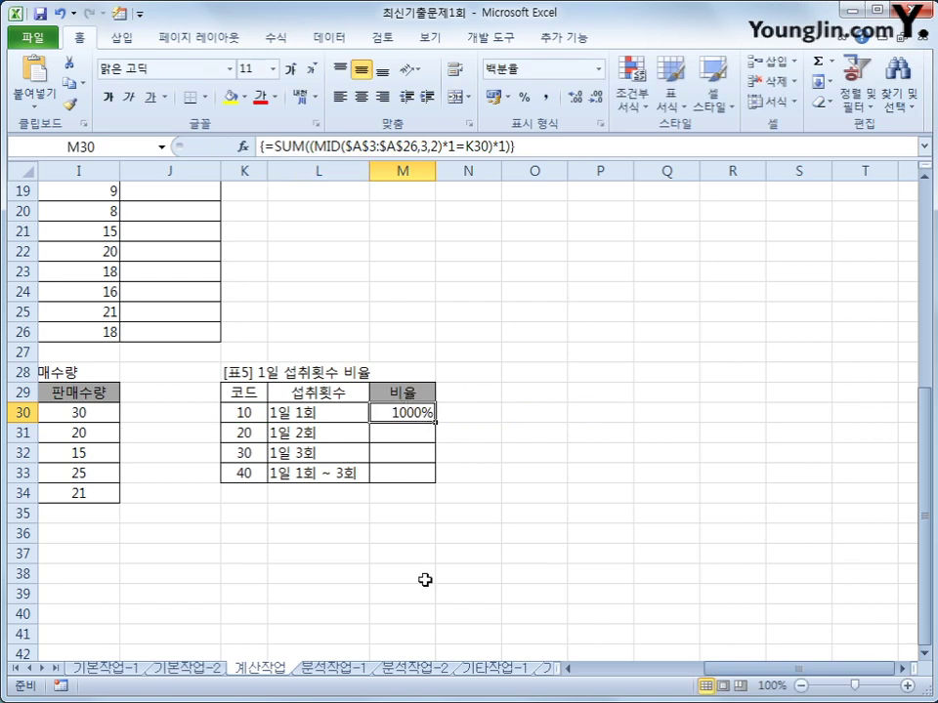
click(546, 97)
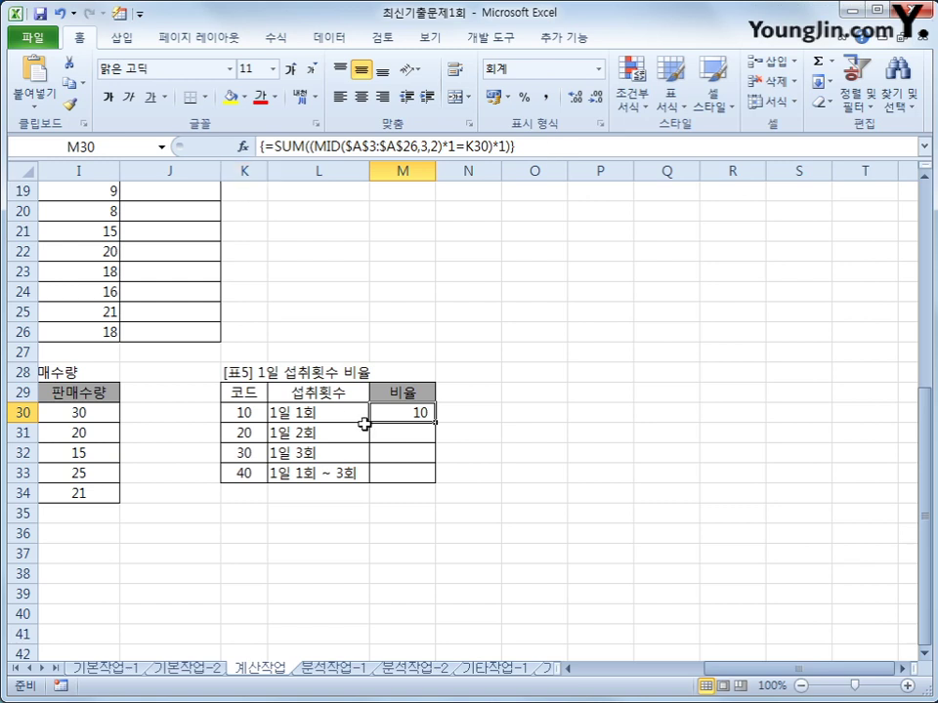
click(61, 14)
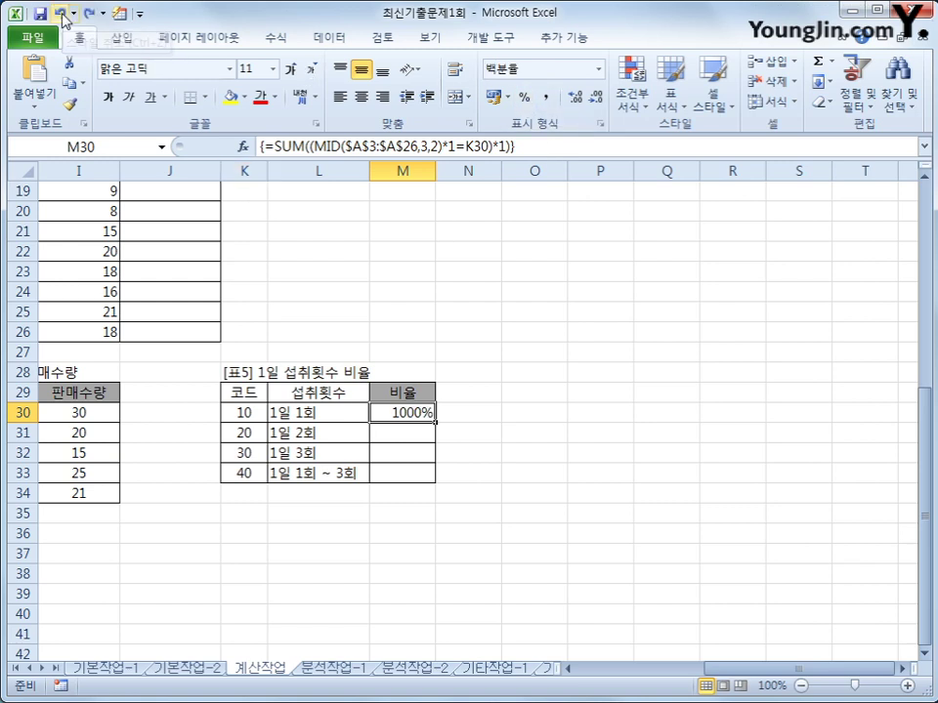
- Divide the SUM in M30 by COUNTA of the absolute 제품코드 range $A$3:$A$26 and re-enter it as an array formula
click(540, 147)
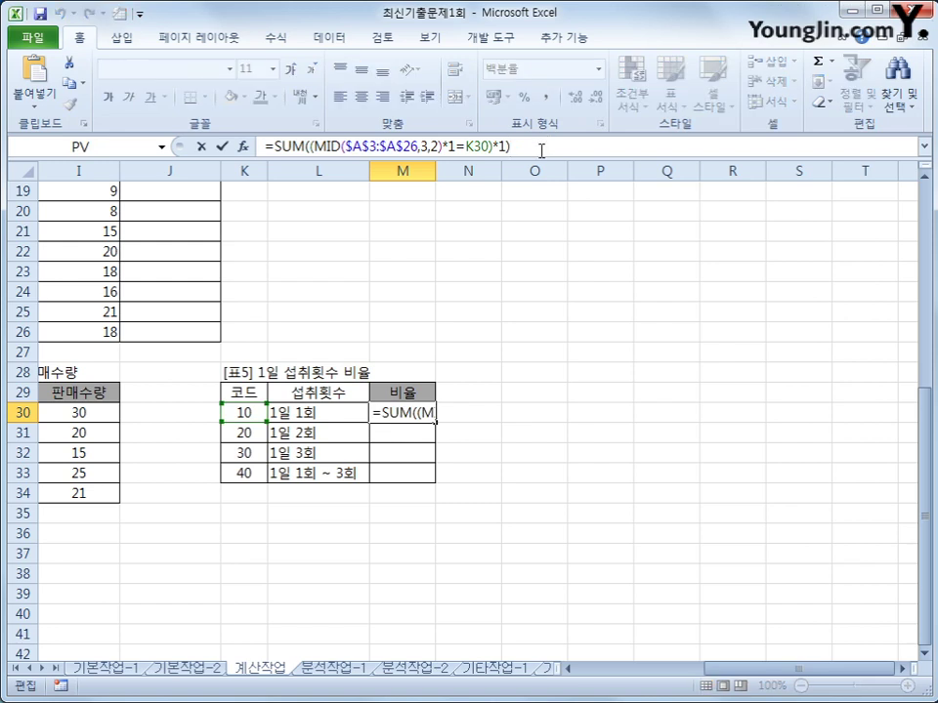
text(/)
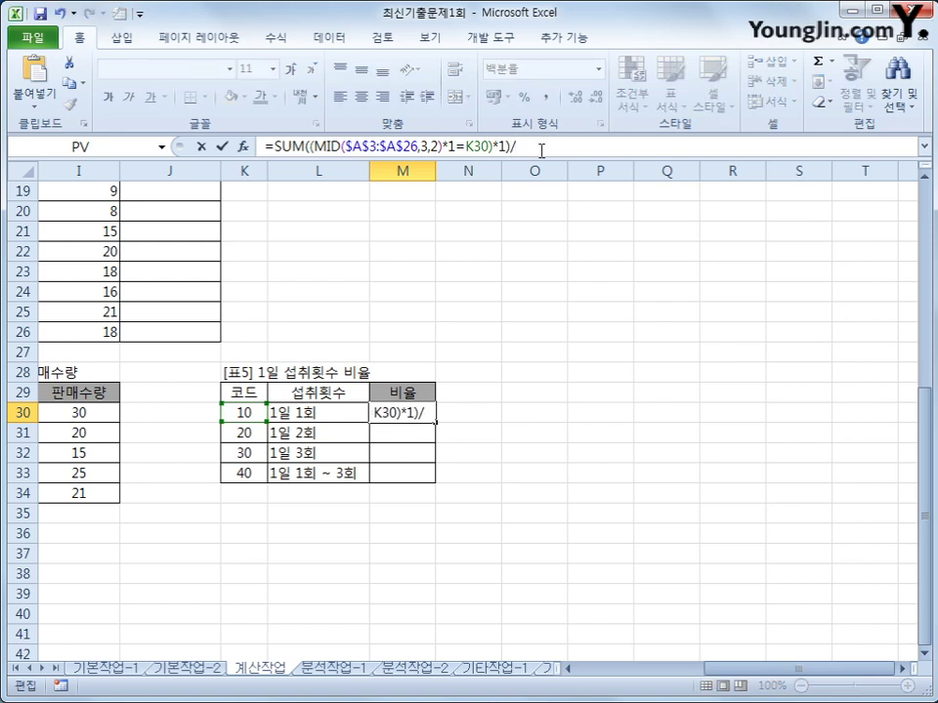
text(counta()
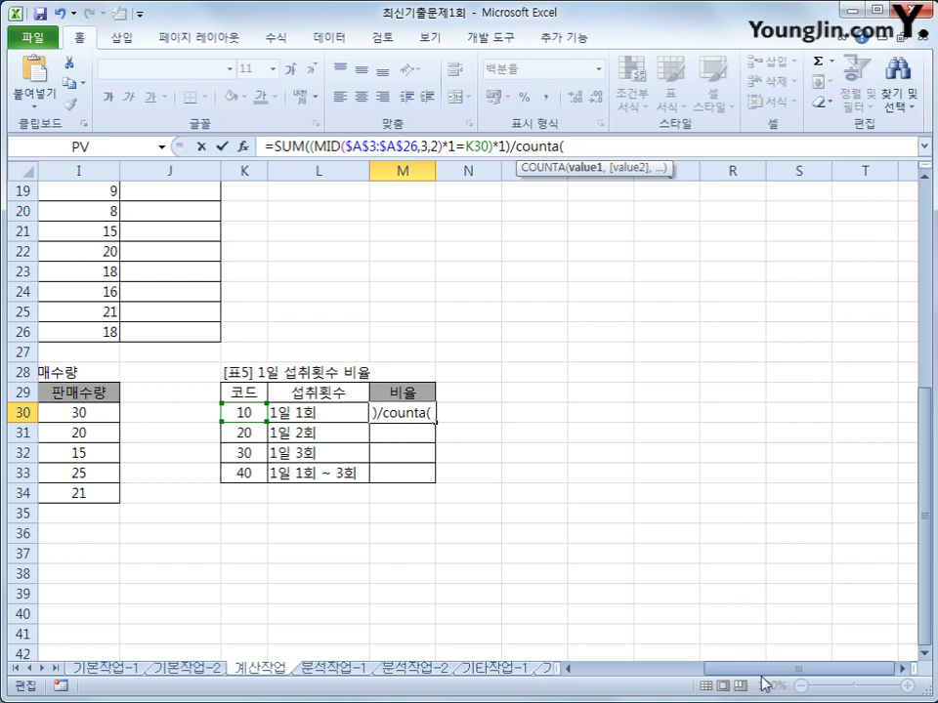
drag(769, 670, 679, 674)
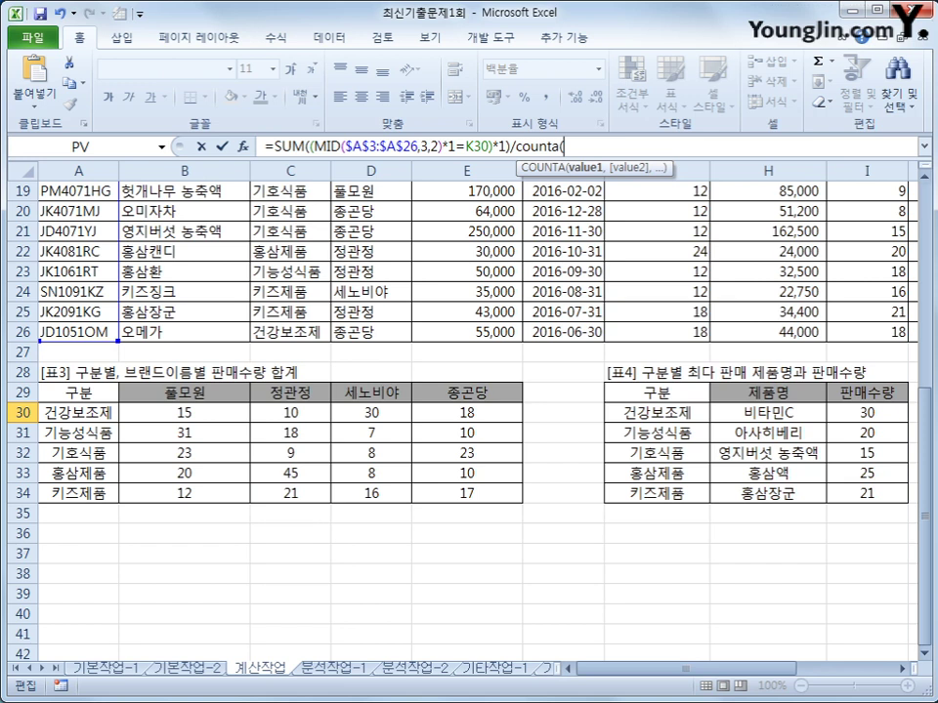
drag(933, 472, 928, 195)
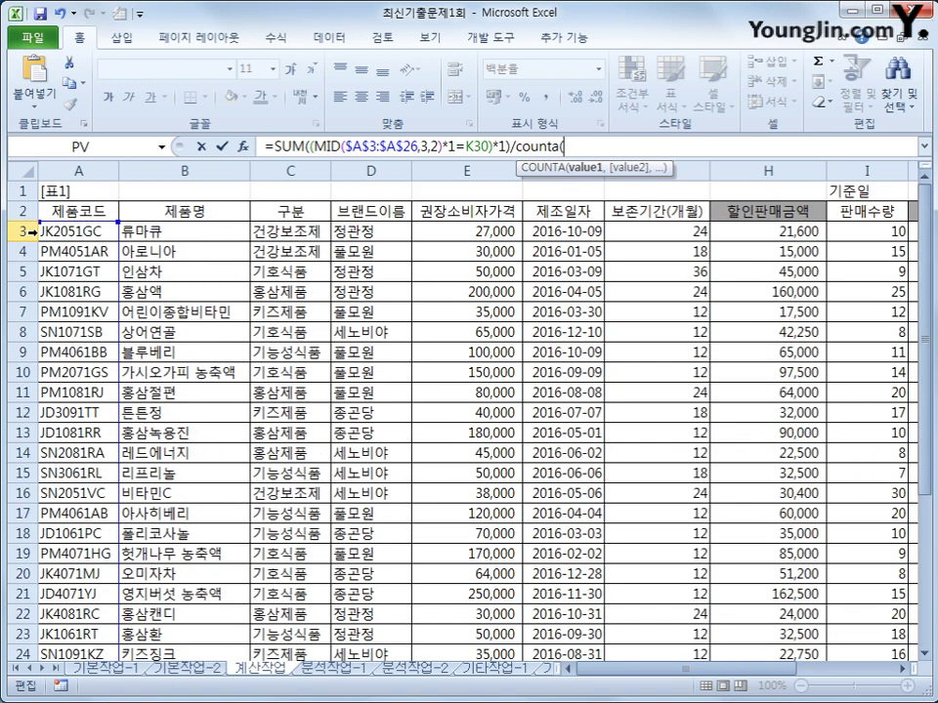
click(88, 231)
drag(88, 231, 99, 617)
key(F4)
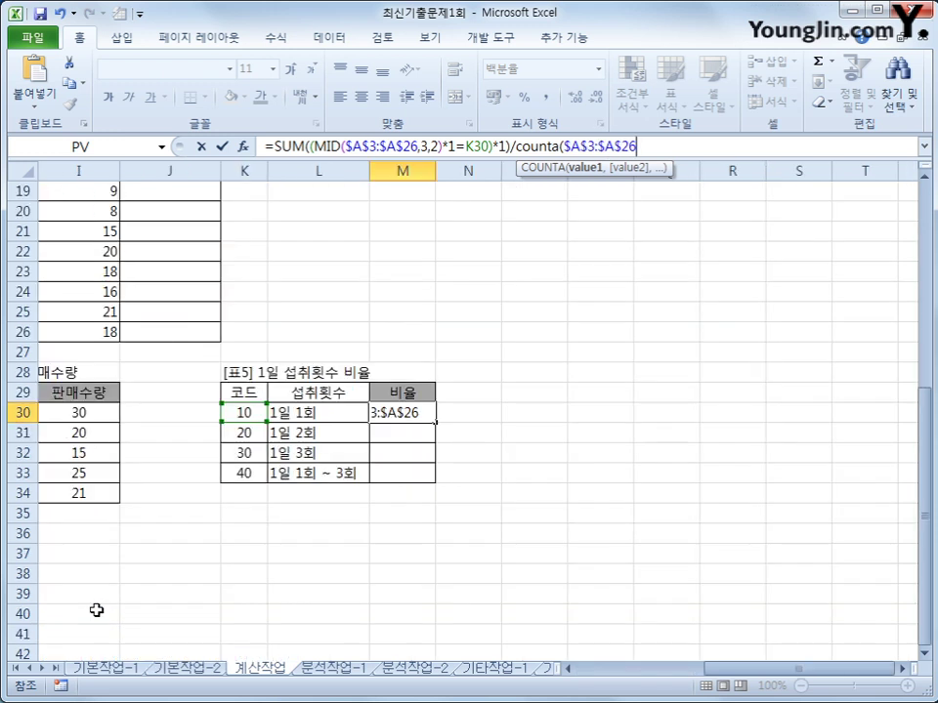
text())
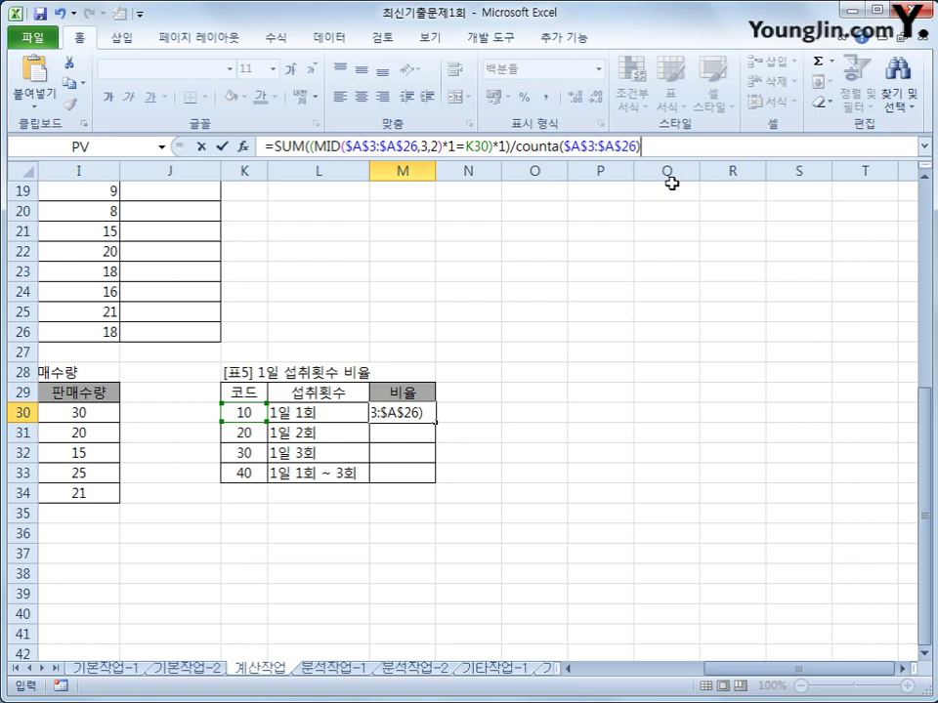
key(ctrl+shift+Return)
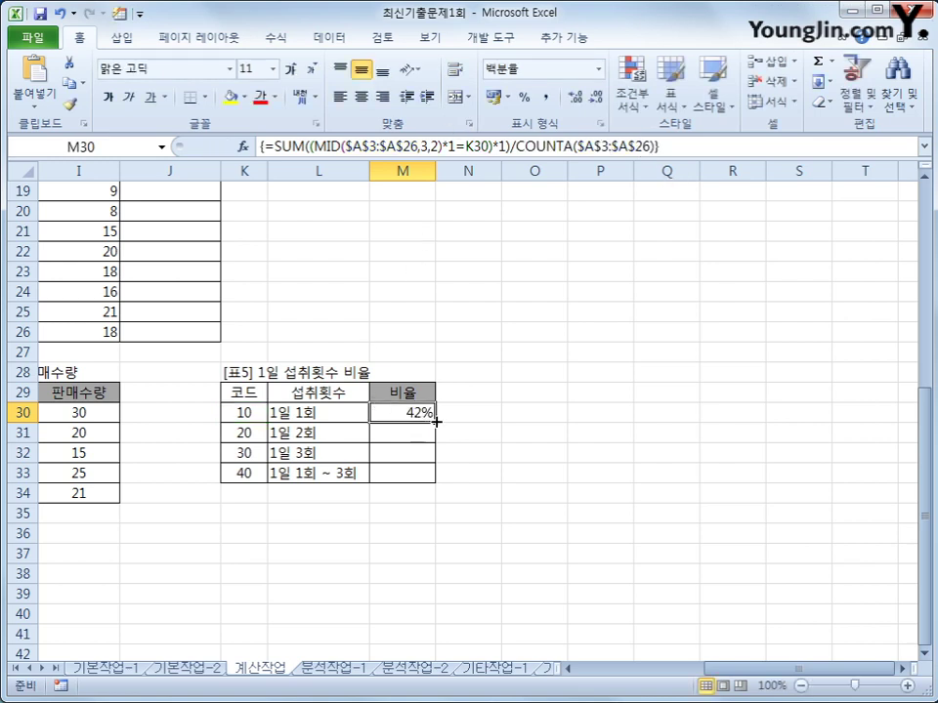
- Fill the 비율 formula from M30 down to M33 in [표5] and check the copied cells
drag(436, 421, 442, 479)
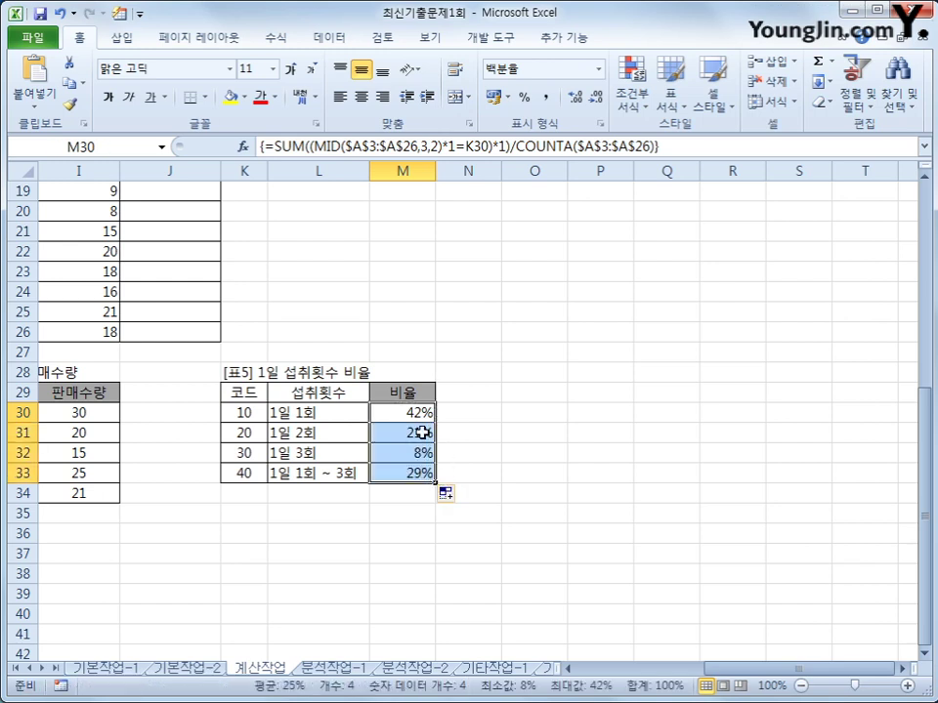
click(422, 432)
click(425, 453)
click(423, 474)
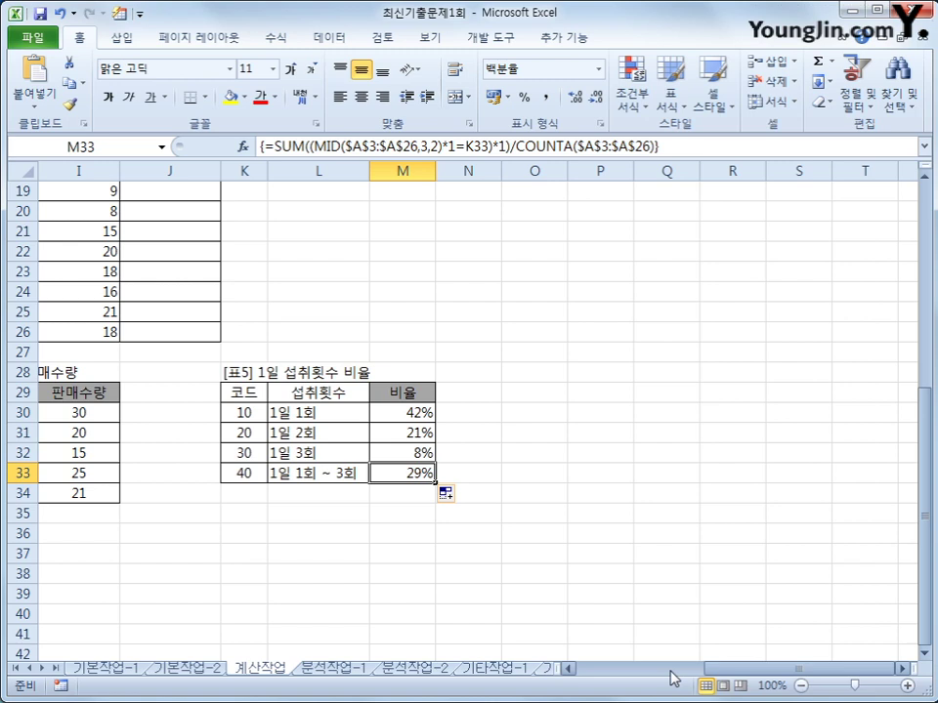
- Select the first 비고 cell J3 in [표1] and insert a new module in the workbook's Visual Basic project
mouse_move(748, 675)
mouse_down()
mouse_move(637, 674)
mouse_move(743, 681)
mouse_up()
scroll(676, 641, up, 6)
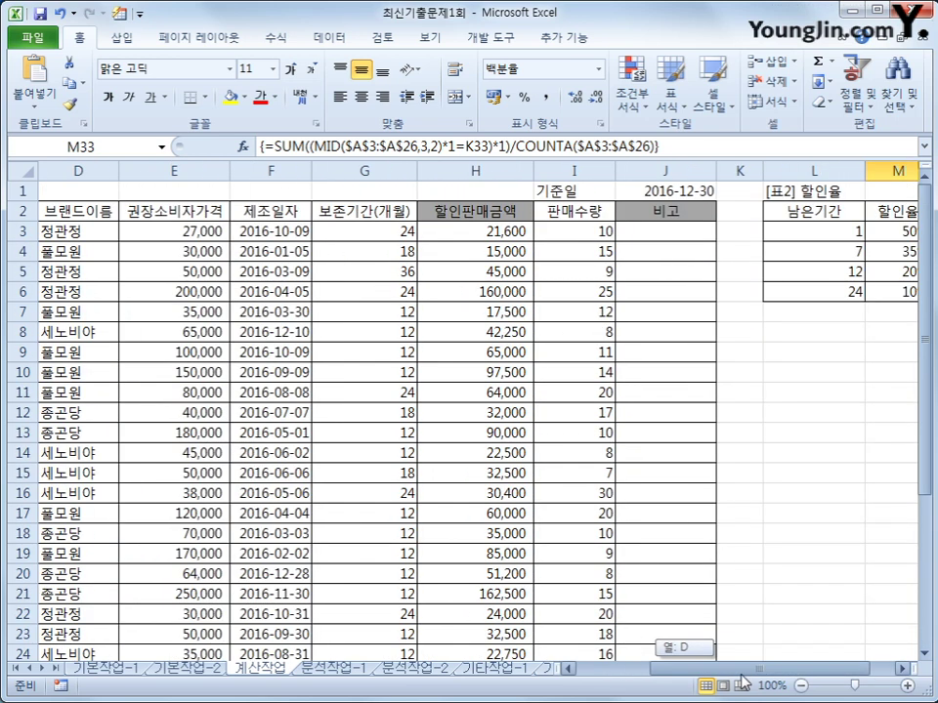
click(662, 234)
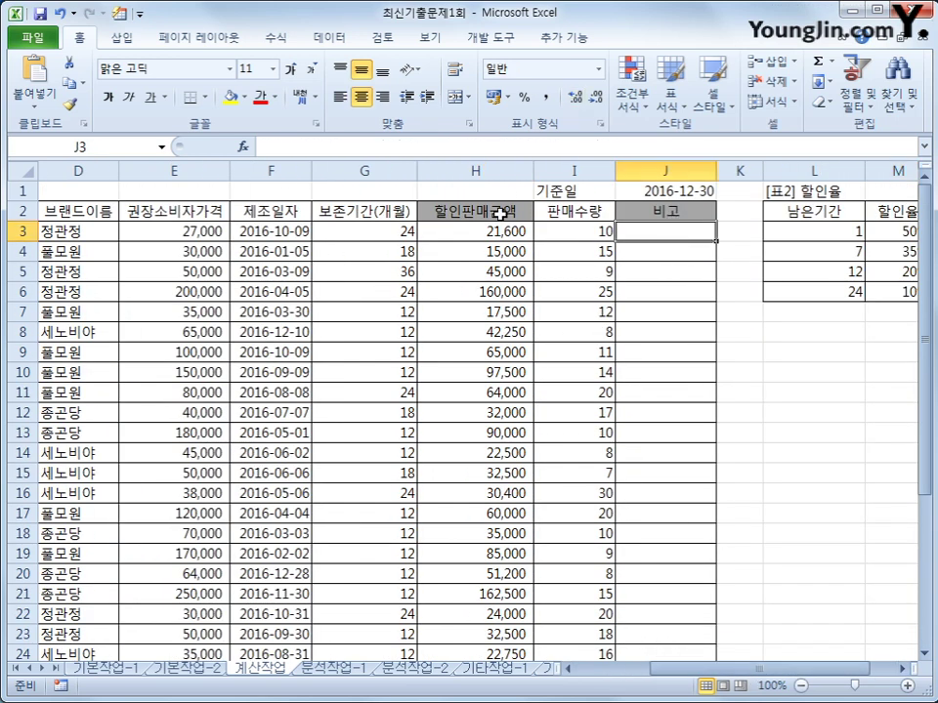
click(490, 37)
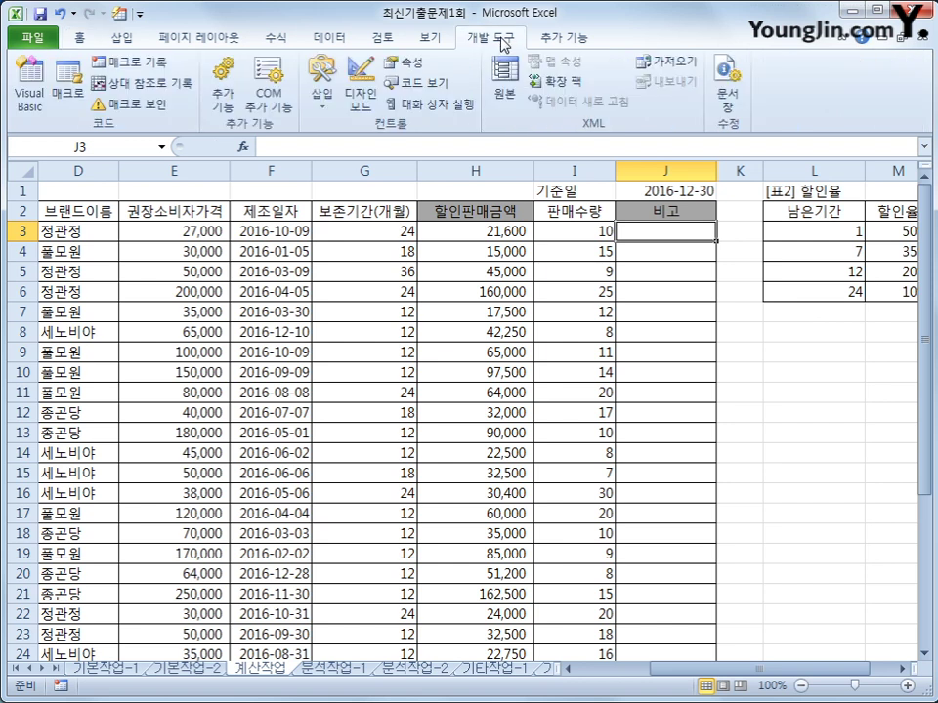
click(29, 98)
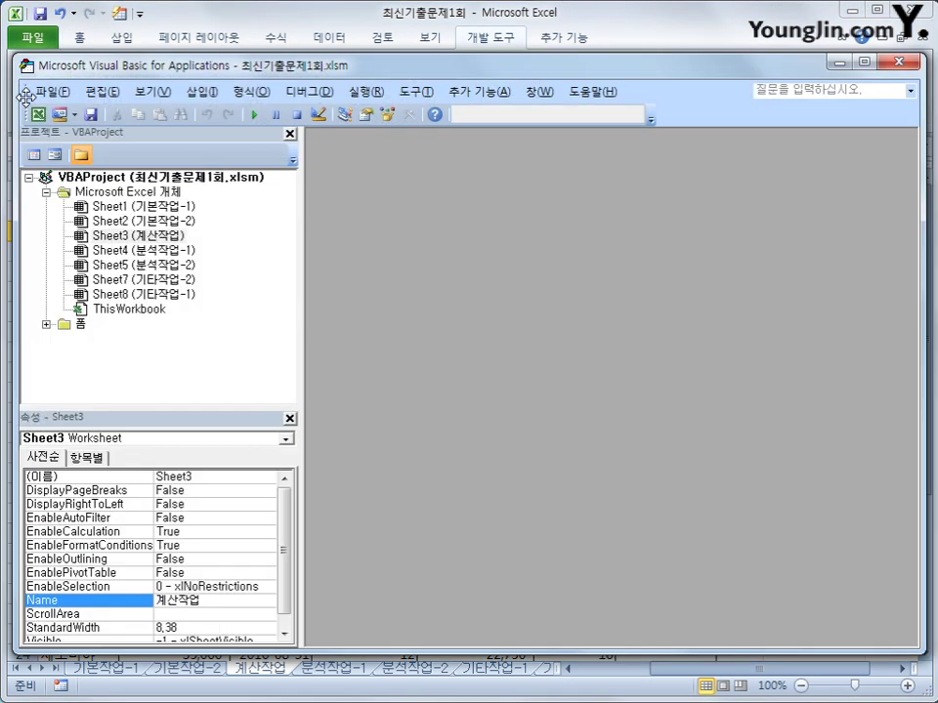
click(200, 91)
click(233, 153)
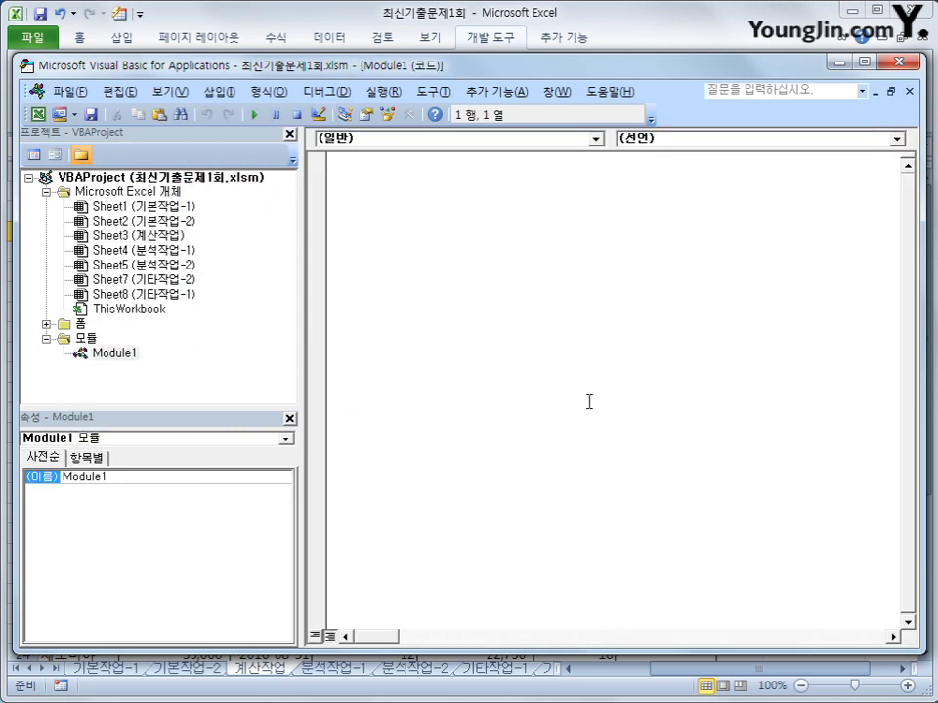
- Start declaring the public function fn비고 in the module, with a first parameter beginning 권장소비
text(pu)
text(blic function )
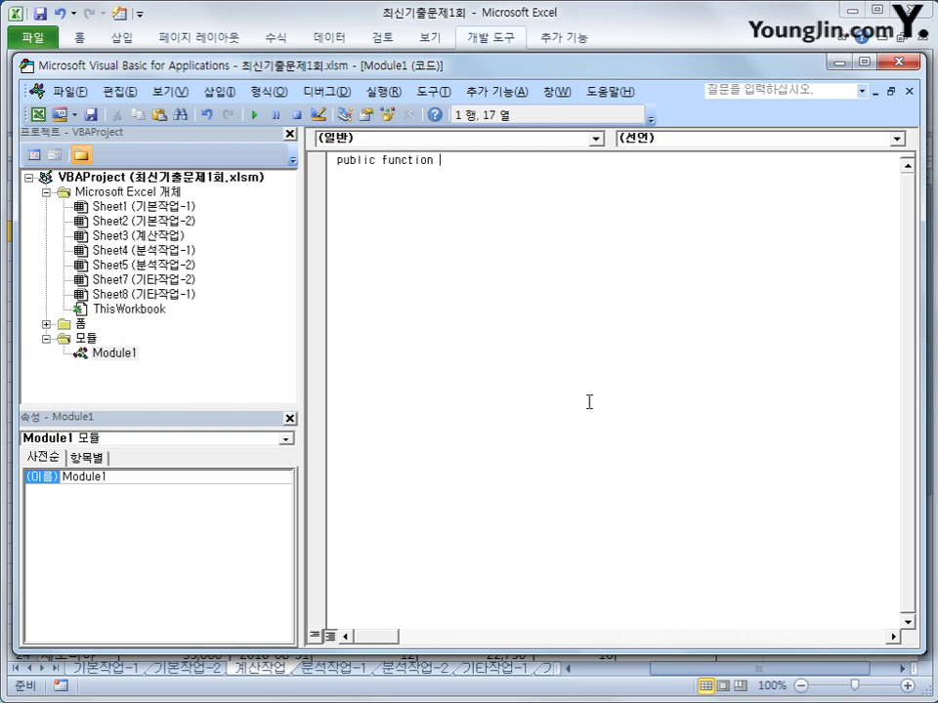
text(fn비고()
text(권장소비)
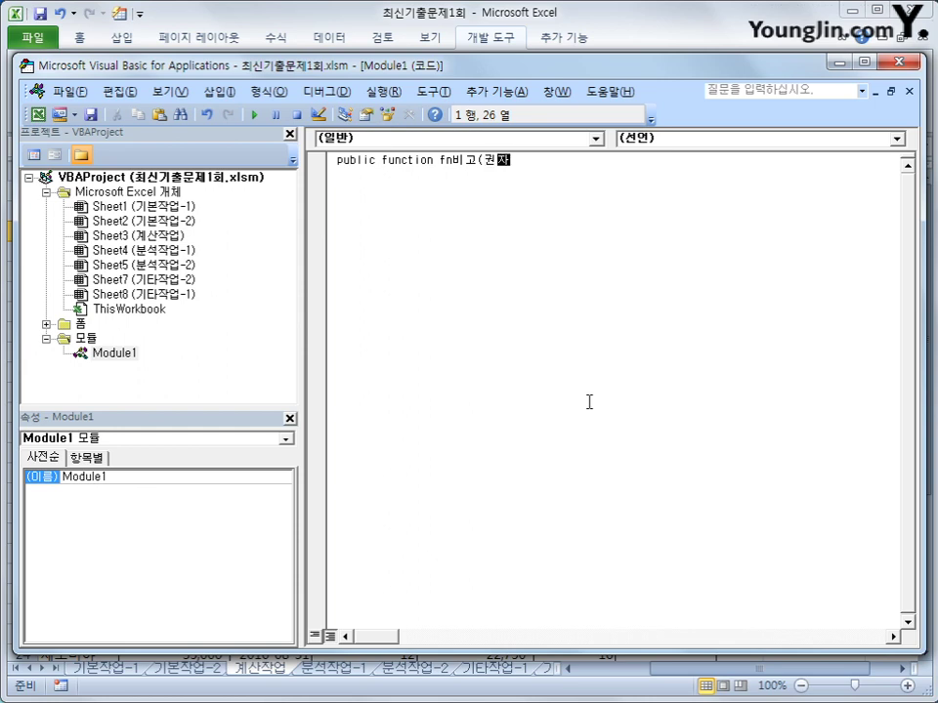
- Complete the public function declaration fn비고 with the parameters 권장소비자가격 and 판매수량
text(자가격,)
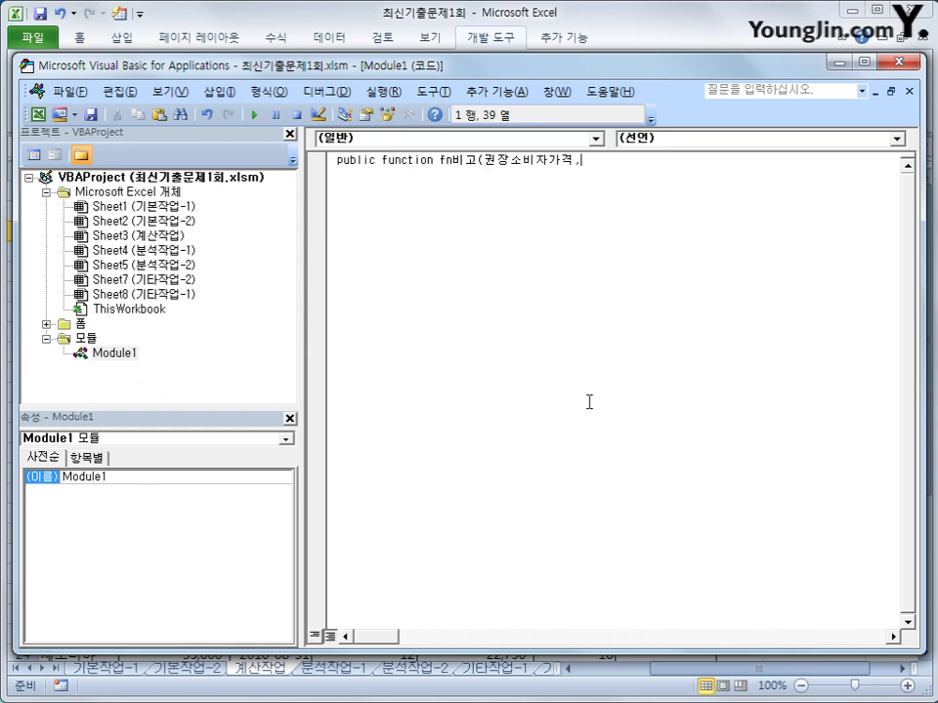
text(판매ㅅ수량))
key(Return)
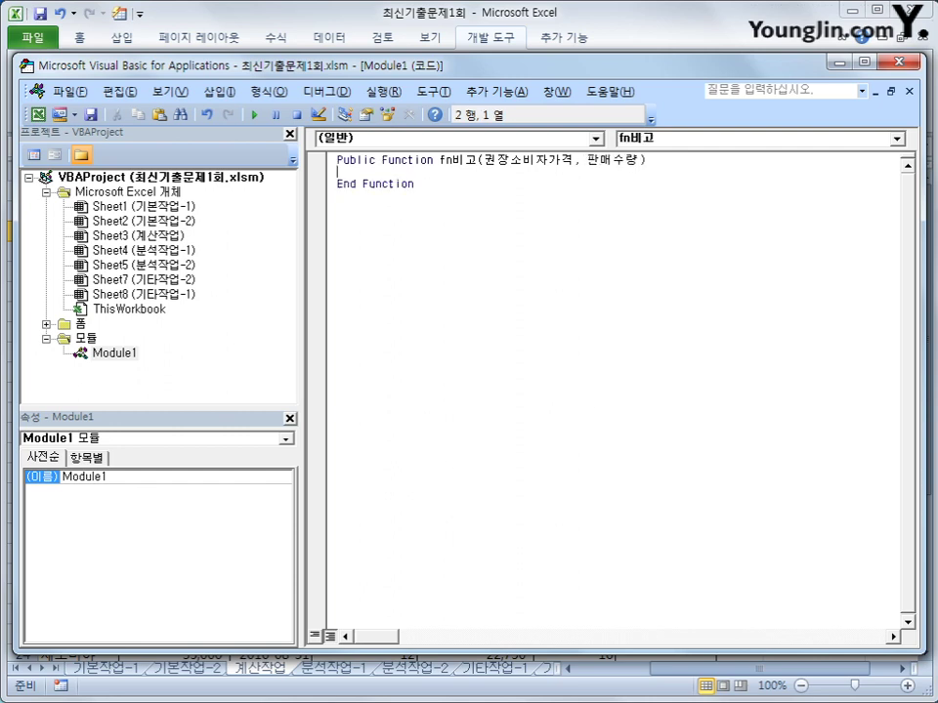
key(Return)
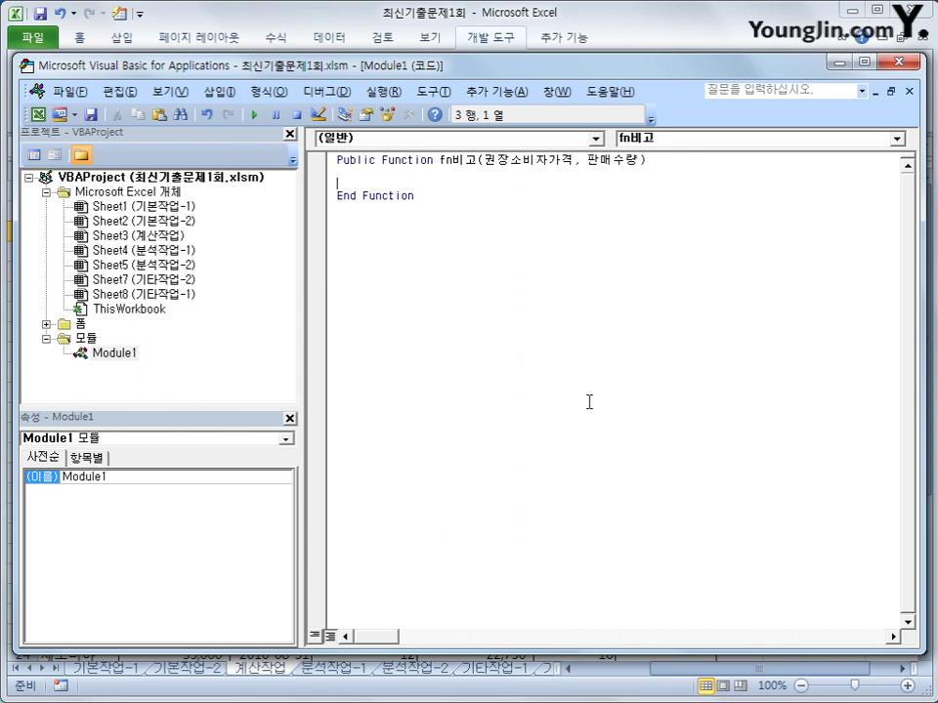
- Add an If line testing 권장소비자가격 >= 100000 and start an indented fn비고 assignment beneath it
key(Tab)
text(if 권장소)
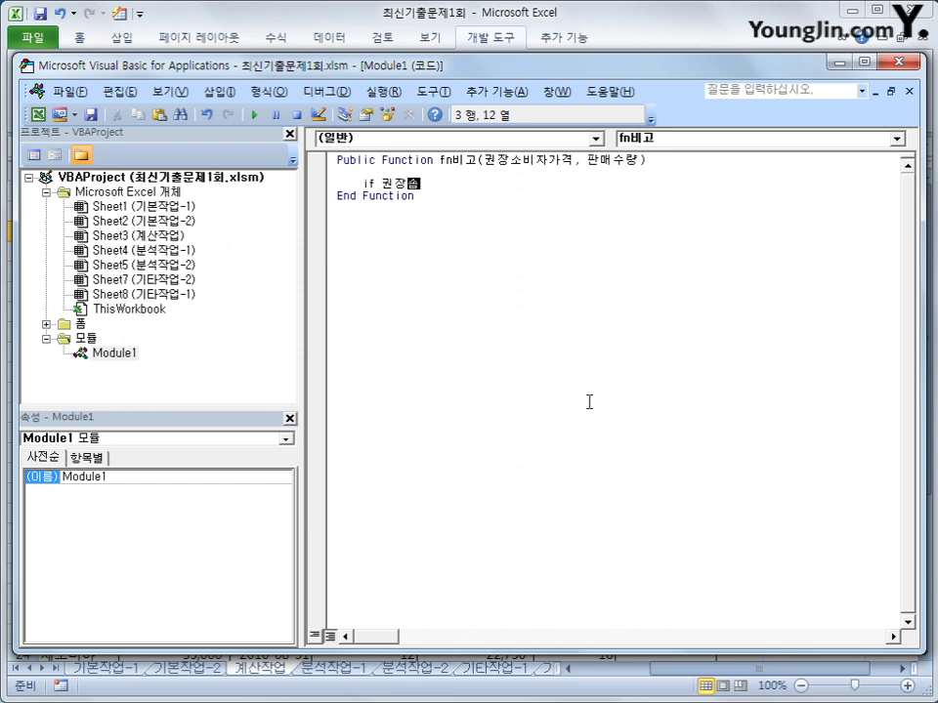
text(비자가격 )
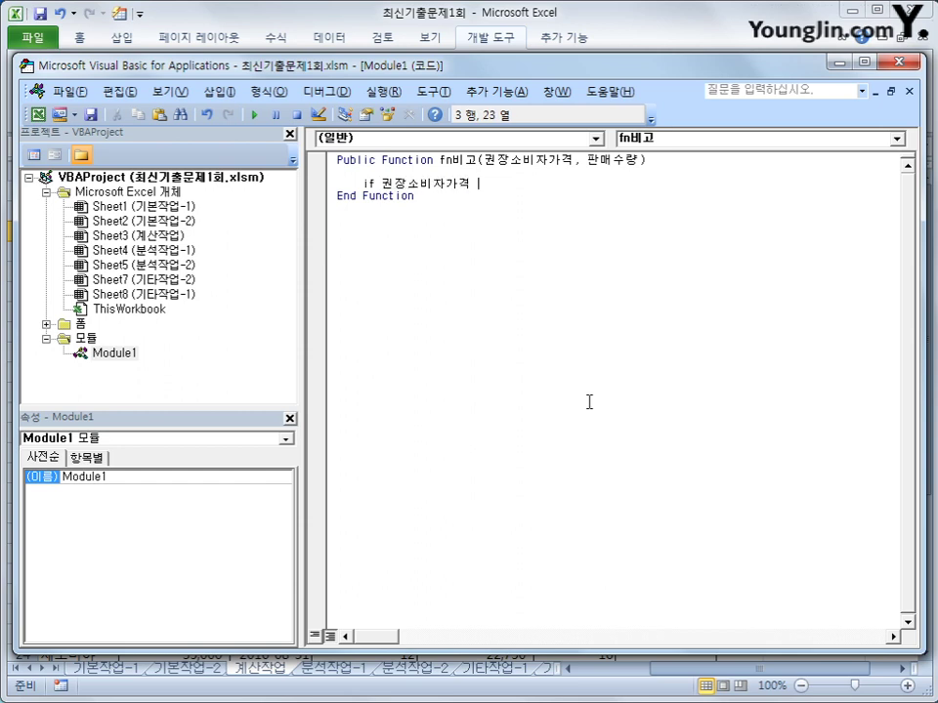
text(>= 100000 then)
key(Return)
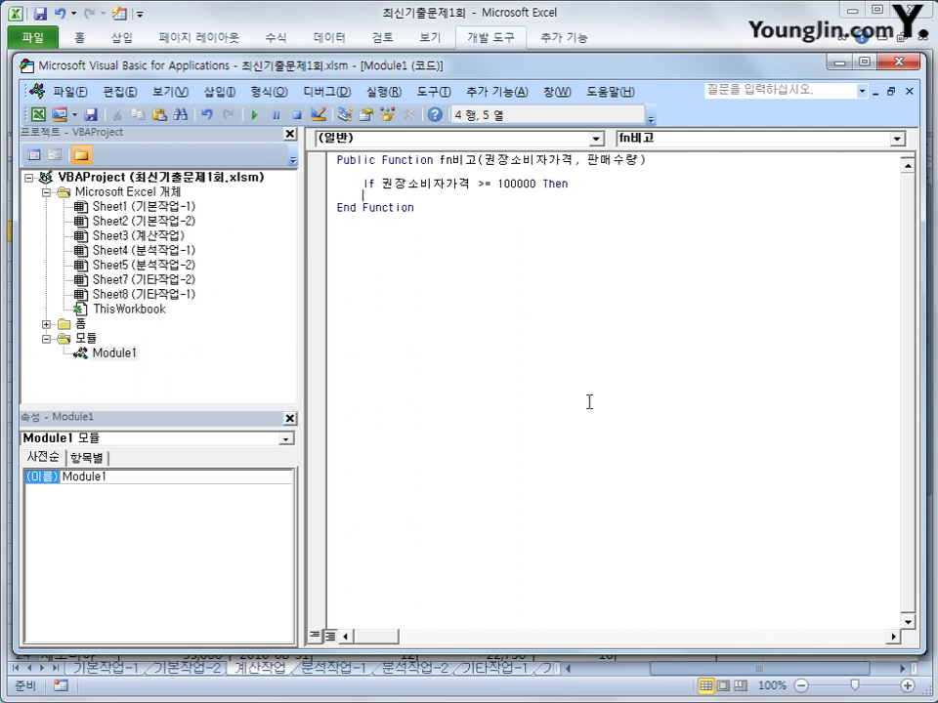
key(Tab)
text(fn비고 =)
- Extend the If condition with And 판매수량 >= 15 before Then
key(Up)
key(Return)
key(End)
key(Left)
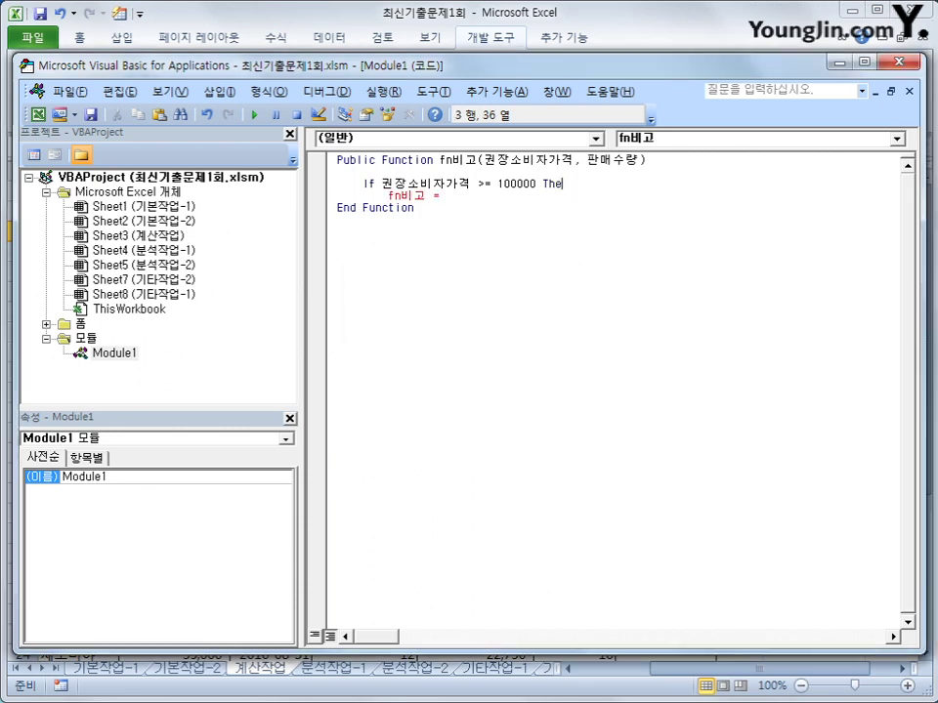
key(BackSpace)
key(BackSpace)
key(BackSpace)
text(and 판매수량 )
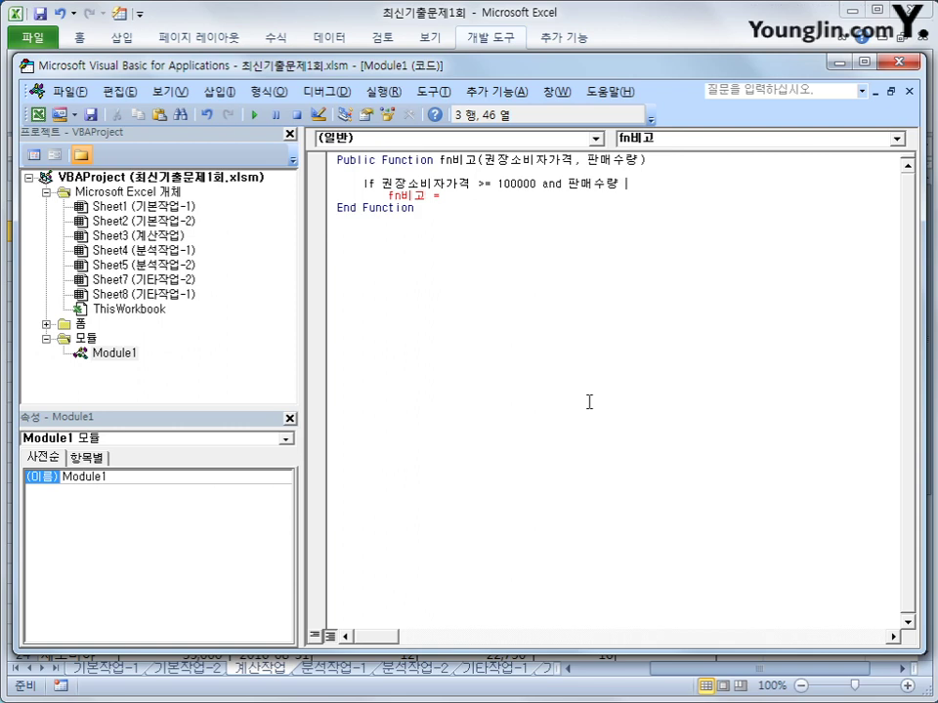
text(>=15 then)
key(Down)
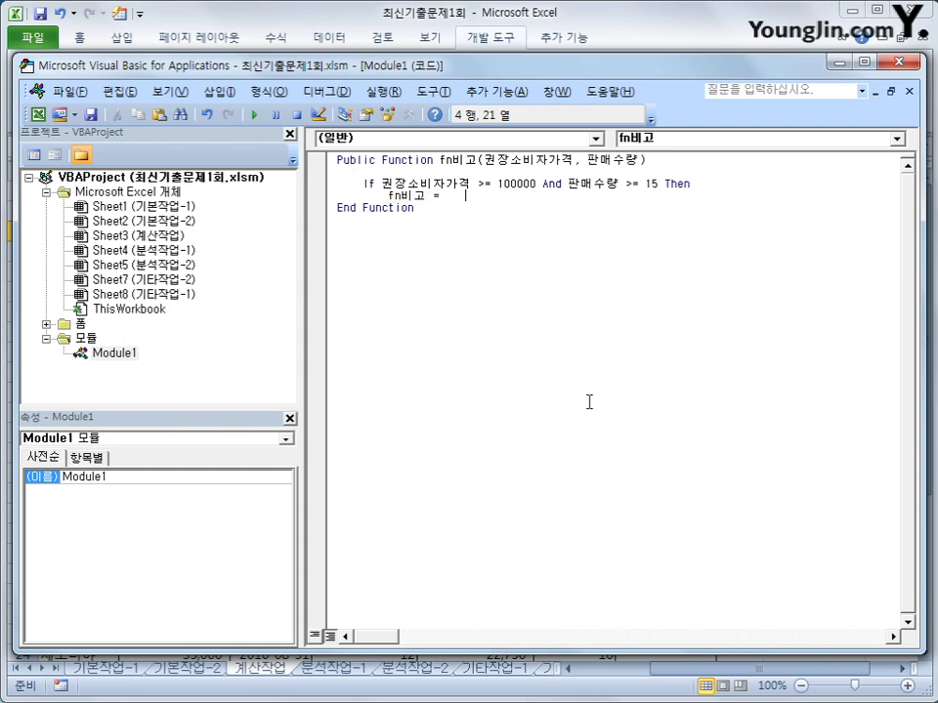
- Complete the assignment under the If line so fn비고 returns "사은선물 증정"
key(BackSpace)
key(BackSpace)
key(BackSpace)
text(")
text(사은성)
key(BackSpace)
text(선물ㅈ)
key(BackSpace)
text(증정")
key(Return)
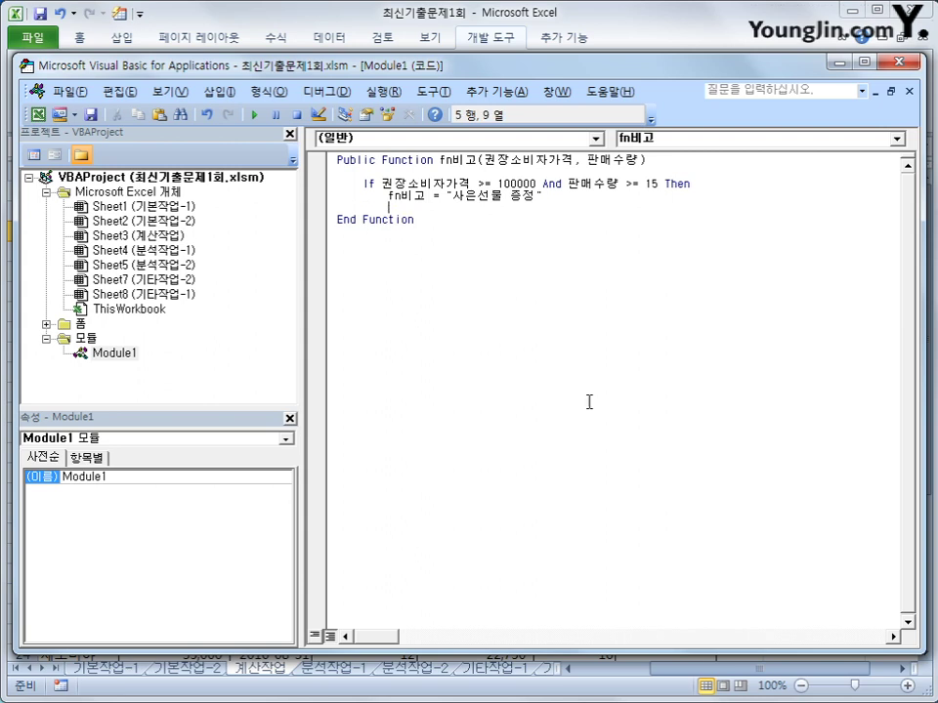
- Add an Else branch that sets fn비고 to an empty string "" and close the block with End If
key(BackSpace)
text(else)
key(Return)
key(Tab)
text(fn비고 = )
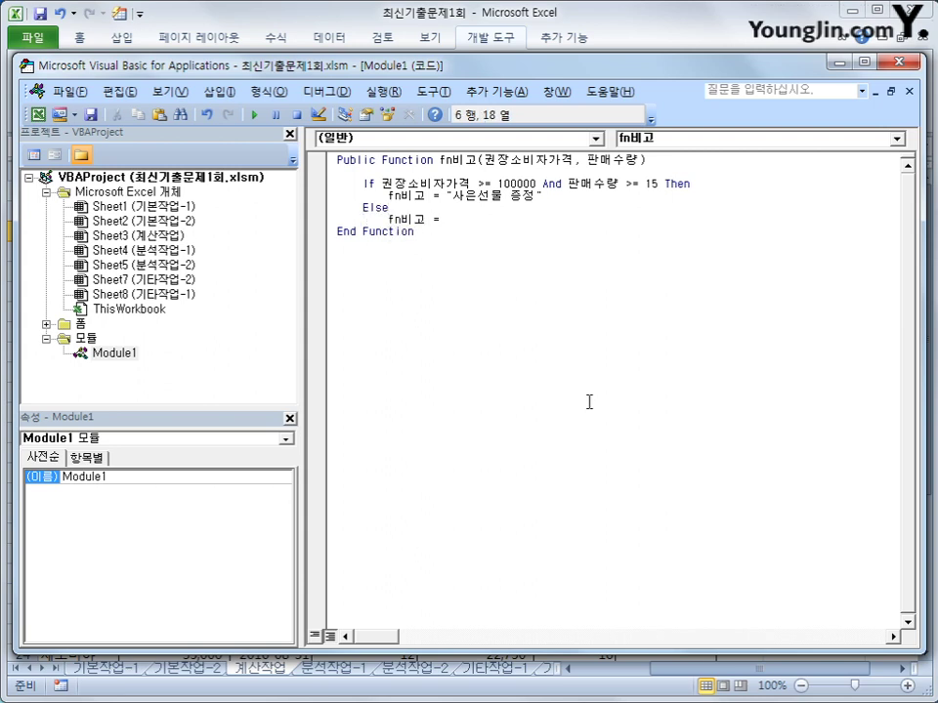
text("")
key(Return)
key(BackSpace)
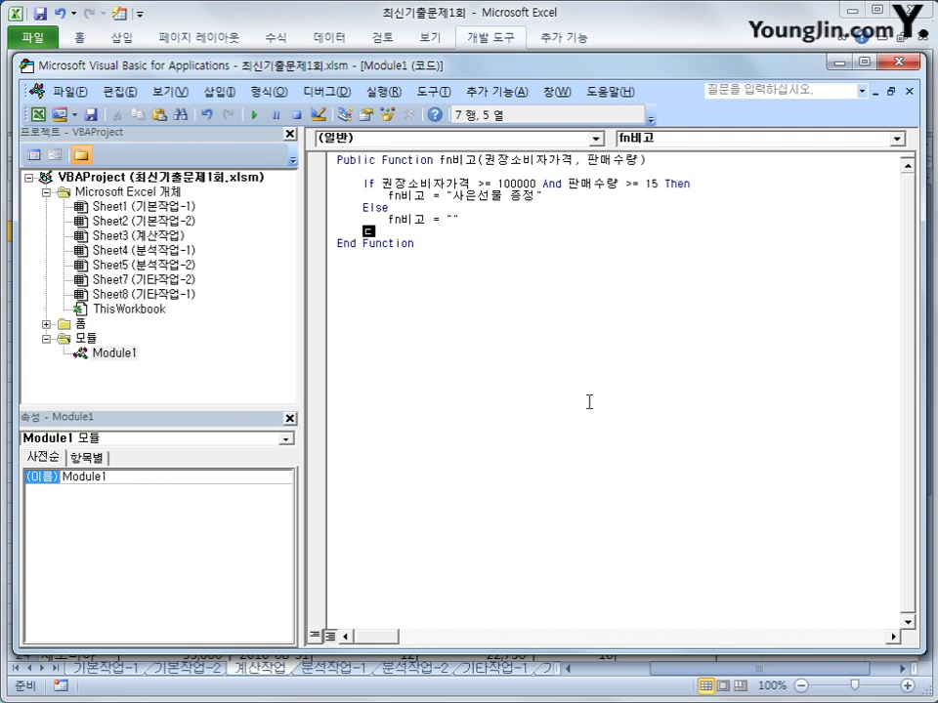
text(end if)
key(Return)
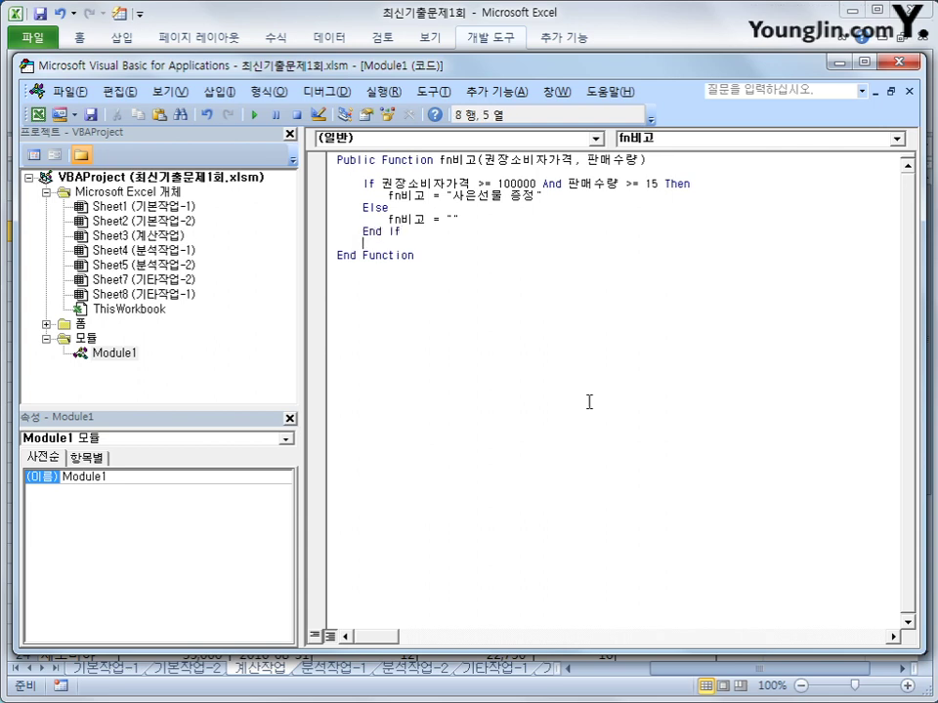
- Review the If condition, both return values and the closing lines of the fn비고 function
key(Up)
key(Up)
key(Up)
key(Up)
key(Up)
key(Right)
key(Right)
key(Right)
key(Right)
key(Right)
key(Right)
key(Right)
key(Right)
key(Right)
key(Right)
key(Right)
key(Right)
key(Right)
key(Right)
key(Right)
key(Right)
key(Right)
key(Right)
key(Right)
key(Right)
key(Right)
key(Right)
key(Right)
key(Right)
key(Down)
click(473, 219)
click(434, 242)
- Close the code editor, return to Excel and insert the user-defined function fn비고 in cell J3
click(67, 91)
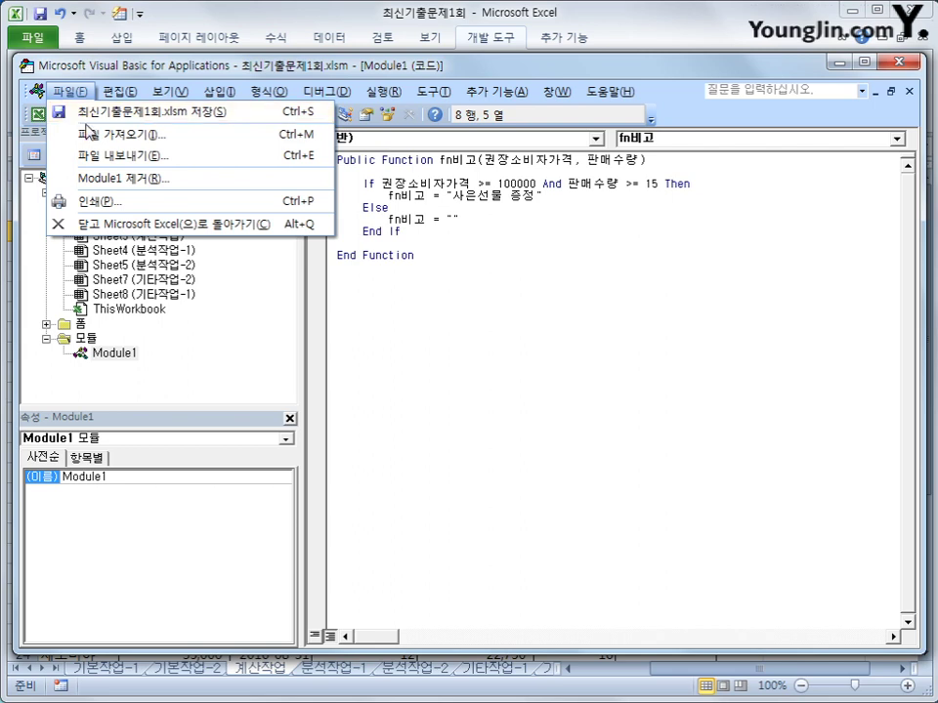
click(111, 224)
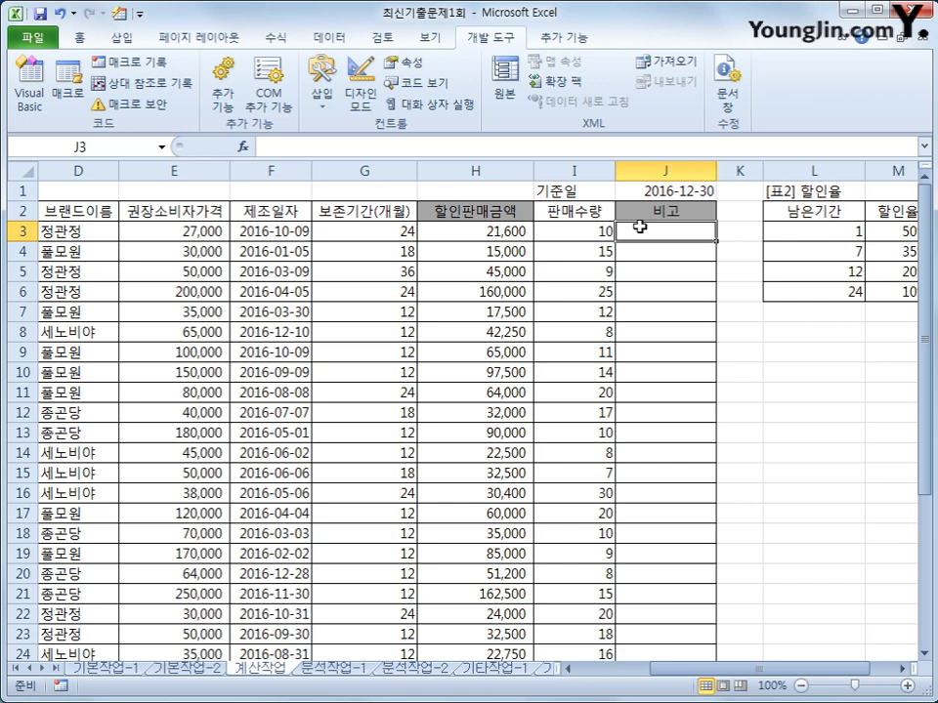
click(243, 146)
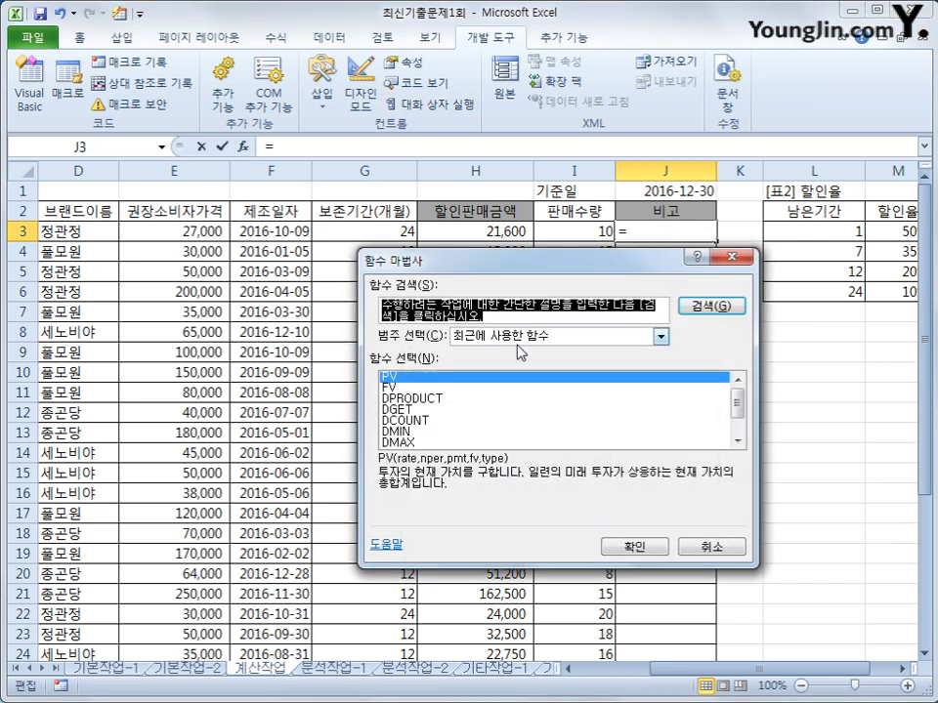
click(518, 341)
click(547, 474)
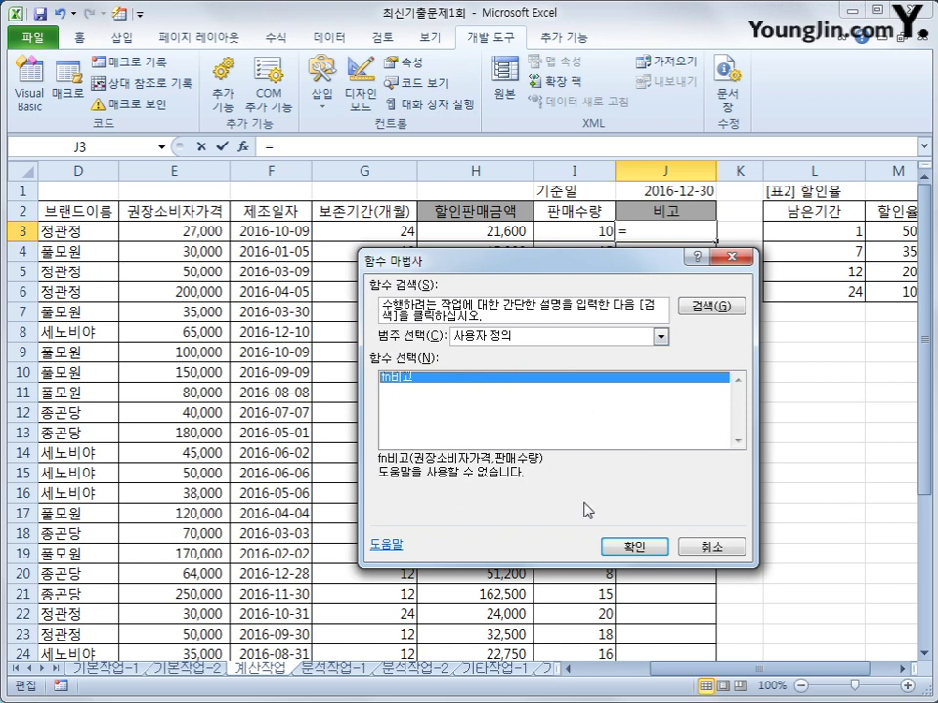
click(635, 543)
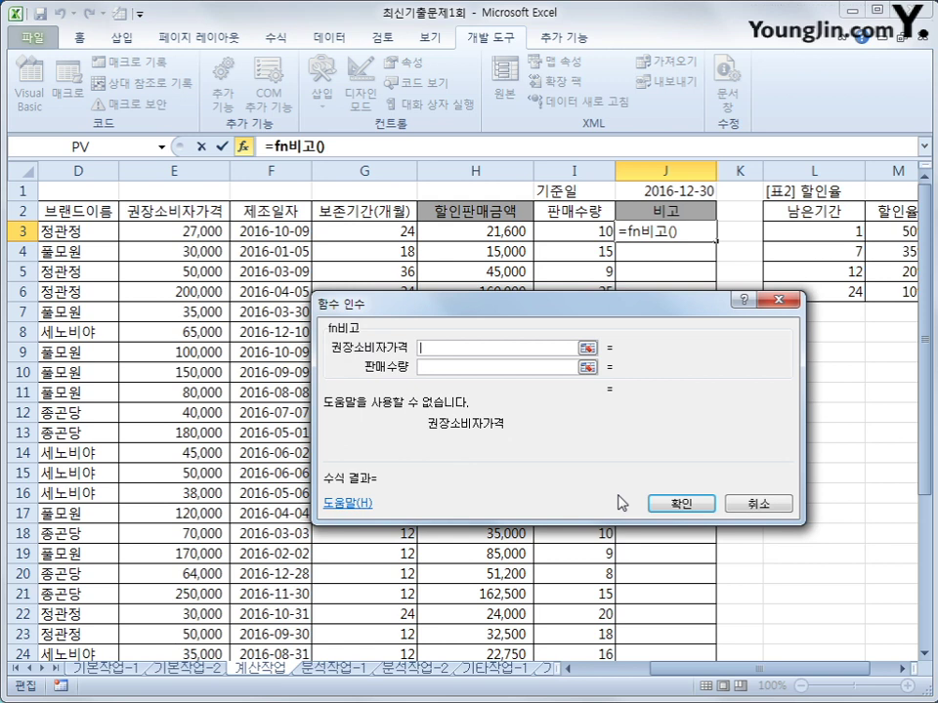
- Set the fn비고 arguments to E3 for 권장소비자가격 and I3 for 판매수량, and confirm the formula
click(156, 232)
click(436, 368)
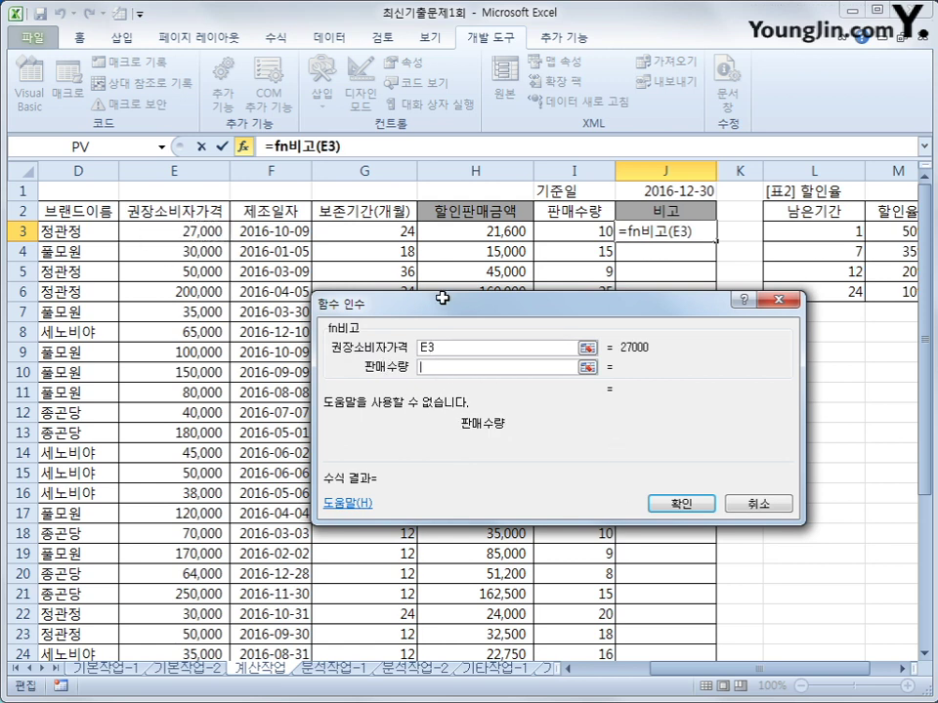
click(559, 234)
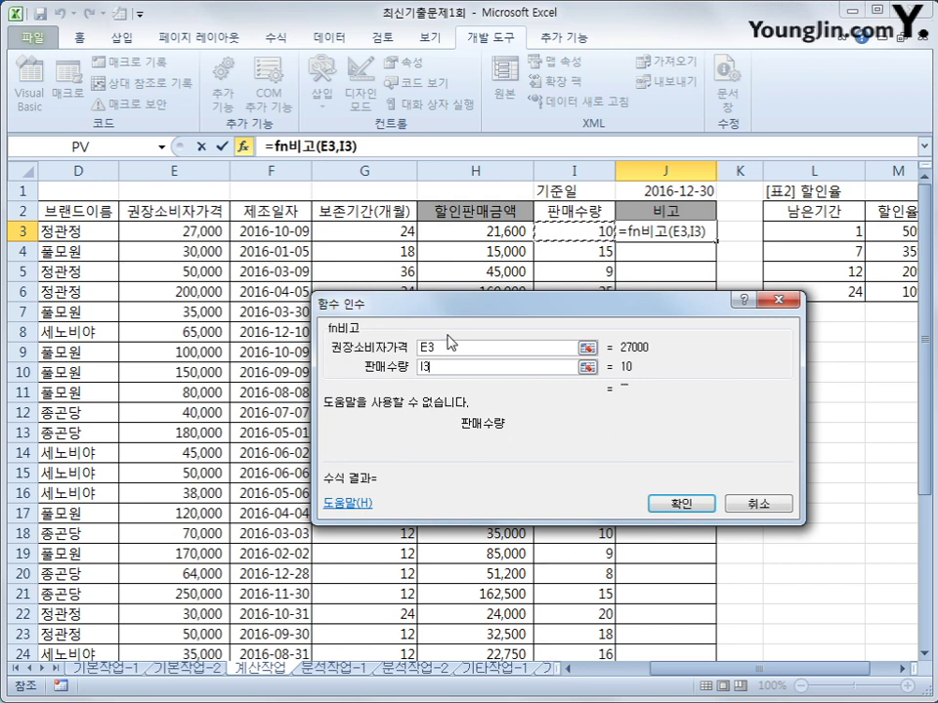
click(678, 509)
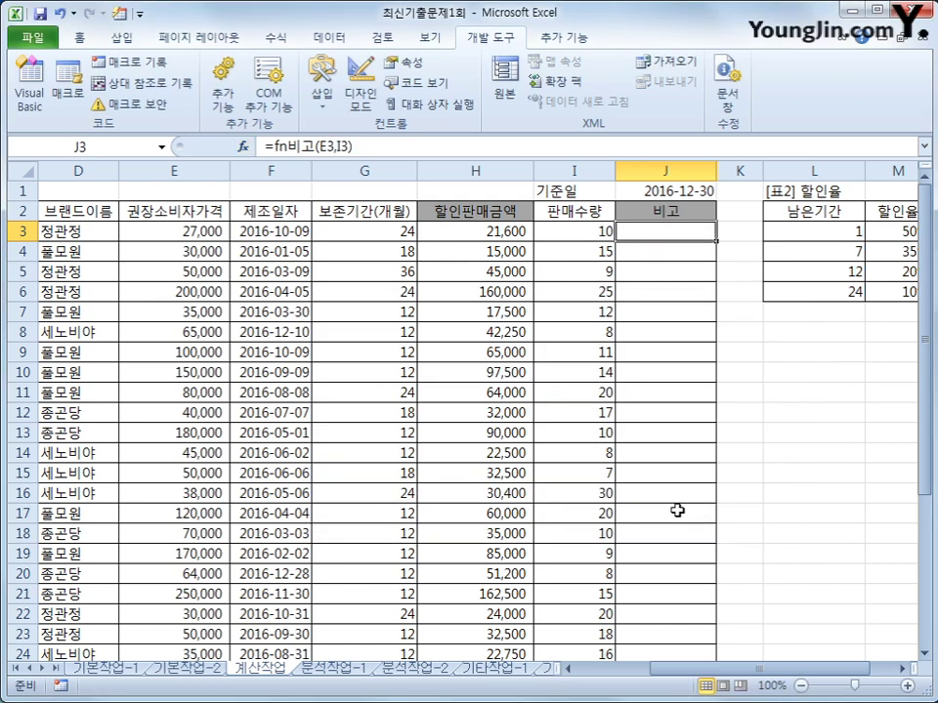
- Fill the J3 formula down the whole 비고 column and check the results
double_click(715, 242)
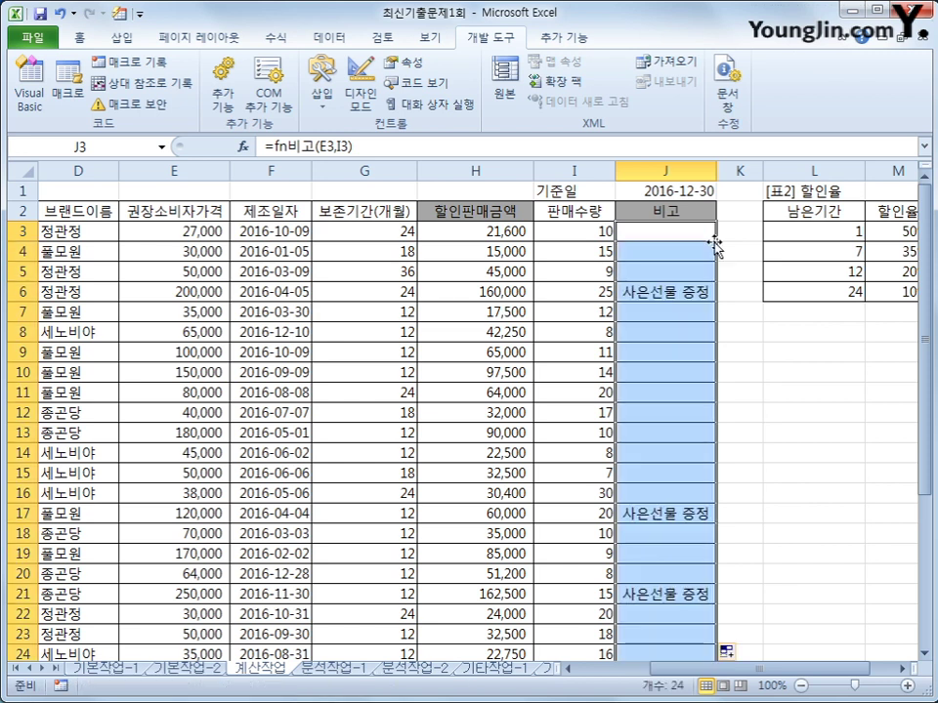
scroll(715, 420, down, 3)
scroll(715, 420, up, 3)
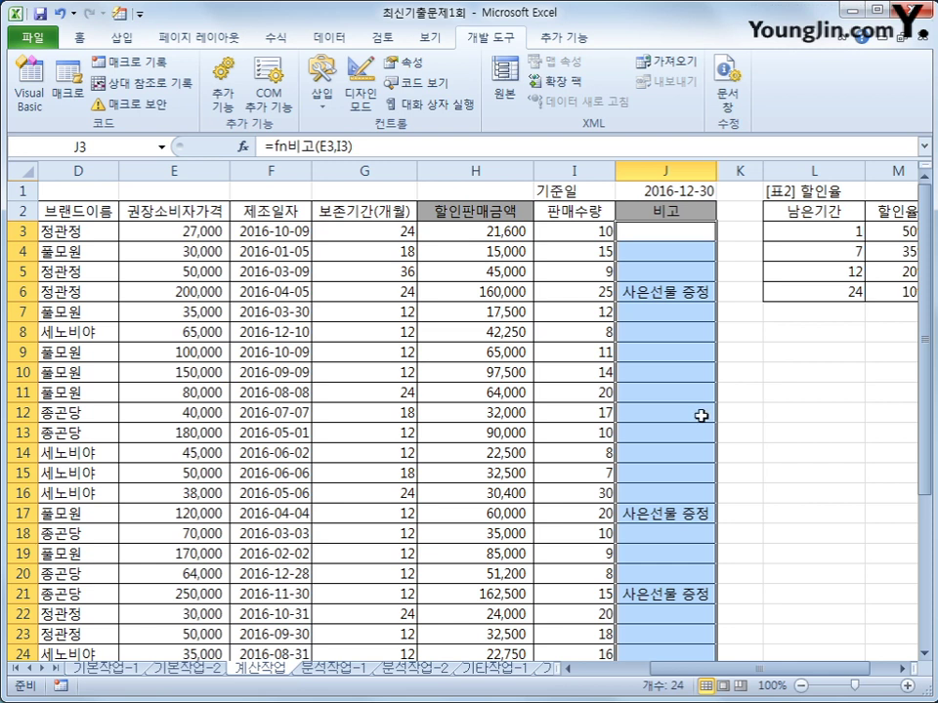
click(657, 291)
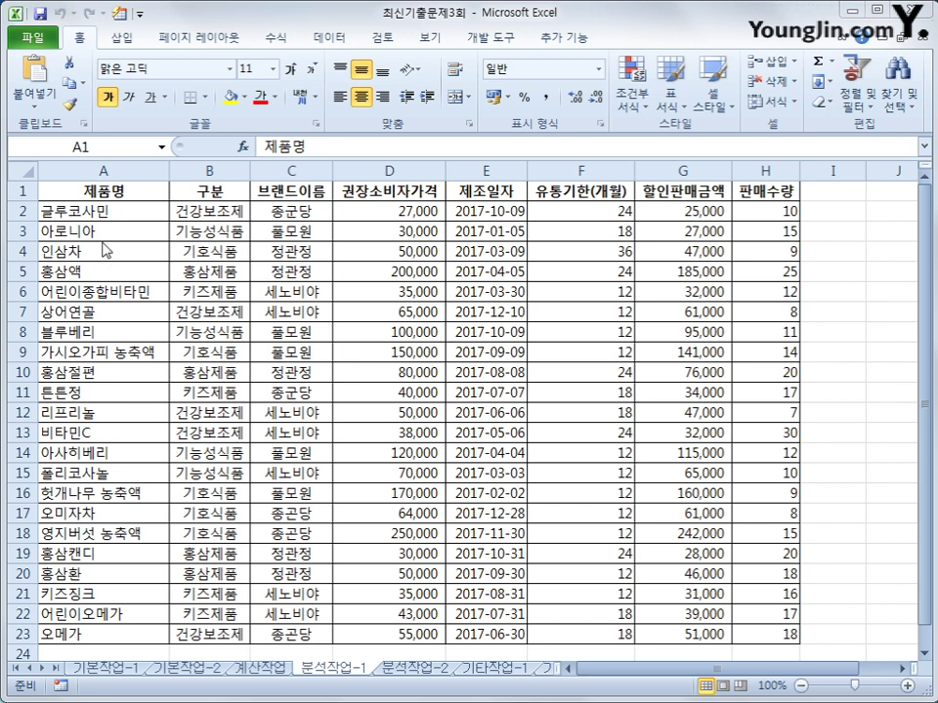
- Create a PivotTable from A1:H23 of the 분석작업-1 sheet, placed on the existing worksheet at cell J4
click(86, 190)
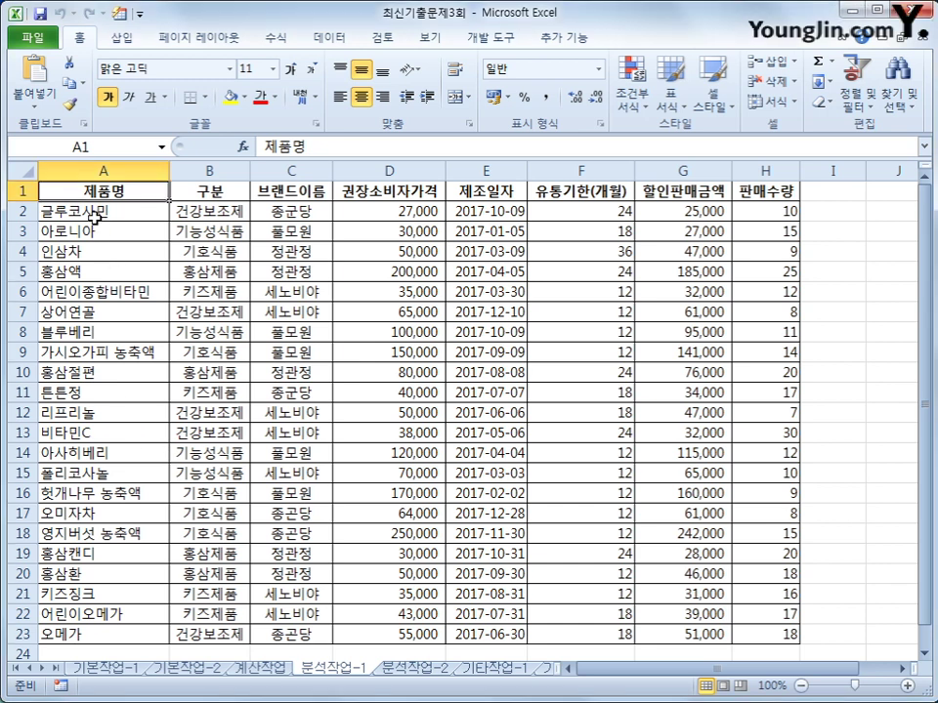
click(120, 37)
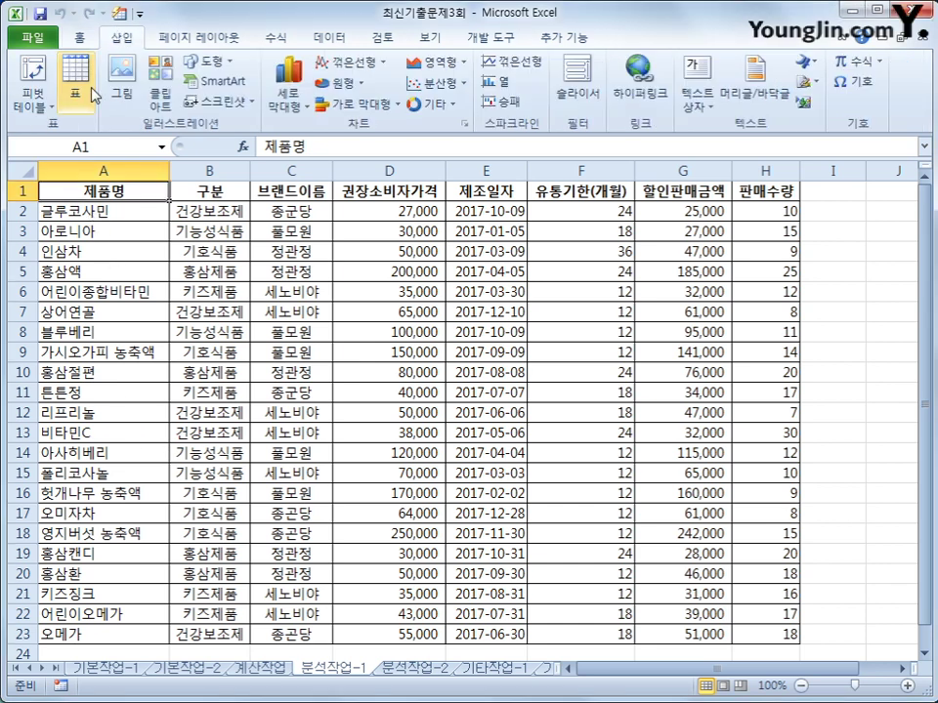
click(41, 108)
click(47, 126)
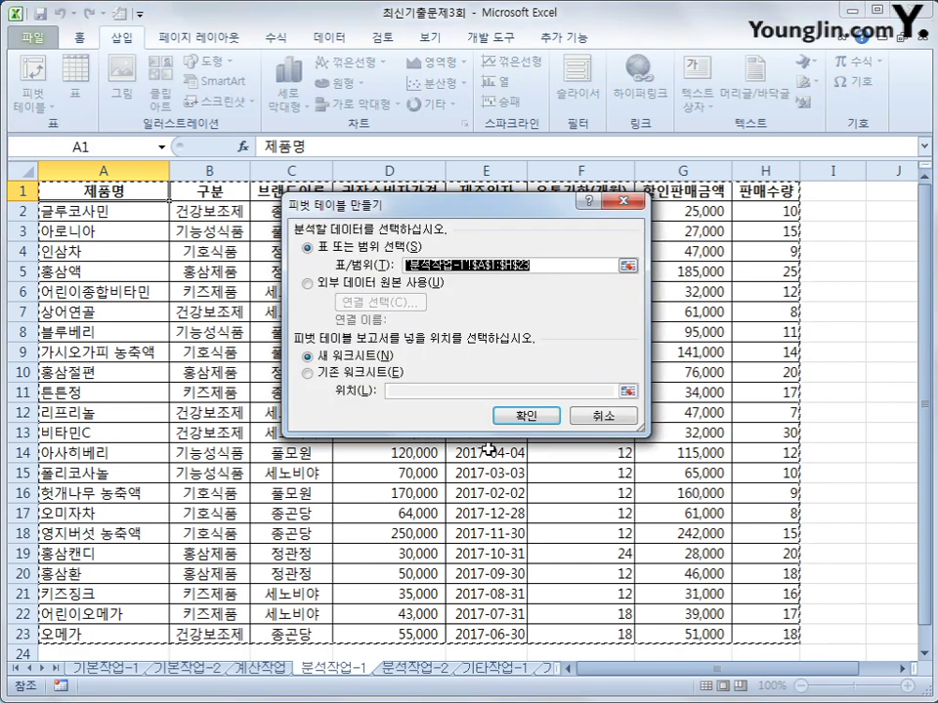
click(344, 377)
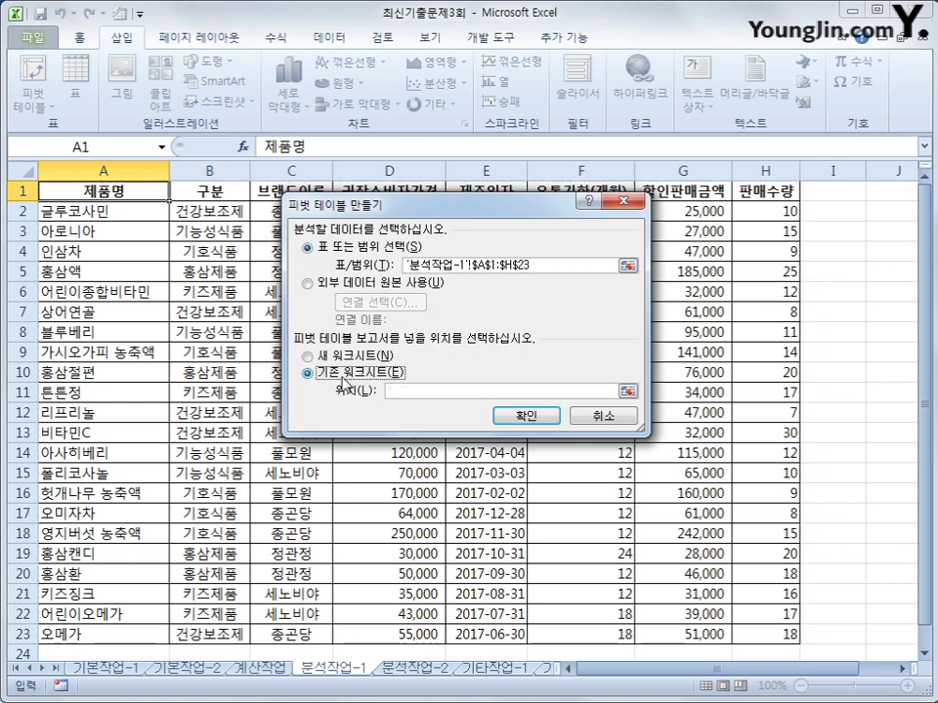
click(419, 392)
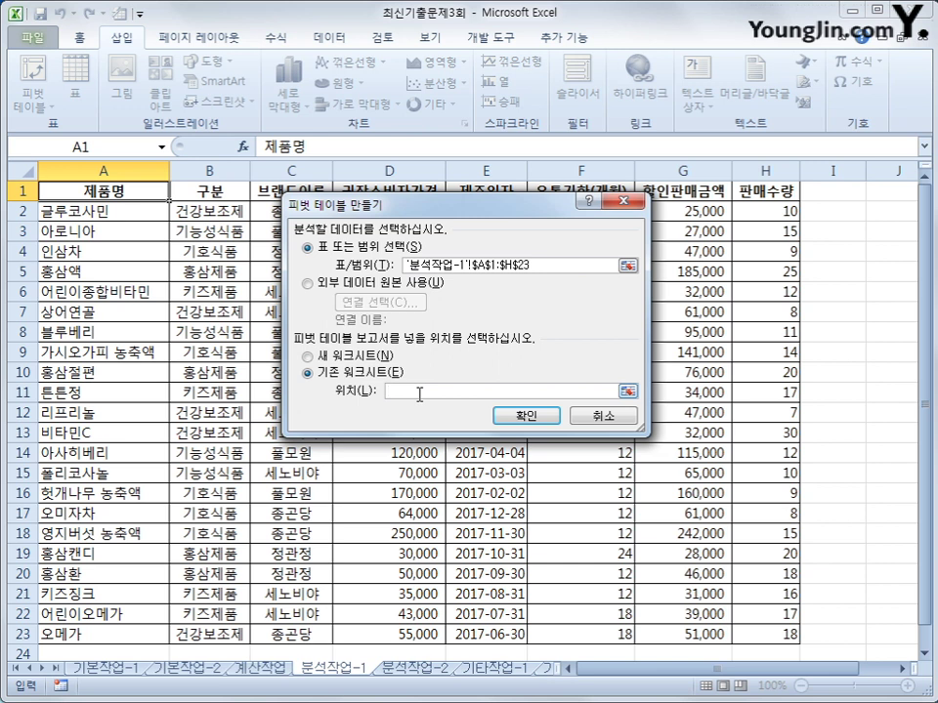
click(896, 237)
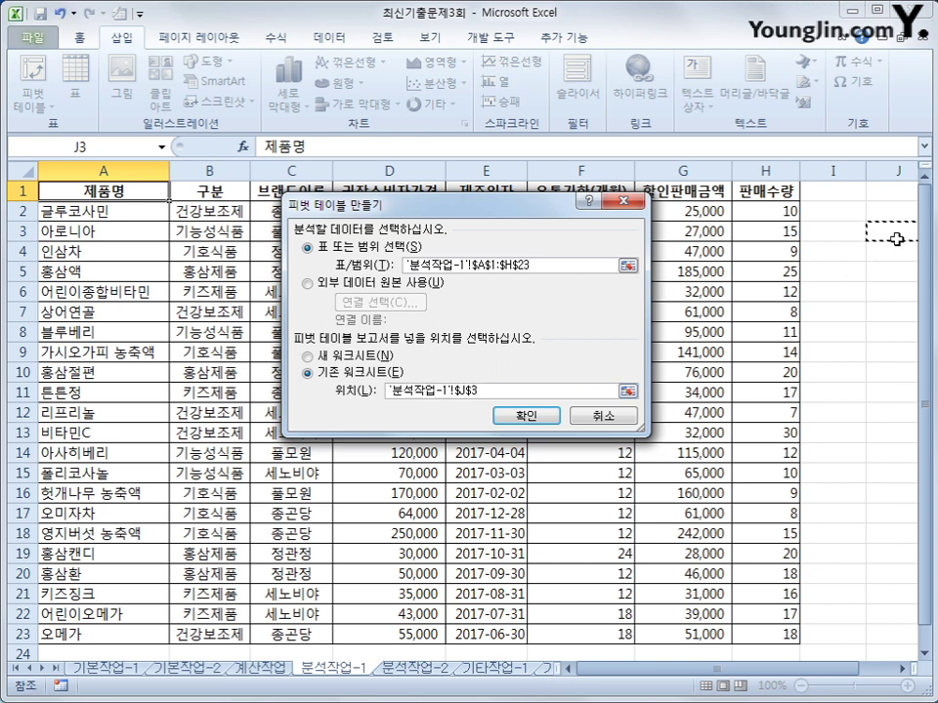
click(896, 247)
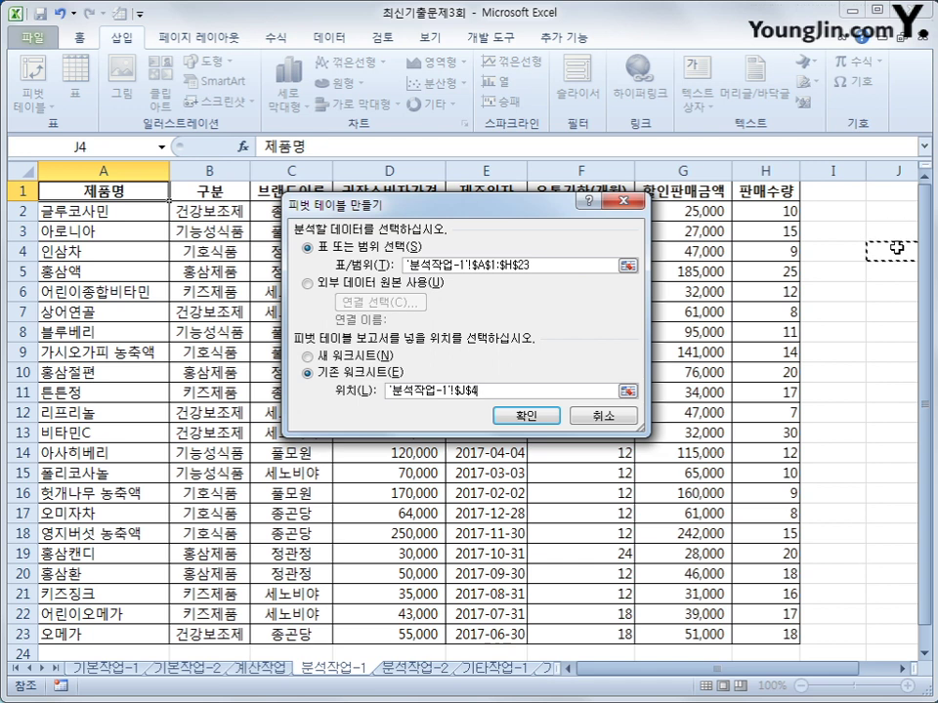
click(513, 414)
- Add 브랜드이름 to the PivotTable's report filter and 제조일자 to its row labels
click(645, 670)
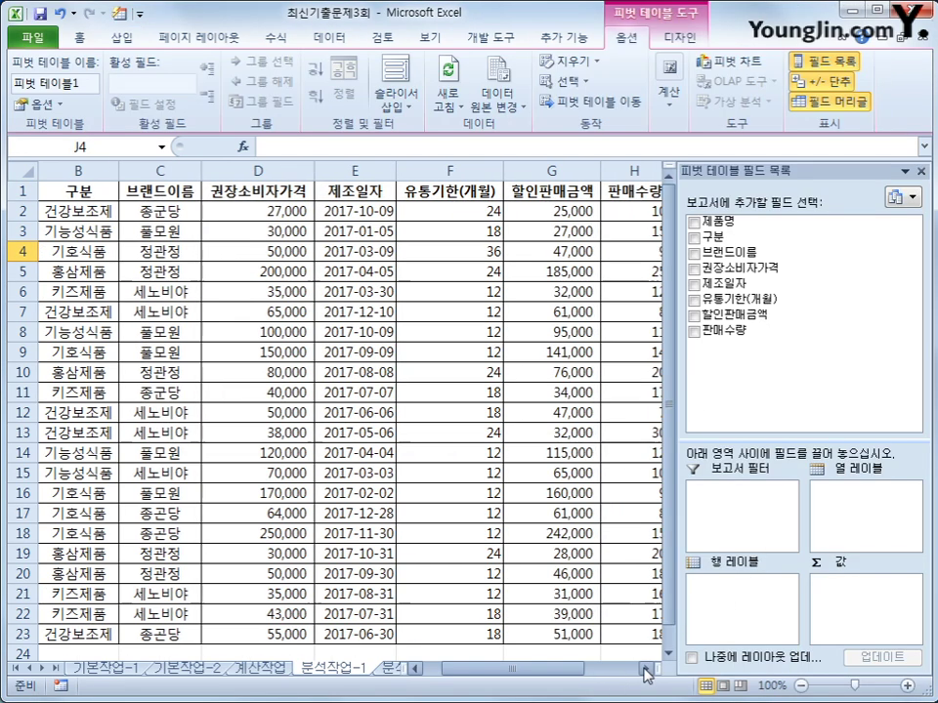
click(645, 670)
click(645, 671)
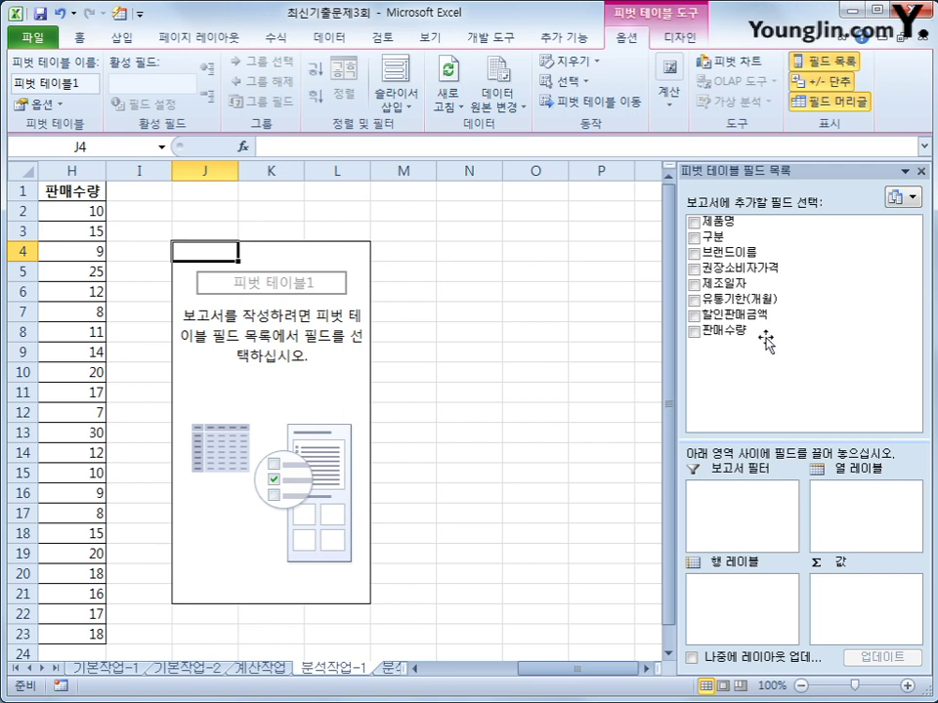
drag(721, 252, 765, 528)
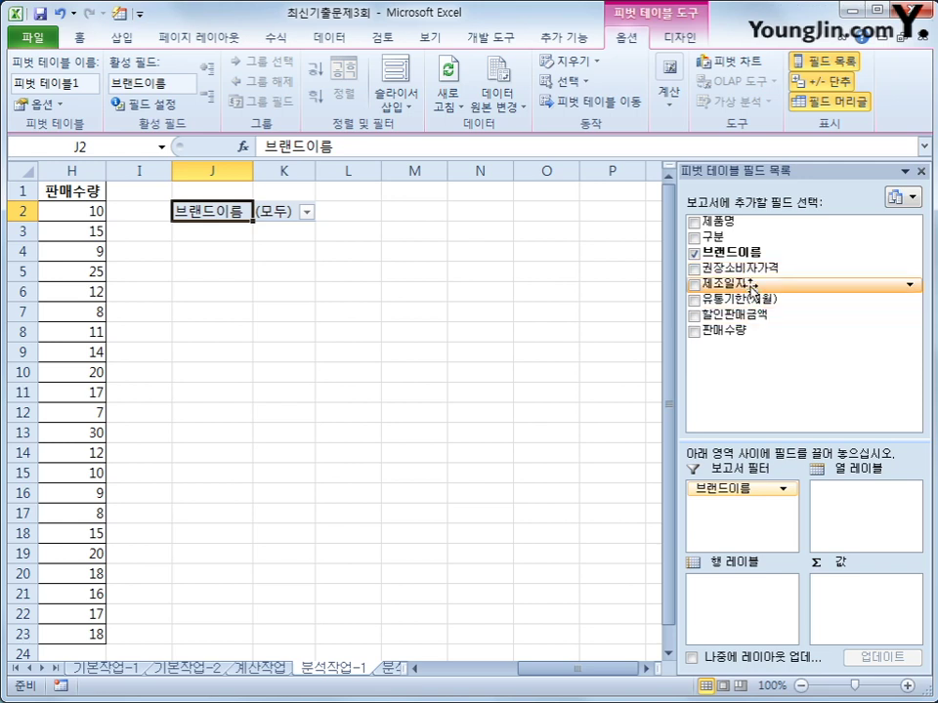
drag(728, 283, 733, 614)
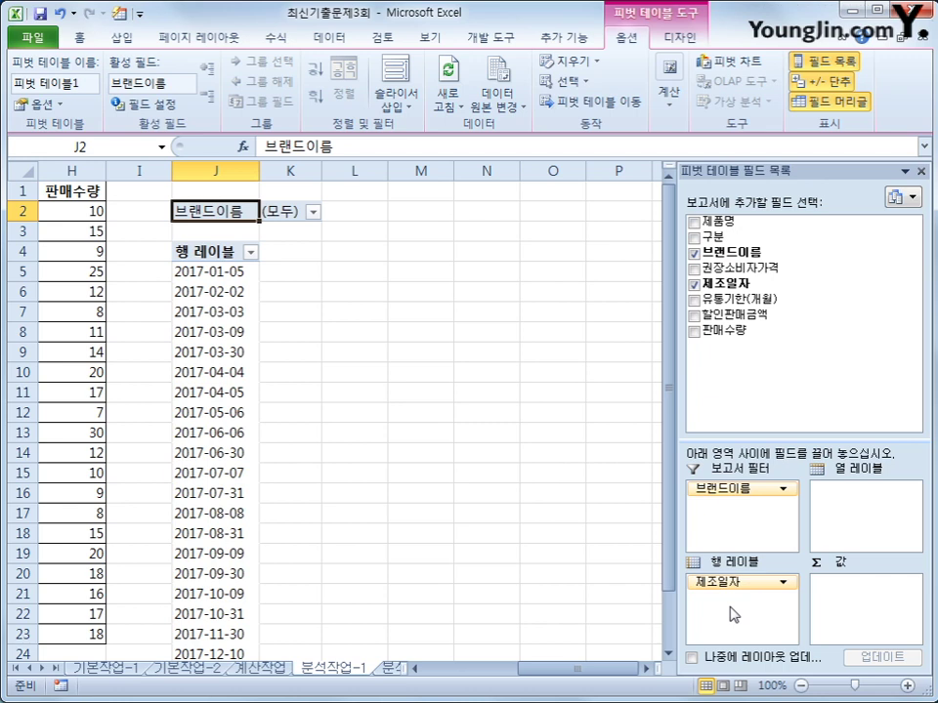
- Add 판매수량 to the PivotTable's values as a sum and 구분 to its column labels
drag(734, 330, 853, 601)
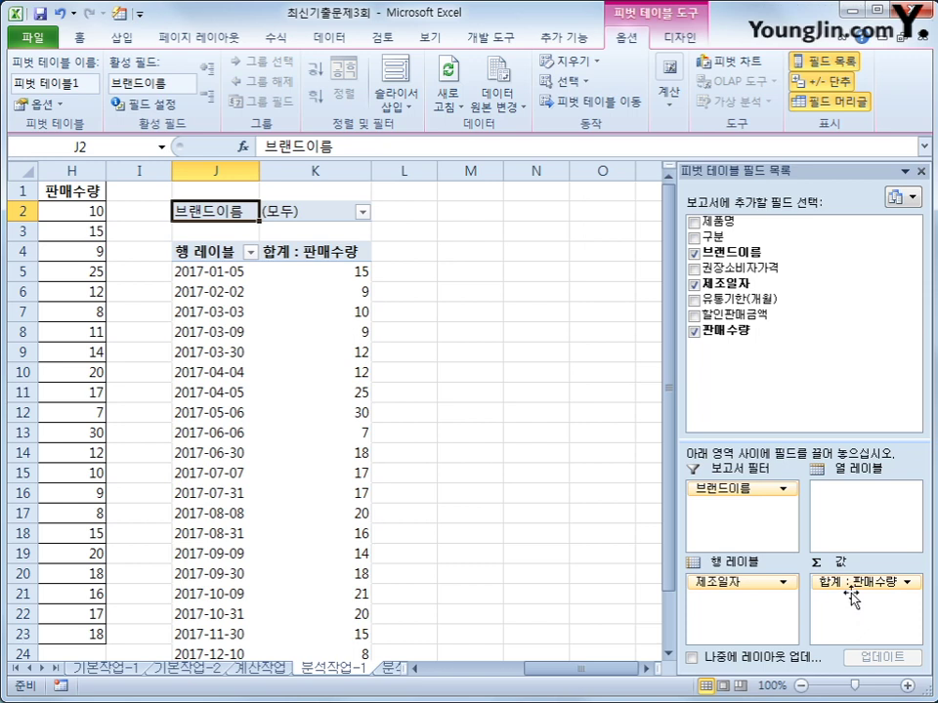
drag(711, 237, 850, 516)
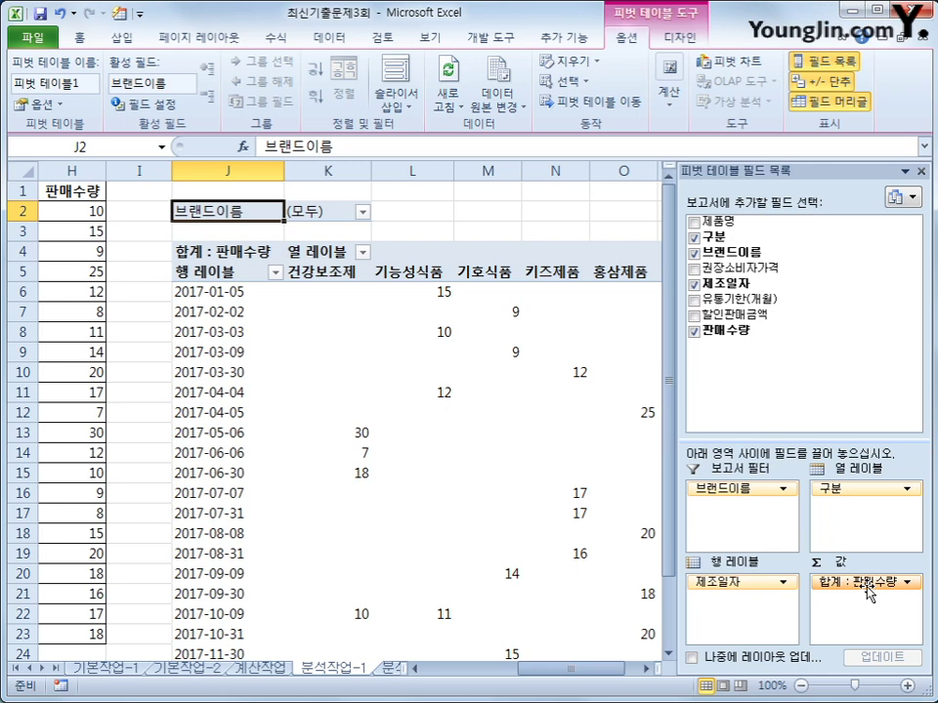
- Set the PivotTable's report layout to tabular form (테이블 형식으로 표시)
click(680, 37)
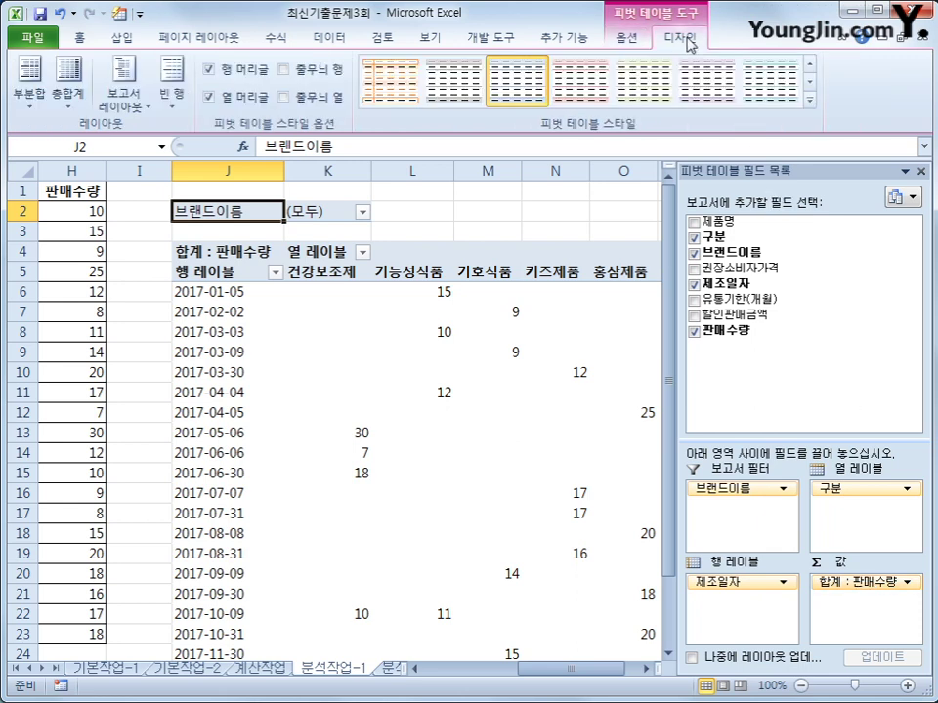
click(124, 102)
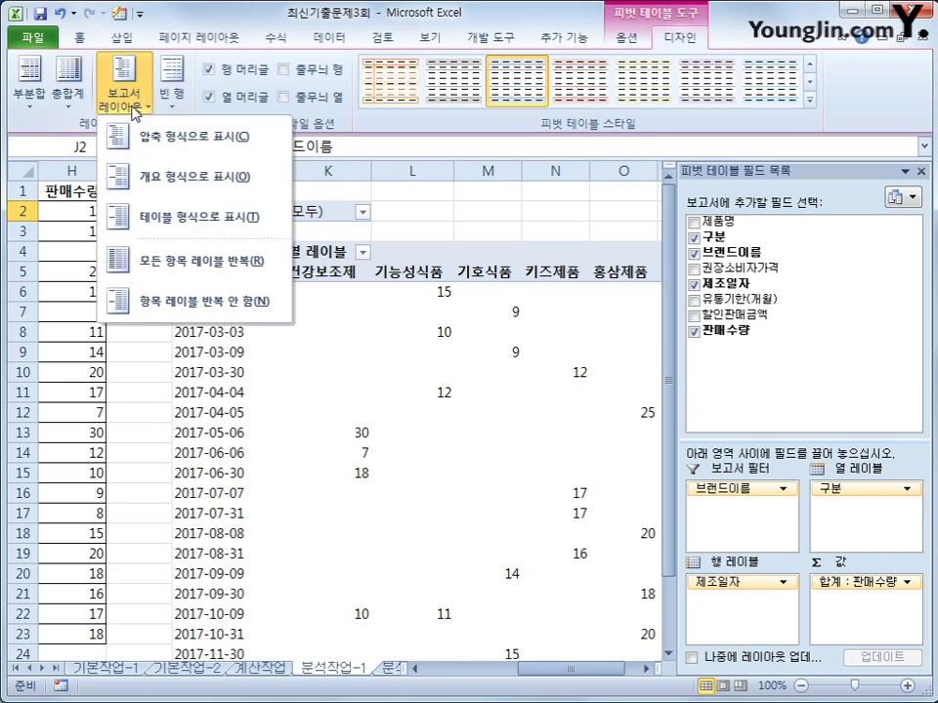
click(172, 219)
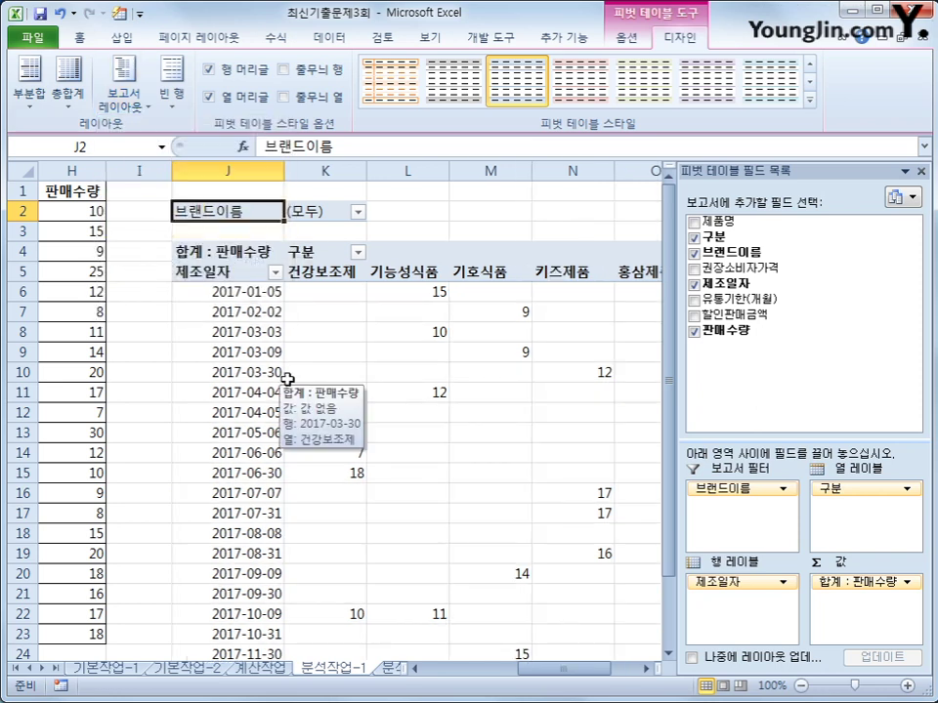
- Group the 제조일자 row field by month (월) and quarter (분기)
click(217, 291)
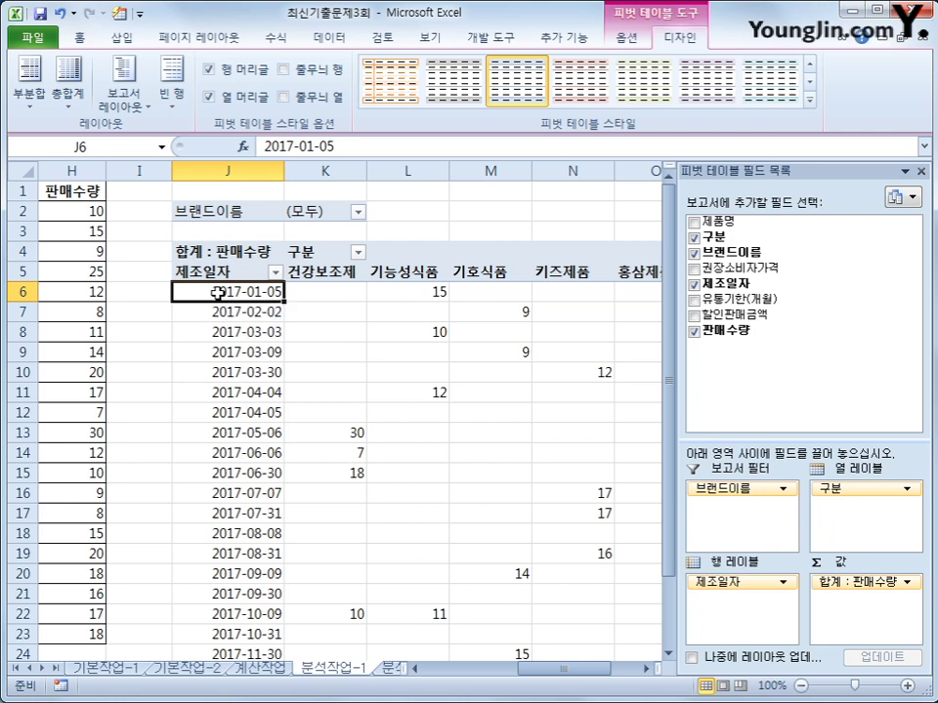
right_click(217, 291)
click(316, 474)
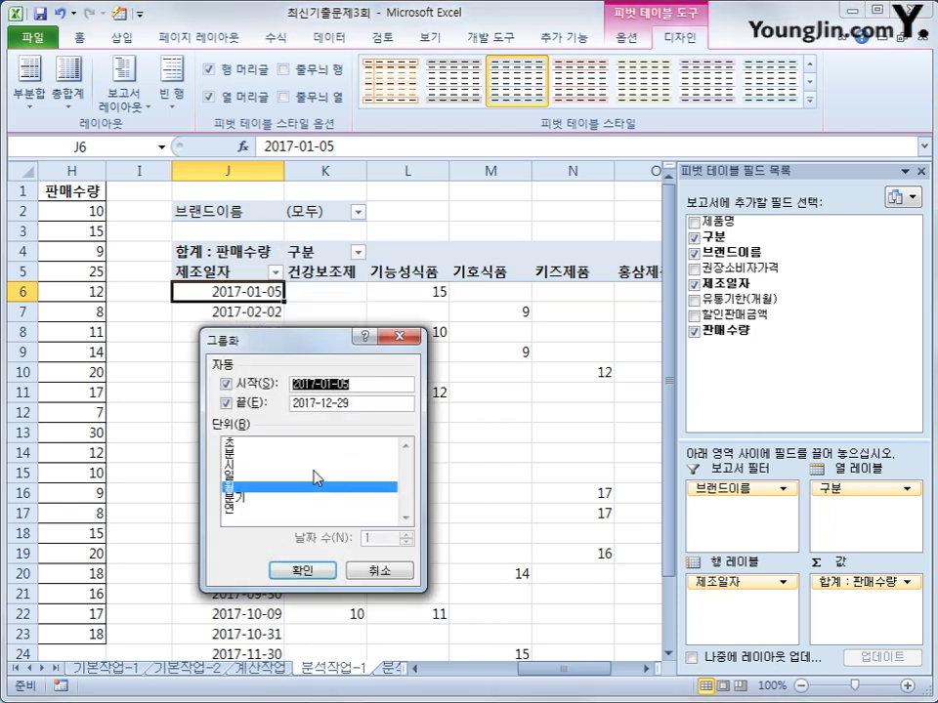
click(245, 497)
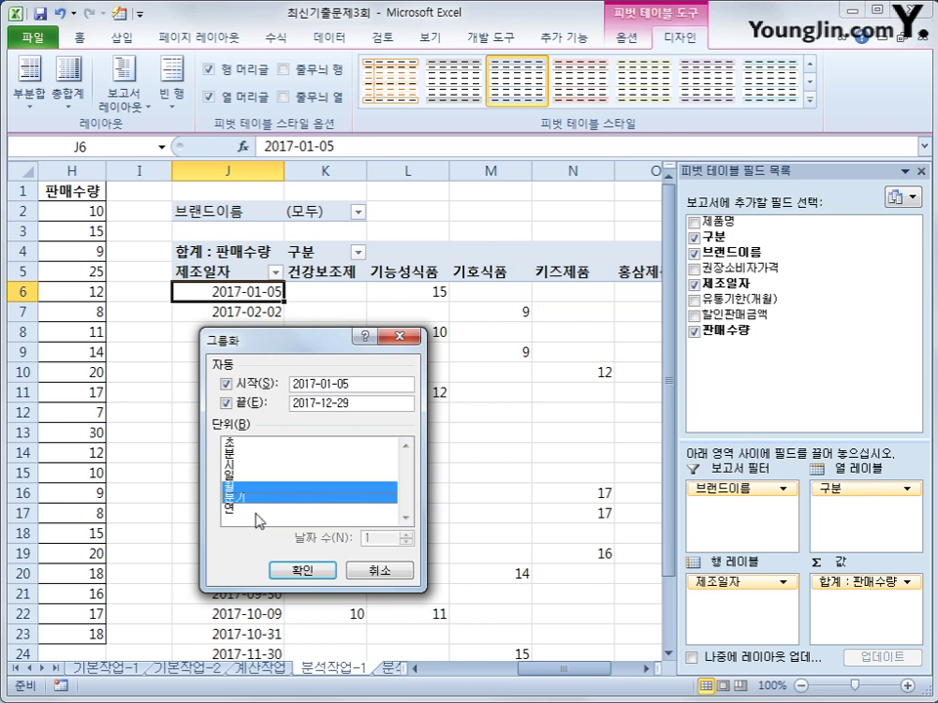
click(298, 570)
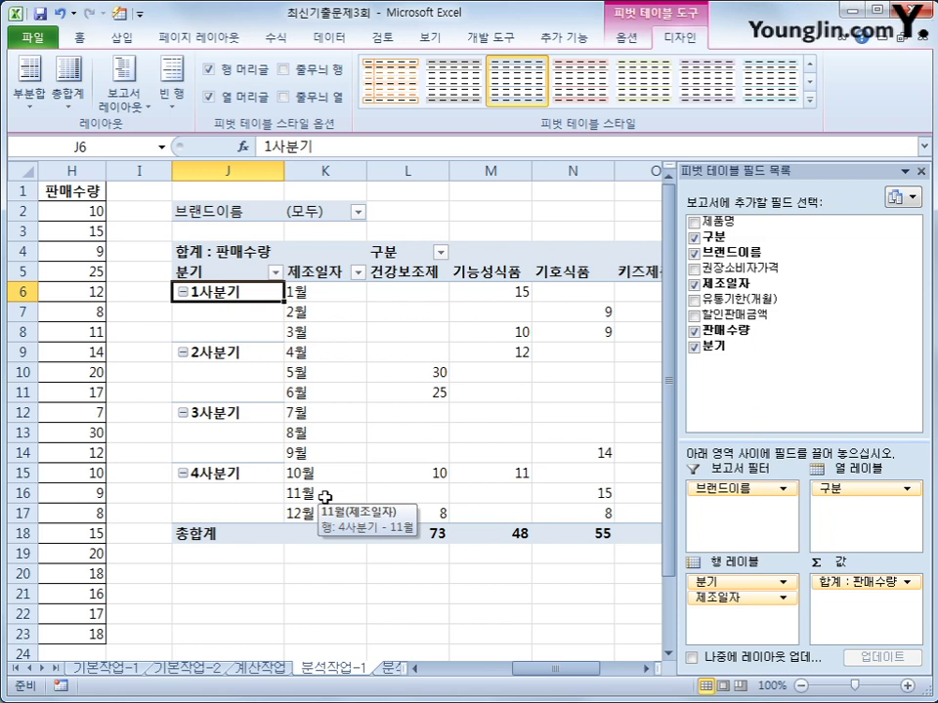
- Sort the 구분 column labels of the PivotTable in descending text order
click(646, 669)
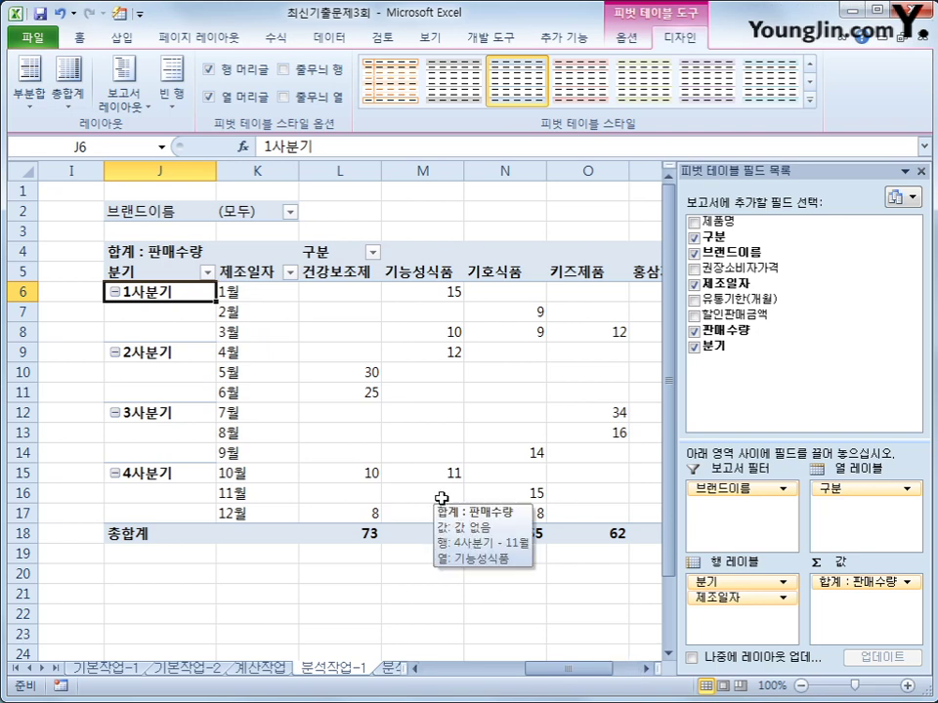
click(373, 254)
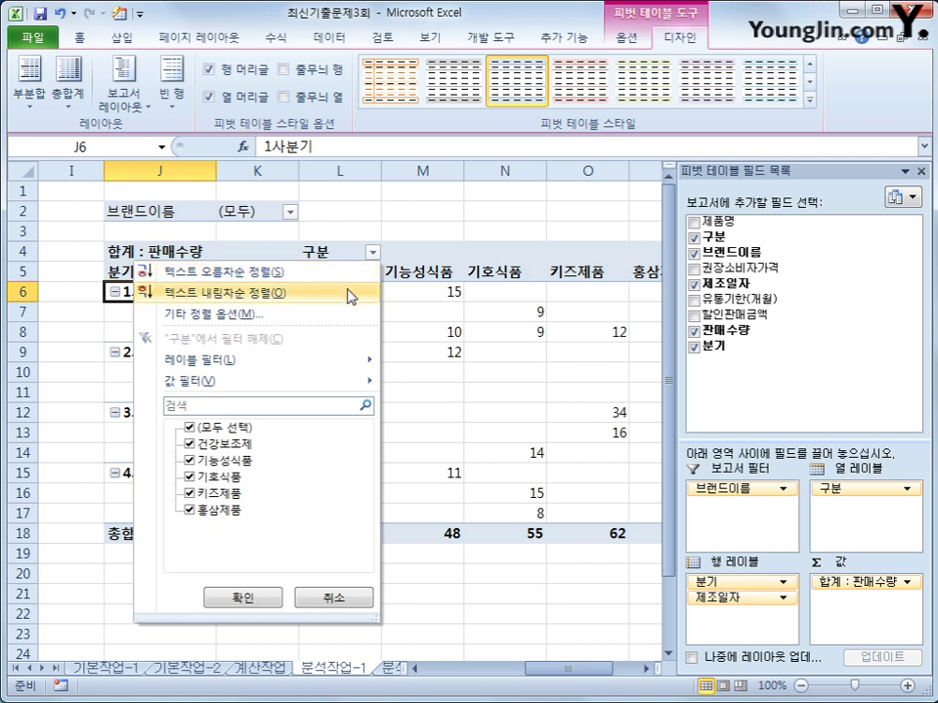
click(350, 293)
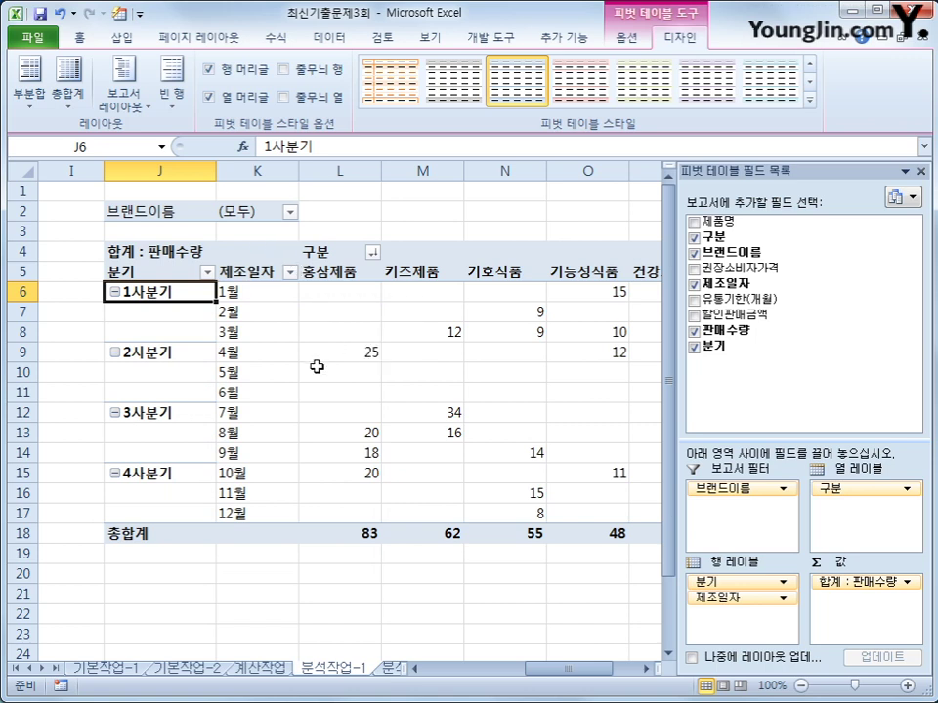
- Show all subtotals at the bottom of each group and apply the blue style in the second row of the 보통 PivotTable styles
click(28, 108)
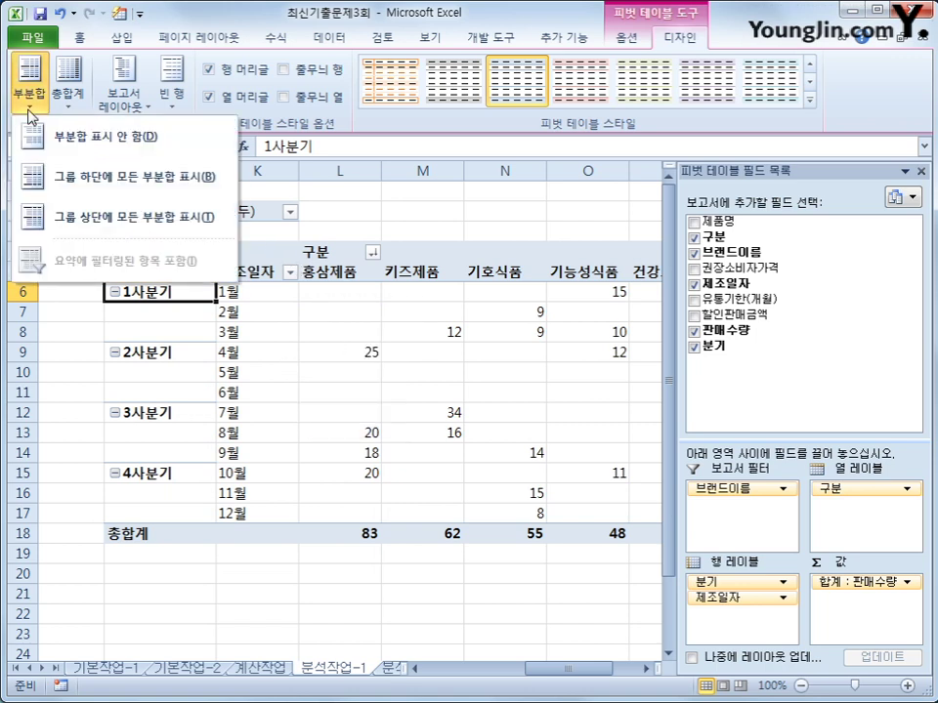
click(95, 185)
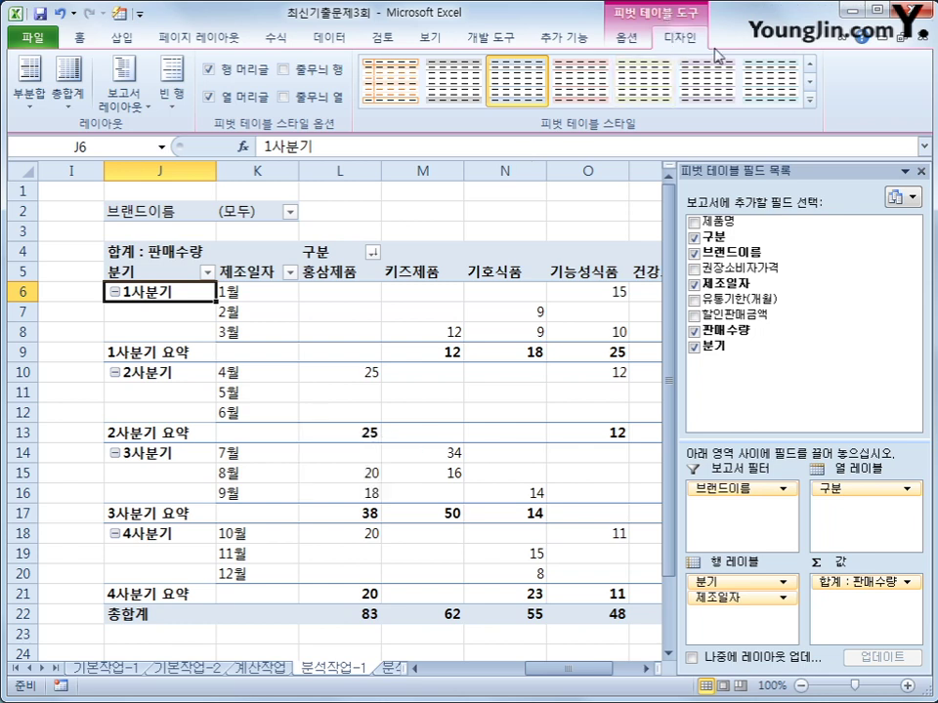
click(811, 101)
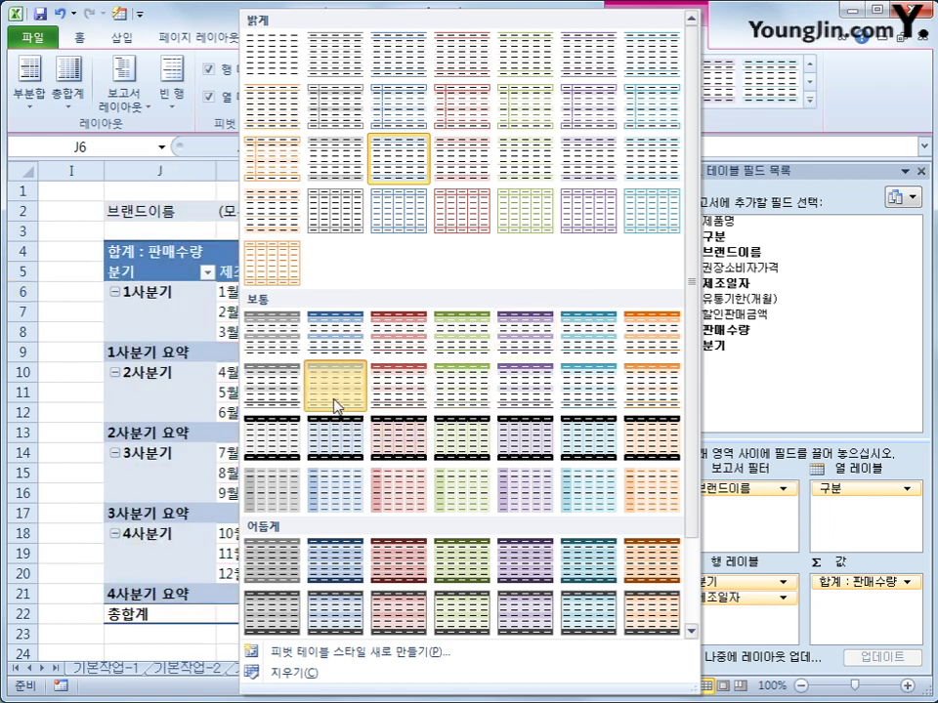
click(335, 405)
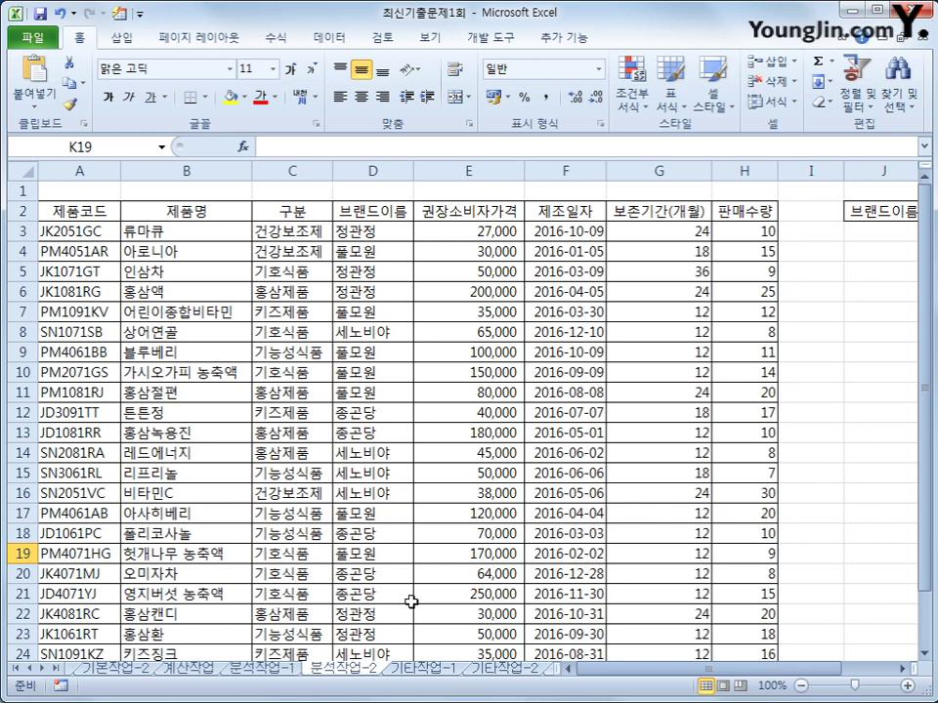
- Start recording a macro named 통합 in the current workbook from empty cell J7 of the 분석작업-2 sheet
click(866, 304)
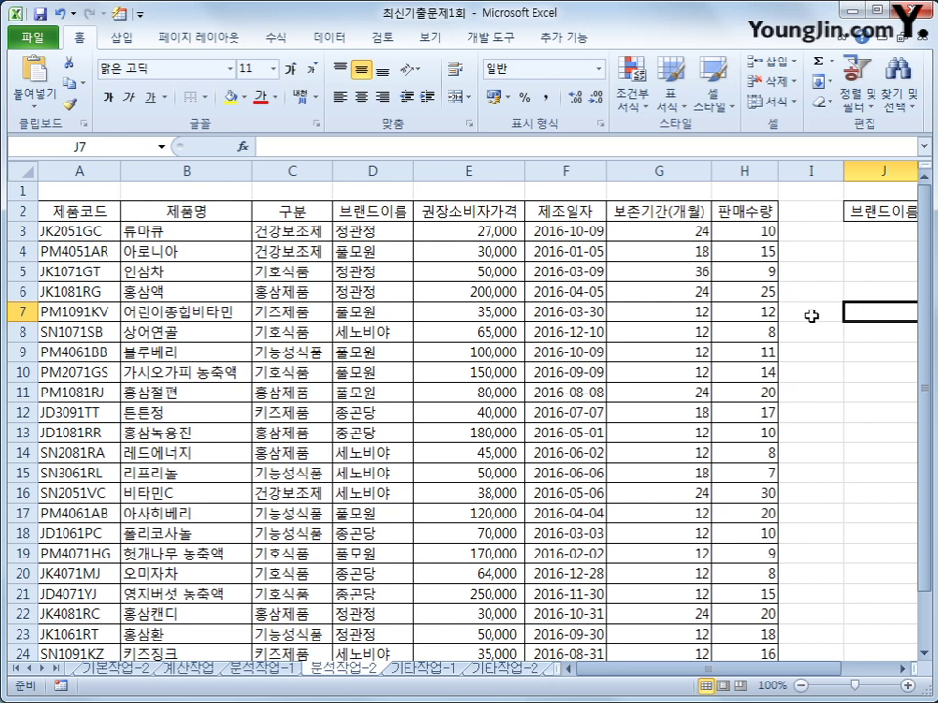
click(488, 43)
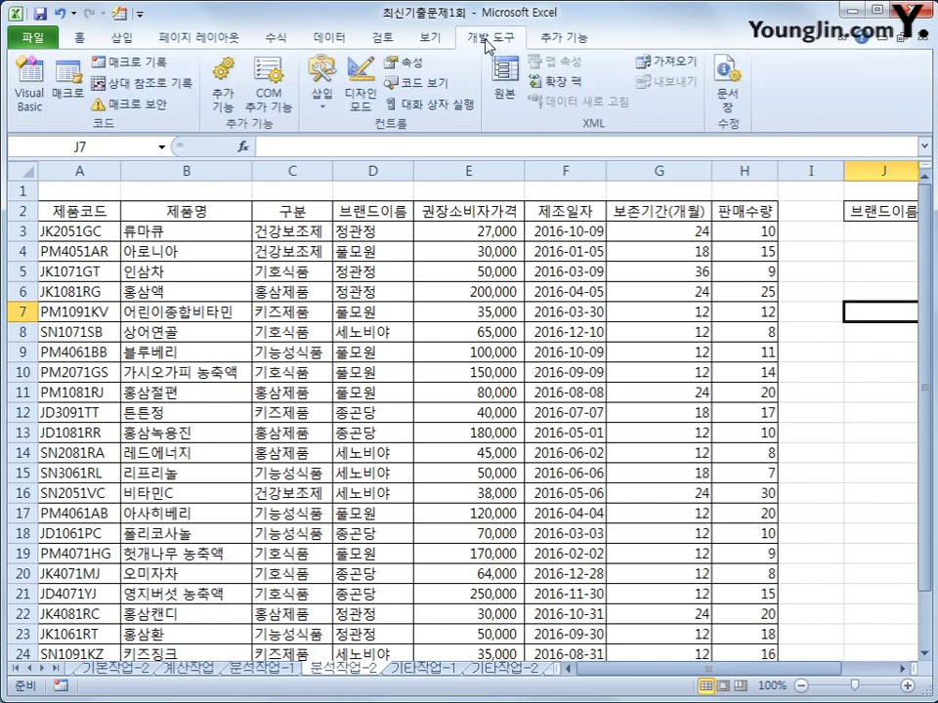
click(145, 66)
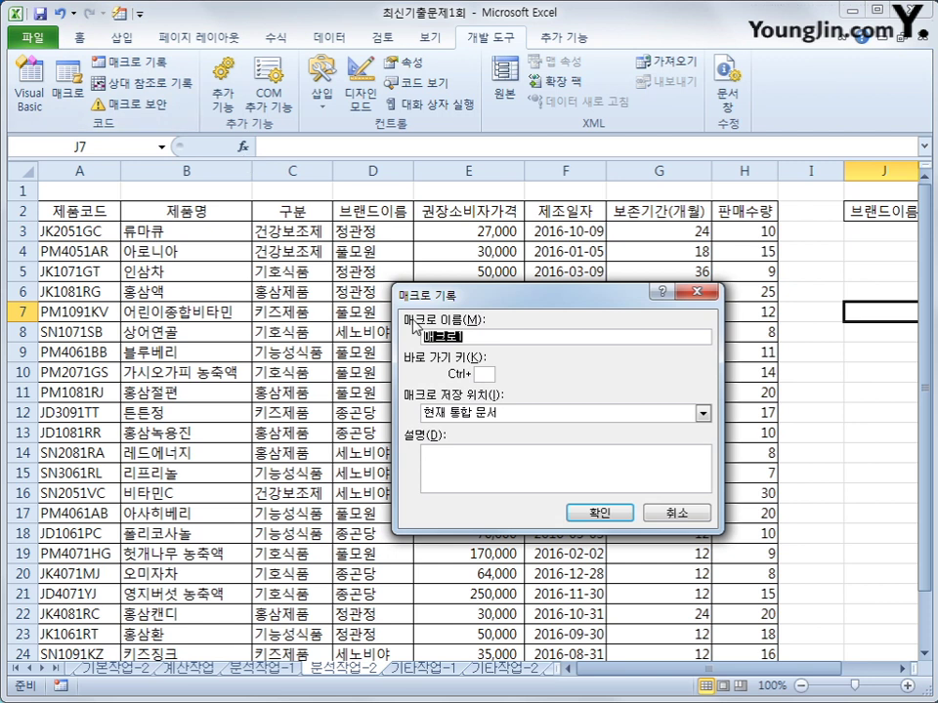
text(ㅊ)
key(BackSpace)
text(통합)
click(601, 512)
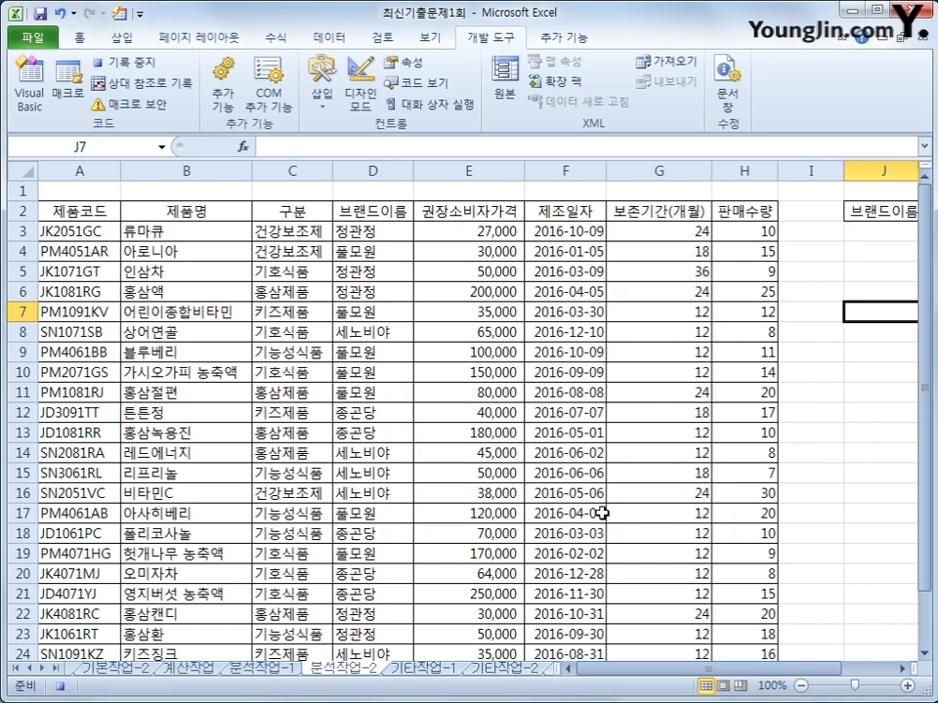
- Start a data consolidation (통합) for the header range J2:L2 with 평균 as the function
drag(787, 670, 815, 670)
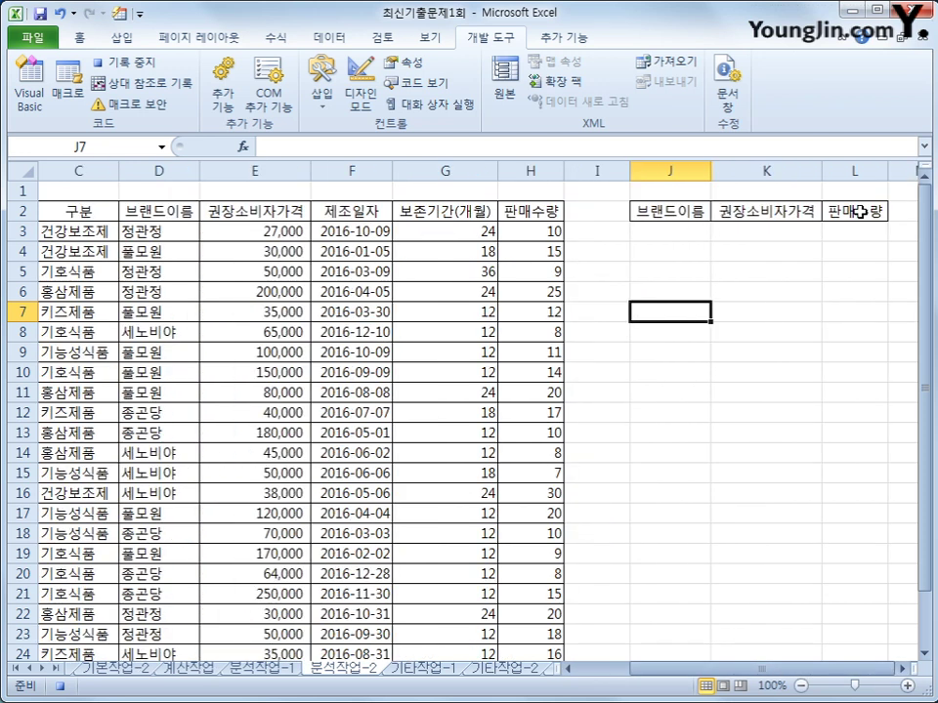
drag(684, 213, 836, 211)
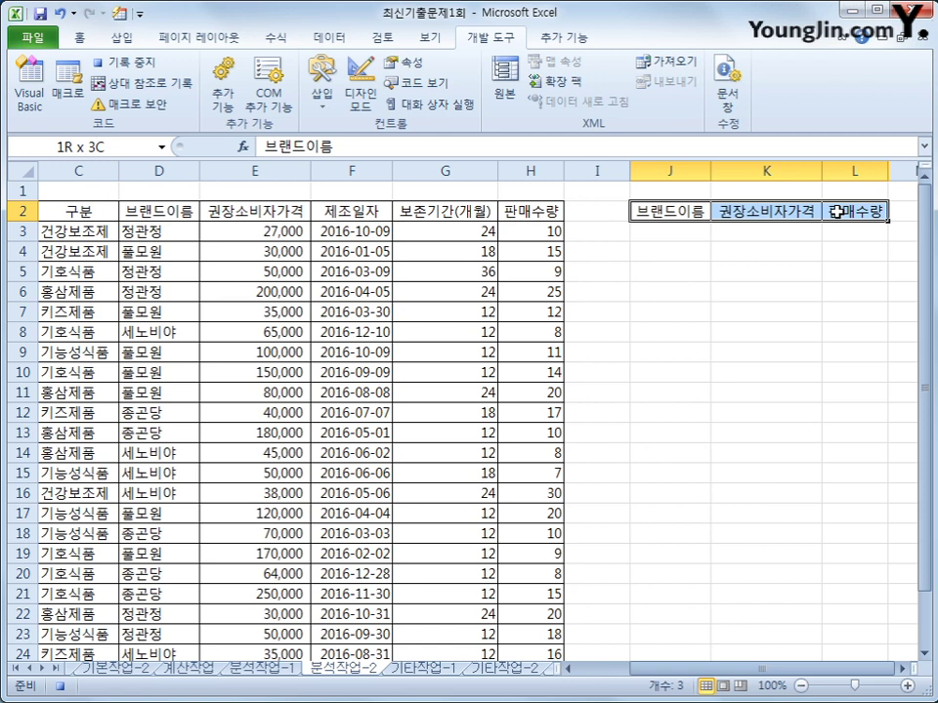
drag(836, 211, 837, 211)
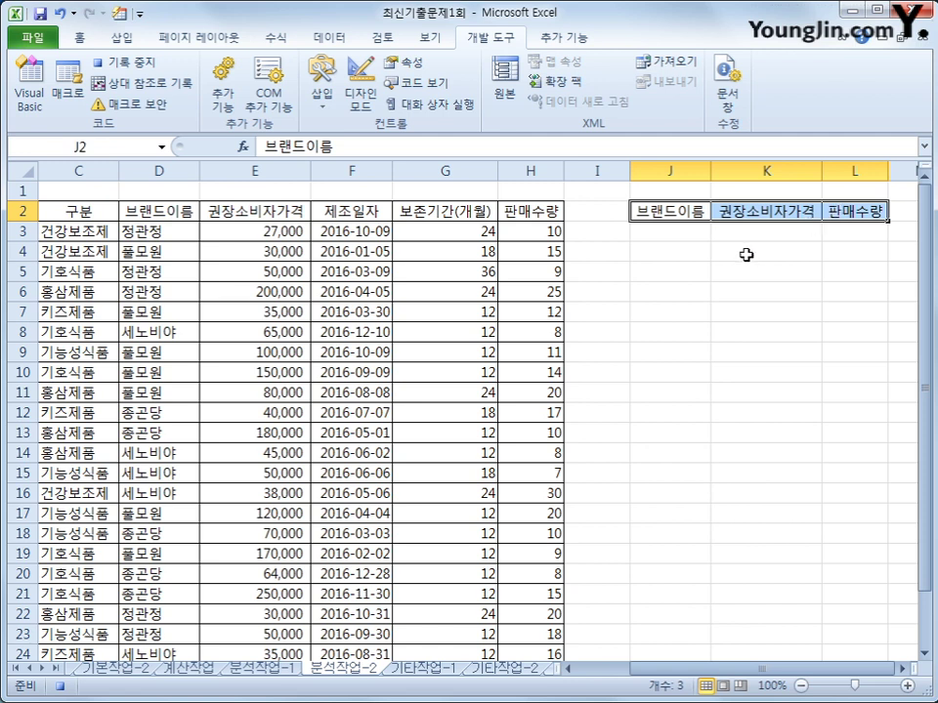
click(330, 39)
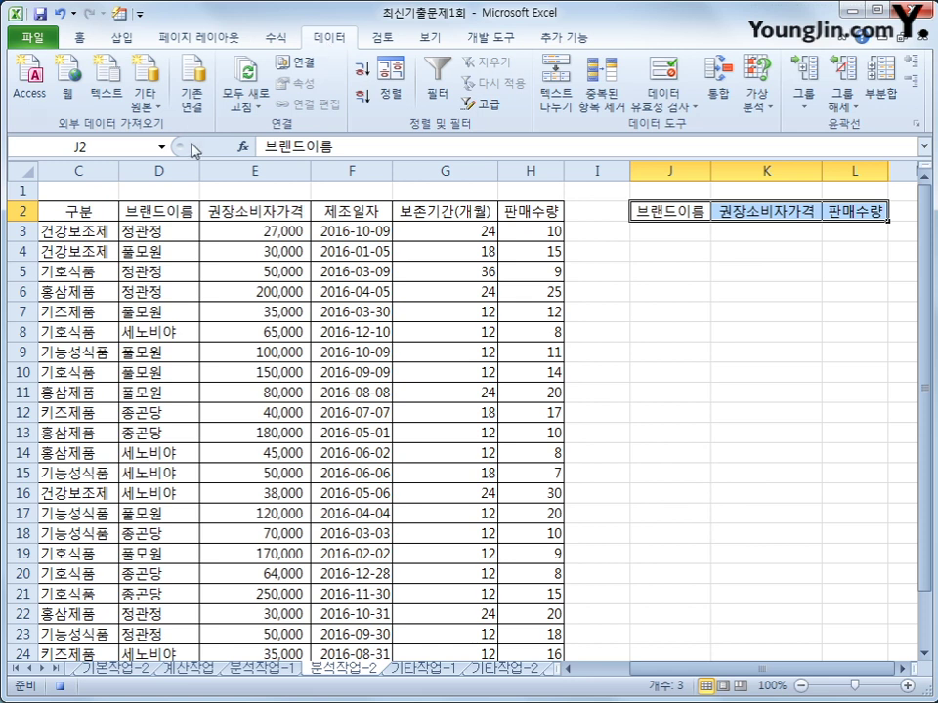
click(718, 90)
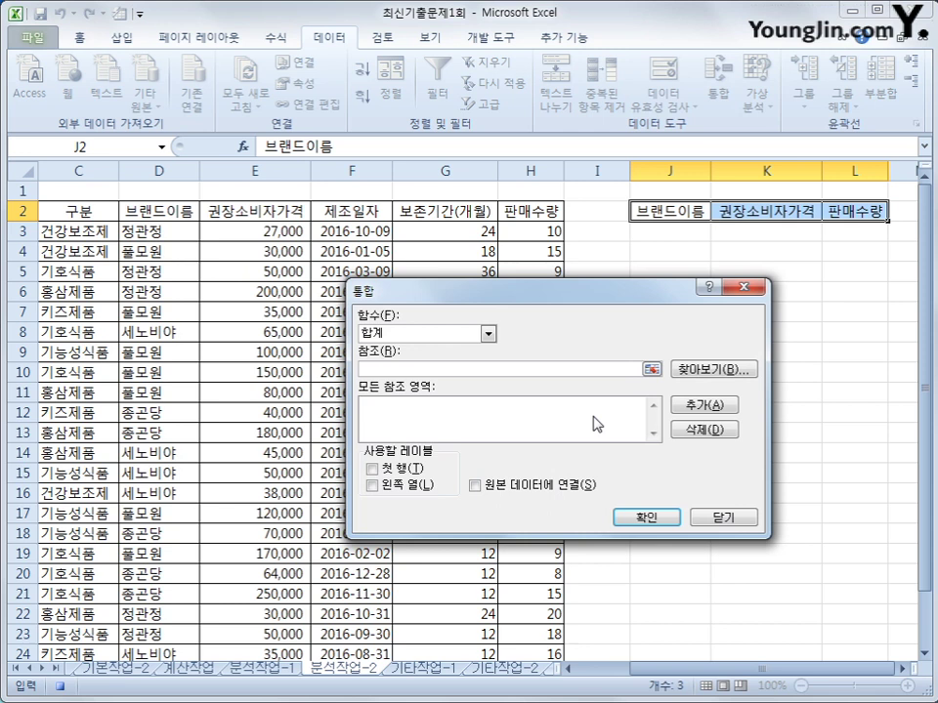
click(488, 334)
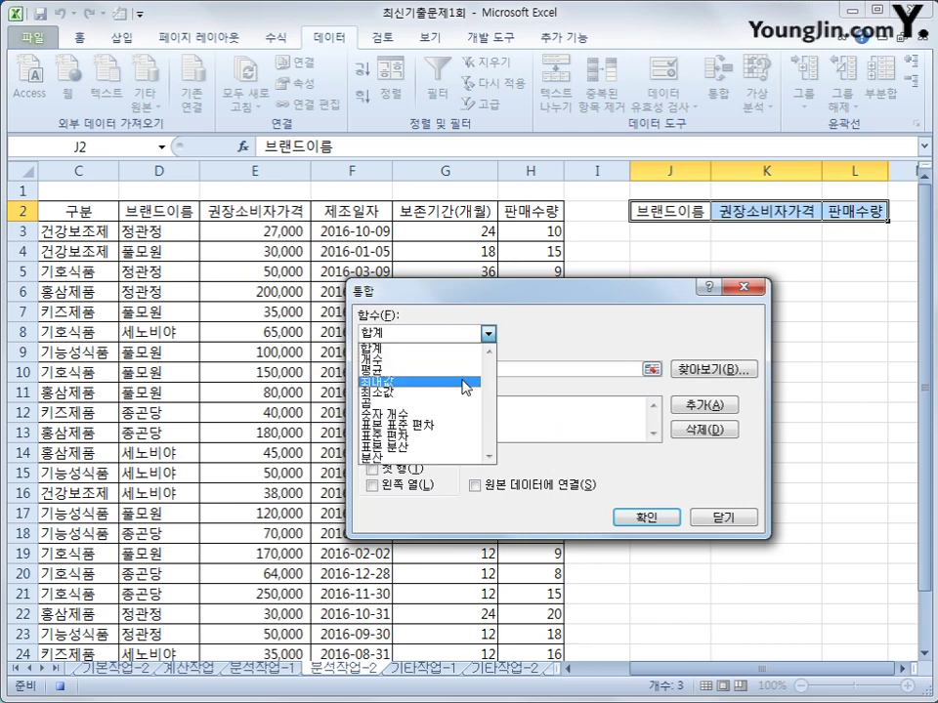
click(461, 372)
click(461, 372)
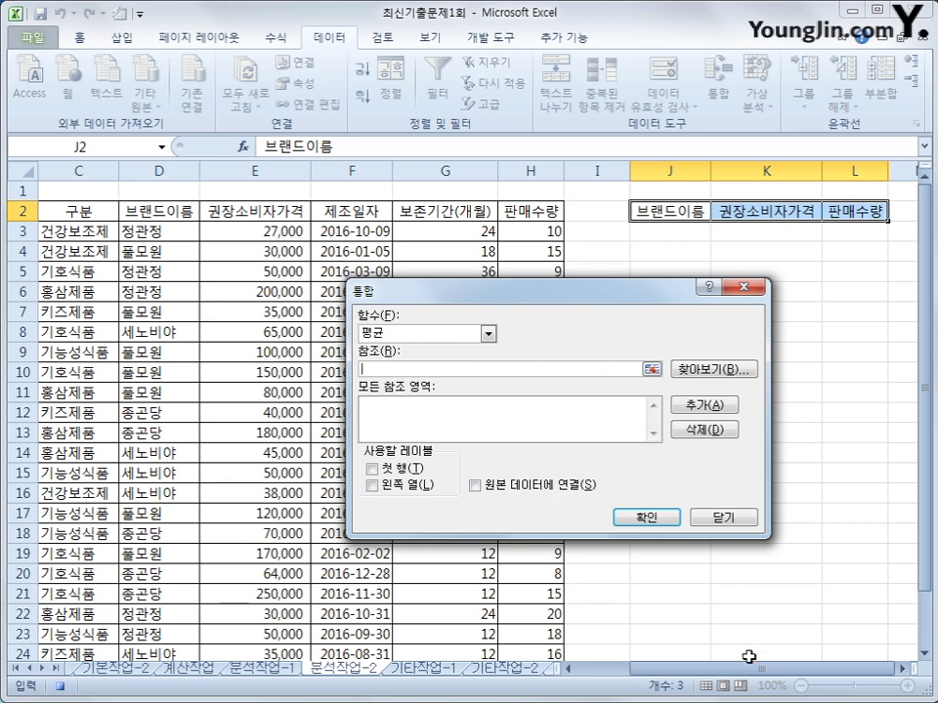
- Add D2:H26 as the consolidation reference, use the top row and left column as labels, and run the consolidation
drag(744, 674, 718, 674)
scroll(456, 592, down, 4)
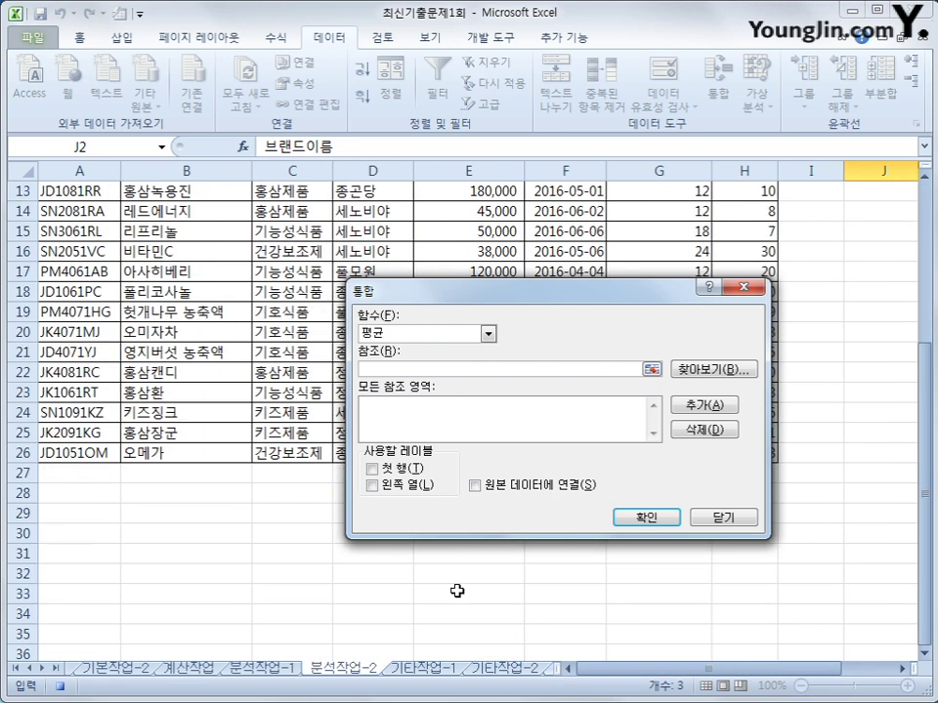
scroll(456, 592, up, 4)
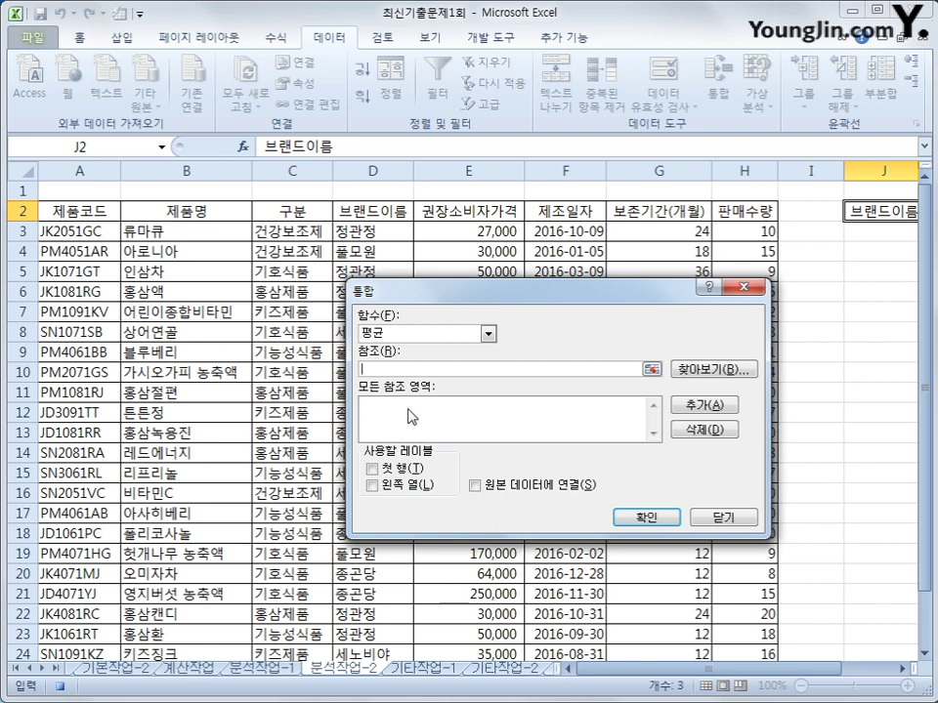
drag(384, 207, 728, 632)
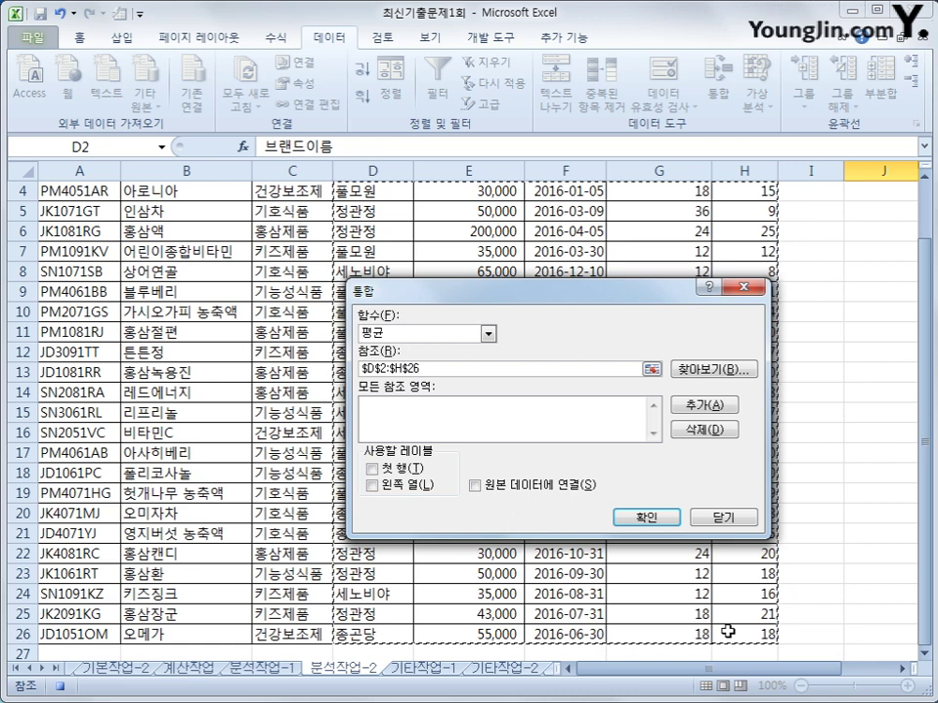
click(686, 408)
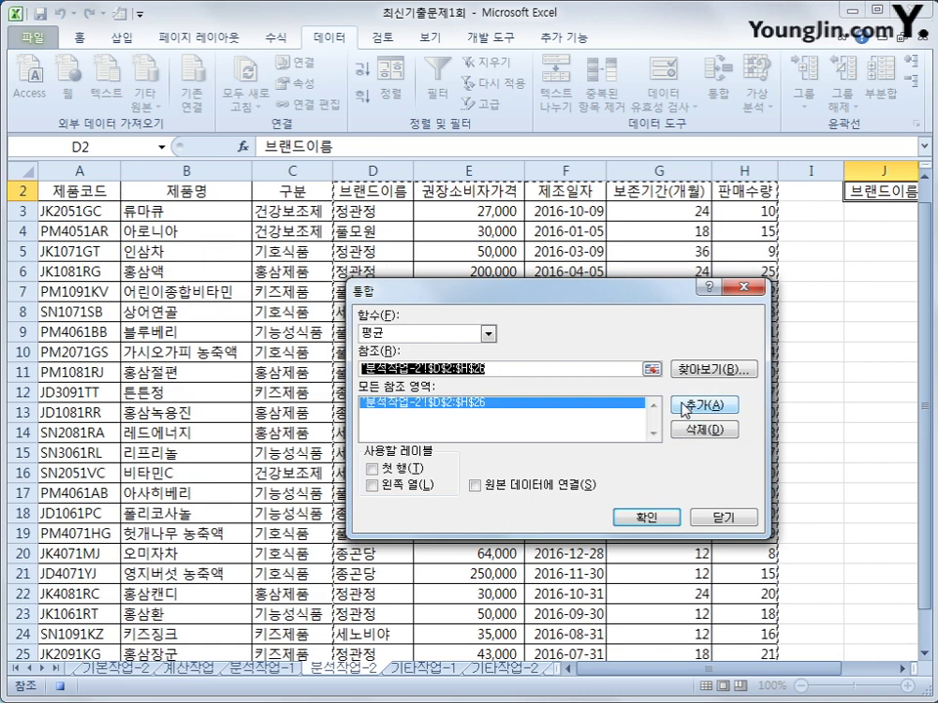
click(373, 469)
click(407, 489)
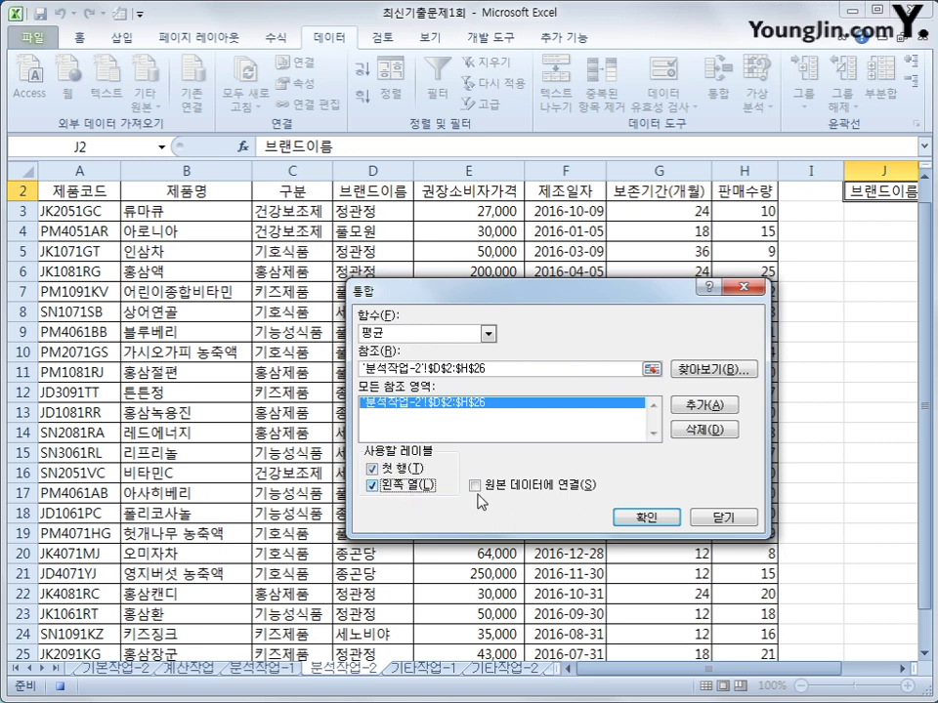
click(649, 518)
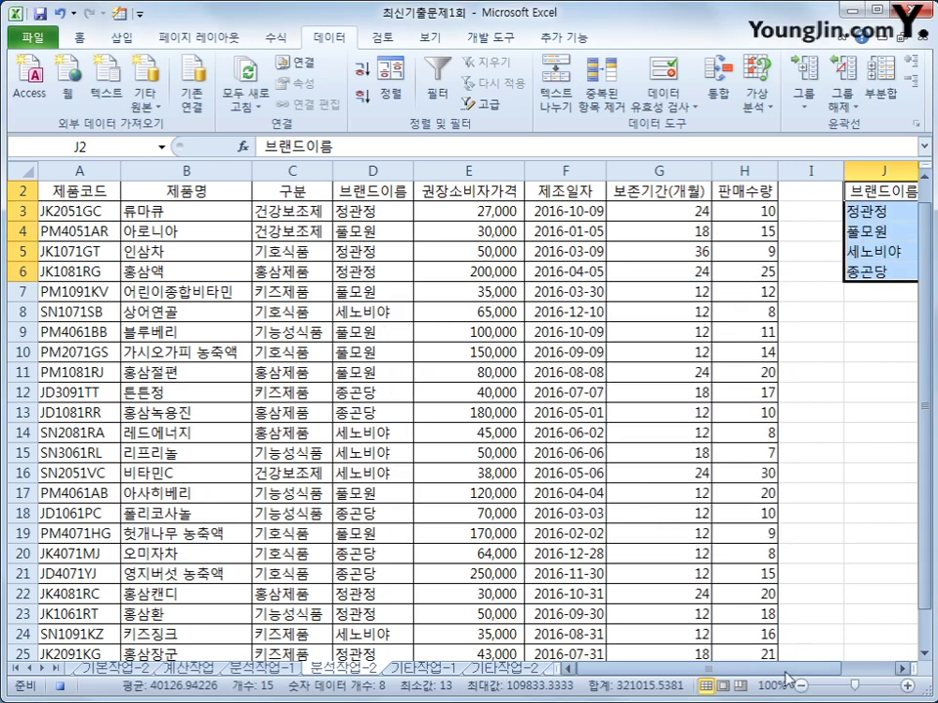
drag(809, 669, 852, 682)
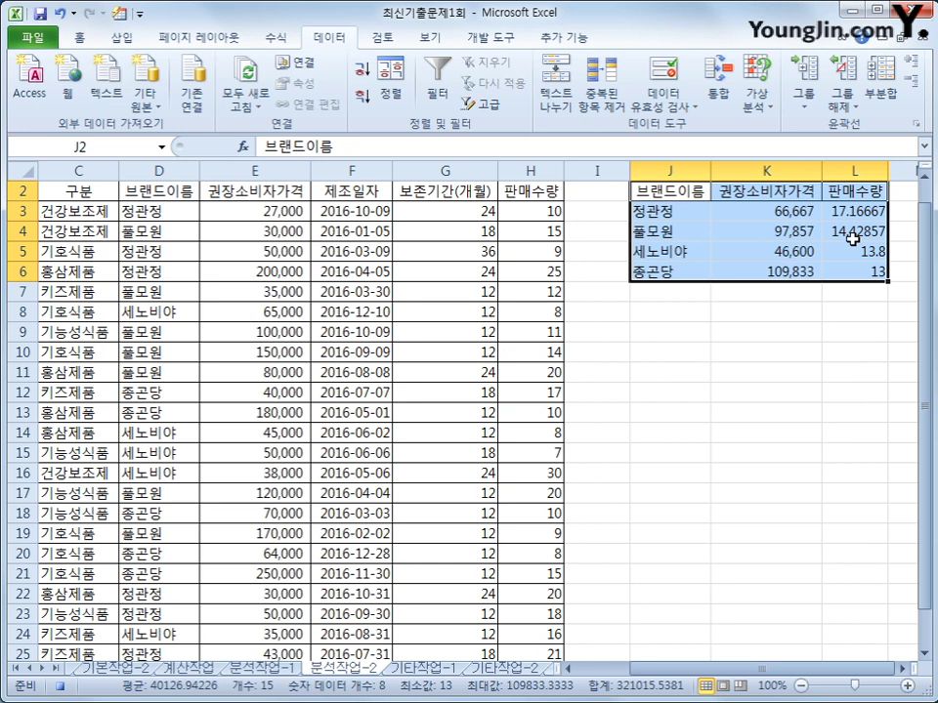
click(849, 273)
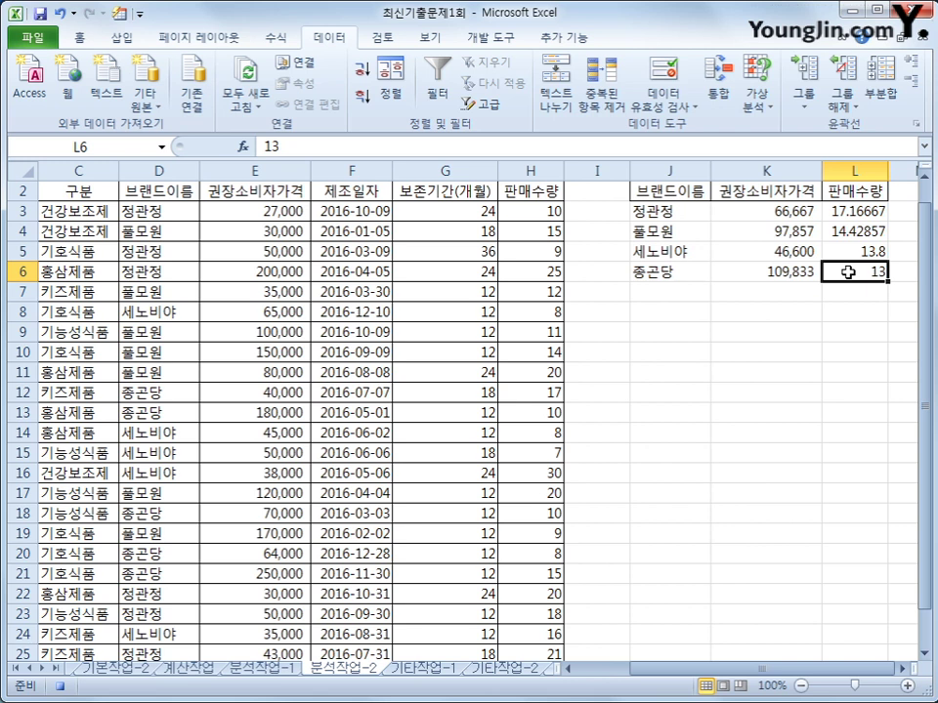
- Stop the macro recording, place a form control button over J10:K11, and assign the 통합 macro to it
click(492, 37)
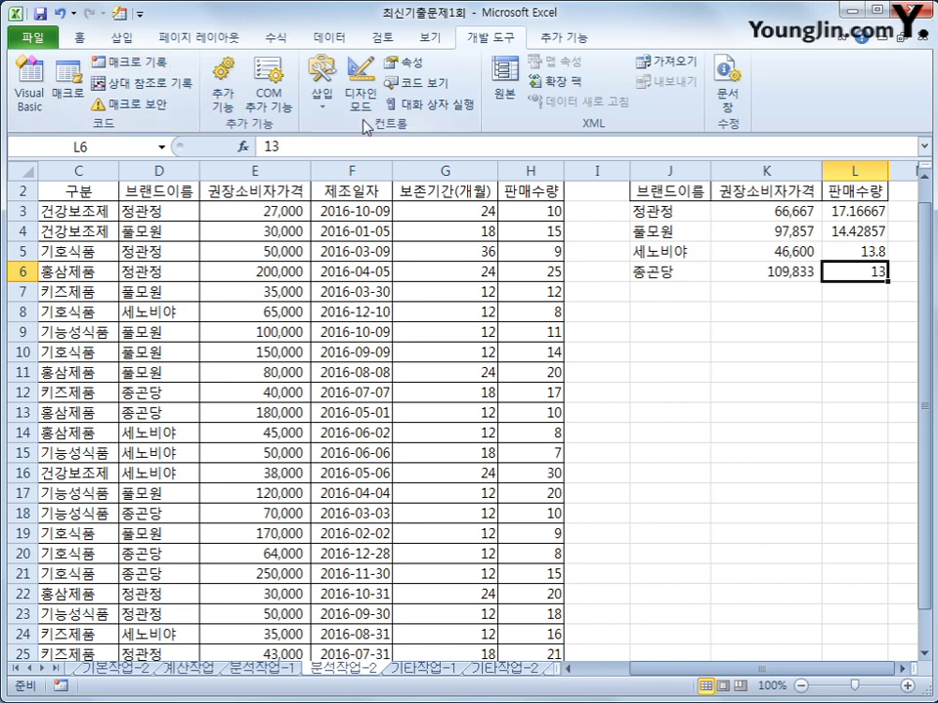
click(321, 98)
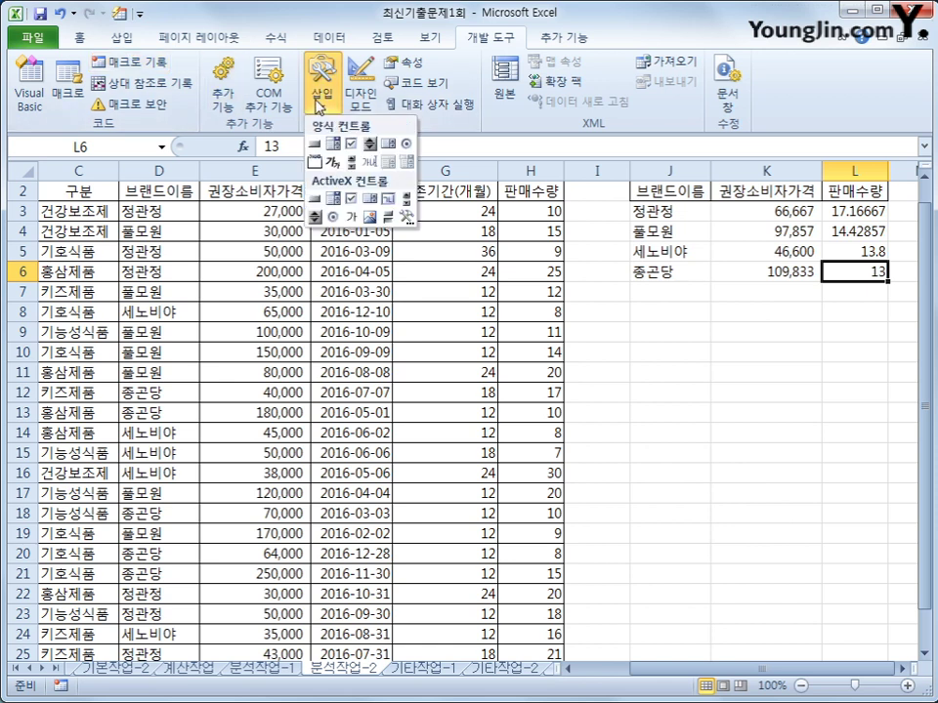
click(313, 146)
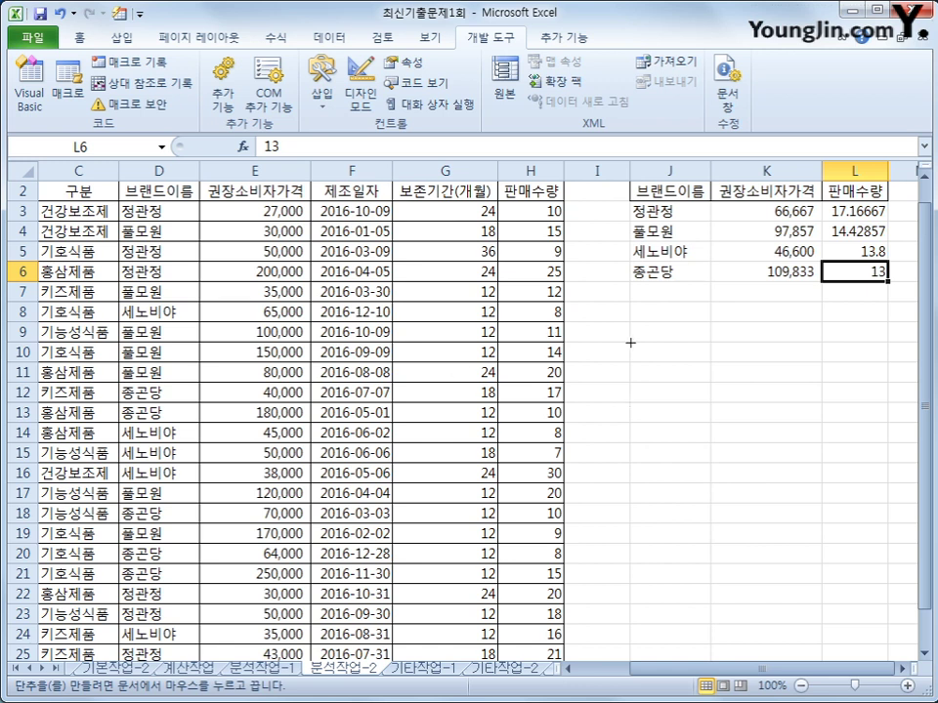
mouse_move(631, 343)
mouse_down()
mouse_move(797, 386)
mouse_move(822, 381)
mouse_up()
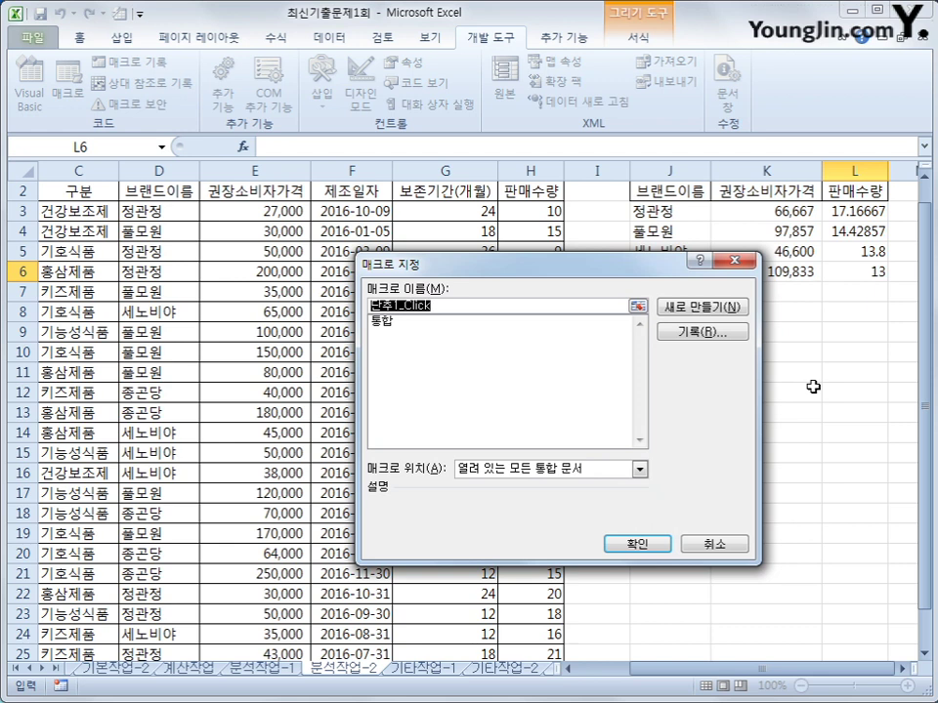
click(389, 326)
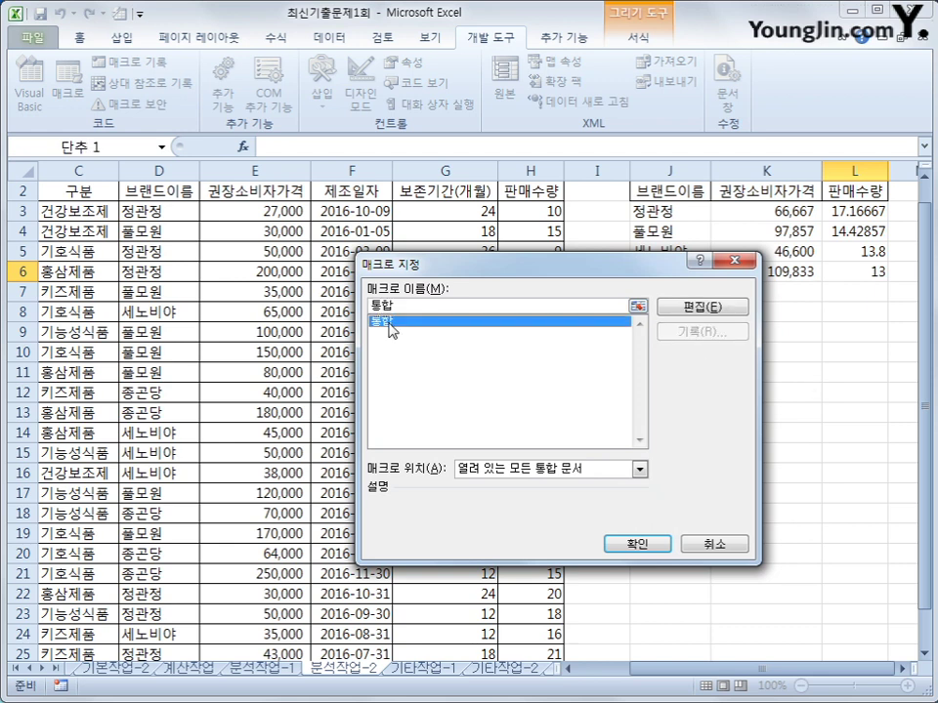
click(640, 543)
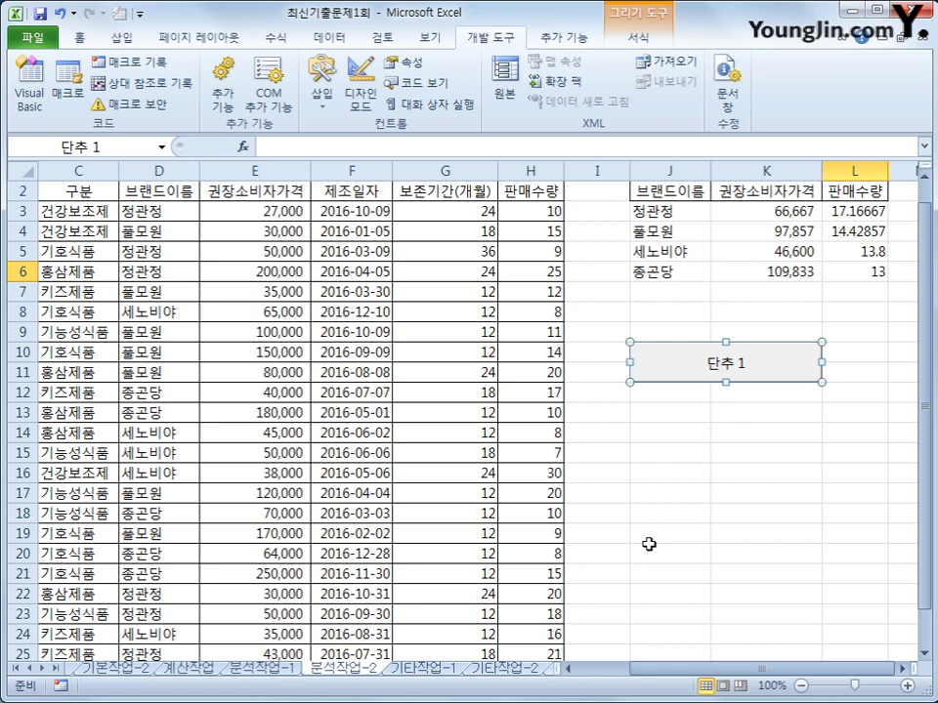
- Label the new macro button 통합 실행 and deselect it
text(통합)
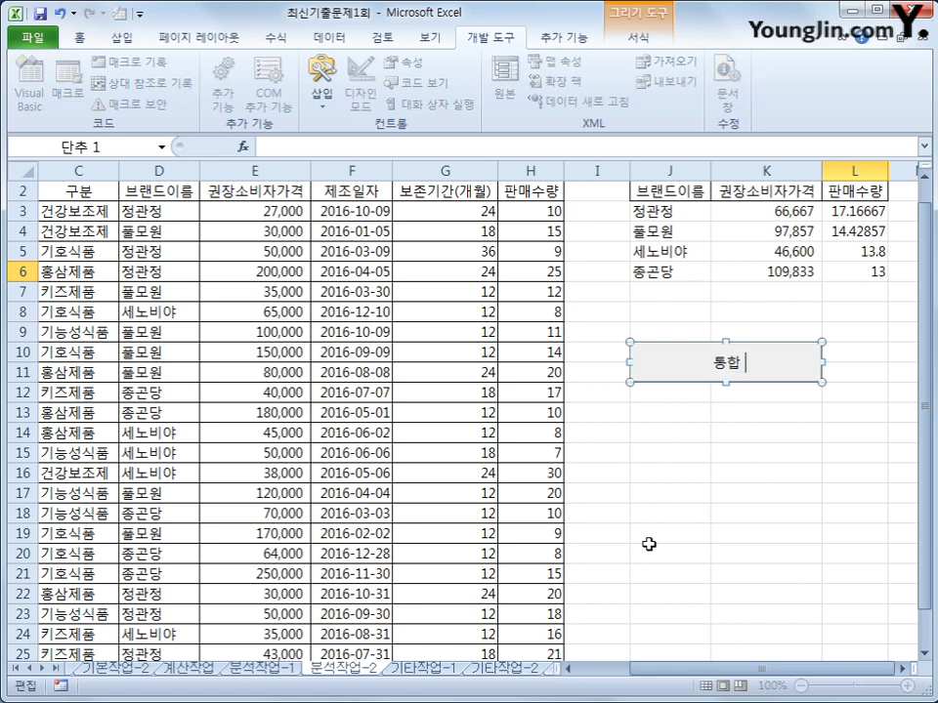
text( 실행)
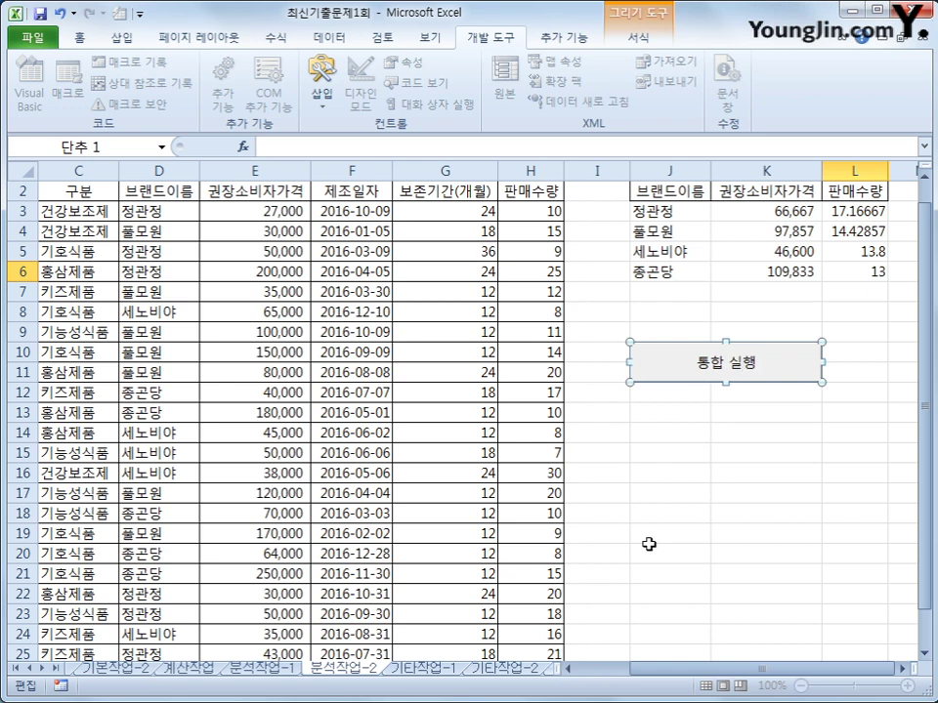
click(728, 510)
- Clear the consolidated results in J3:L6 and run the macro with the 통합 실행 button to regenerate them
scroll(712, 411, up, 1)
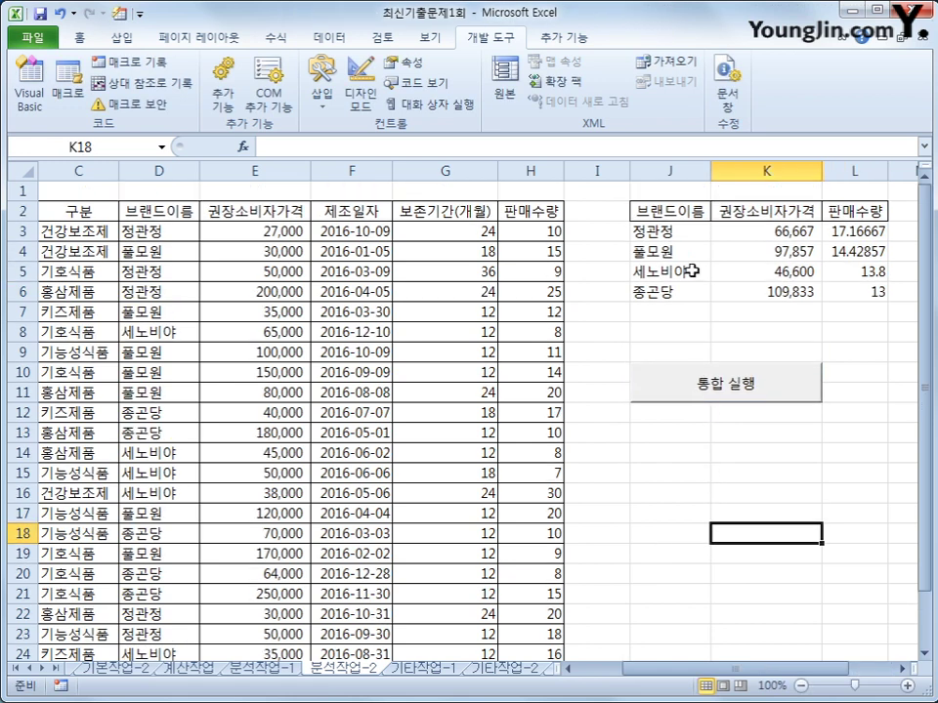
drag(655, 232, 859, 299)
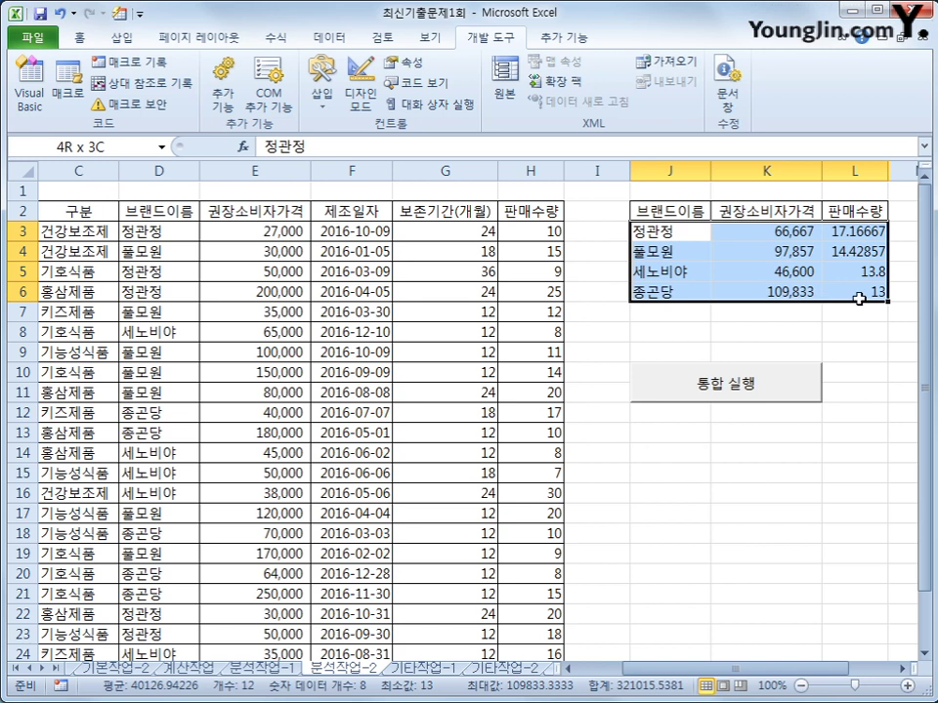
key(Delete)
drag(850, 573, 836, 591)
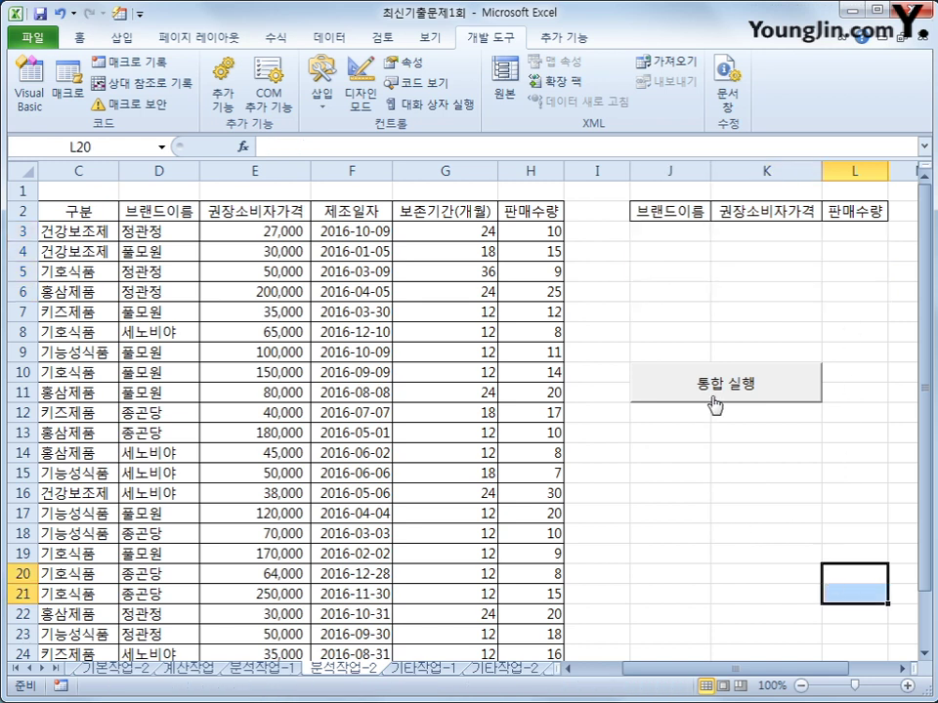
click(715, 403)
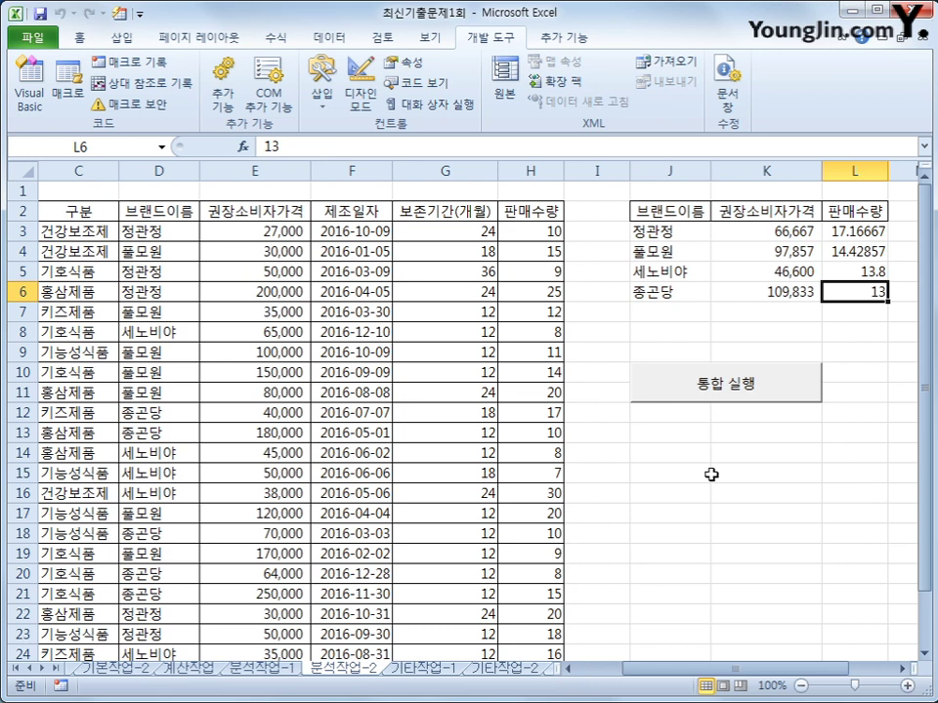
- On the 기타작업-1 sheet, change the chart's 판매비율 series to a line with markers
click(422, 670)
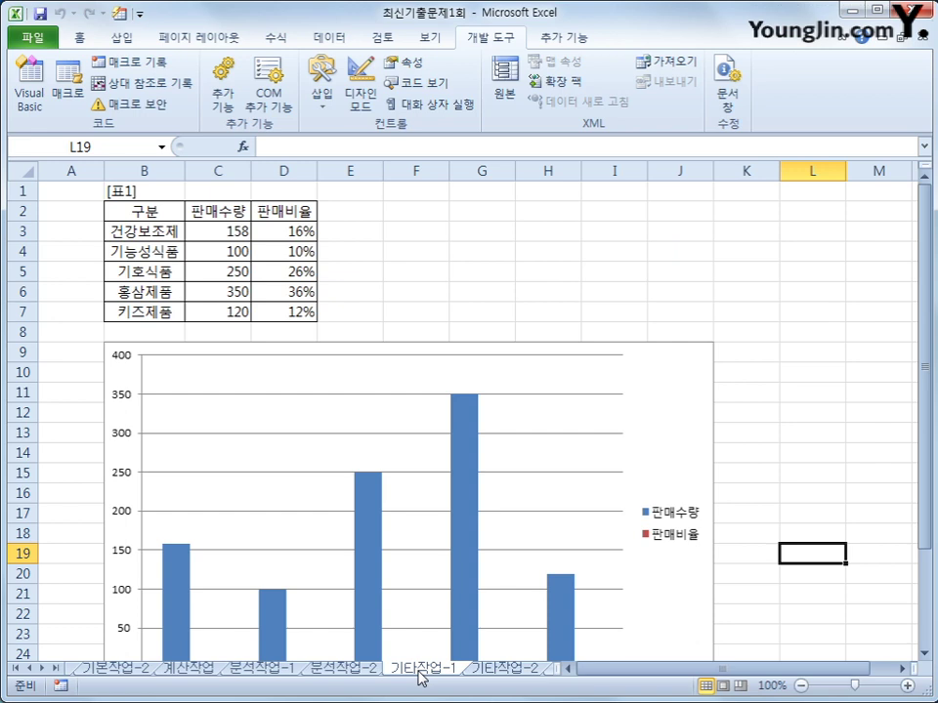
scroll(547, 411, down, 2)
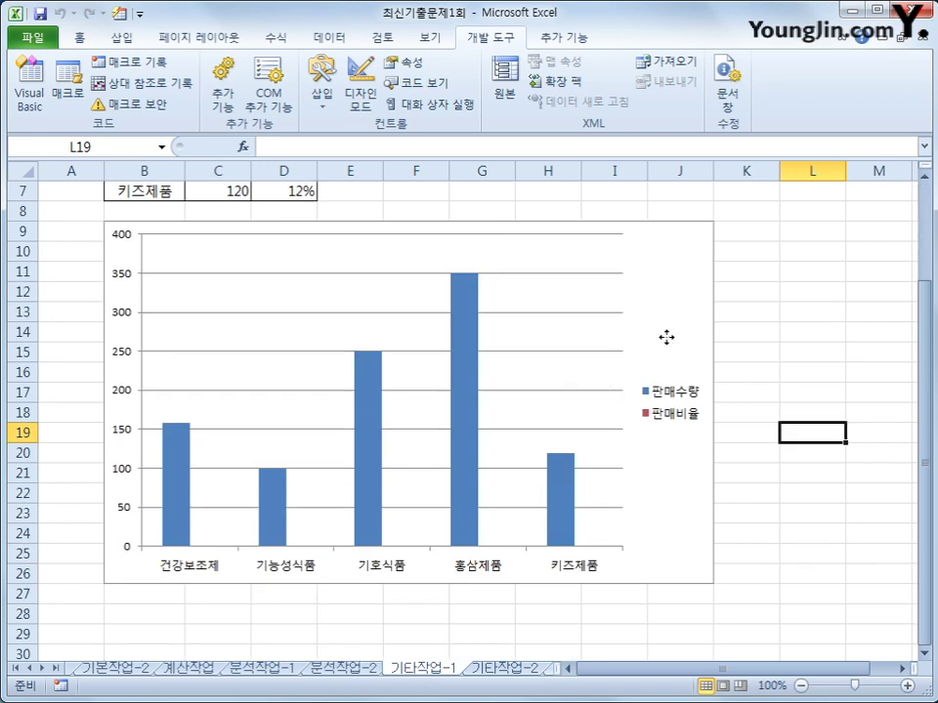
click(658, 340)
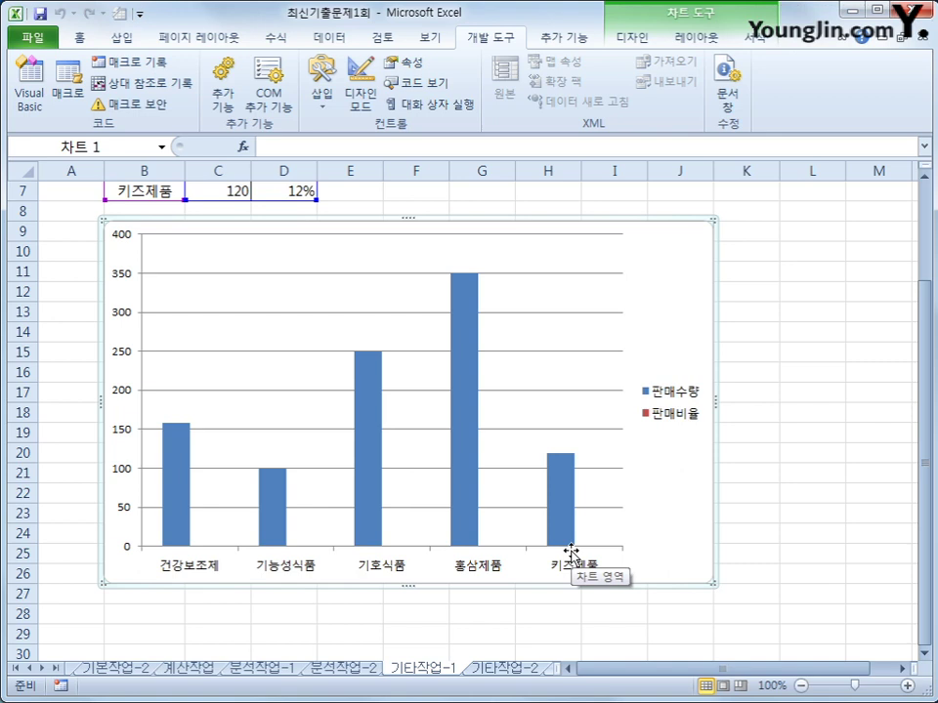
click(637, 39)
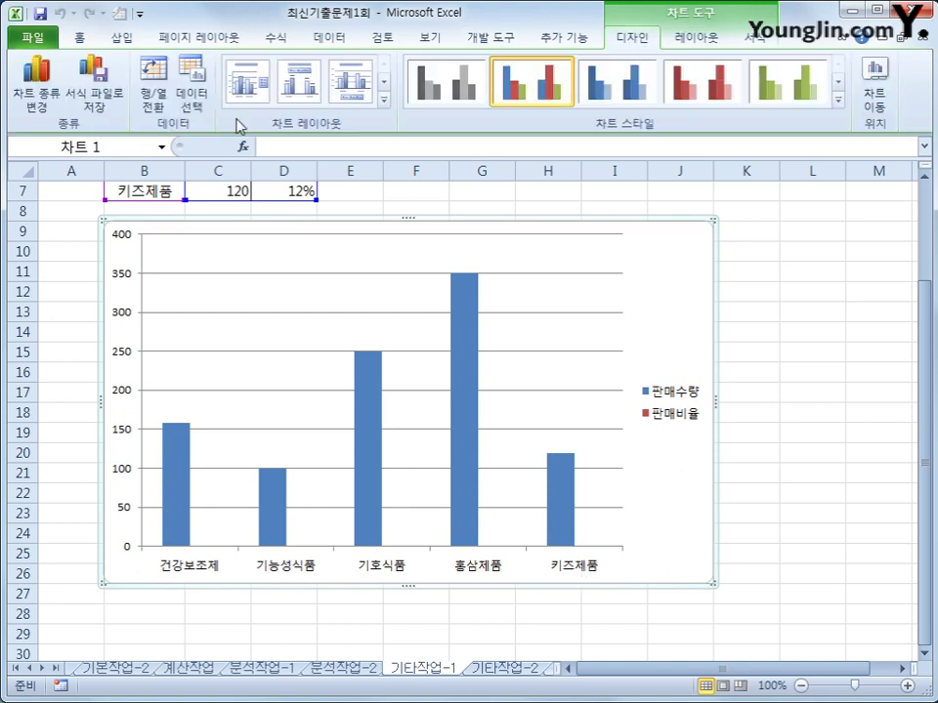
click(696, 41)
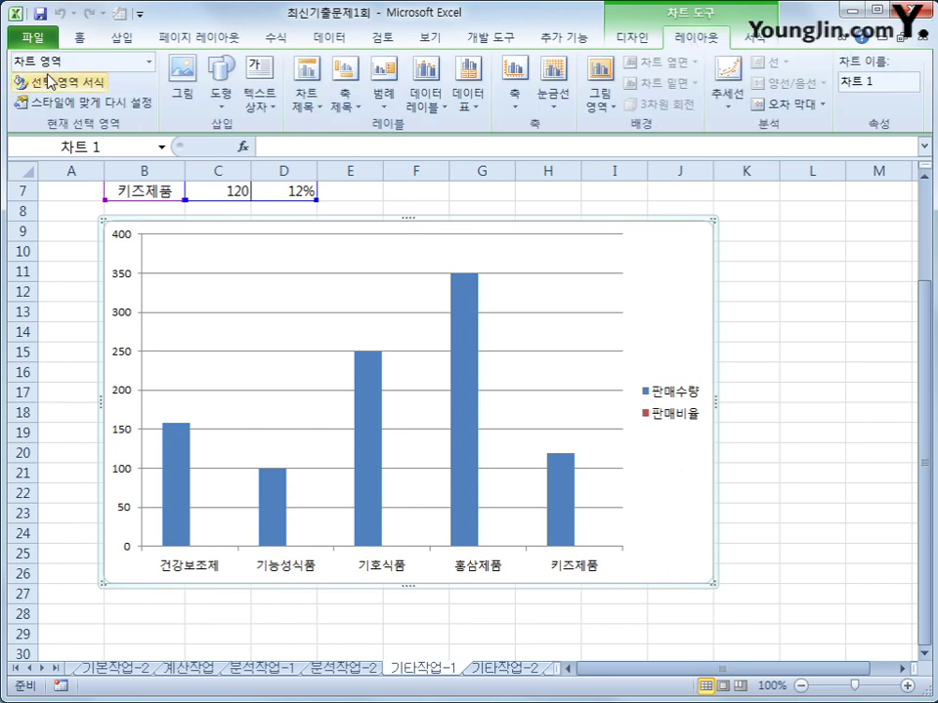
click(148, 61)
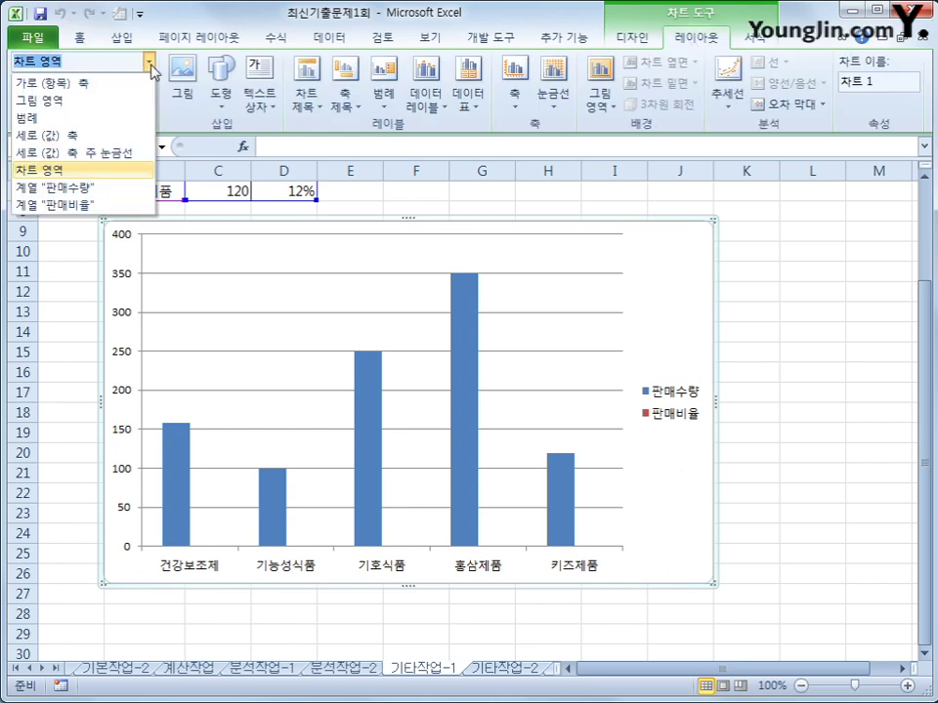
click(96, 213)
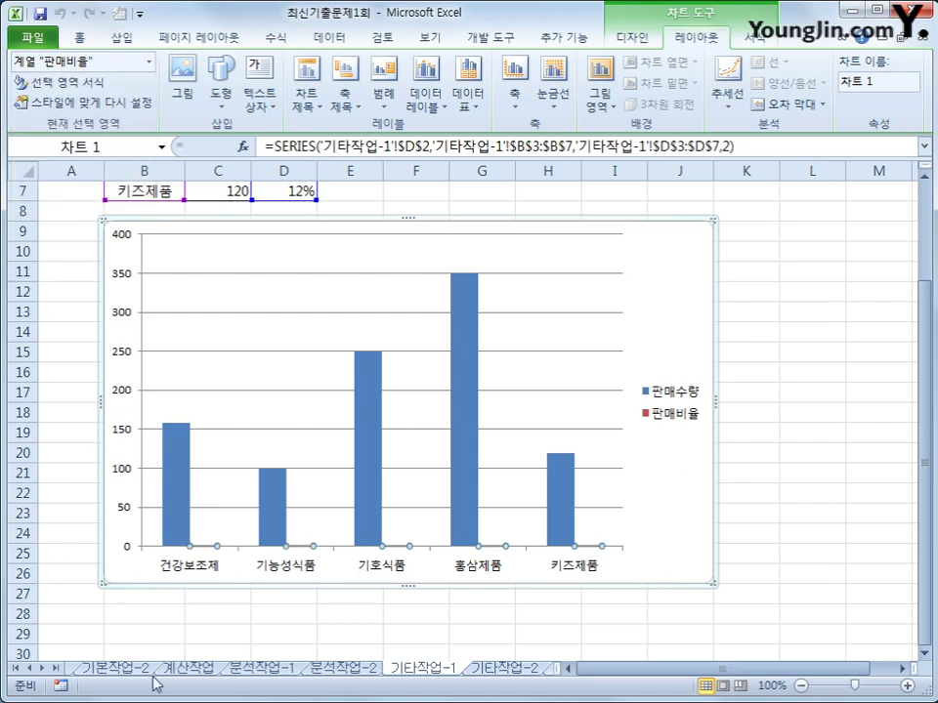
right_click(492, 553)
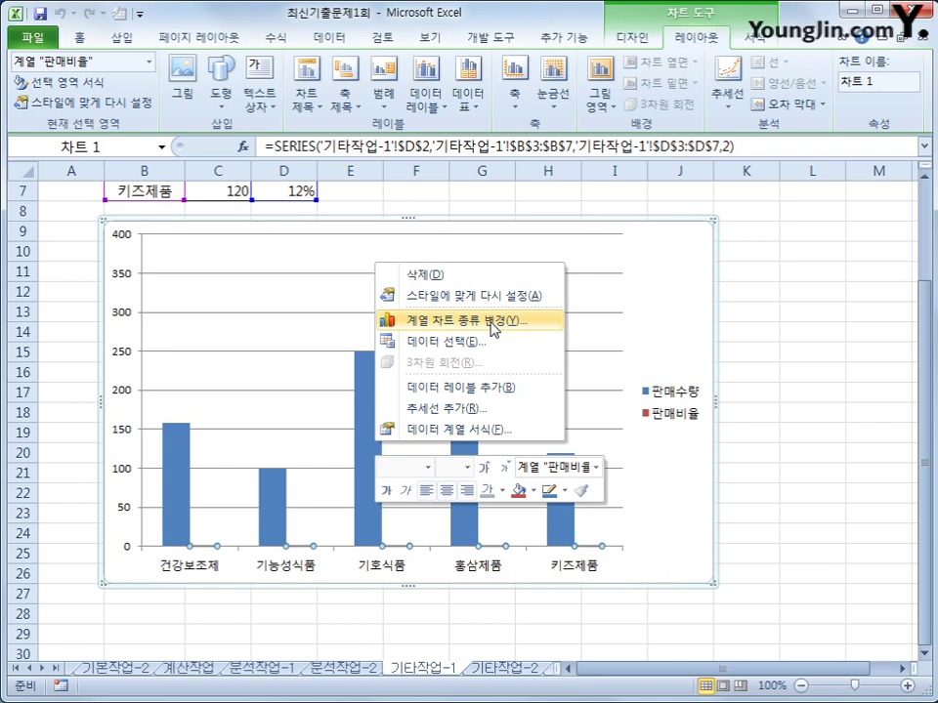
click(622, 39)
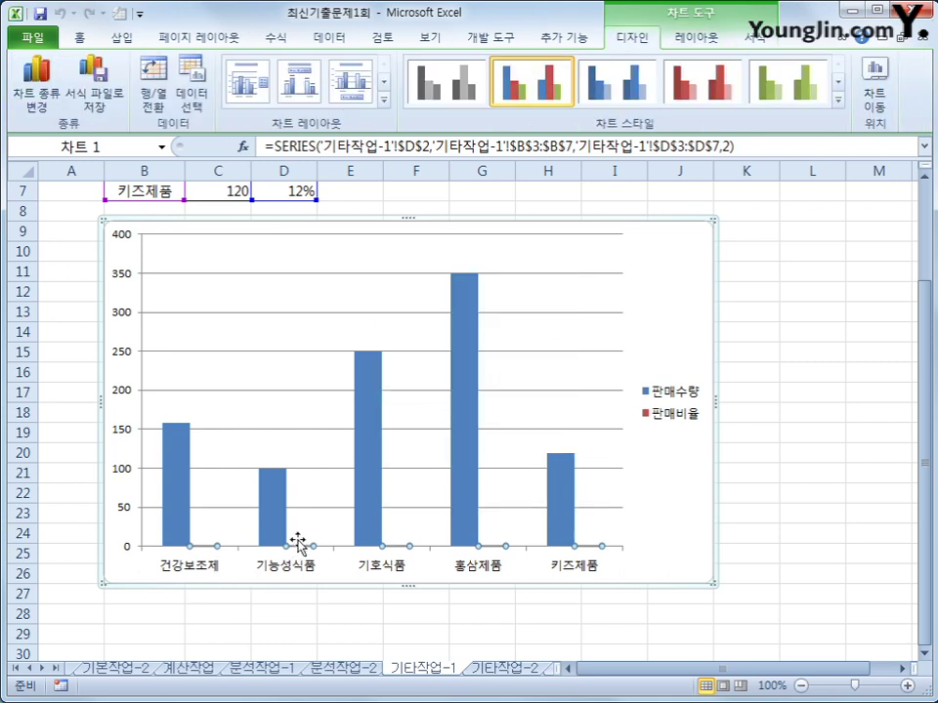
click(34, 114)
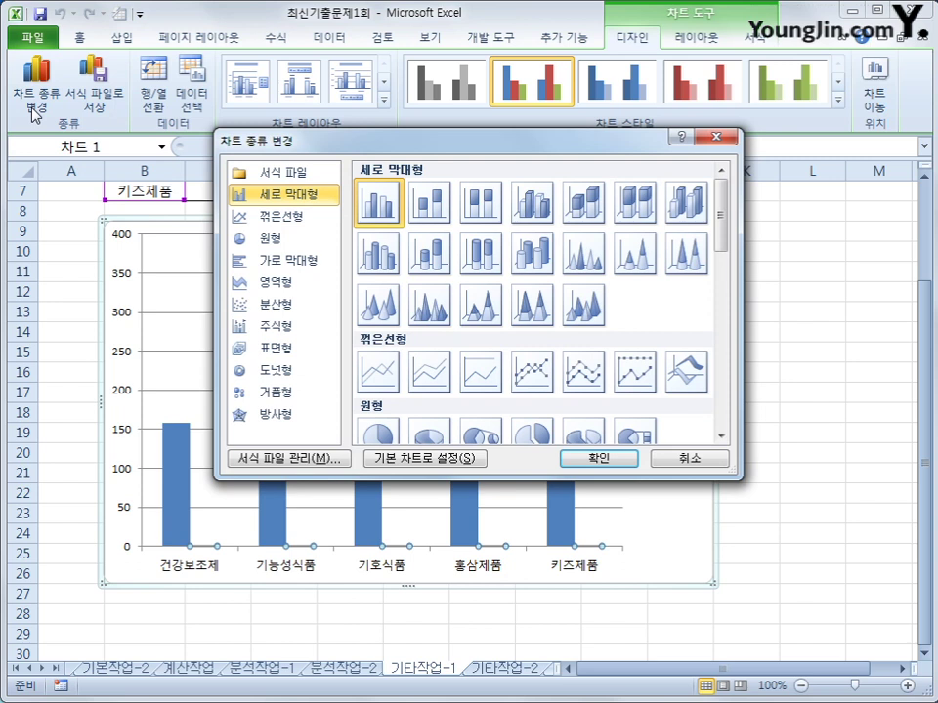
click(531, 372)
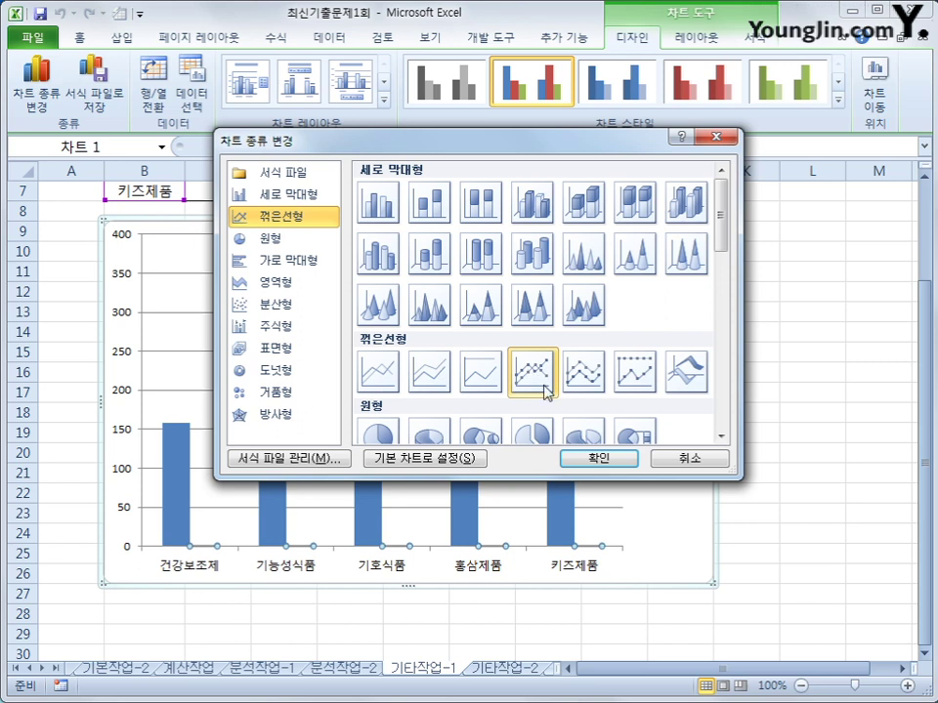
click(597, 458)
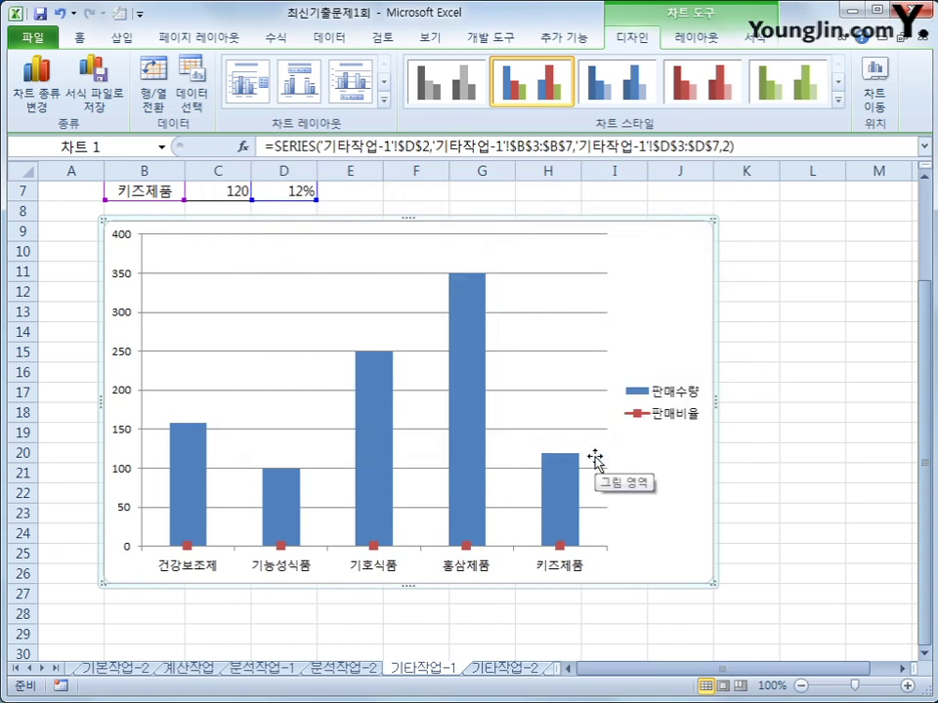
- Plot the 판매비율 series on the secondary axis (보조 축)
click(372, 544)
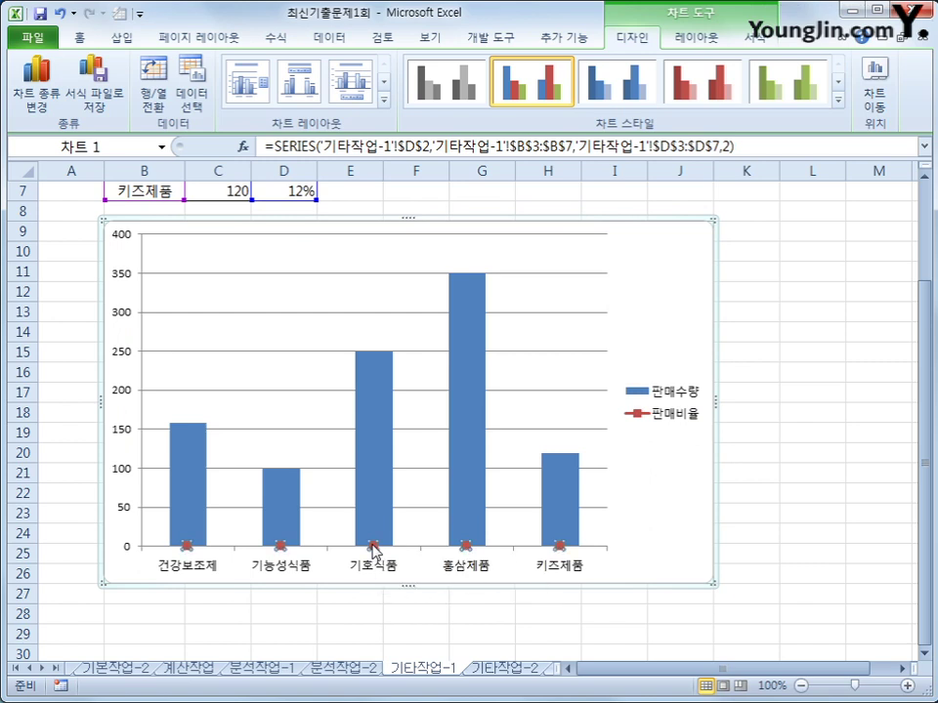
right_click(373, 550)
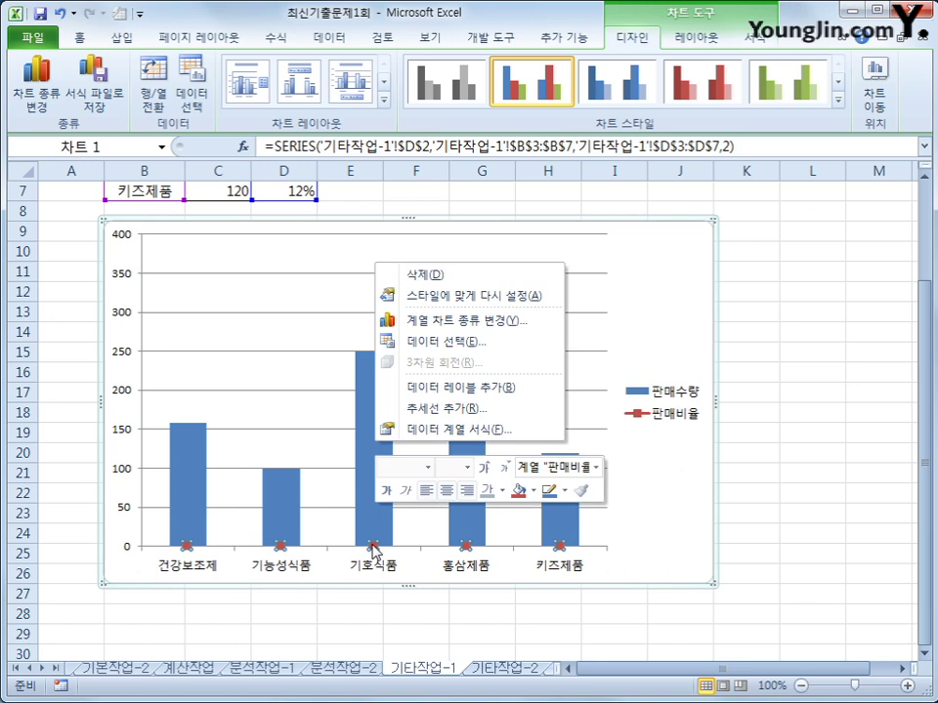
click(433, 431)
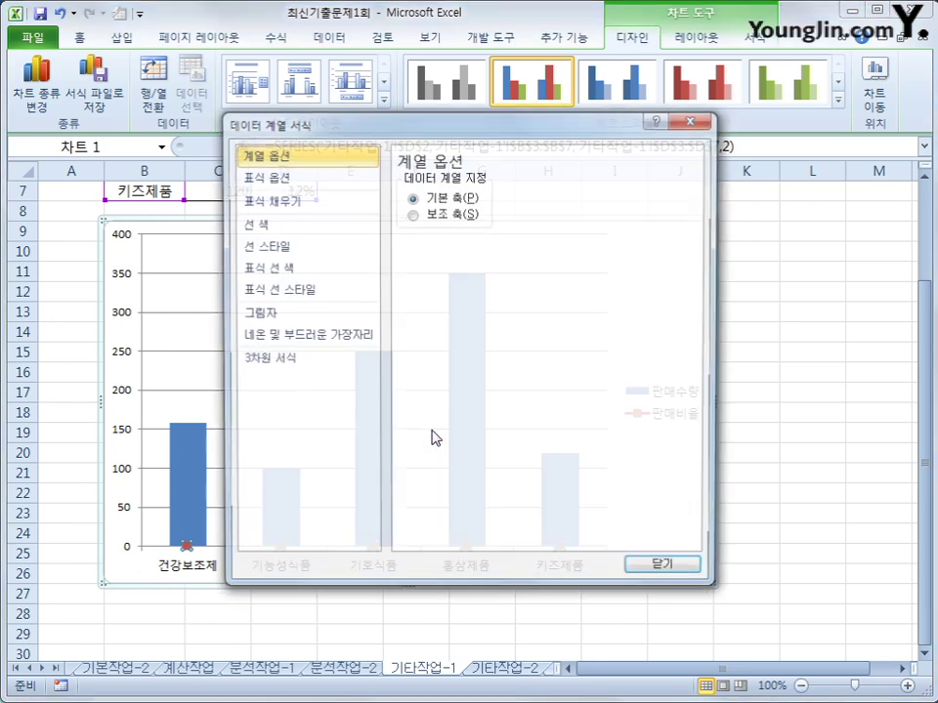
click(467, 213)
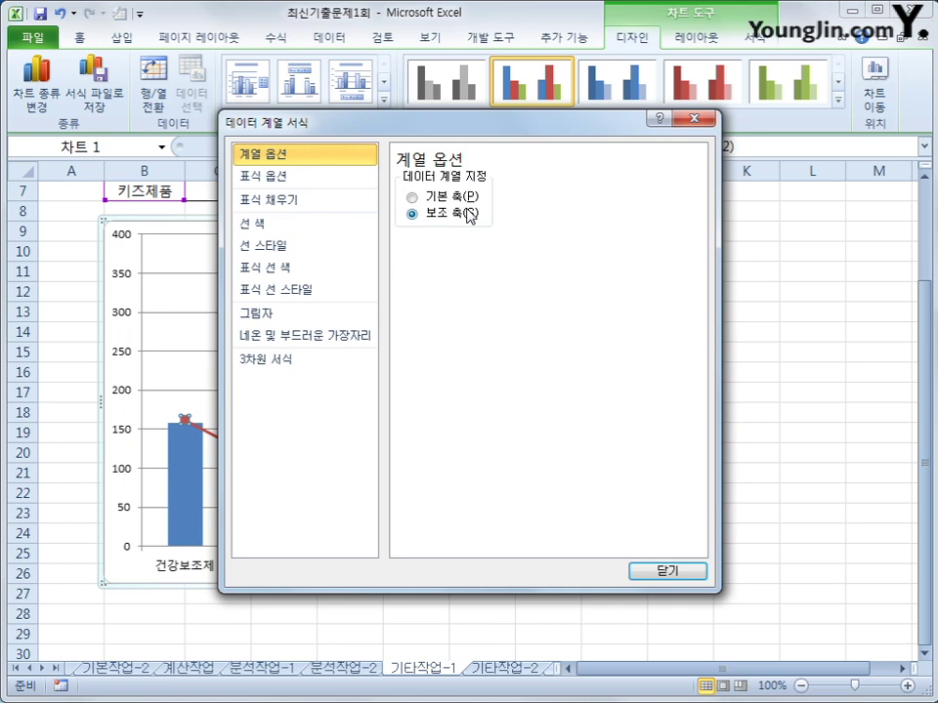
click(661, 568)
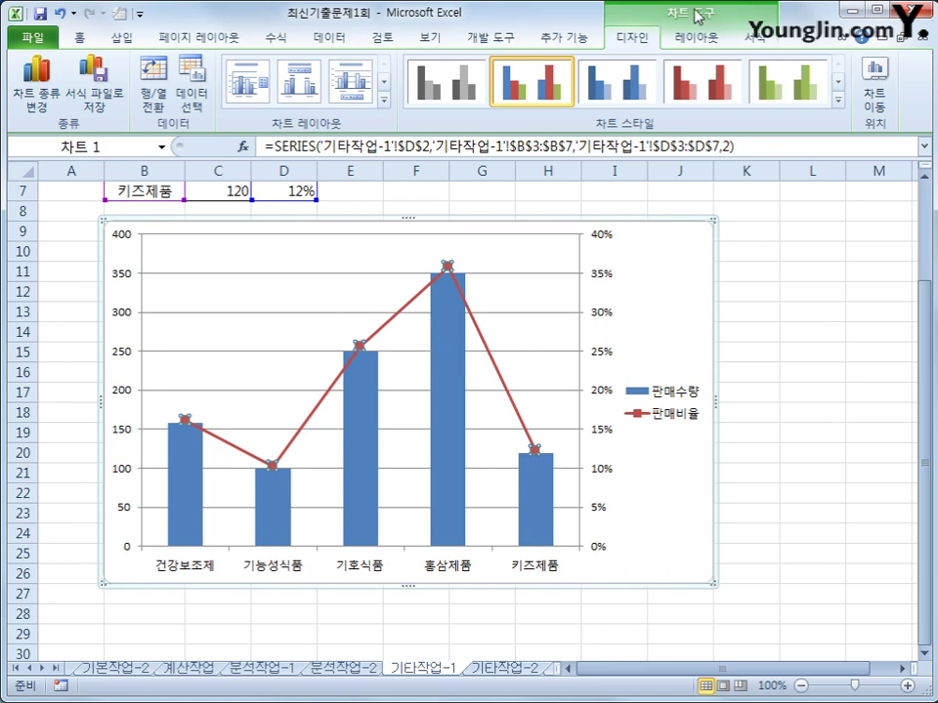
- Apply the ninth chart layout, with chart and axis titles, and set the chart title to 선물세트 판매현황
click(384, 100)
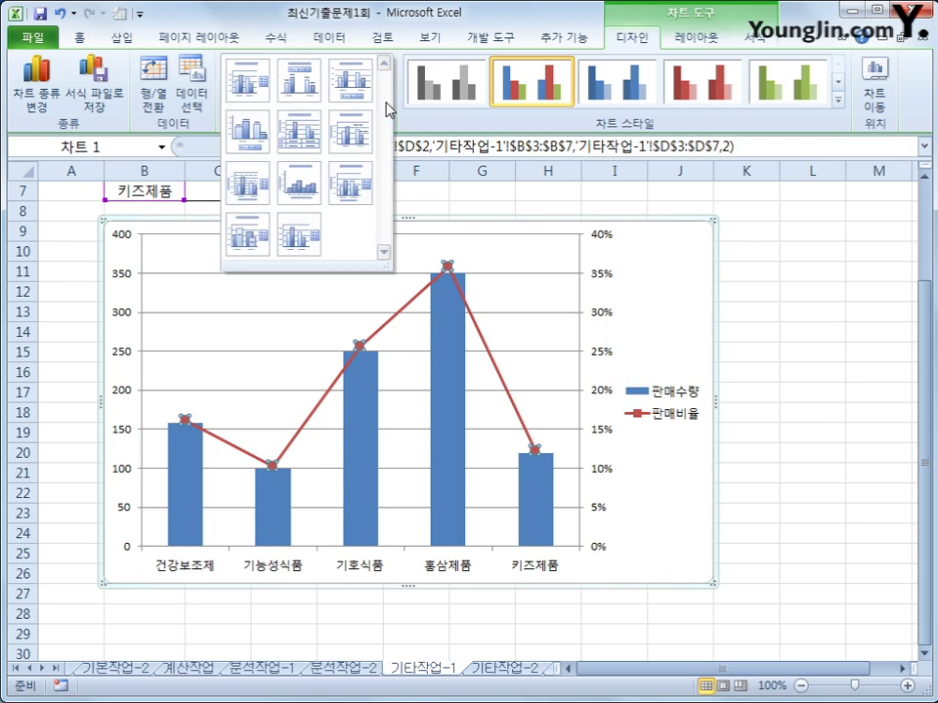
click(371, 187)
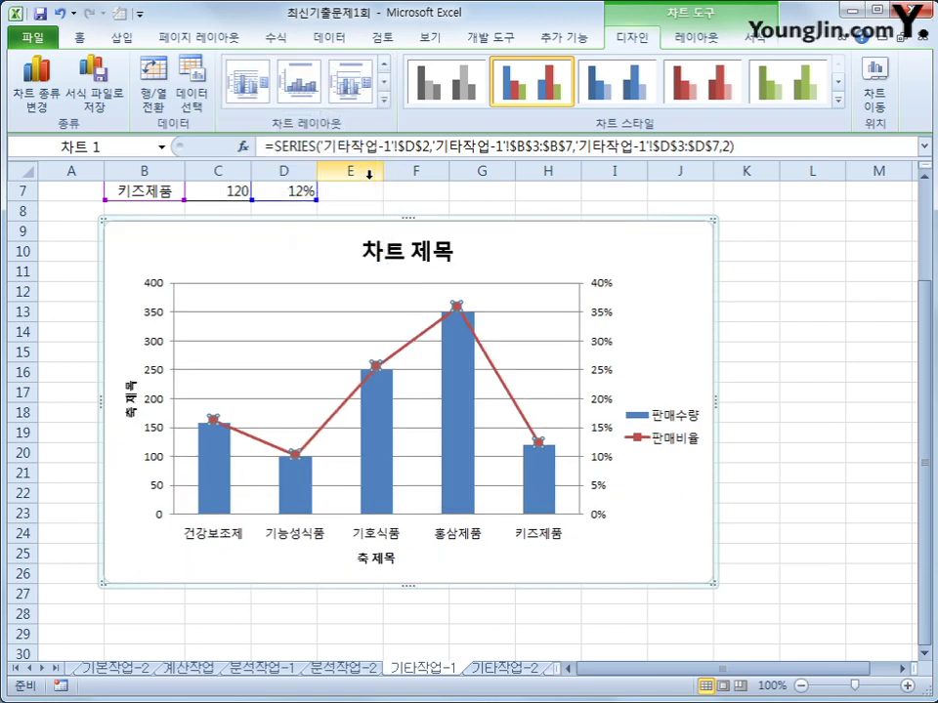
click(435, 252)
drag(363, 252, 459, 253)
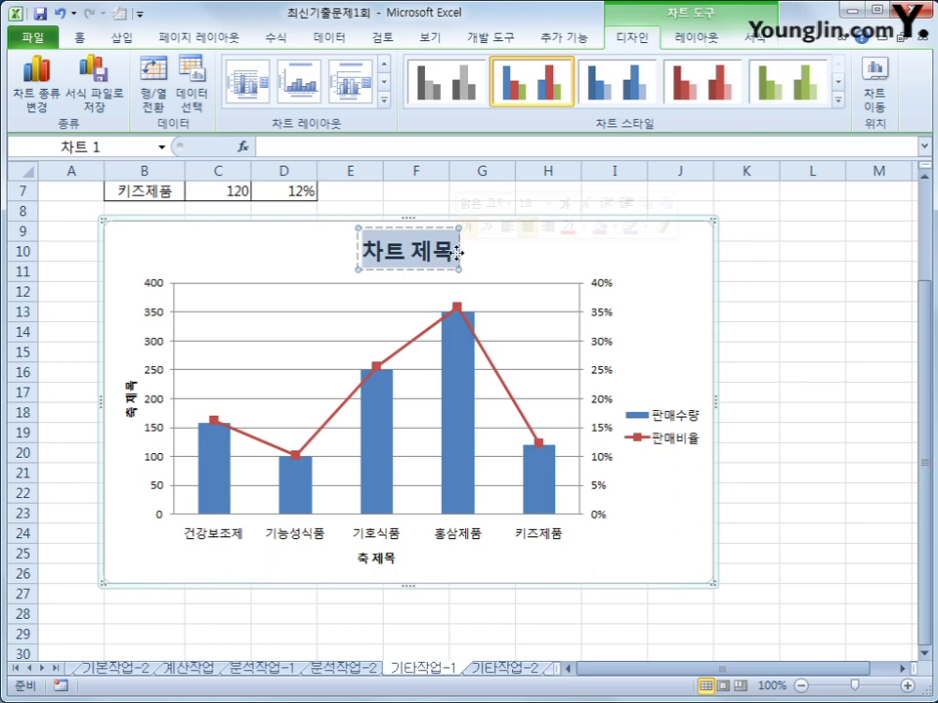
text(선물)
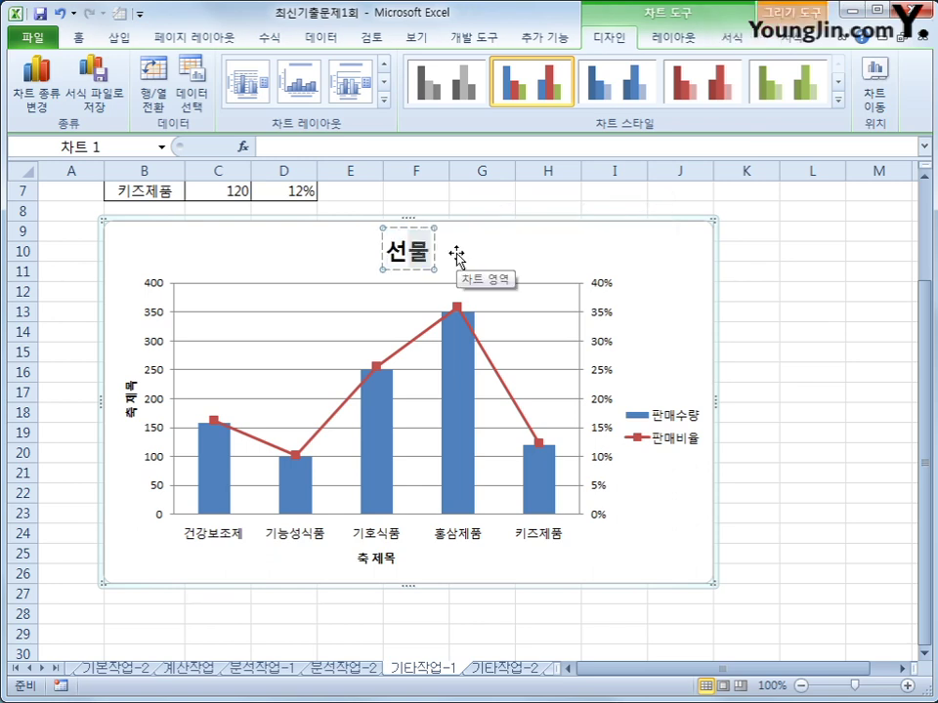
text(세트 판매현황)
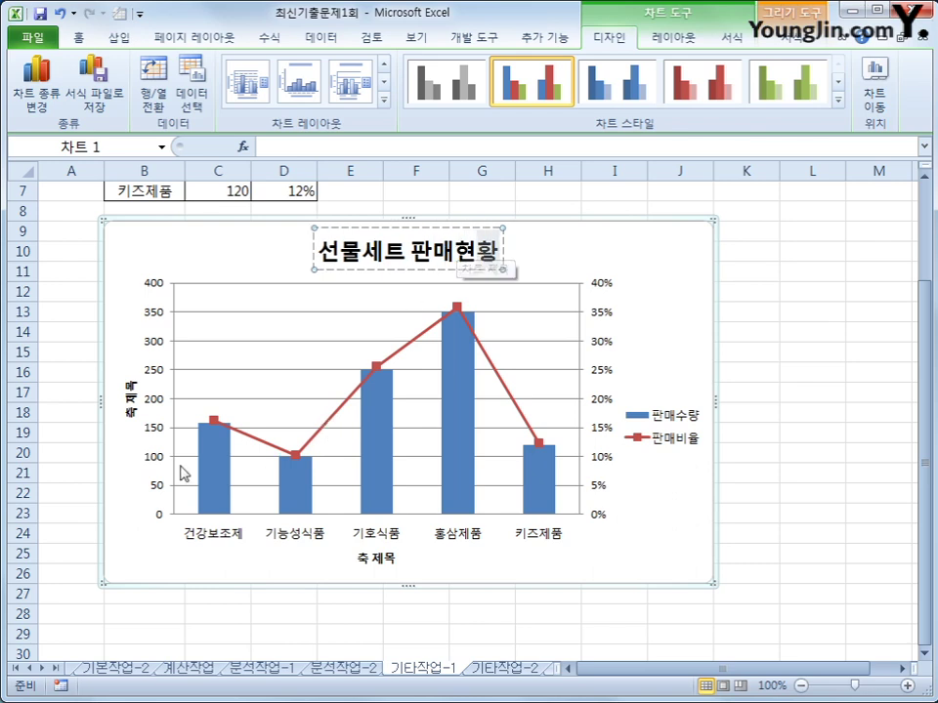
- Set the primary vertical axis title to 판매수량
click(131, 395)
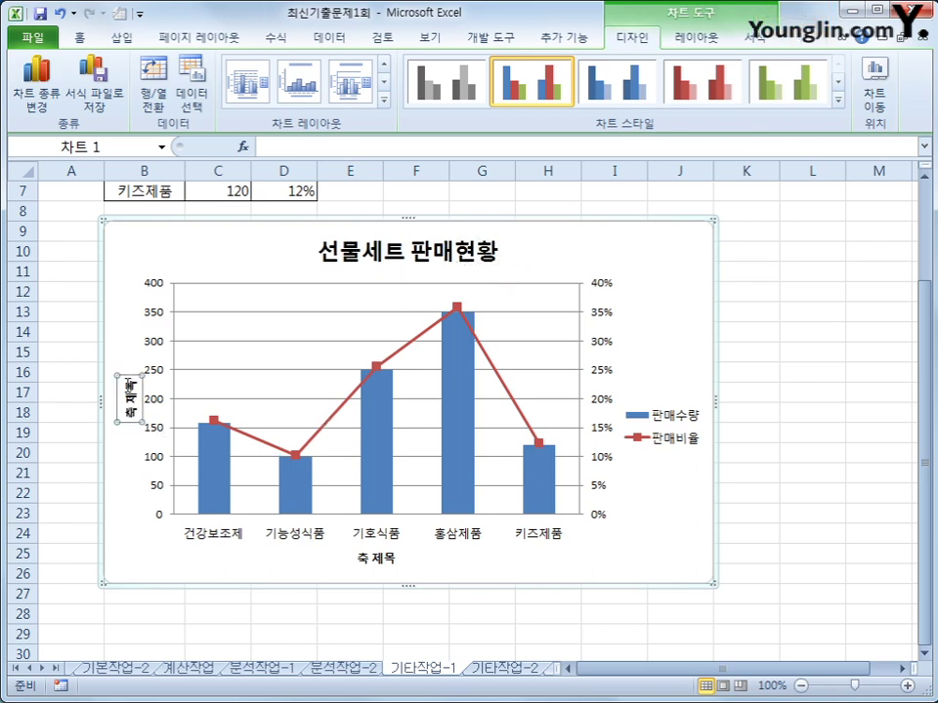
drag(131, 381, 140, 423)
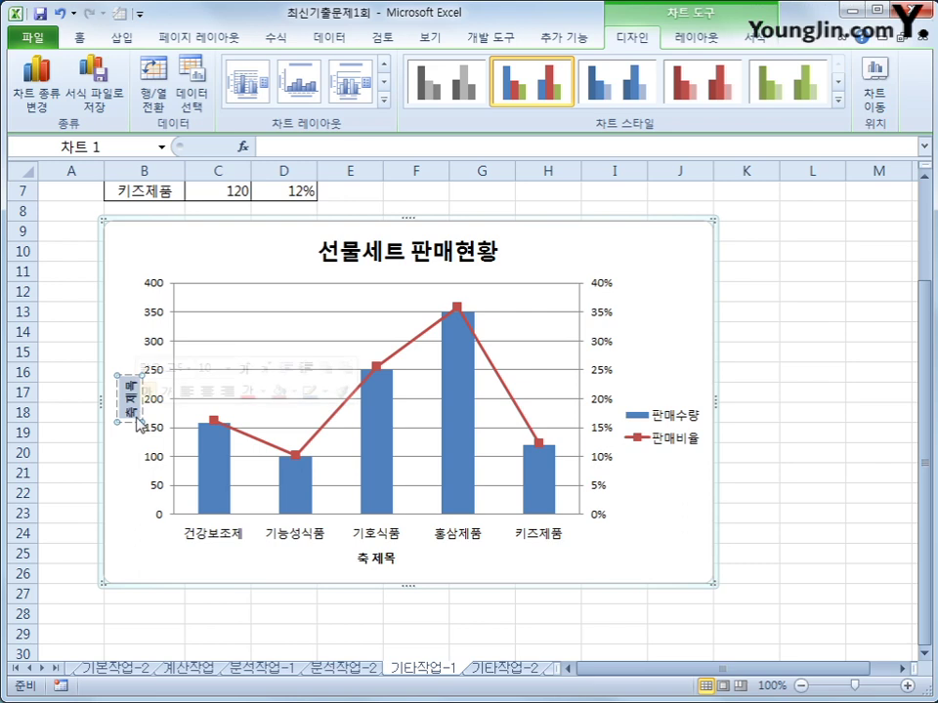
text(판매수량)
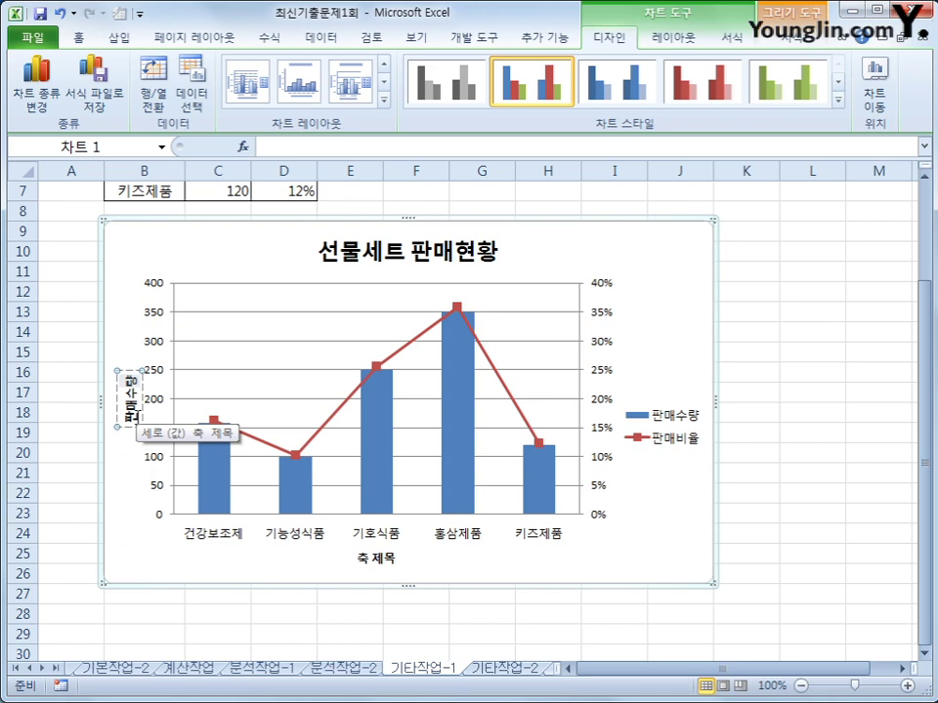
- Add a rotated title (제목 회전) to the secondary vertical axis and set its text to 판매비율
click(696, 39)
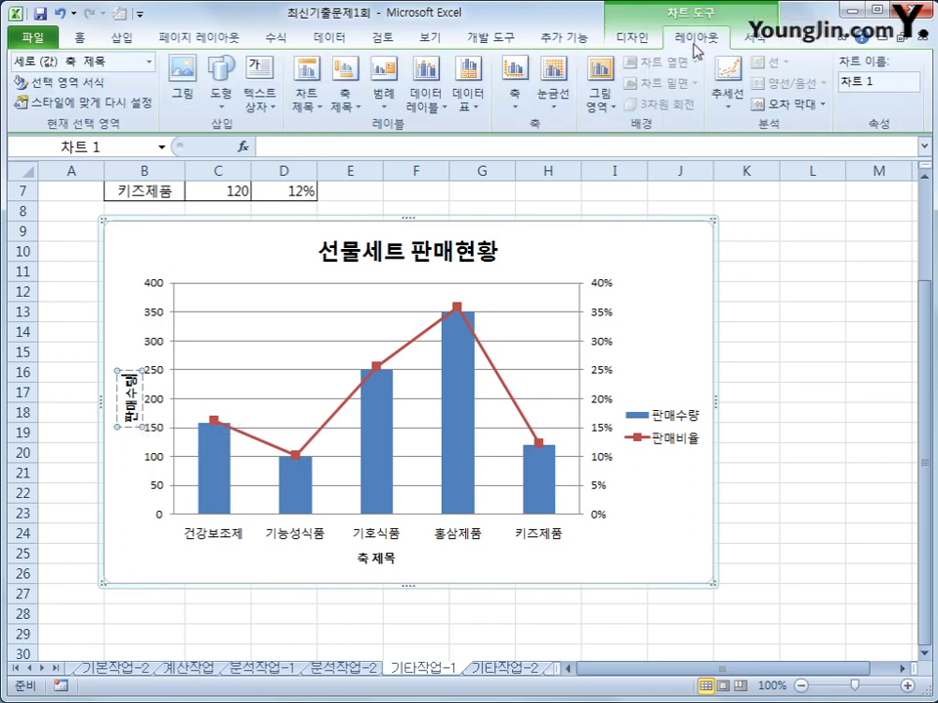
click(342, 98)
mouse_move(390, 190)
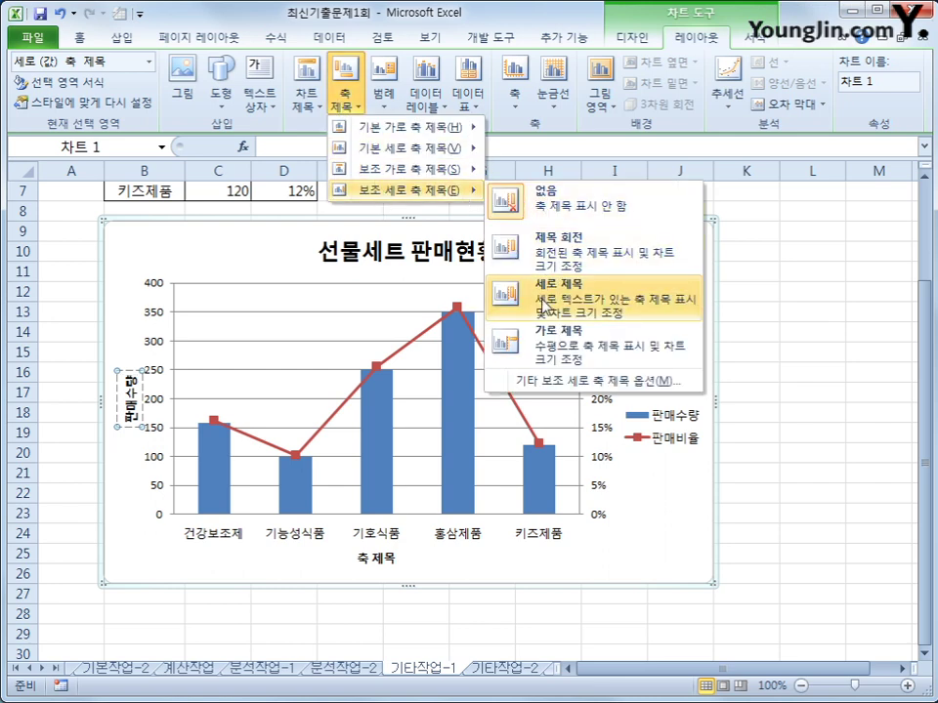
click(553, 266)
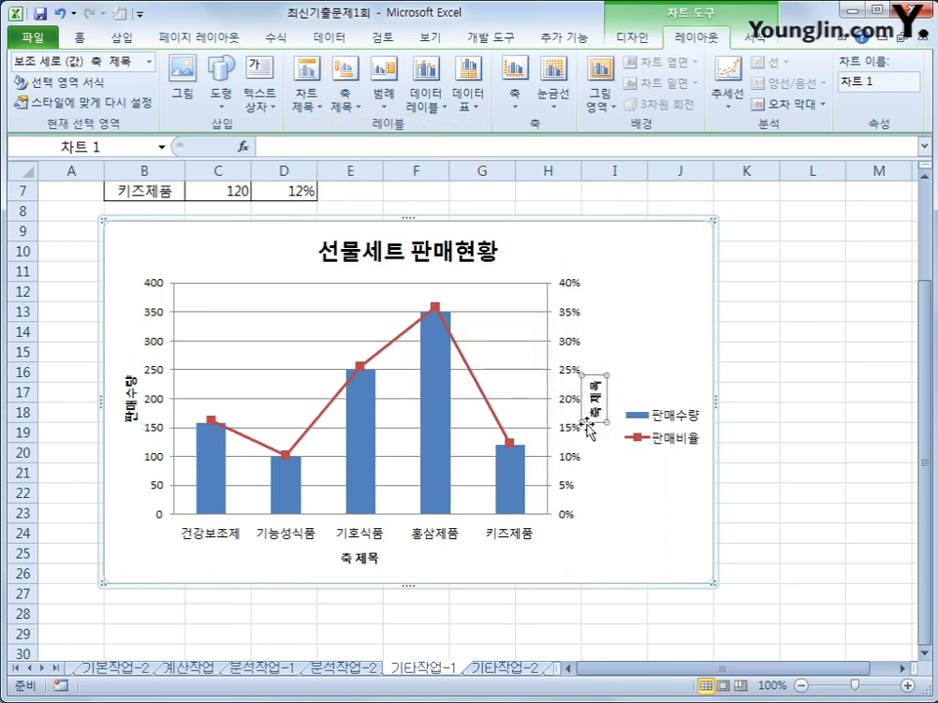
drag(594, 380, 596, 420)
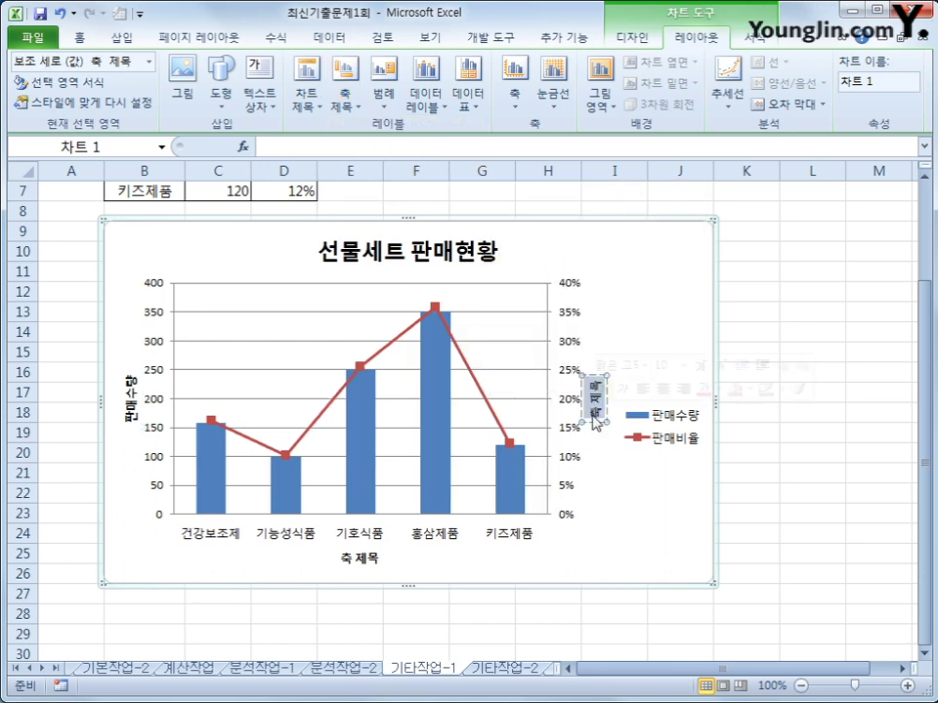
text(판매비율)
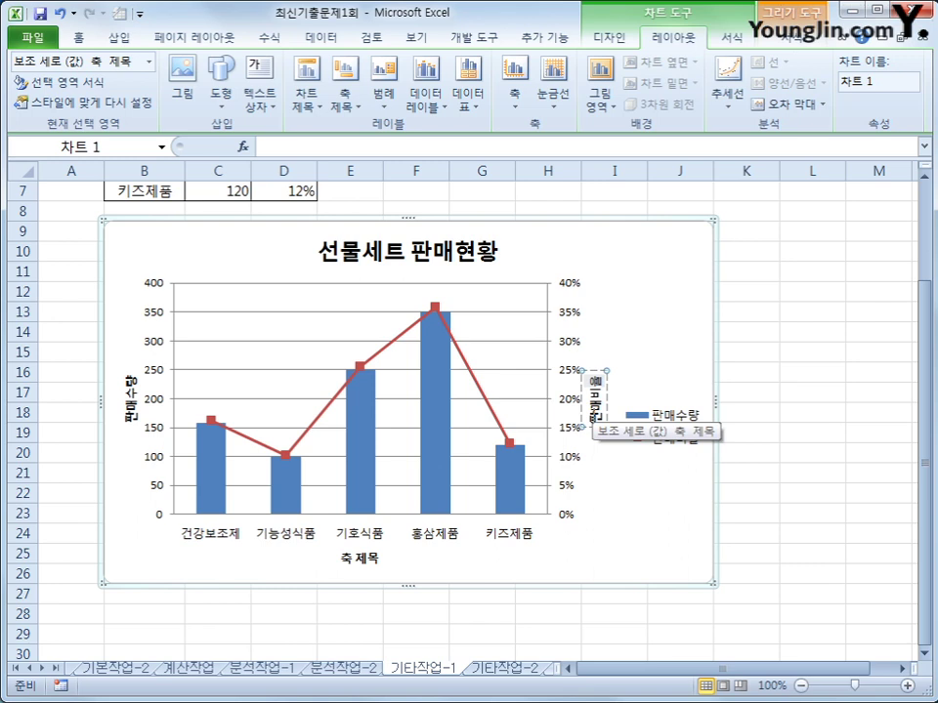
click(675, 334)
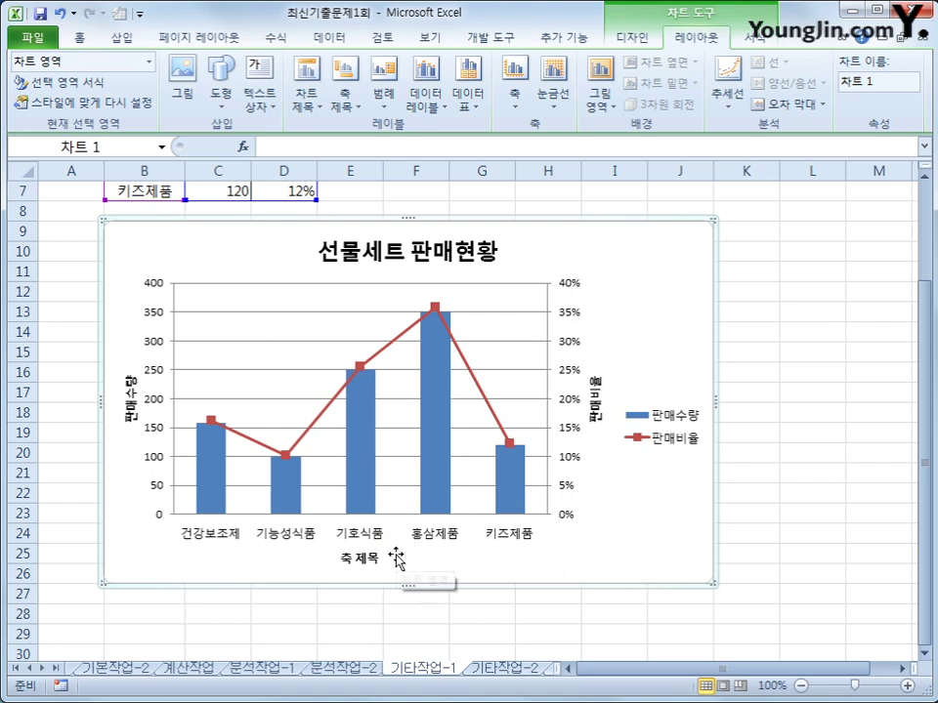
- Set the horizontal axis title to 구분
click(349, 556)
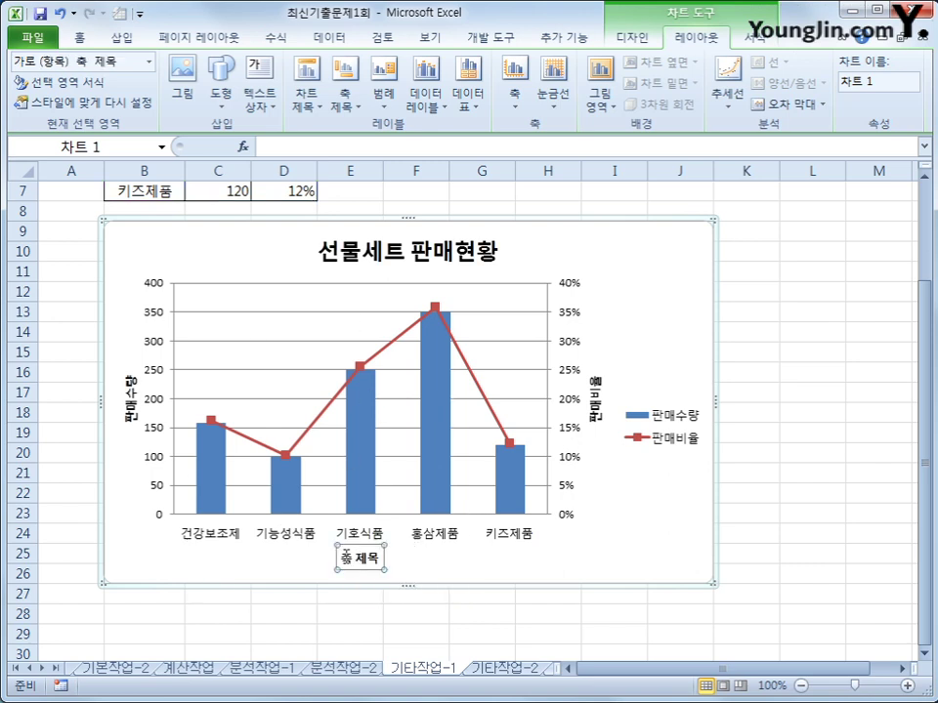
drag(342, 558, 382, 564)
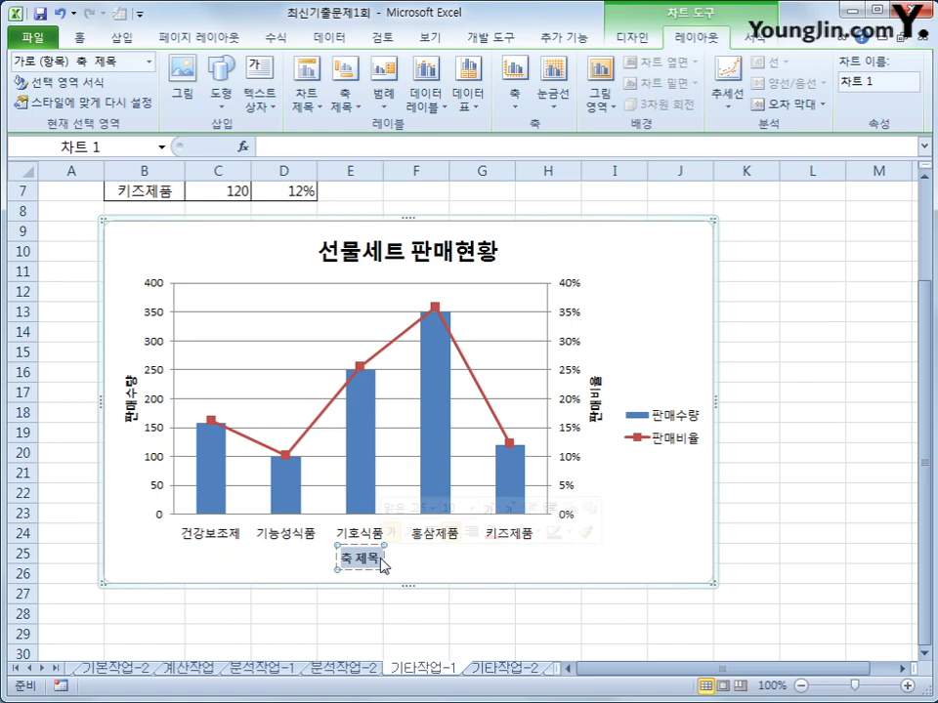
text(구분)
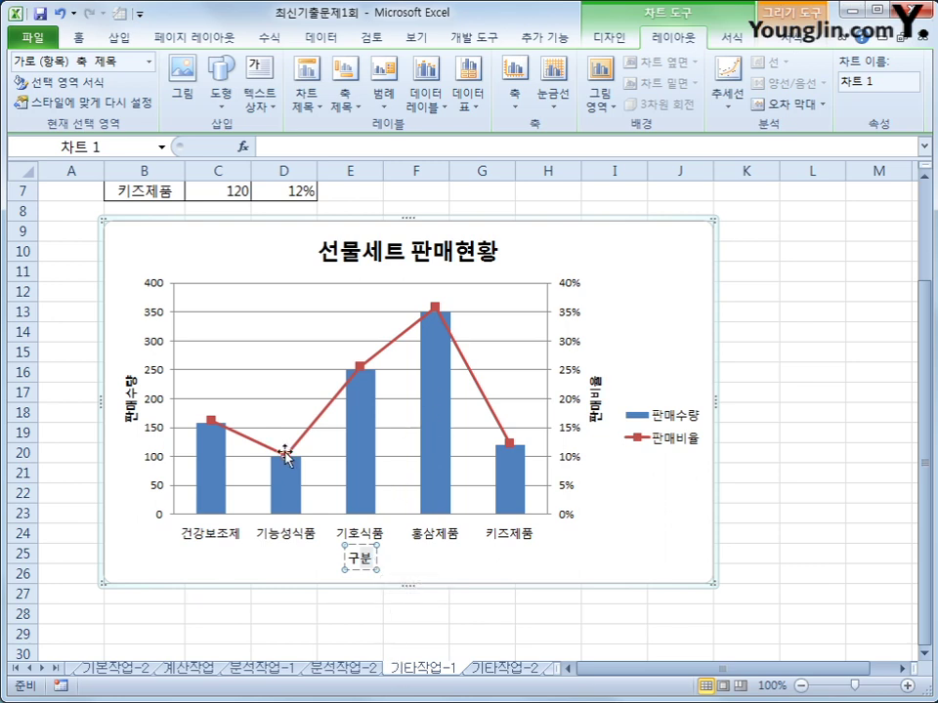
- Add a centred data label (가운데) to only the 홍삼제품 column of the 판매수량 series
click(444, 440)
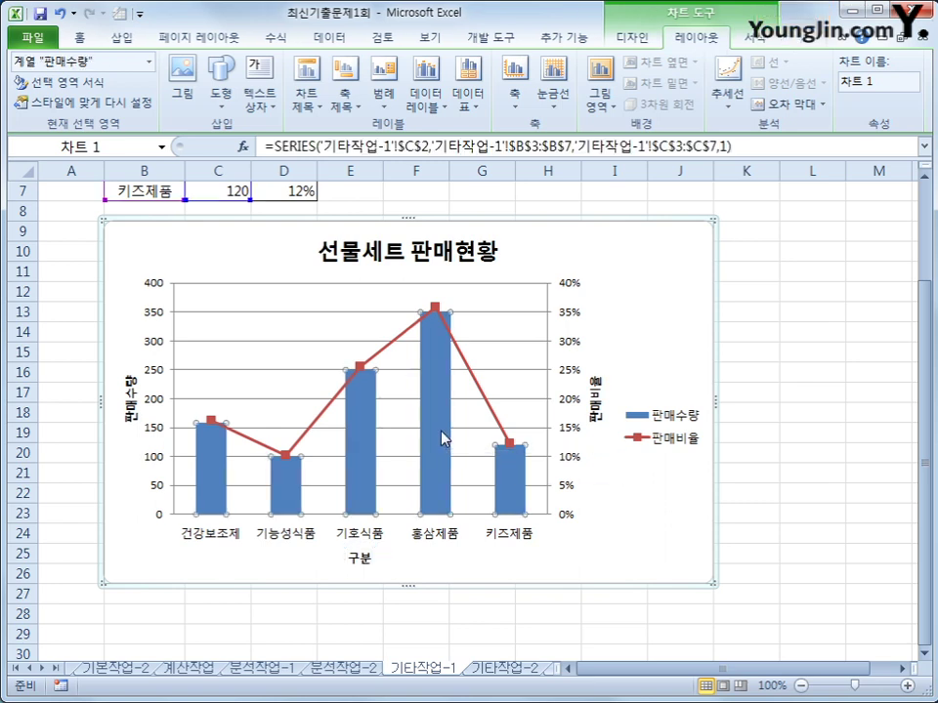
click(444, 438)
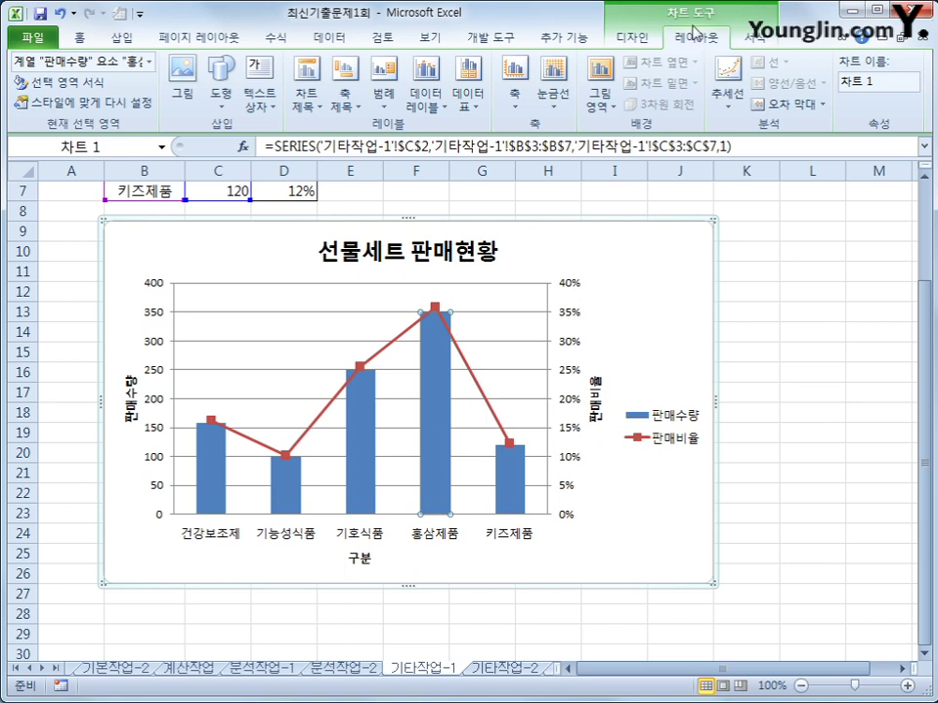
click(437, 111)
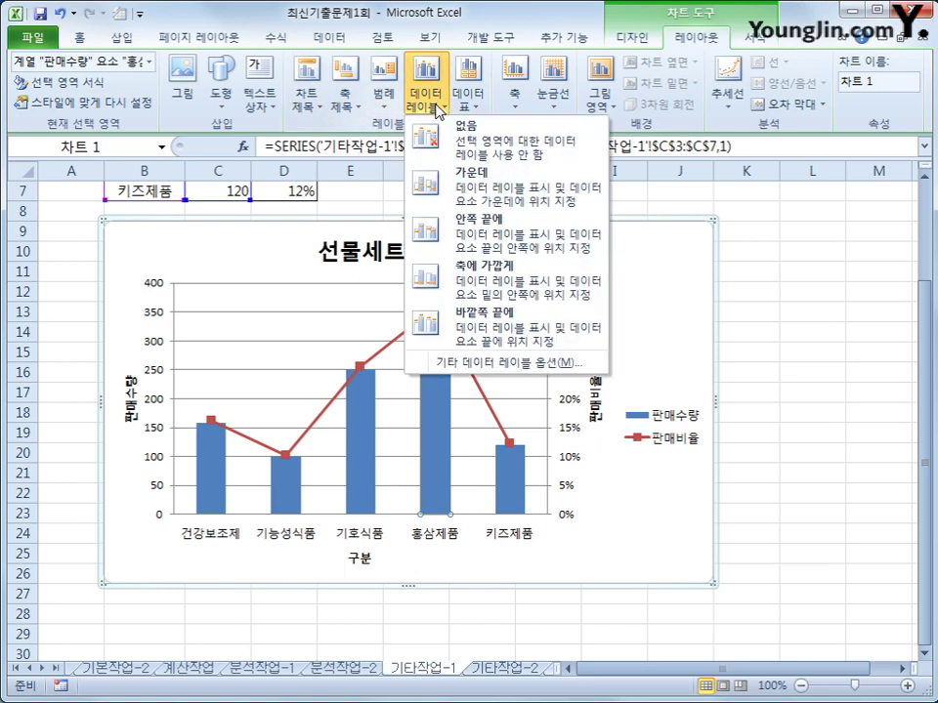
click(482, 186)
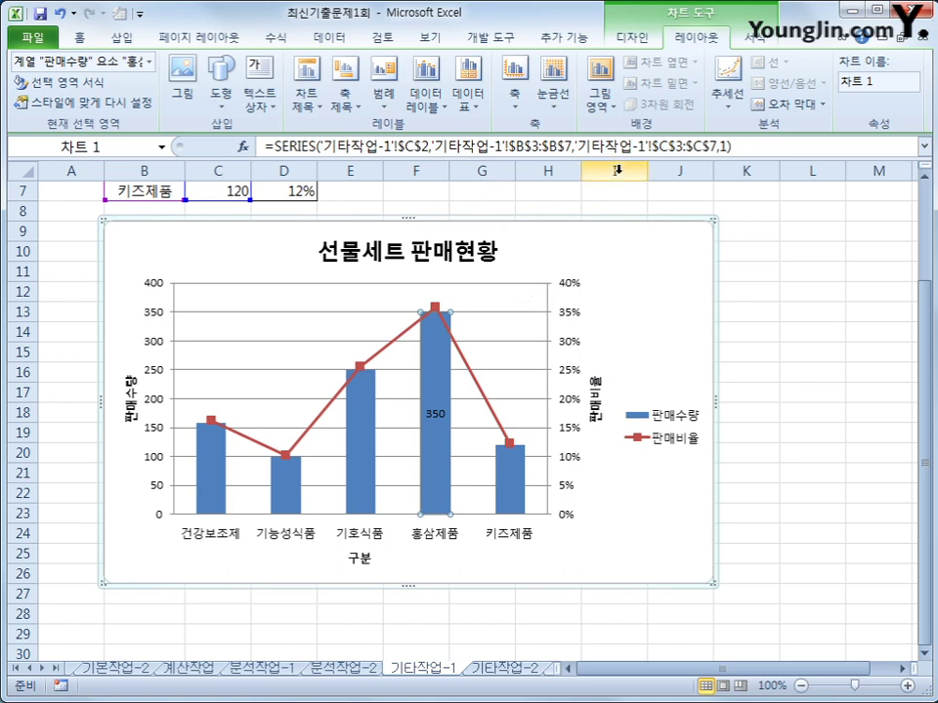
- Give the chart area border rounded corners (둥근 모서리)
click(645, 293)
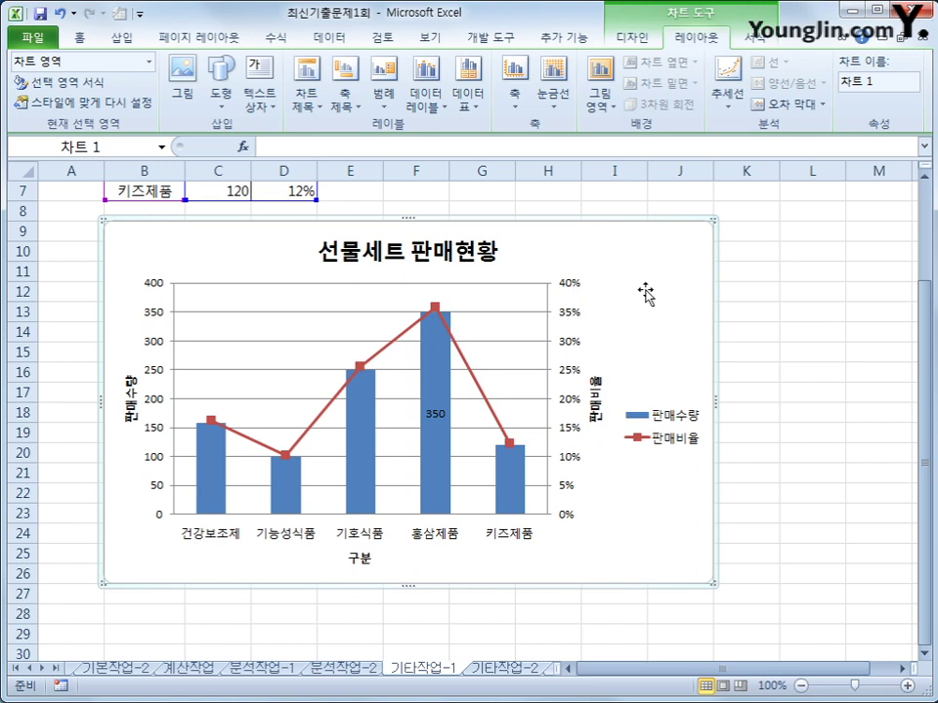
key(shift+F10)
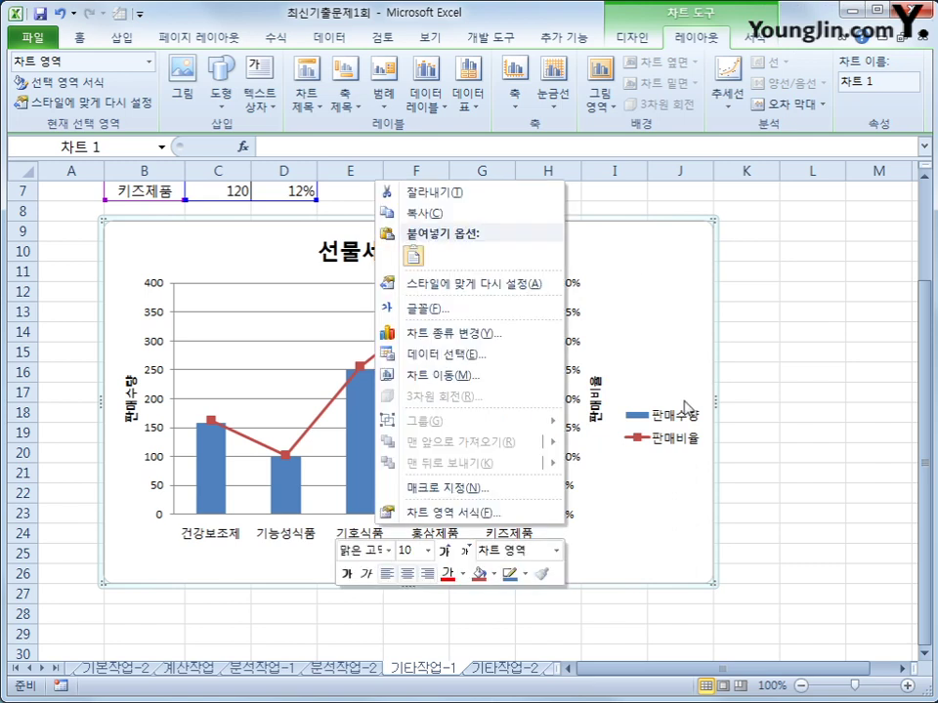
click(454, 513)
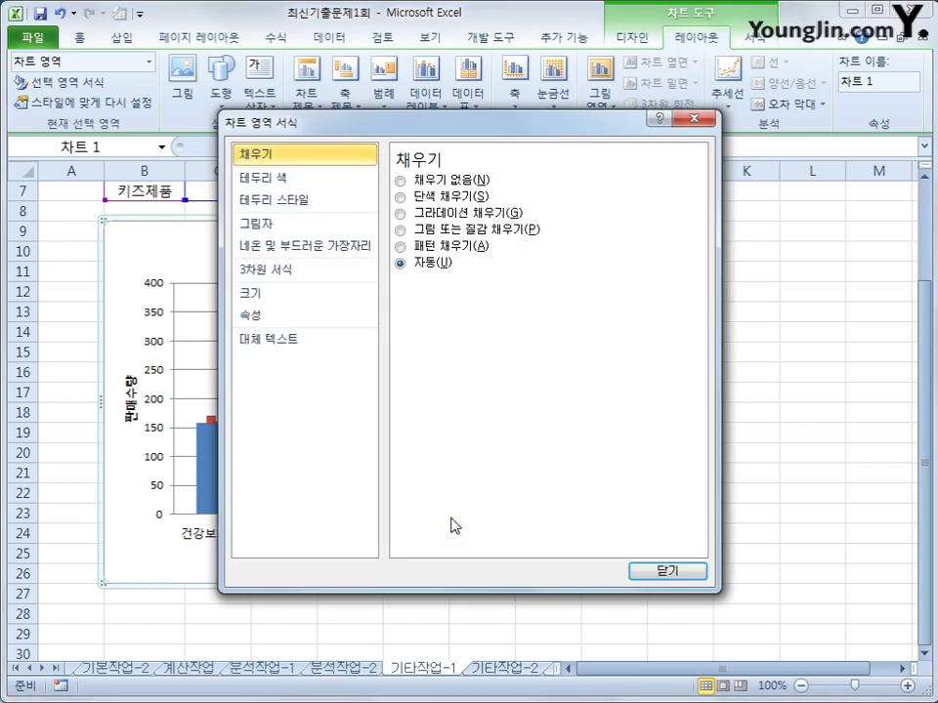
click(326, 203)
click(445, 371)
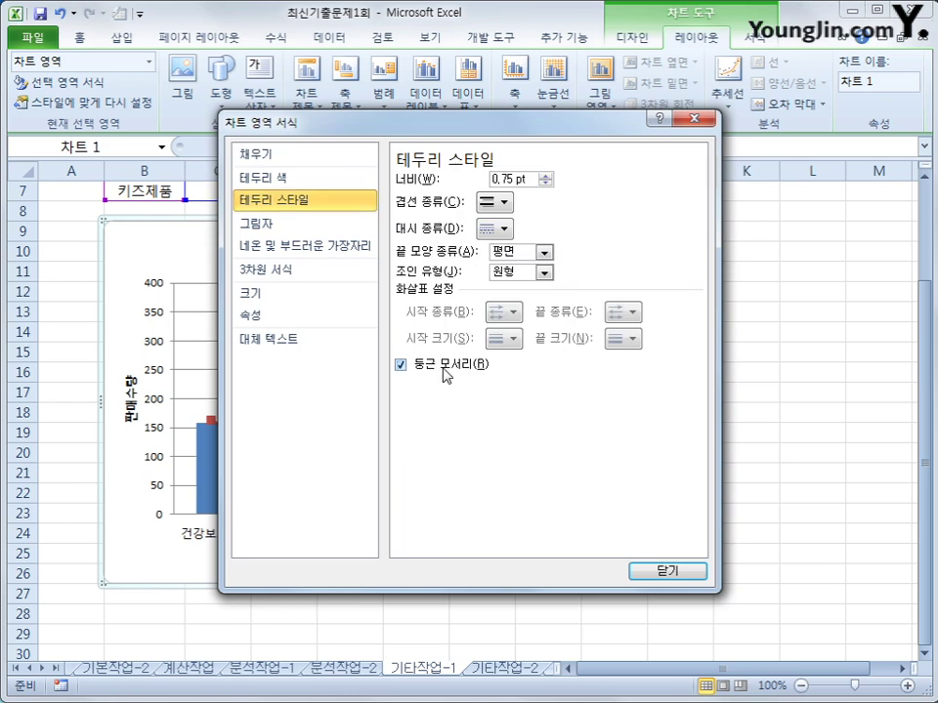
- Apply the centre preset of the inner shadows (안쪽) to the chart area
click(305, 224)
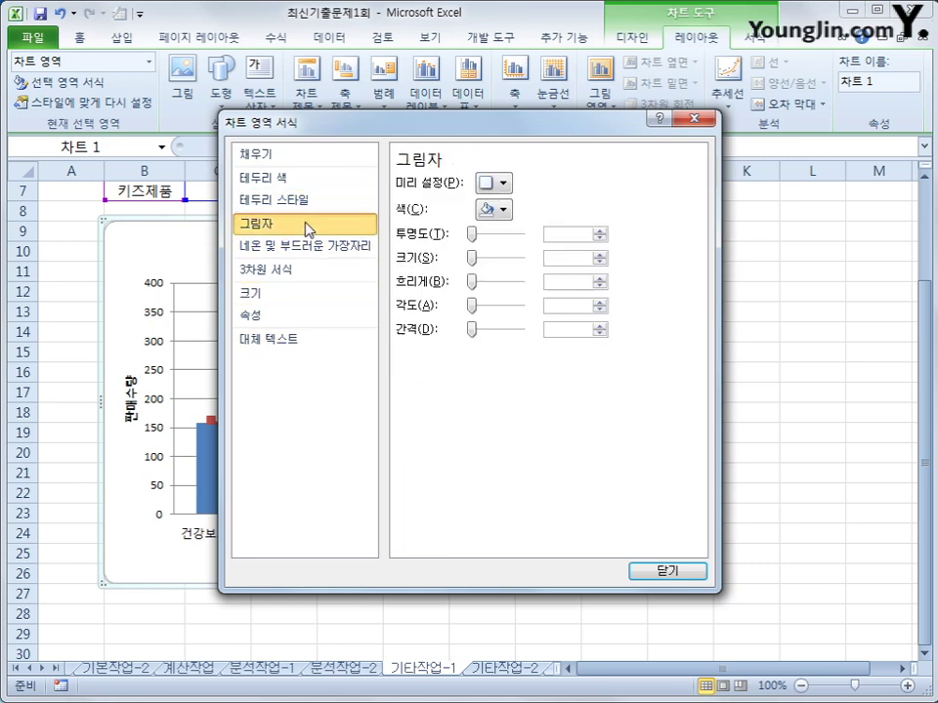
click(483, 187)
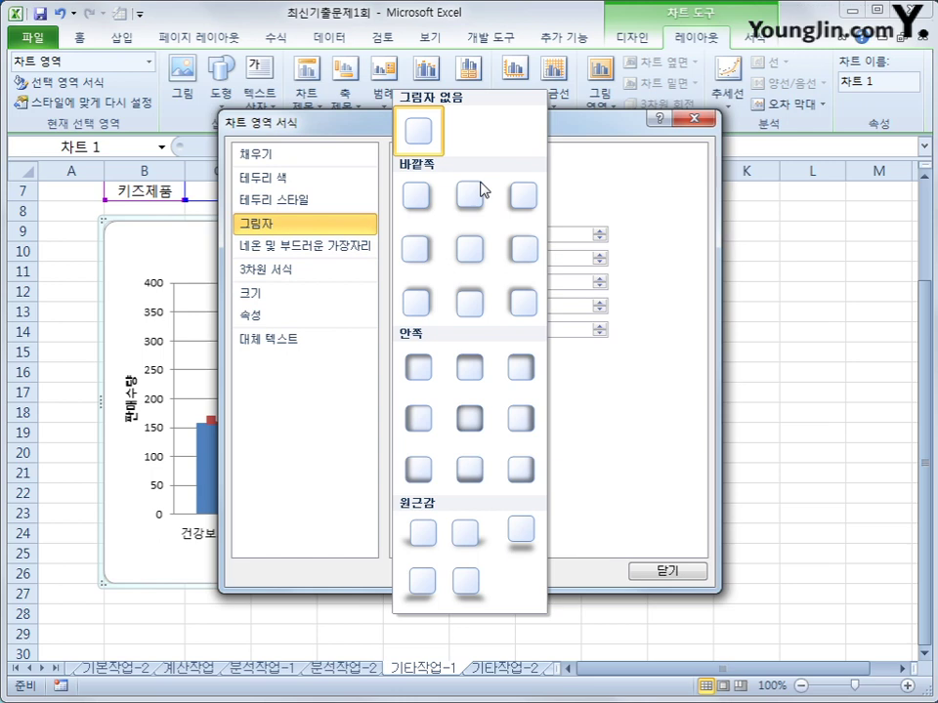
click(466, 431)
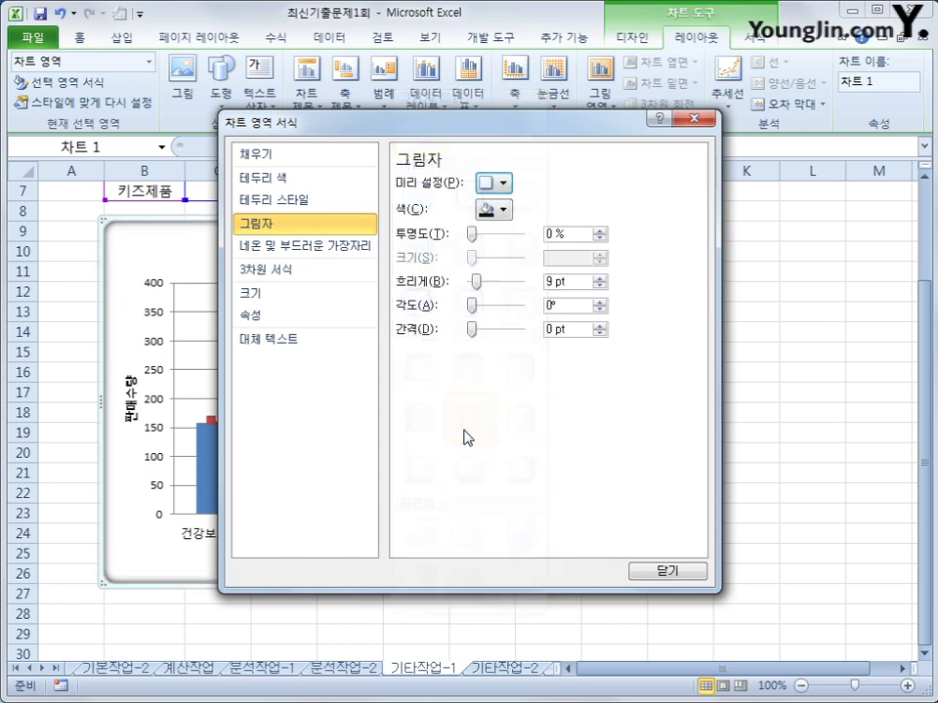
click(677, 579)
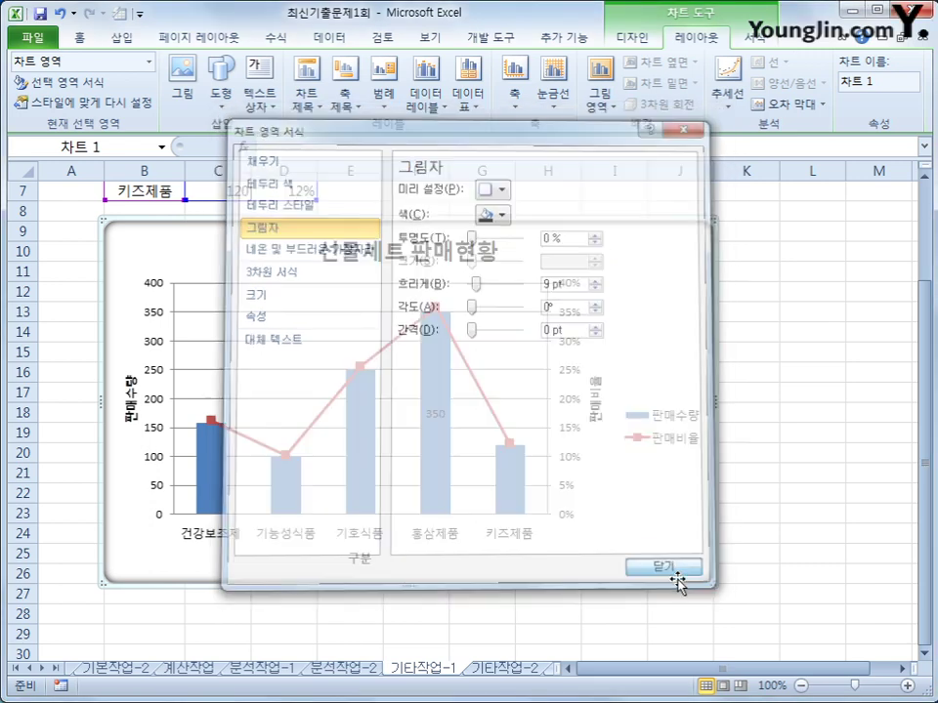
click(779, 560)
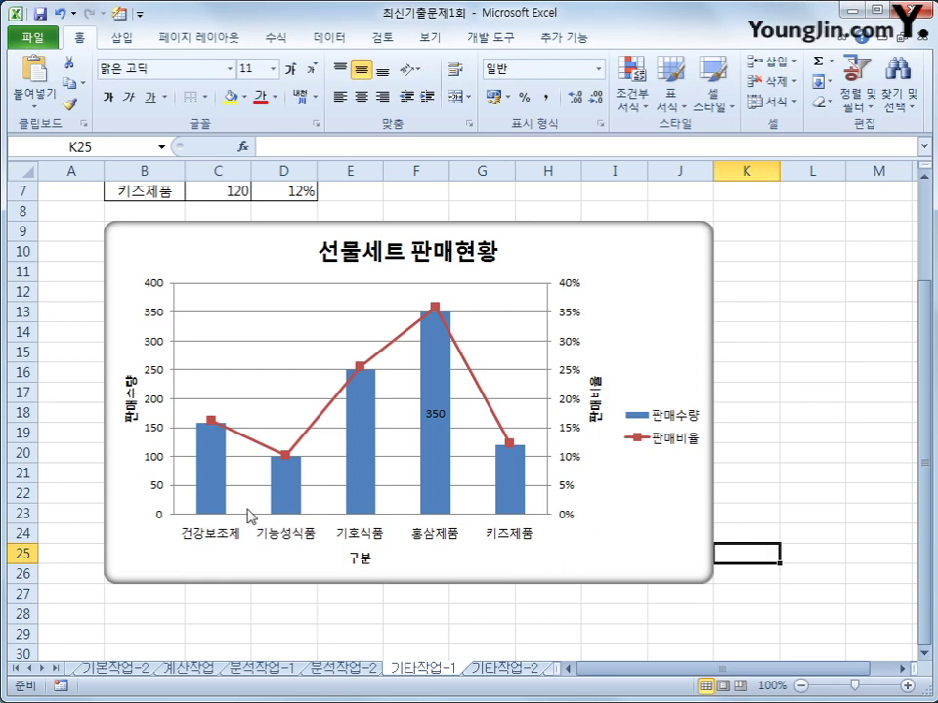
- Fix the primary vertical axis minimum at 0 and its maximum at 400
click(156, 381)
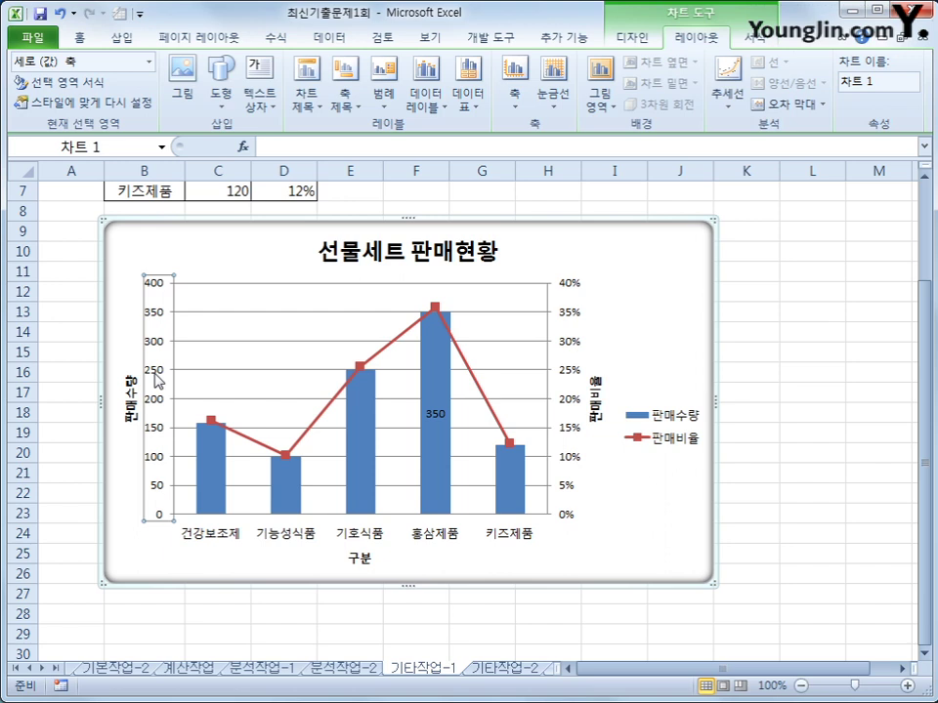
right_click(157, 381)
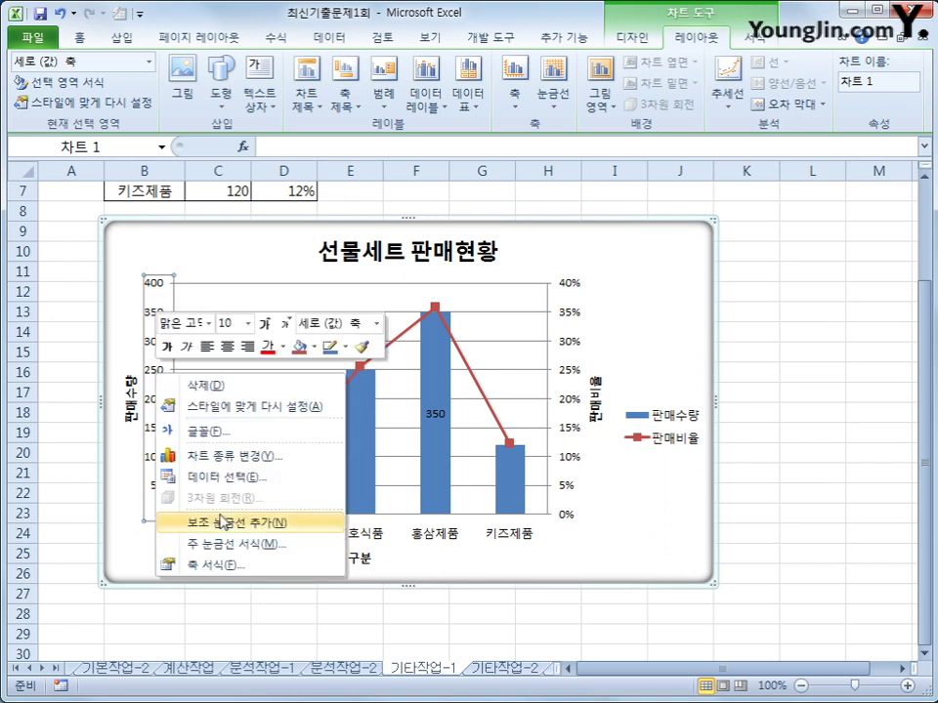
click(226, 562)
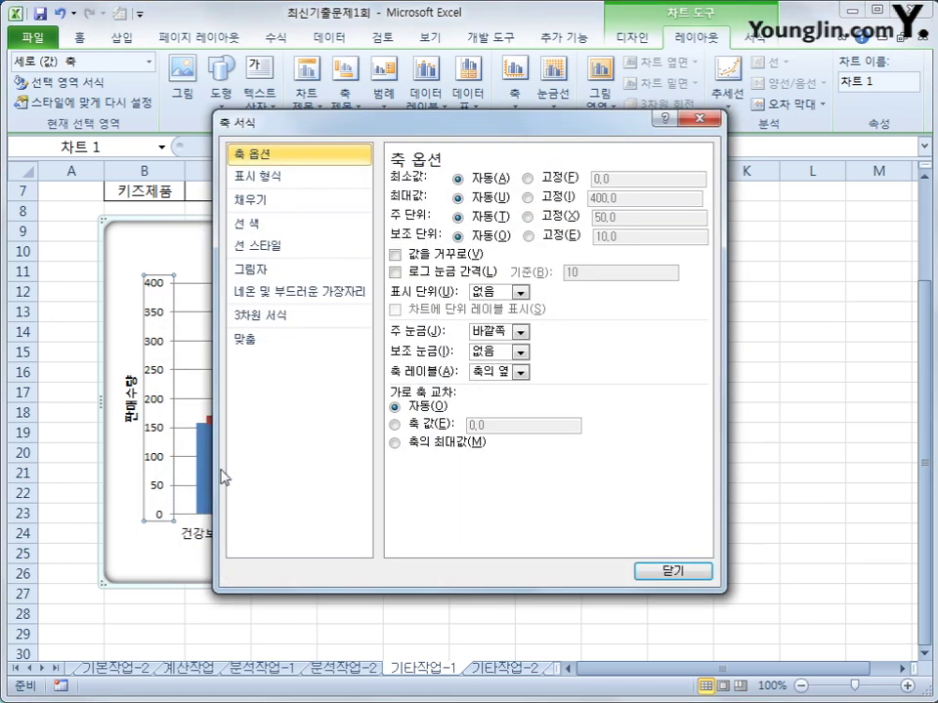
click(529, 180)
drag(630, 182, 533, 172)
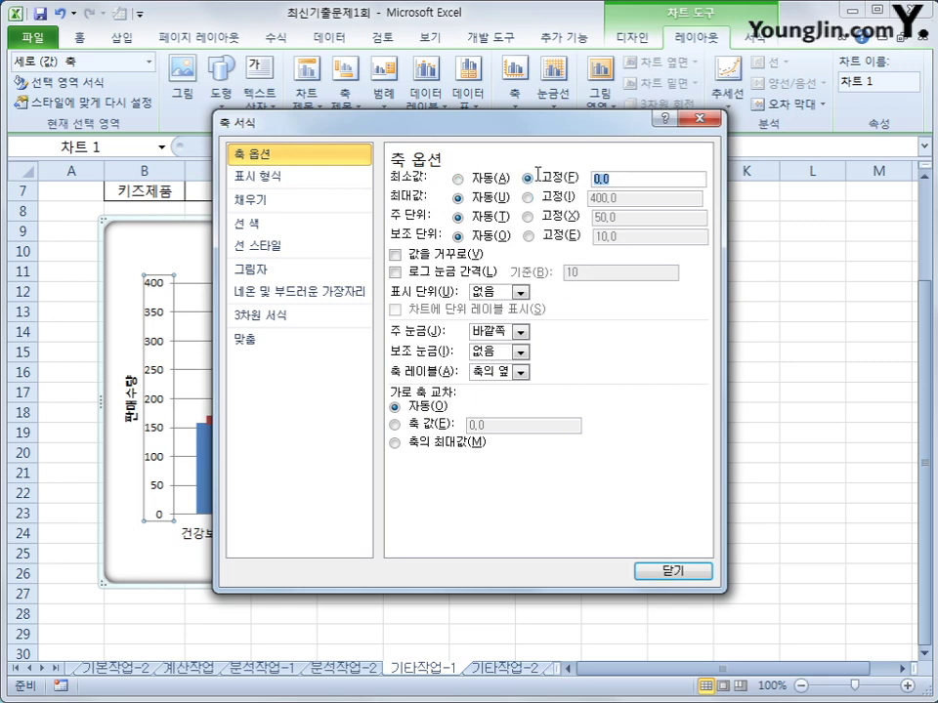
text(0)
click(552, 199)
drag(632, 199, 536, 194)
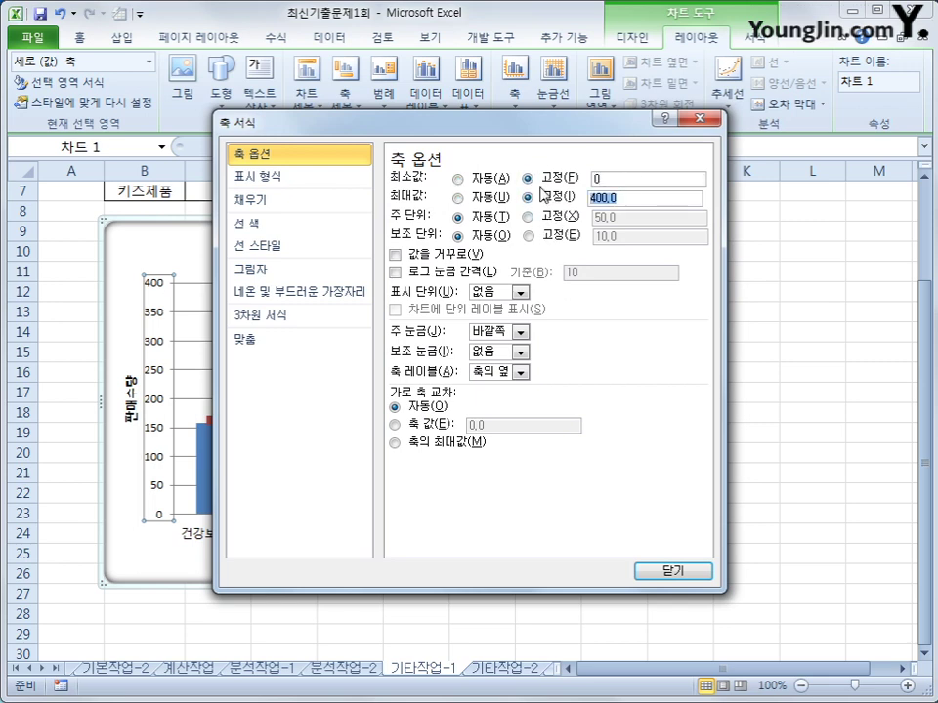
text(400)
- Set the primary vertical axis major unit (주 단위) to a fixed 100
click(529, 216)
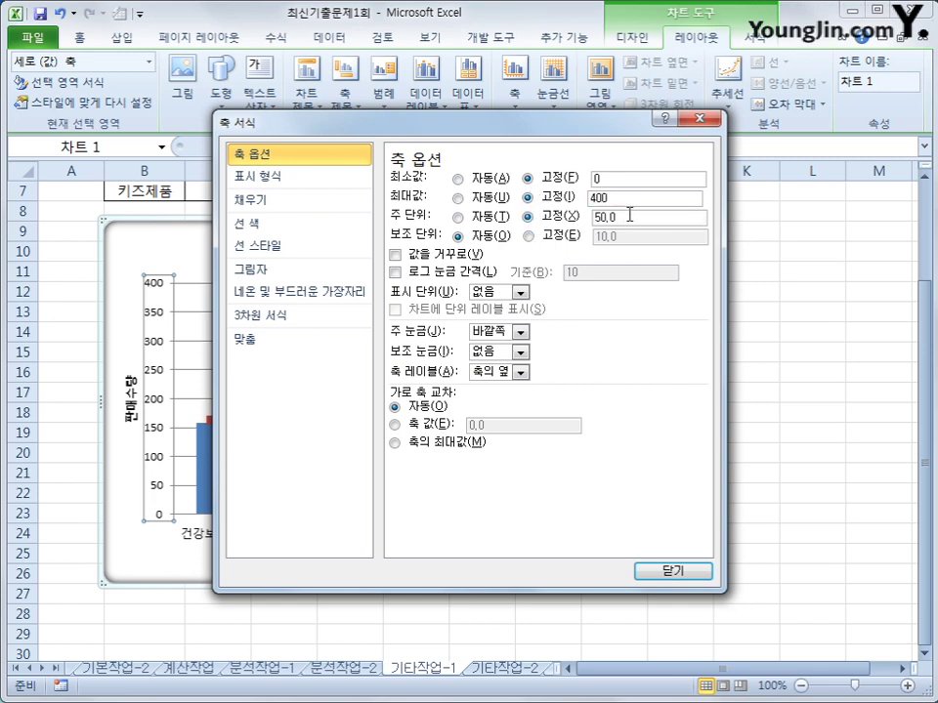
drag(628, 211, 593, 211)
text(100)
click(650, 569)
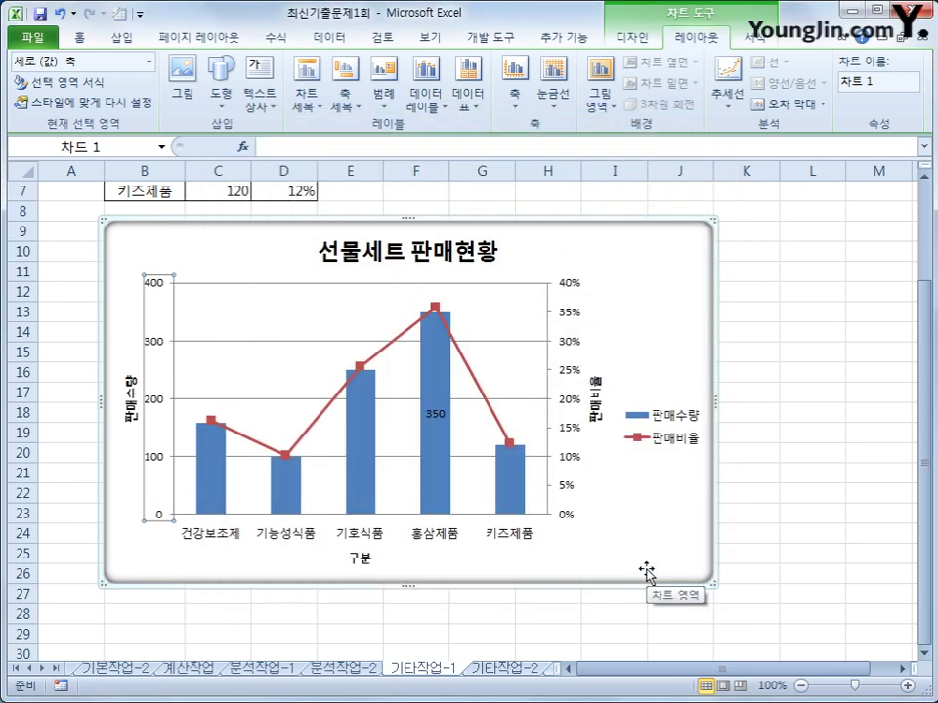
- Fix the secondary vertical axis minimum (최소값) at 0 and its maximum (최대값) at 0.4
click(573, 320)
right_click(573, 319)
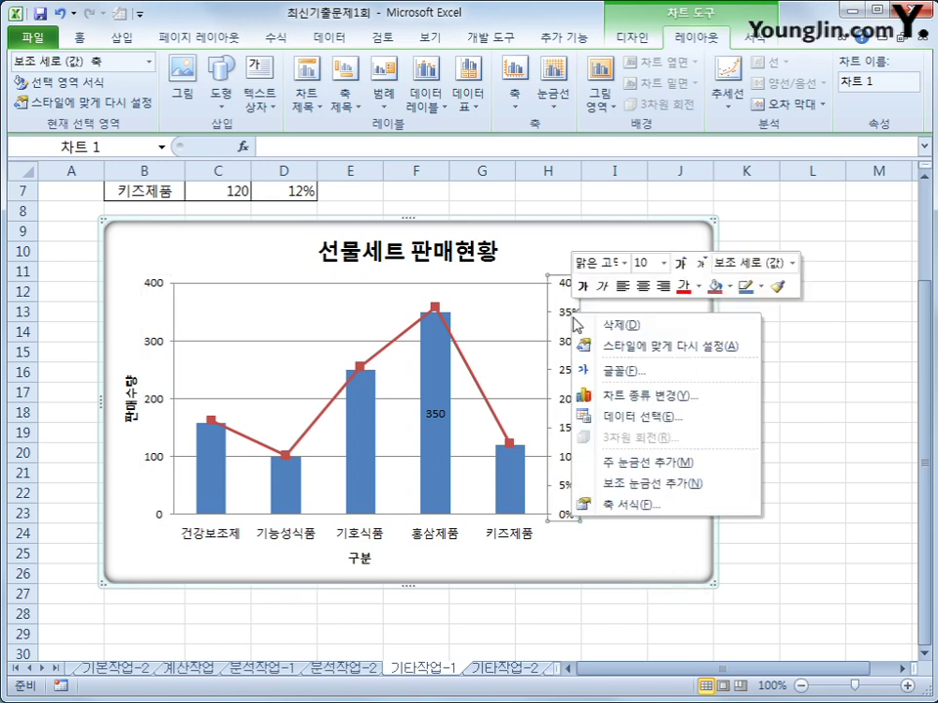
click(629, 512)
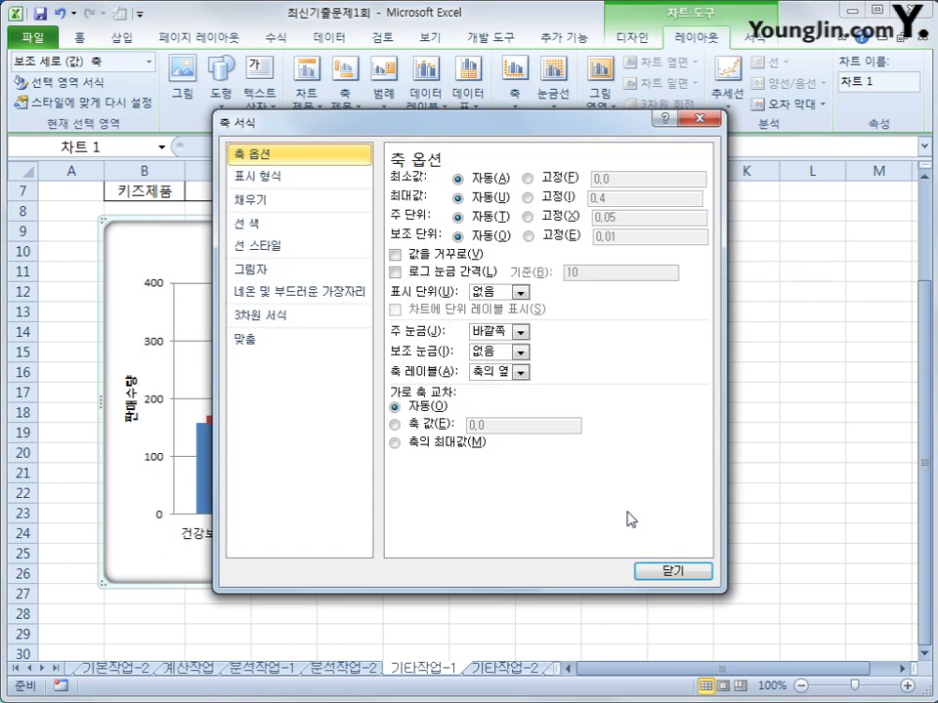
click(527, 178)
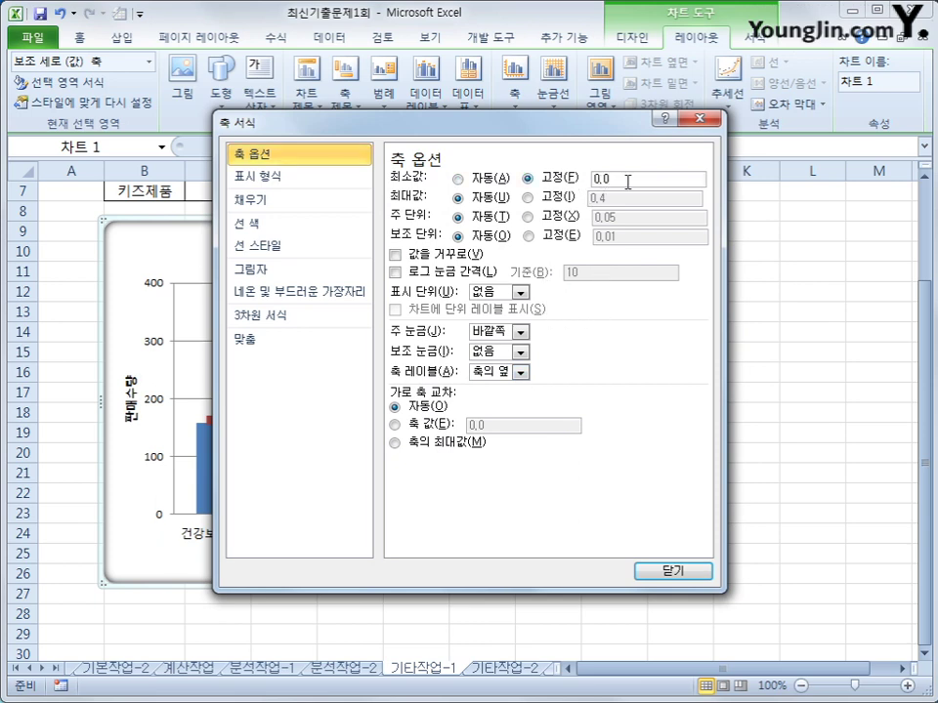
double_click(627, 180)
text(0)
click(528, 197)
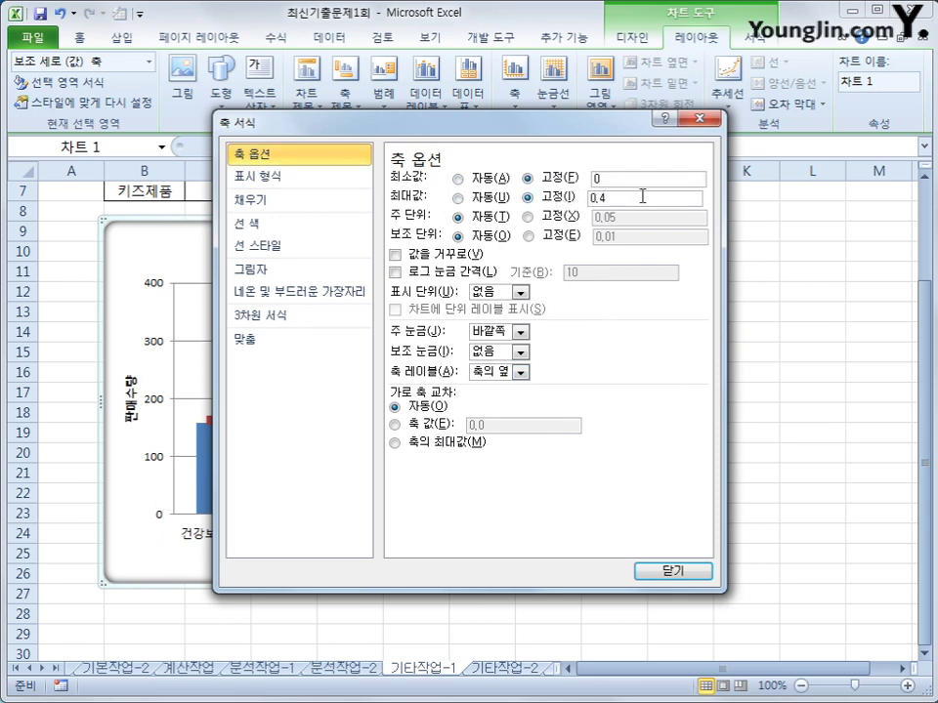
- Set the secondary vertical axis major unit (주 단위) to a fixed 0.1 and deselect the chart
click(568, 210)
text(0,1)
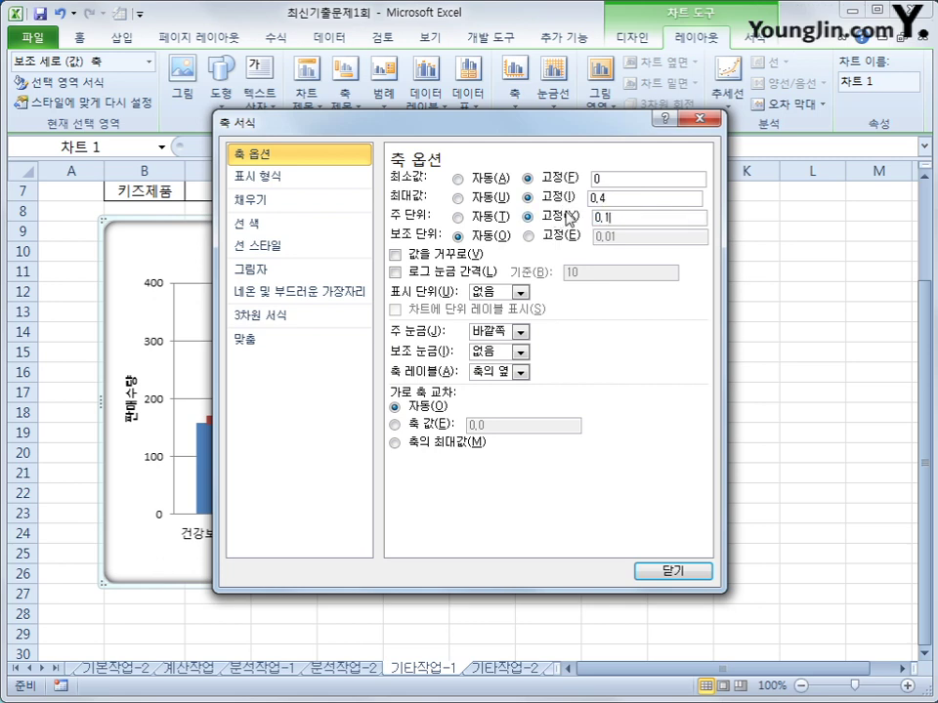
click(672, 570)
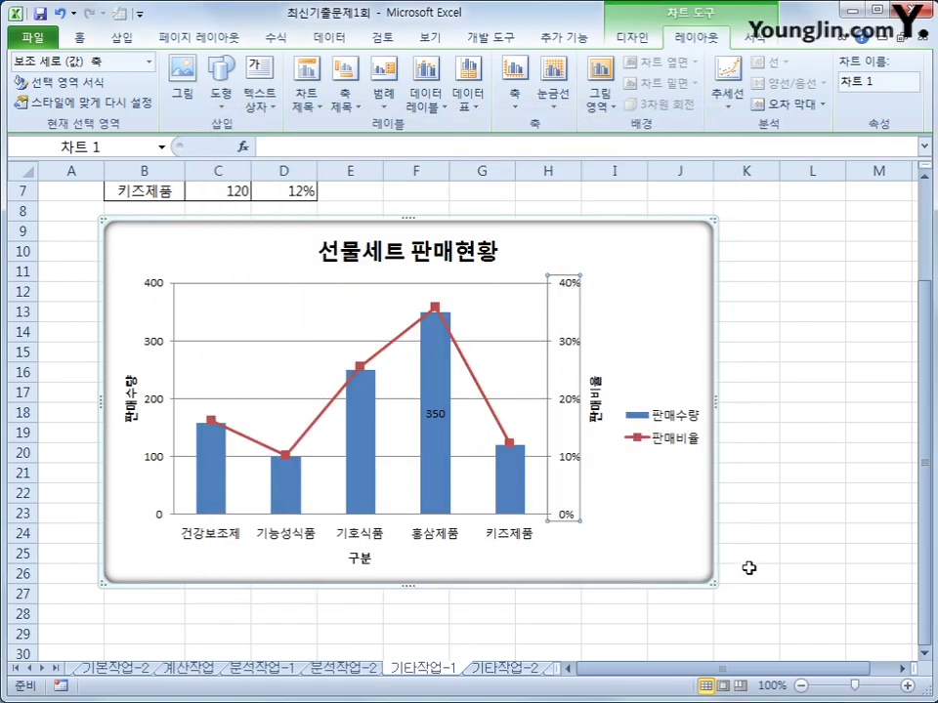
click(747, 572)
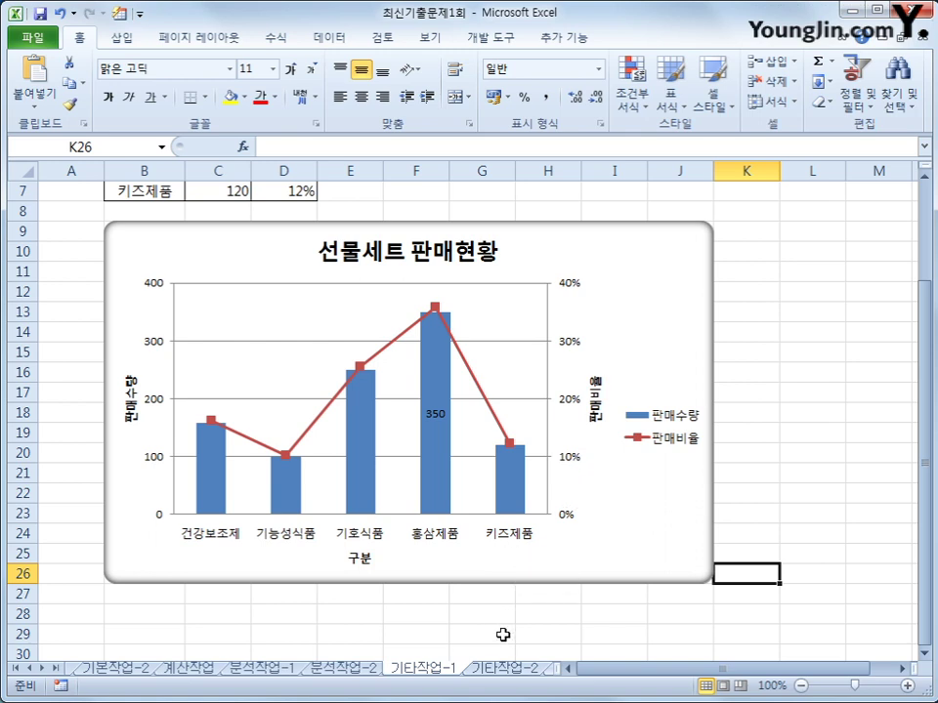
- On sheet 기타작업-2, turn on design mode and open the click event procedure of the 판매등록 button
click(505, 671)
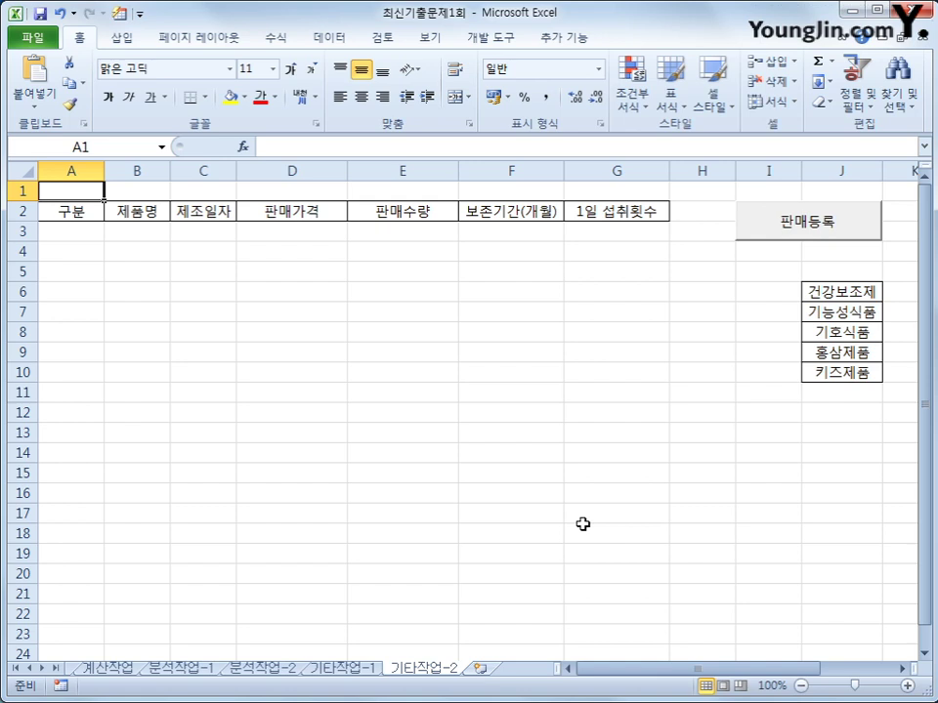
click(489, 39)
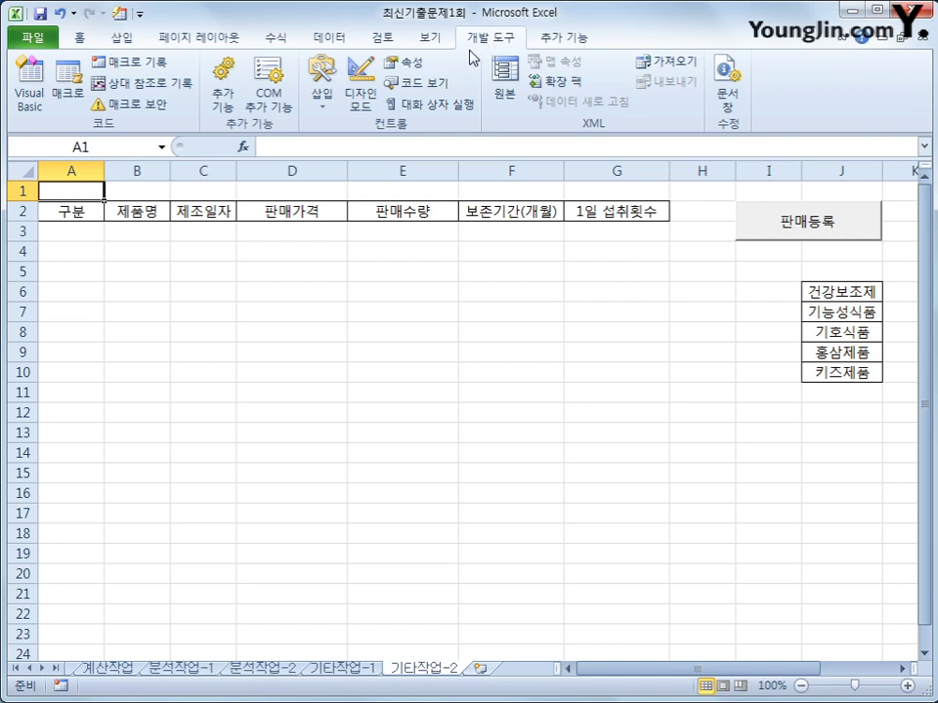
click(358, 110)
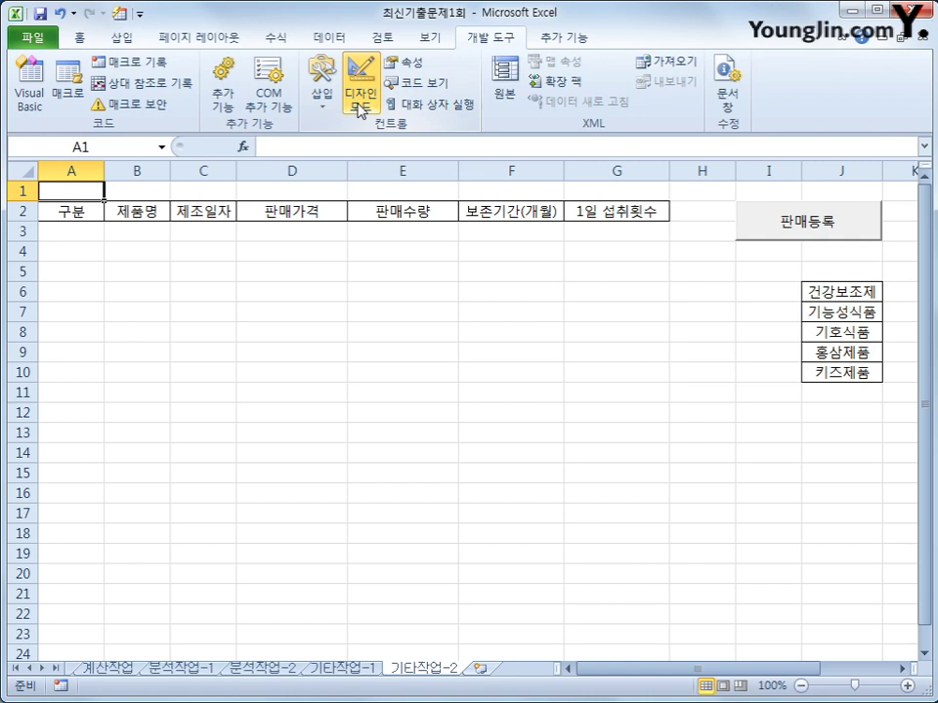
click(761, 232)
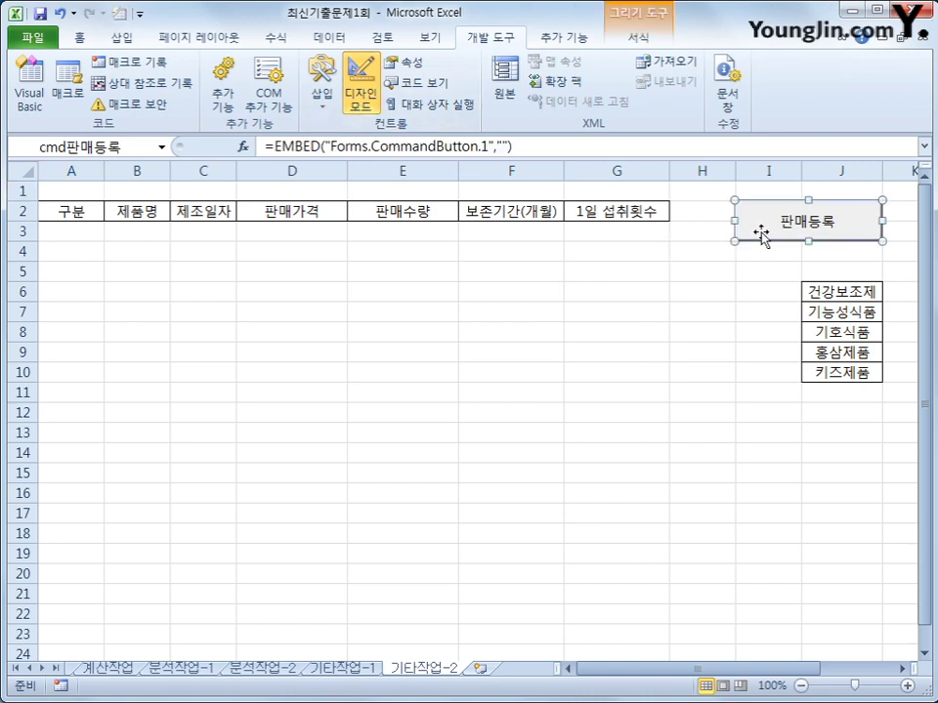
double_click(761, 232)
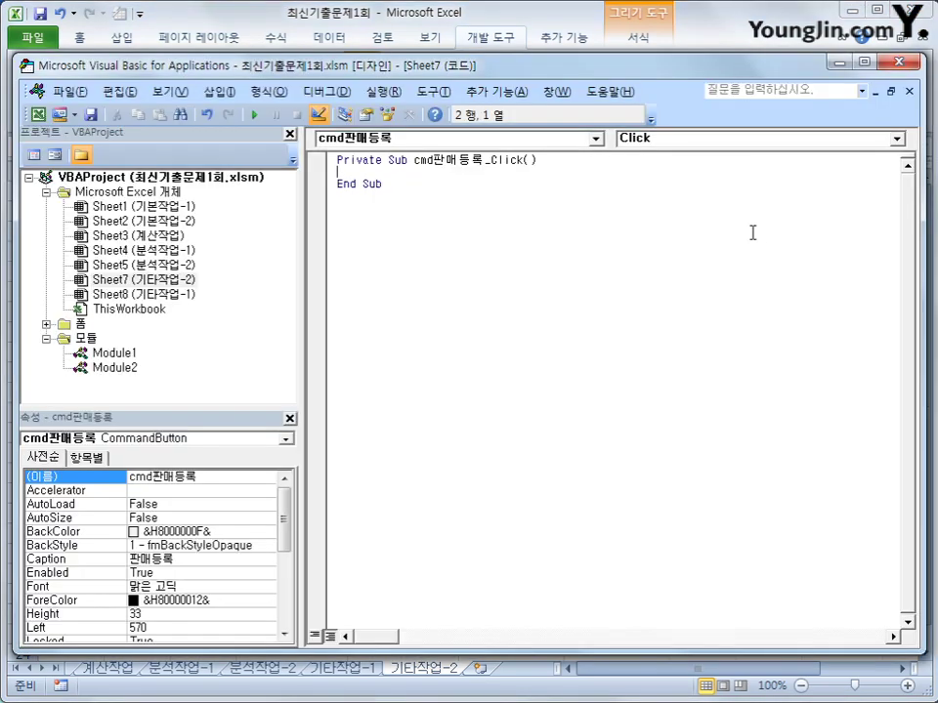
- Write 건강식품판매.Show in the cmd판매등록_Click procedure so the button displays the form
key(Tab)
text(건강식품)
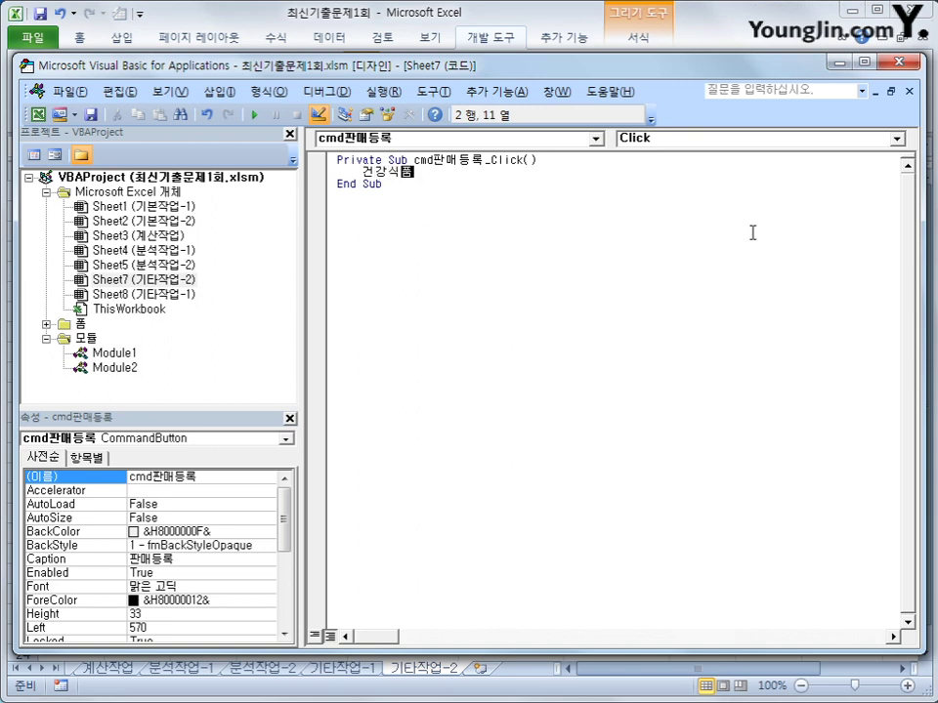
text(판매.)
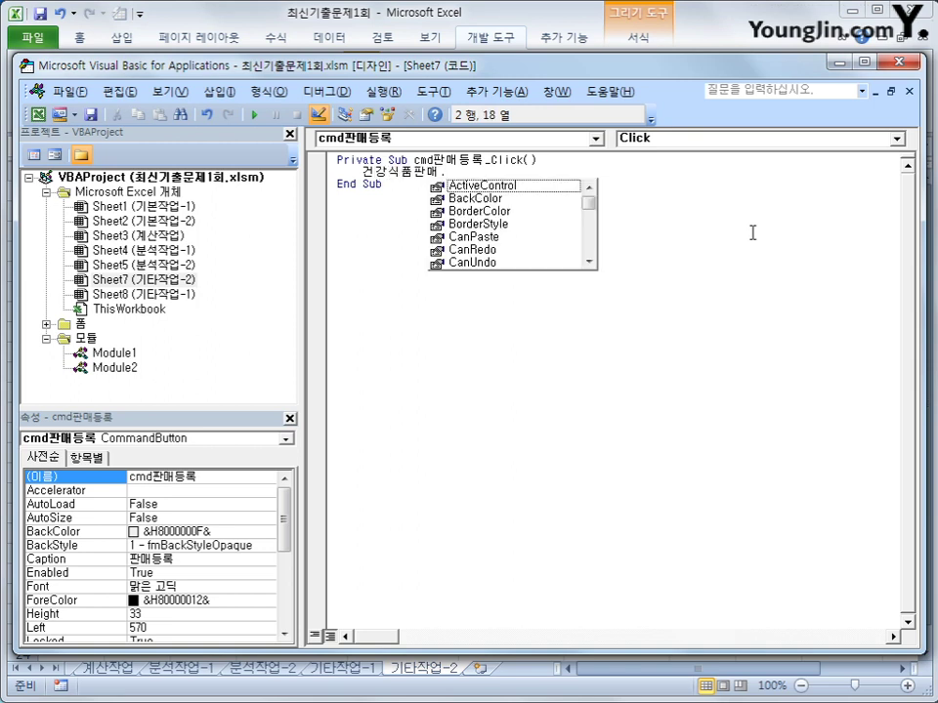
text(sho)
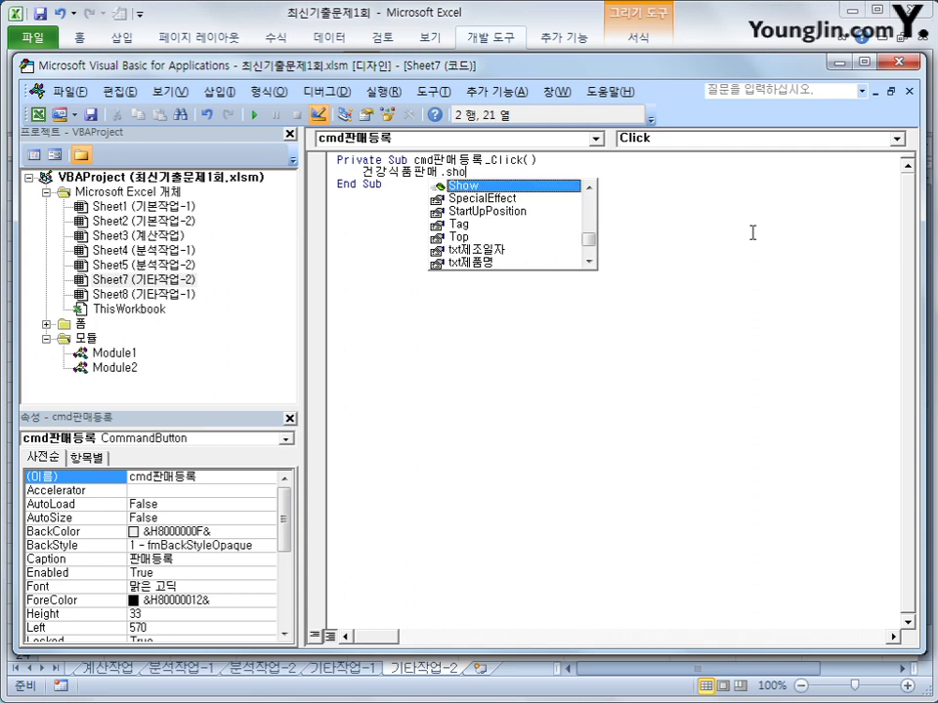
key(Tab)
key(Down)
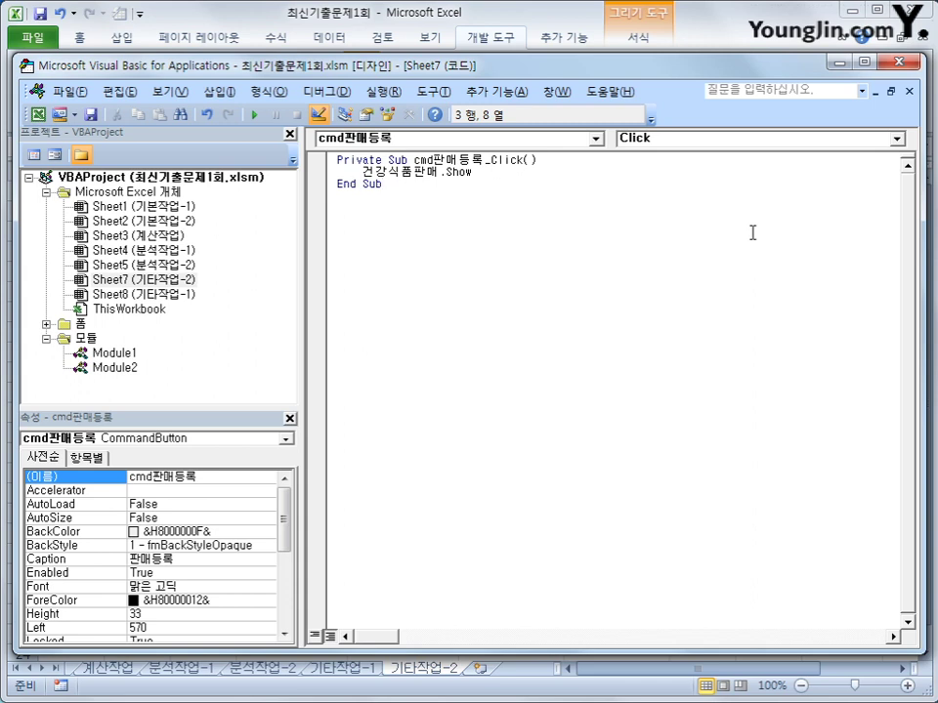
- Open the 건강식품판매 form and check the names of its 구분 combo box, 보존기간 list box and 1회 option button
double_click(82, 325)
double_click(109, 338)
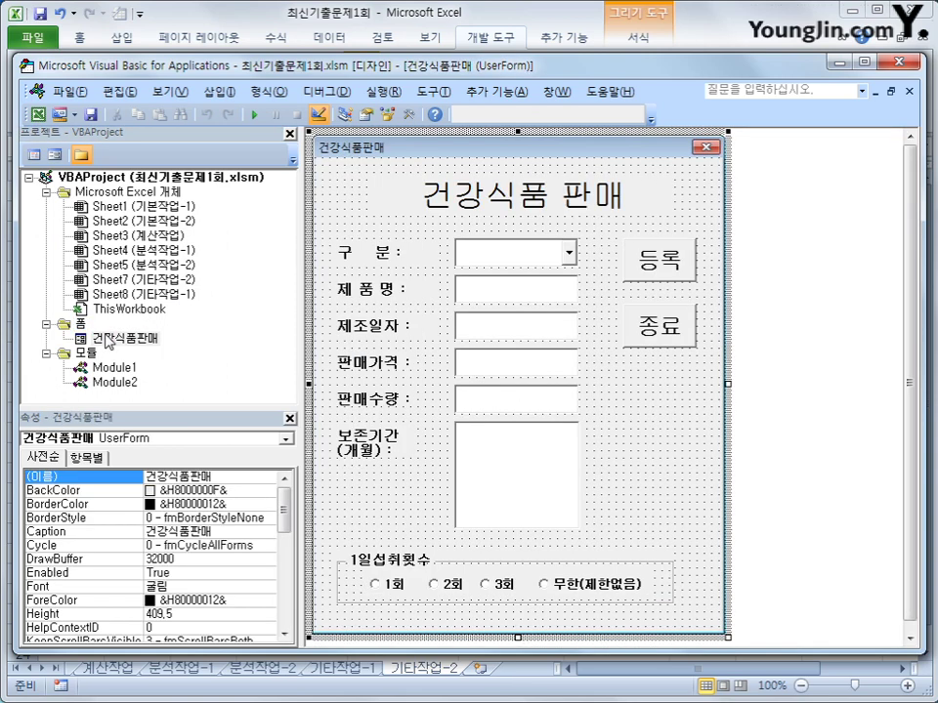
click(530, 262)
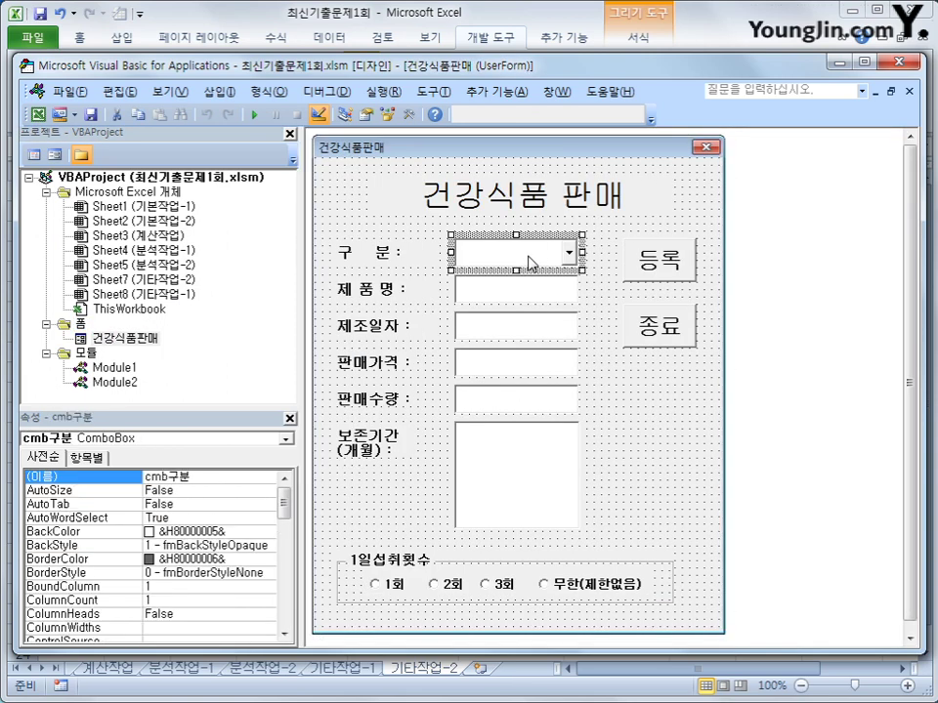
click(125, 478)
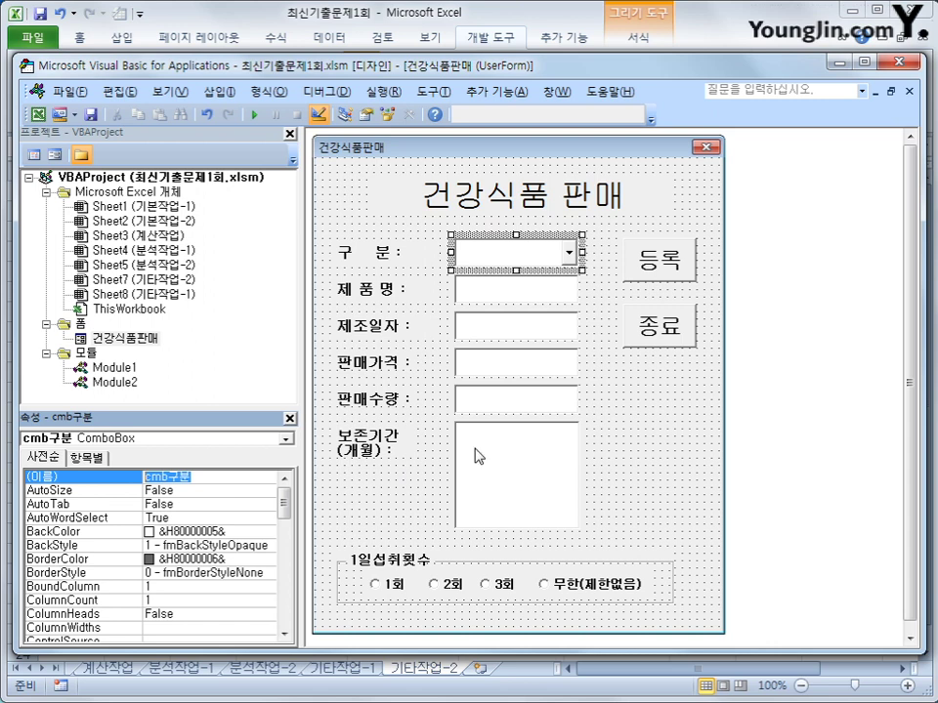
click(494, 477)
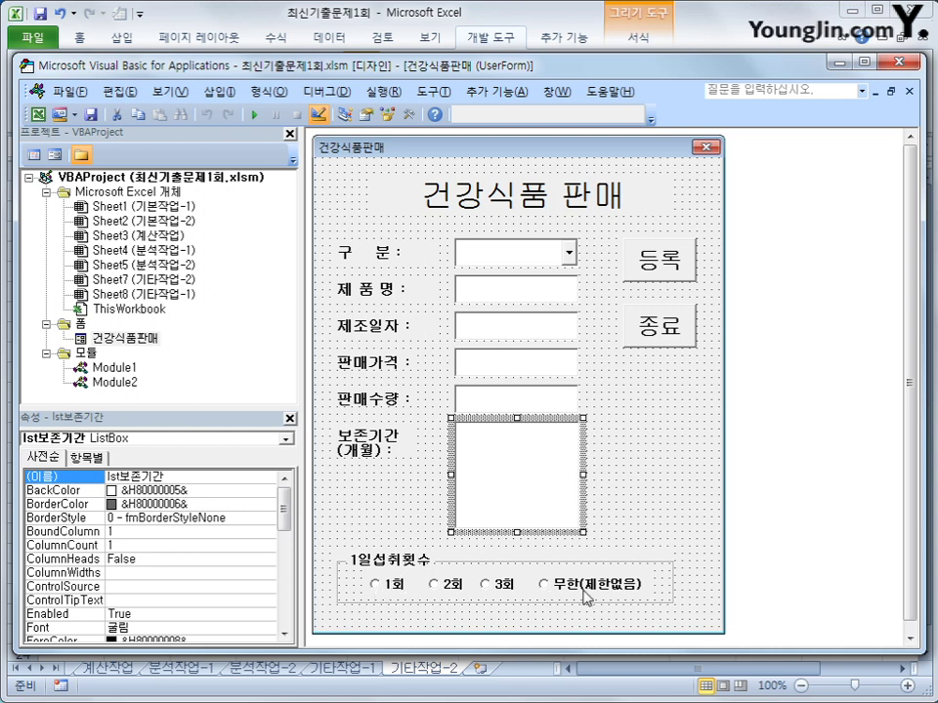
click(381, 586)
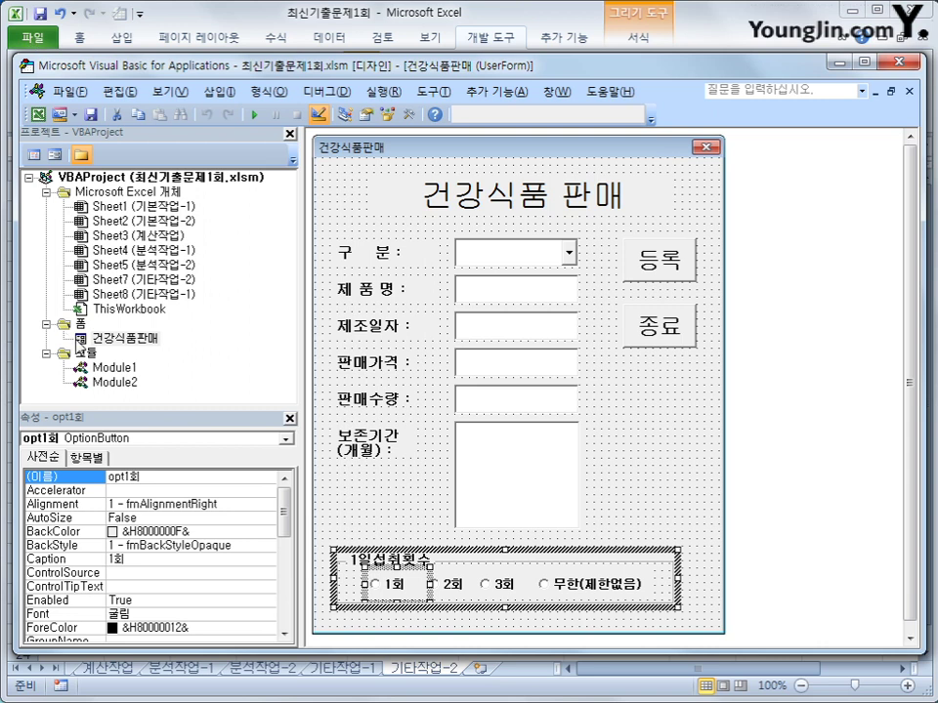
- Create the UserForm Initialize event procedure in the code of the 건강식품판매 form
click(84, 339)
click(36, 155)
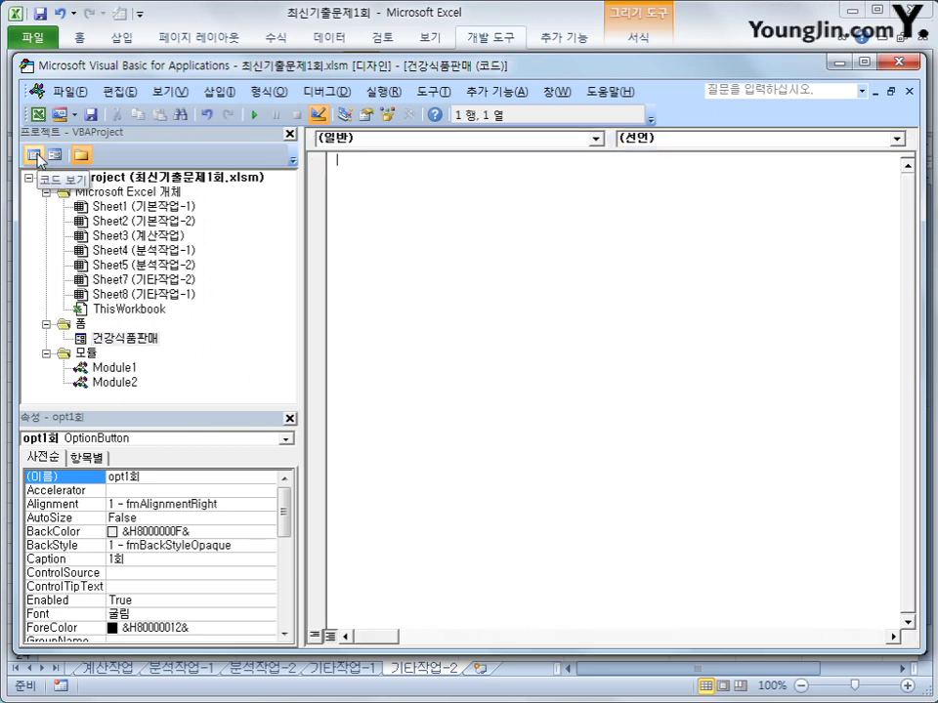
click(465, 146)
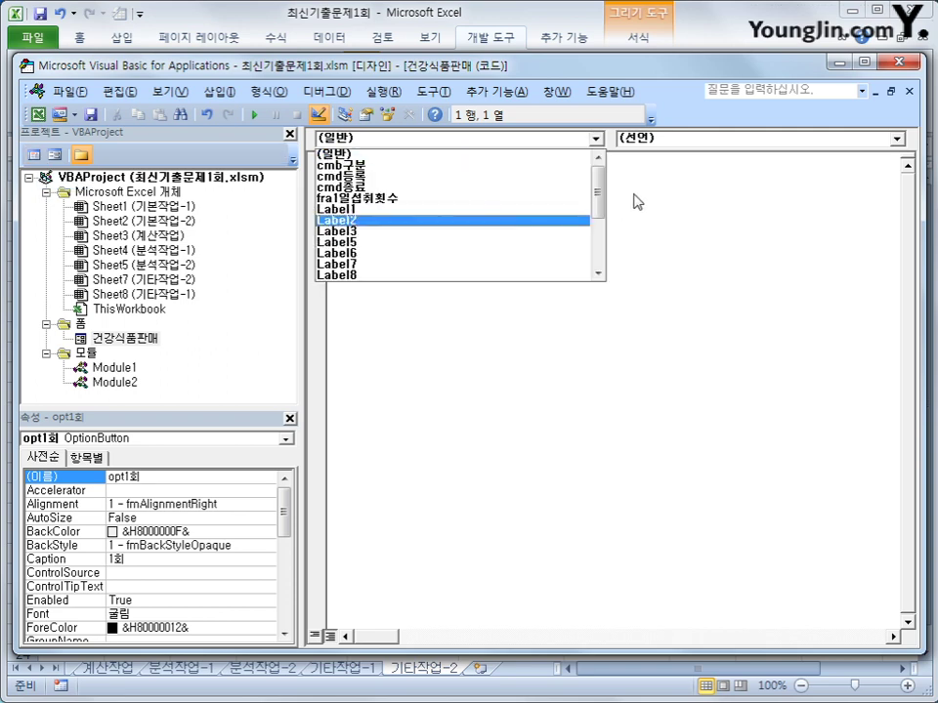
drag(597, 201, 591, 254)
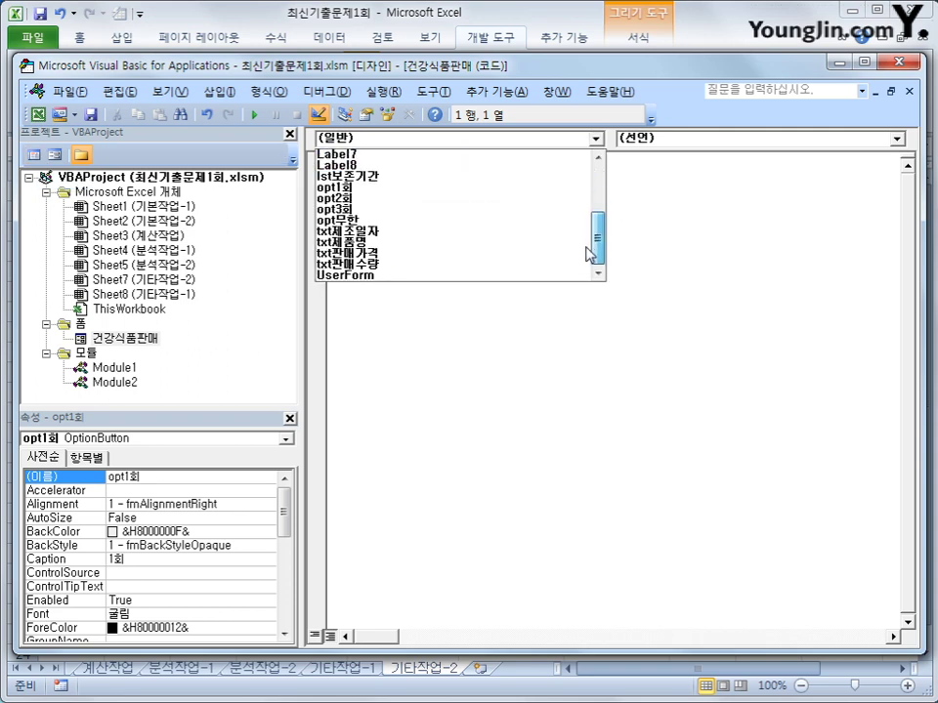
click(539, 276)
click(710, 141)
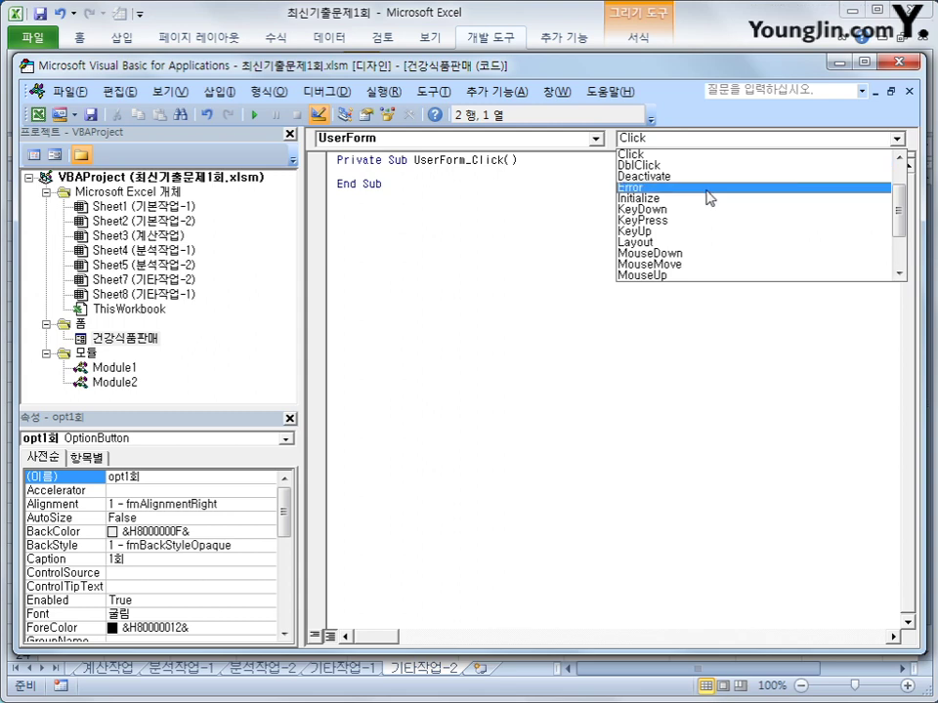
click(707, 204)
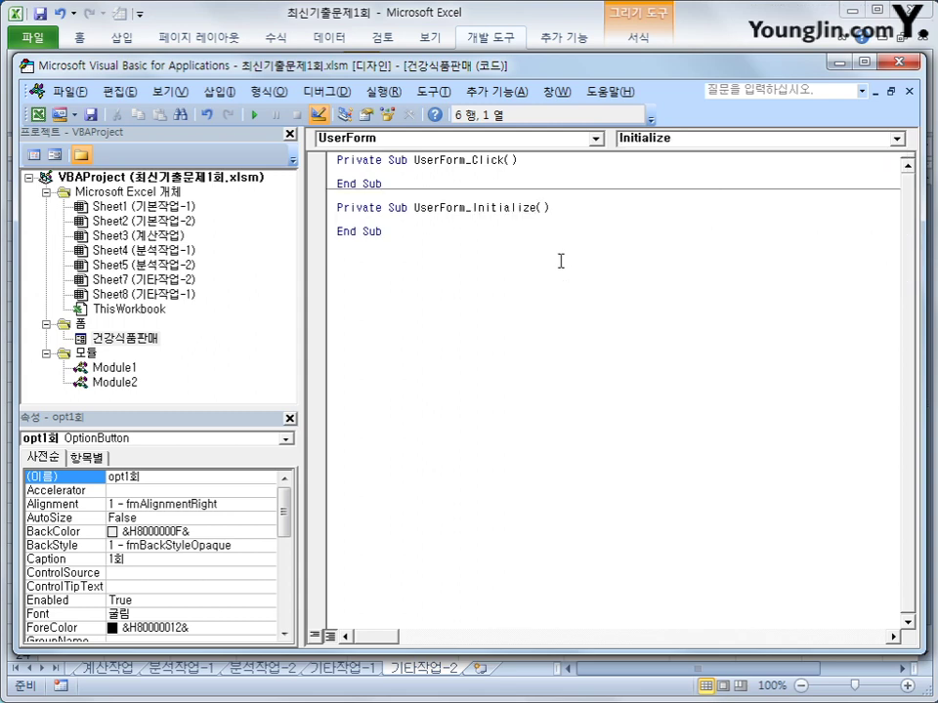
- Add the line cmb구분.RowSource = "J6:J10" to the UserForm_Initialize procedure
key(Return)
key(Tab)
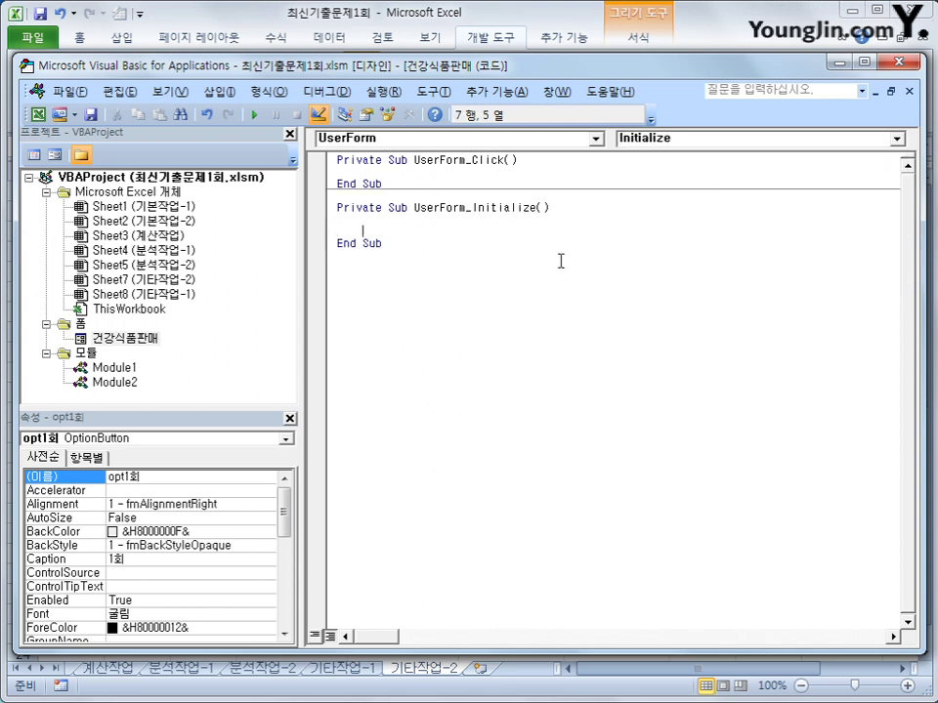
text(cmb구분.)
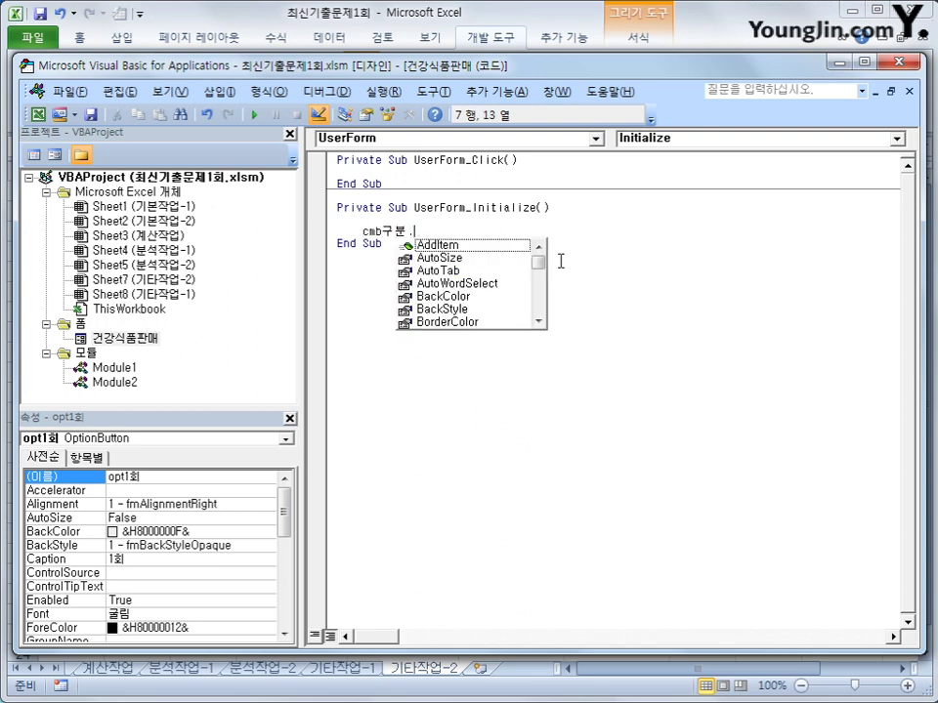
text(ro)
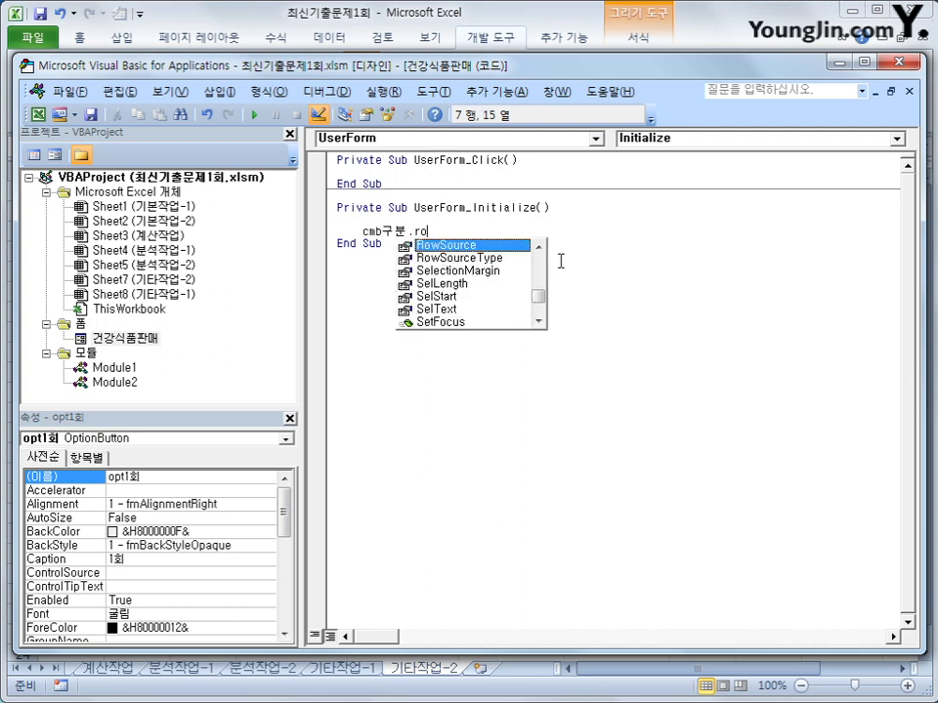
text( =")
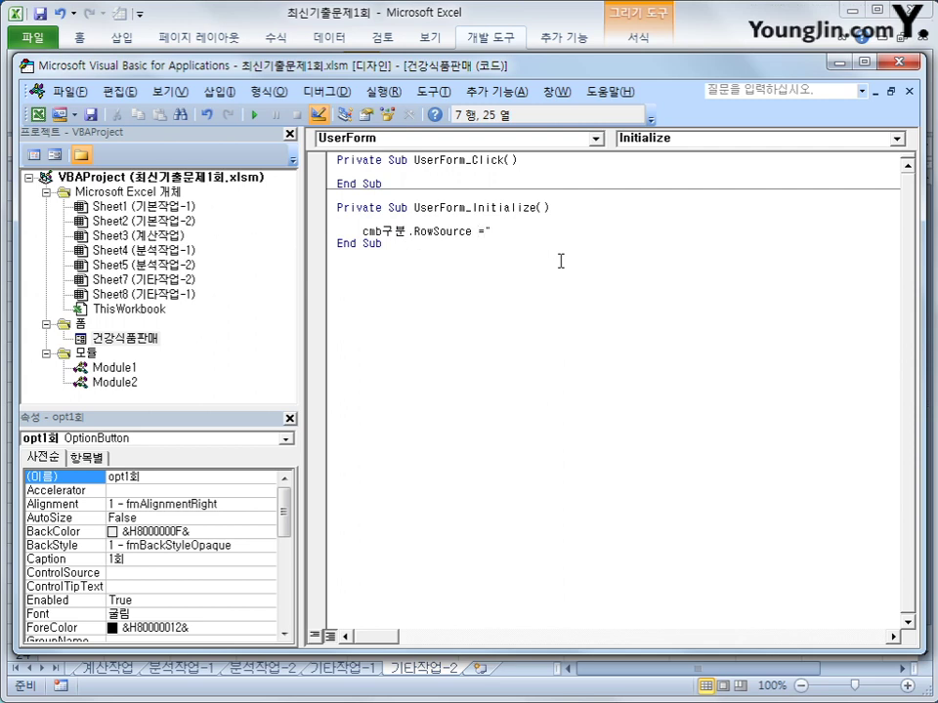
text(ㅓ)
key(BackSpace)
text(J6:J10)
key(Return)
key(Return)
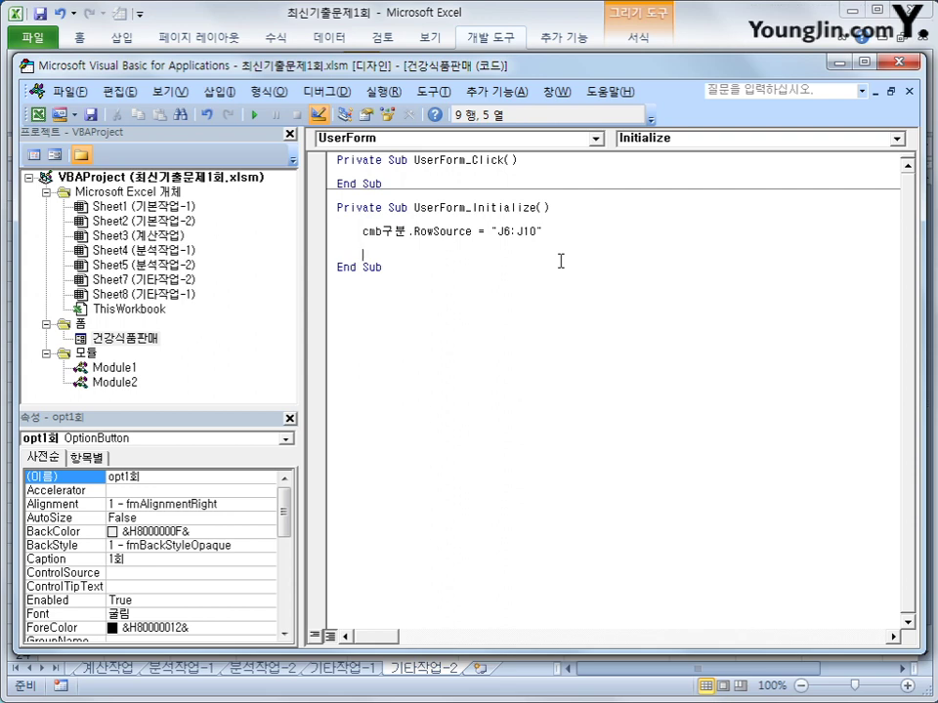
- Add the line lst보존기간.AddItem "12개월" beneath the RowSource statement in UserForm_Initialize
text(lst보조기)
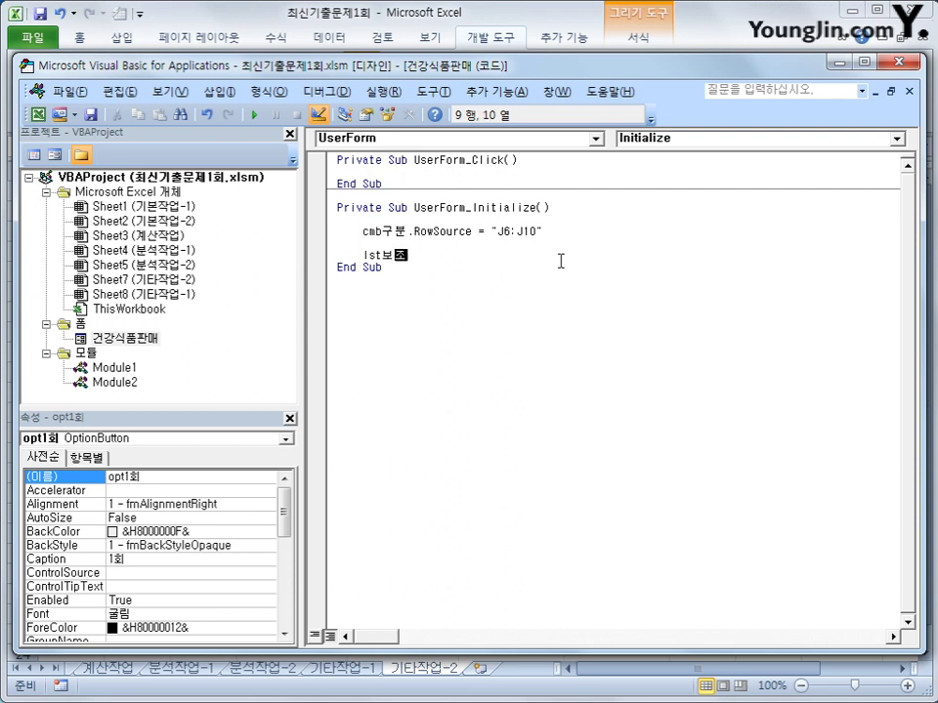
key(BackSpace)
key(BackSpace)
key(BackSpace)
text(보존기가)
text(간.)
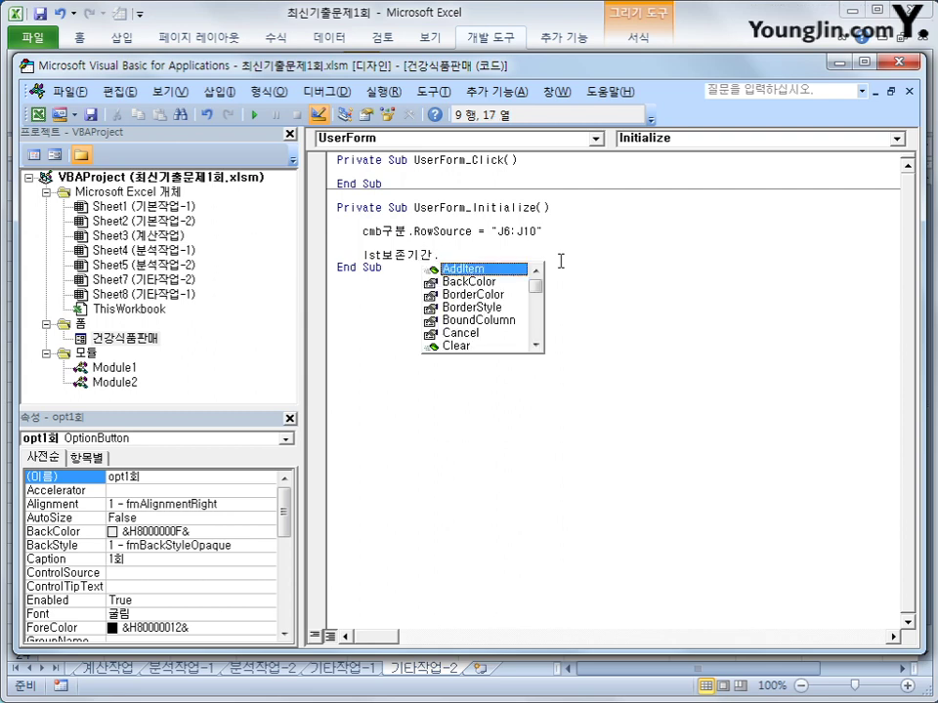
key(Tab)
text("12rodnj)
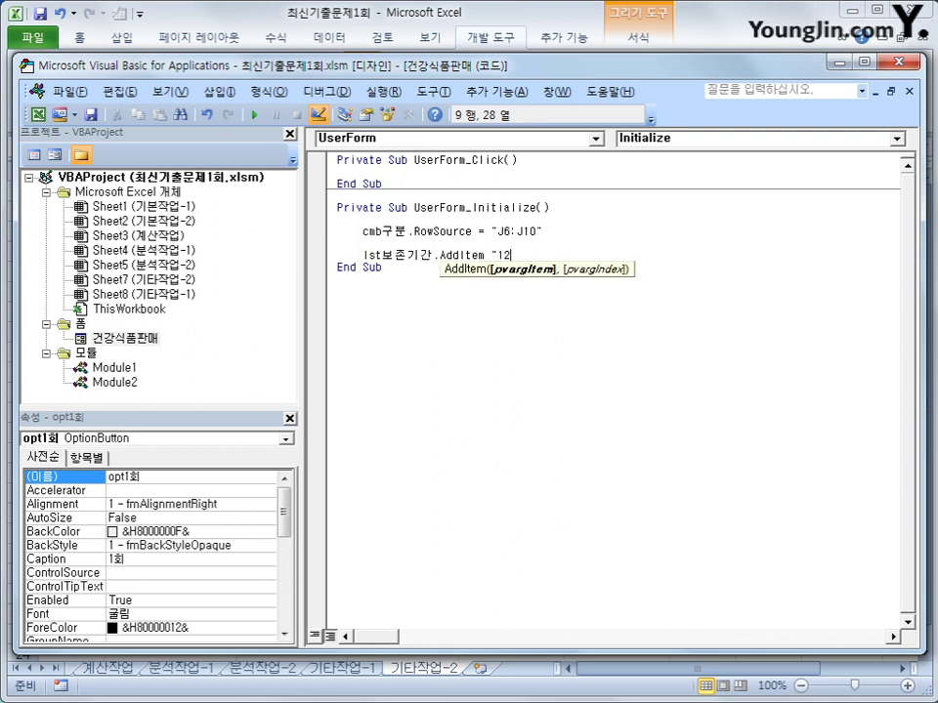
key(BackSpace)
key(BackSpace)
key(BackSpace)
key(BackSpace)
key(BackSpace)
key(Hangul)
text(개월")
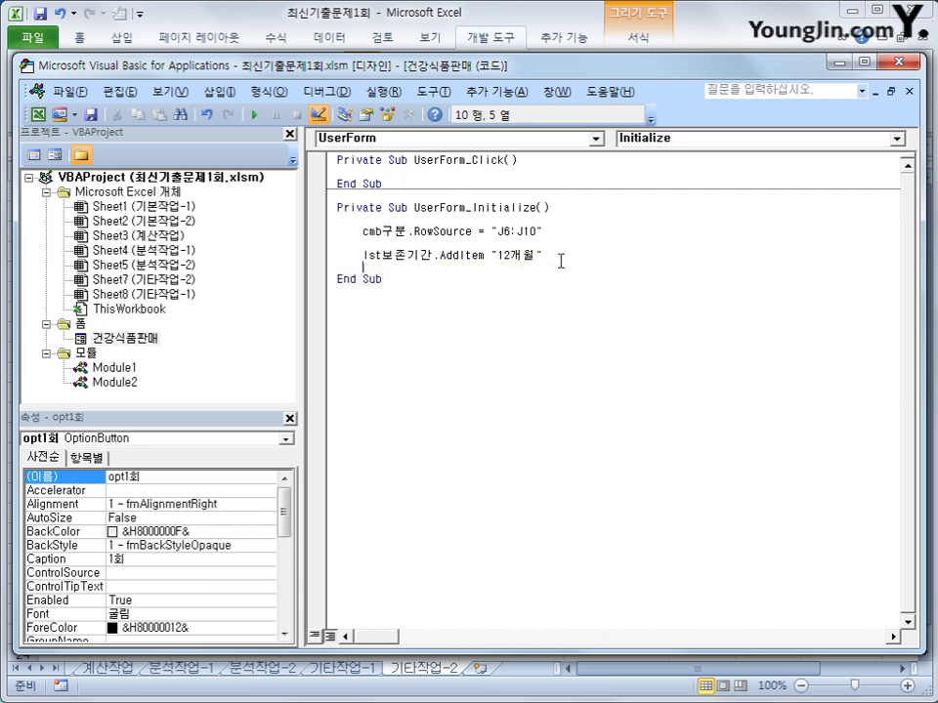
- Duplicate the lst보존기간.AddItem "12개월" line three times directly beneath it in UserForm_Initialize
key(Home)
key(shift+End)
key(ctrl+c)
key(End)
key(Return)
key(ctrl+v)
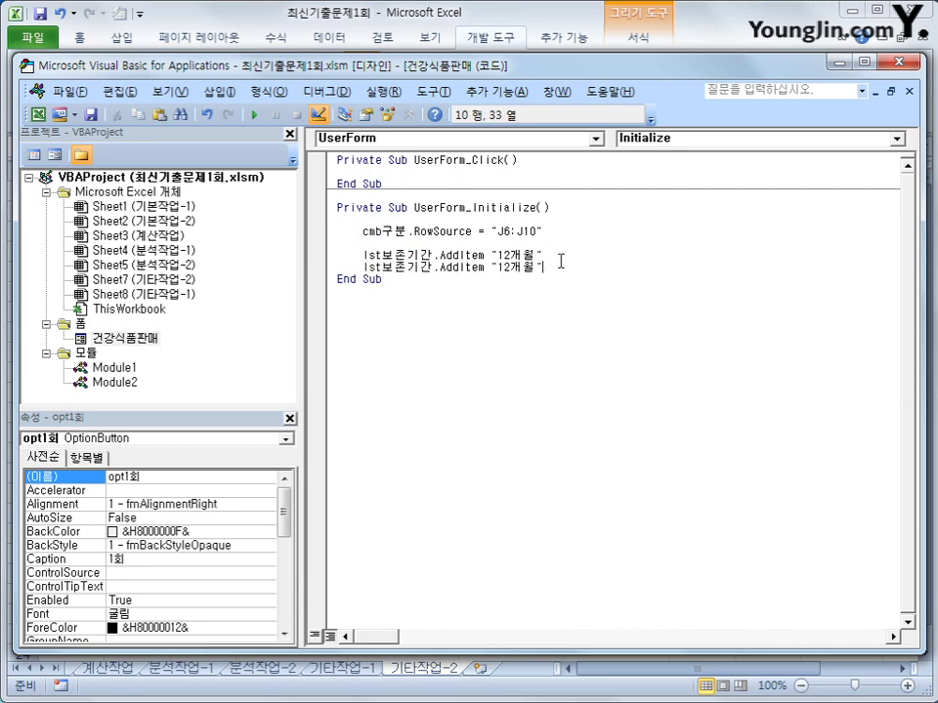
key(Return)
key(ctrl+v)
key(Return)
key(ctrl+v)
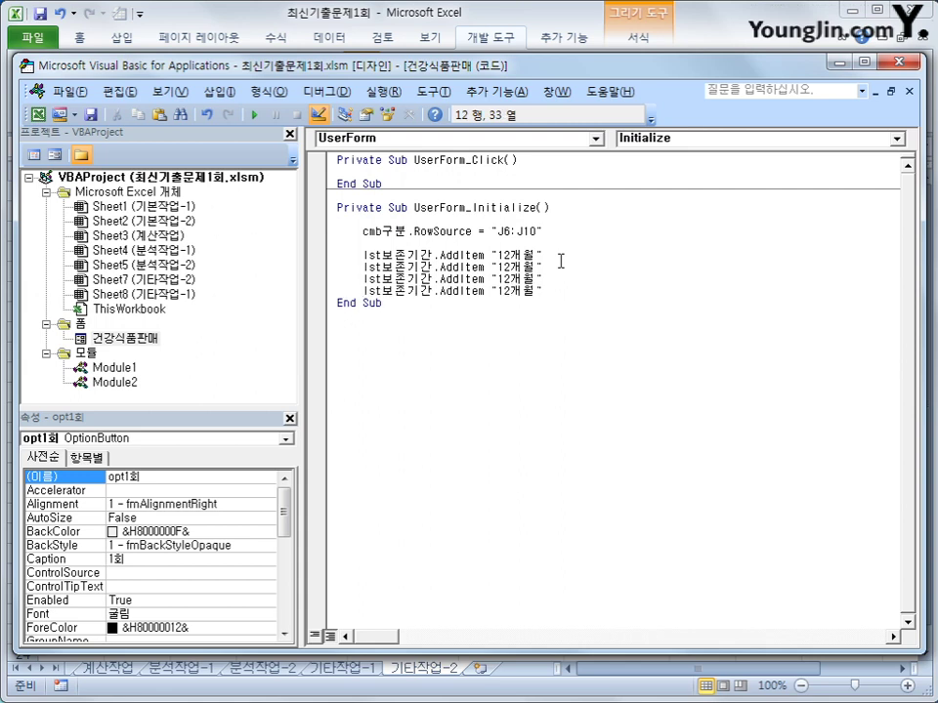
- Change the three copied AddItem lines to "18개월", "24개월" and "36개월" and start a new line below them
key(Up)
key(Up)
key(Left)
key(Left)
key(Left)
key(Left)
key(Delete)
text(8)
key(Down)
key(Left)
text(2)
key(Delete)
key(Delete)
text(4)
key(Down)
key(Left)
key(Left)
key(Left)
key(Right)
key(shift+Right)
key(shift+Right)
text(36)
key(End)
key(Return)
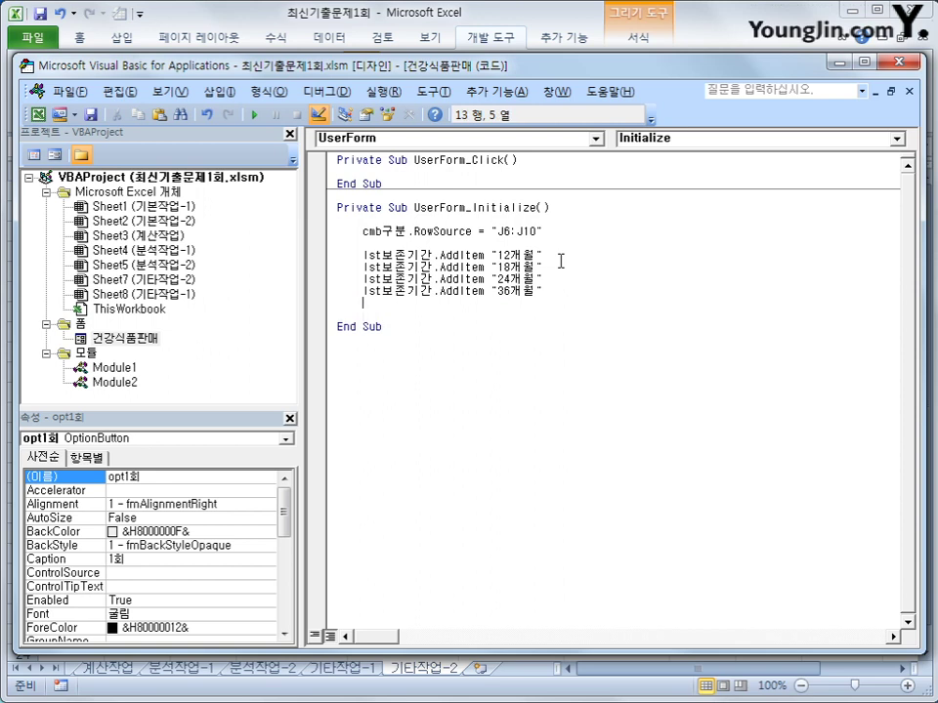
- Copy the name lst보존기간 from the "12개월" AddItem line and remove it there, keeping the leading dot
key(Up)
key(Up)
key(Up)
key(Up)
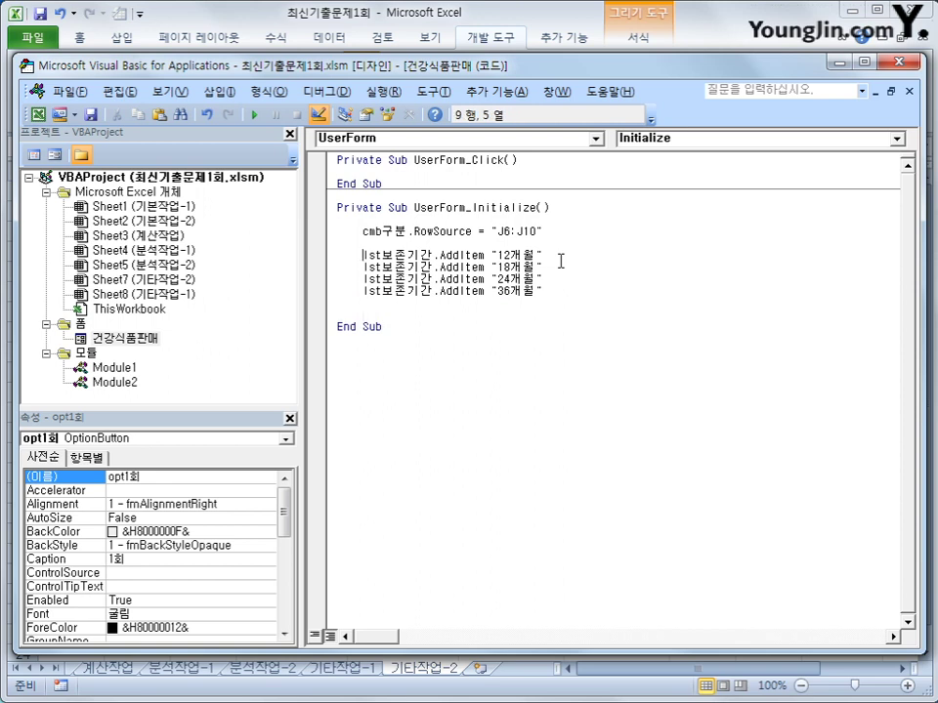
key(Down)
key(Down)
key(Down)
key(Down)
key(Up)
key(Up)
key(Up)
key(Up)
key(shift+Right)
key(shift+Right)
key(shift+Right)
key(shift+Right)
key(shift+Right)
key(shift+Right)
key(shift+Right)
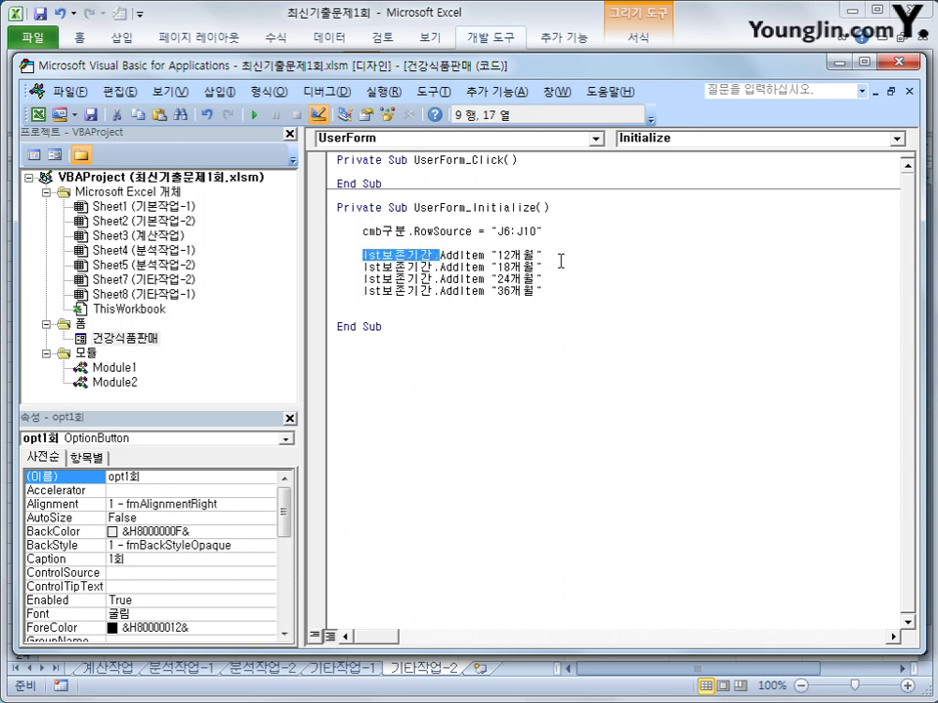
key(shift+Left)
key(ctrl+c)
key(Delete)
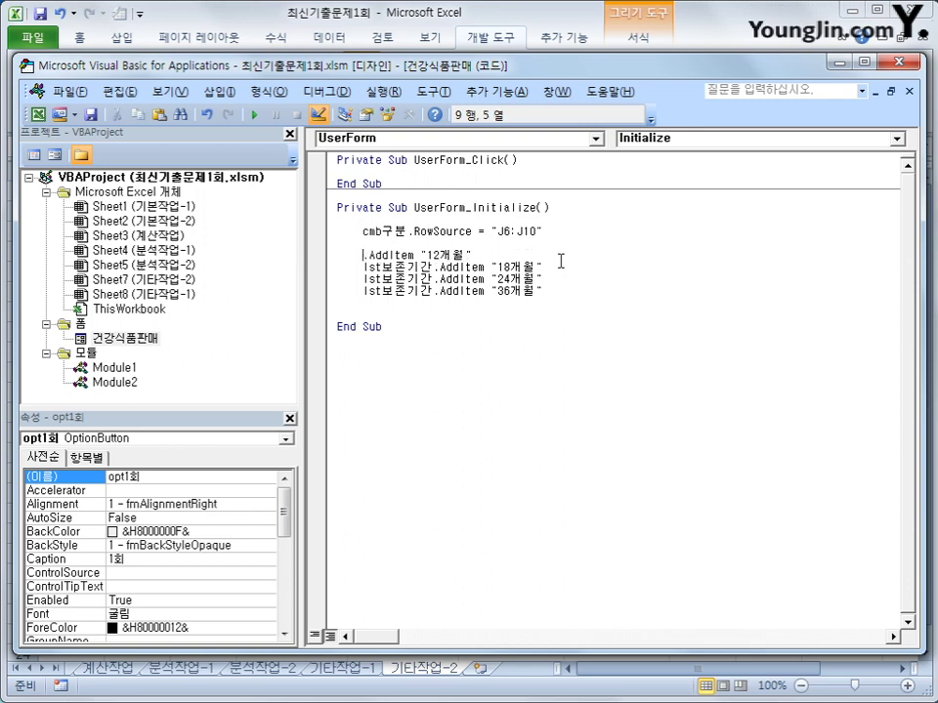
- Insert the line With lst보존기간 above the AddItem lines and indent .AddItem "12개월" one level
key(Return)
key(Up)
text(ㅈ)
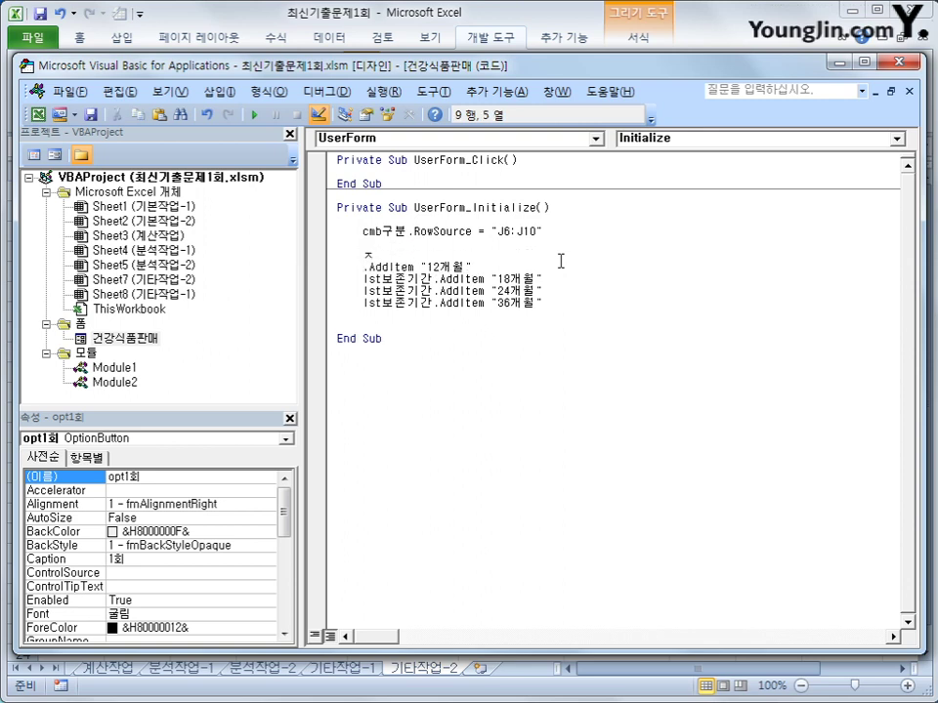
key(BackSpace)
text(with)
key(ctrl+v)
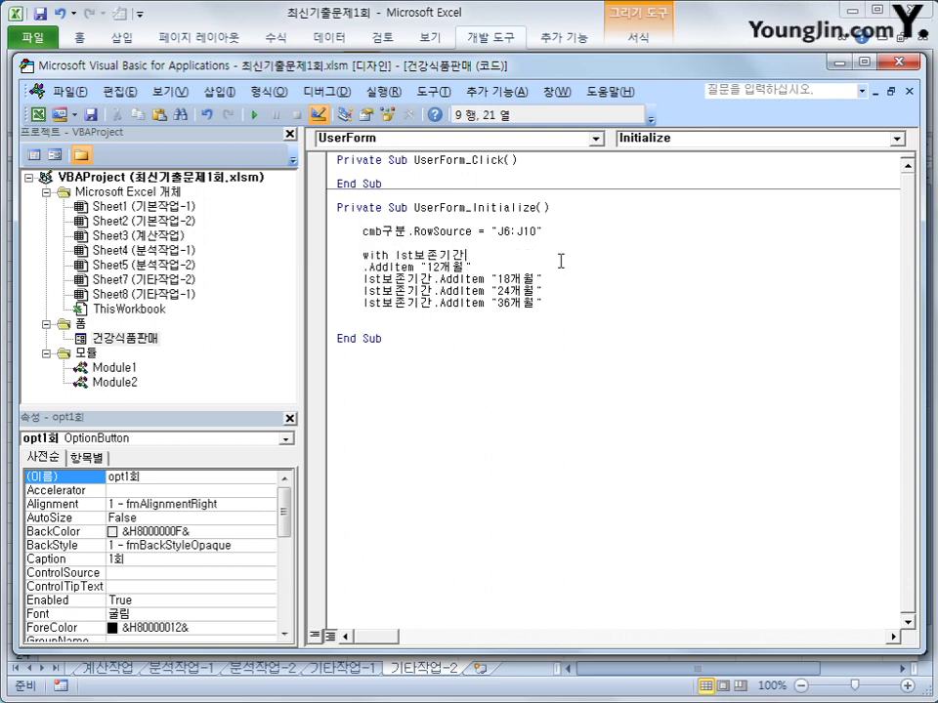
key(Down)
key(Home)
key(Tab)
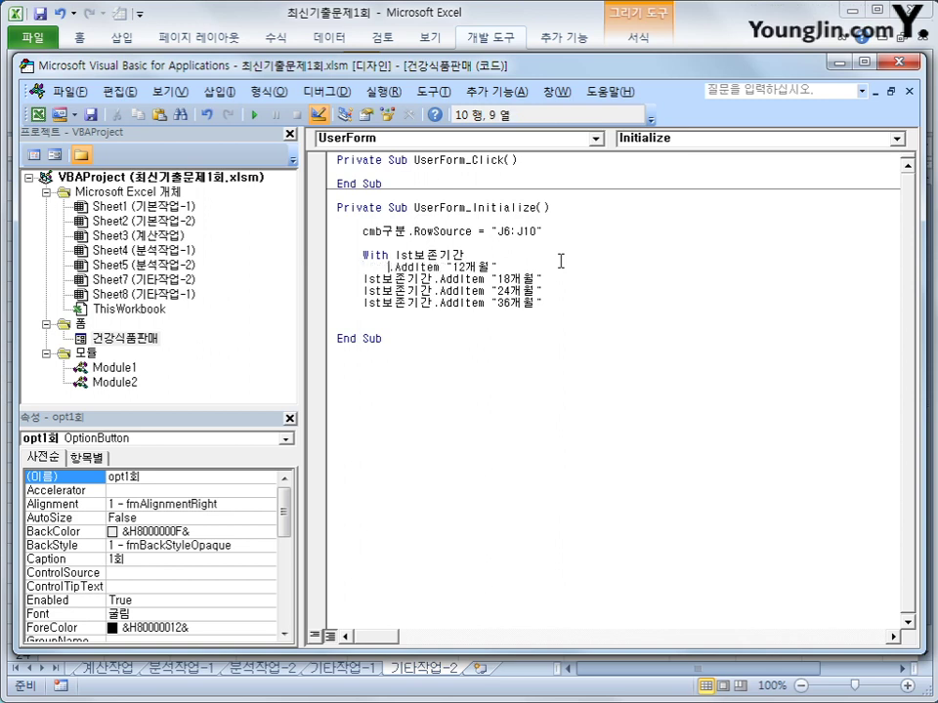
- Remove the lst보존기간 prefix from the "18개월" AddItem line and indent it within the With block
key(Down)
key(Home)
key(shift+Right)
key(shift+Right)
key(shift+Right)
key(shift+Right)
key(shift+Right)
key(shift+Right)
key(shift+Right)
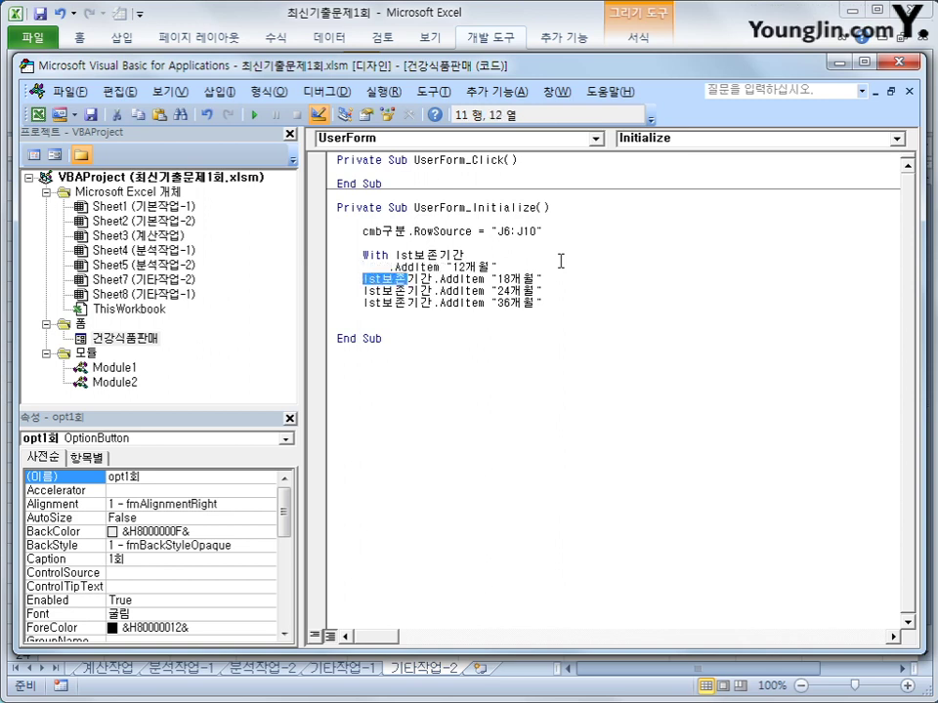
key(Delete)
key(Tab)
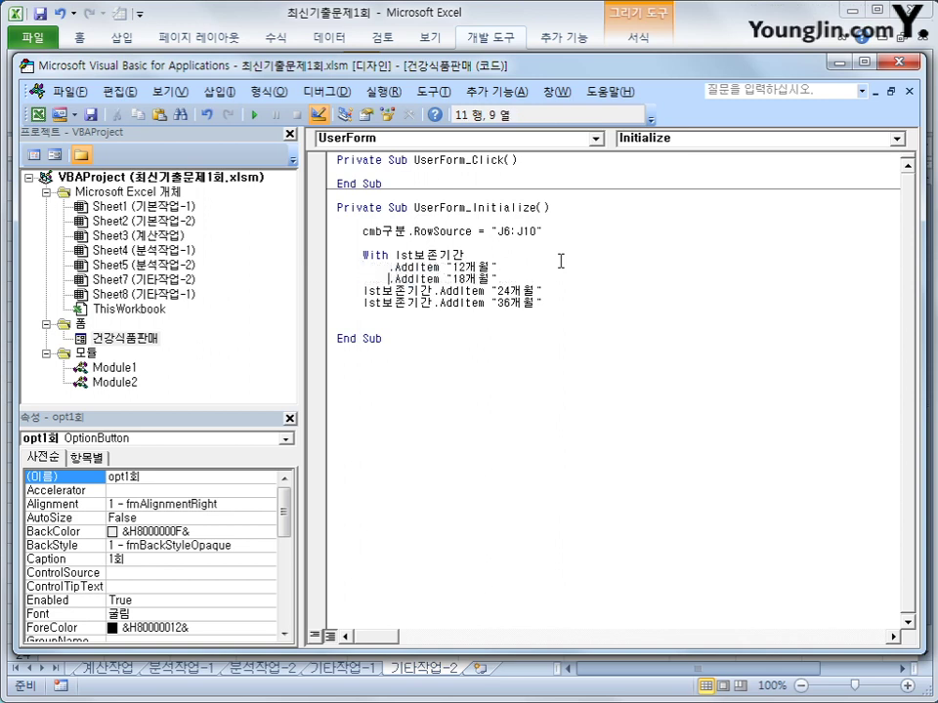
- Remove the lst보존기간 prefix from the "24개월" AddItem line and indent it within the With block
key(Down)
key(Home)
key(shift+Right)
key(shift+Right)
key(shift+Right)
key(shift+Right)
key(shift+Right)
key(shift+Right)
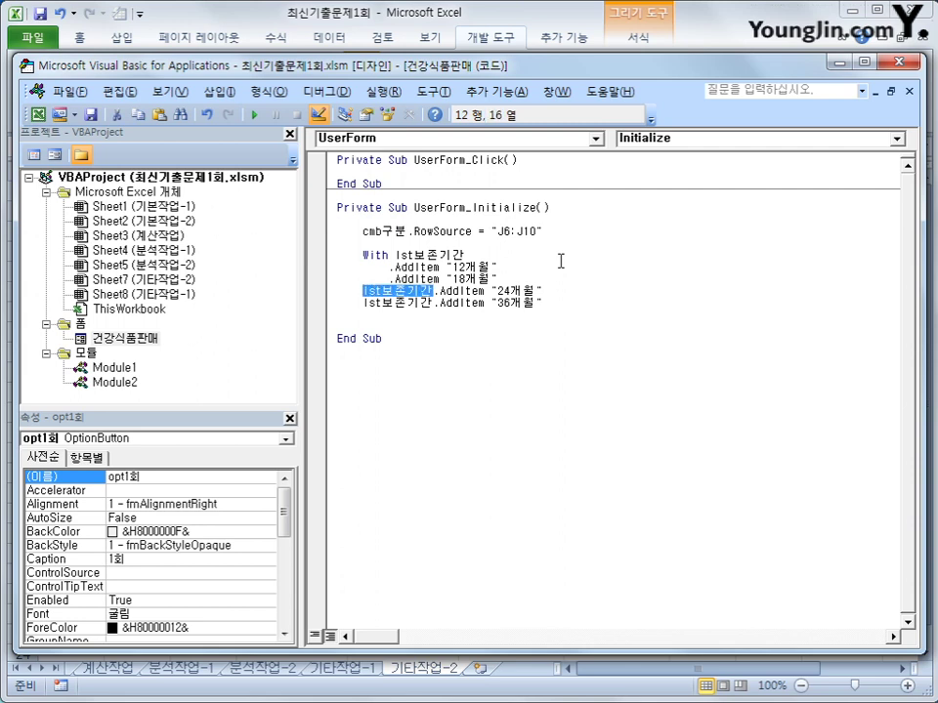
key(Delete)
key(Delete)
key(Tab)
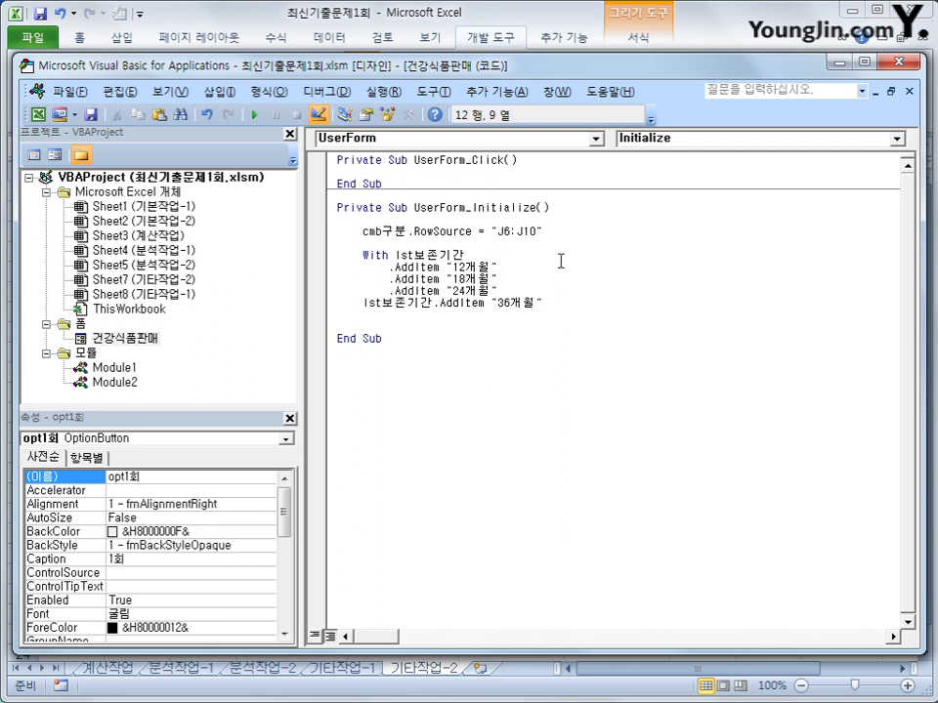
- Remove the lst보존기간 prefix from the "36개월" AddItem line and indent it within the With block
key(Down)
key(Home)
key(shift+Right)
key(shift+Right)
key(shift+Right)
key(shift+Right)
key(shift+Right)
key(shift+Right)
key(shift+Right)
key(Delete)
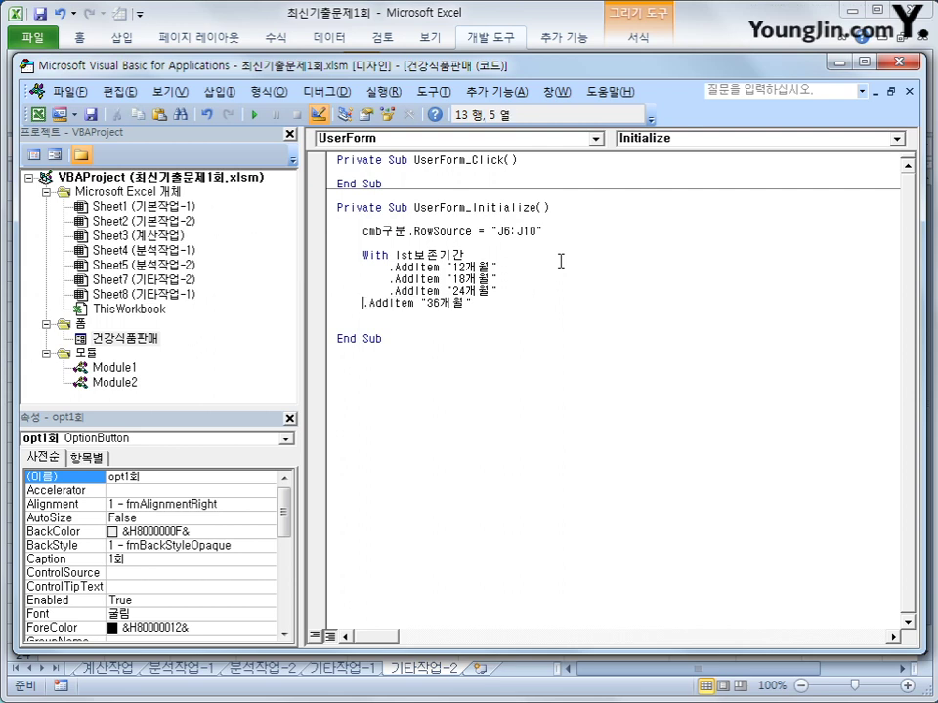
key(Tab)
- Close the block with an End With line, aligned with the With statement, beneath .AddItem "36개월"
key(End)
key(Return)
key(shift+Tab)
text(ㄷ)
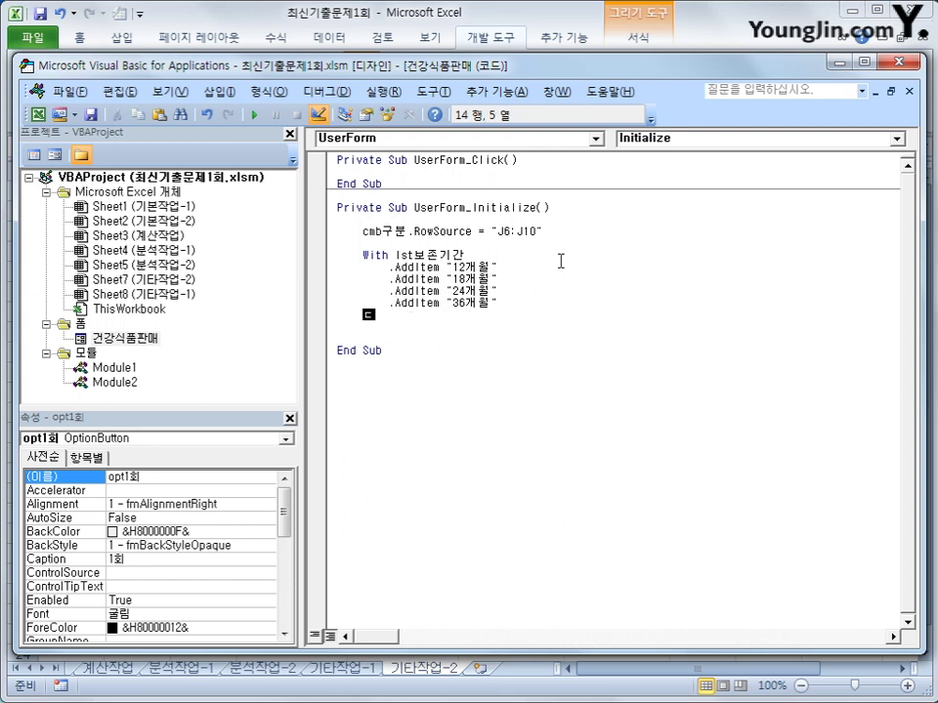
key(BackSpace)
key(Hangul)
text(end with)
- Add the statement opt1회 = True below the With block, separated by a blank line
key(Return)
key(Return)
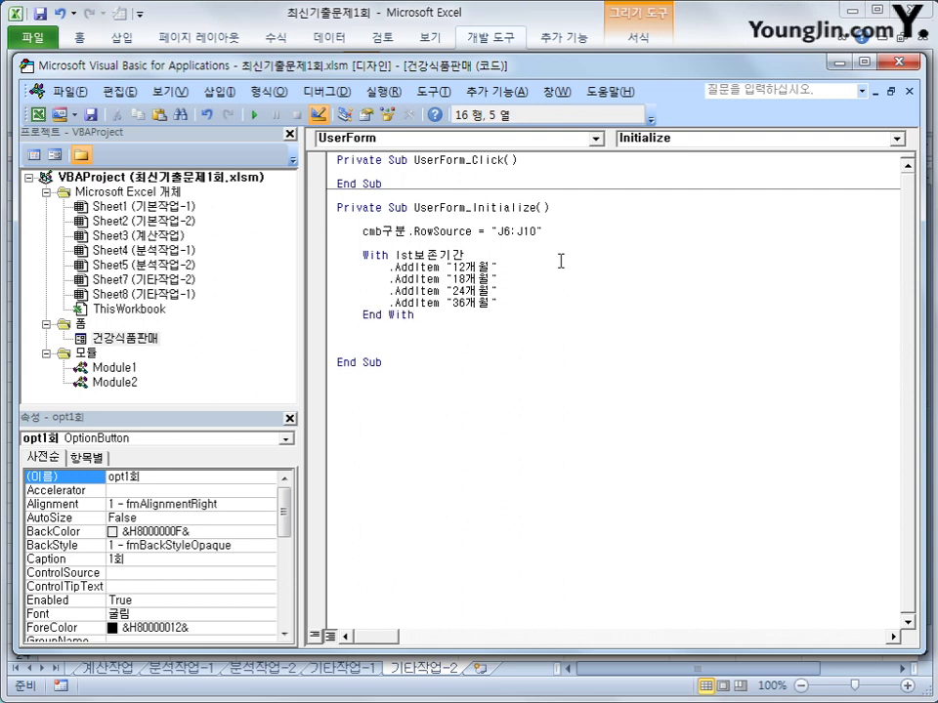
text(opt1회 =true)
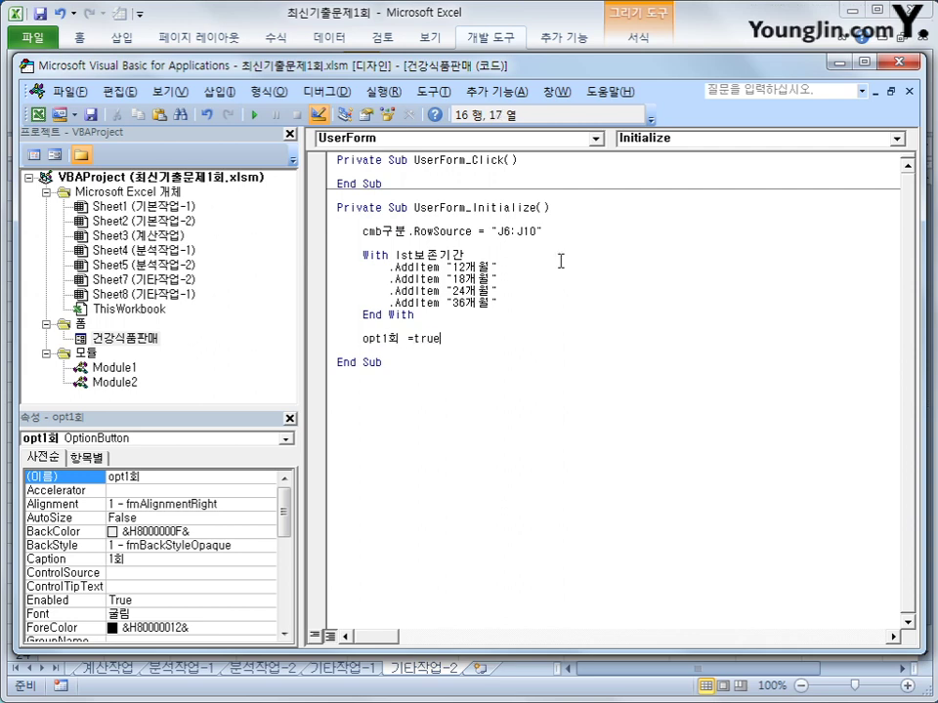
key(Return)
- Create the Click event procedure of cmd종료 and start an indented line in it
click(489, 143)
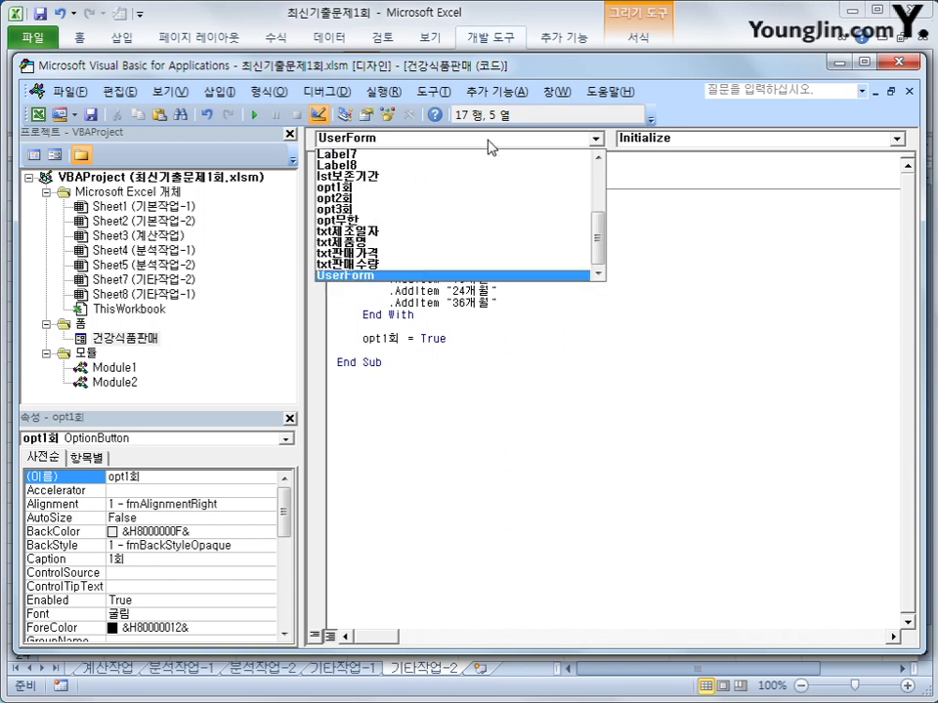
drag(597, 235, 601, 181)
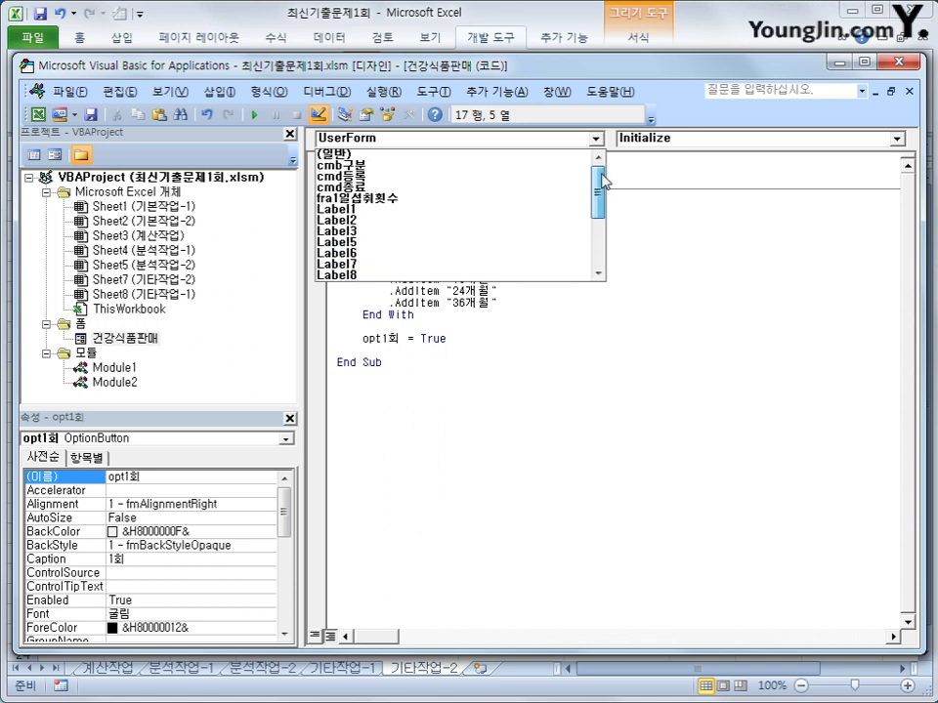
click(499, 189)
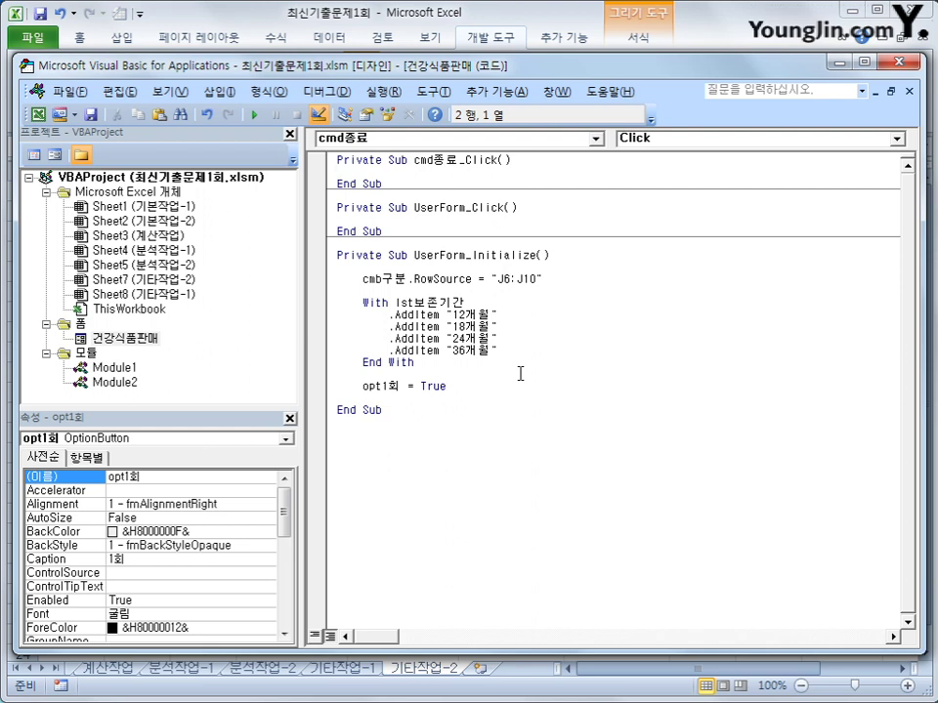
key(Return)
key(Tab)
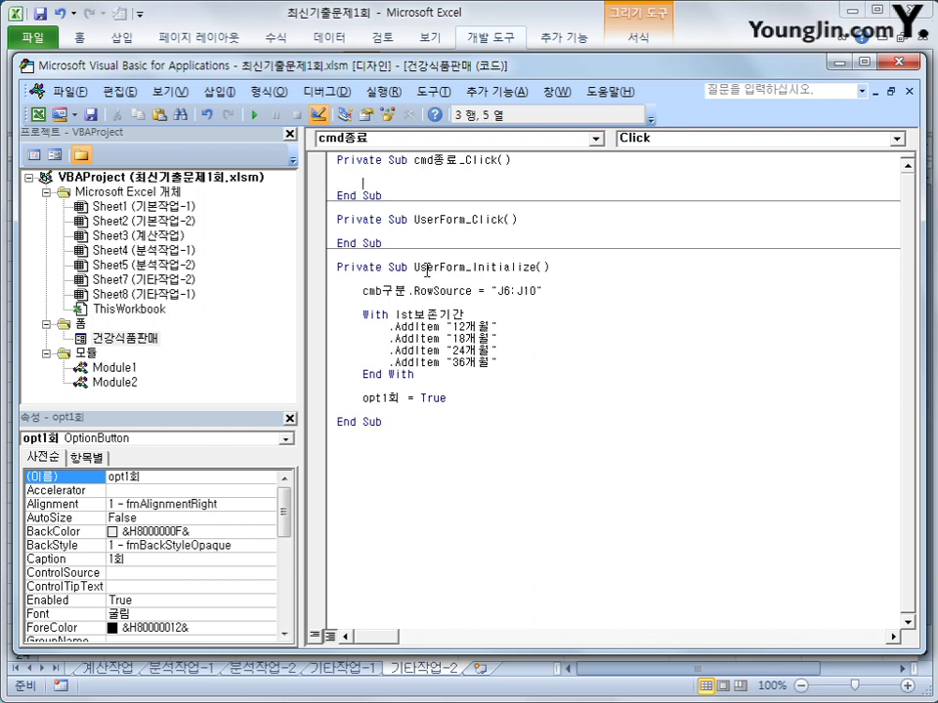
- Add the statement MsgBox Time to the cmd종료_Click procedure
text(m)
text(b)
text(gbox )
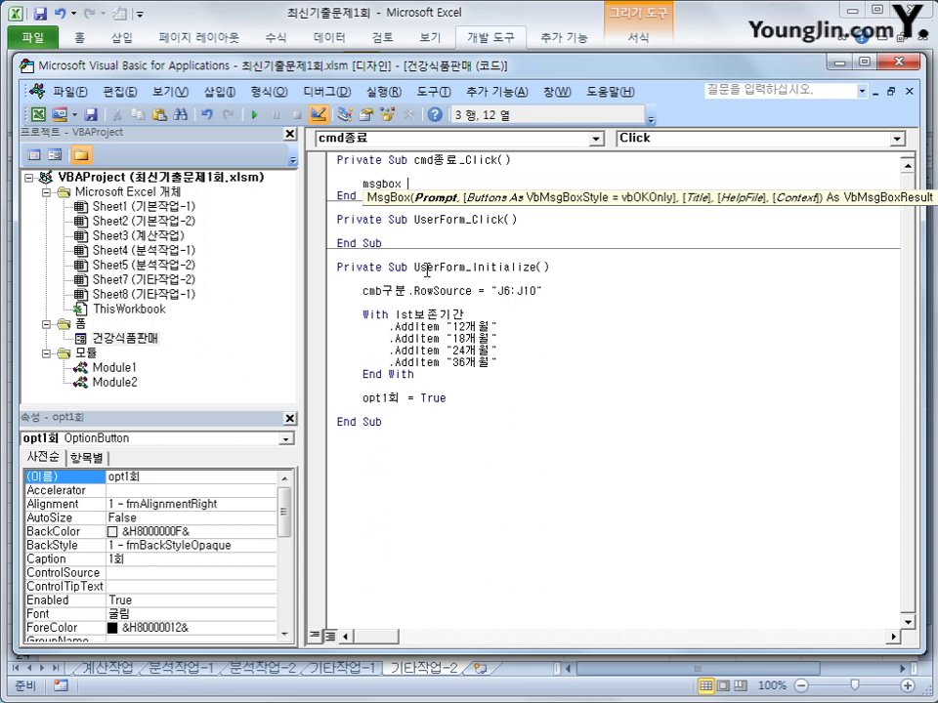
text(time)
key(Return)
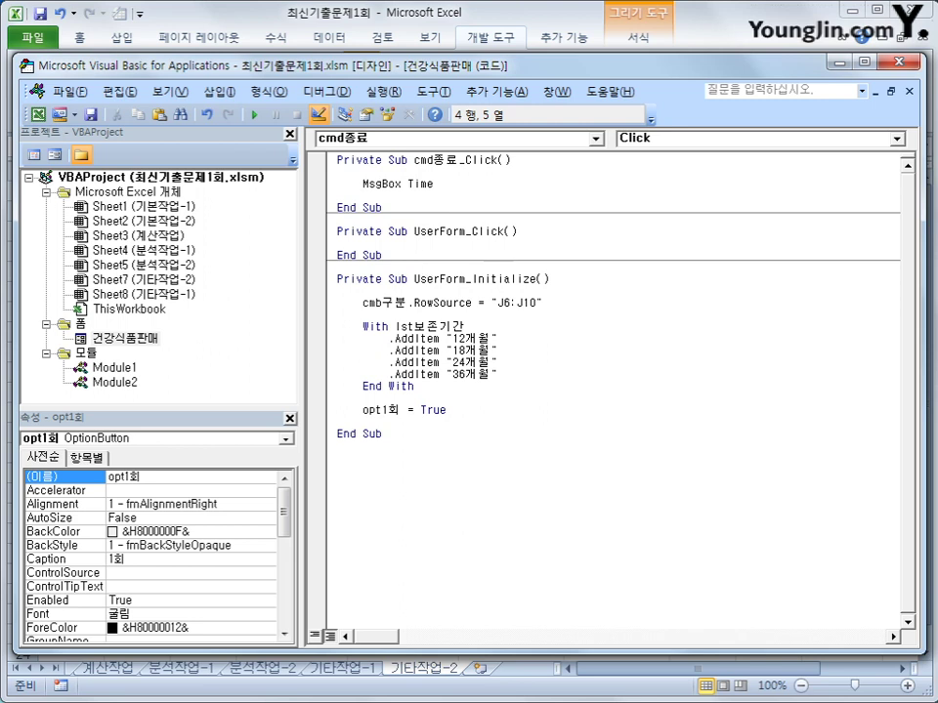
- Add the statement Unload Me beneath MsgBox Time, followed by a blank line before End Sub
text(unload me)
key(Down)
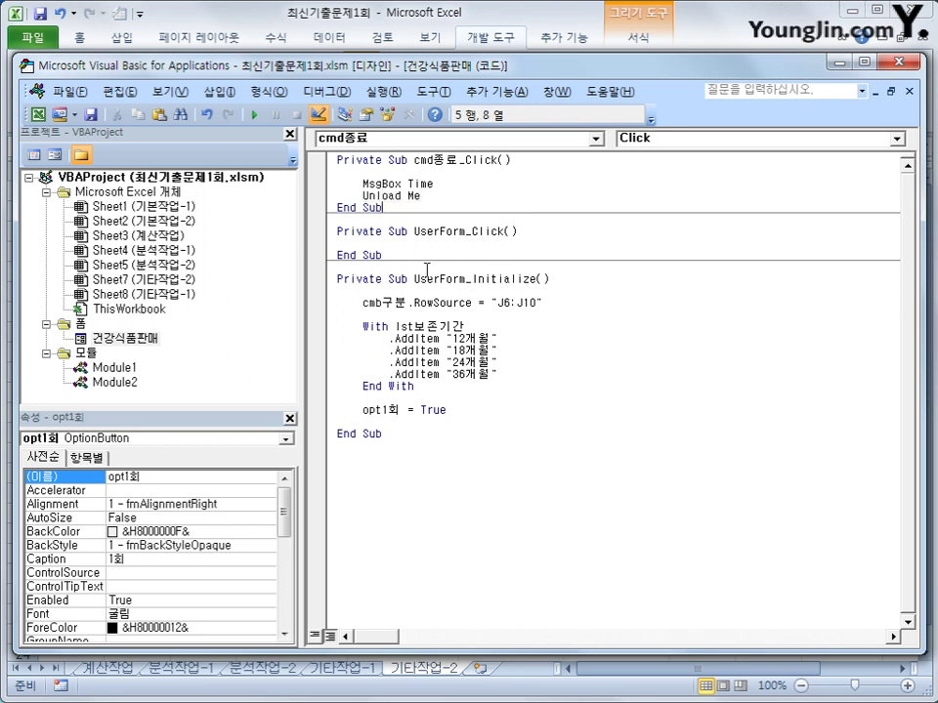
key(Up)
key(Return)
key(Down)
key(Down)
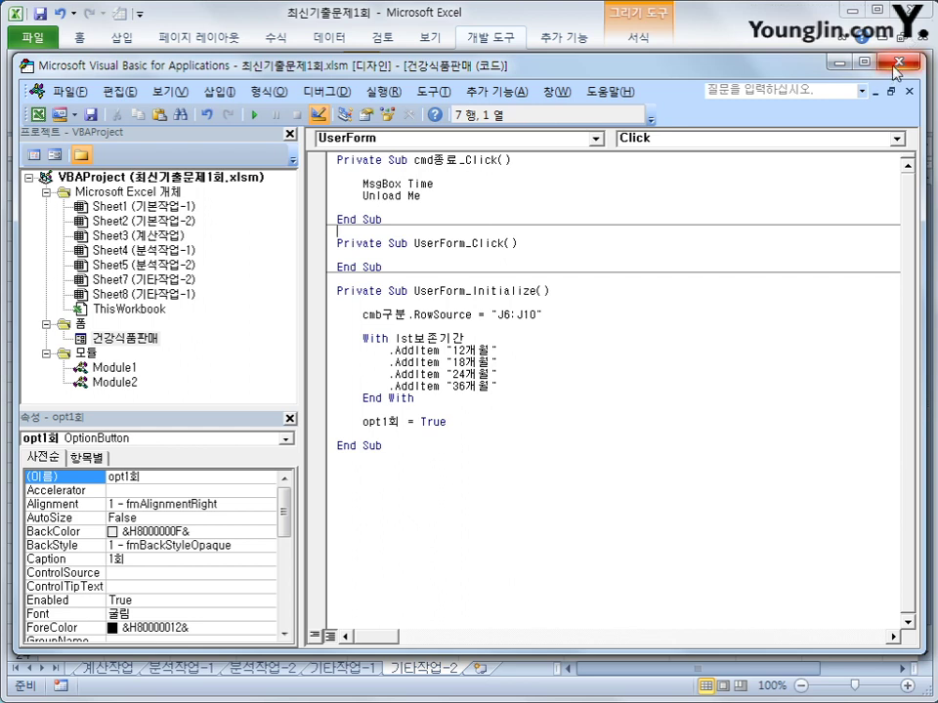
- Close the VBA editor to return to the Excel sheet 기타작업-2 and turn off Design Mode
click(897, 64)
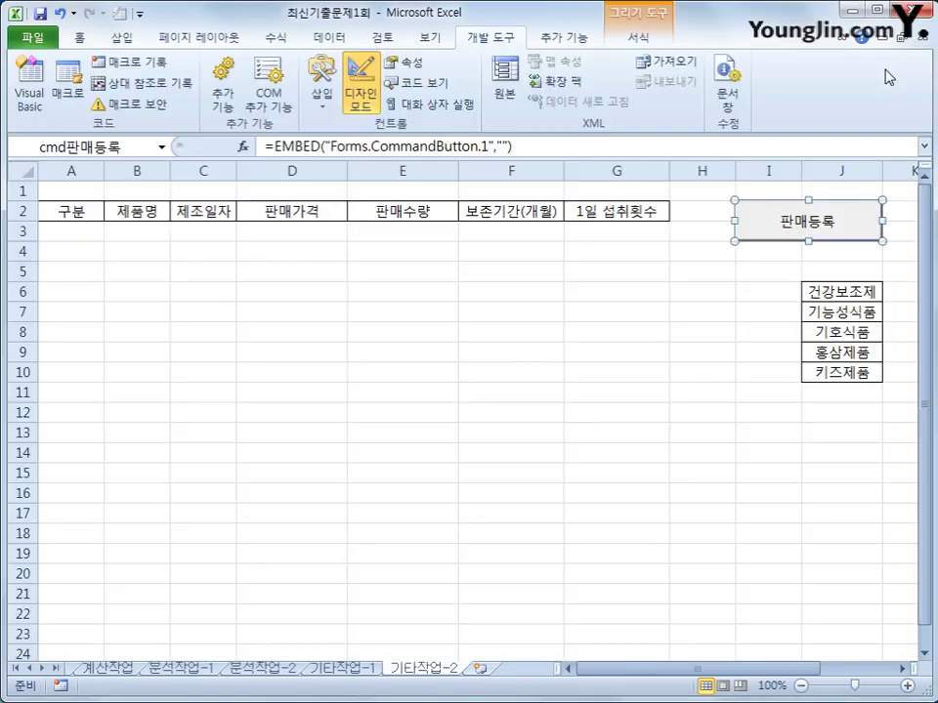
click(664, 389)
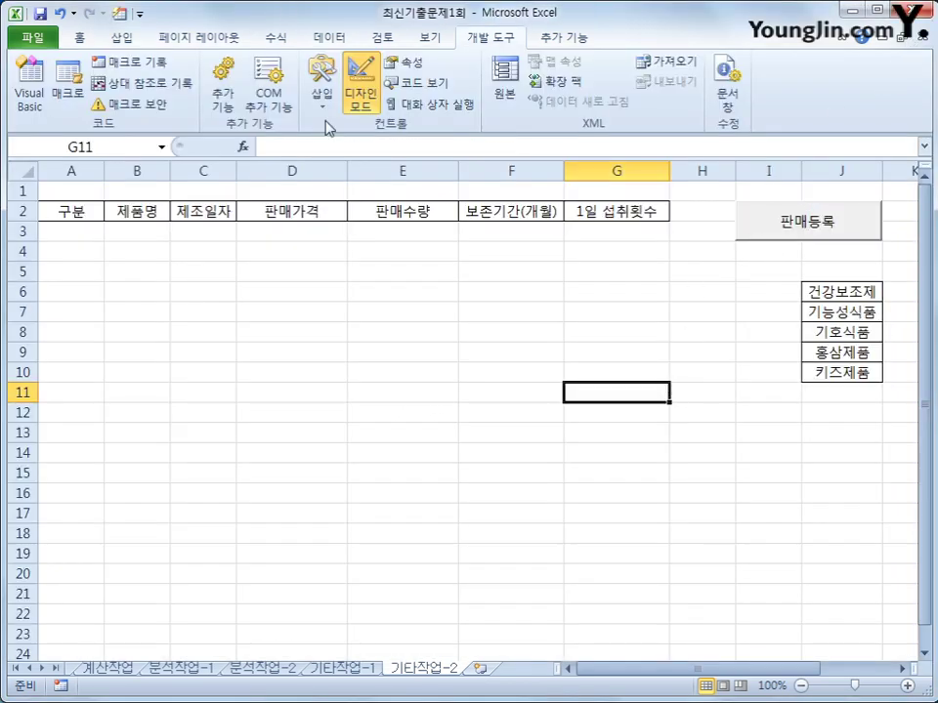
click(360, 86)
click(403, 332)
- Test the 건강식품판매 form: open it with 판매등록, check the 구분 choices, and exit with 종료, dismissing its time message
click(785, 234)
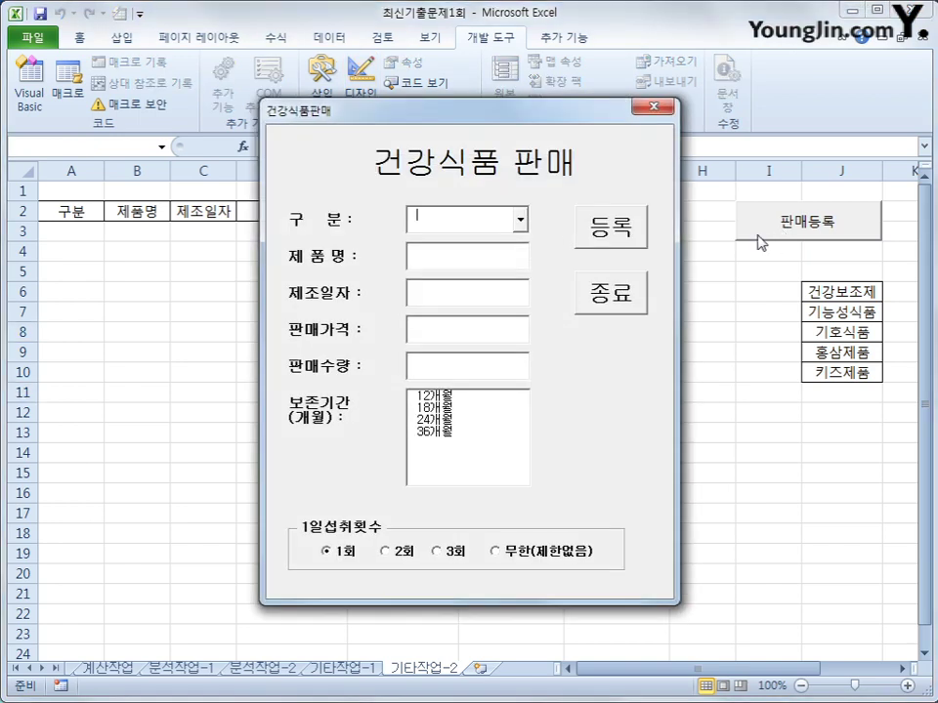
drag(478, 116, 445, 83)
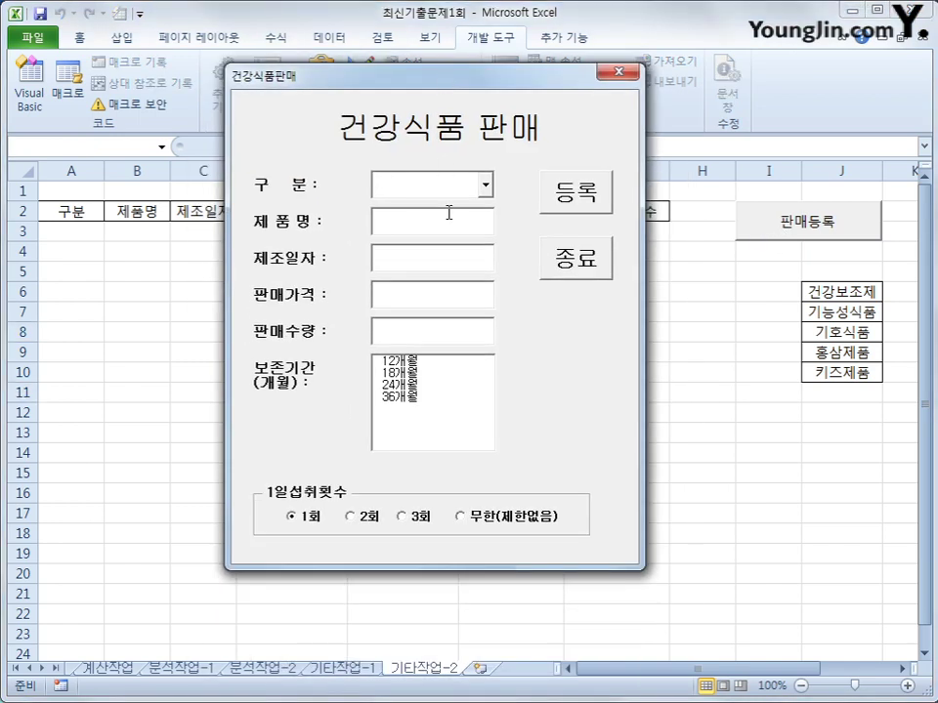
click(483, 184)
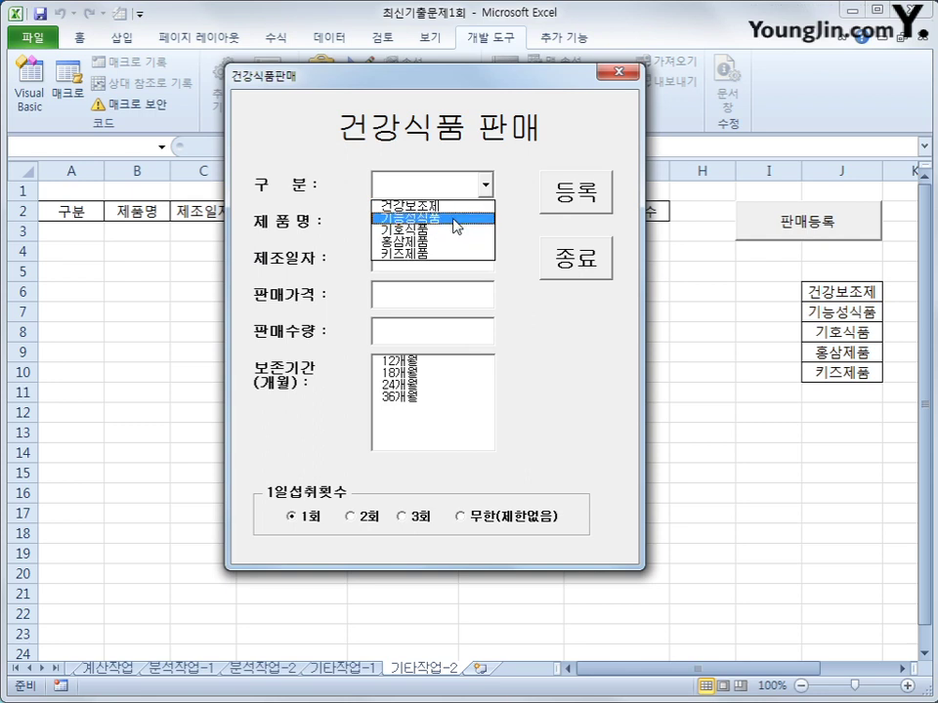
click(440, 429)
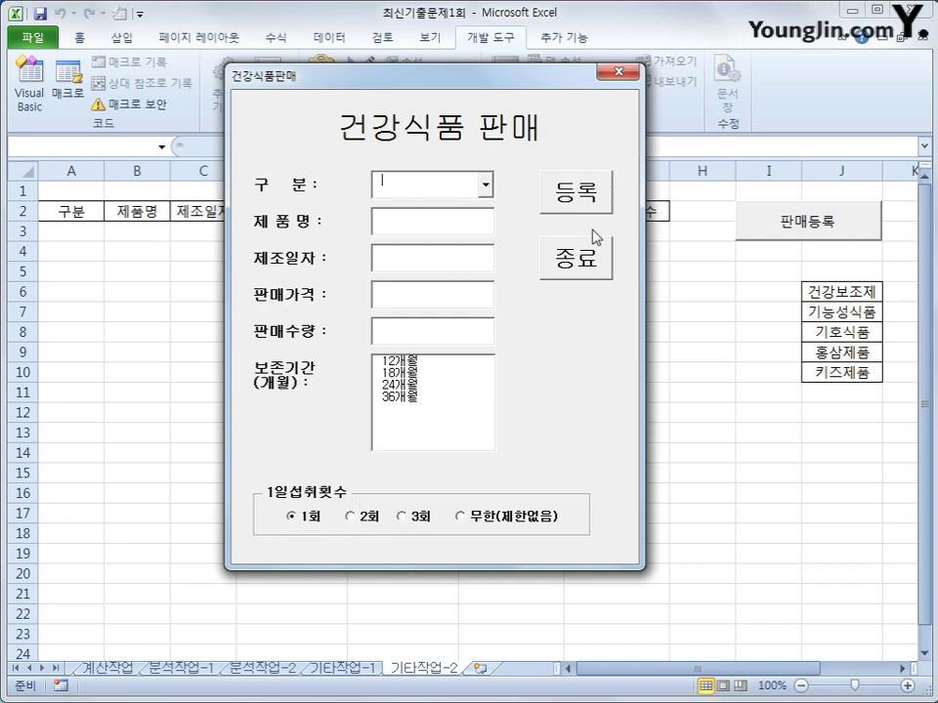
click(590, 259)
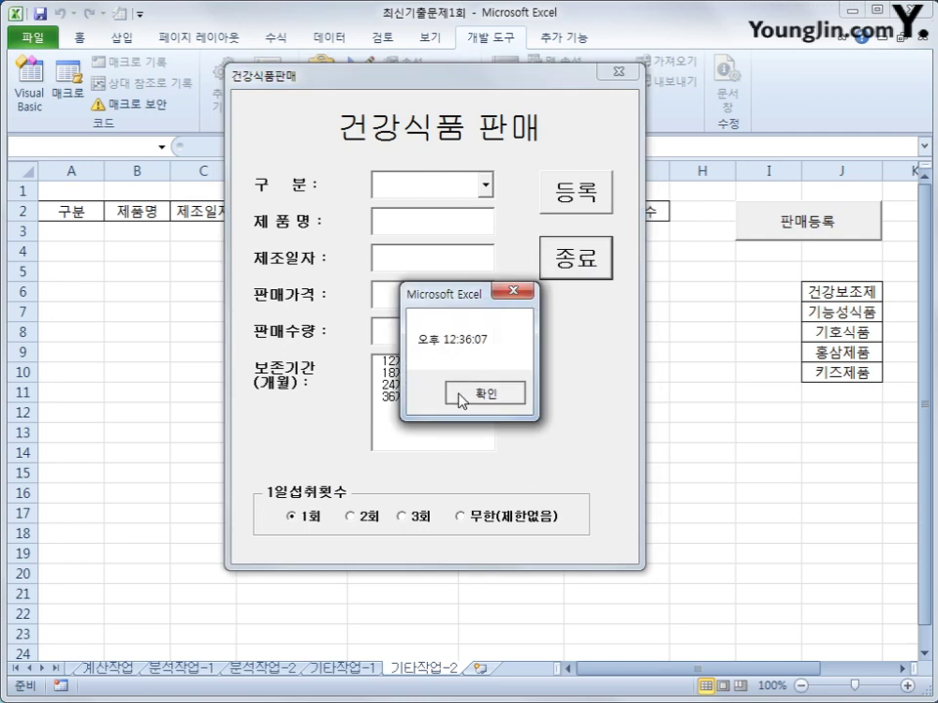
click(459, 394)
- Reopen the 건강식품판매 form with 판매등록 and move it aside so table columns A to E stay visible
click(821, 428)
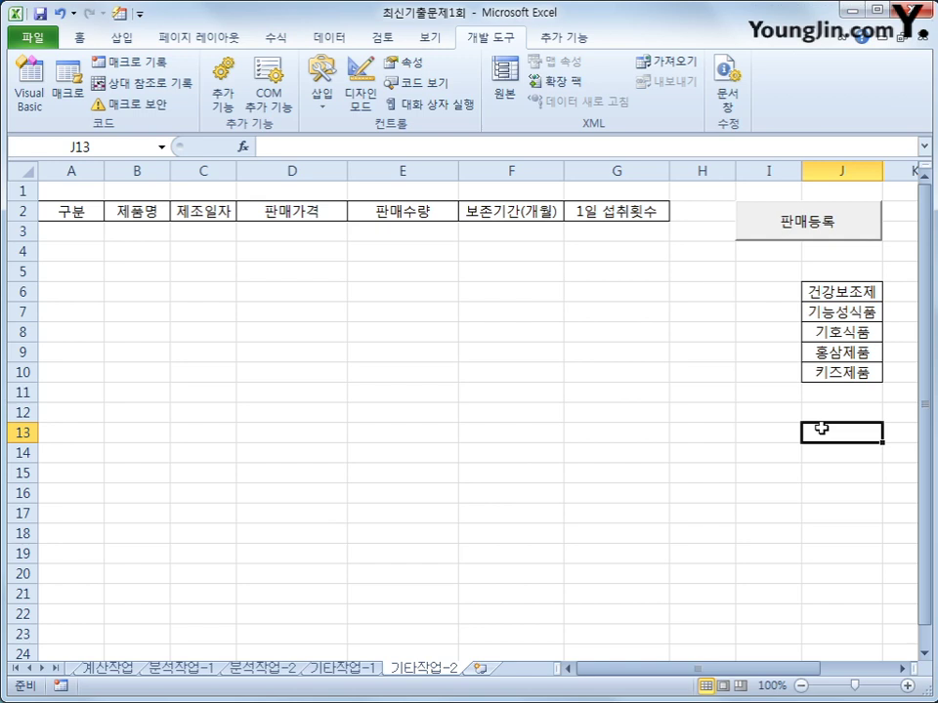
click(786, 232)
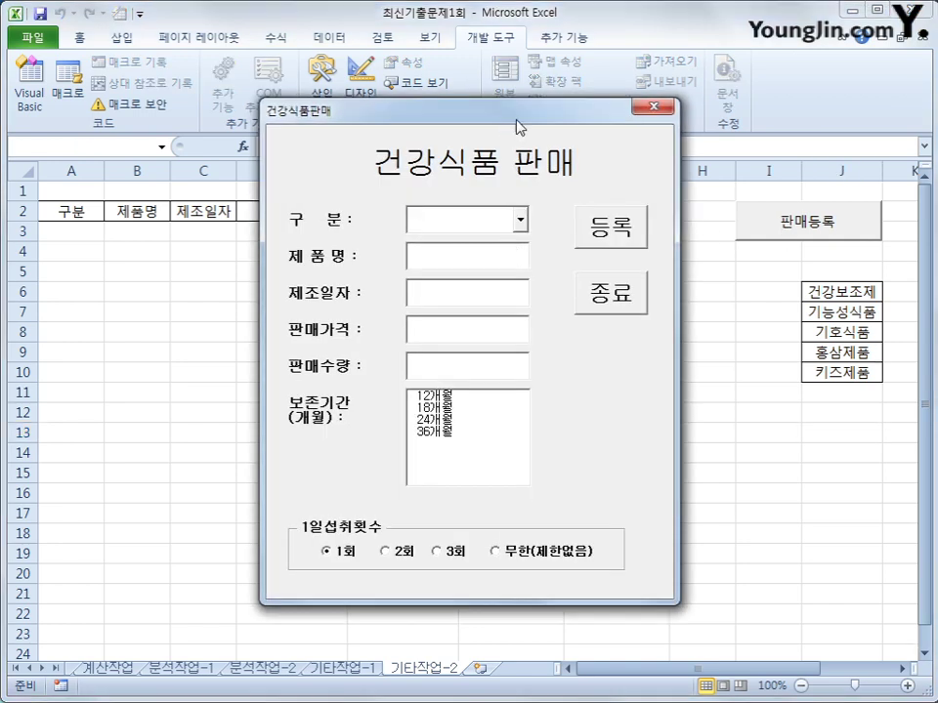
drag(518, 127, 739, 177)
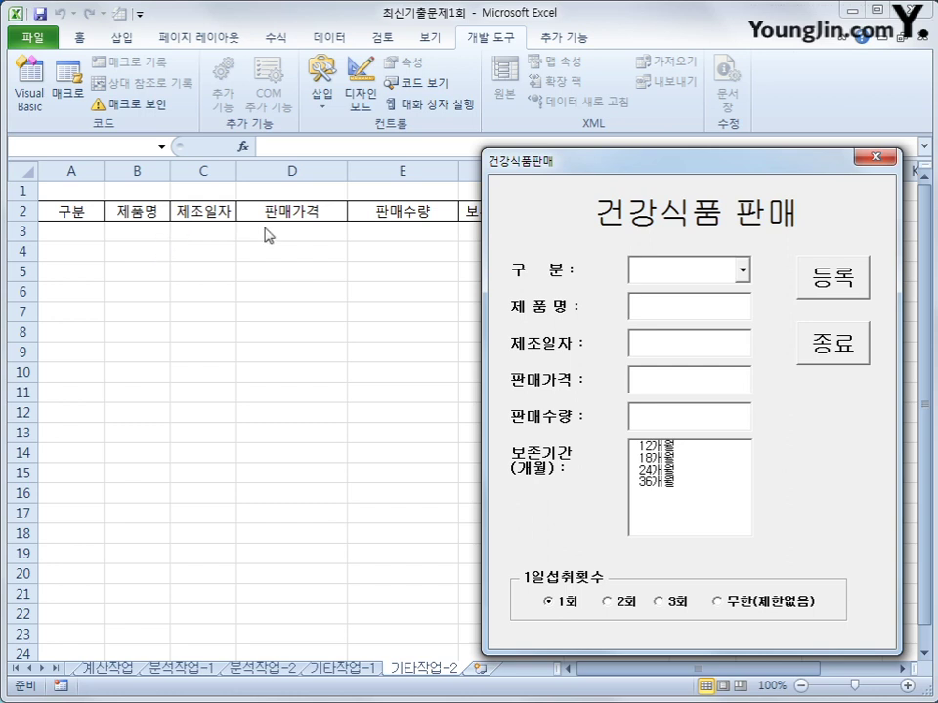
- Close the 건강식품판매 form to return to the table on sheet 기타작업-2
click(881, 157)
drag(83, 209, 626, 209)
click(153, 373)
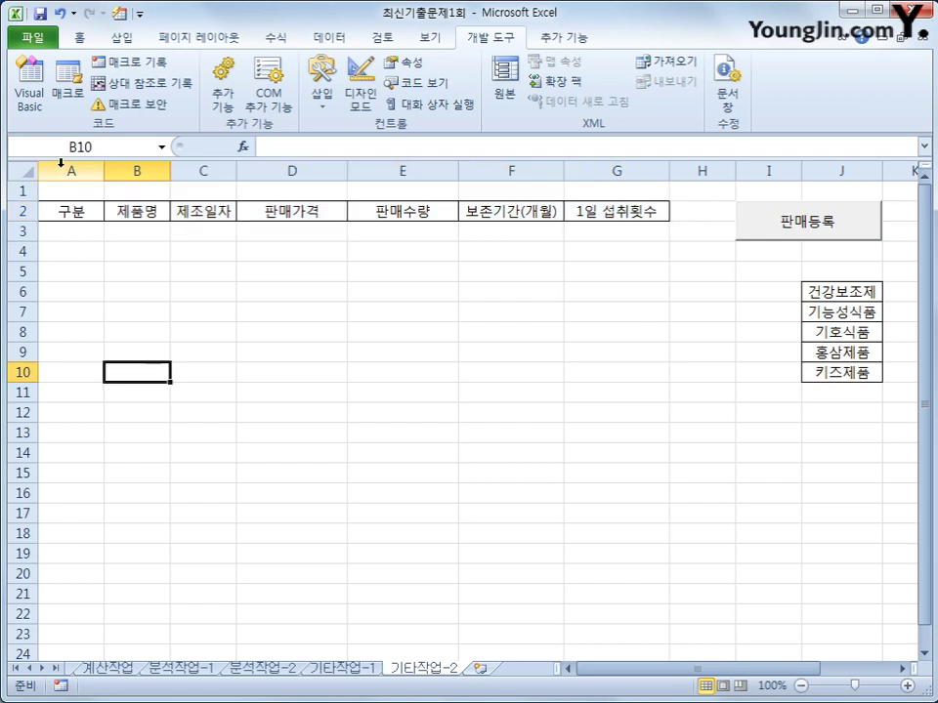
- Examine table columns A to G, the header row A2:G2 and the rows directly above and below it
click(70, 172)
click(136, 172)
click(190, 172)
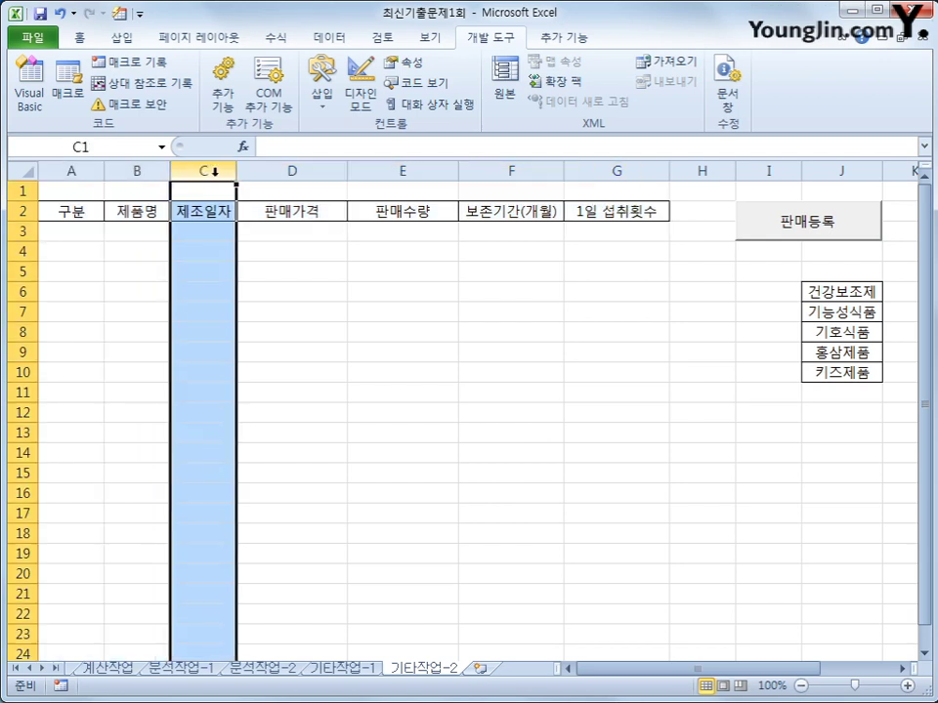
click(281, 188)
click(291, 172)
click(402, 172)
click(511, 172)
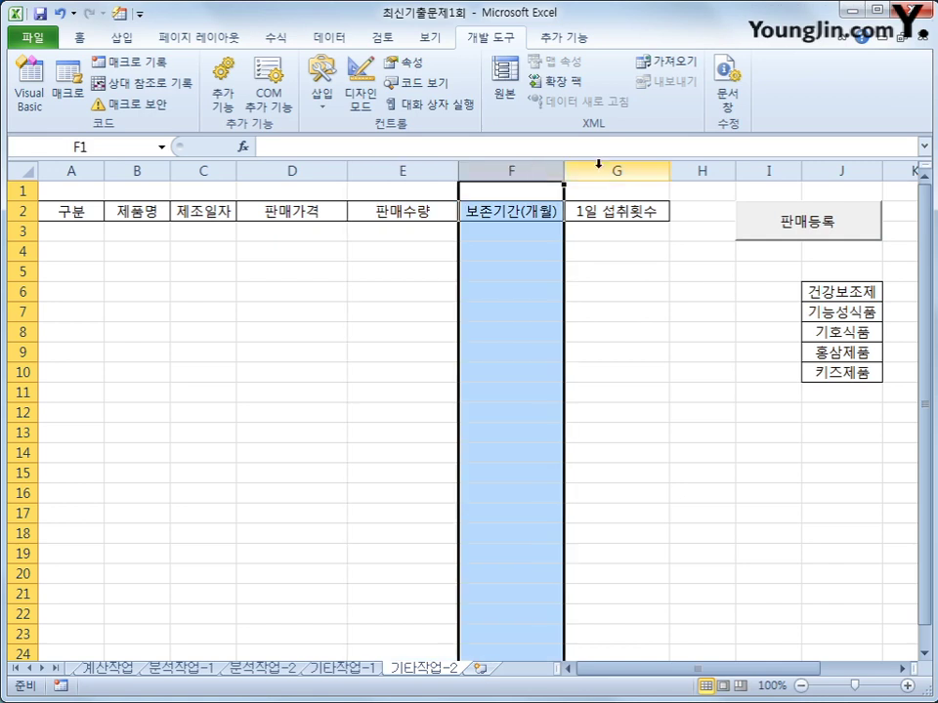
click(598, 171)
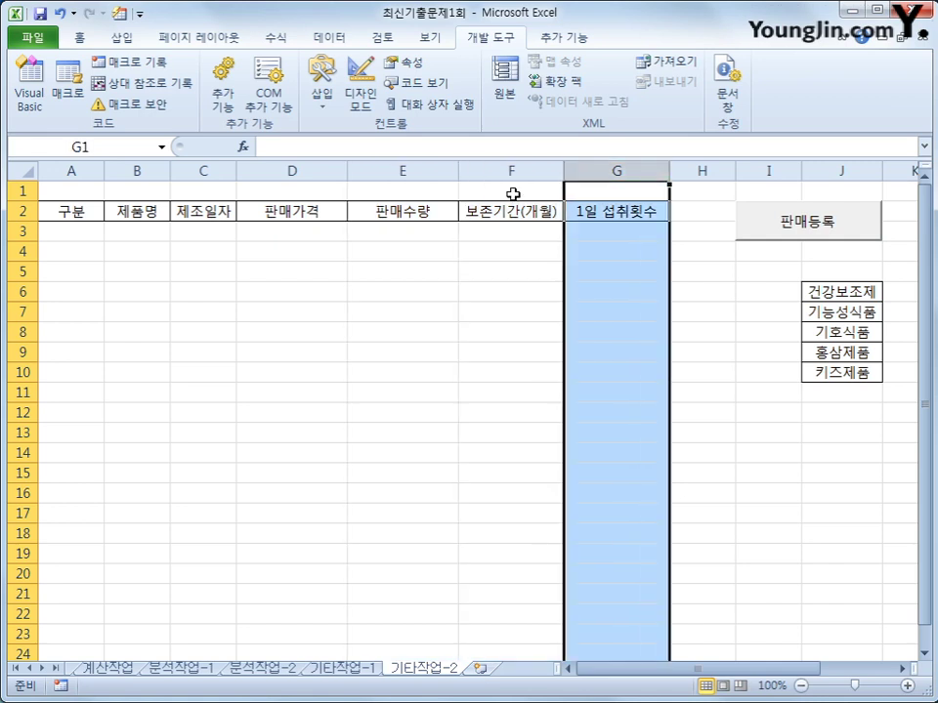
click(80, 212)
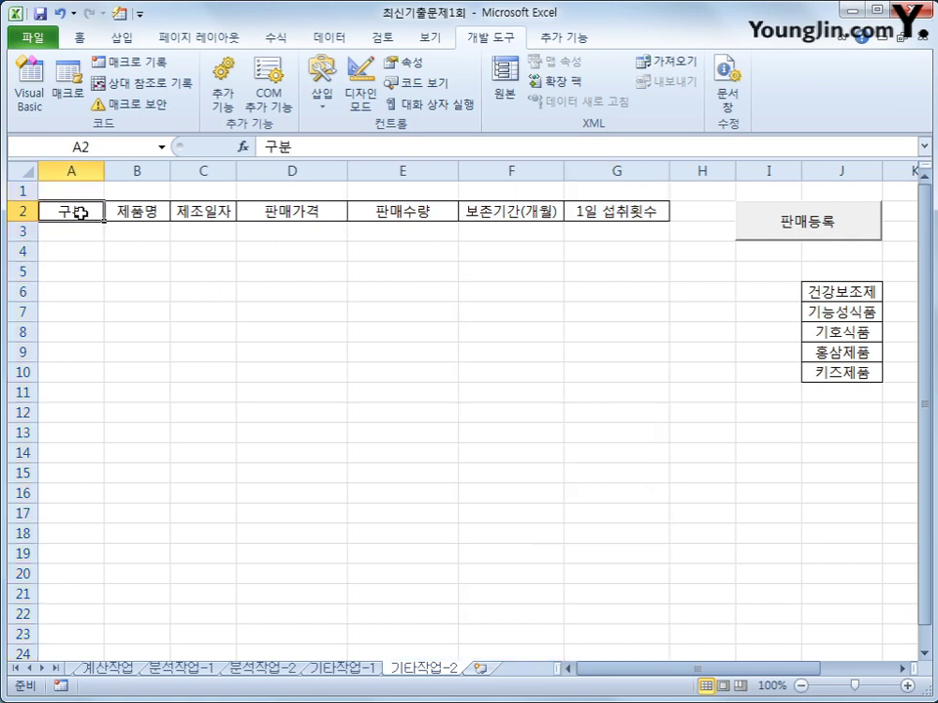
drag(71, 211, 628, 217)
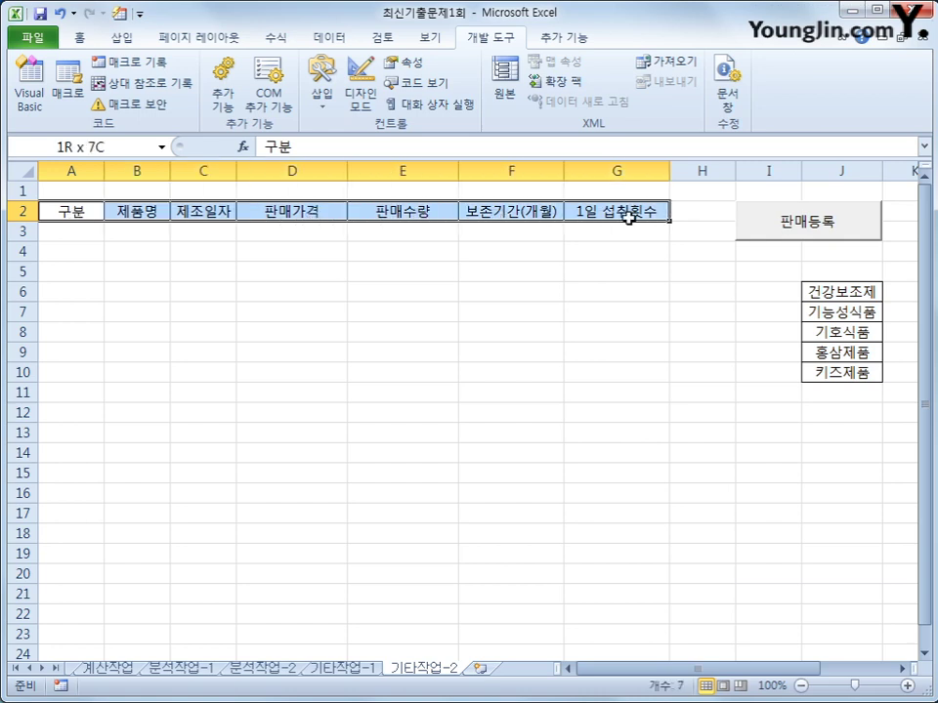
click(84, 194)
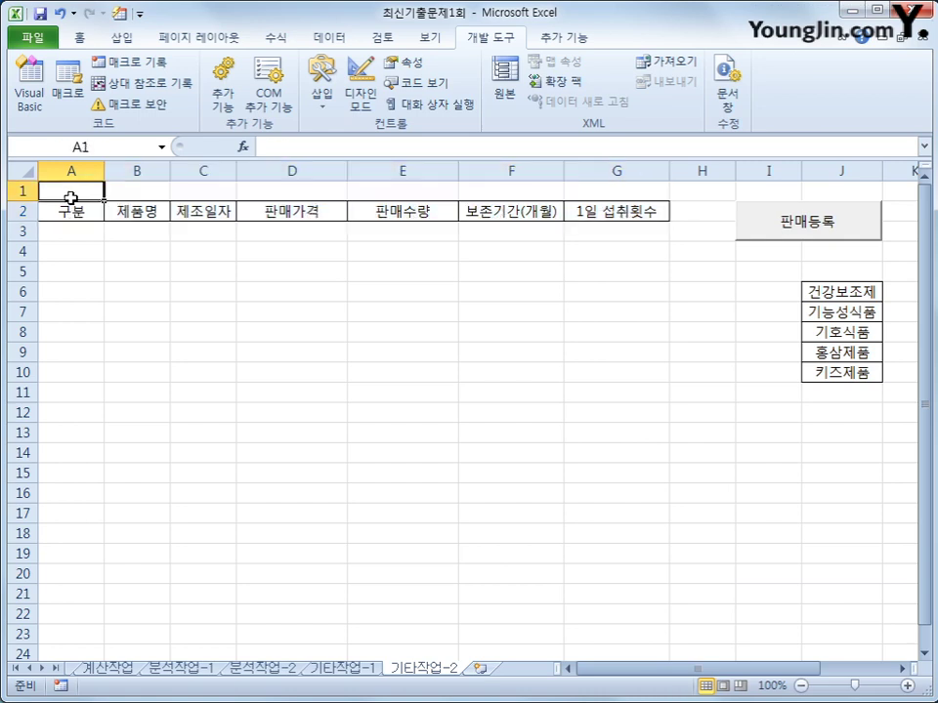
drag(61, 192, 624, 211)
click(59, 234)
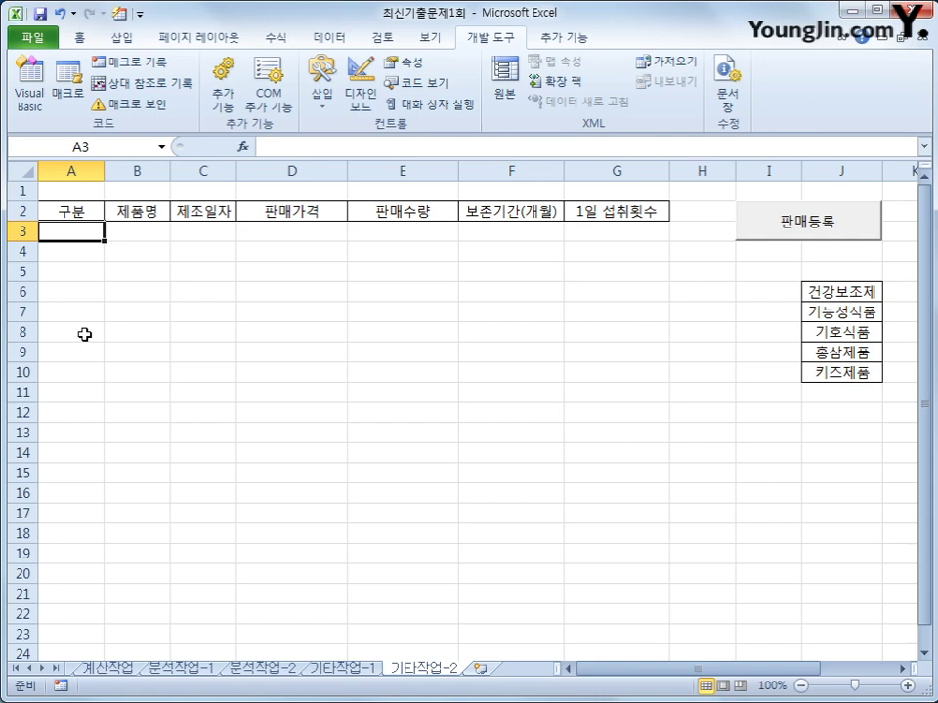
drag(69, 211, 624, 216)
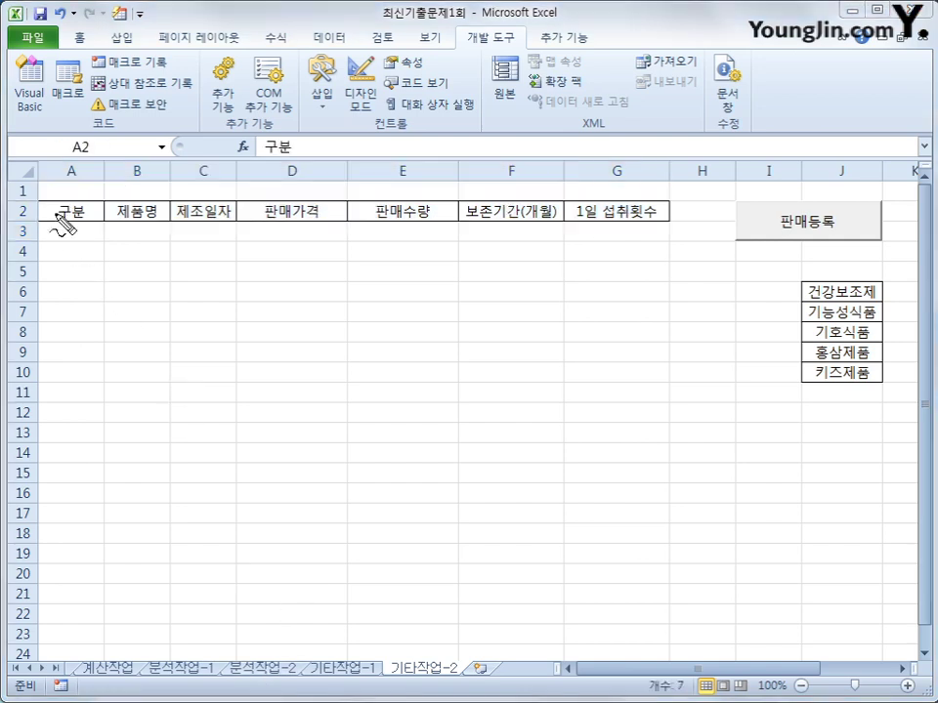
mouse_move(60, 203)
mouse_down()
mouse_move(60, 234)
mouse_move(139, 224)
mouse_move(119, 237)
mouse_up()
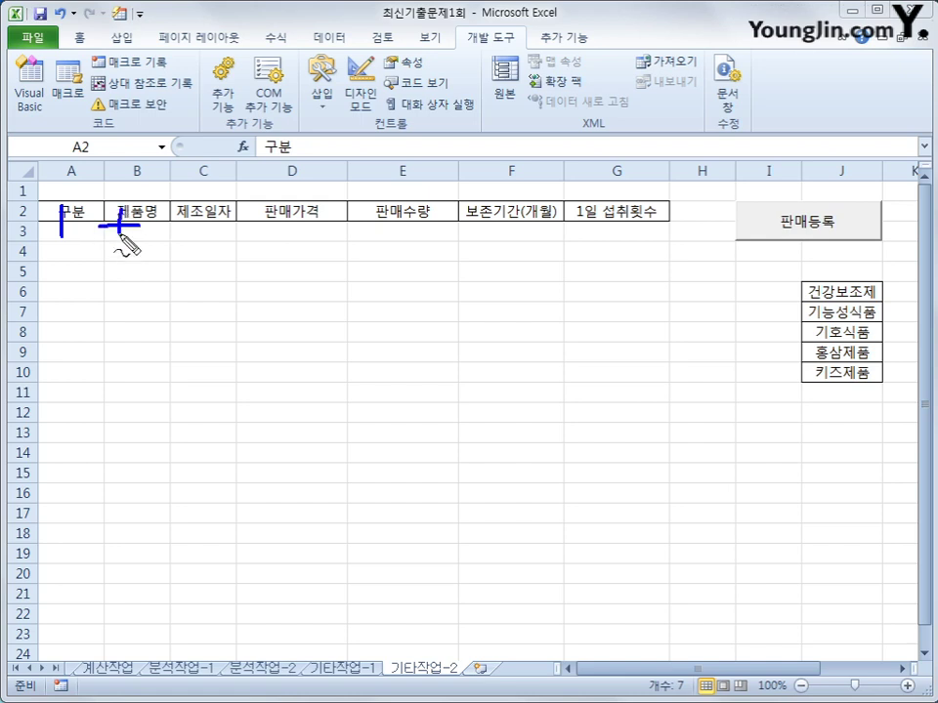
mouse_move(14, 195)
mouse_down()
mouse_move(32, 176)
mouse_move(44, 200)
mouse_up()
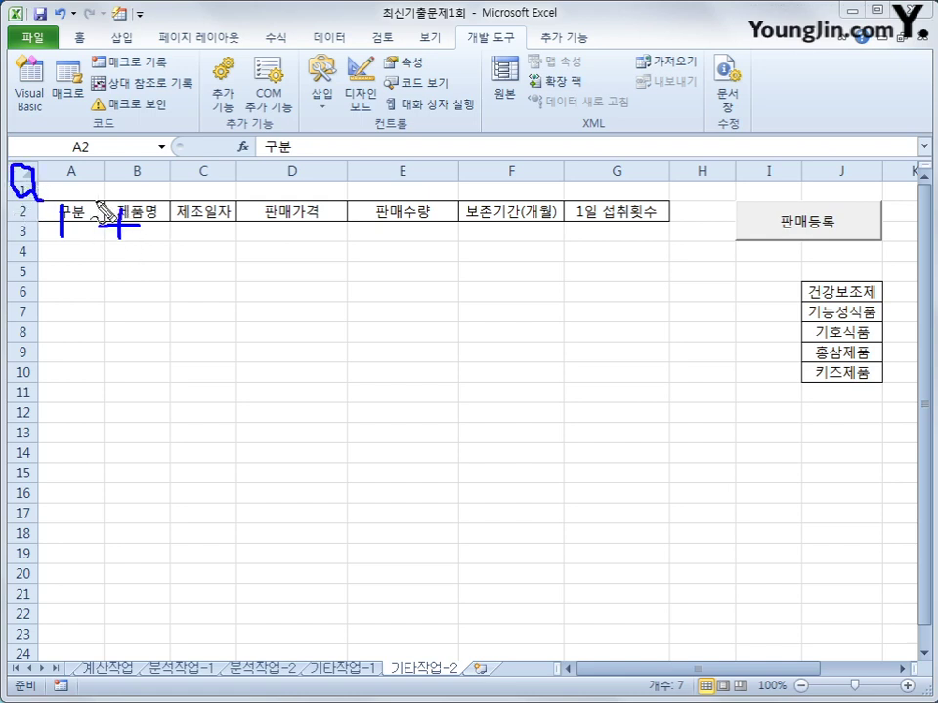
mouse_move(171, 208)
mouse_down()
mouse_move(171, 239)
mouse_move(218, 229)
mouse_move(205, 242)
mouse_move(245, 244)
mouse_up()
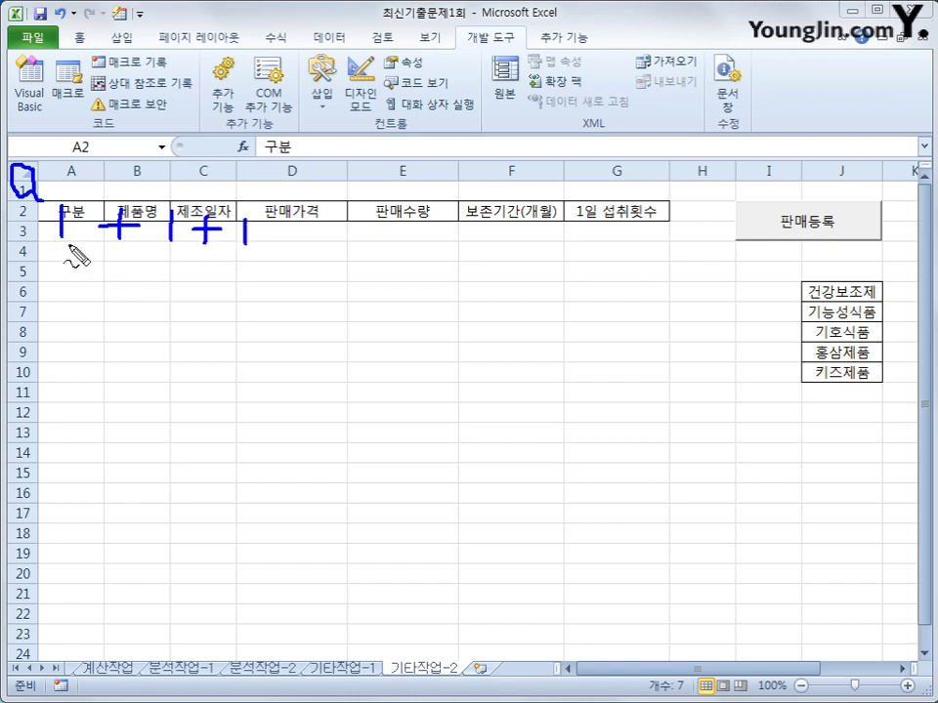
mouse_move(70, 247)
mouse_down()
mouse_move(79, 200)
mouse_move(68, 211)
mouse_move(88, 246)
mouse_move(72, 223)
mouse_move(631, 232)
mouse_move(350, 201)
mouse_move(157, 198)
mouse_move(115, 221)
mouse_move(128, 229)
mouse_up()
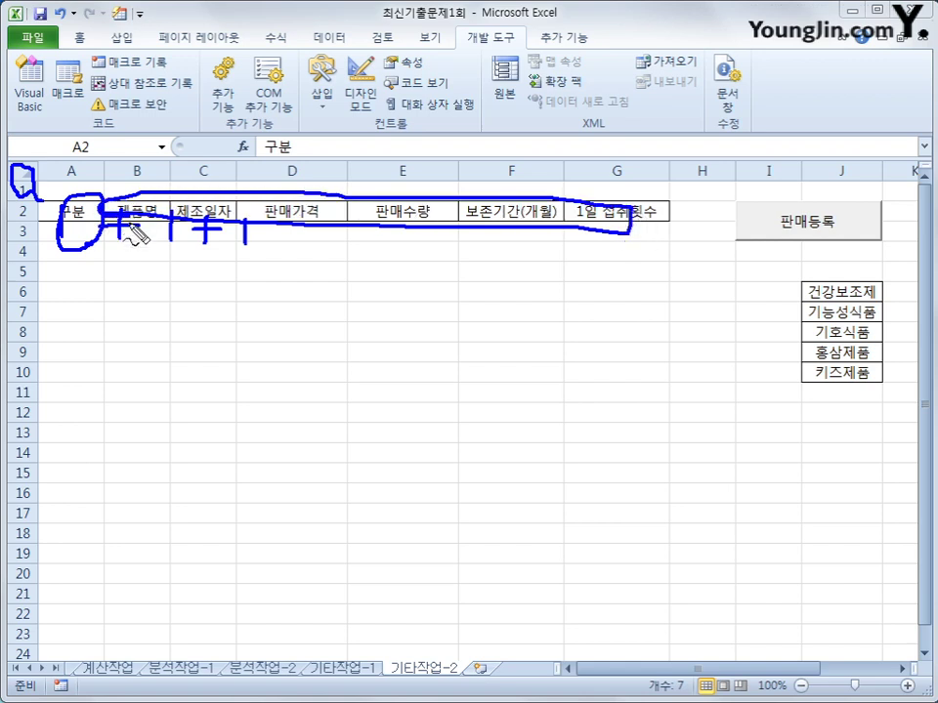
mouse_move(252, 264)
mouse_down()
mouse_move(149, 253)
mouse_move(235, 239)
mouse_move(239, 275)
mouse_up()
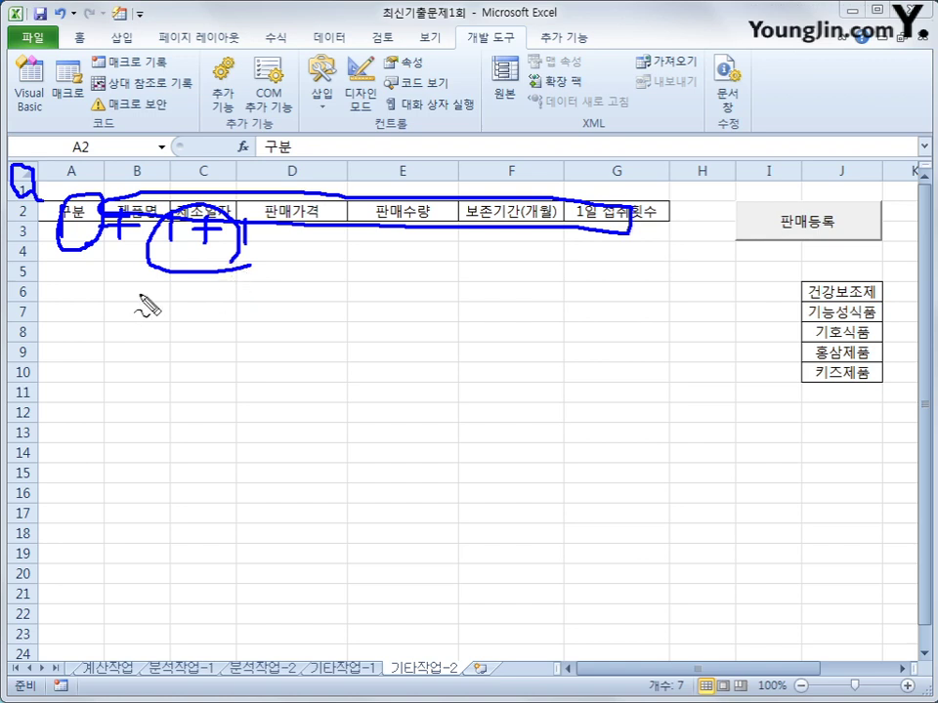
mouse_move(140, 291)
mouse_down()
mouse_move(189, 291)
mouse_move(172, 318)
mouse_move(240, 320)
mouse_up()
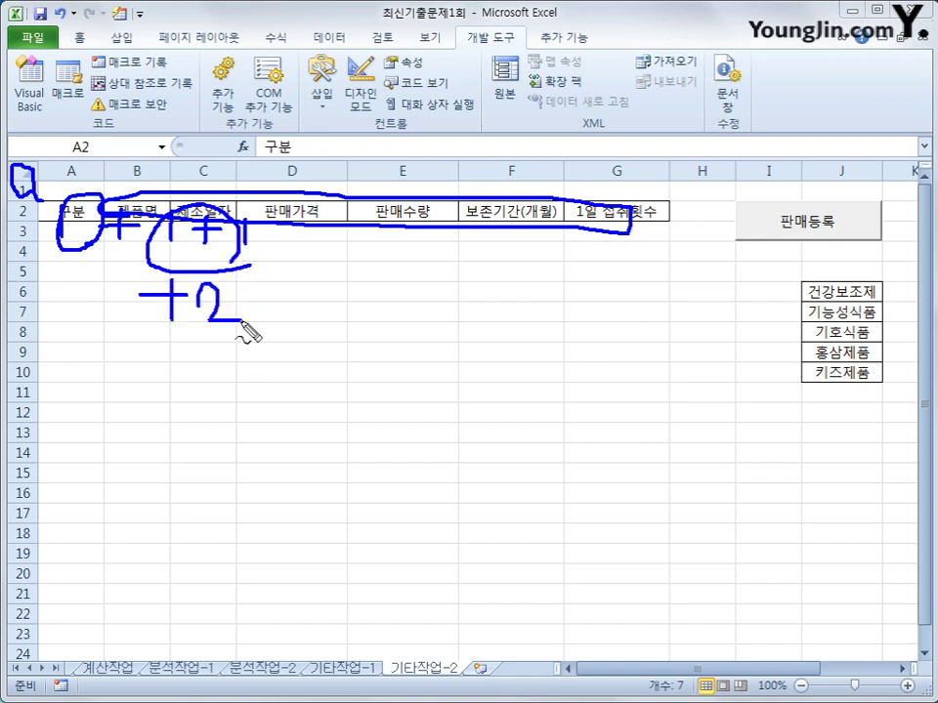
key(Escape)
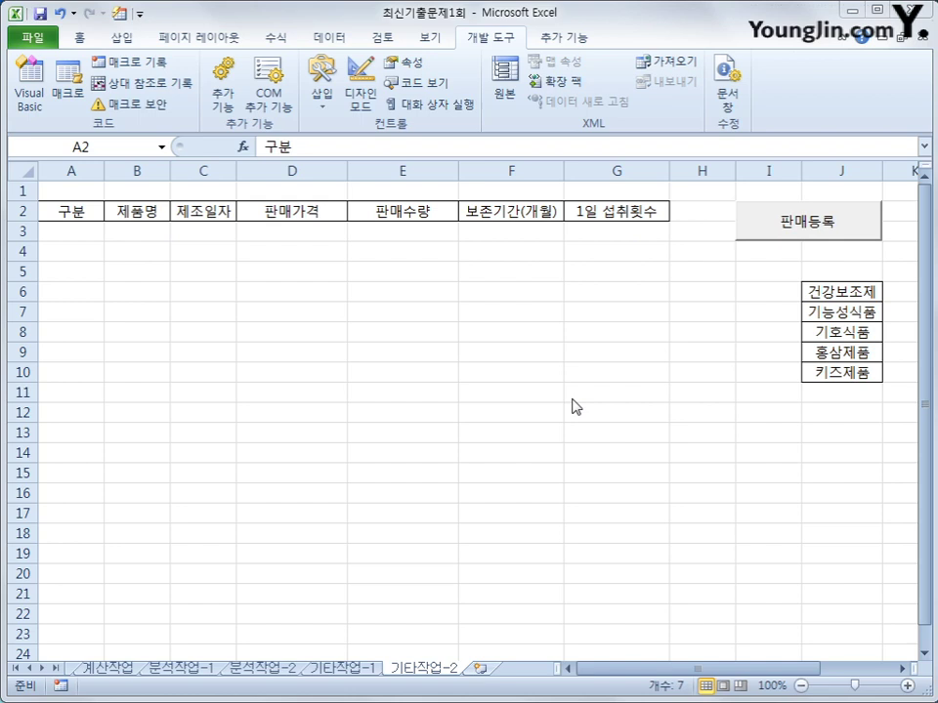
- Switch to the VBA editor and create the cmd등록_Click procedure with a blank line and an indented line inside
click(27, 103)
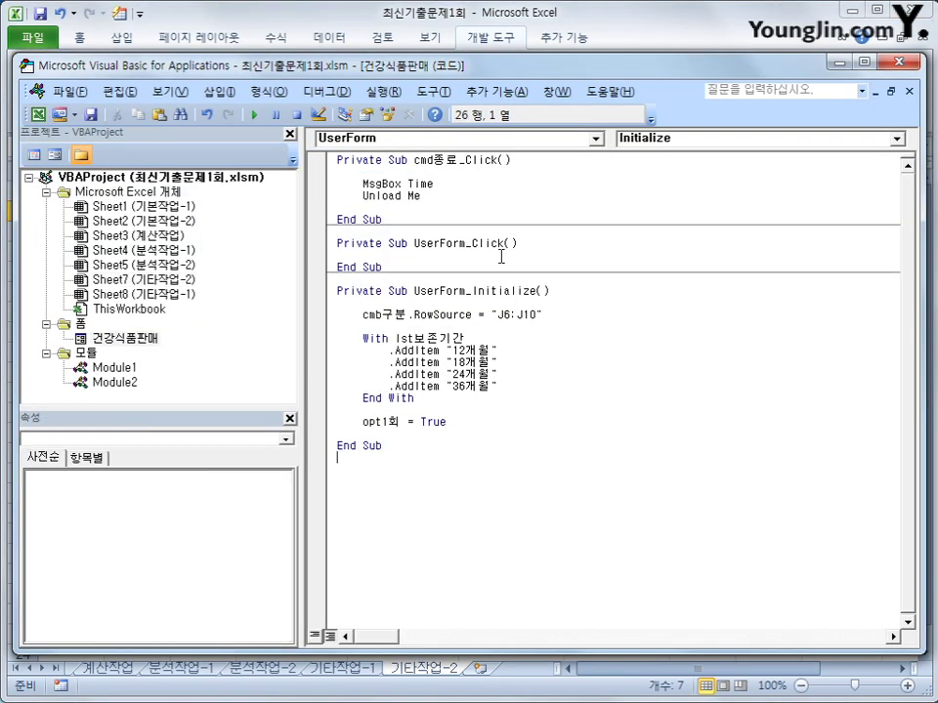
click(466, 149)
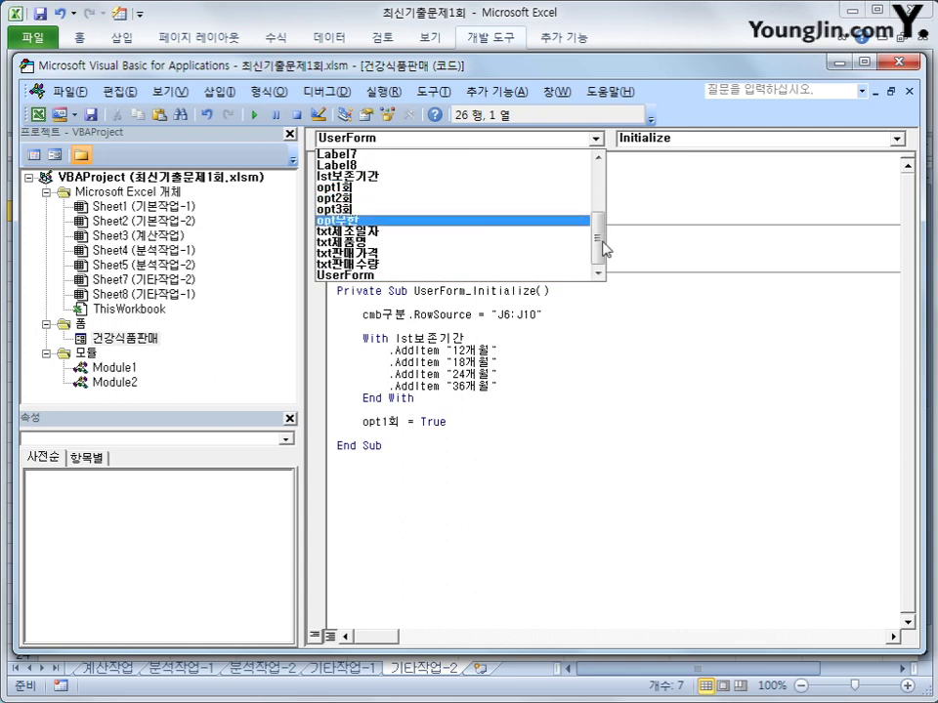
drag(603, 247, 603, 179)
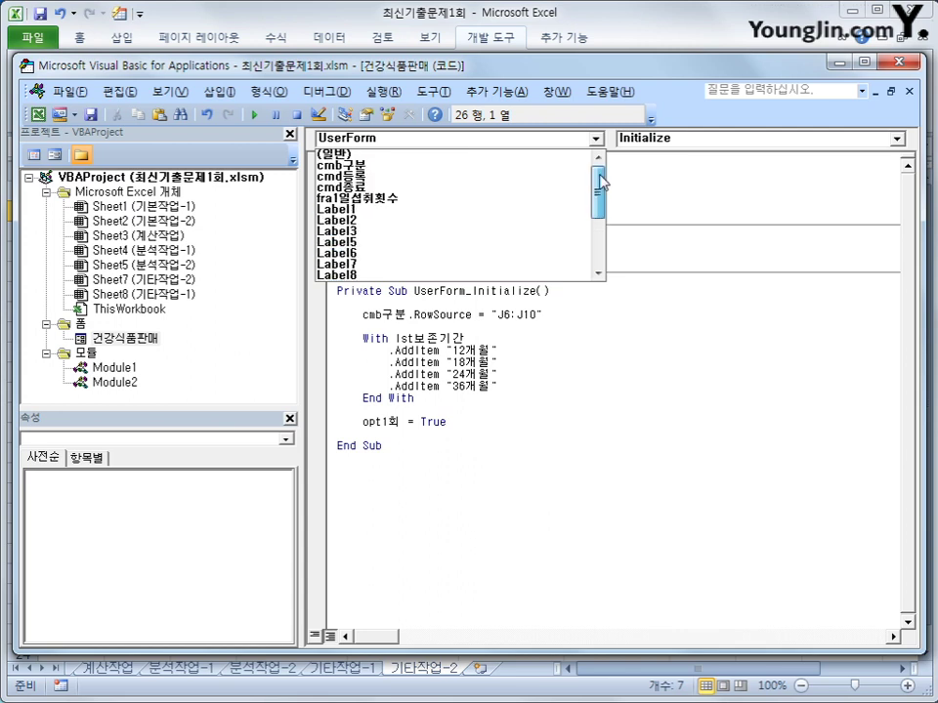
click(509, 180)
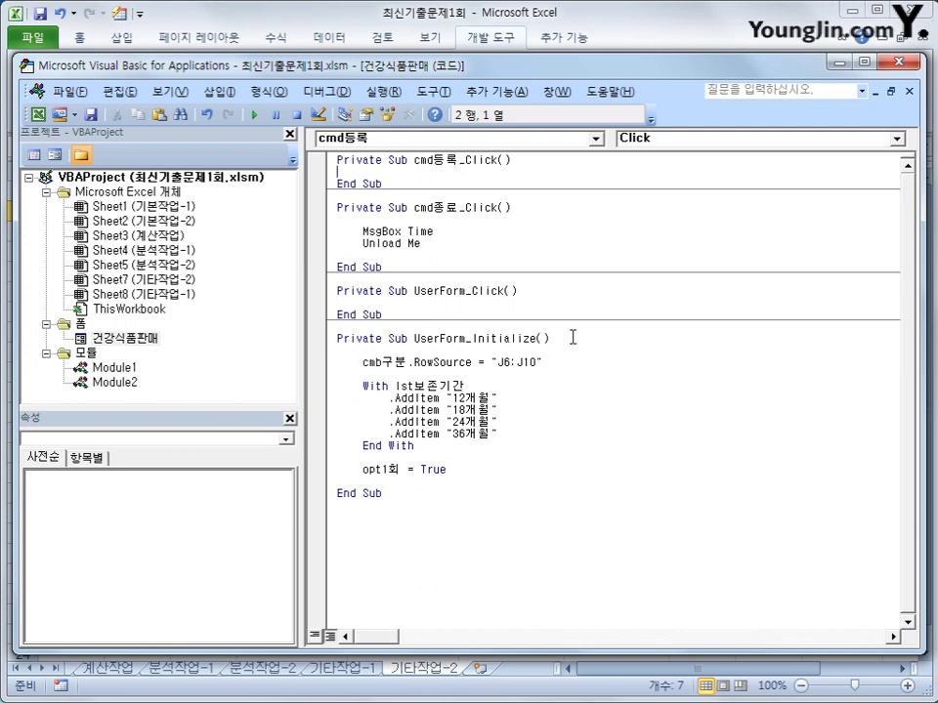
key(Return)
key(Tab)
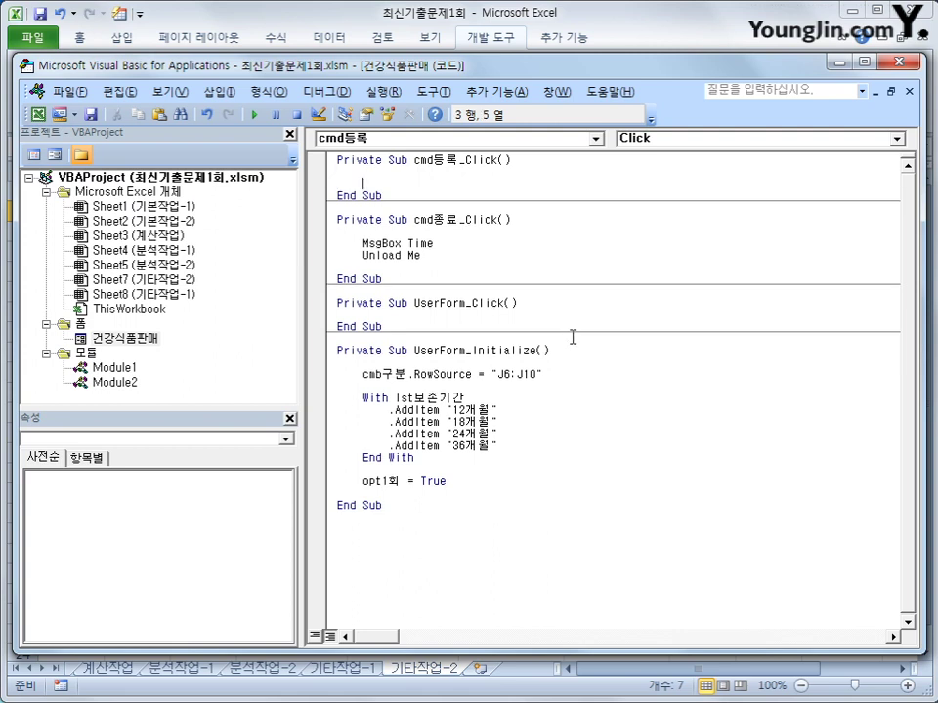
- Add the statement i = Range("A2").CurrentRegion.Rows.Count + 2 to cmd등록_Click, followed by a blank line
text(ㅑ)
key(BackSpace)
key(BackSpace)
text(i = range()
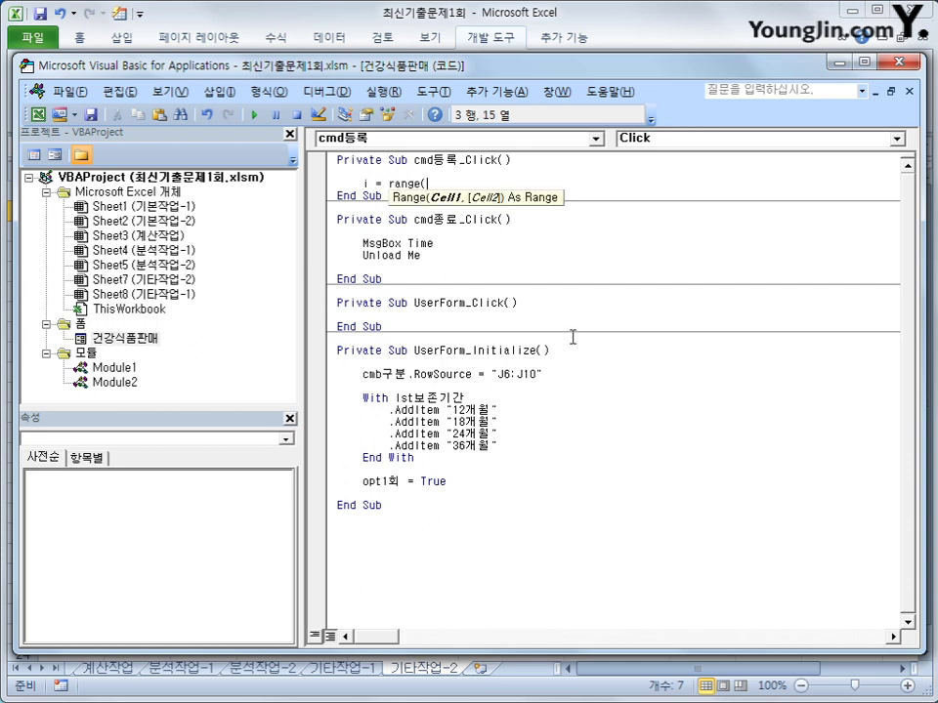
text("A2"))
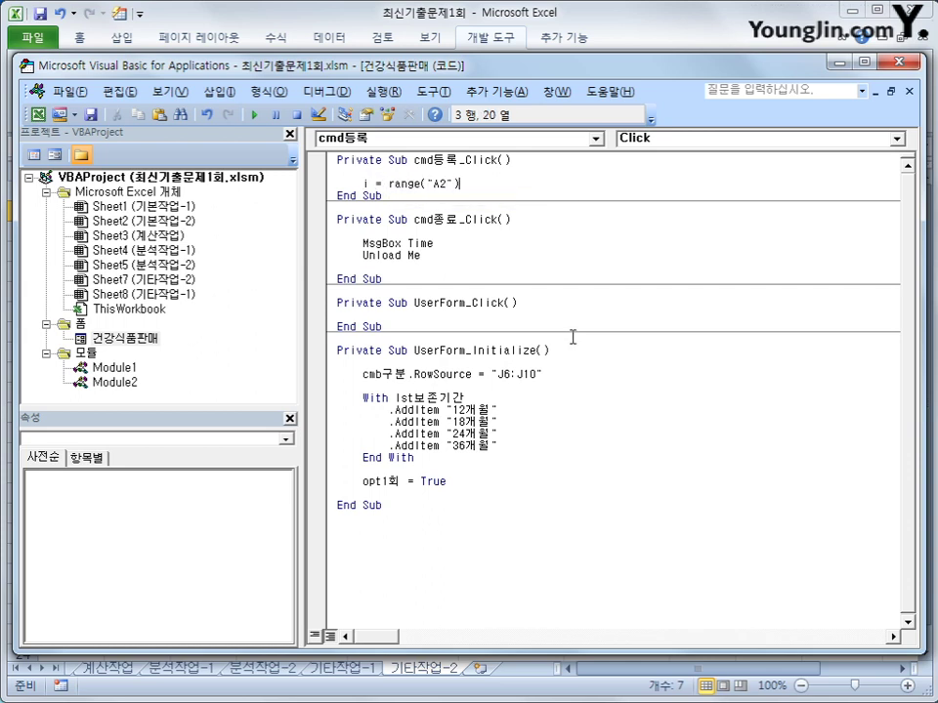
text(.cu)
key(Down)
key(Tab)
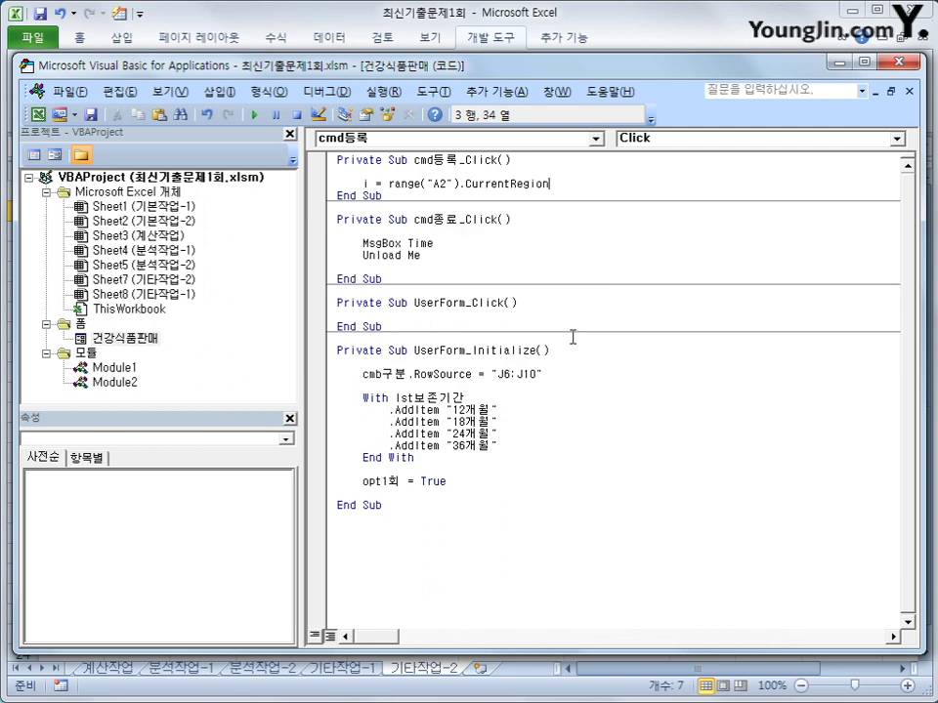
text(.Rows.co)
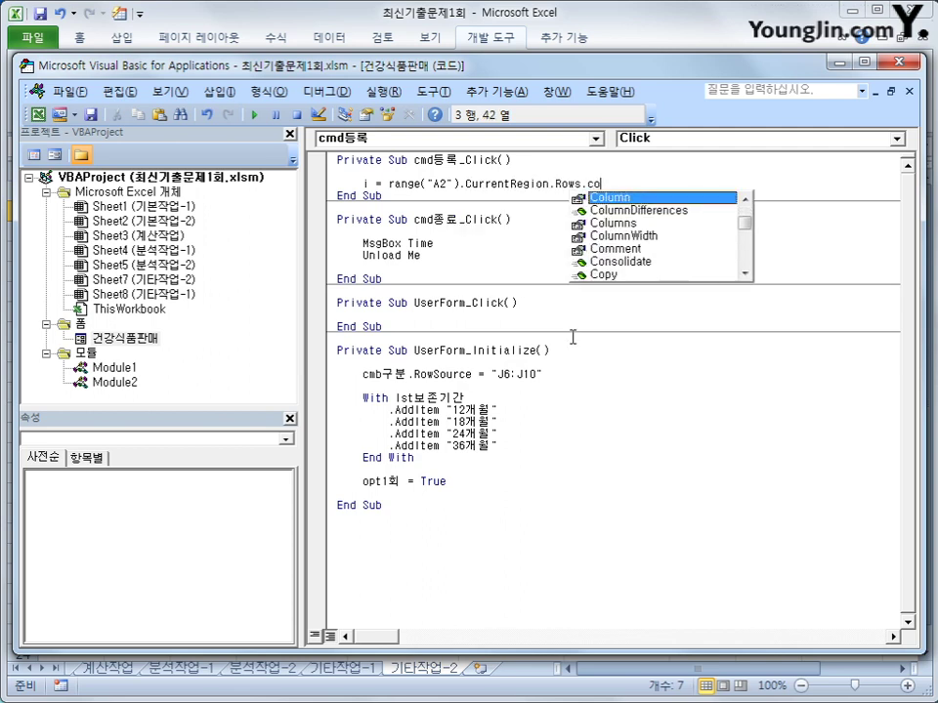
text(u)
key(Tab)
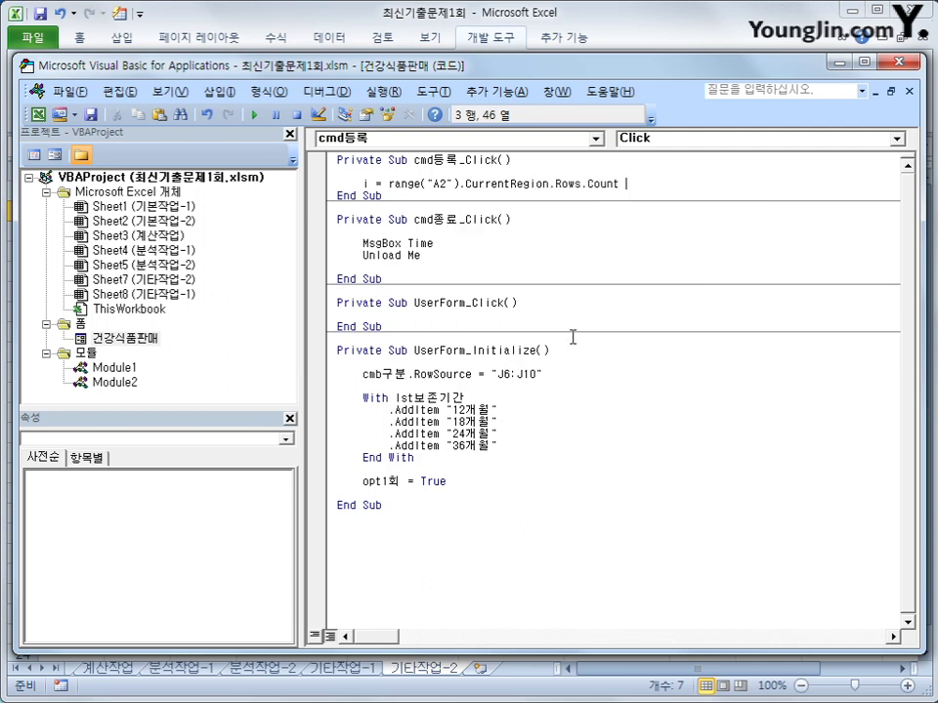
text(+ 2)
key(Return)
key(Return)
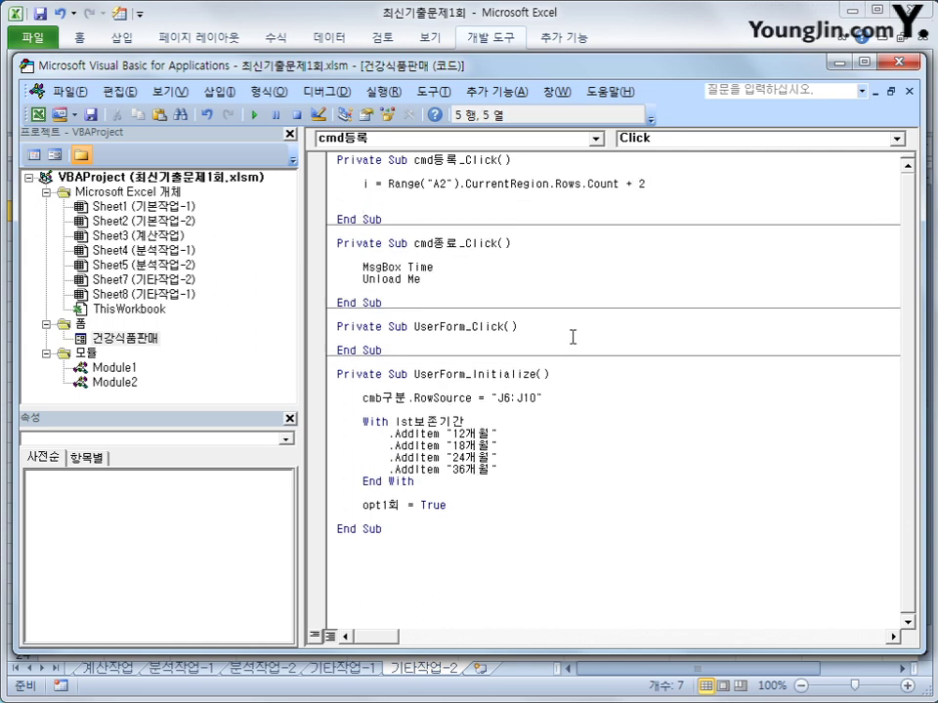
- Add the statement Cells(i, 1) = cmb구분 beneath the row calculation in cmd등록_Click
text(cells(i,2)
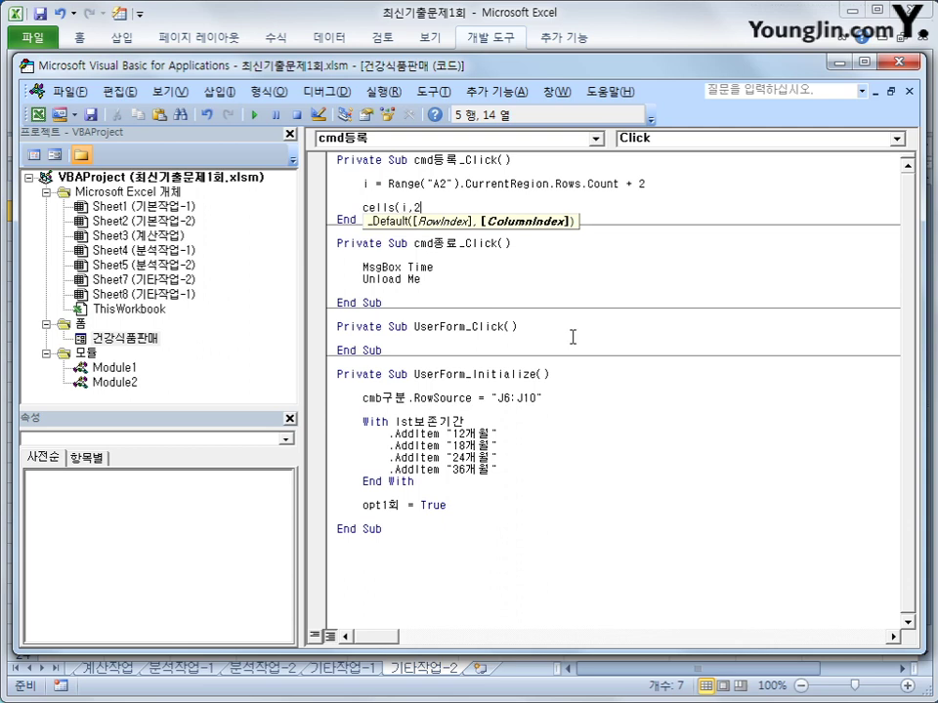
key(BackSpace)
text(1) )
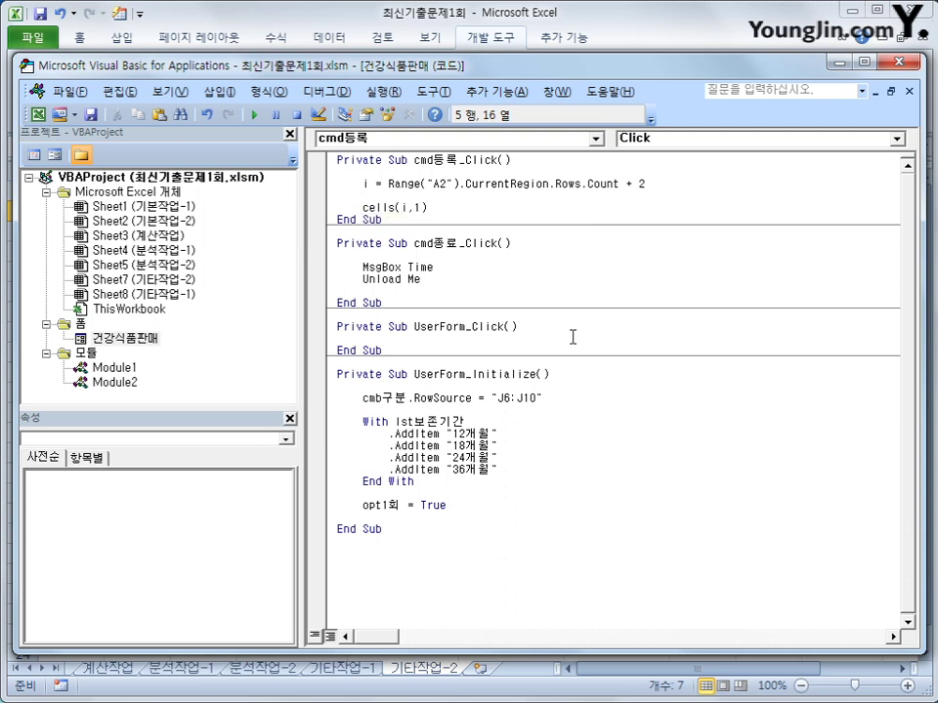
text(= cmb구분)
key(Return)
- Duplicate the Cells(i, 1) statement on the next line and change the copy to Cells(i, 2) = txt제품명
key(shift+End)
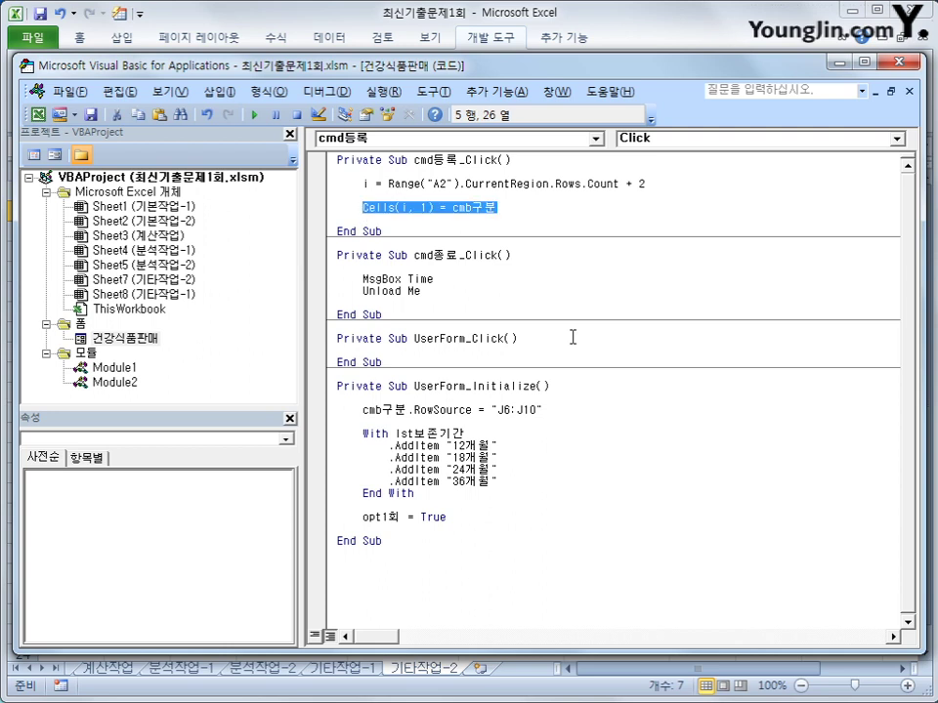
key(ctrl+c)
key(Down)
key(ctrl+v)
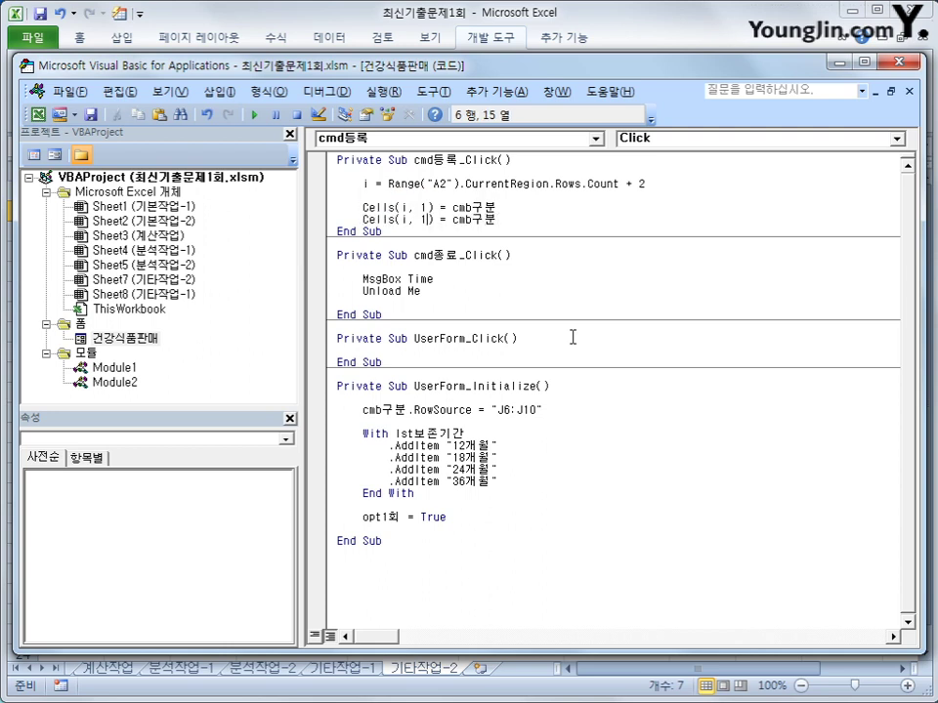
key(BackSpace)
text(2)
key(shift+Left)
key(shift+Left)
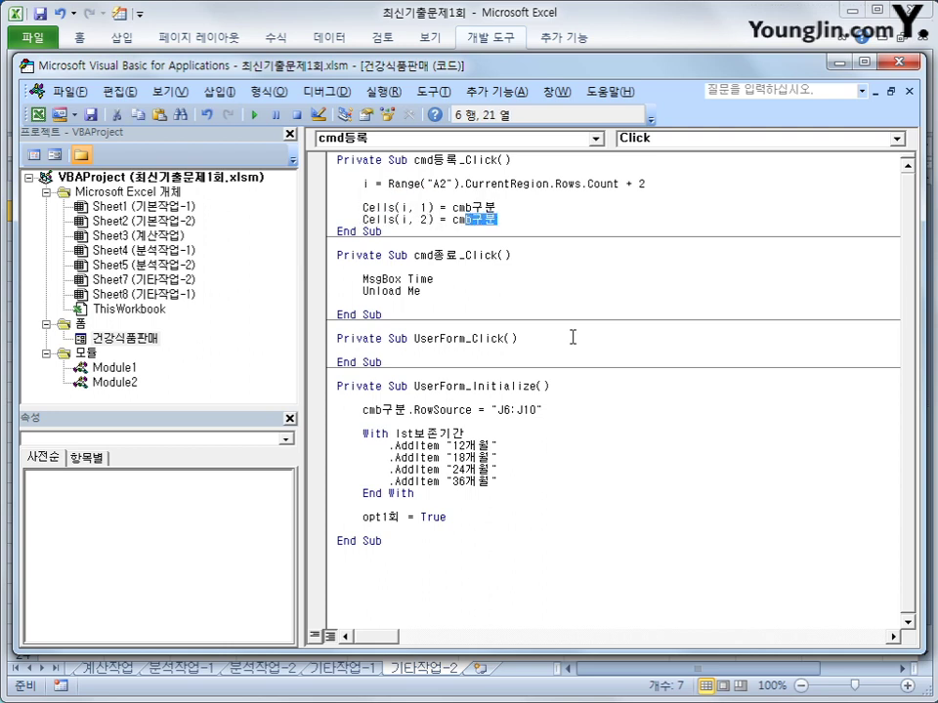
key(shift+Left)
key(shift+Left)
text(tx)
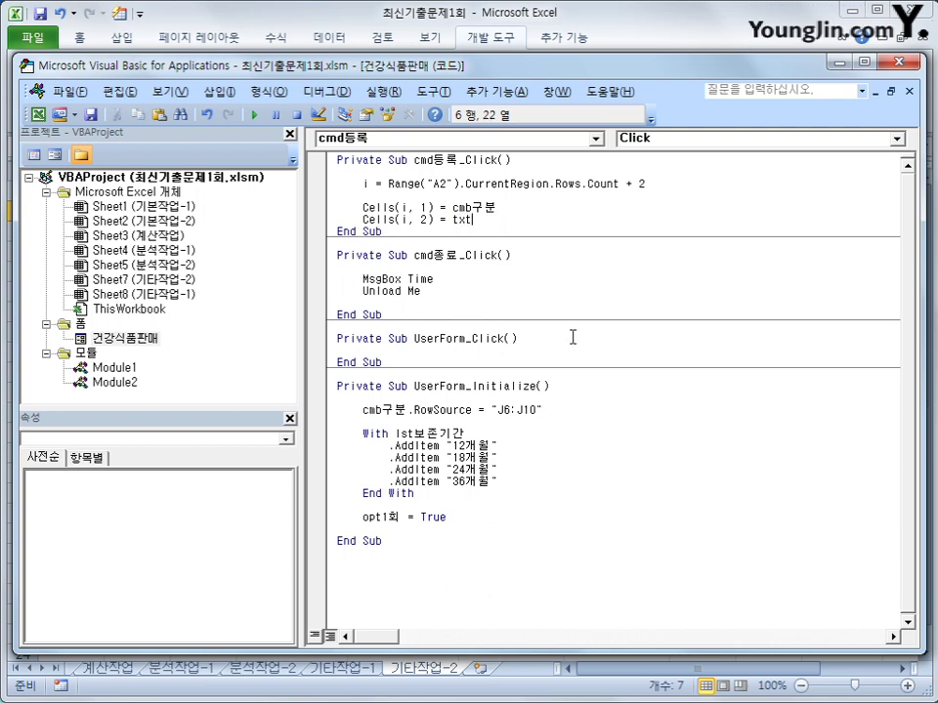
text(t제품명)
key(ctrl+v)
key(shift+Left)
key(shift+Left)
key(shift+Left)
key(shift+Left)
key(shift+Left)
key(shift+Left)
key(shift+Left)
key(shift+Left)
key(shift+Left)
key(shift+Left)
key(shift+Left)
key(shift+Left)
key(shift+Left)
key(shift+Left)
key(shift+Left)
key(shift+Left)
key(shift+Left)
key(shift+Left)
key(shift+Left)
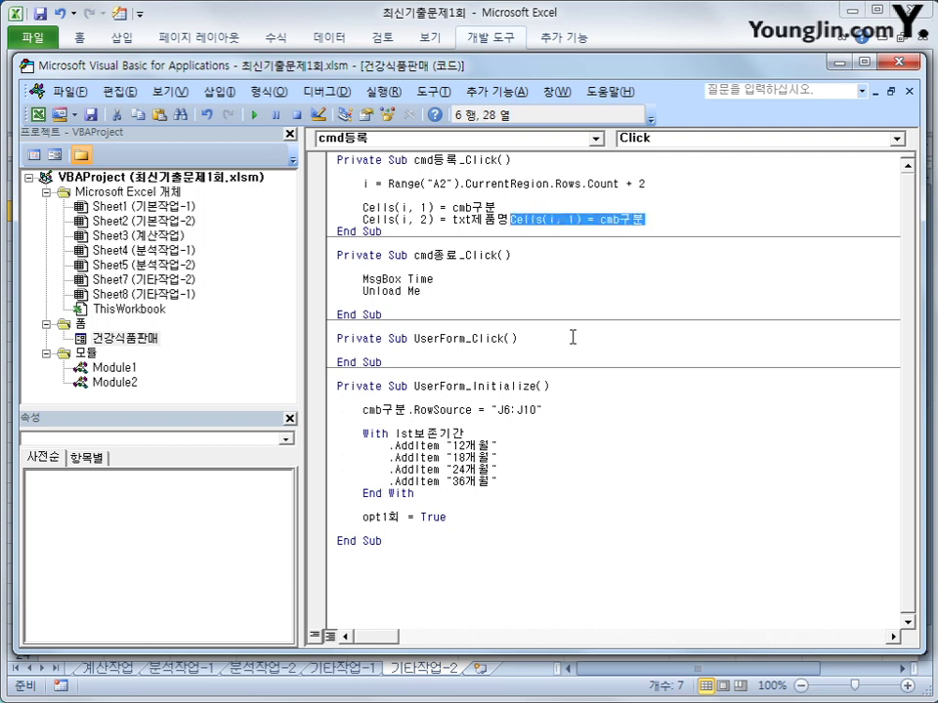
key(Delete)
- Remove the leftover text after txt제품명 and duplicate the Cells(i, 2) statement on the next line of cmd등록_Click
key(shift+Left)
key(shift+Left)
key(shift+Left)
key(shift+Left)
key(shift+Left)
key(shift+Left)
key(shift+Left)
key(shift+Left)
key(shift+Left)
key(shift+Left)
key(shift+Left)
key(shift+Left)
key(shift+Left)
key(shift+Left)
key(shift+Left)
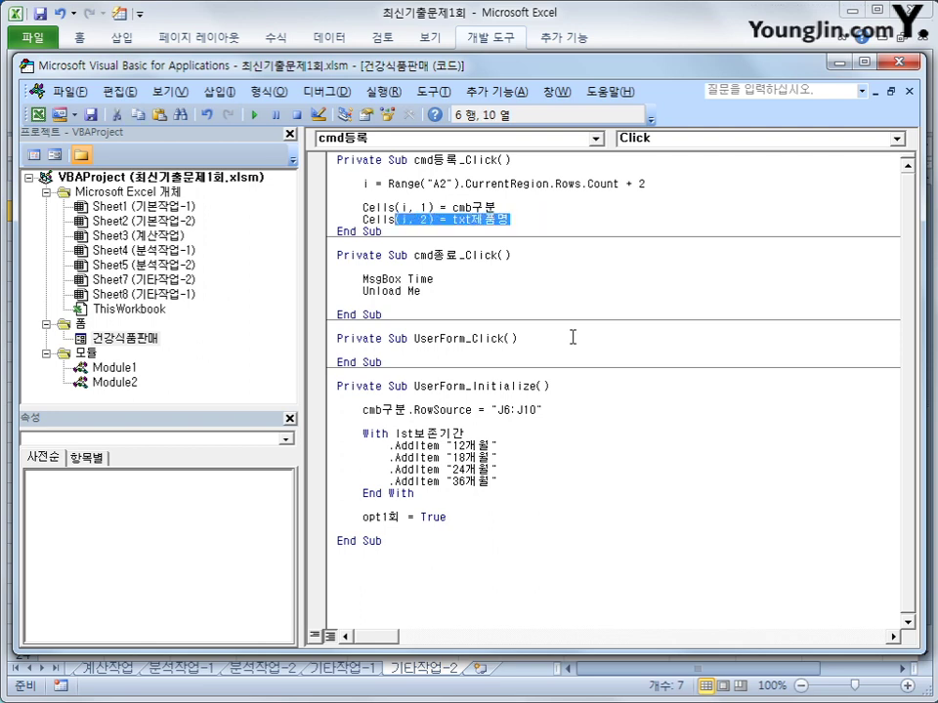
key(shift+Left)
key(shift+Left)
key(shift+Left)
key(shift+Left)
key(shift+Left)
key(ctrl+c)
key(End)
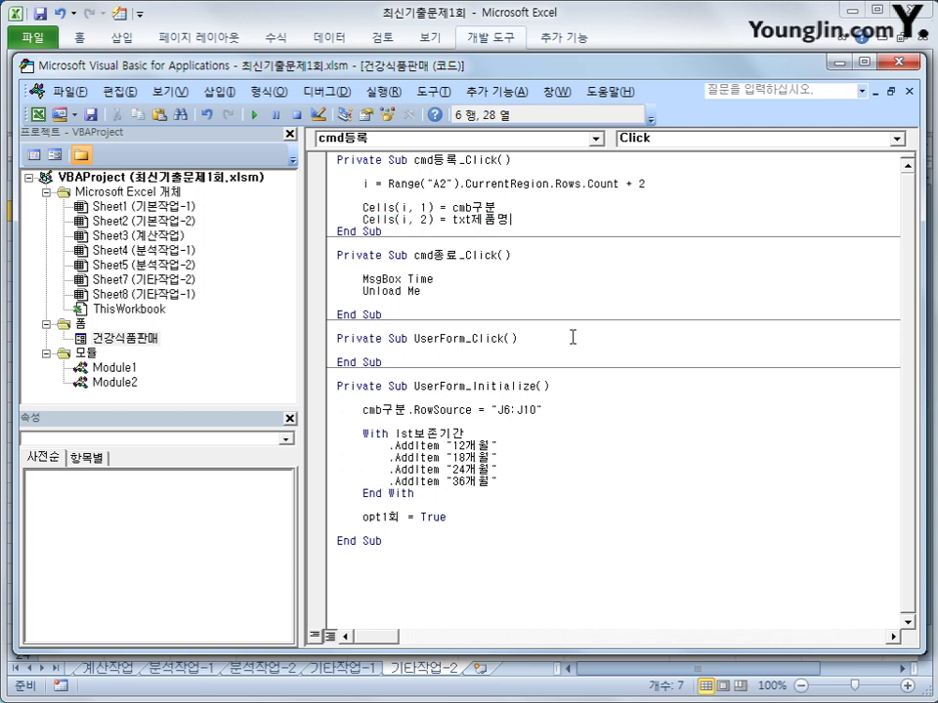
key(Return)
key(ctrl+v)
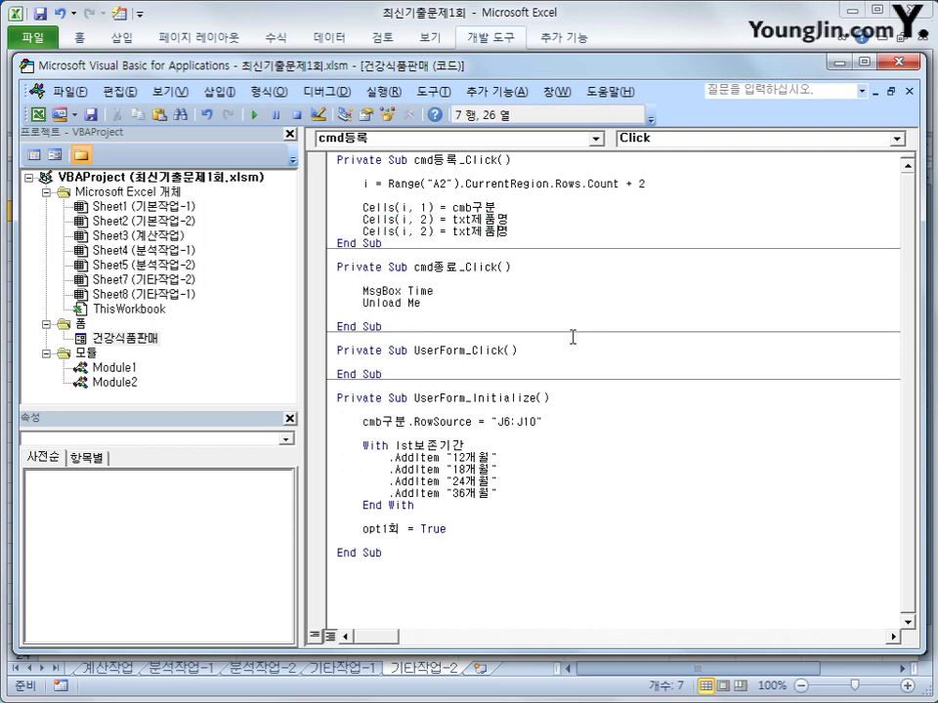
- Change the duplicated statement to Cells(i, 3) = txt제조일자 and start a new line beneath it
text(3)
key(Right)
key(shift+End)
text(wp)
key(BackSpace)
key(BackSpace)
text(제조일자)
key(Return)
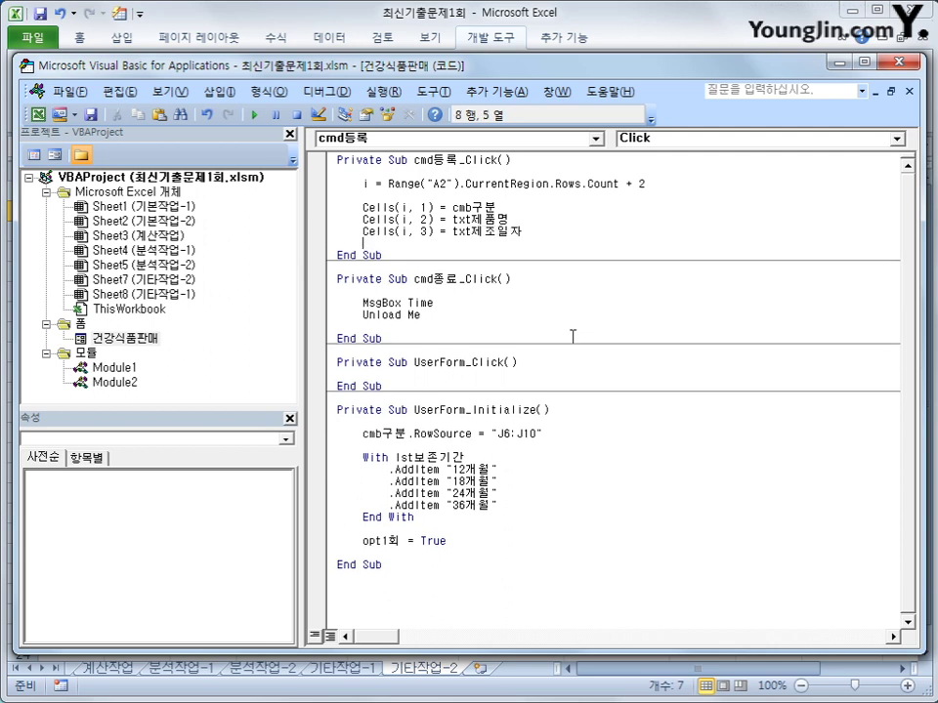
- Insert another copy of the Cells(i, 2) statement and change it to Cells(i, 4) = txt판매가격
key(ctrl+v)
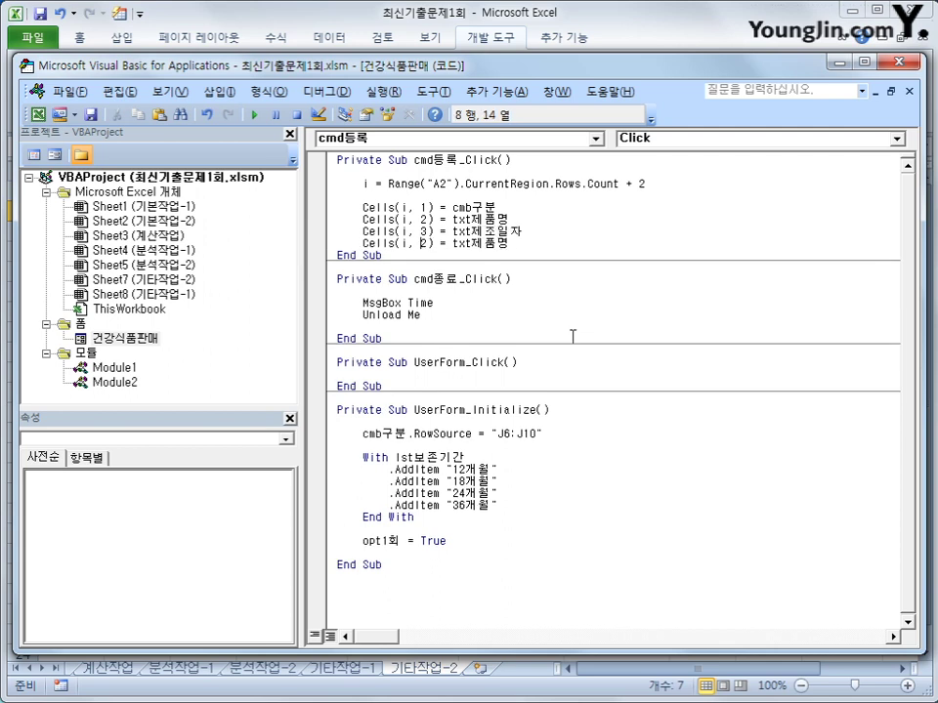
key(Delete)
text(4)
key(Right)
key(Right)
key(Right)
key(Right)
key(End)
key(shift+Left)
key(shift+Left)
key(shift+Left)
text(판매가격)
key(Return)
- Add one more copy of the Cells statement under the 판매가격 line and change it to Cells(i, 5) = txt판매수량
key(ctrl+v)
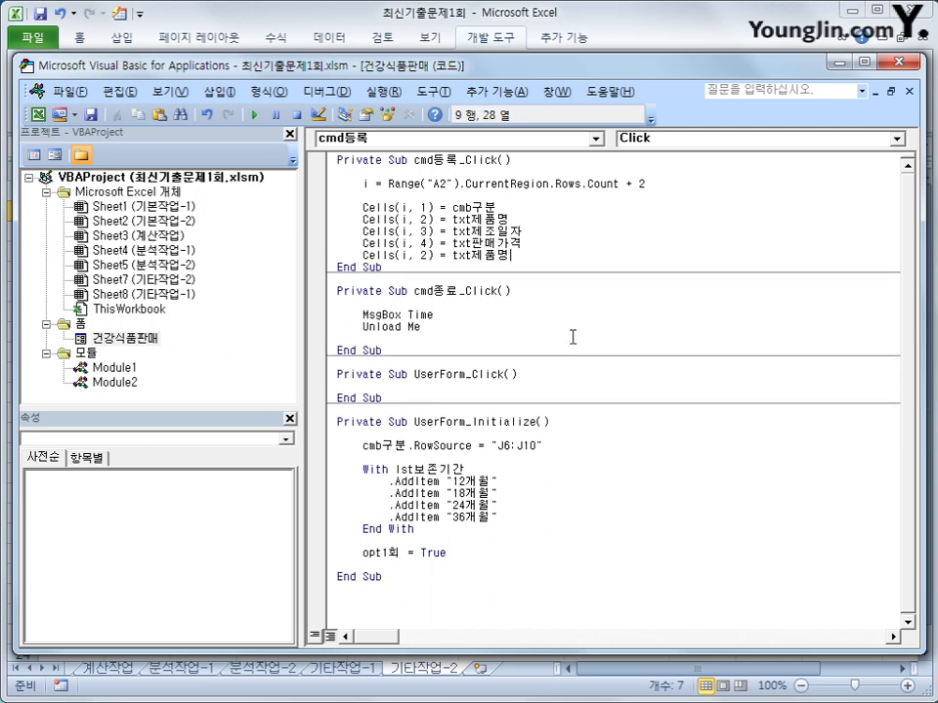
key(Left)
key(Left)
key(Left)
key(Left)
key(Left)
key(Left)
key(Left)
key(Left)
key(Left)
key(Left)
key(BackSpace)
text(5)
key(End)
key(BackSpace)
key(BackSpace)
key(BackSpace)
text(판매수량)
key(Return)
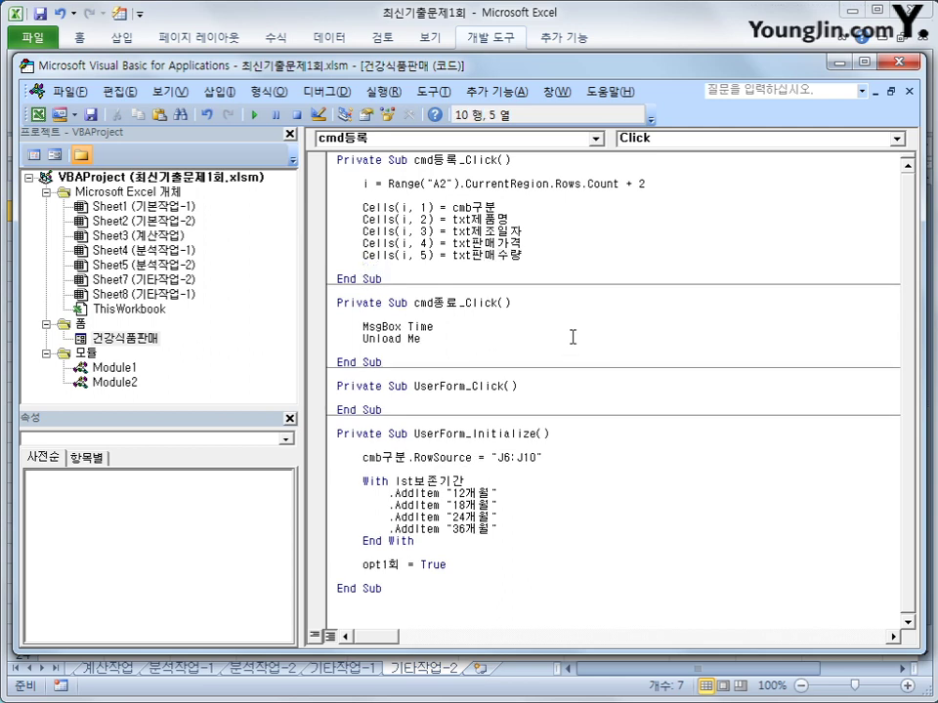
- Paste the Cells statement under the 판매수량 line, change it to Cells(i, 6) = lst보존기간, and leave a blank line beneath
key(ctrl+v)
key(Left)
key(Left)
key(Left)
key(Left)
key(Left)
key(Left)
key(Left)
key(Left)
key(Left)
key(Left)
key(Left)
key(Left)
key(Left)
key(Left)
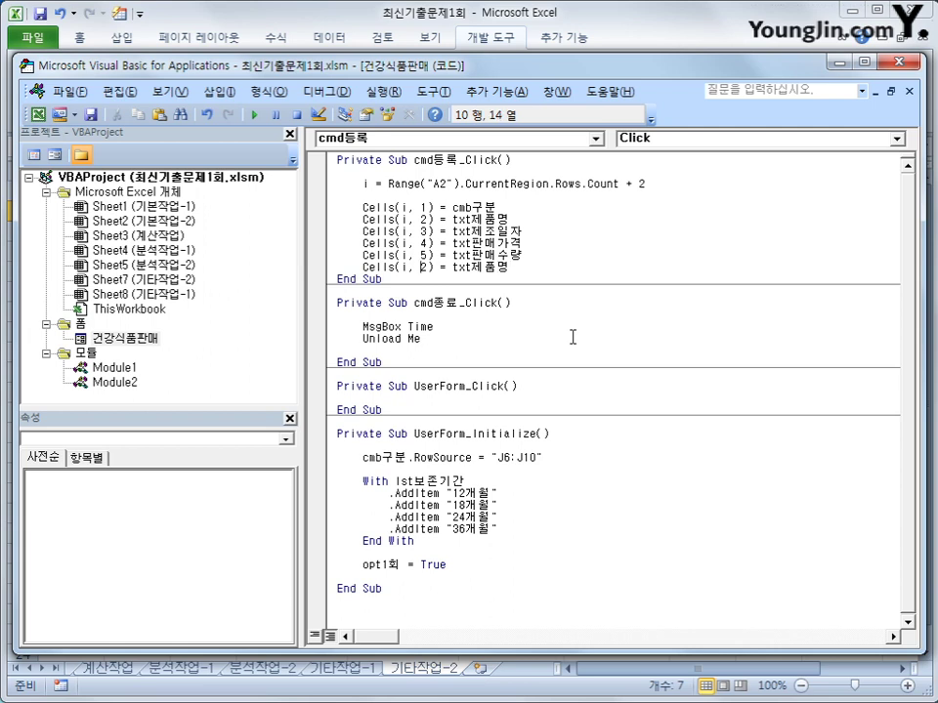
key(Delete)
text(6)
key(Right)
key(Right)
key(Right)
key(Right)
text(lst보존)
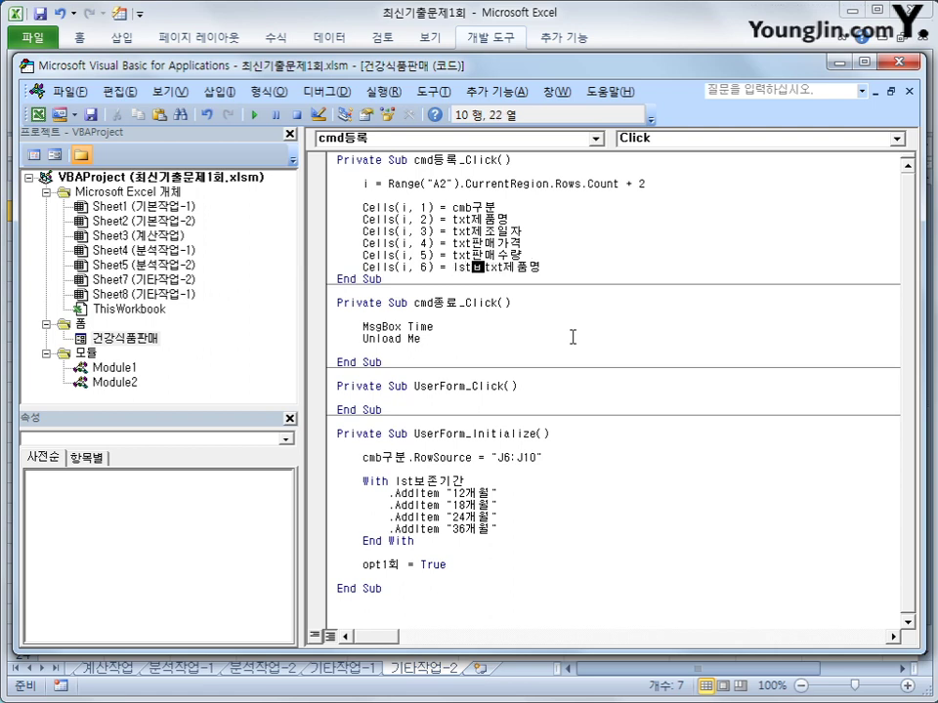
text(기간)
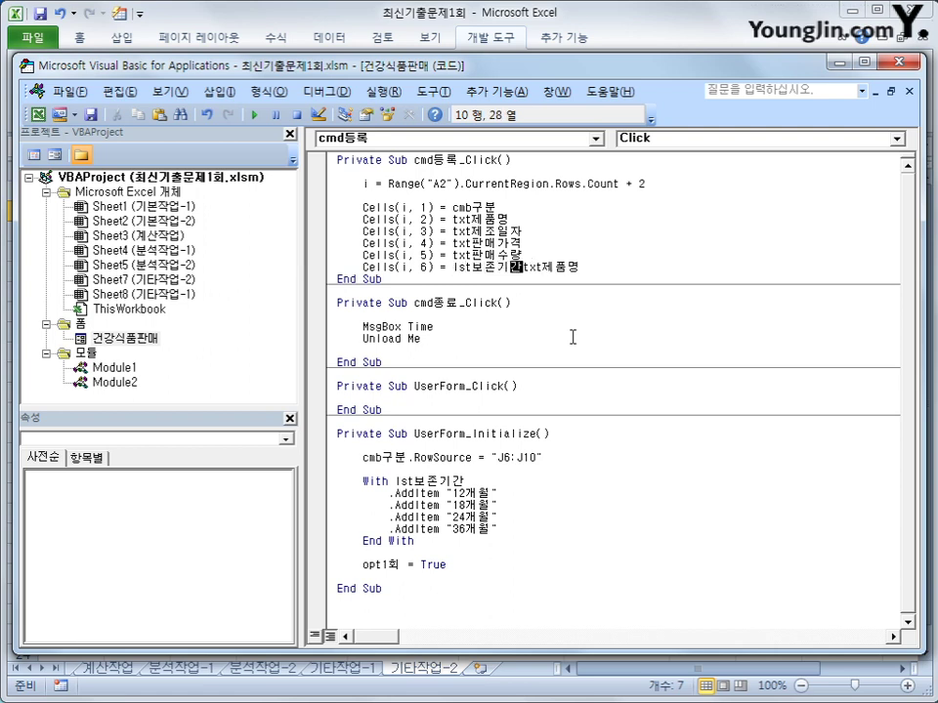
key(Delete)
key(Delete)
key(Delete)
key(Delete)
key(Delete)
key(Delete)
key(Return)
key(Return)
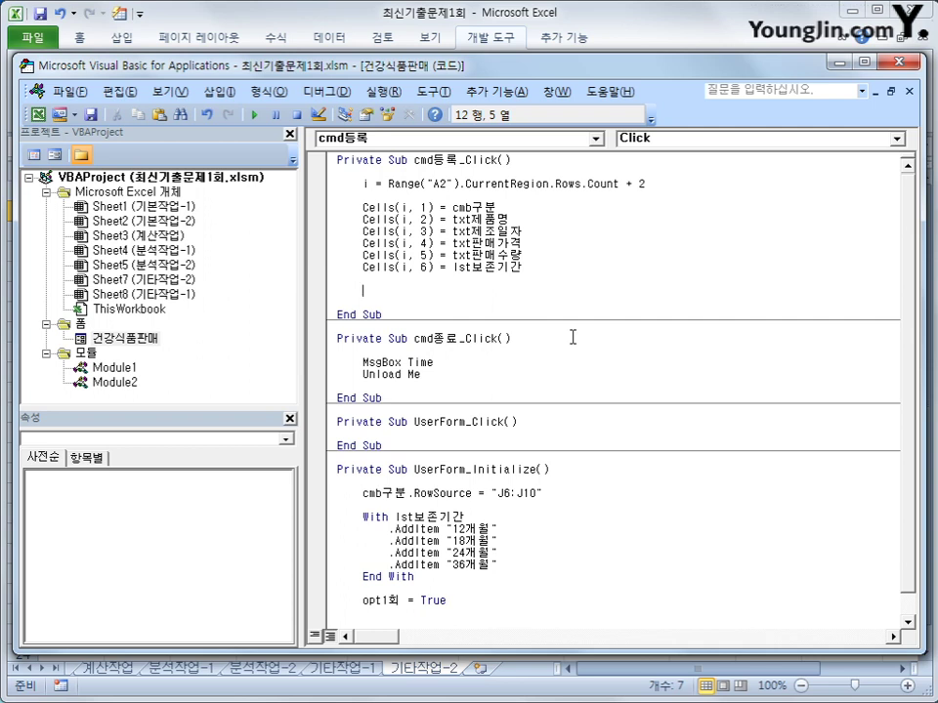
- Add the condition line If opt1회 = True Then below the Cells statements in cmd등록_Click
text(ㅌ)
key(BackSpace)
text(if )
text(opt1ghl)
key(BackSpace)
key(BackSpace)
key(BackSpace)
key(BackSpace)
text(회 =ture)
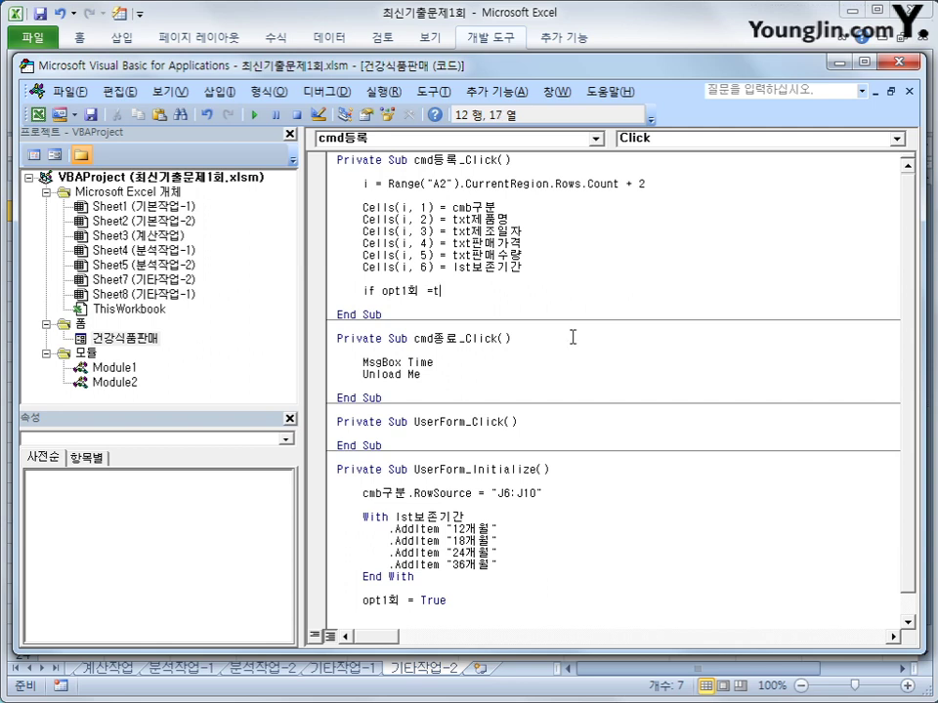
key(BackSpace)
key(BackSpace)
key(BackSpace)
text(rue then)
key(Return)
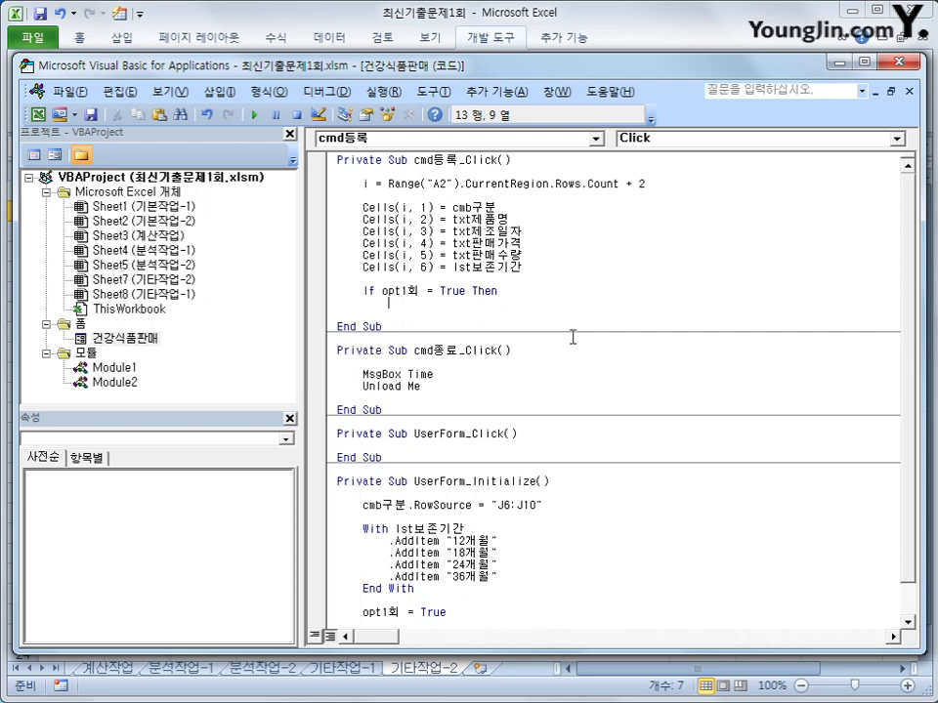
- Paste the copied Cells statement inside the If block and change its column index to 7
text(ㅊ디ㅣ)
key(BackSpace)
key(BackSpace)
key(BackSpace)
key(ctrl+v)
key(Left)
key(Left)
key(Left)
key(Left)
key(Left)
key(Left)
key(Left)
key(Left)
key(Left)
key(Left)
key(Left)
key(Left)
key(Left)
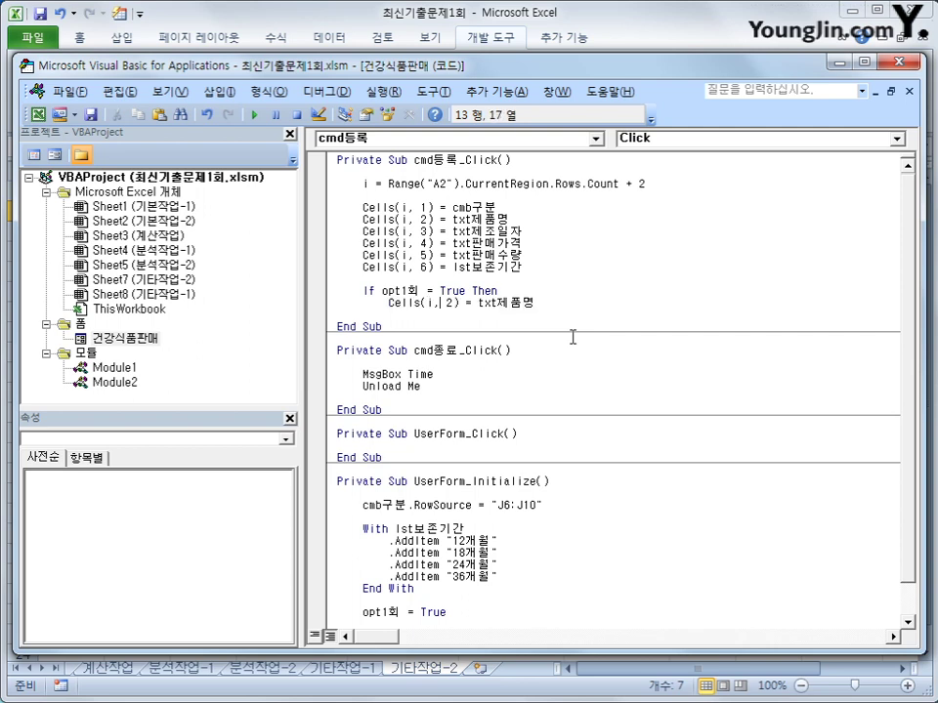
key(Right)
text(7)
key(Delete)
- Replace the assigned value of the Cells(i, 7) statement with opt1회.Caption
key(Right)
key(Right)
key(Right)
key(Right)
key(shift+End)
text(ㅐ)
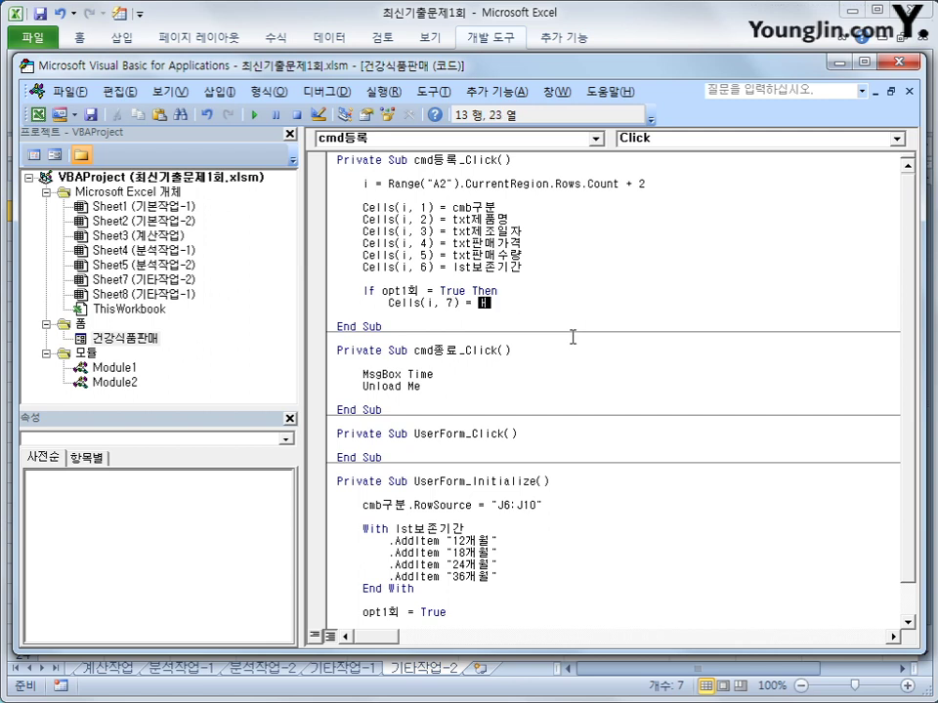
key(BackSpace)
key(Hangul)
text(opt1)
text(ghl)
key(BackSpace)
key(BackSpace)
key(BackSpace)
key(Hangul)
text(회.)
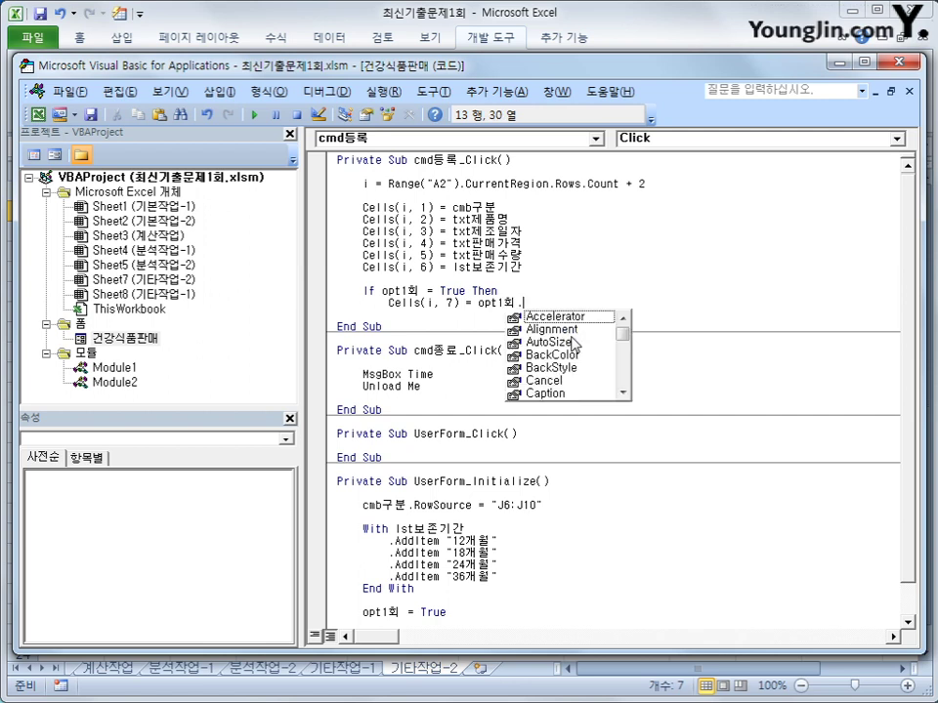
text(ca)
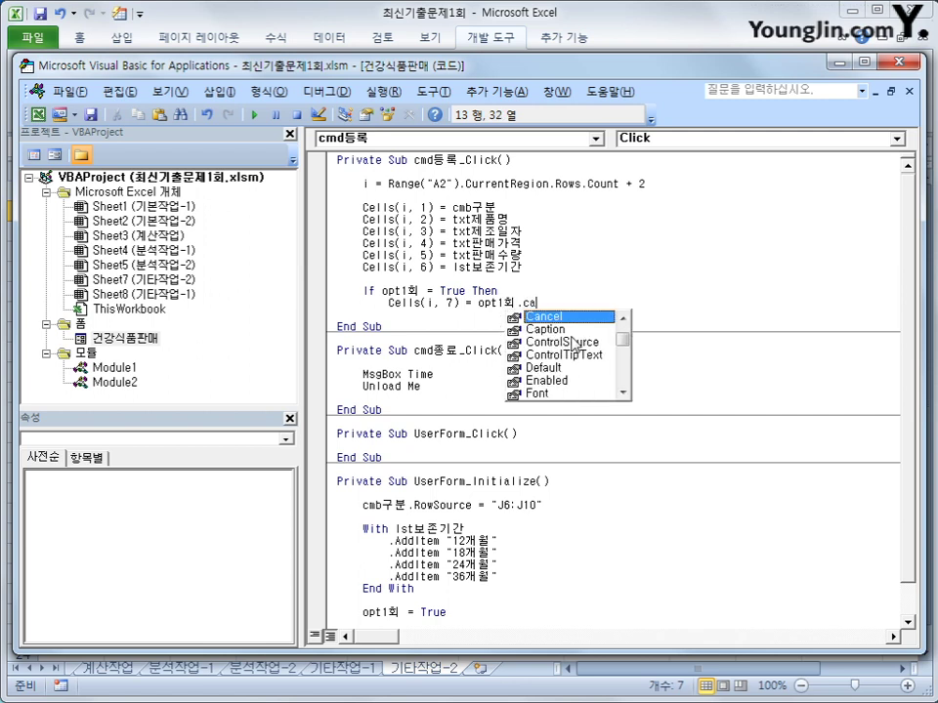
key(Tab)
- Duplicate the If opt1회 condition and its Cells(i, 7) statement directly beneath, aligned with the original block
key(Up)
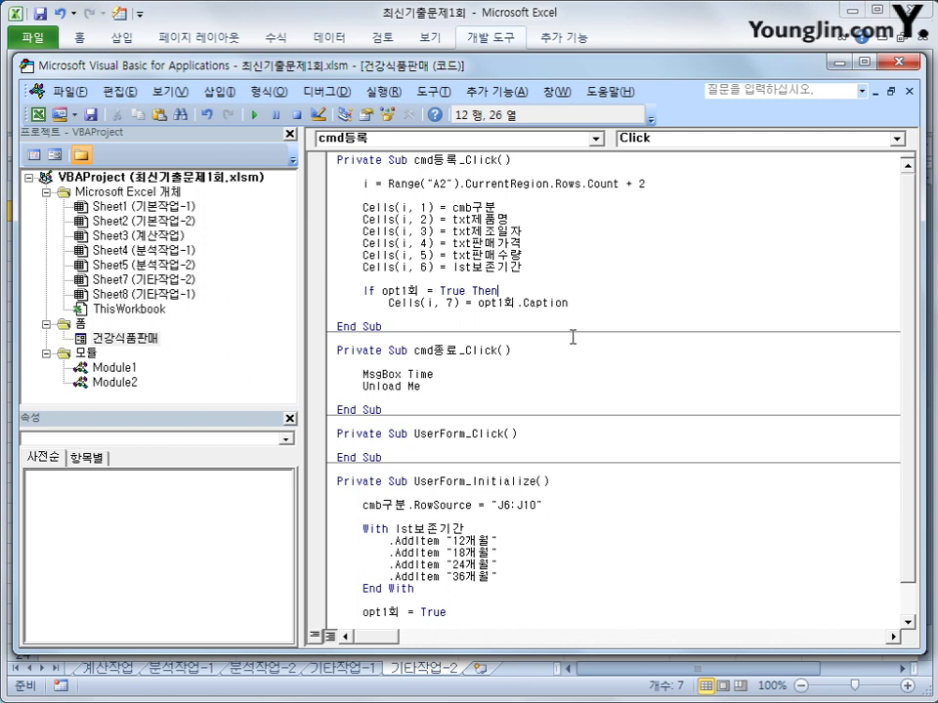
key(Home)
key(shift+Down)
key(shift+End)
key(ctrl+c)
key(End)
key(Return)
key(ctrl+v)
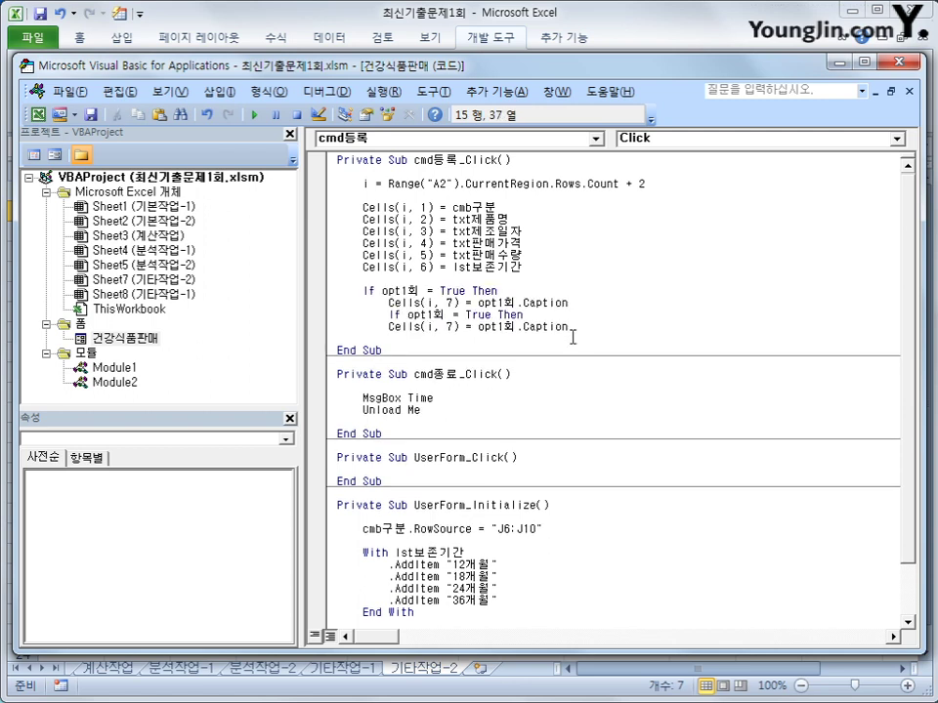
key(ctrl+z)
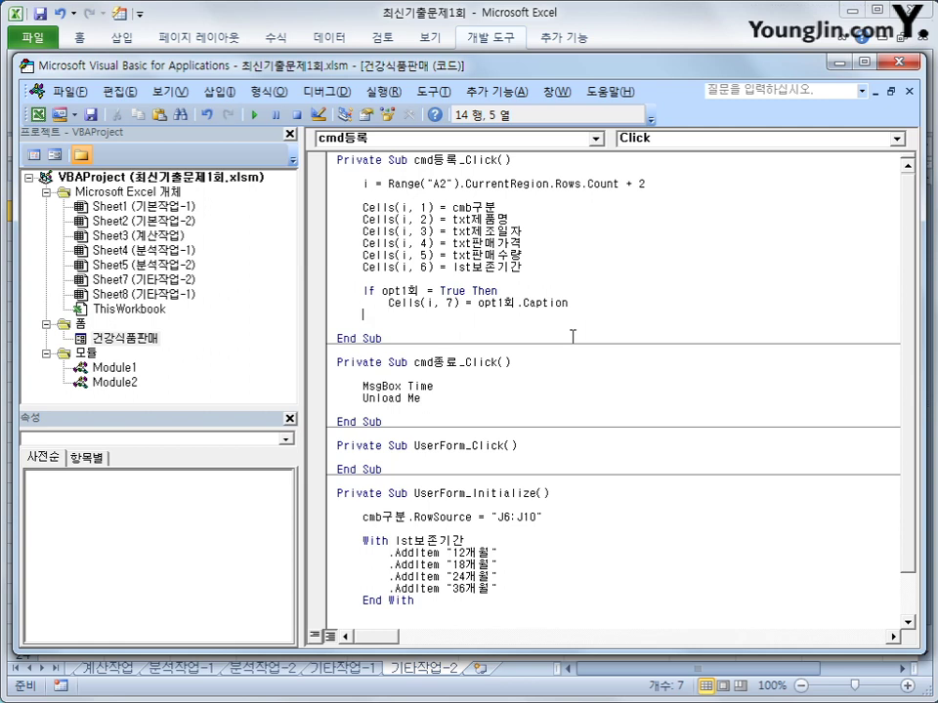
key(ctrl+v)
- Change the duplicated condition line to ElseIf opt2회 = True Then
key(Up)
key(Home)
text(else)
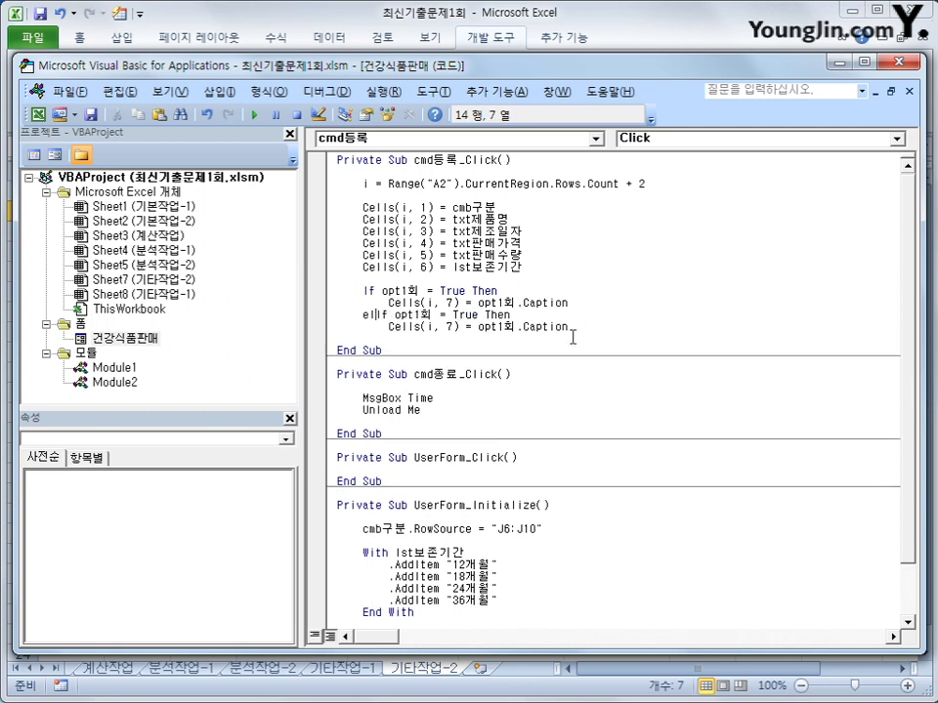
key(Right)
key(Right)
key(Right)
key(Right)
key(Right)
key(Right)
key(Right)
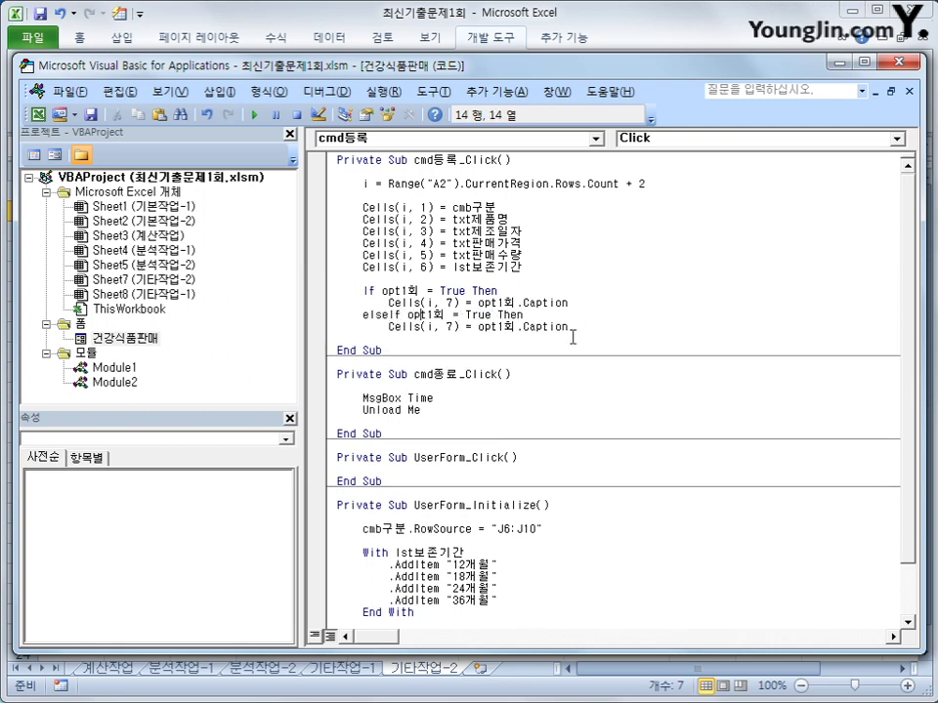
key(BackSpace)
text(2)
- Change the value assigned in the second branch's Cells(i, 7) statement to opt2회.Caption
key(Down)
key(Right)
key(Right)
key(Right)
key(Right)
key(Right)
key(Right)
key(Right)
key(Right)
key(Right)
key(Right)
key(BackSpace)
text(2)
- Paste the condition and statement again below the second branch and change the condition to ElseIf opt3회 = True Then
key(End)
key(Return)
key(ctrl+v)
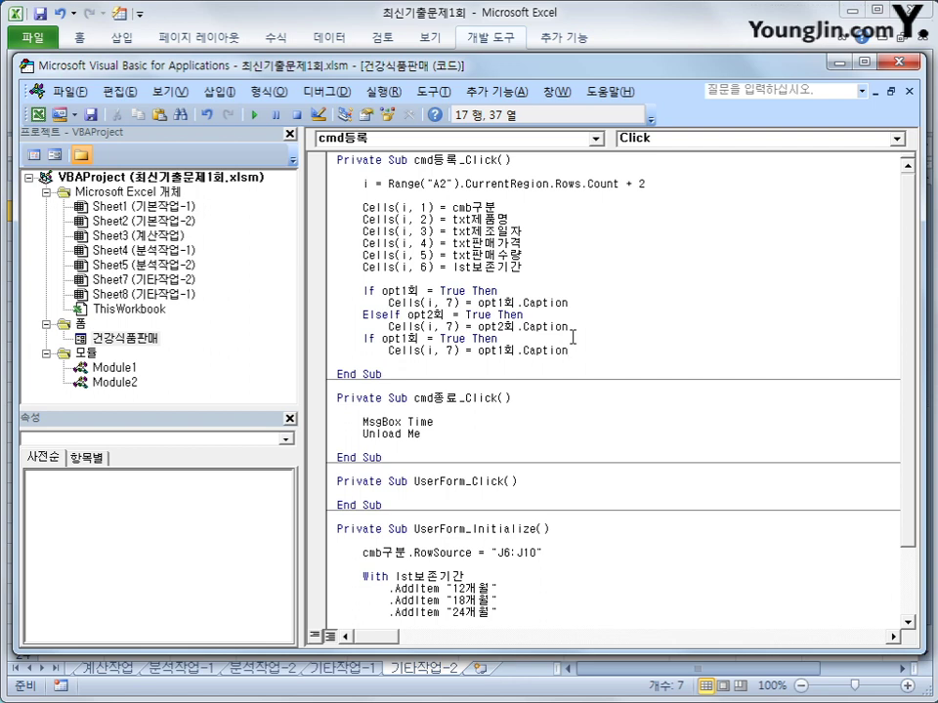
key(Up)
key(Home)
text(lese)
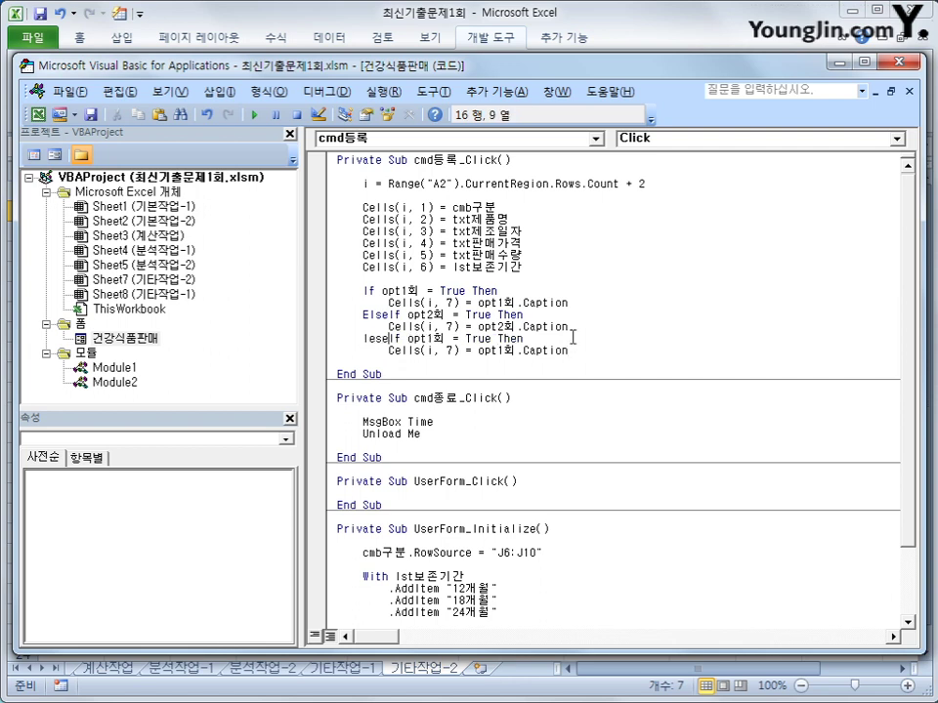
key(BackSpace)
key(BackSpace)
key(BackSpace)
key(BackSpace)
text(else)
key(Right)
key(Right)
key(Right)
key(Right)
key(Right)
key(Right)
key(BackSpace)
text(3)
- Change the value assigned in the third branch's Cells(i, 7) statement to opt3회.Caption
key(Down)
key(End)
key(Left)
key(Left)
key(Left)
key(Left)
key(Left)
key(Left)
key(Left)
key(Left)
key(Left)
key(Left)
key(Delete)
text(3)
key(End)
- Add an Else line under the third branch and place an indented copy of the Cells(i, 7) statement below it
key(Return)
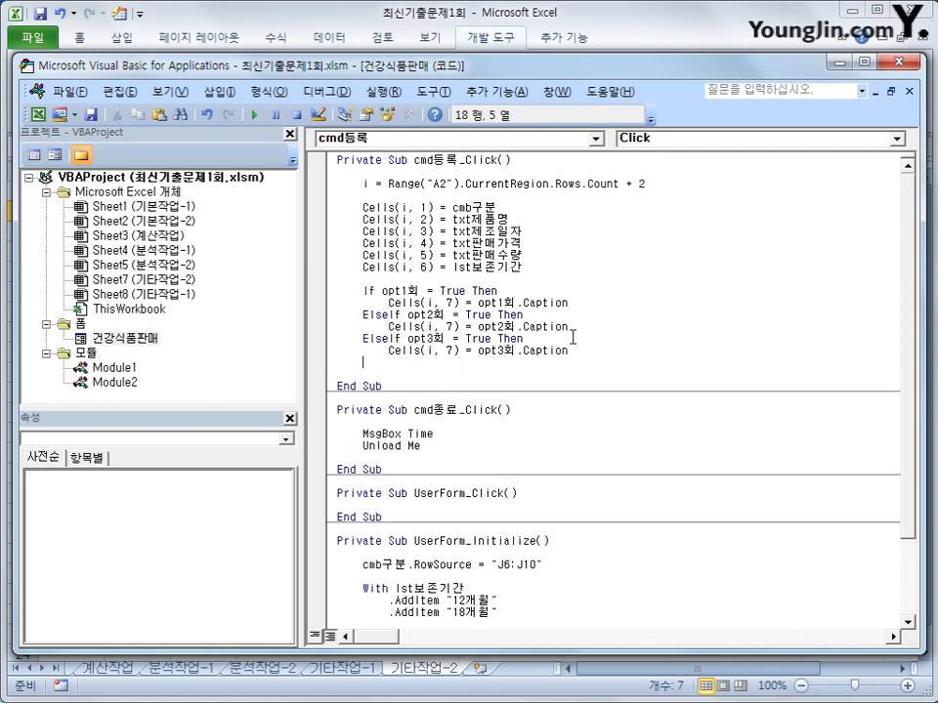
text(else)
key(Up)
key(shift+End)
key(End)
key(Down)
key(Return)
key(Tab)
key(ctrl+v)
- Change the value assigned in the Else branch's Cells(i, 7) statement to opt무한.Caption
key(Left)
key(Left)
key(Left)
key(Left)
key(Left)
key(Left)
key(Left)
key(Left)
key(Left)
key(Left)
key(Left)
key(Left)
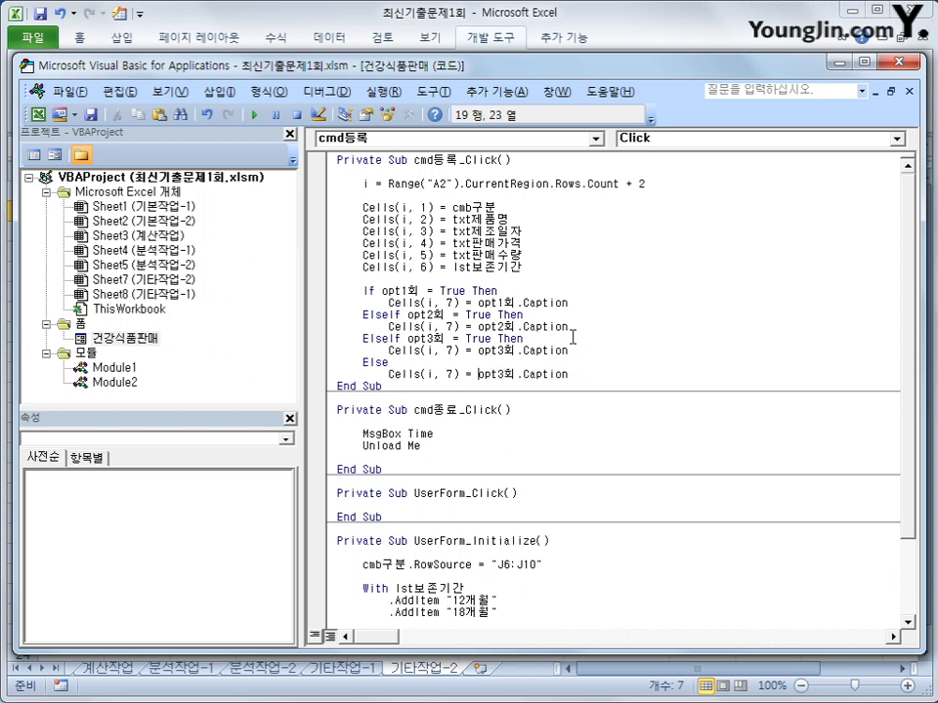
key(Right)
key(Right)
key(Right)
key(shift+Right)
key(shift+Right)
key(Delete)
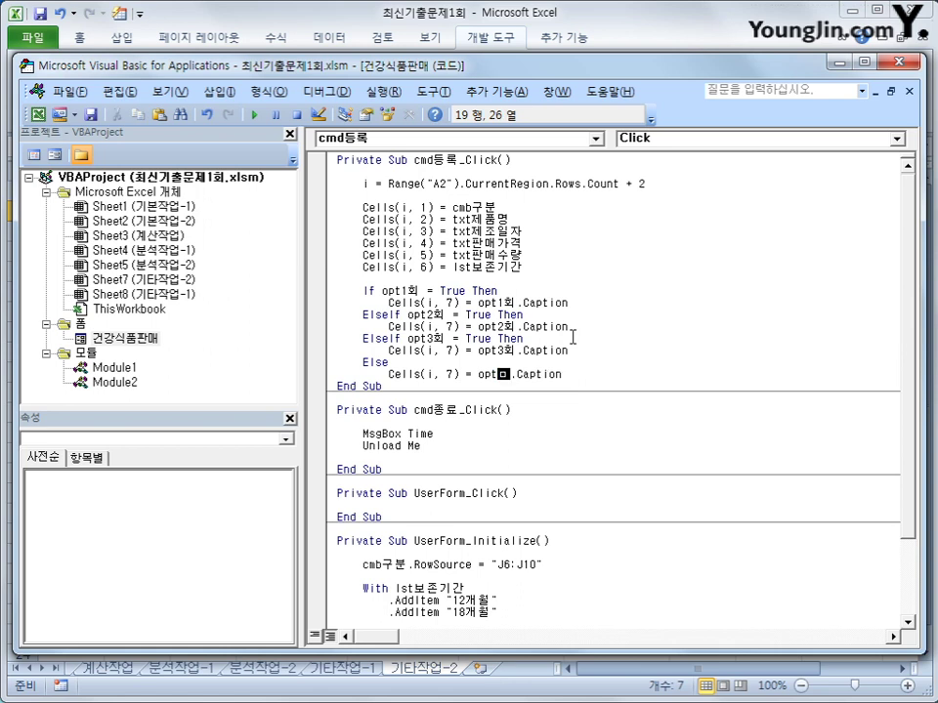
text(무한)
key(Up)
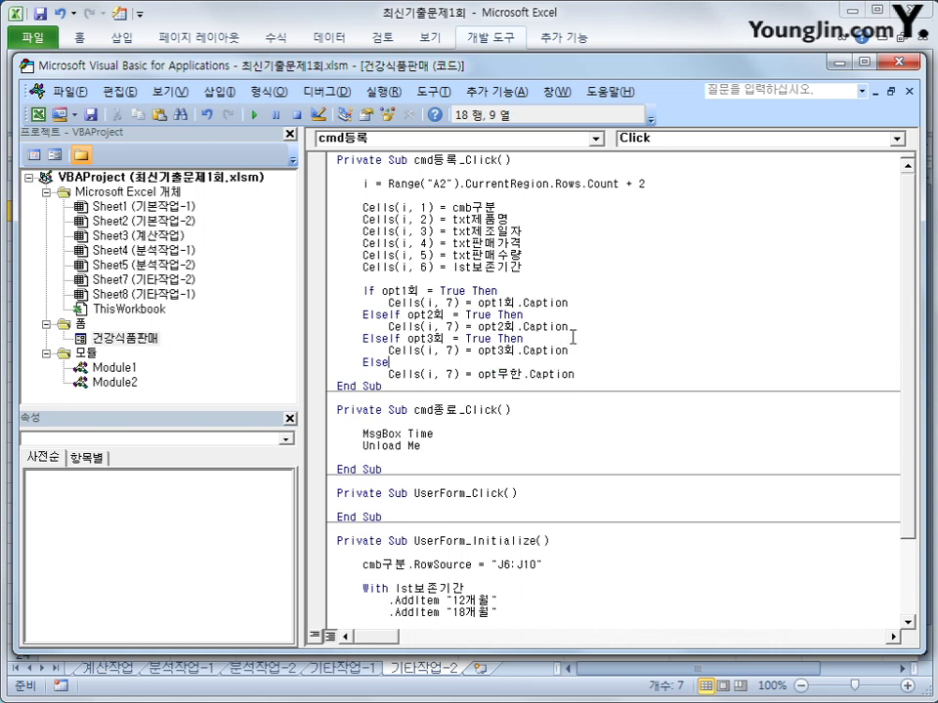
- Close the conditional block with End If and leave a blank line before End Sub
key(Down)
key(End)
key(Return)
key(BackSpace)
text(end if)
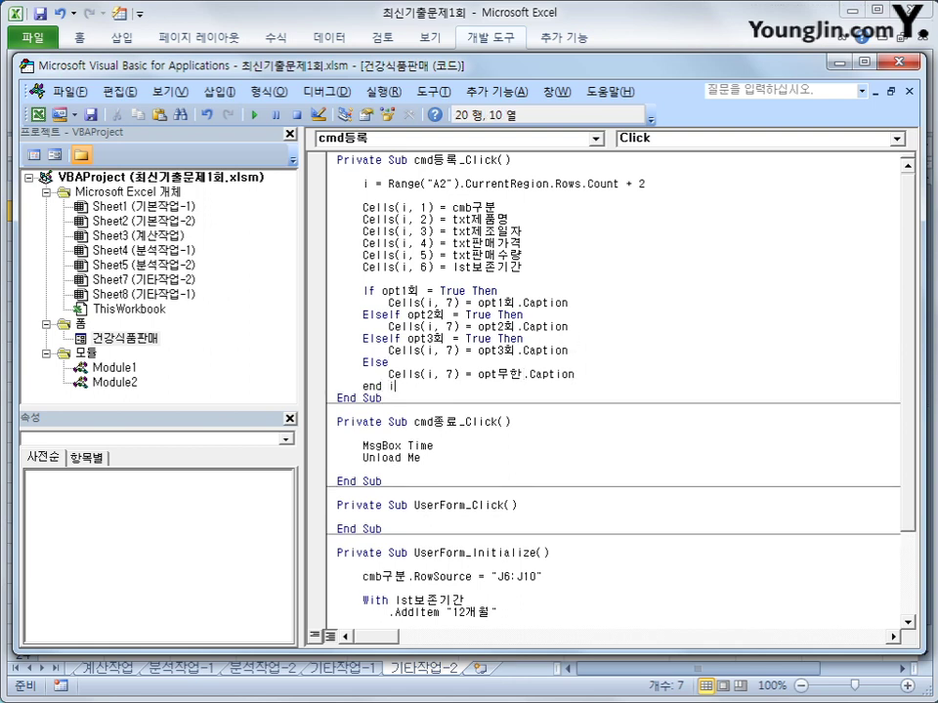
key(Return)
- Wrap txt제조일자 in the Cells(i, 3) statement as Format(txt제조일자, "yyyy-mm-dd")
key(Up)
key(Up)
key(Up)
key(Up)
key(Up)
key(Up)
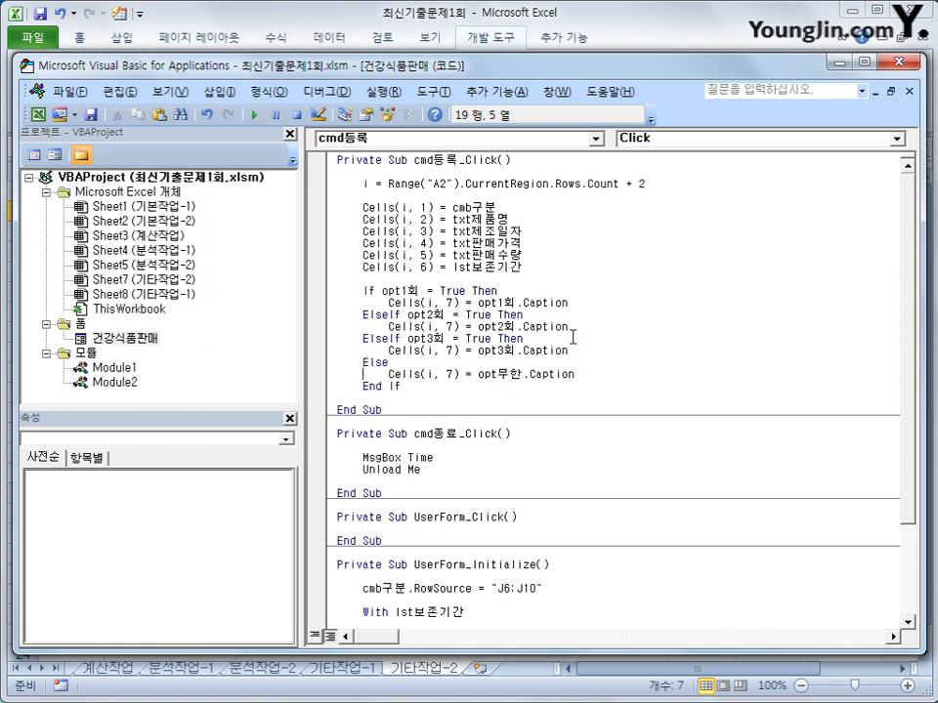
key(Up)
key(Up)
key(Up)
key(Up)
key(Up)
click(453, 231)
text(format)
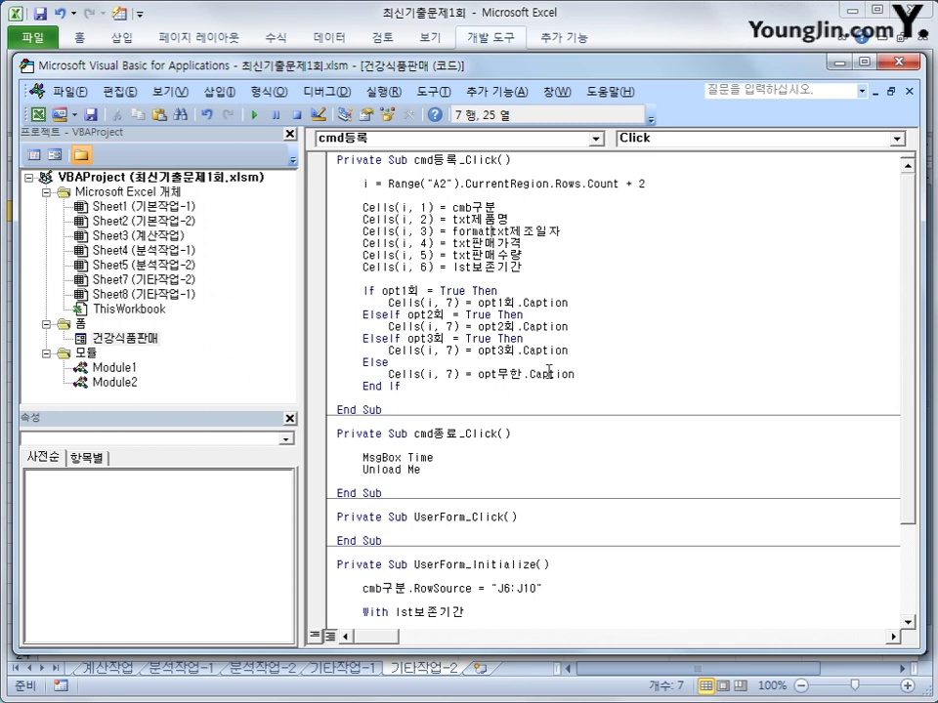
text(()
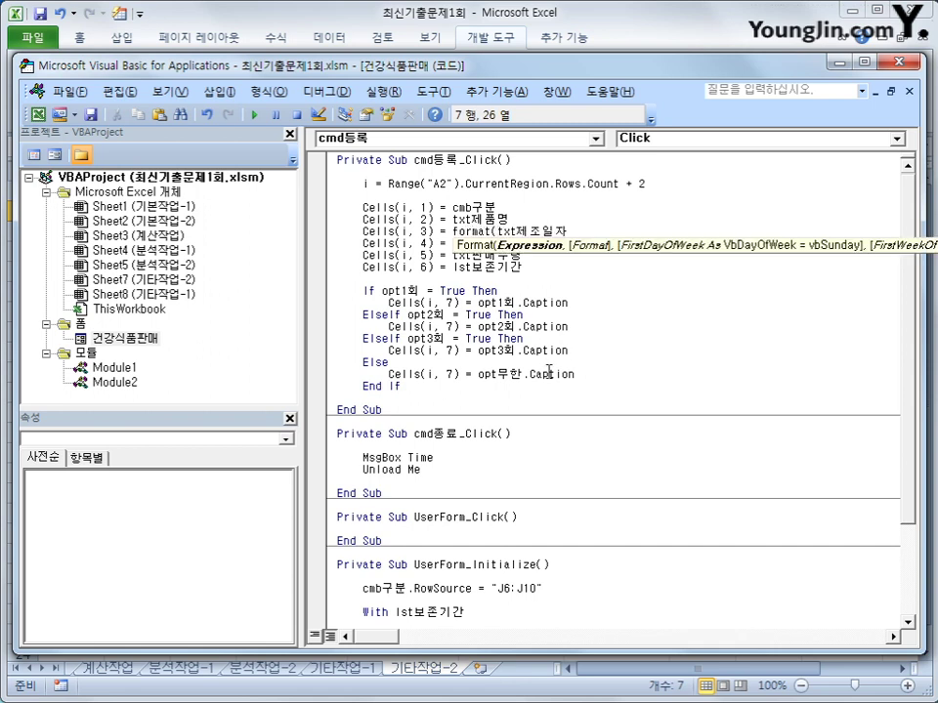
key(End)
text(,")
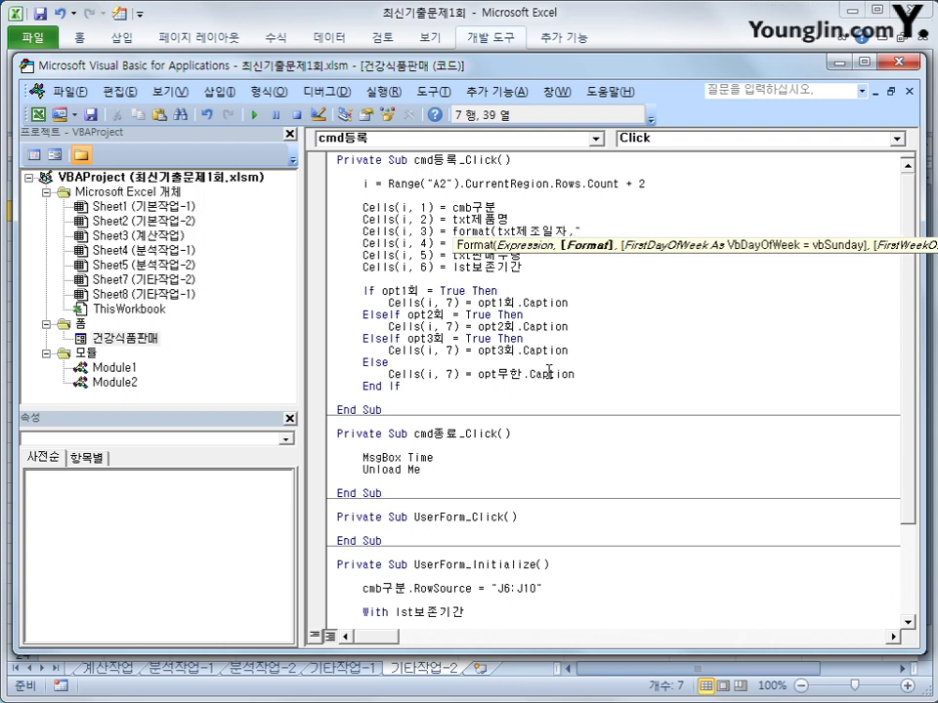
text(yyyy-mm-dd"))
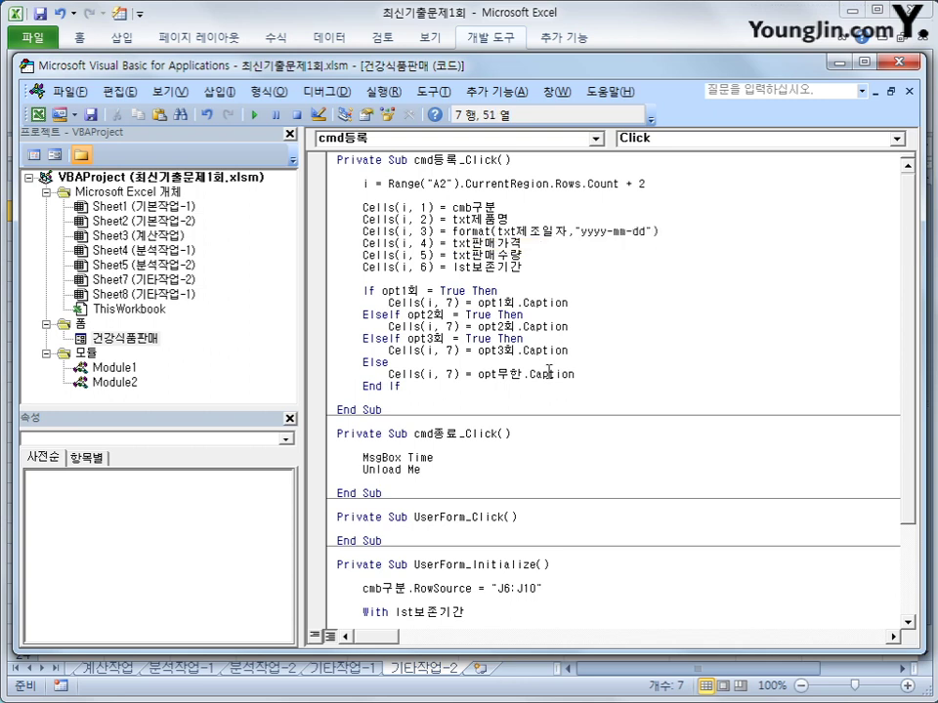
- Wrap txt판매가격 in the Cells(i, 4) statement as Format(txt판매가격, "#,###")
key(Down)
key(Home)
key(Right)
key(Right)
key(Right)
key(Right)
key(Right)
key(Right)
key(Right)
key(Right)
key(Right)
key(Right)
key(Right)
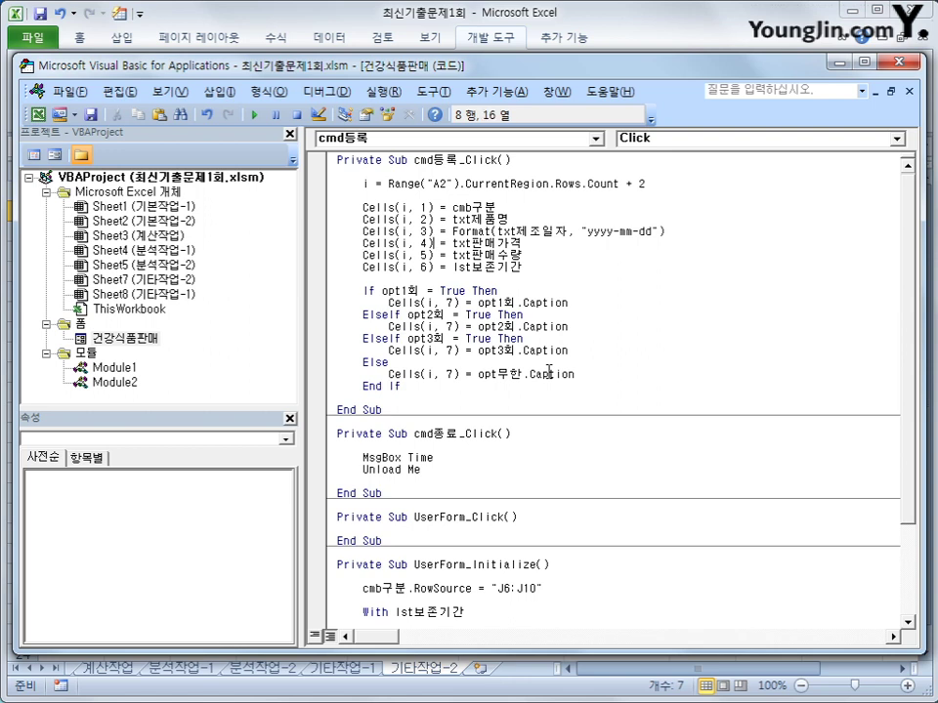
key(Right)
key(Right)
key(Right)
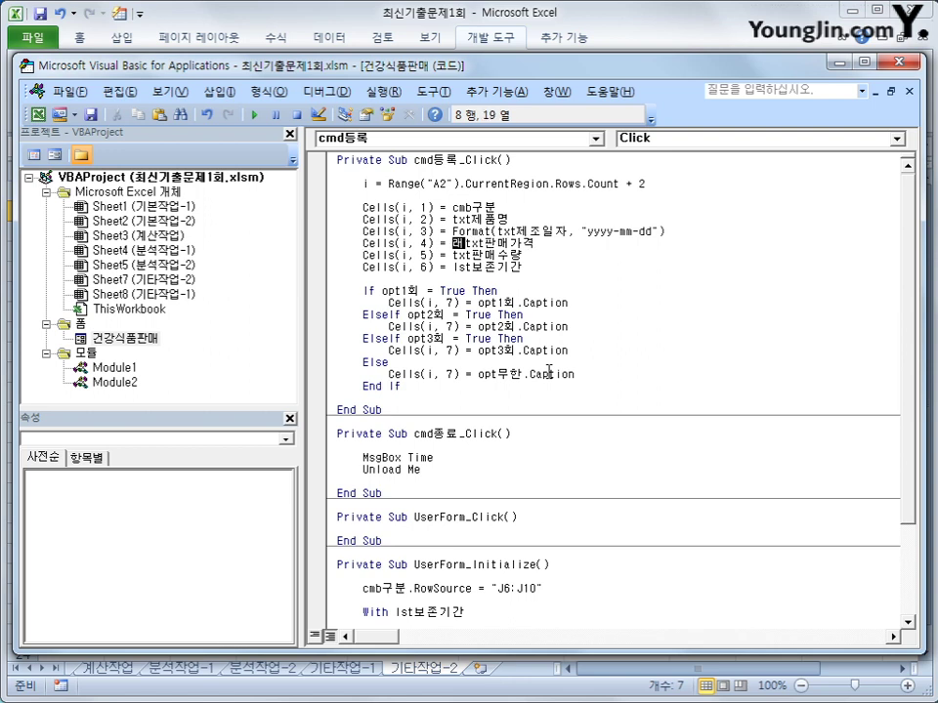
text(format()
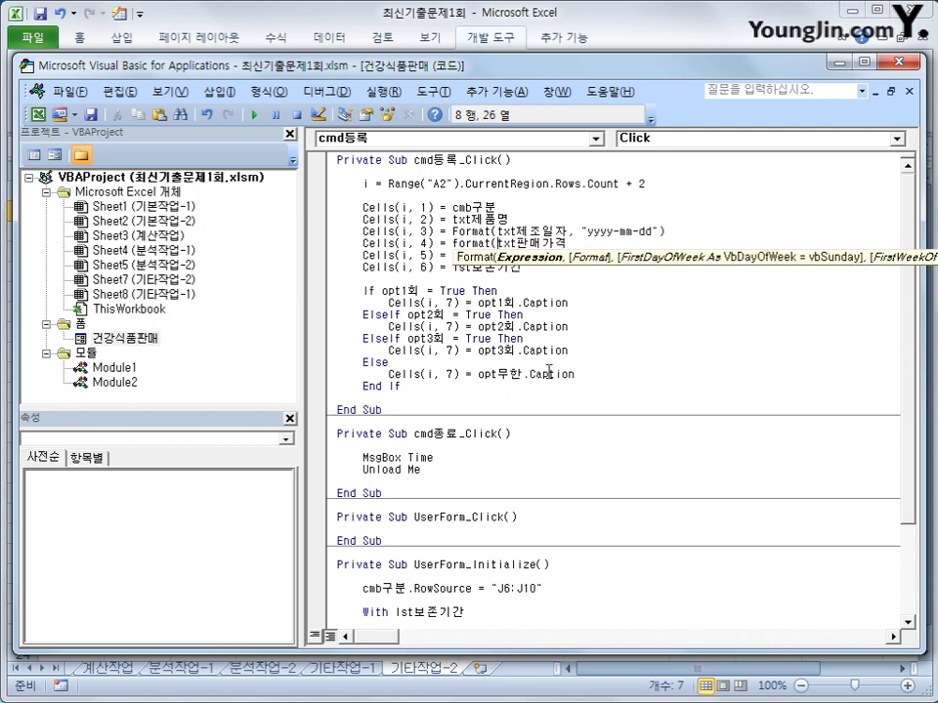
key(End)
text(, "#,###")
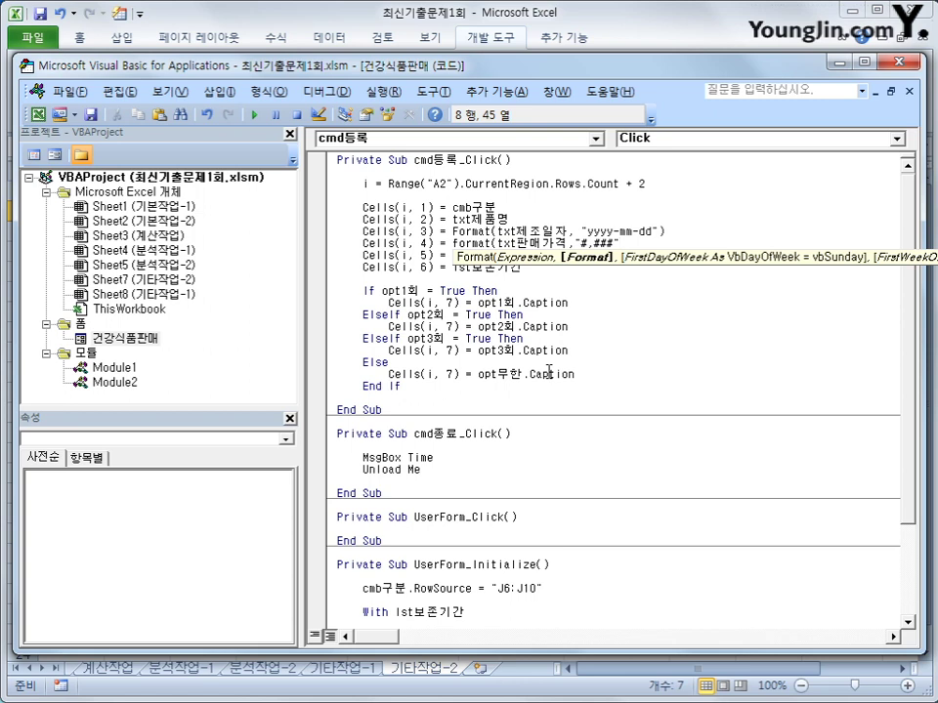
text())
- Wrap txt판매수량 in the Cells(i, 5) statement as Format(txt판매수량, "#,###")
key(Down)
key(Left)
key(Left)
key(Left)
key(Left)
key(Left)
key(Left)
key(Left)
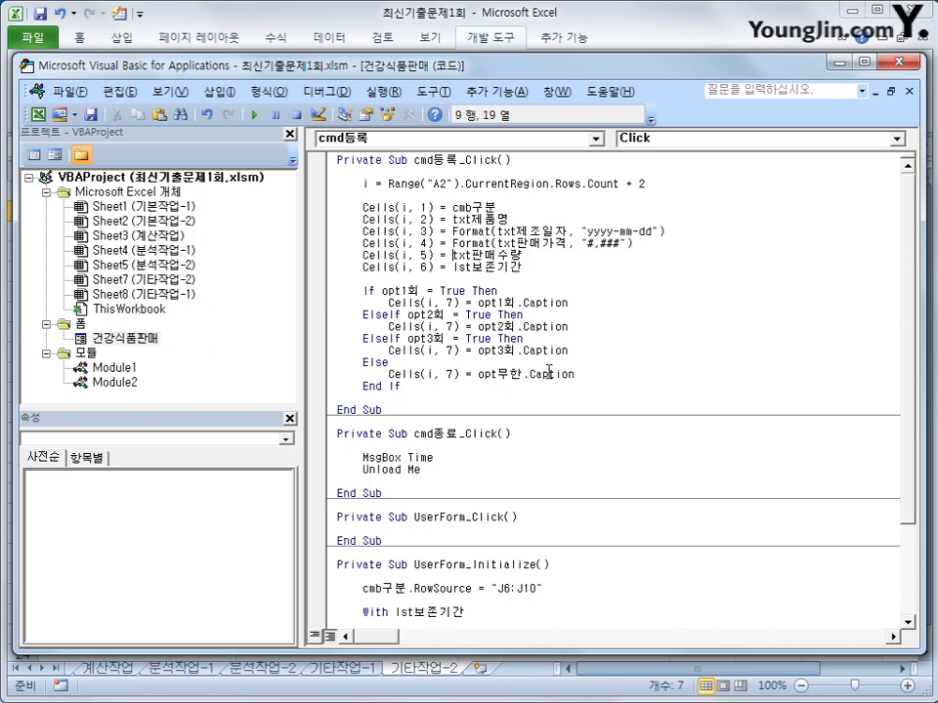
text(format)
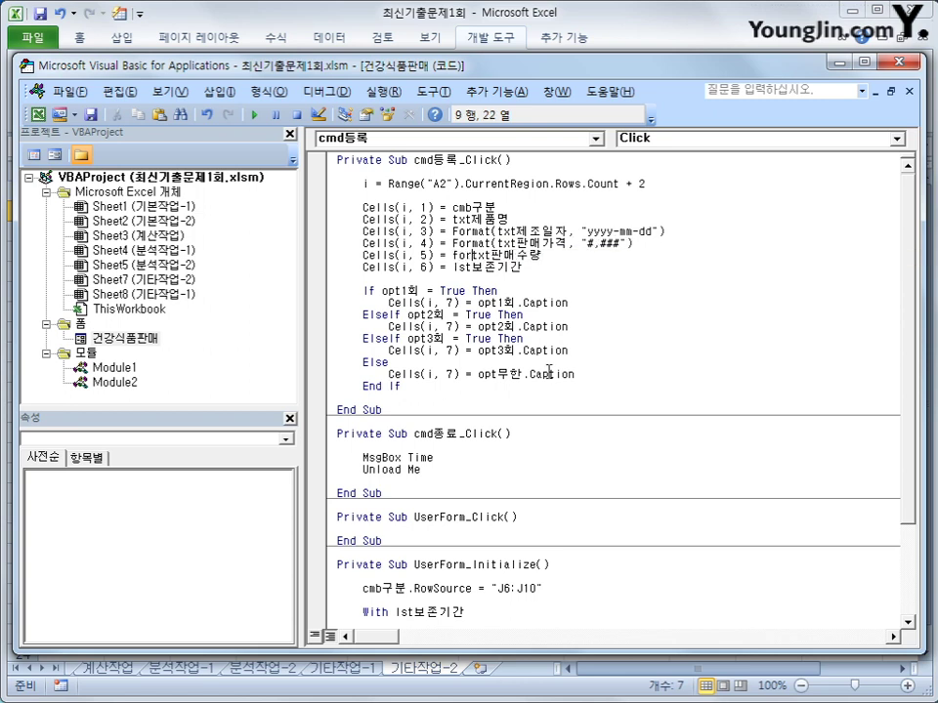
text(()
key(End)
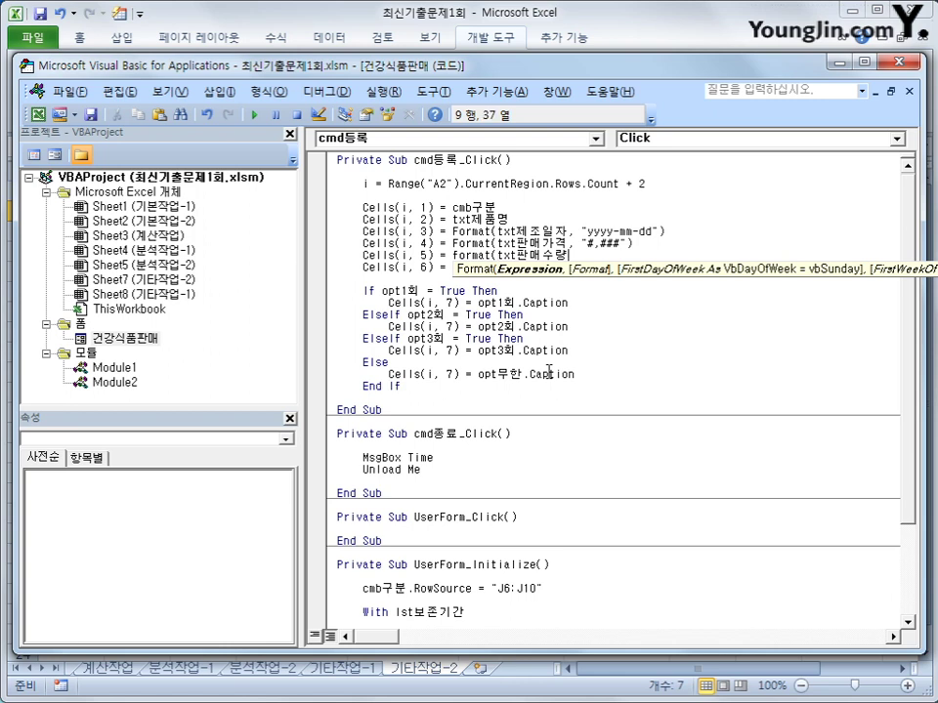
text(, "#)
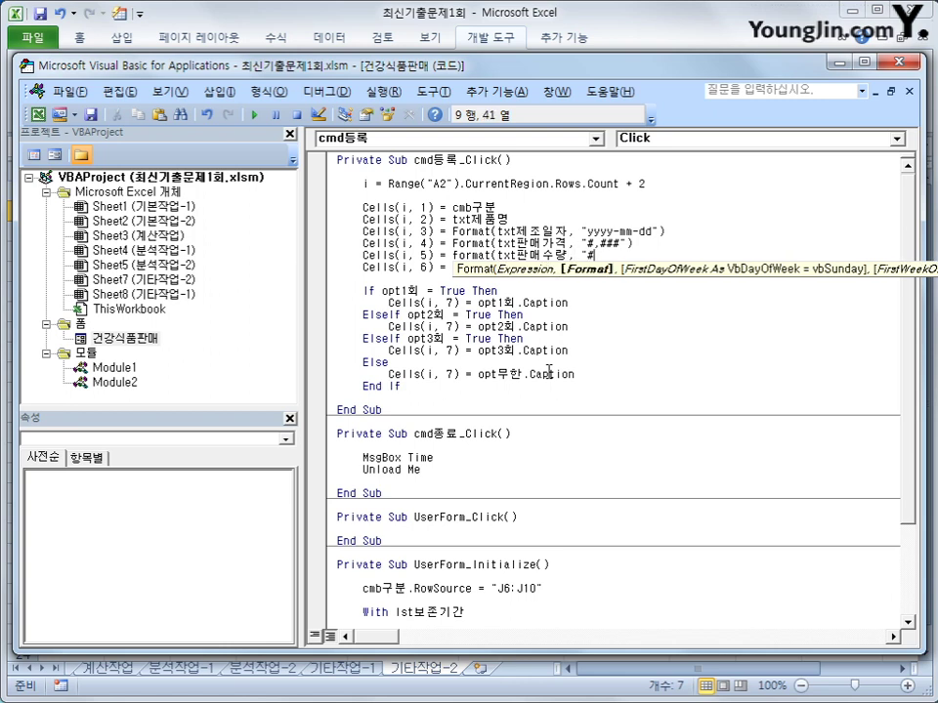
text(,###"))
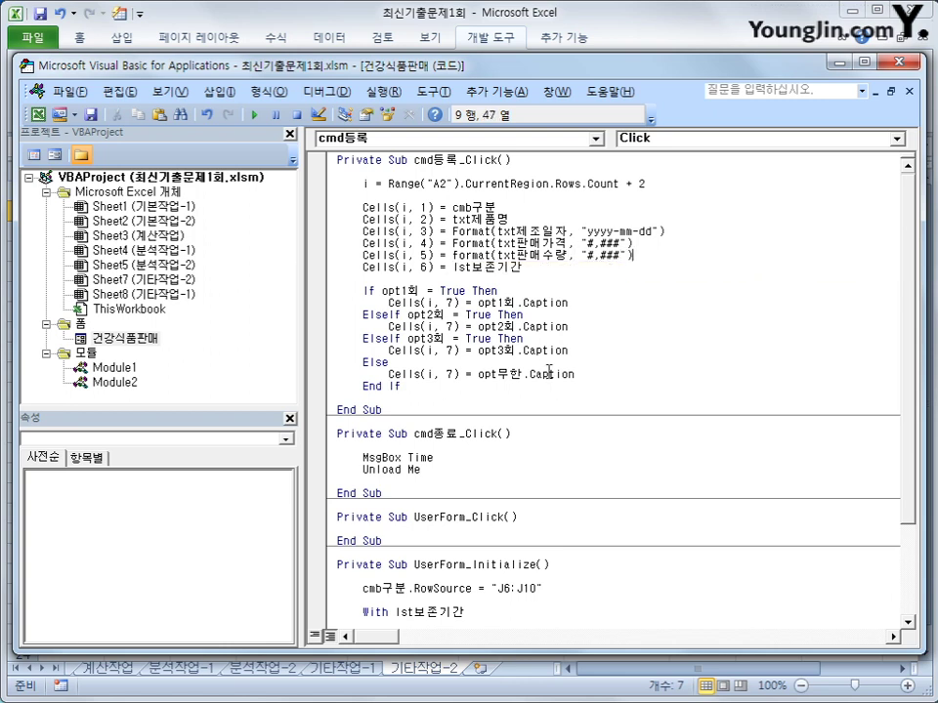
key(Down)
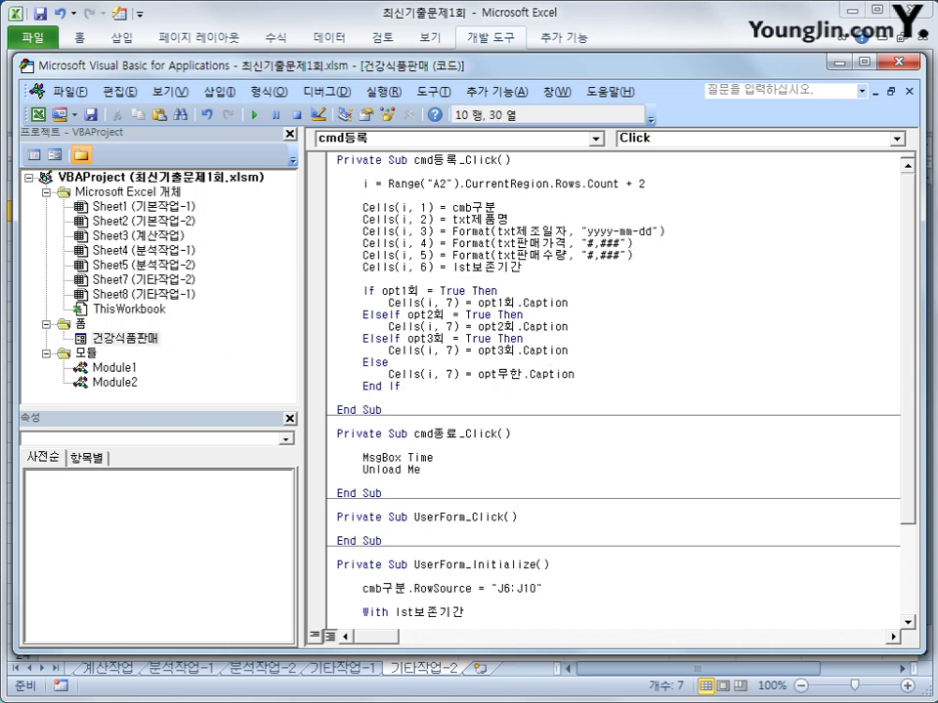
- Close the VBA editor and open the 건강식품판매 form from the 기타작업-2 sheet
click(889, 62)
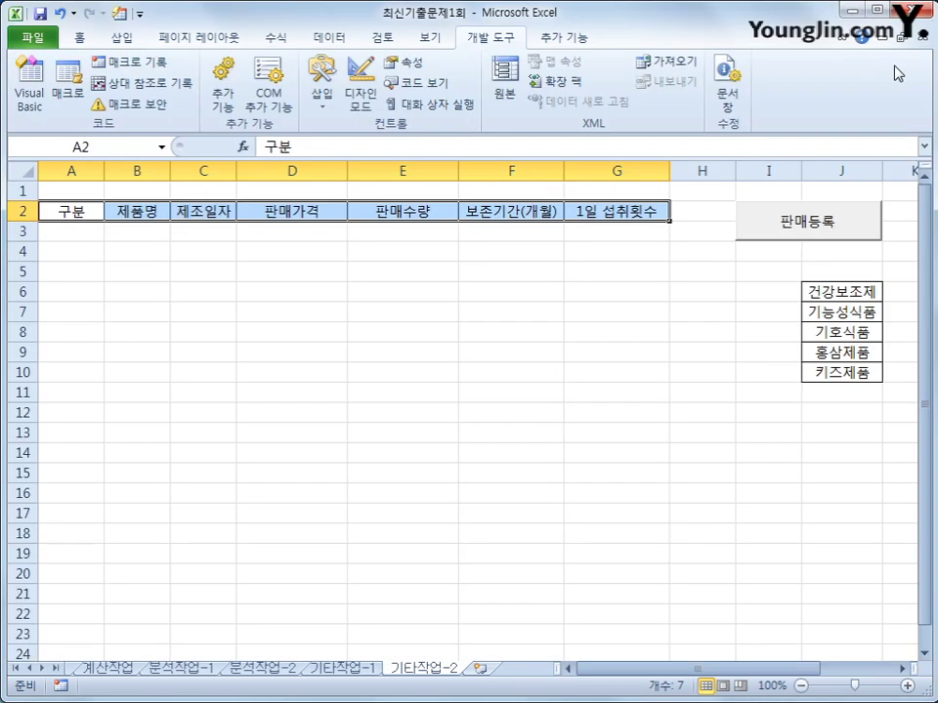
click(624, 497)
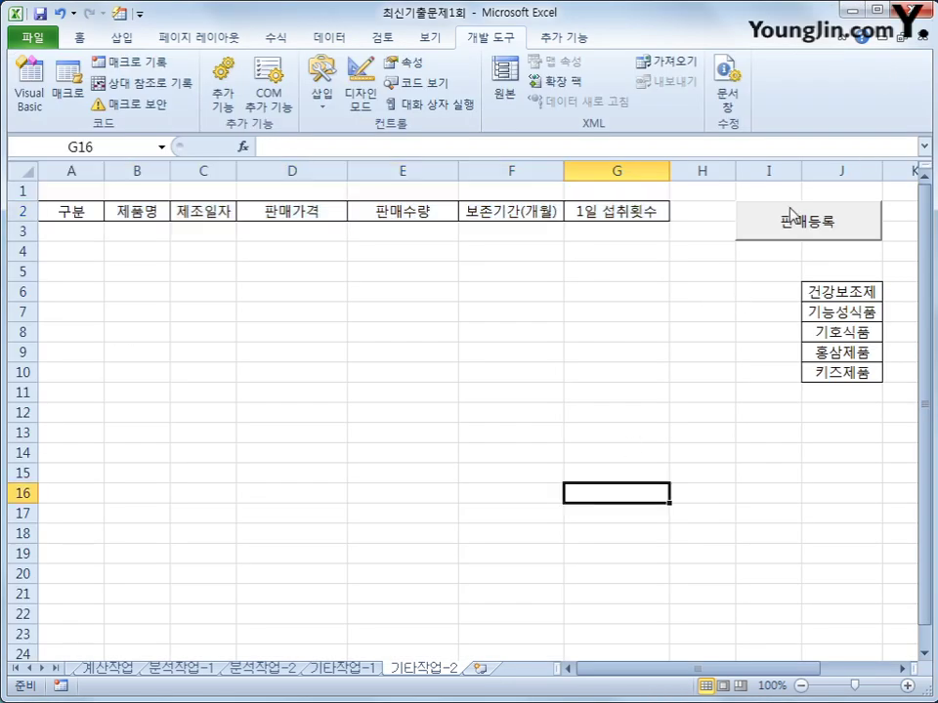
click(789, 213)
- Choose 건강보조제 as the 구분 and enter 22 for 제품명 and 2017-3-5 for 제조일자 in the form
click(508, 216)
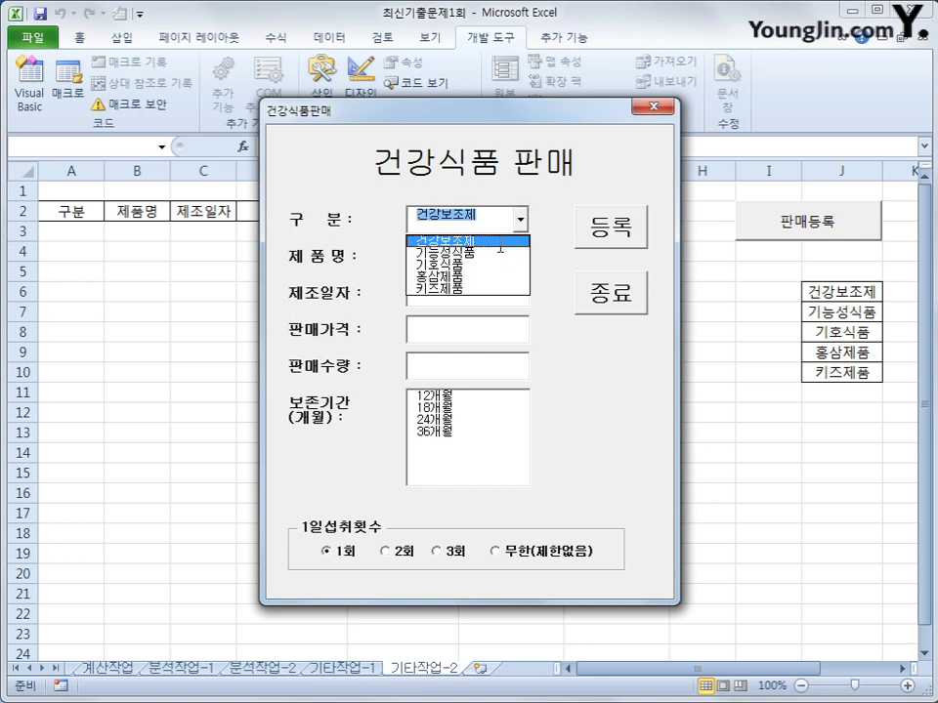
click(444, 243)
click(433, 260)
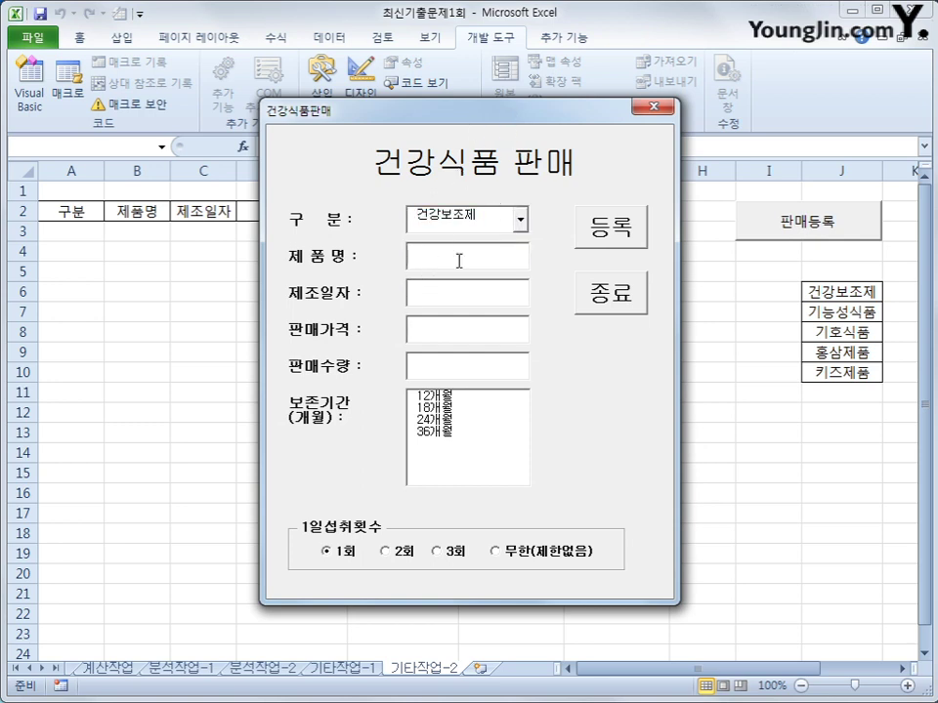
text(22)
key(Tab)
text(22)
drag(435, 288, 371, 300)
text(2017-3-5)
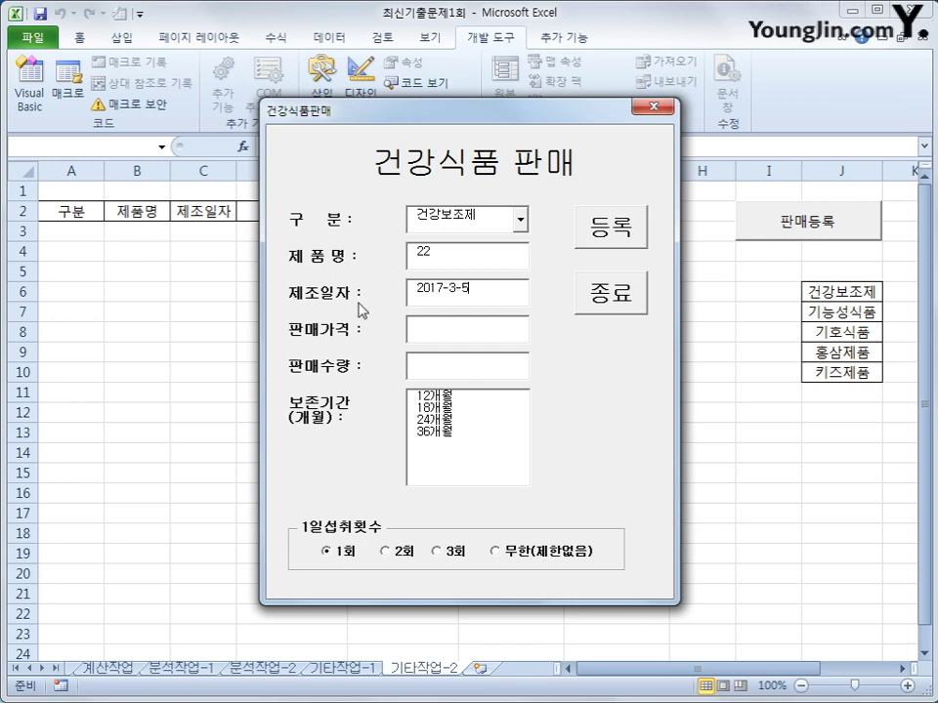
key(Tab)
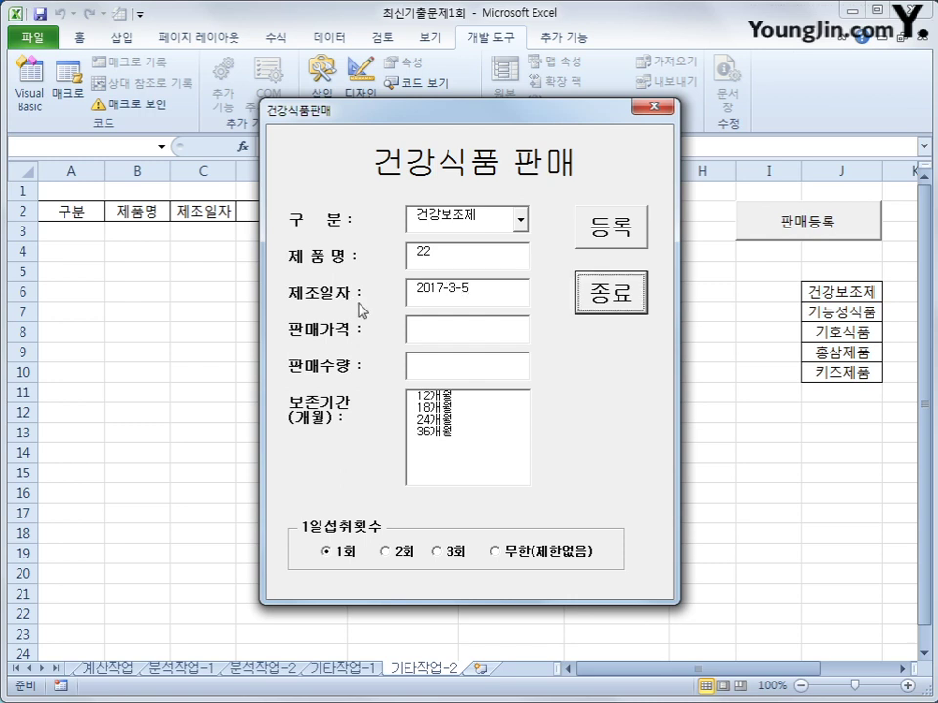
- Enter 판매가격 15000 and 판매수량 14, select 12개월 and 2회, and register the record on the sheet
click(503, 334)
text(15000)
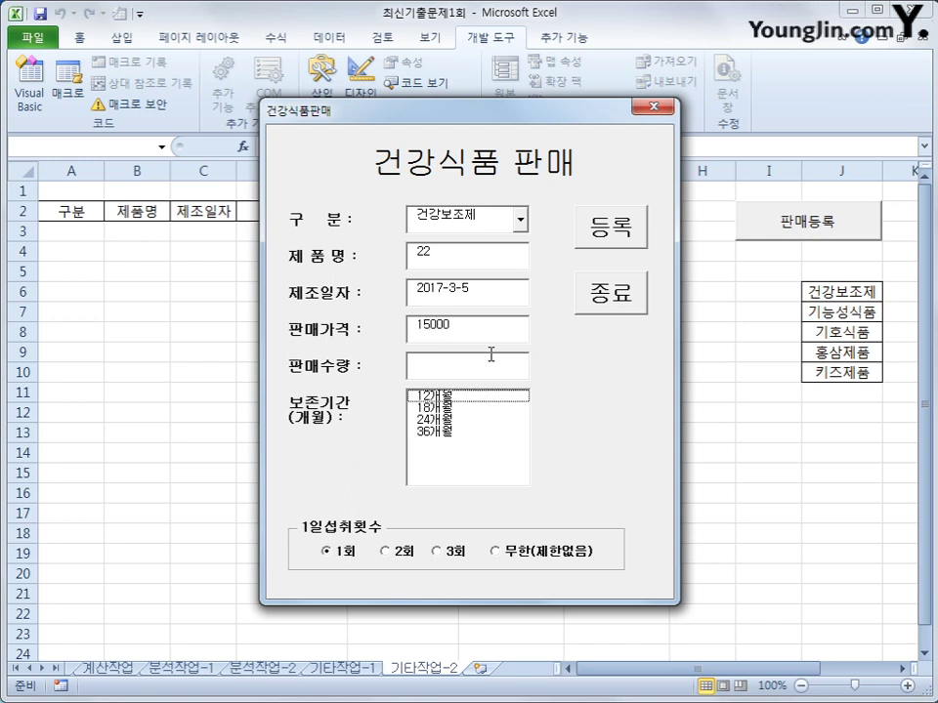
text(14)
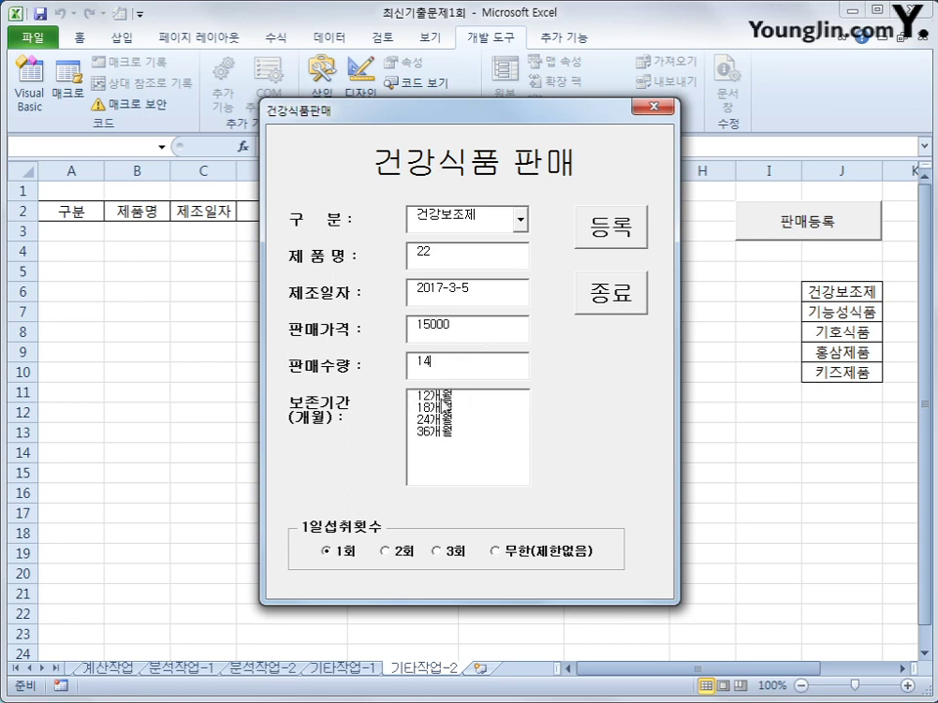
click(435, 396)
click(387, 551)
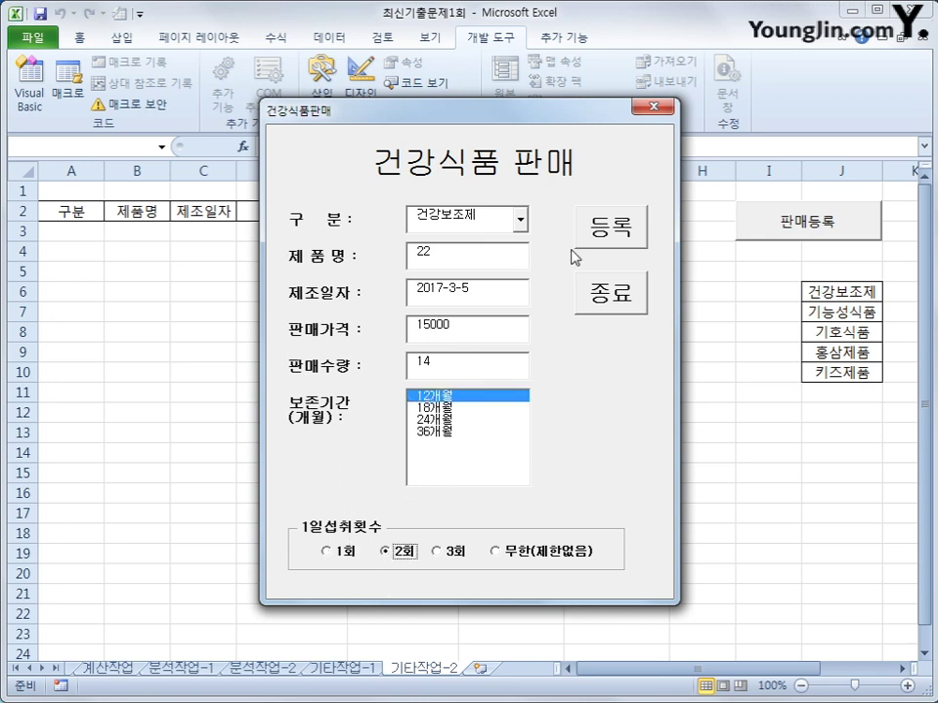
click(622, 235)
- Move the form aside to expose the new row, and exit the form, dismissing its time message
drag(466, 114, 603, 149)
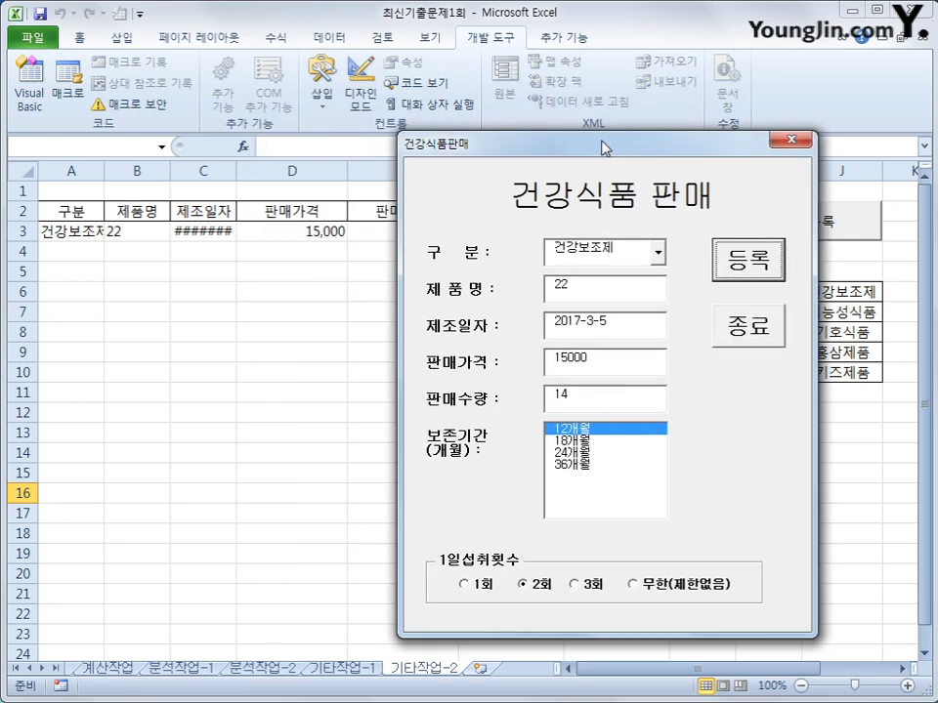
click(737, 337)
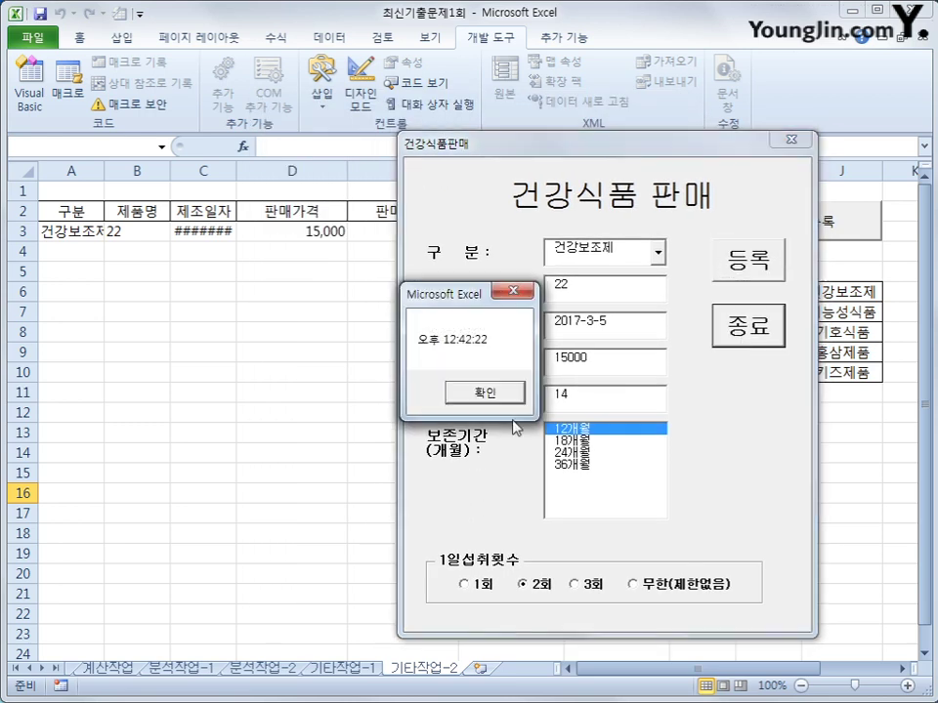
click(481, 390)
- AutoFit the widths of columns C and A to their contents
double_click(236, 171)
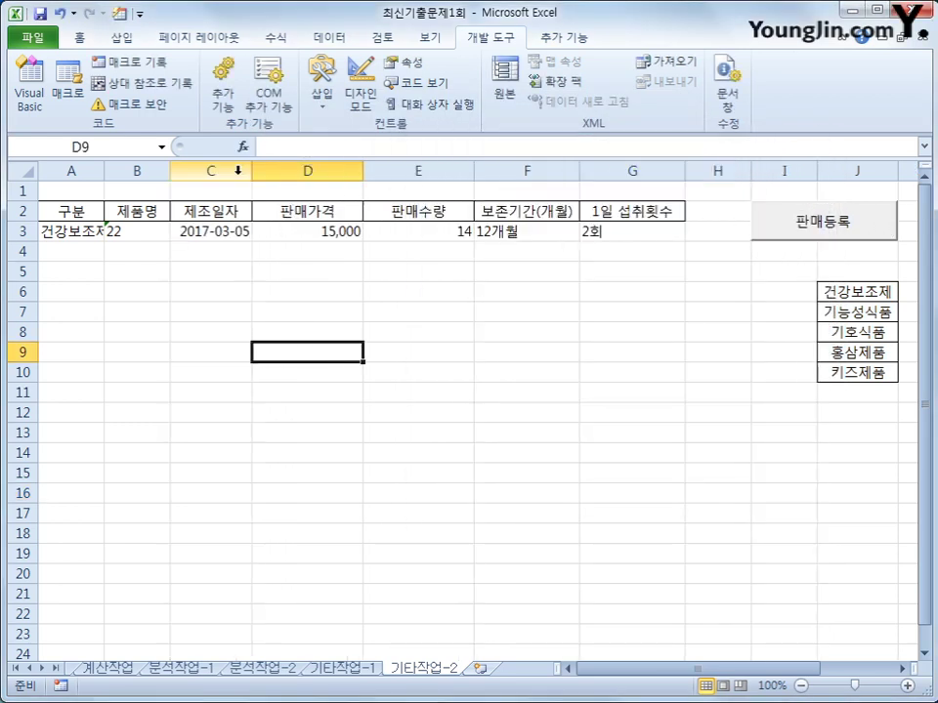
click(144, 254)
click(141, 230)
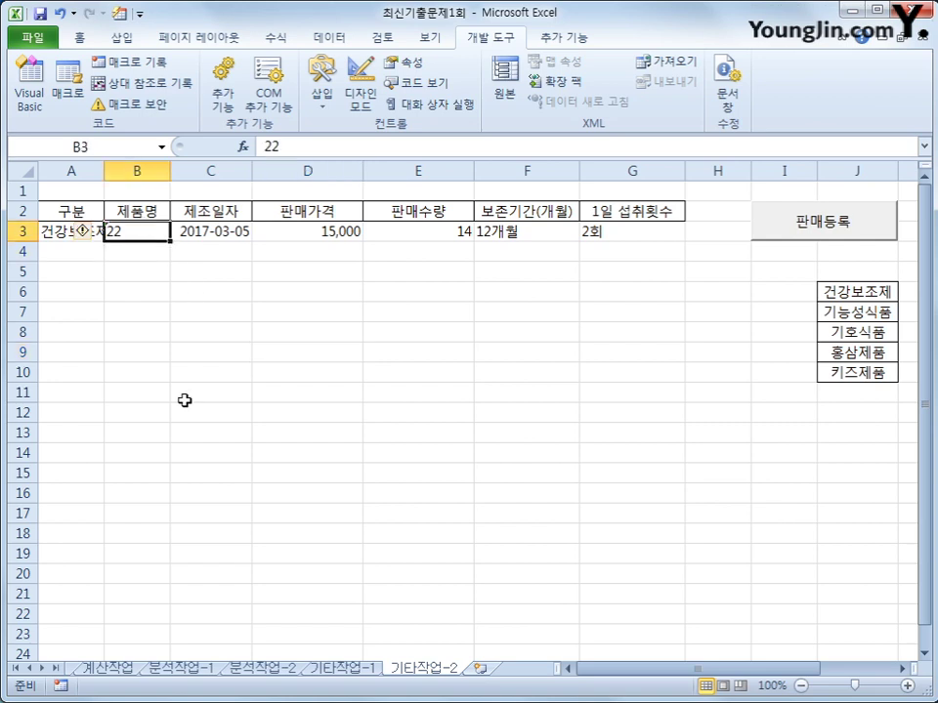
double_click(104, 170)
click(180, 375)
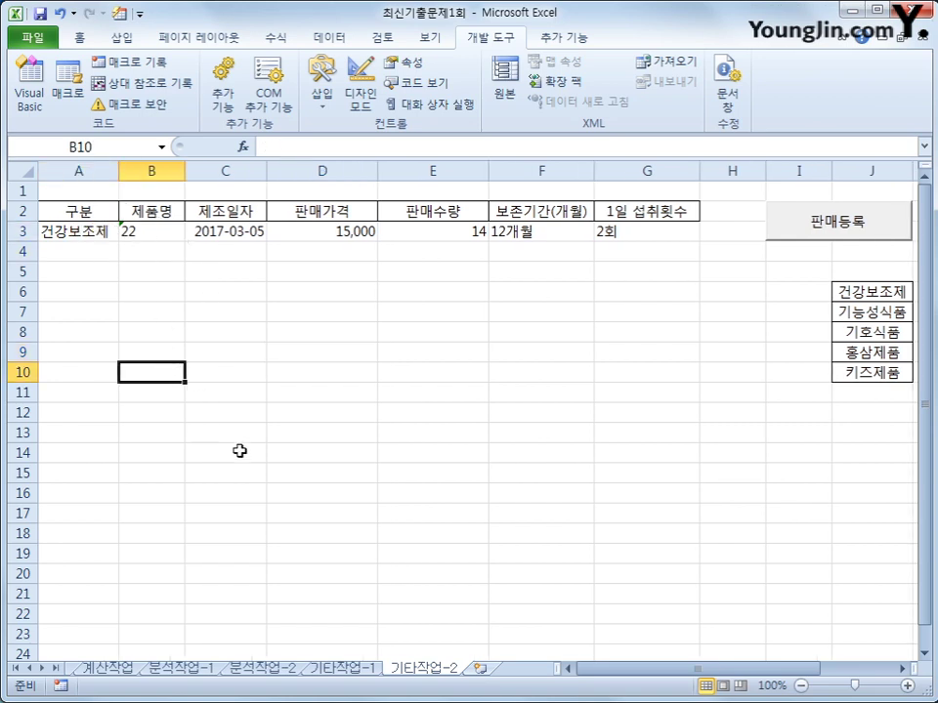
- Check the registered record in row 3 field by field, from 구분 through 1일 섭취횟수
click(73, 232)
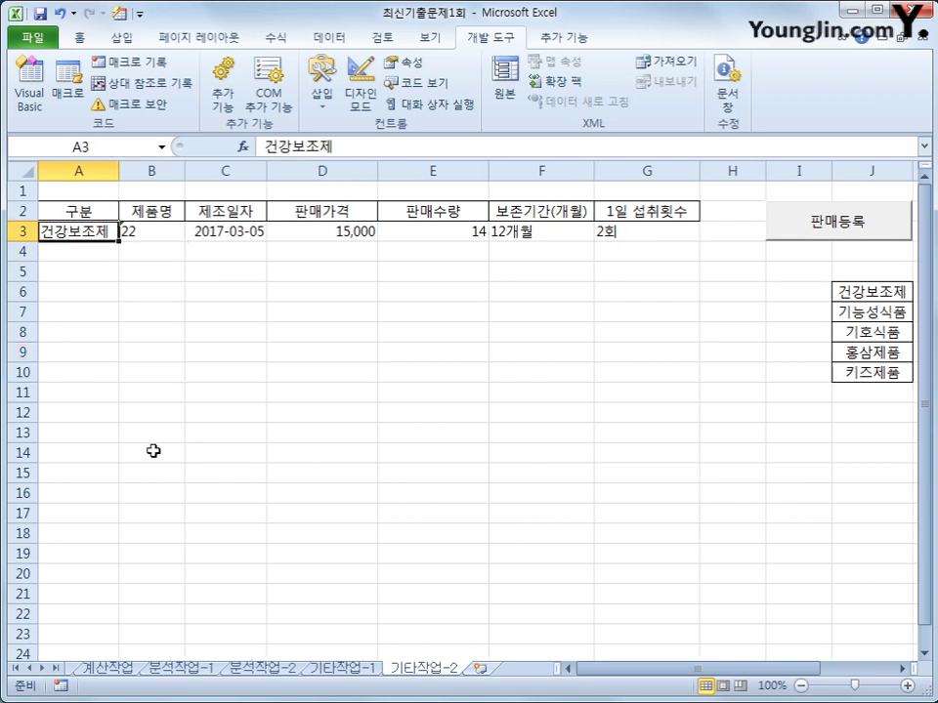
click(144, 211)
click(214, 230)
click(313, 236)
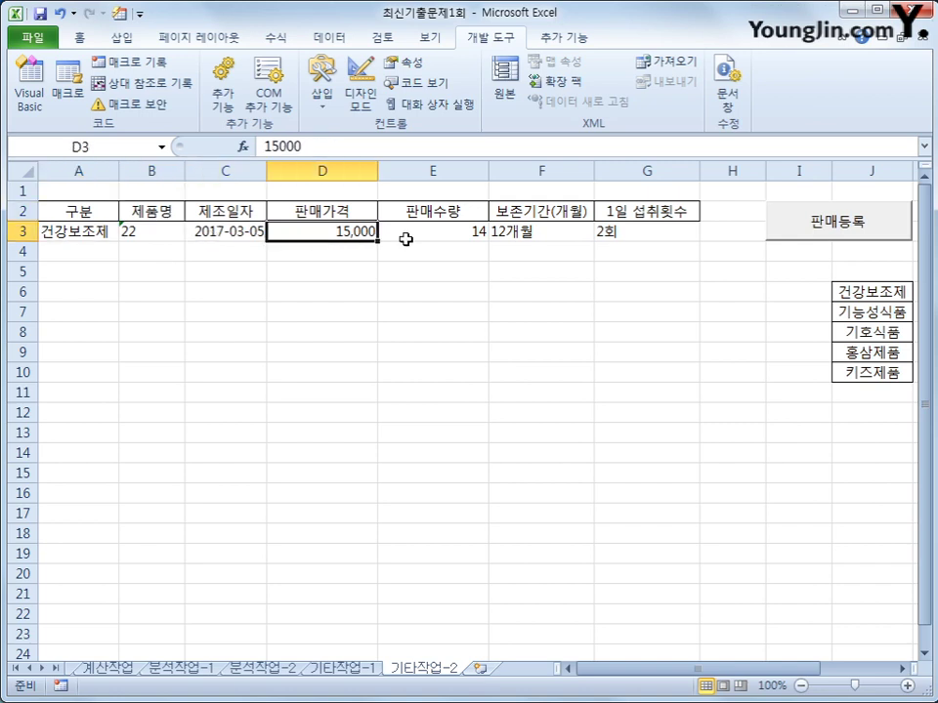
click(411, 237)
click(555, 238)
click(611, 231)
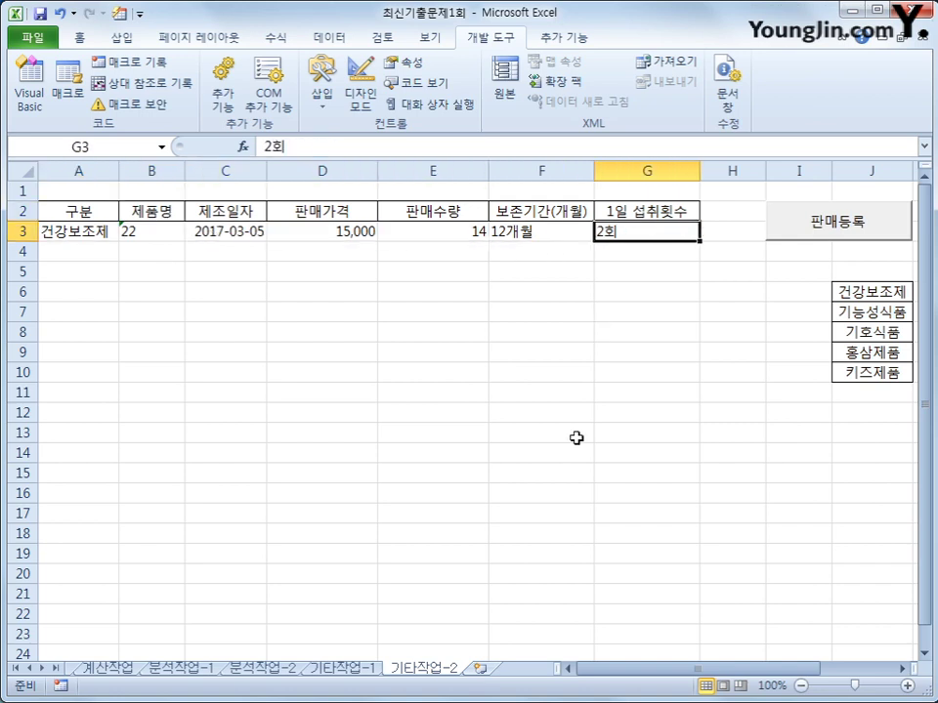